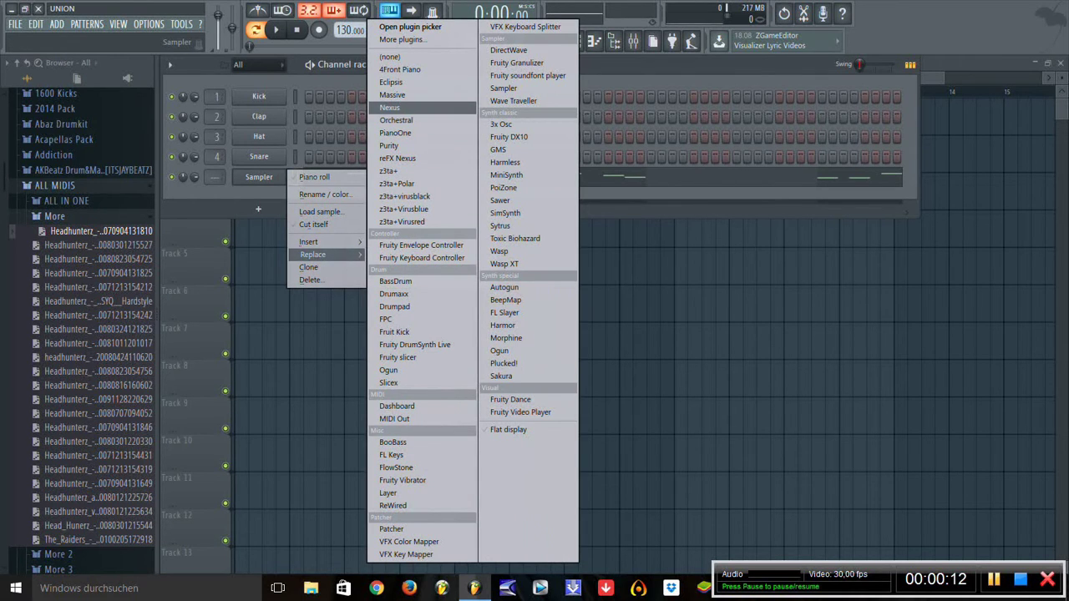
pyautogui.click(399, 158)
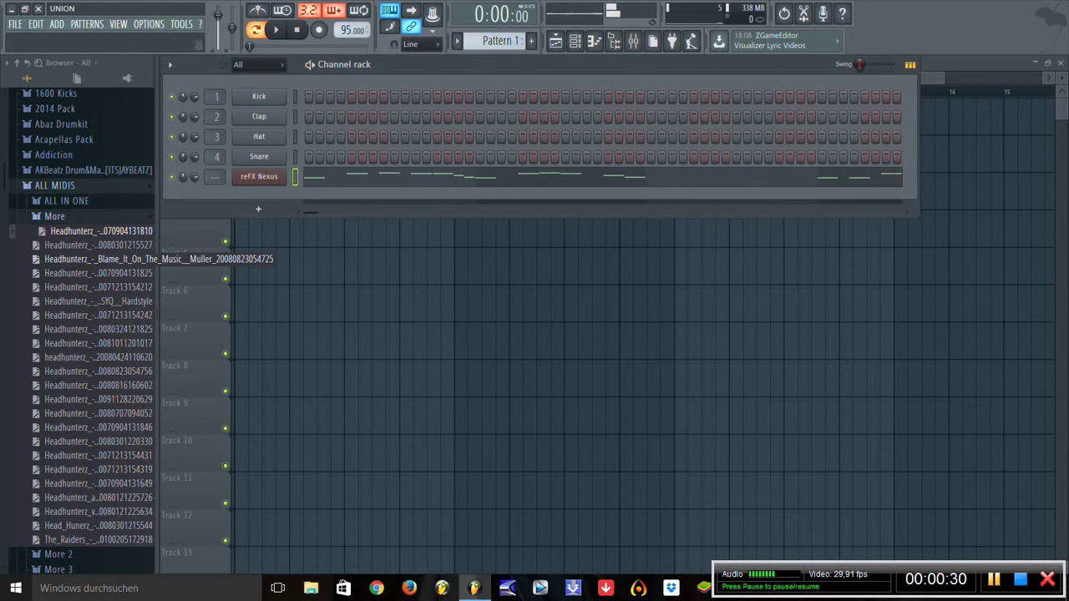
pyautogui.moveTo(211, 201); pyautogui.dragTo(259, 176)
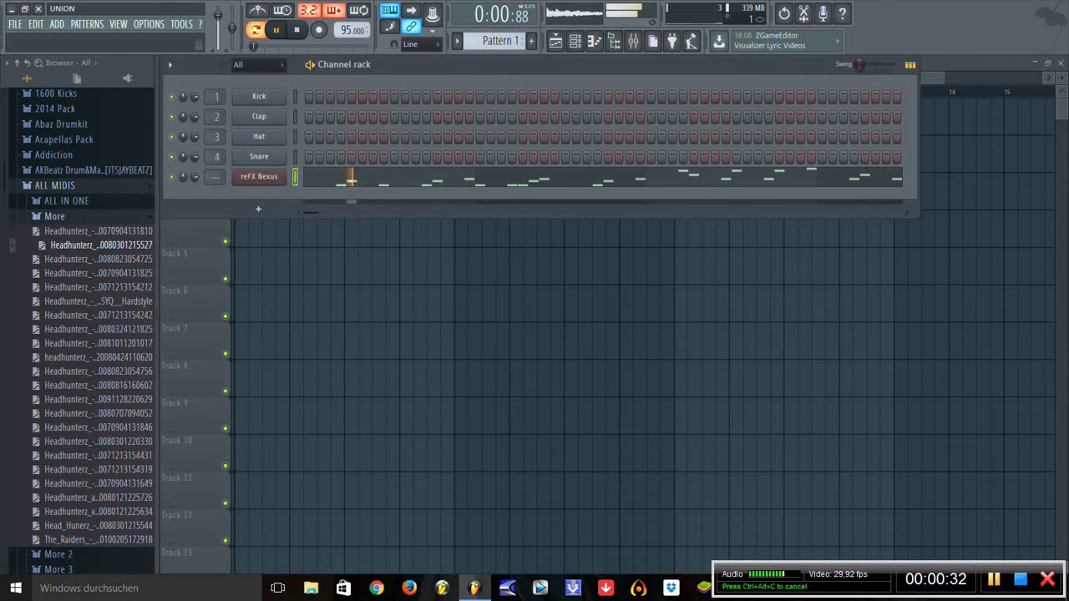
pyautogui.press('F7')
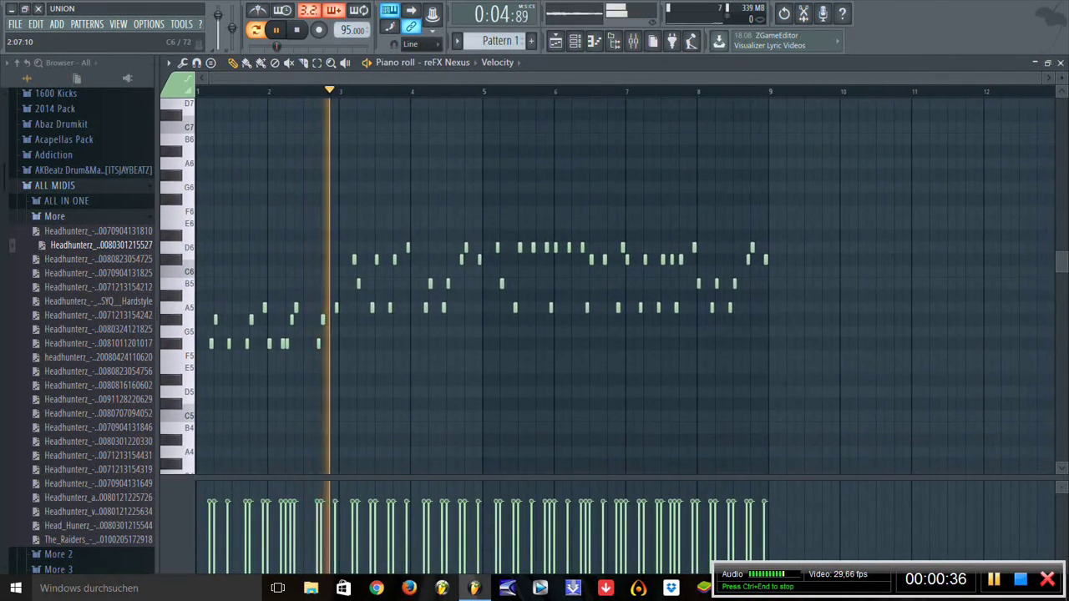
pyautogui.press('space')
pyautogui.press('F7')
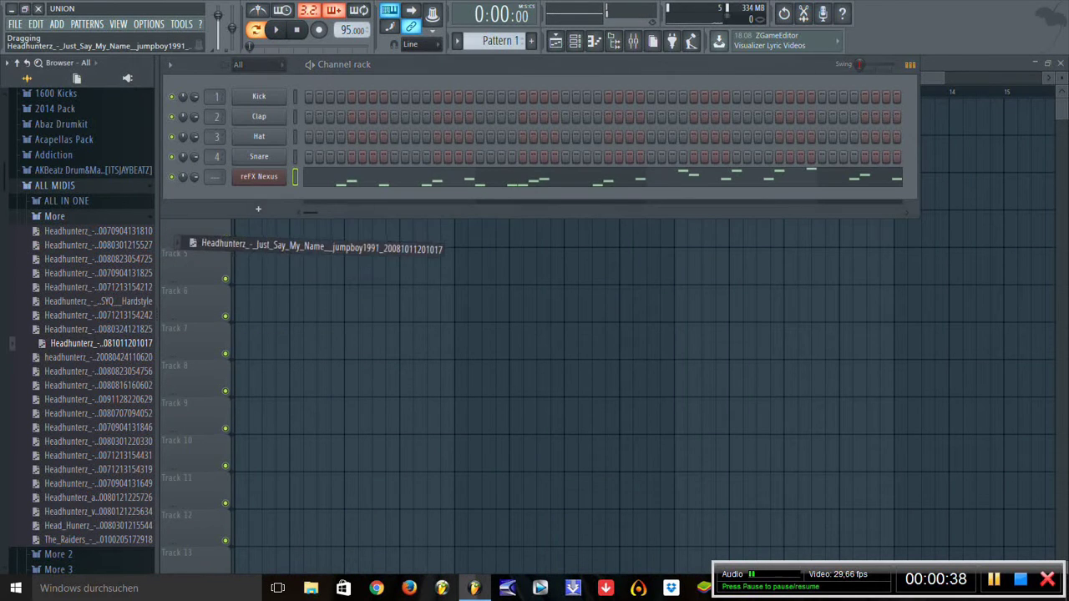
# Step: Import the Headhunterz "Just Say My Name" MIDI into the reFX Nexus channel and audition it in the piano roll
pyautogui.moveTo(190, 242); pyautogui.dragTo(191, 219)
pyautogui.click(635, 353)
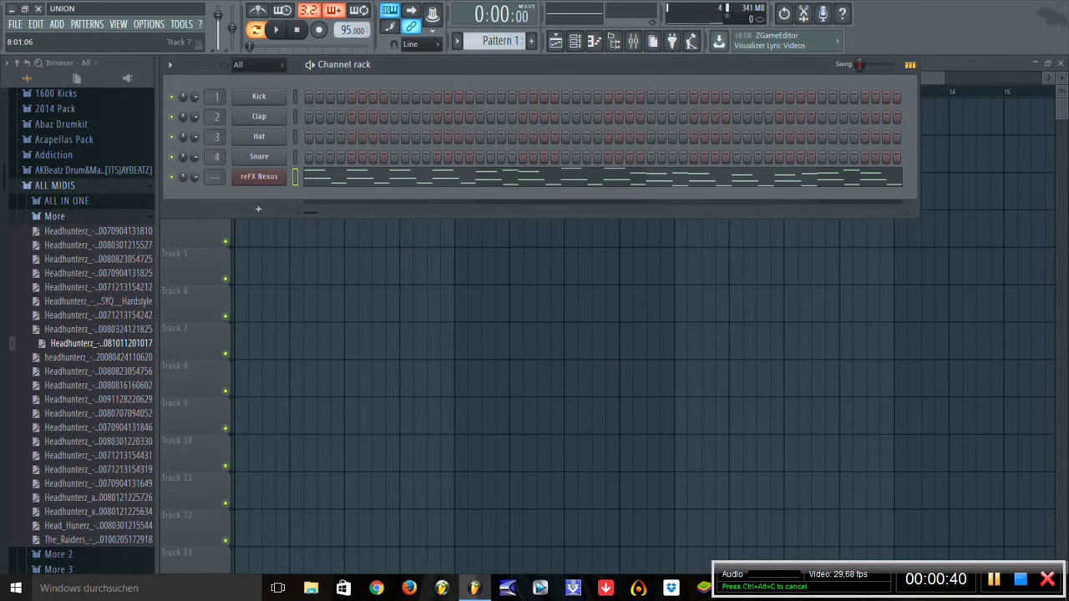
pyautogui.press('F7')
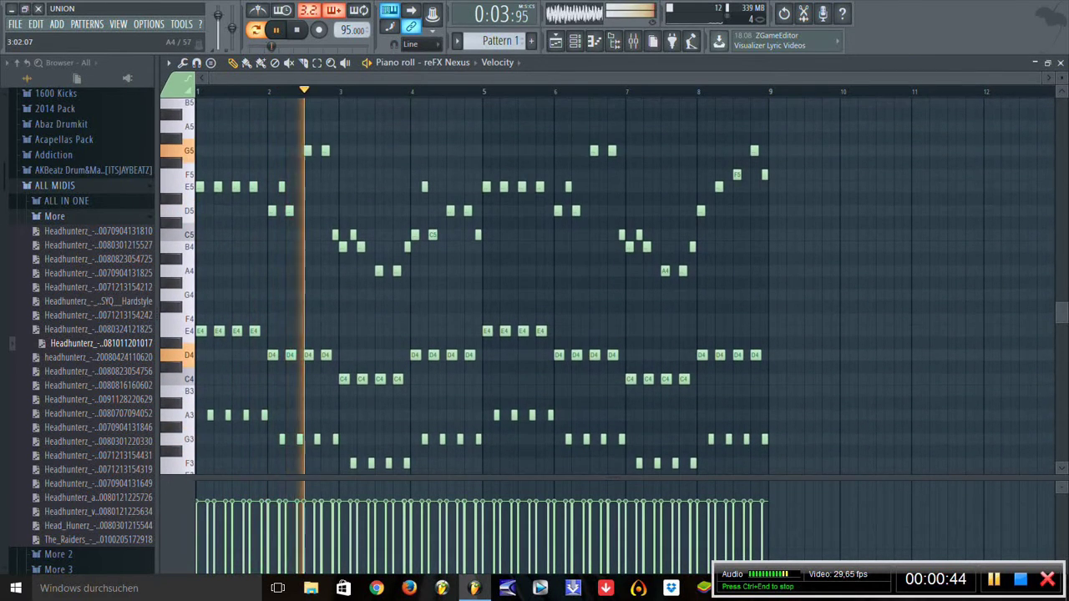
pyautogui.press('space')
pyautogui.press('F7')
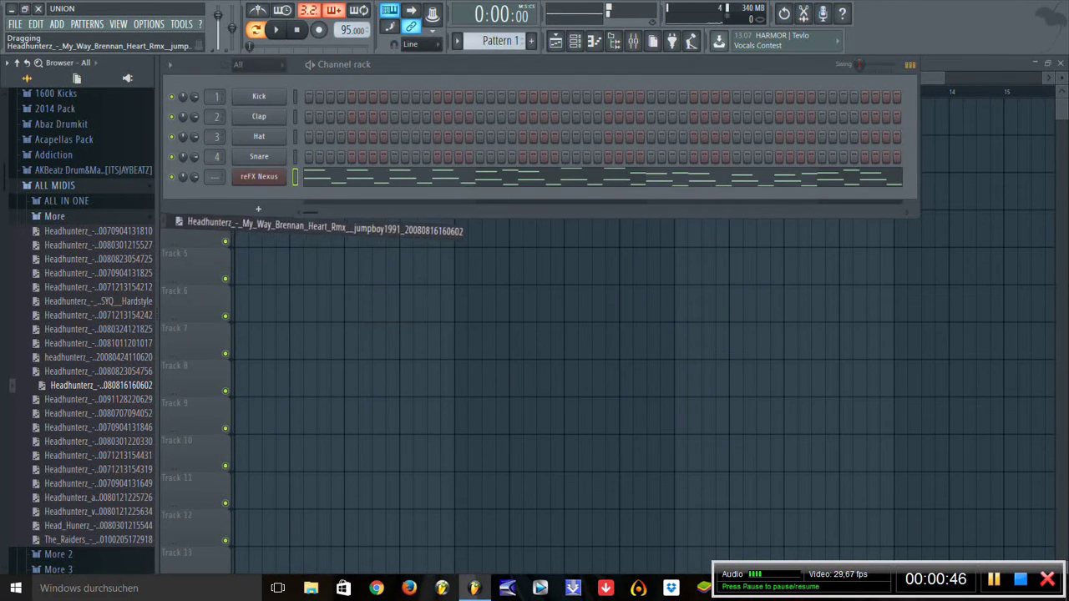
# Step: Import the Headhunterz "My Way Brennan Heart Rmx" MIDI into the reFX Nexus channel and audition its notes
pyautogui.moveTo(178, 222); pyautogui.dragTo(208, 191)
pyautogui.press('F7')
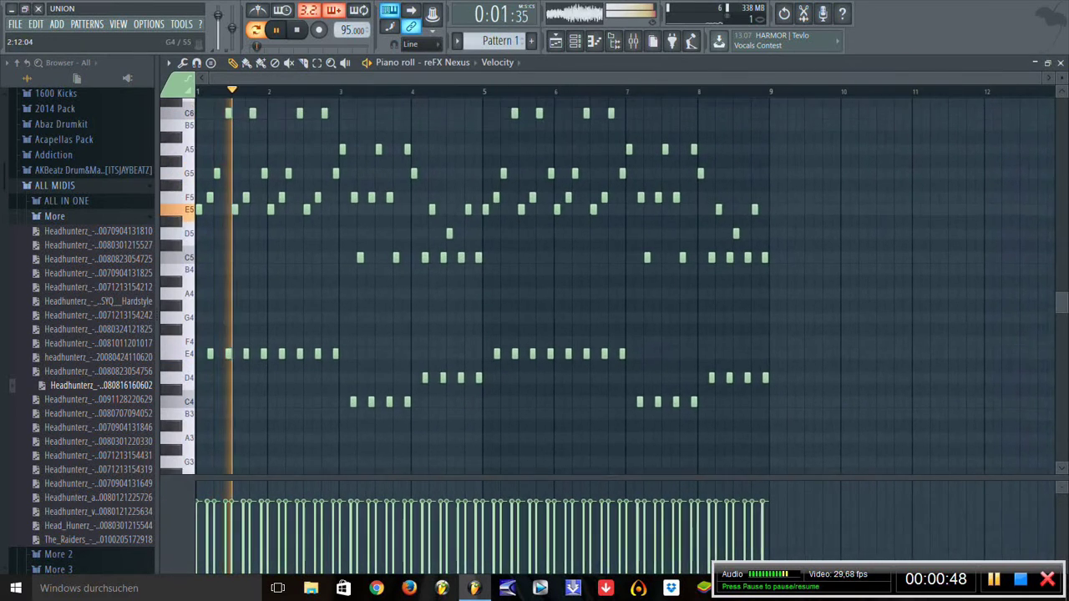
pyautogui.press('space')
pyautogui.press('F7')
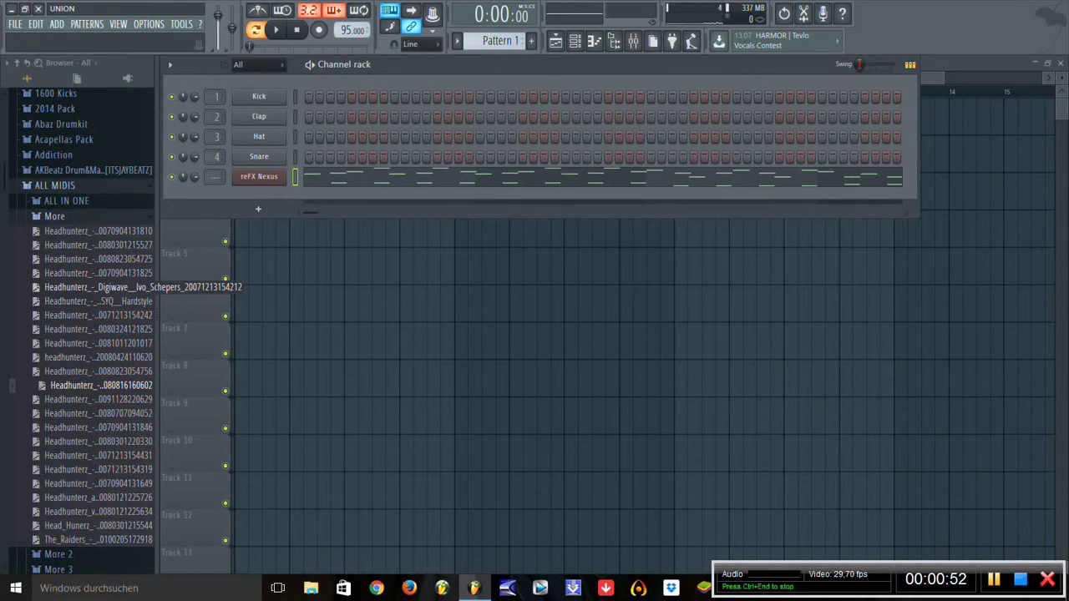
# Step: Import the Headhunterz MIDI ending in "YQ__Hardstyle" with all tracks into the reFX Nexus channel and play it back
pyautogui.moveTo(204, 208); pyautogui.dragTo(258, 208)
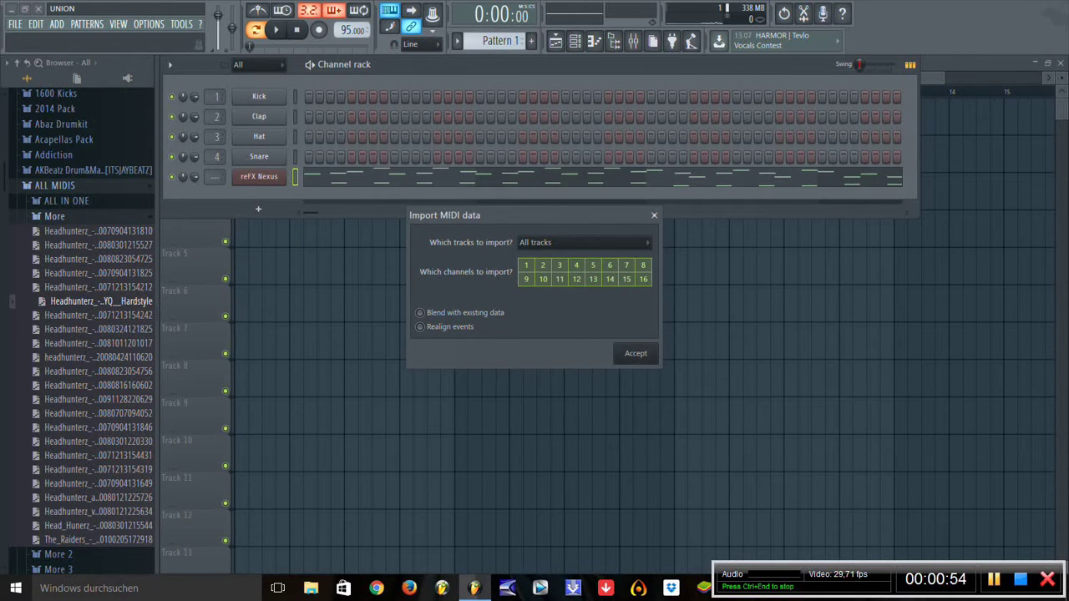
pyautogui.click(635, 354)
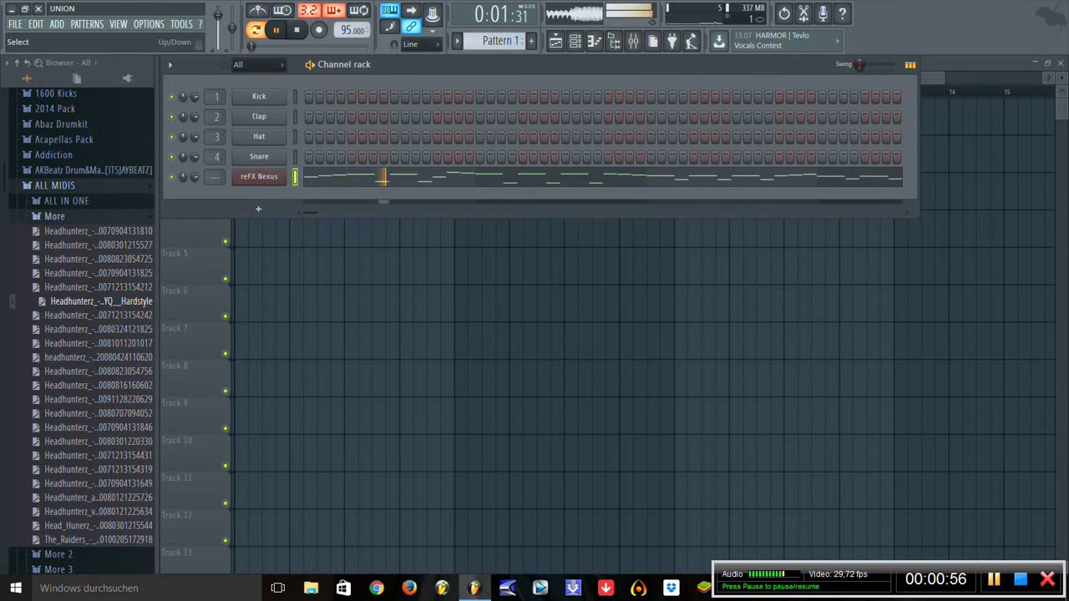
pyautogui.press('F7')
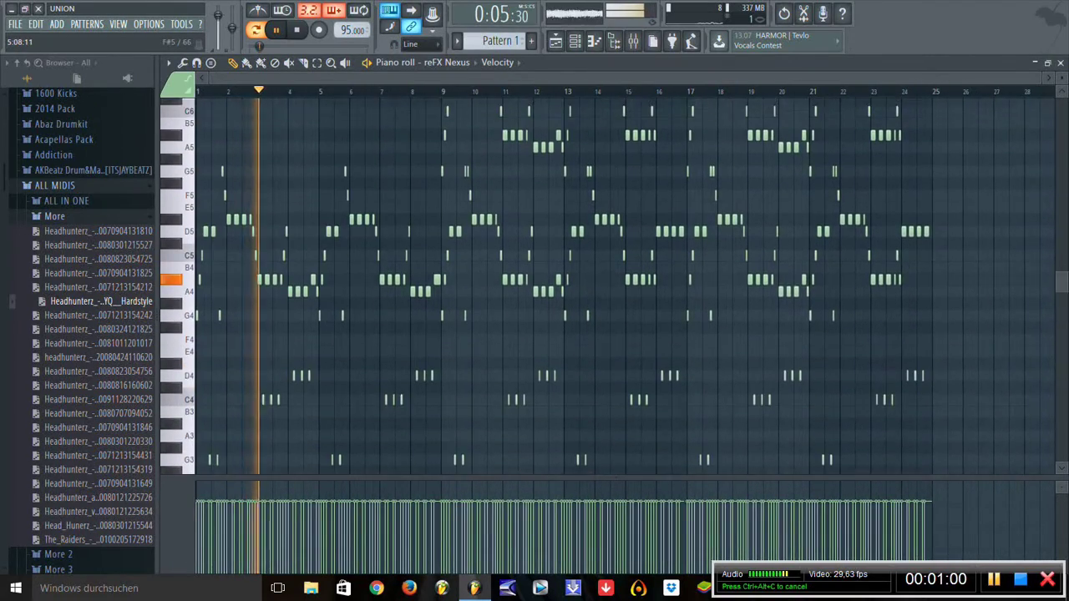
pyautogui.press('space')
pyautogui.press('F7')
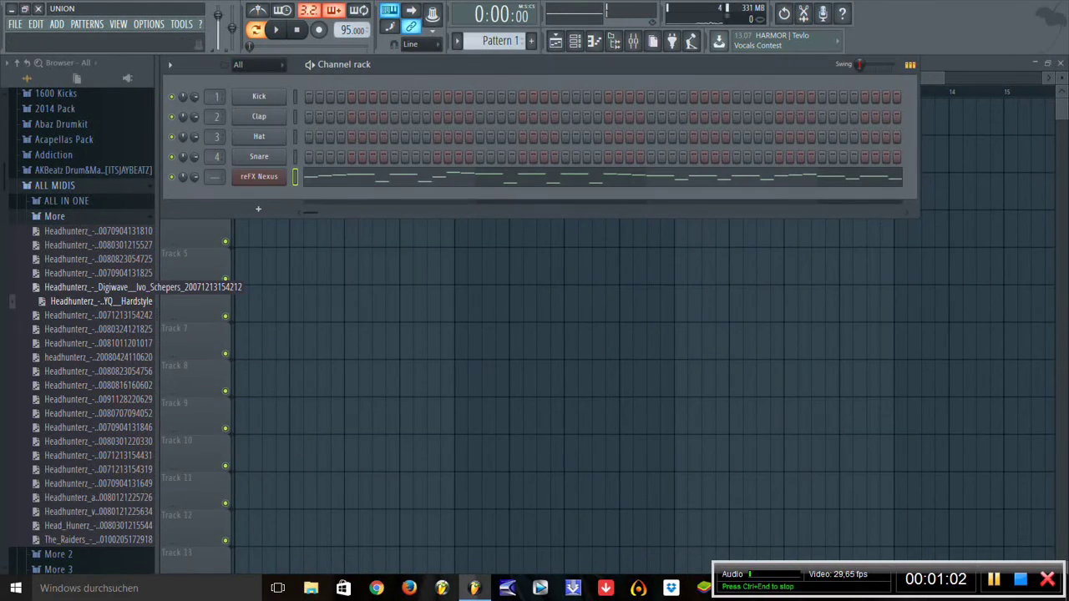
# Step: Import the Headhunterz "Digiwave" MIDI into the reFX Nexus channel and listen to it in the piano roll
pyautogui.moveTo(258, 209); pyautogui.dragTo(258, 209)
pyautogui.press('Return')
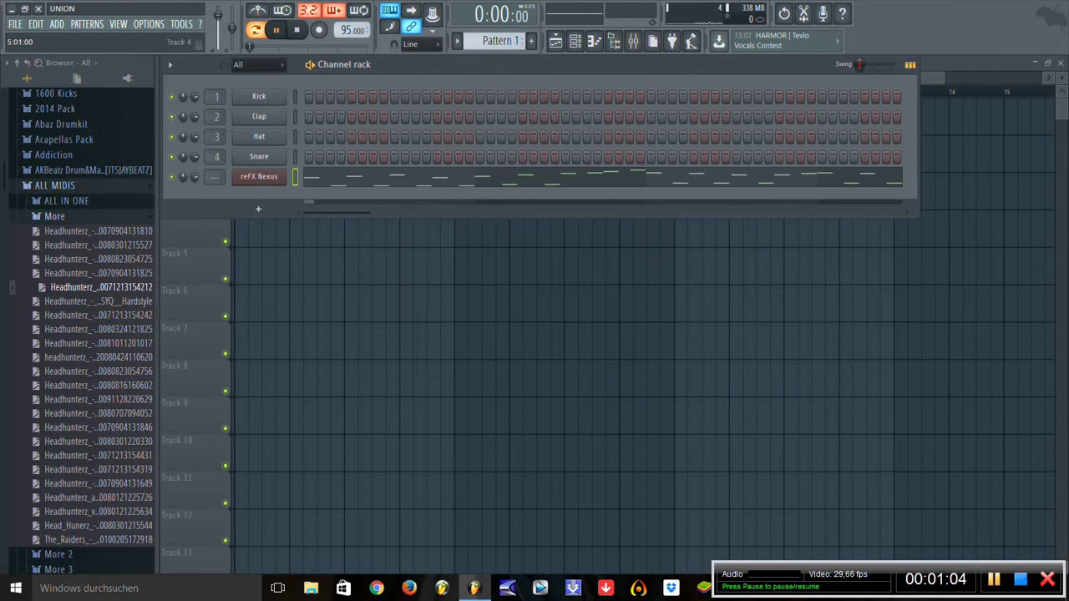
pyautogui.press('F7')
pyautogui.press('space')
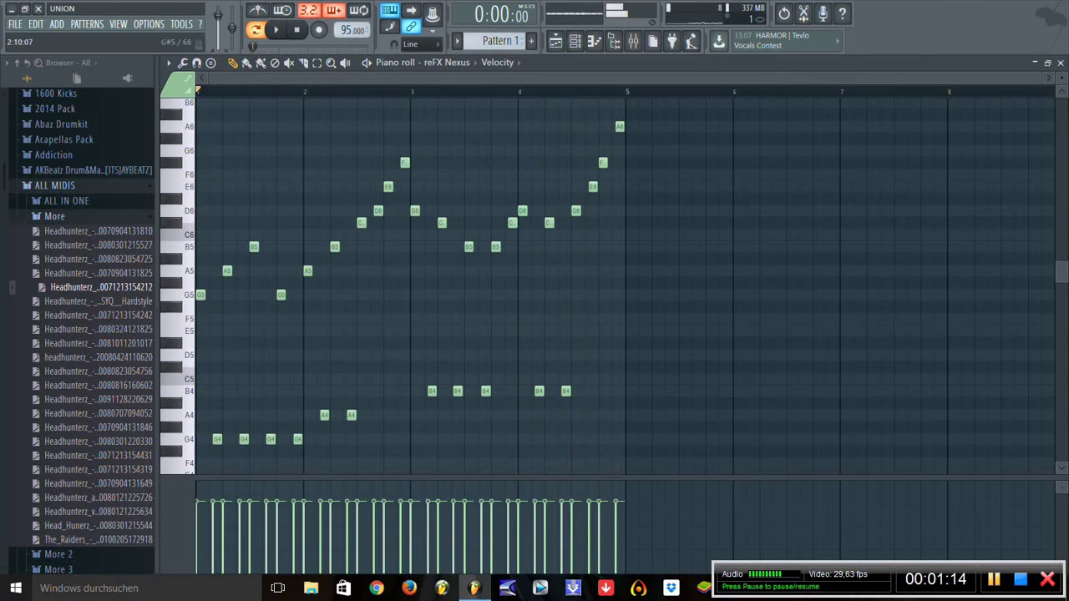
# Step: Collapse the ALL MIDIS folder in the browser and return to the reFX Nexus piano roll
pyautogui.press('Left')
pyautogui.press('Left')
pyautogui.press('Left')
pyautogui.press('Left')
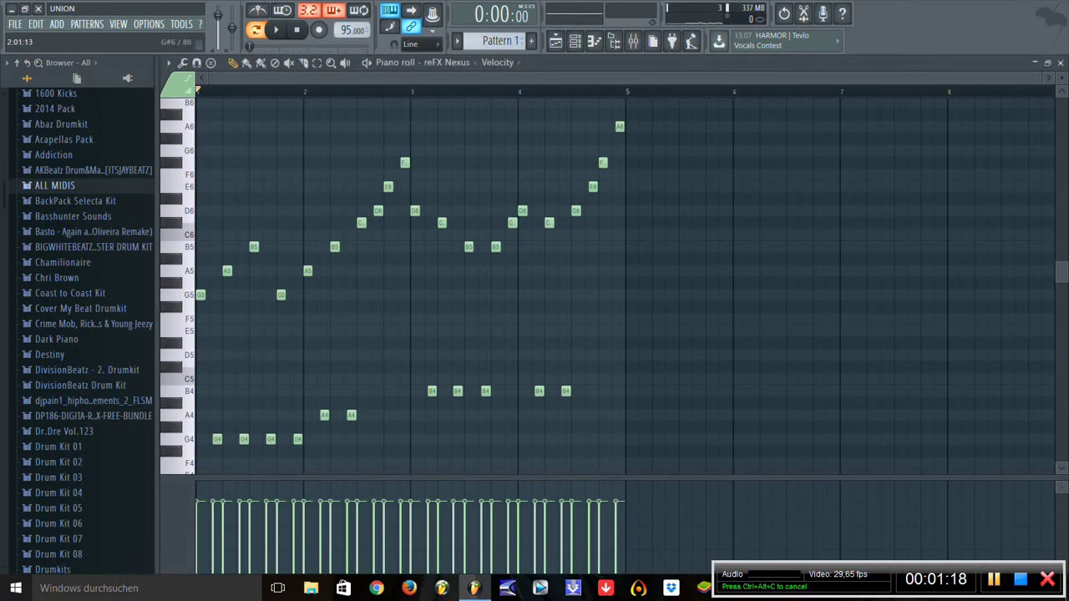
pyautogui.press('F6')
pyautogui.rightClick(256, 174)
pyautogui.press('Escape')
pyautogui.press('F7')
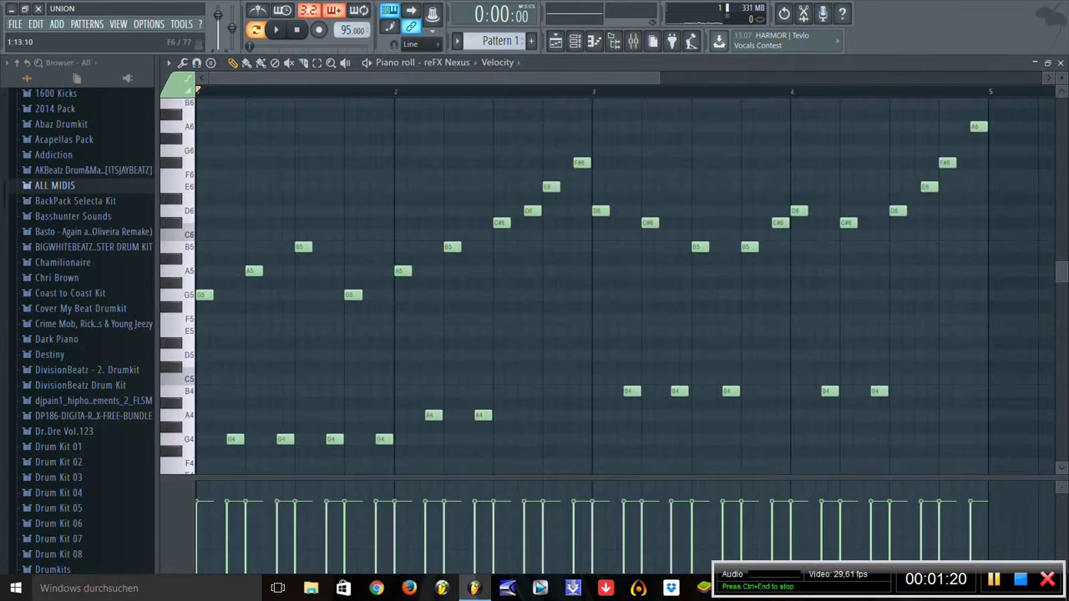
# Step: Apply Quick quantize to all notes of the imported melody, deselect them and start playback
pyautogui.hotkey('ctrl', 'a')
pyautogui.press('pageup')
pyautogui.press('pageup')
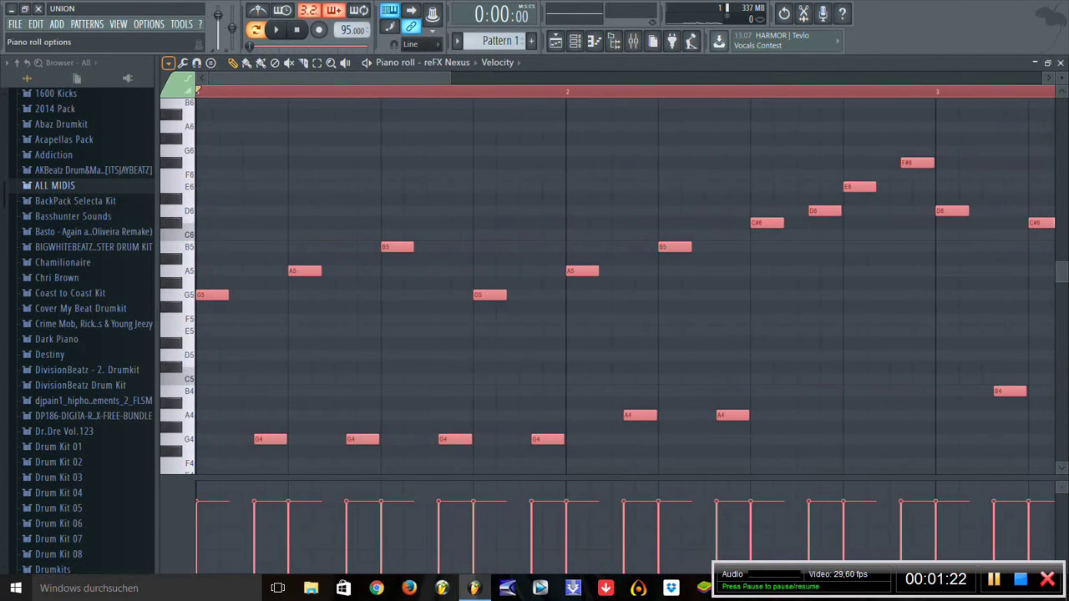
pyautogui.click(168, 62)
pyautogui.moveTo(201, 104)
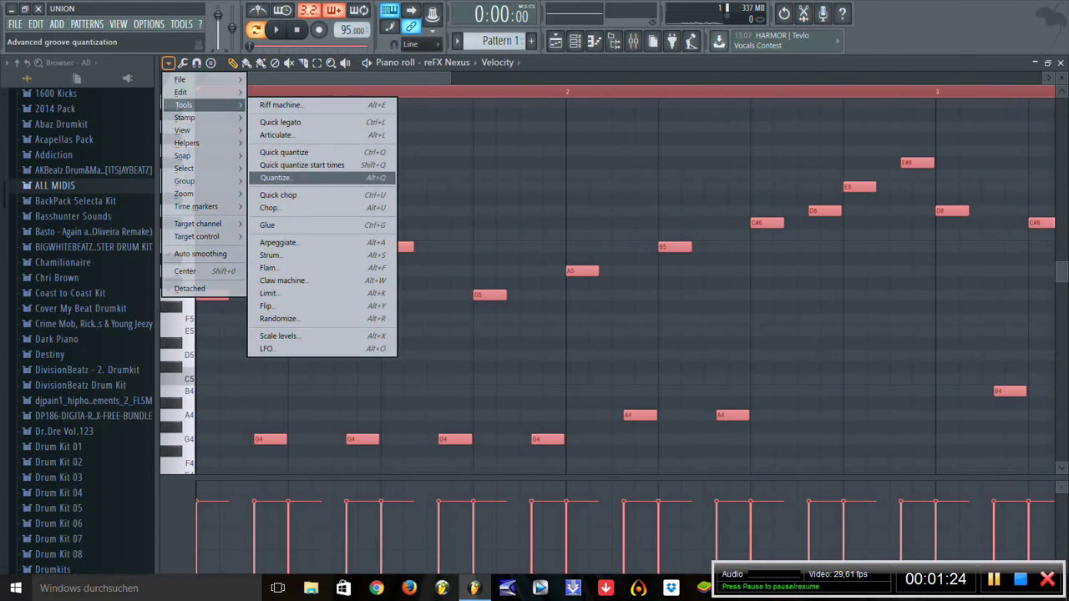
pyautogui.click(284, 152)
pyautogui.hotkey('ctrl', 'd')
pyautogui.press('space')
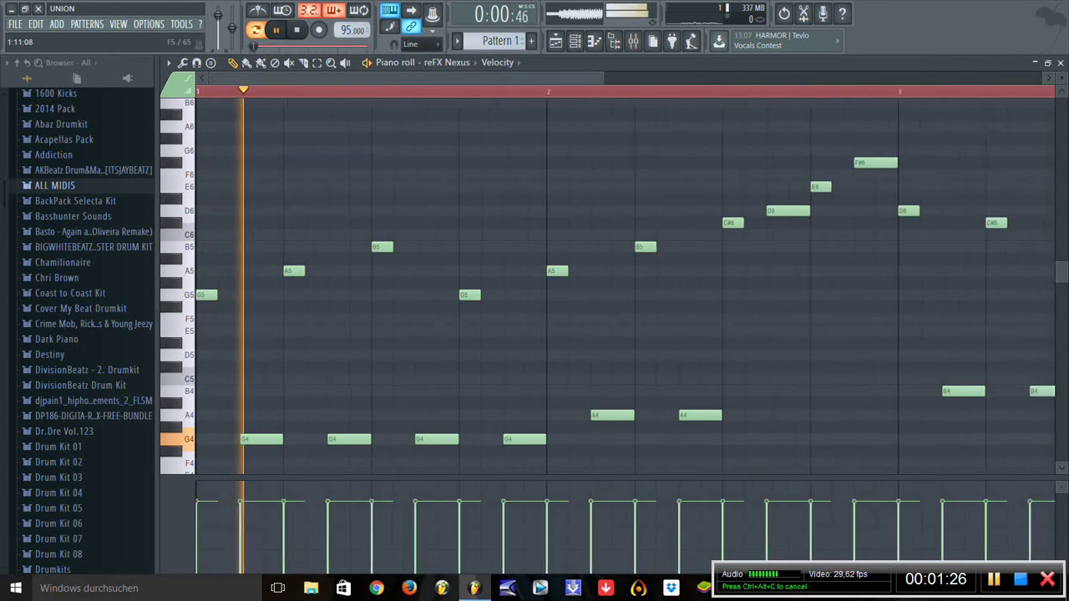
# Step: Lengthen all notes in the pattern by one step and deselect them
pyautogui.press('pagedown')
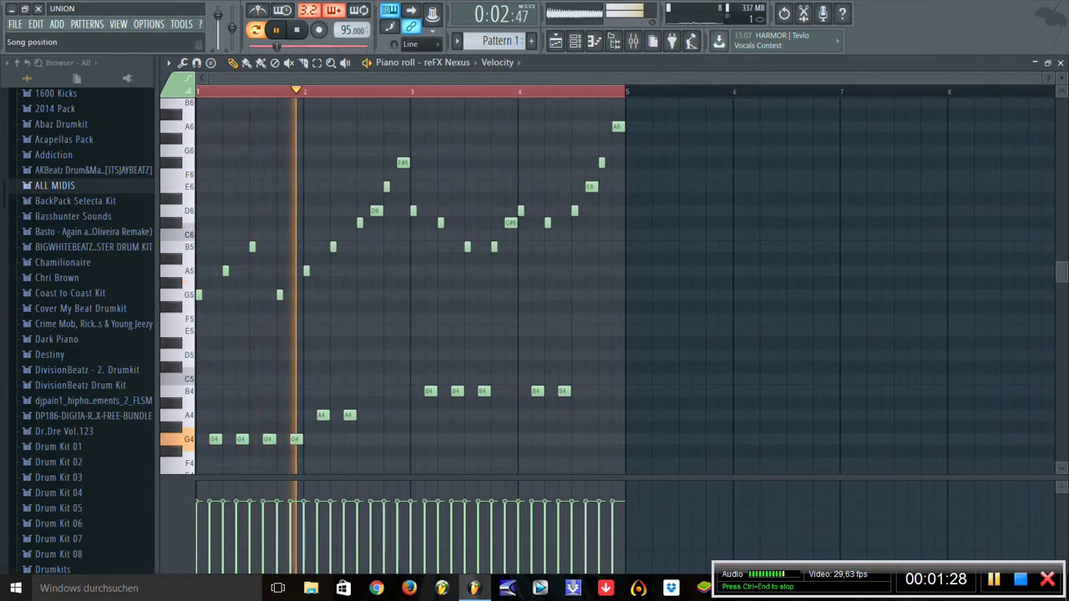
pyautogui.hotkey('ctrl', 'a')
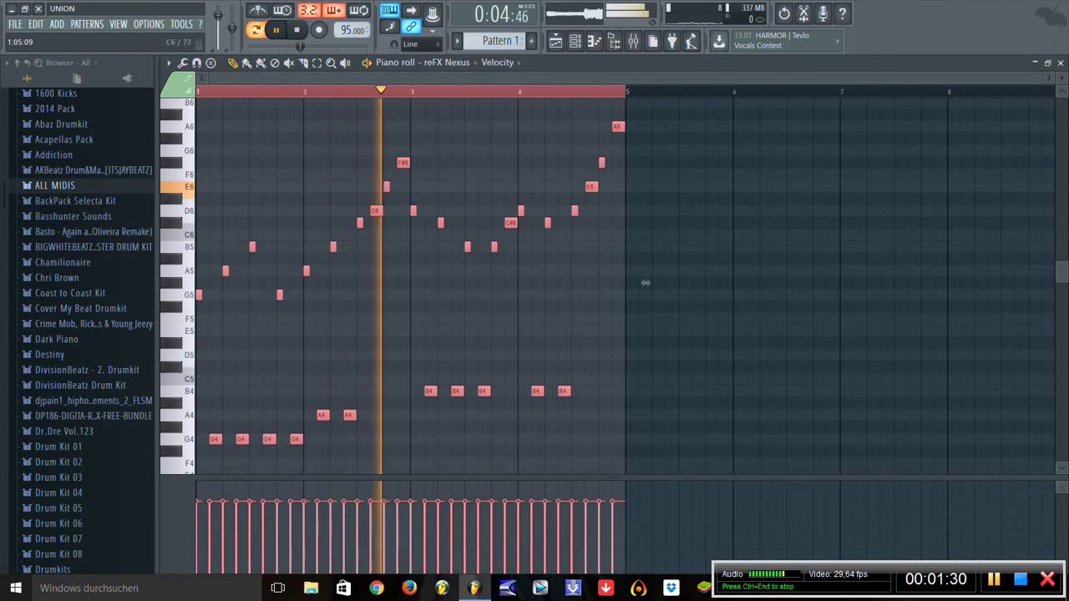
pyautogui.hotkey('ctrl', 'l')
pyautogui.scroll(5, 646, 283)
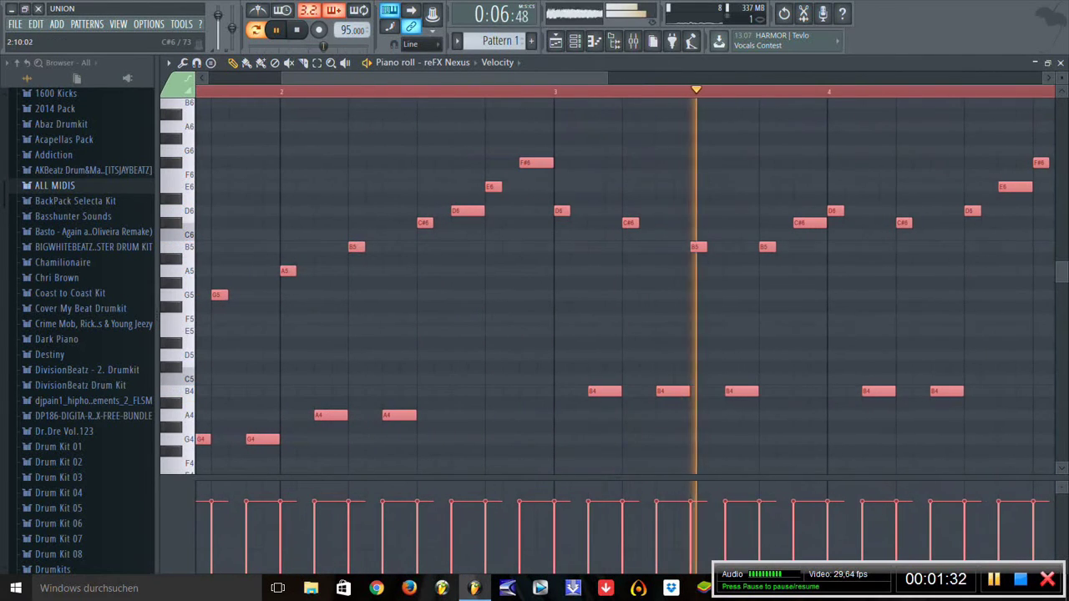
pyautogui.scroll(-5, 604, 281)
pyautogui.hotkey('ctrl', 'z')
pyautogui.scroll(-3, 604, 282)
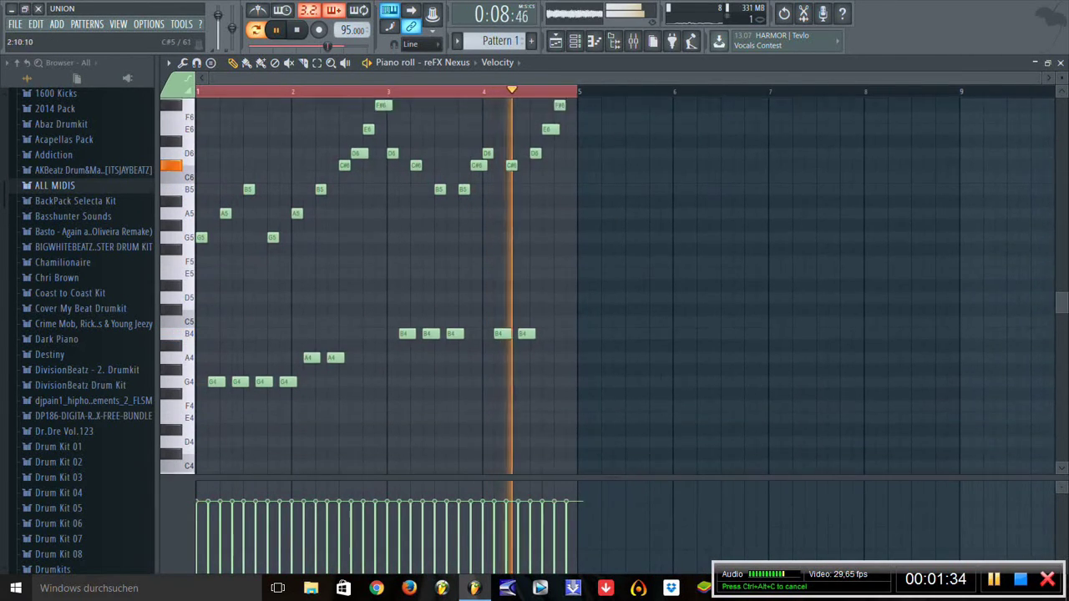
# Step: Replace the four short G4 notes in bar 1 with a single G4 note lasting the whole bar
pyautogui.scroll(4, 604, 281)
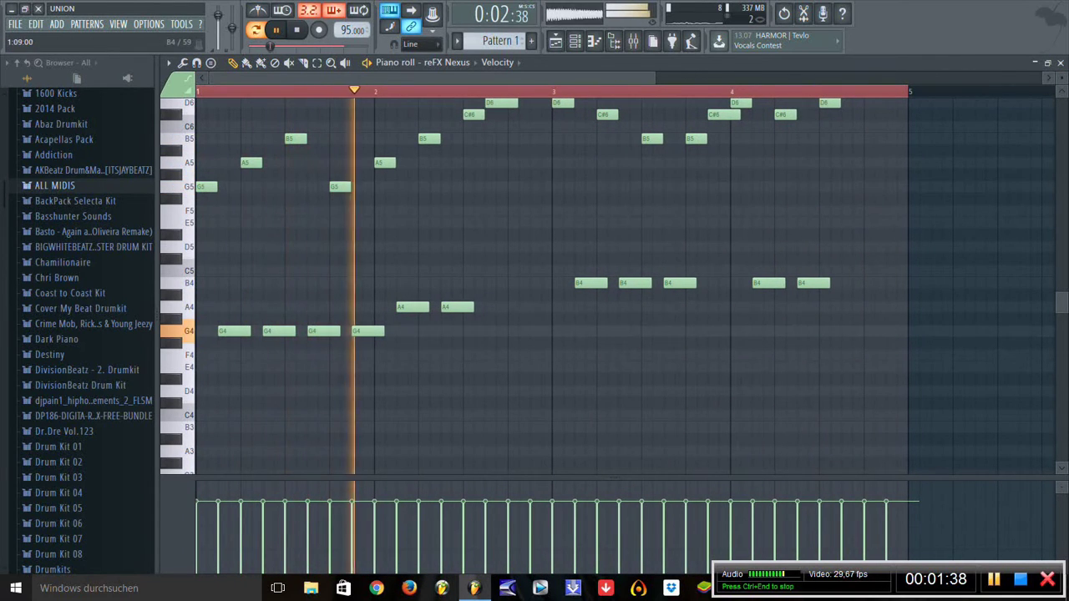
pyautogui.moveTo(201, 342); pyautogui.dragTo(373, 342)
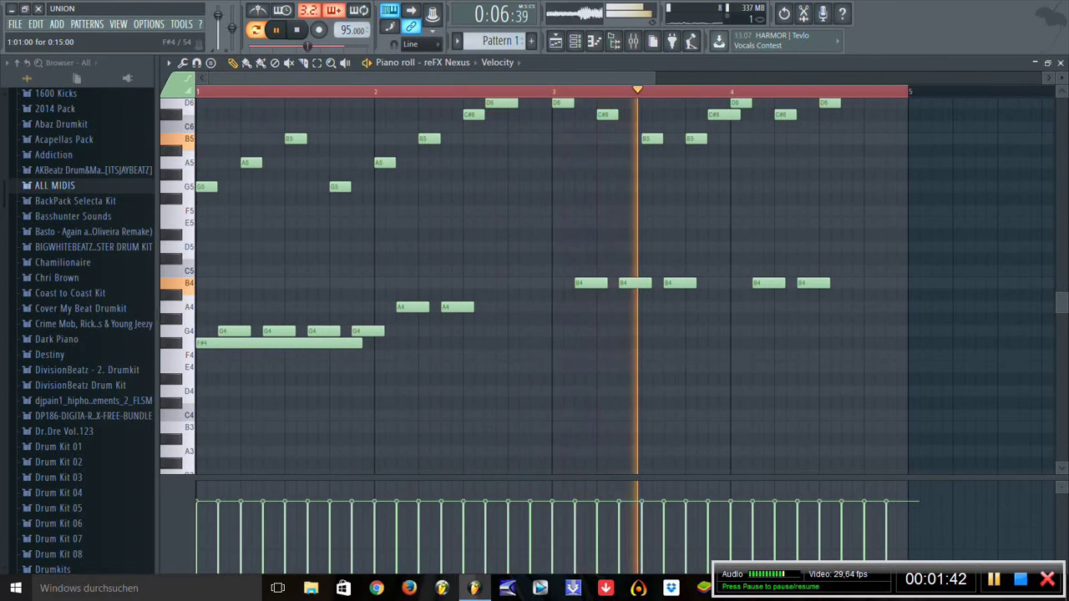
pyautogui.rightClick(367, 331)
pyautogui.rightClick(324, 330)
pyautogui.rightClick(279, 330)
pyautogui.rightClick(234, 331)
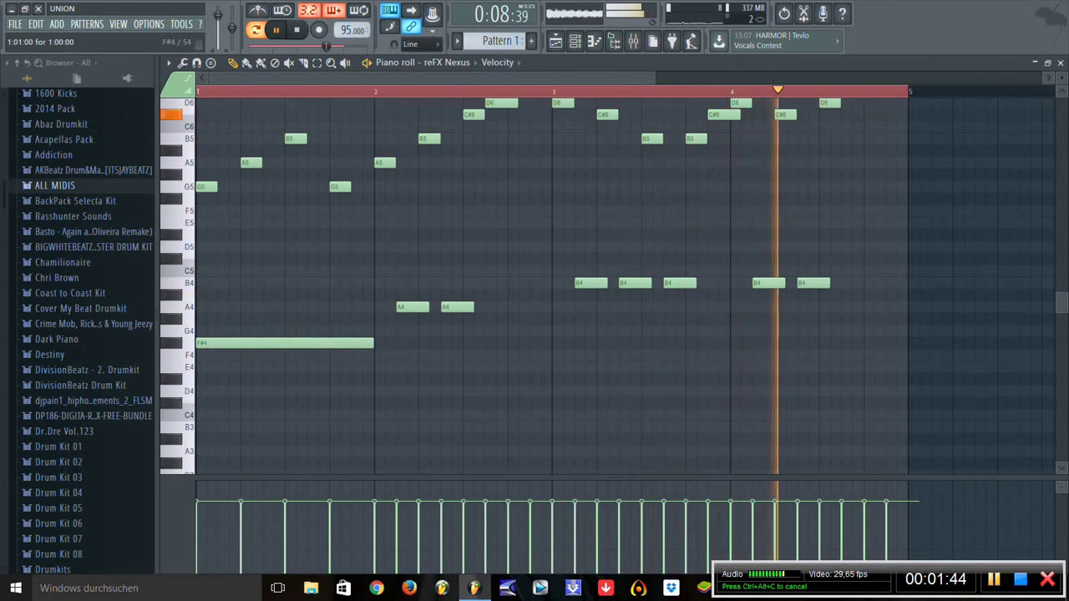
pyautogui.moveTo(284, 342); pyautogui.dragTo(284, 331)
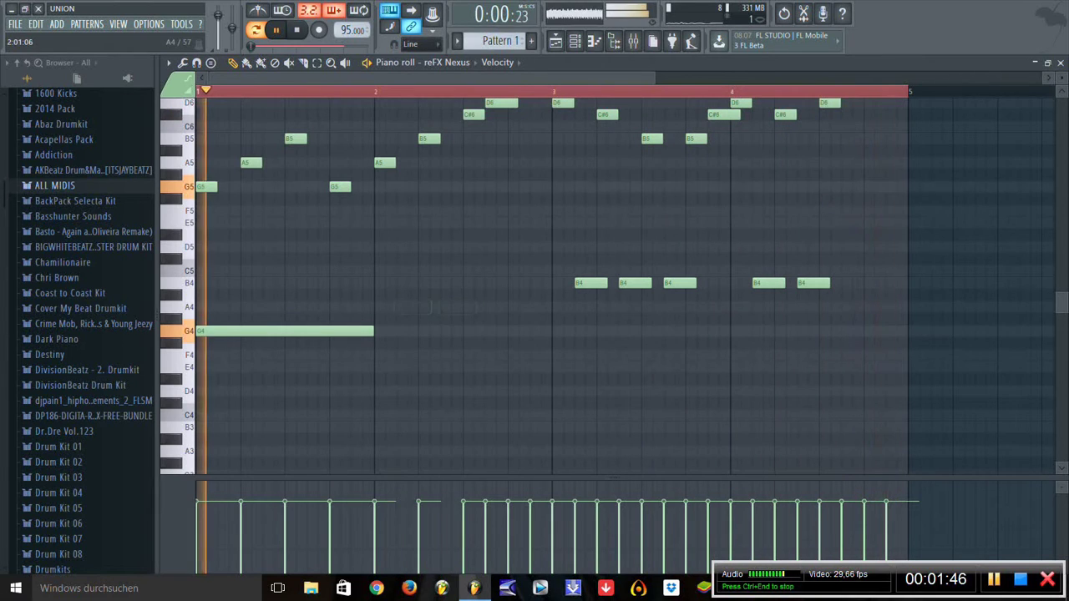
# Step: Replace the short low notes in bars 2 to 4 with bar-long notes on A4, B4 and B4
pyautogui.click(378, 306)
pyautogui.rightClick(680, 283)
pyautogui.rightClick(635, 284)
pyautogui.rightClick(591, 283)
pyautogui.click(558, 283)
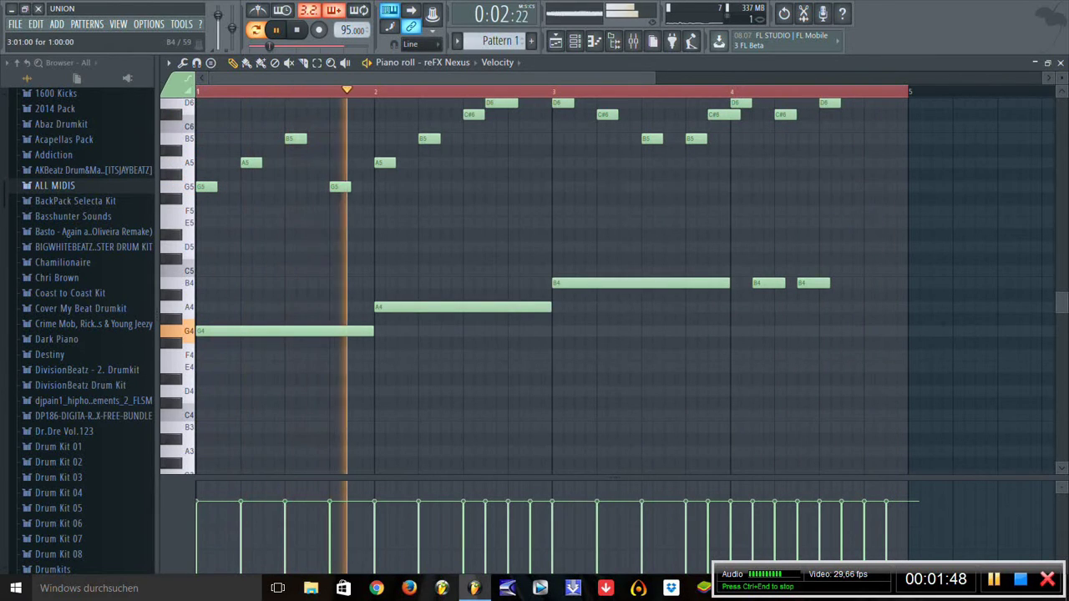
pyautogui.rightClick(814, 283)
pyautogui.click(735, 283)
# Step: Duplicate the four bar-long bass notes one octave lower, on G3, A3, B3 and B3, and reduce the copies' velocity
pyautogui.scroll(-3, 585, 90)
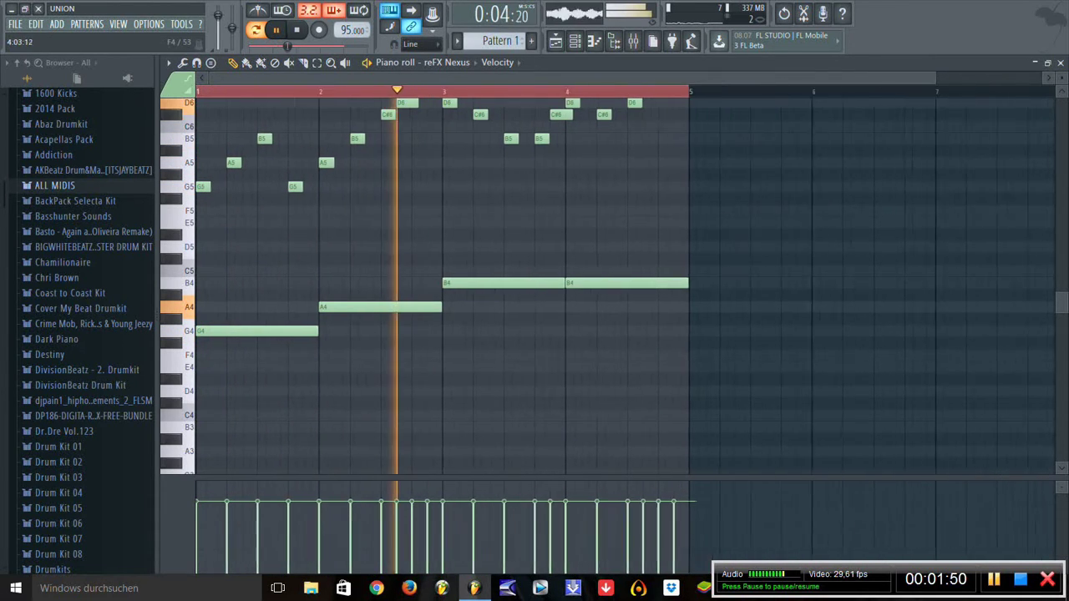
pyautogui.moveTo(594, 256); pyautogui.dragTo(195, 382)
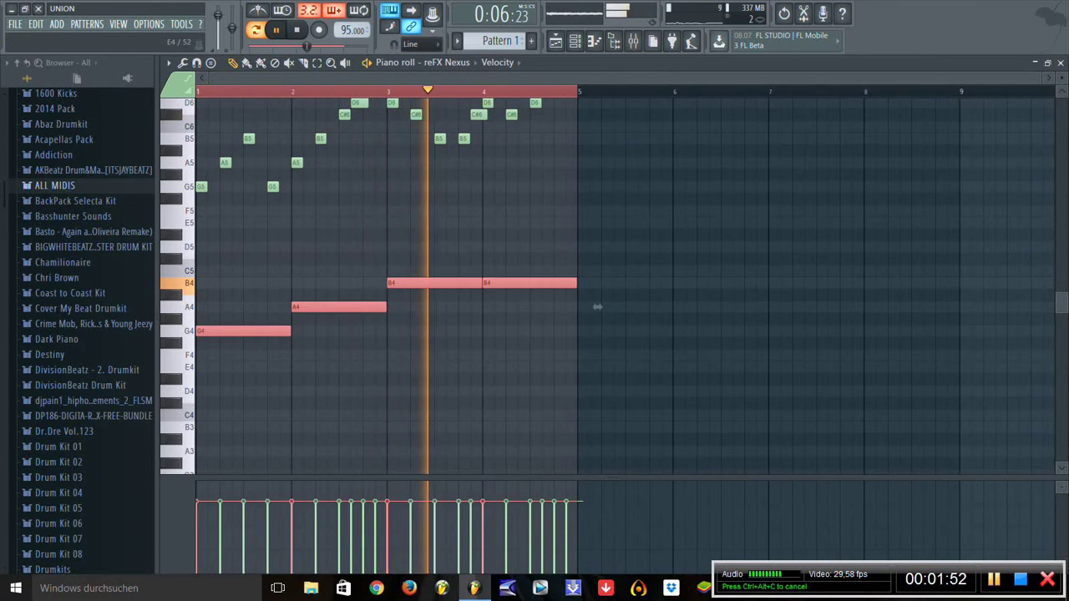
pyautogui.moveTo(604, 306); pyautogui.dragTo(597, 343)
pyautogui.press('space')
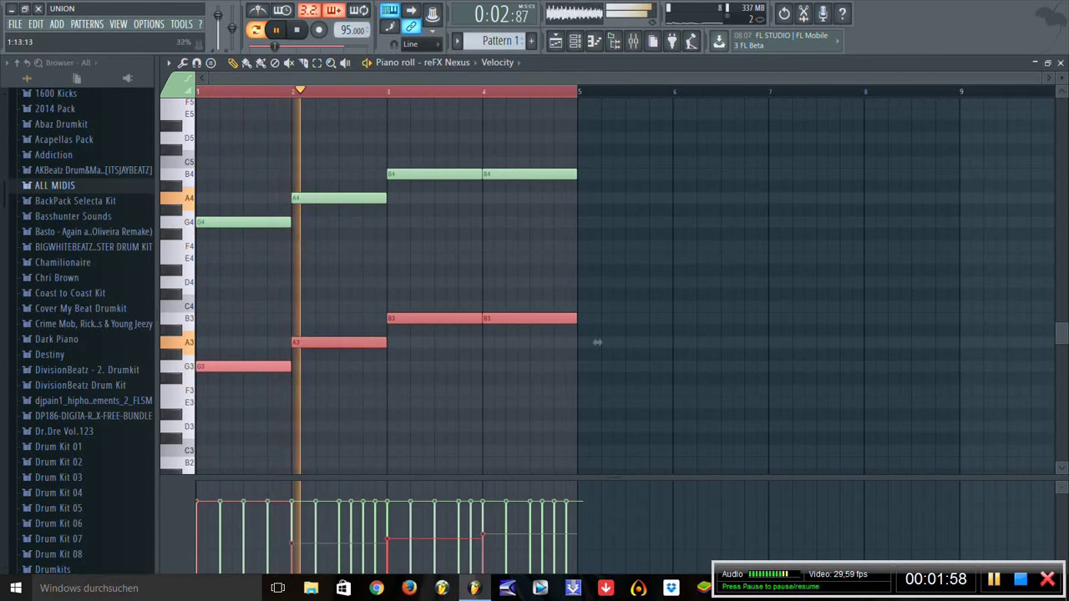
# Step: Select the upper bar-long notes on G4, A4 and B4 and lower their velocity to about 58%
pyautogui.click(484, 155)
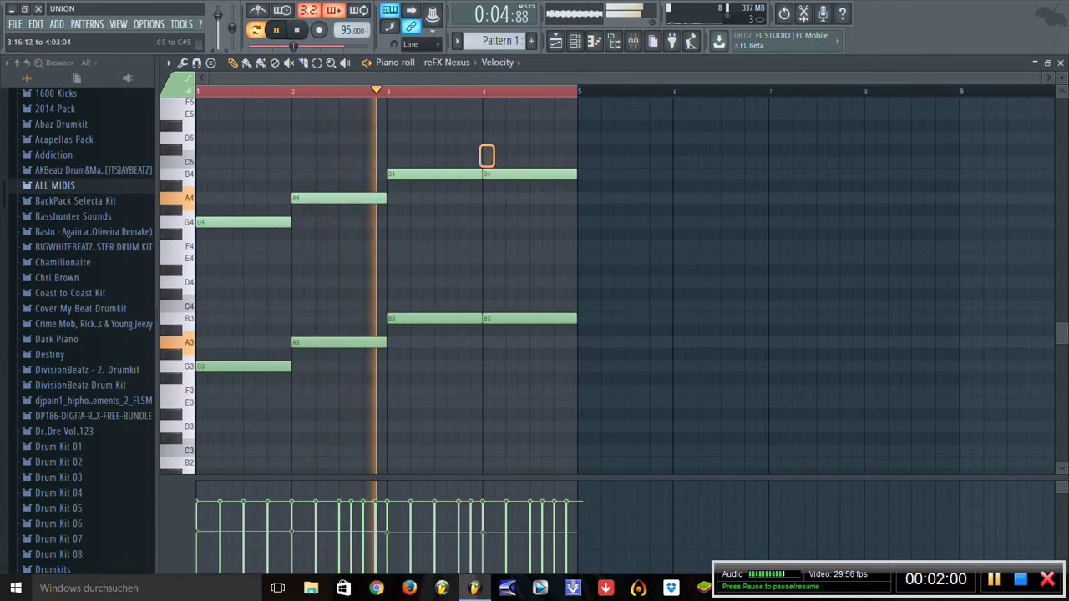
pyautogui.moveTo(484, 156); pyautogui.dragTo(597, 198)
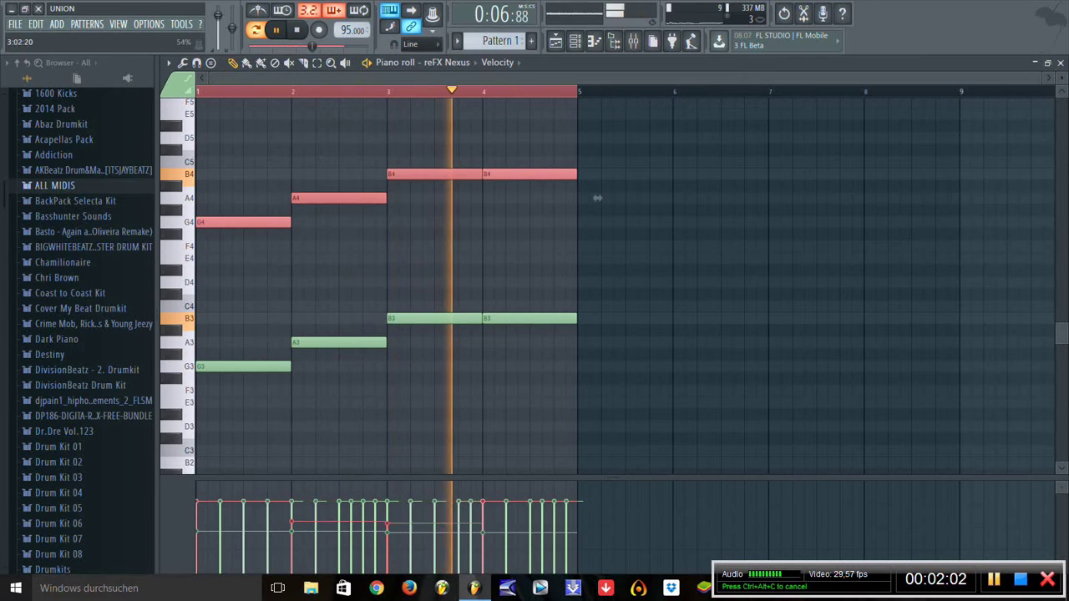
pyautogui.scroll(-2, 596, 198)
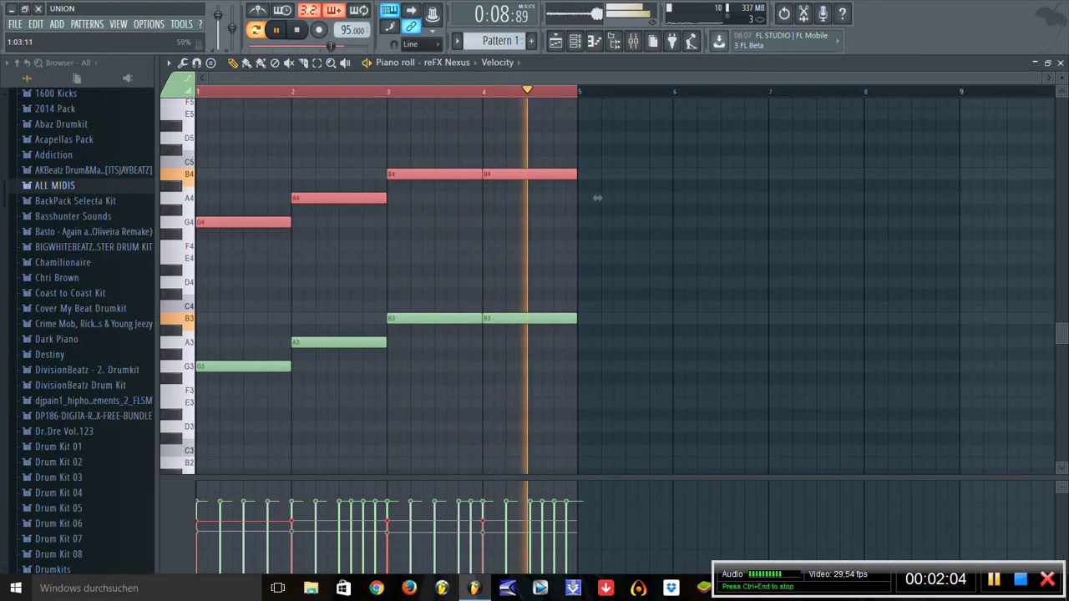
# Step: Shorten the melody's F#6 note ending bar 2 and C#6 note ending bar 3 so both stop at the bar lines
pyautogui.hotkey('ctrl', 'z')
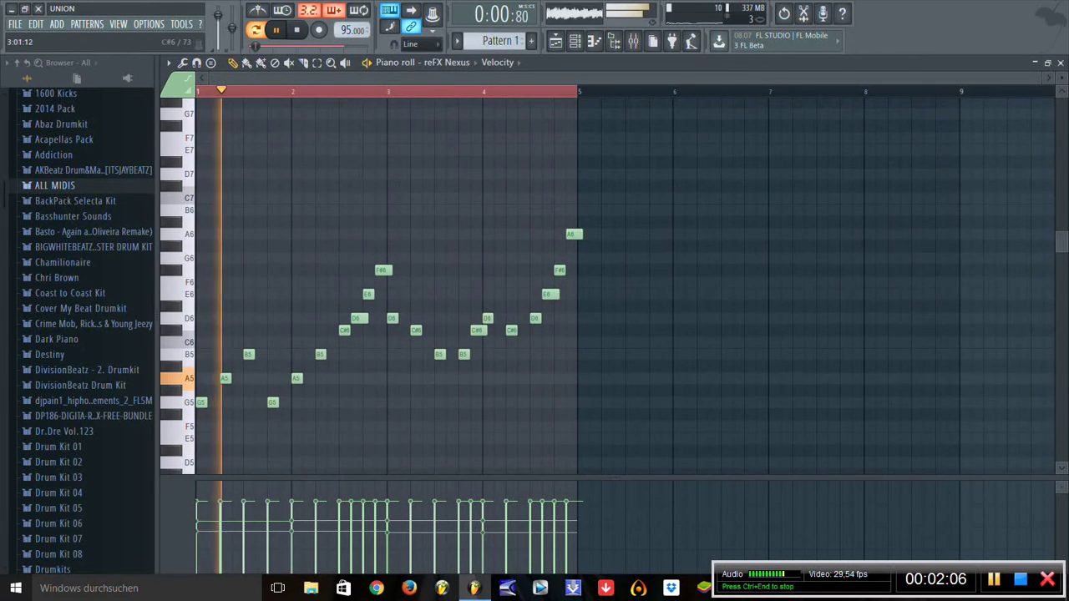
pyautogui.scroll(3, 375, 284)
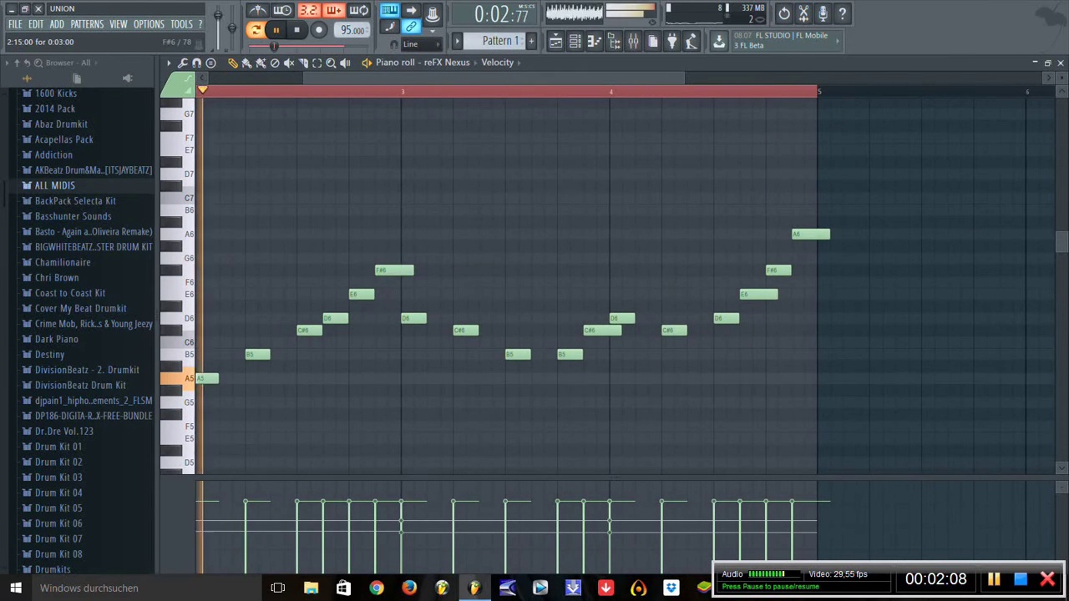
pyautogui.moveTo(412, 270); pyautogui.dragTo(400, 270)
pyautogui.moveTo(621, 330); pyautogui.dragTo(608, 330)
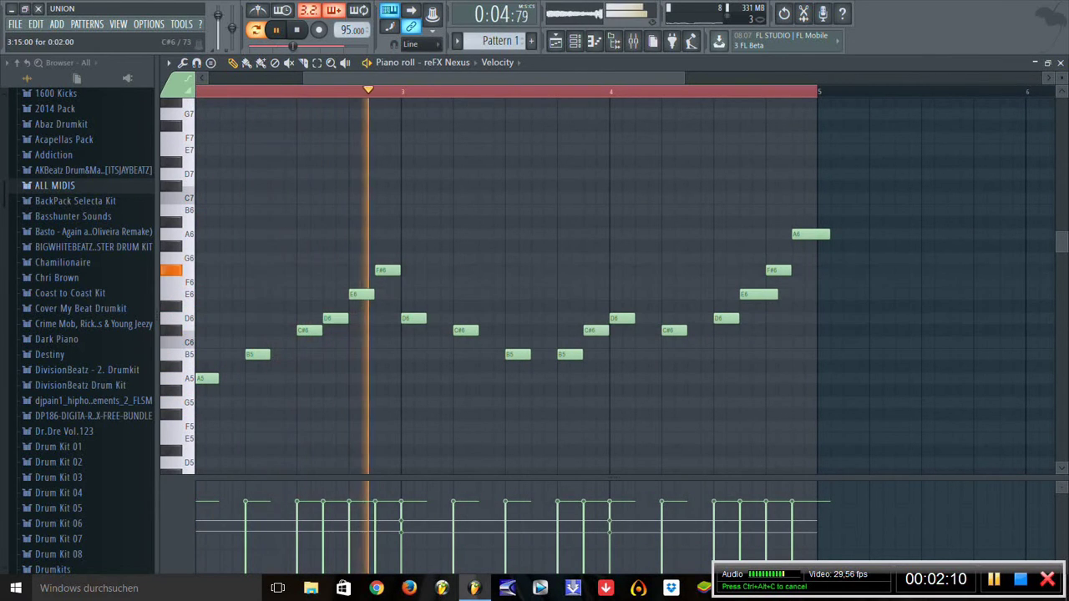
# Step: Add a second reFX Nexus instrument channel to the channel rack and close its plugin window
pyautogui.press('F7')
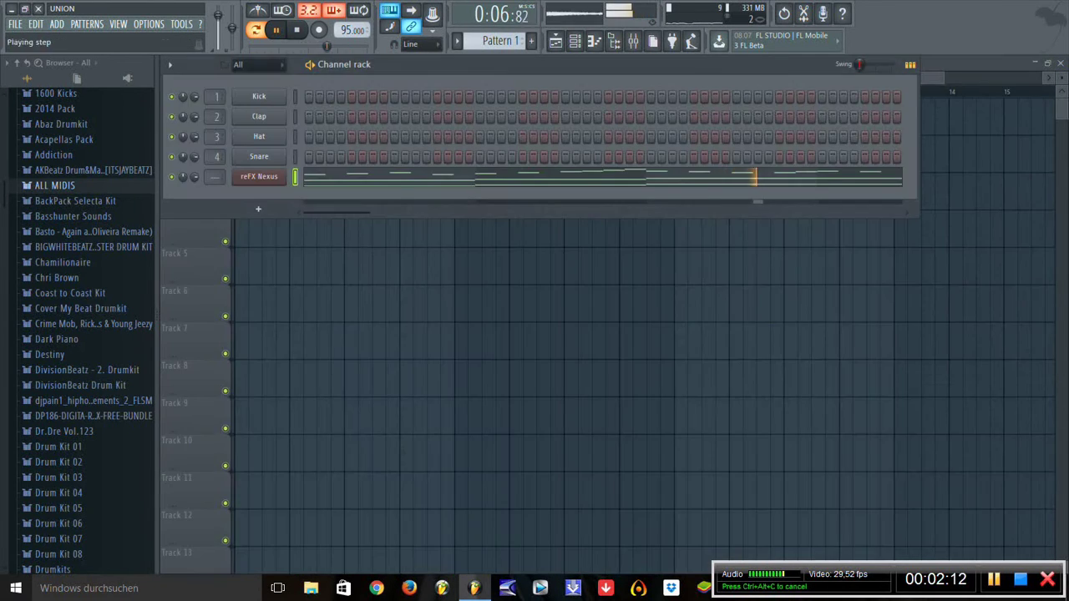
pyautogui.click(87, 23)
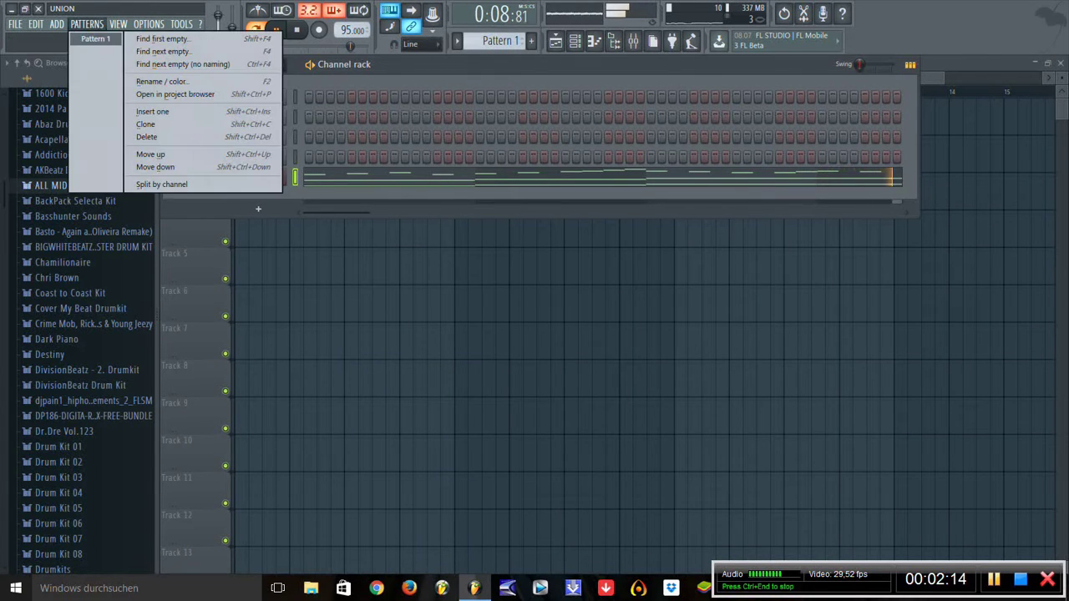
pyautogui.moveTo(74, 39)
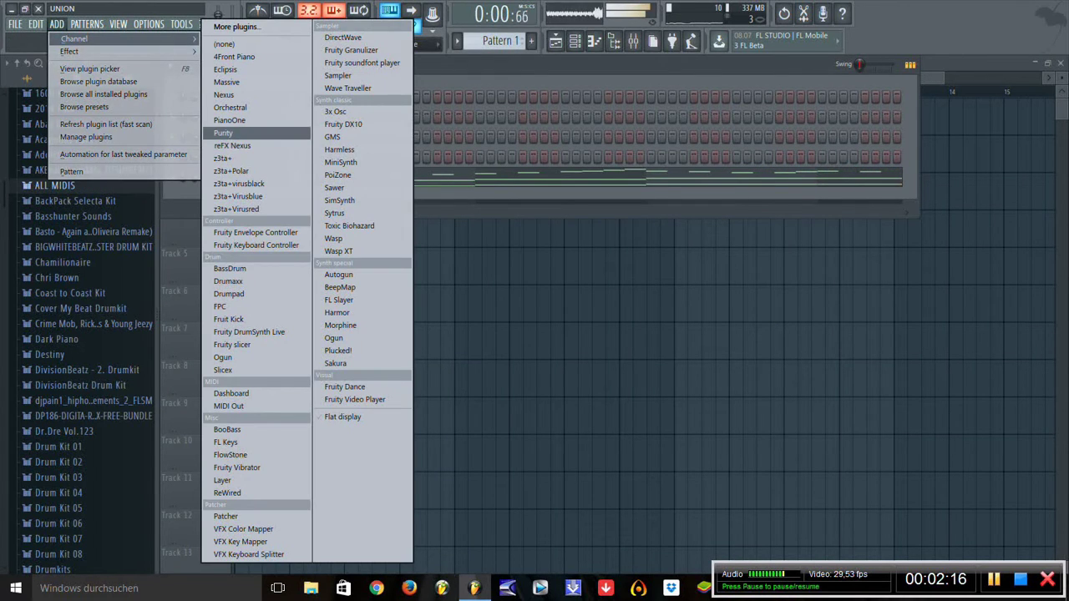
pyautogui.click(232, 145)
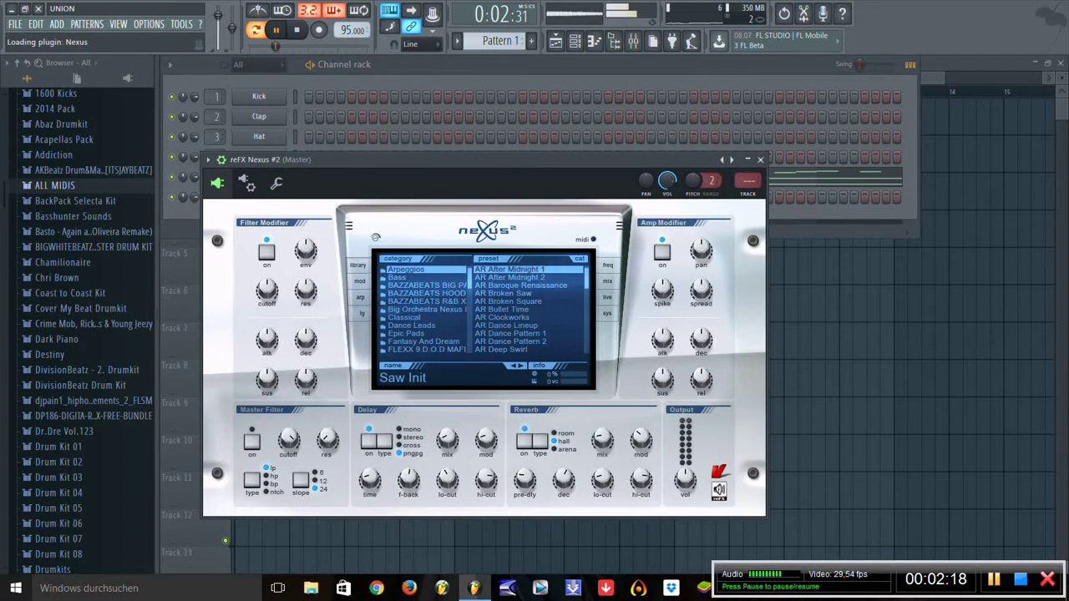
pyautogui.press('Escape')
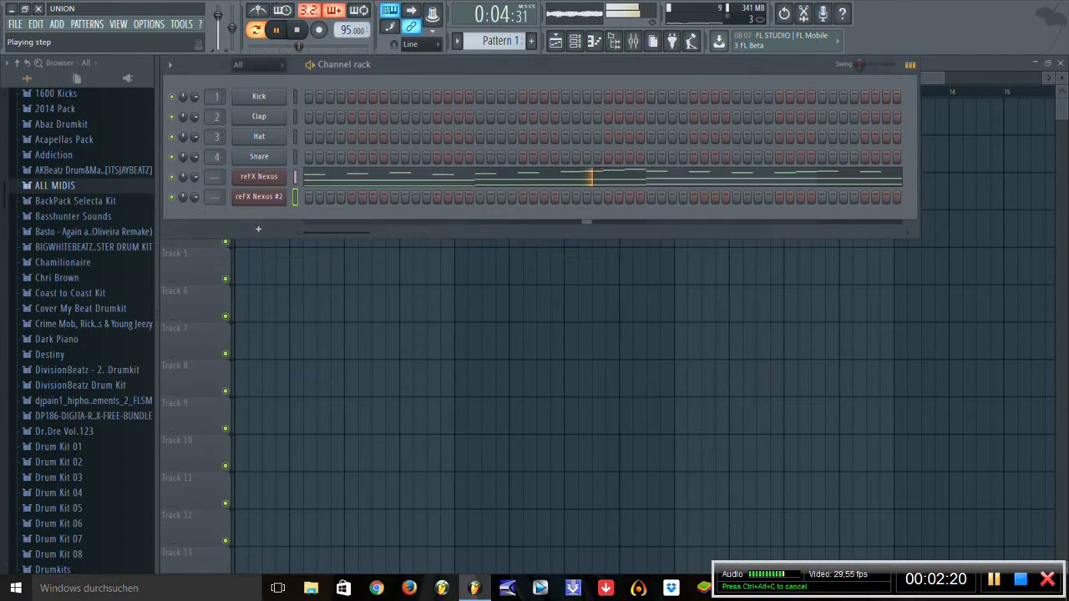
# Step: Copy the upper bar-long G4, A4 and B4 notes from the first reFX Nexus channel's piano roll
pyautogui.rightClick(282, 176)
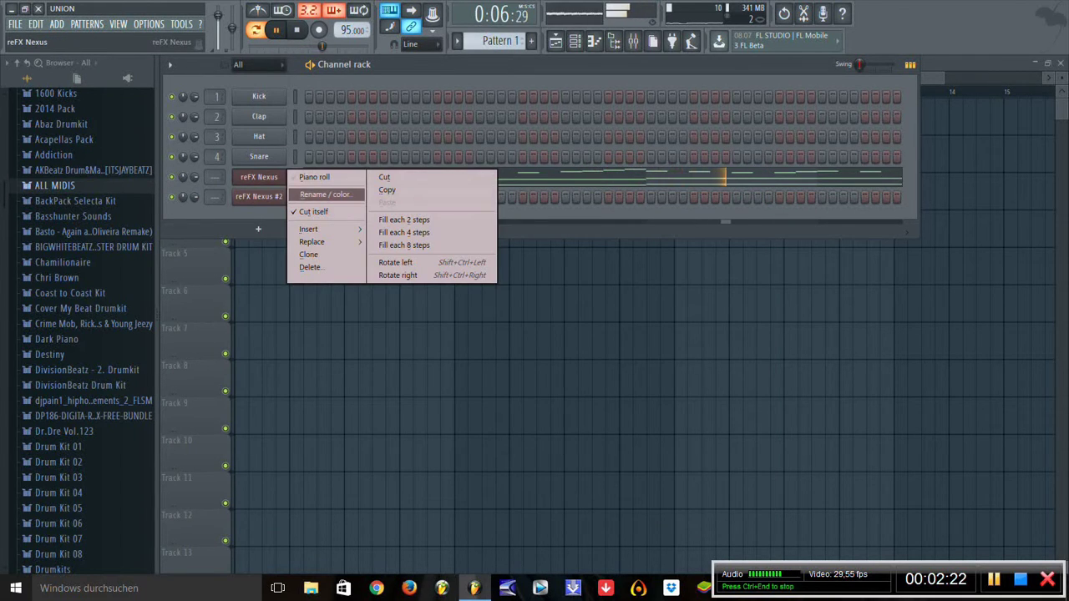
pyautogui.click(314, 177)
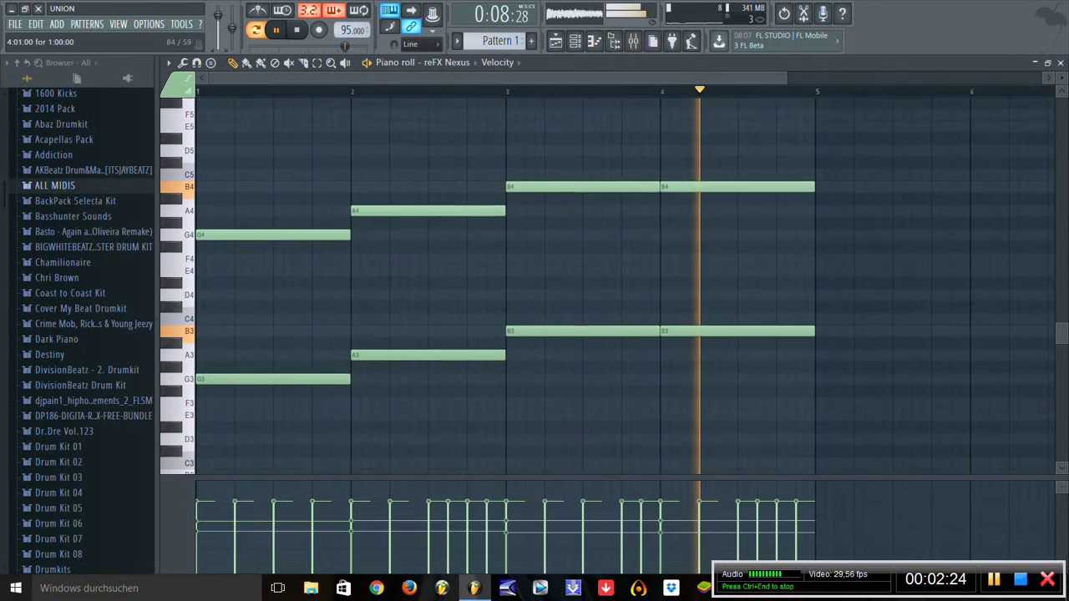
pyautogui.moveTo(275, 158); pyautogui.dragTo(739, 226)
pyautogui.press('space')
pyautogui.press('Escape')
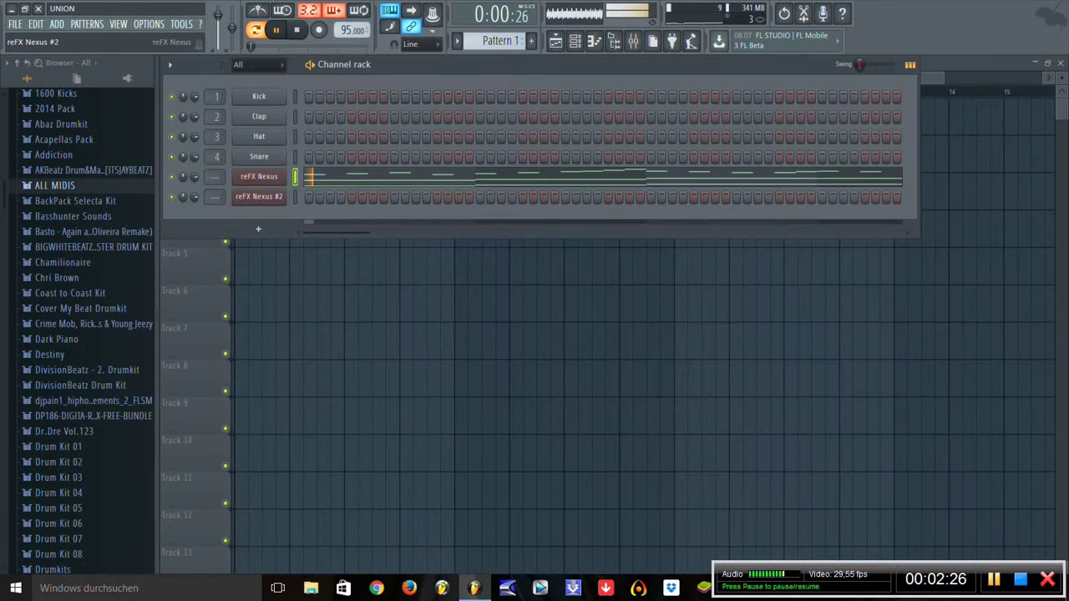
# Step: Paste the copied notes into reFX Nexus #2 and move them down one octave to G3, A3 and B3
pyautogui.rightClick(284, 197)
pyautogui.click(314, 197)
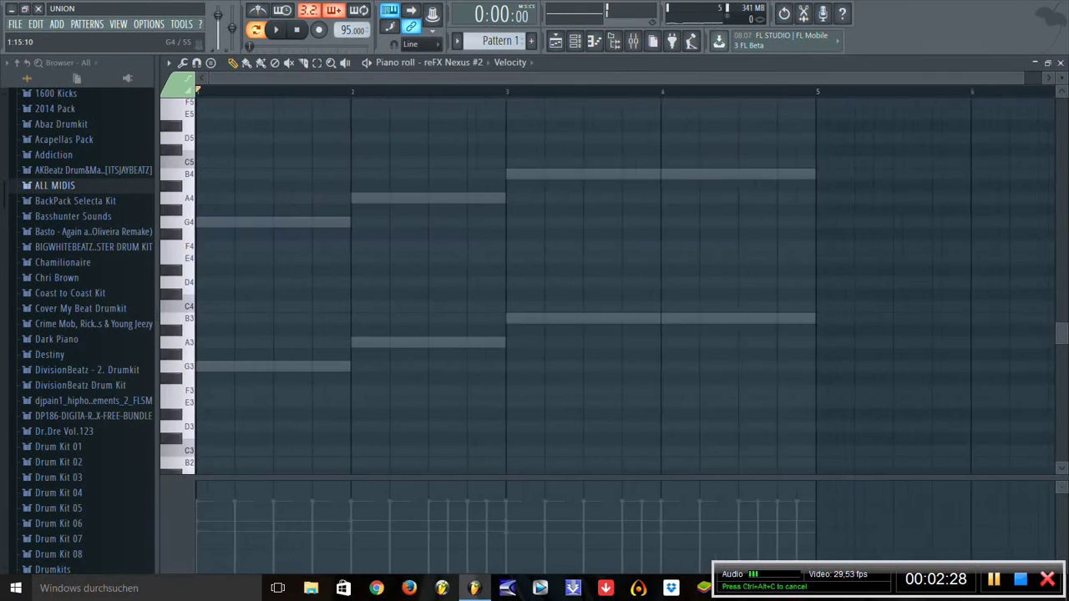
pyautogui.hotkey('ctrl', 'v')
pyautogui.press('space')
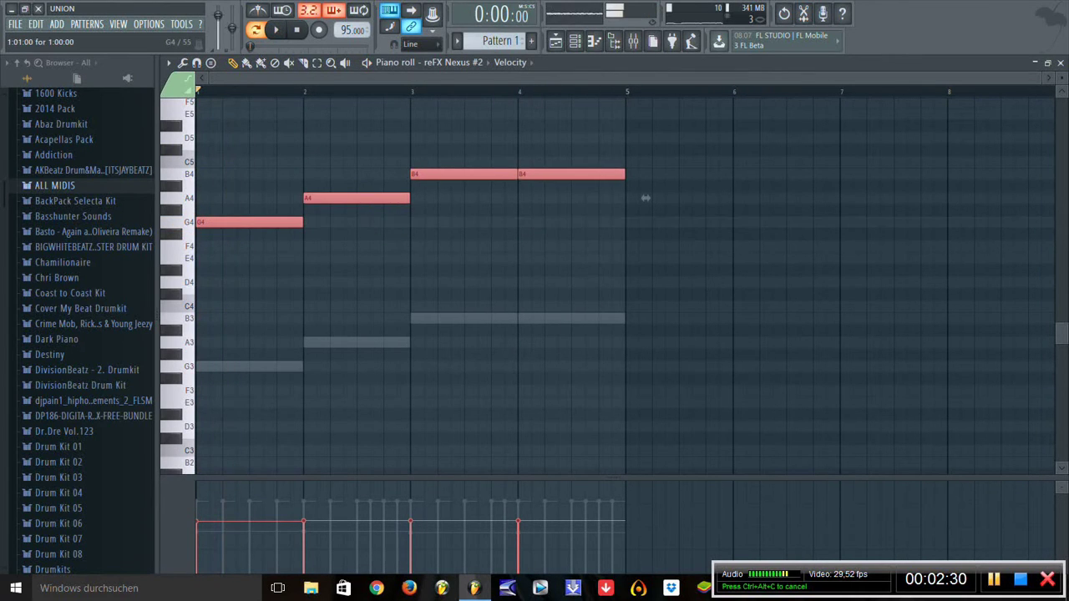
pyautogui.moveTo(646, 198); pyautogui.dragTo(646, 341)
pyautogui.press('Escape')
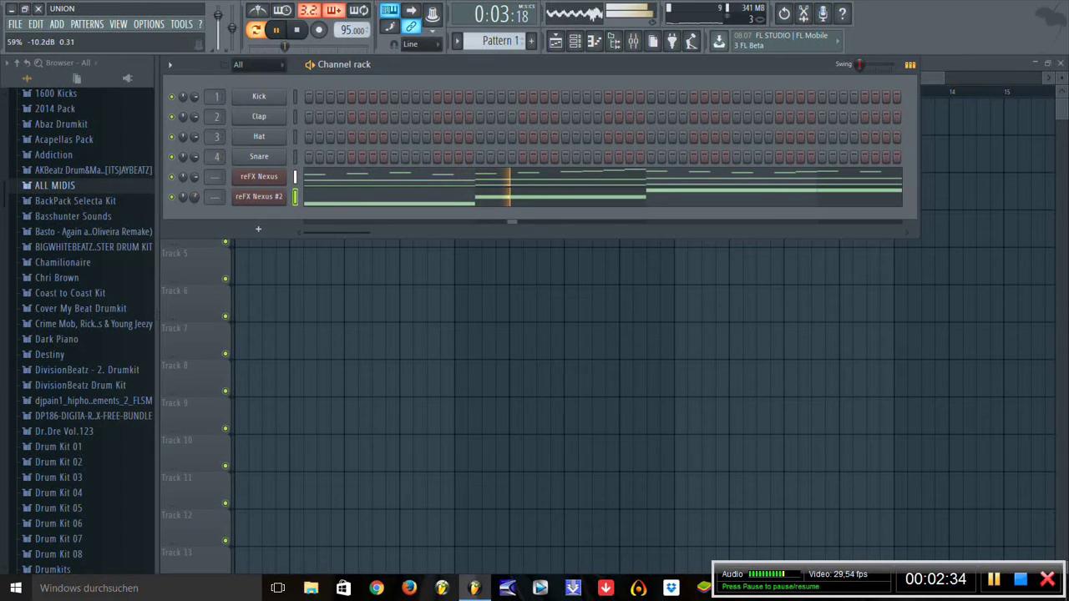
# Step: Add a Nexus instrument channel and load the PD Class M Planet preset from the Epic Pads category
pyautogui.click(56, 24)
pyautogui.moveTo(76, 38)
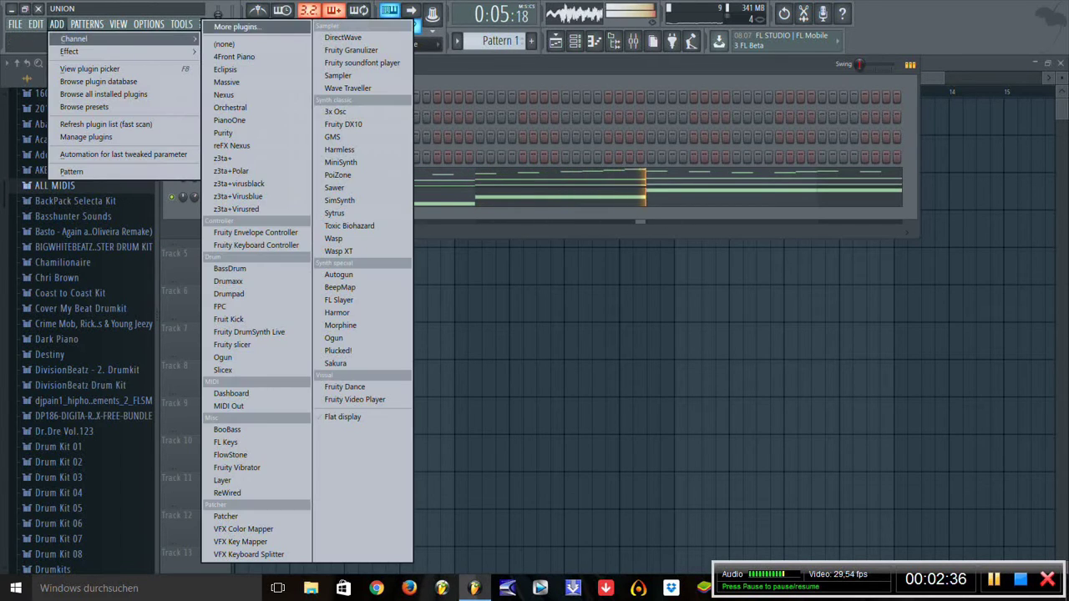
pyautogui.click(224, 95)
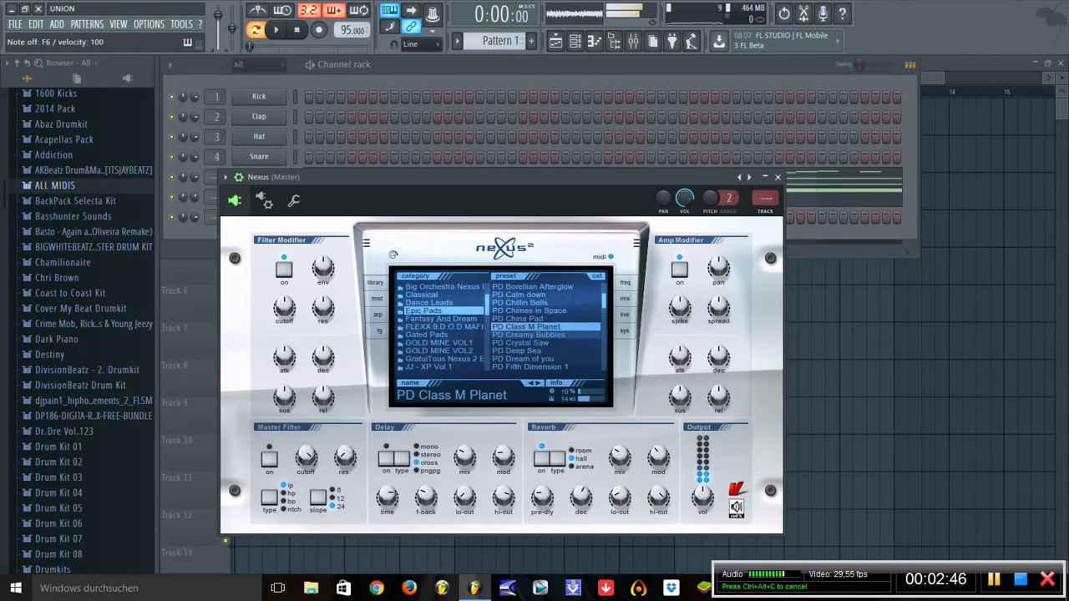
pyautogui.press('Escape')
# Step: Copy the notes of reFX Nexus #2 into the Nexus channel and play the pattern
pyautogui.rightClick(279, 216)
pyautogui.rightClick(279, 217)
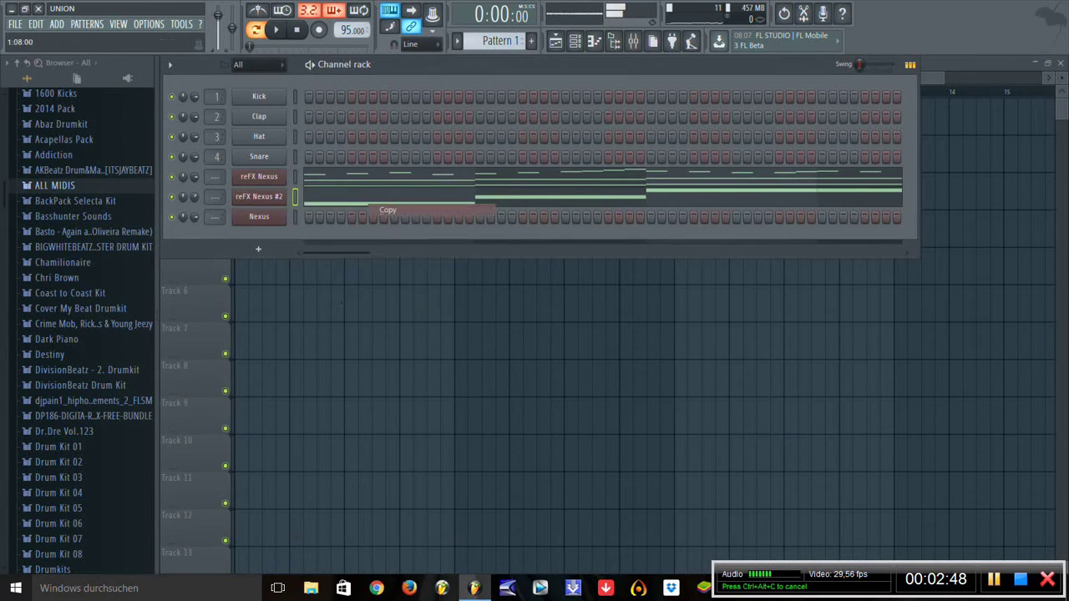
pyautogui.rightClick(280, 217)
pyautogui.click(388, 242)
pyautogui.press('space')
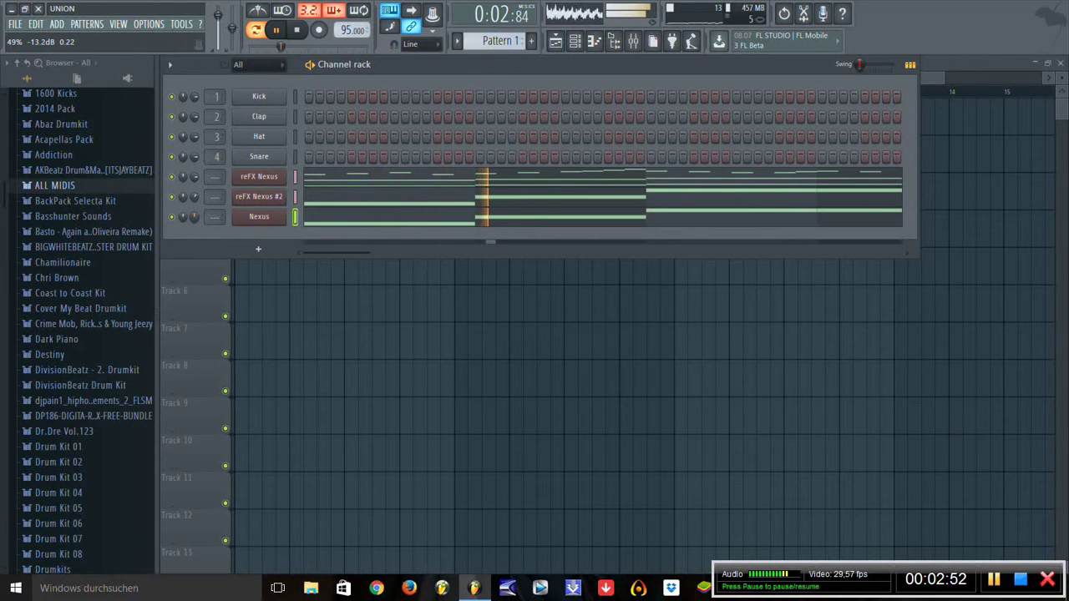
# Step: Raise all notes in the Nexus channel one octave to G4, A4 and B4, and deselect them
pyautogui.press('F7')
pyautogui.hotkey('ctrl', 'a')
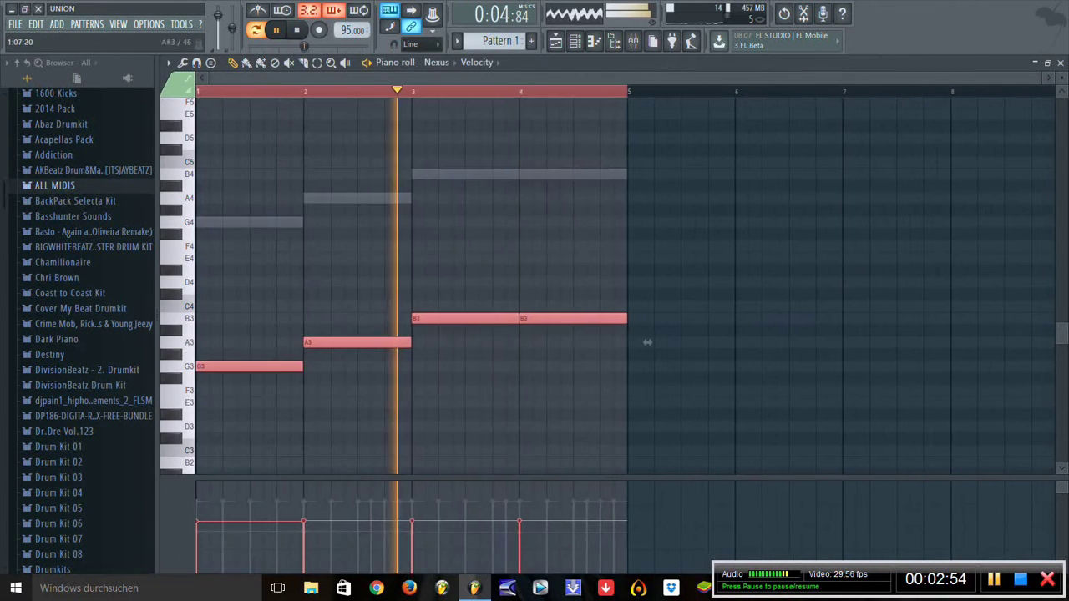
pyautogui.press('Up')
pyautogui.scroll(6, 644, 250)
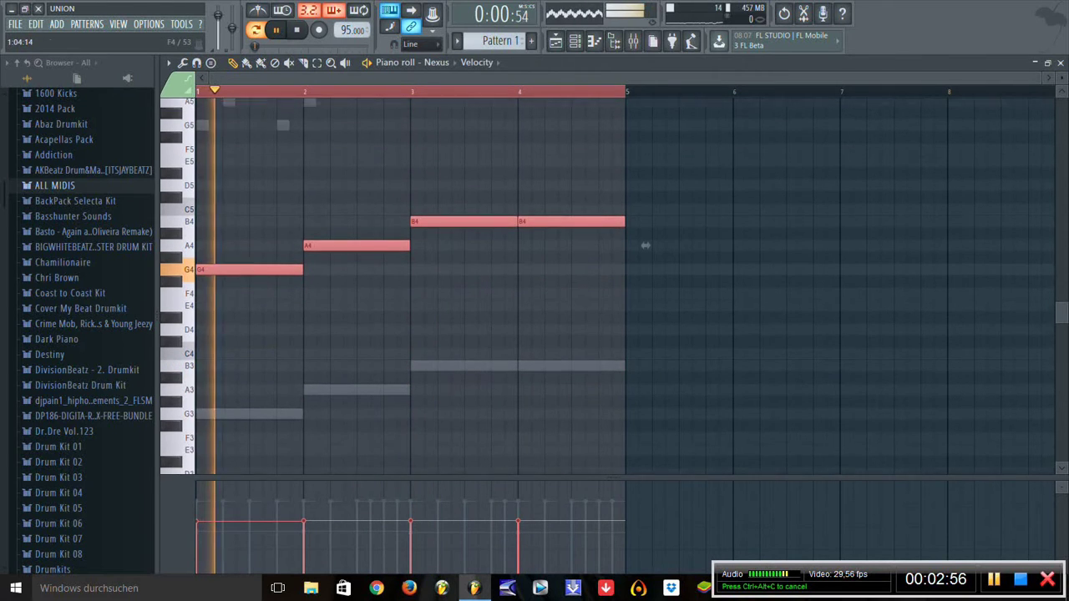
pyautogui.hotkey('ctrl', 'd')
pyautogui.scroll(2, 645, 341)
pyautogui.press('F7')
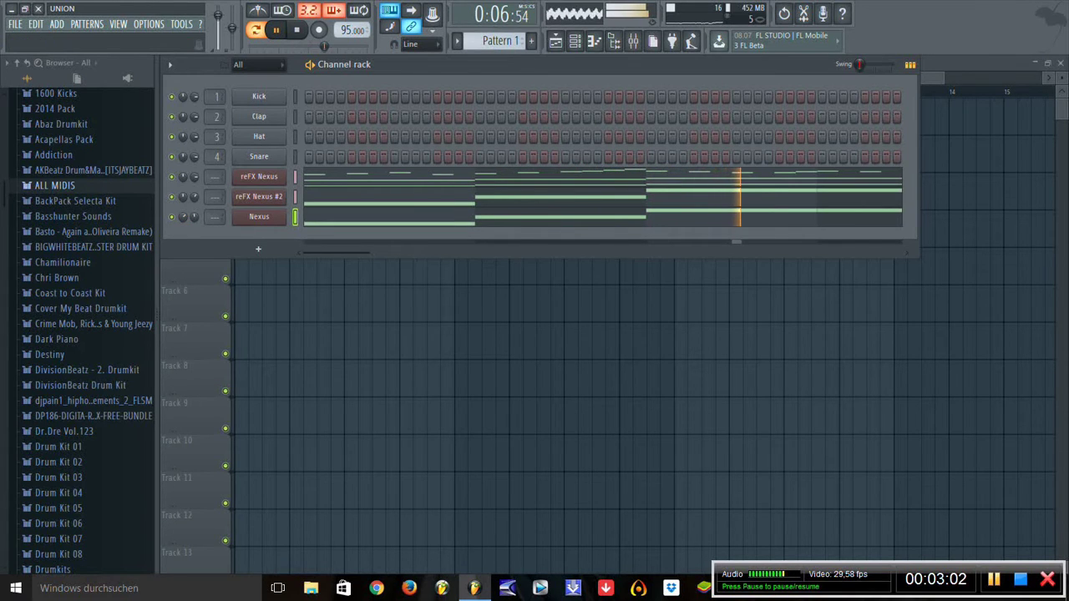
# Step: Add an Orchestral instrument channel and assign the FullStrings Spiccato tone to part 1
pyautogui.click(56, 23)
pyautogui.moveTo(74, 38)
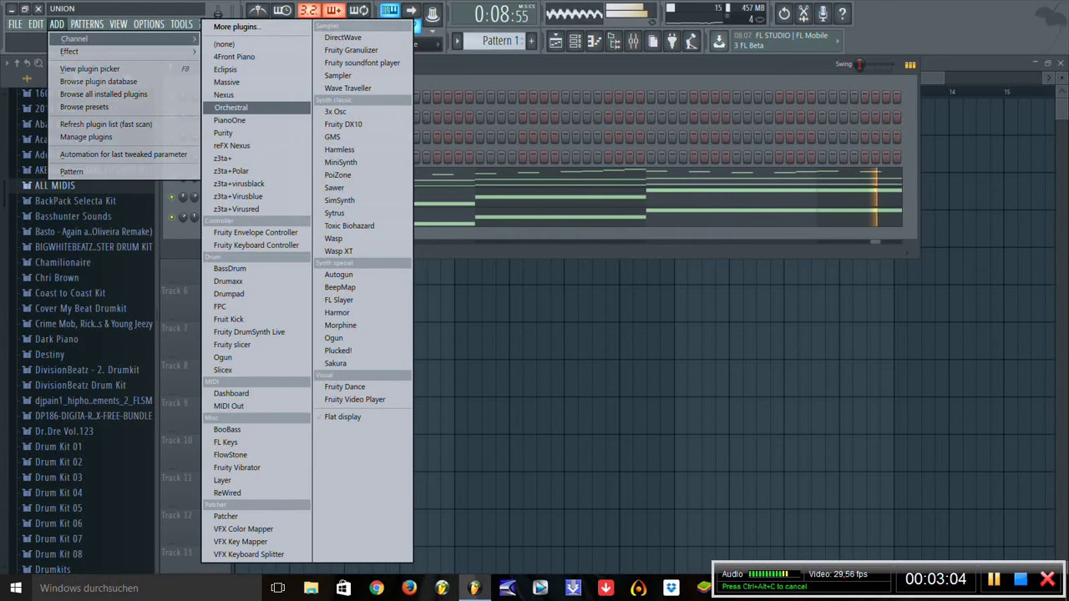
pyautogui.click(231, 107)
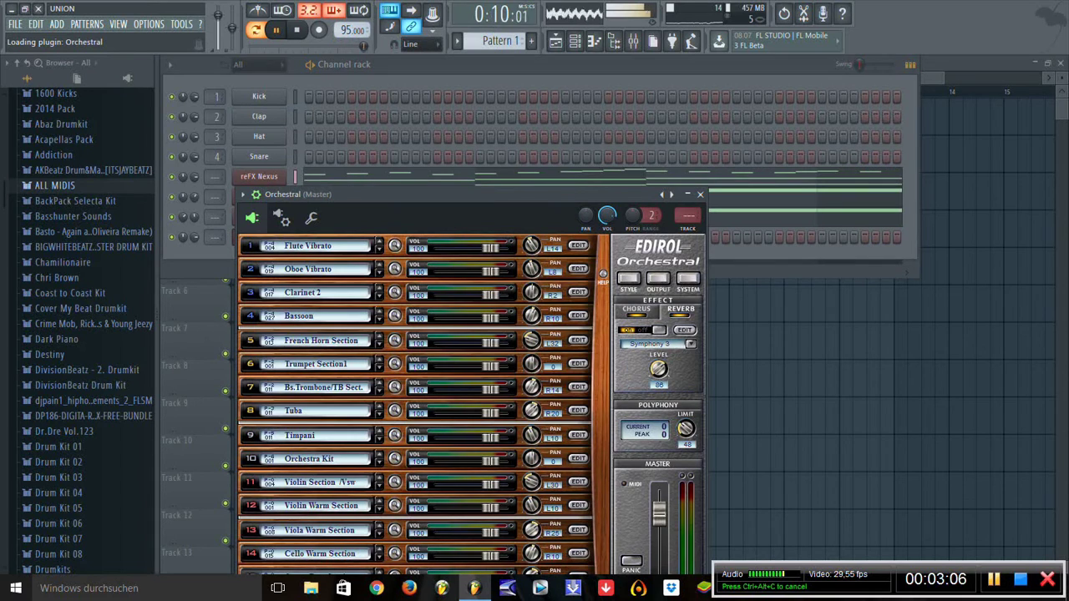
pyautogui.click(395, 246)
pyautogui.click(299, 317)
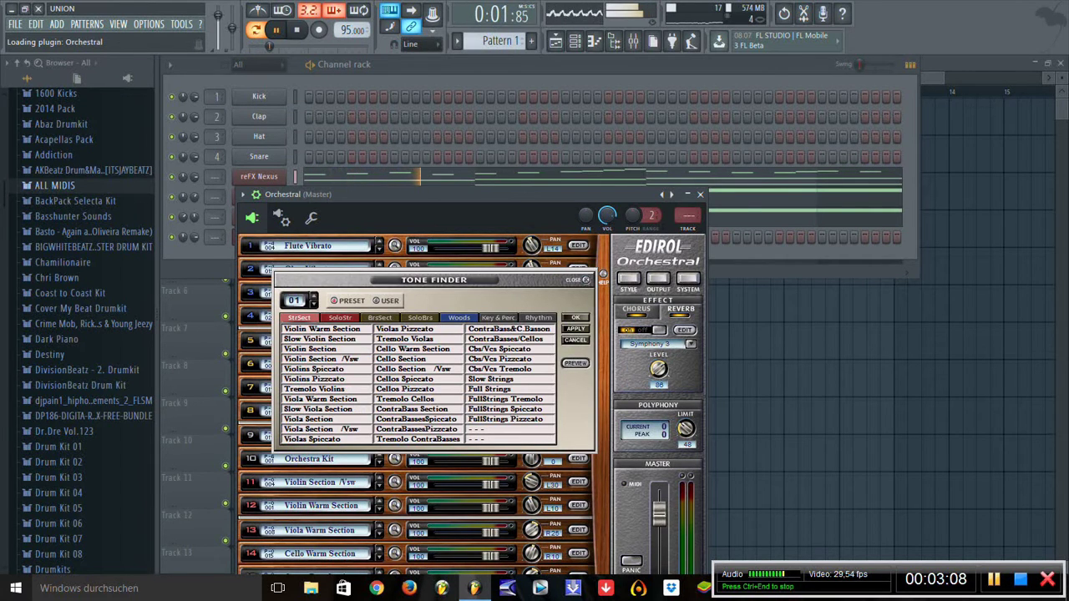
pyautogui.press('Escape')
pyautogui.press('Escape')
# Step: Copy the notes of reFX Nexus #2 into the Orchestral channel and move them up one octave
pyautogui.rightClick(258, 196)
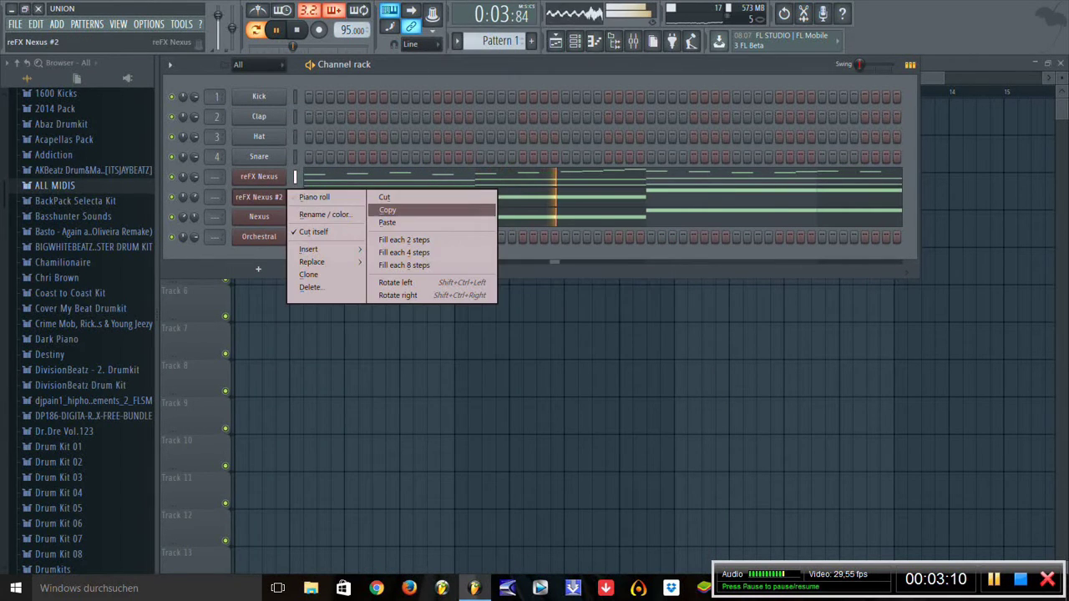
pyautogui.click(259, 236)
pyautogui.rightClick(259, 236)
pyautogui.click(314, 237)
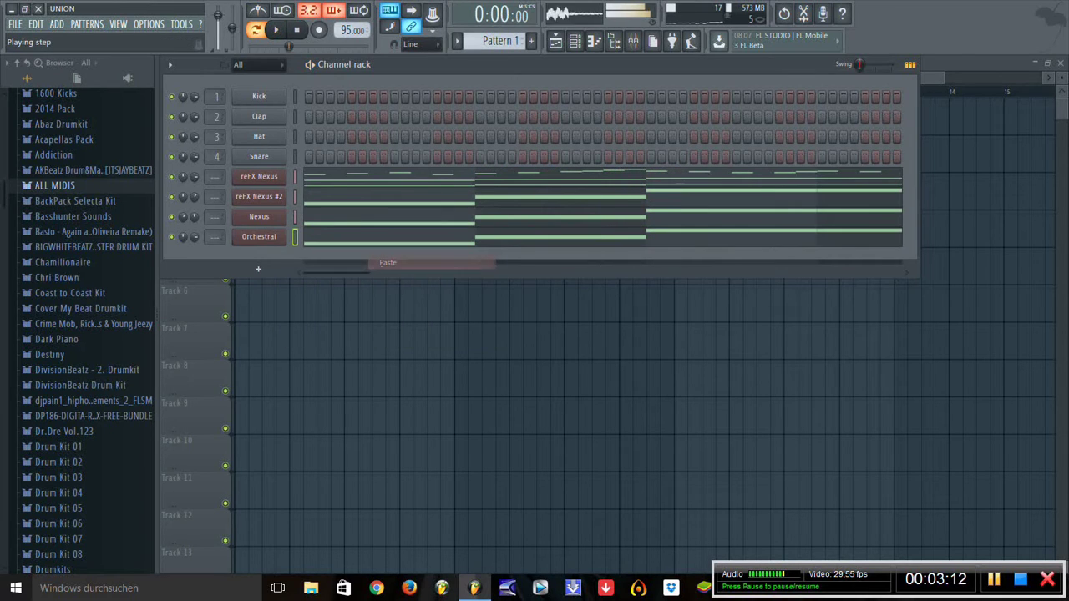
pyautogui.moveTo(646, 416); pyautogui.dragTo(645, 302)
pyautogui.press('F7')
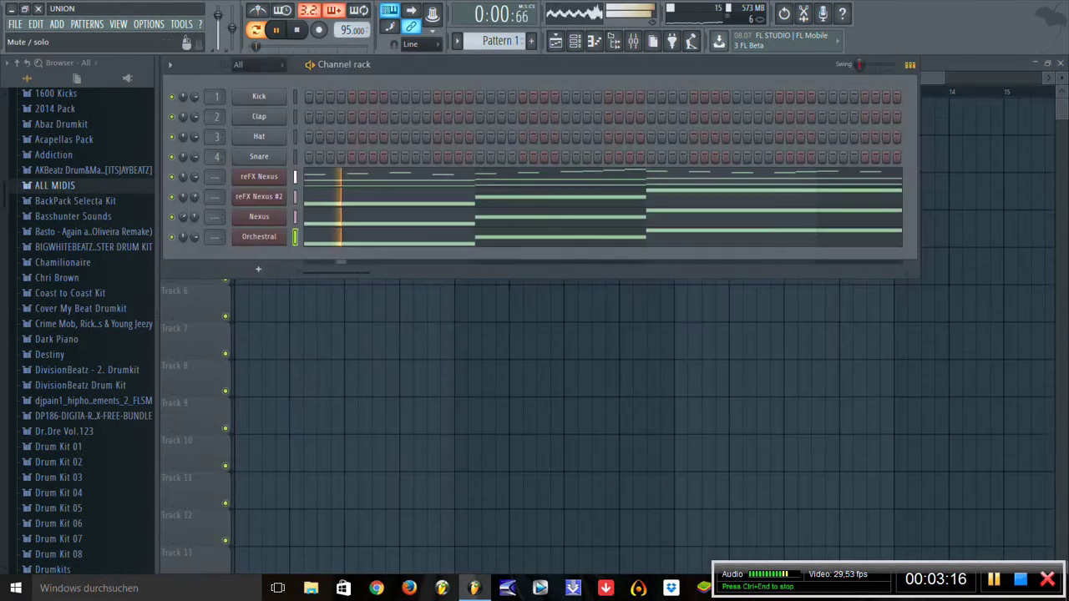
# Step: Check the tone assigned to part 1 in the Orchestral instrument's window
pyautogui.click(259, 236)
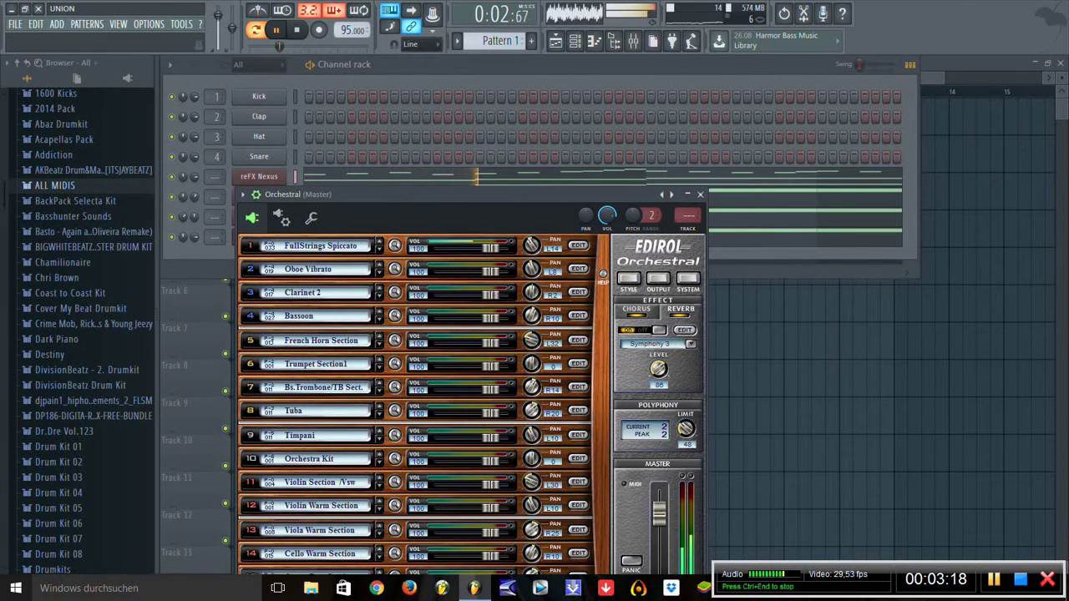
pyautogui.press('Escape')
pyautogui.press('Escape')
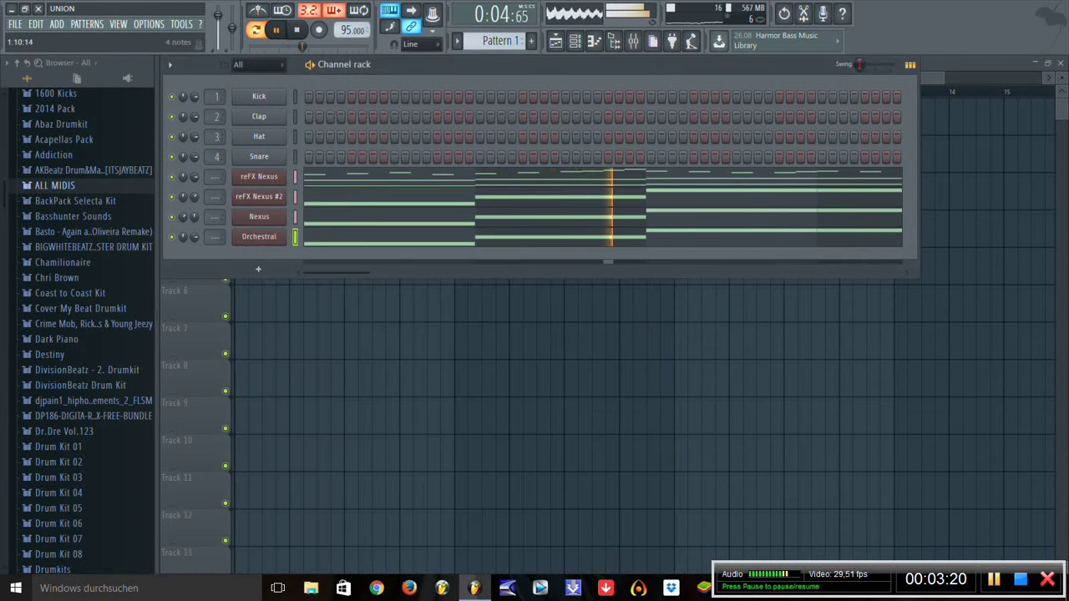
# Step: Raise the four Orchestral notes by octaves to G6, A6, B6 and B6, restart playback and deselect them
pyautogui.press('F7')
pyautogui.hotkey('ctrl', 'Up')
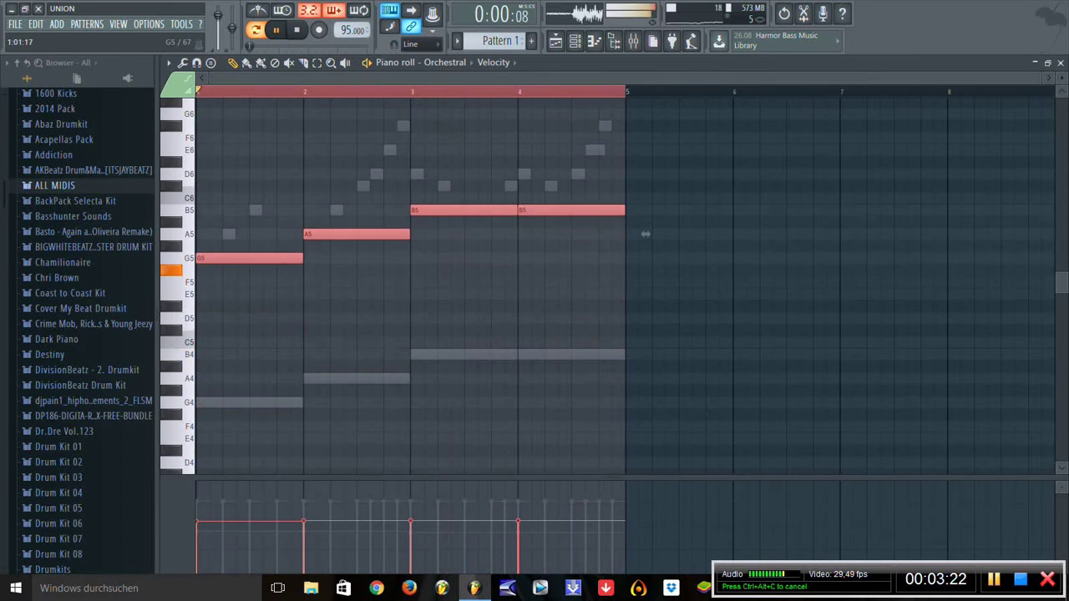
pyautogui.scroll(3, 645, 359)
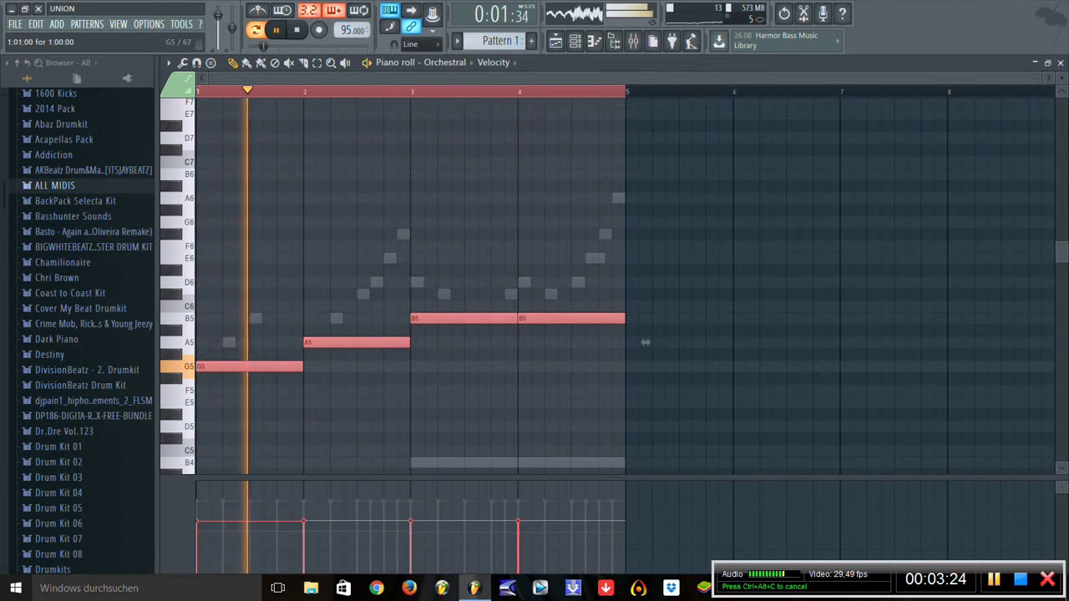
pyautogui.press('space')
pyautogui.hotkey('ctrl', 'Up')
pyautogui.press('space')
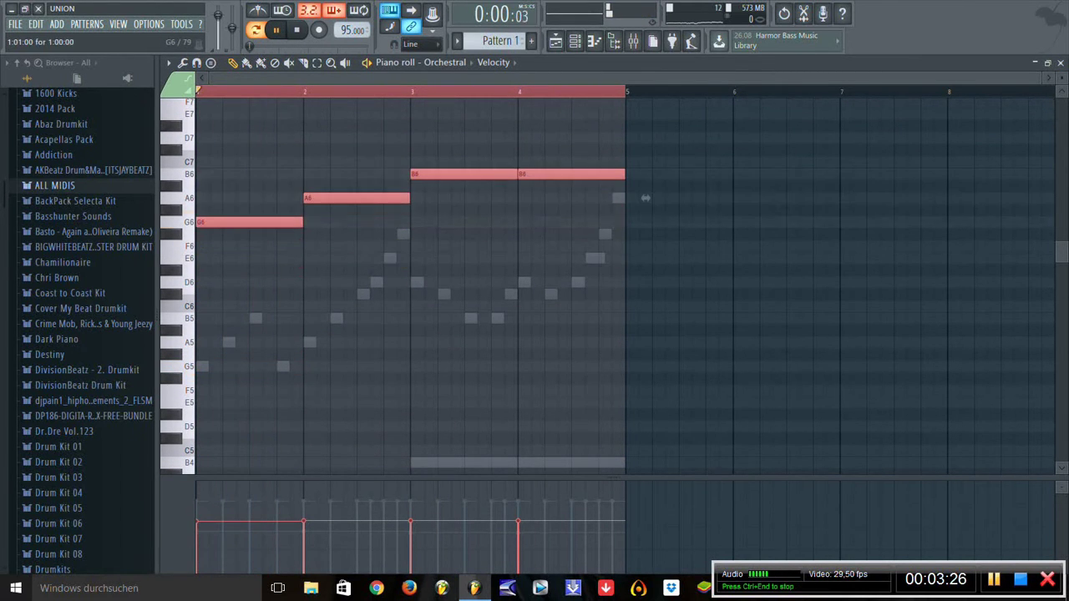
pyautogui.scroll(3, 645, 334)
pyautogui.hotkey('ctrl', 'd')
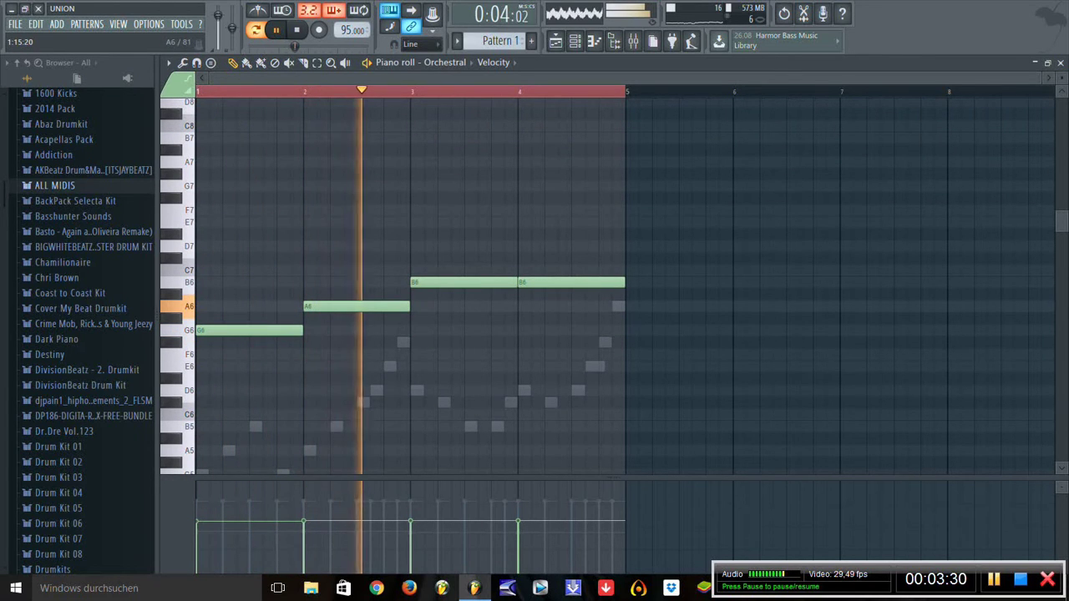
# Step: Shorten all four bar-long Orchestral notes to a quarter of a bar each
pyautogui.hotkey('ctrl', 'a')
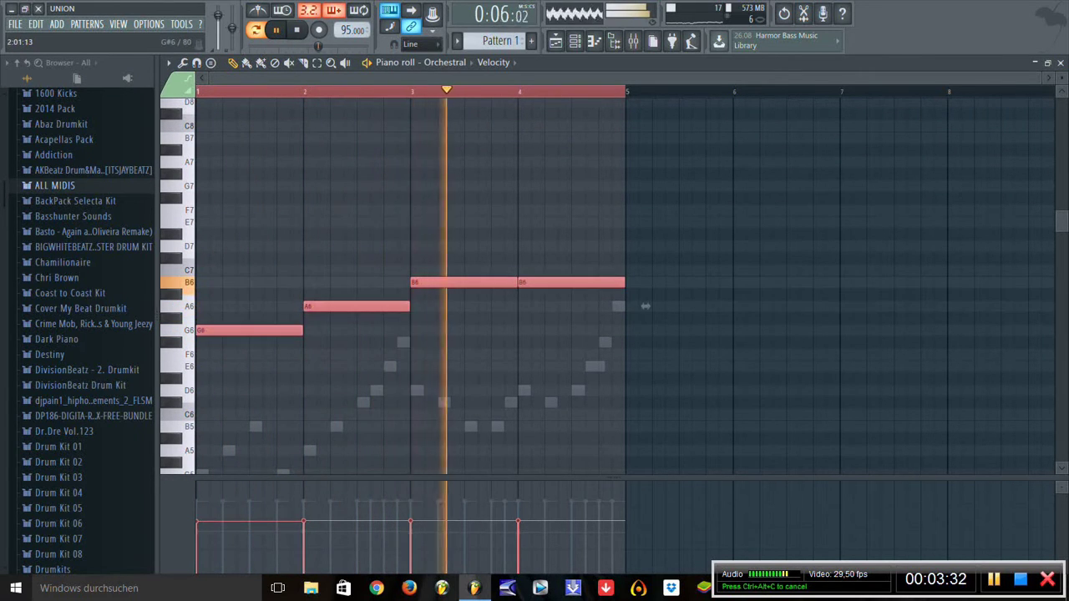
pyautogui.moveTo(624, 282); pyautogui.dragTo(565, 307)
pyautogui.click(290, 330)
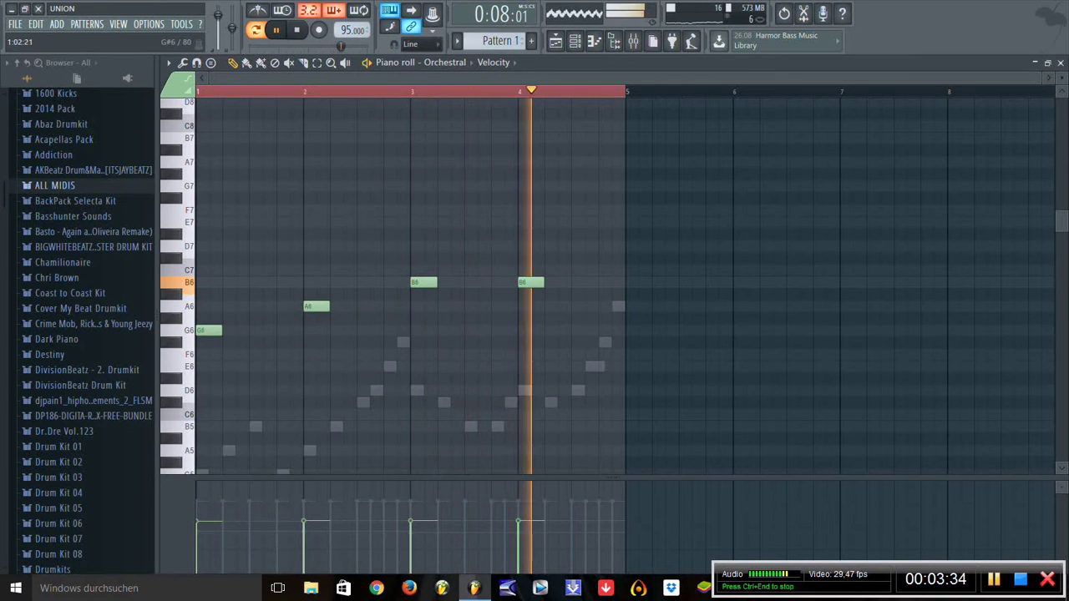
# Step: Add a short G6 pickup note at the end of bar 1 in the Orchestral part and try F6, E6 and F#6 beside it
pyautogui.moveTo(302, 330); pyautogui.dragTo(289, 330)
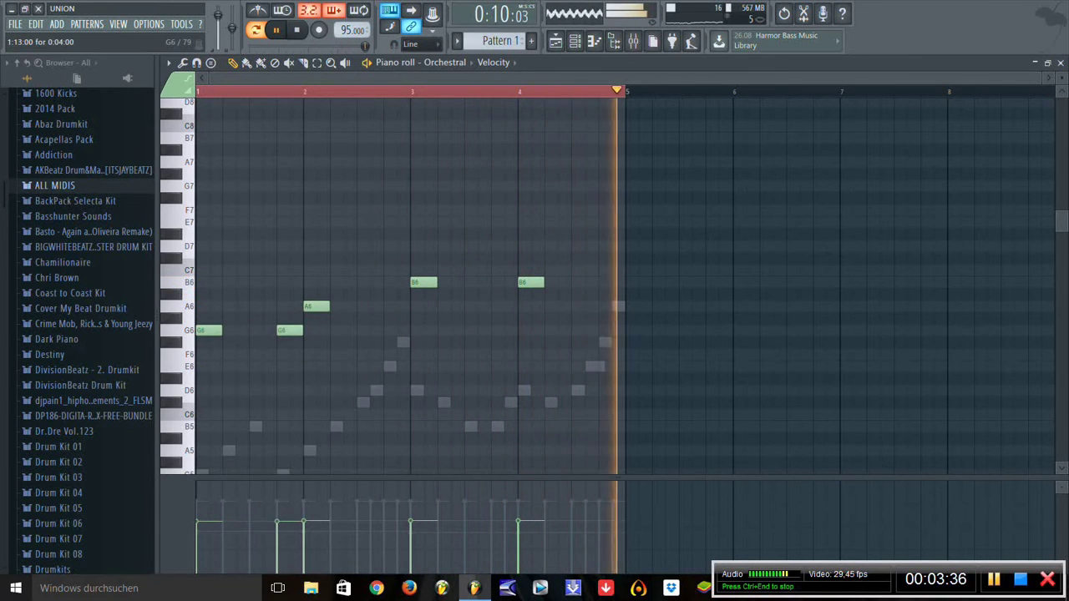
pyautogui.click(294, 354)
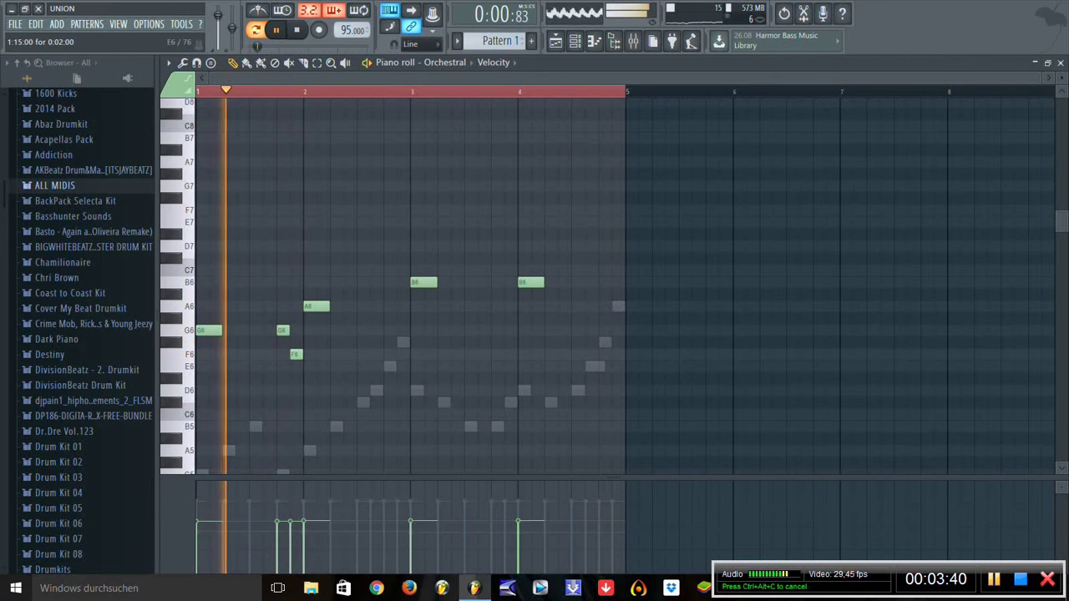
pyautogui.moveTo(296, 354)
pyautogui.mouseDown()
pyautogui.moveTo(282, 354)
pyautogui.moveTo(296, 330)
pyautogui.moveTo(283, 366)
pyautogui.mouseUp()
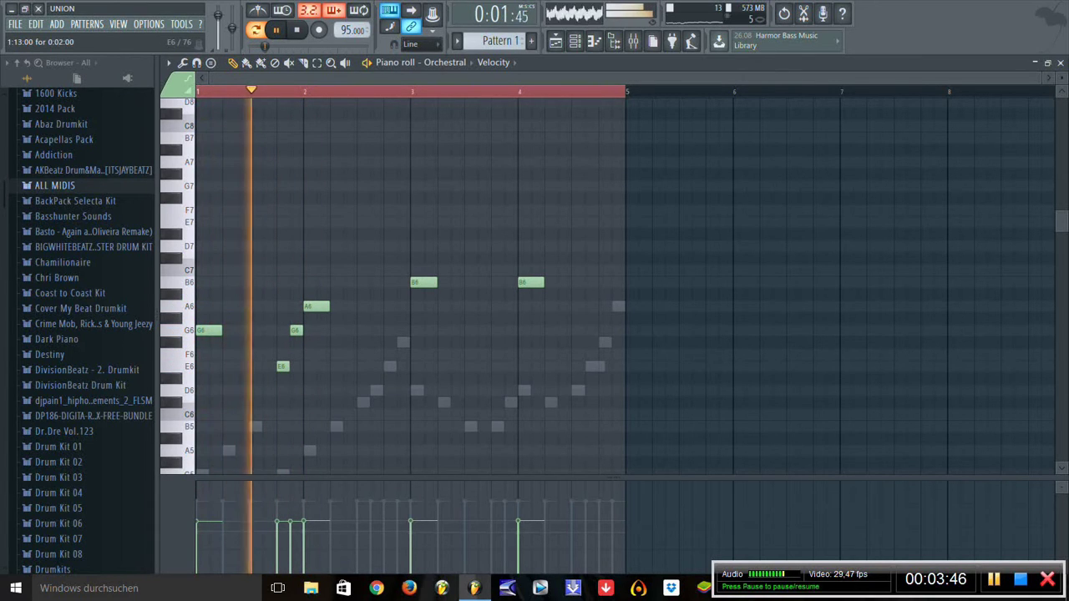
pyautogui.press('space')
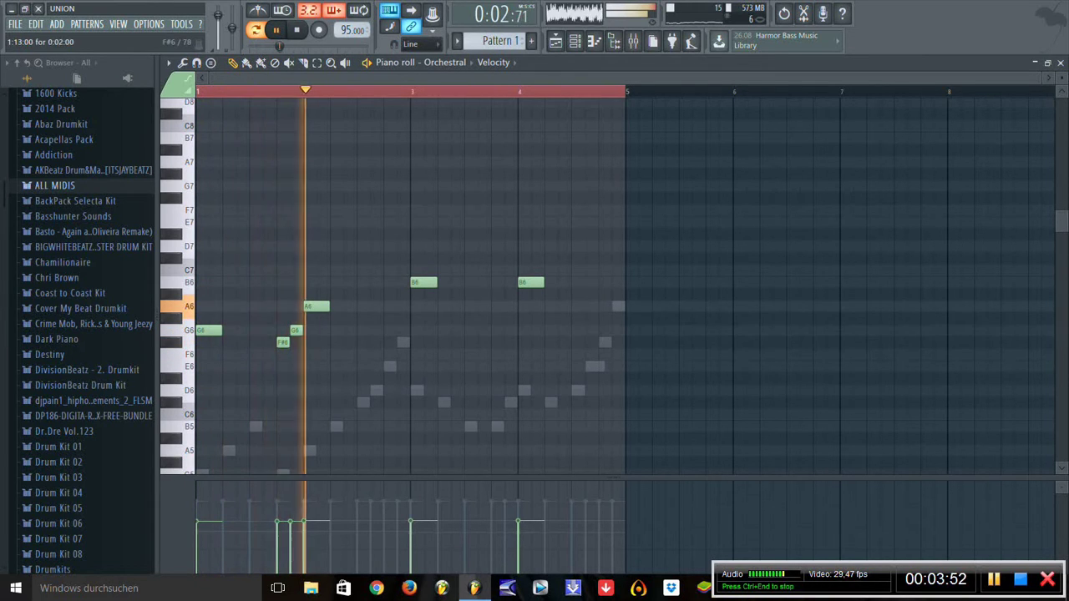
pyautogui.press('space')
# Step: Add a quarter-bar A6 late in bar 2 and further B6 notes late in bars 3 and 4, with two short ones closing bar 4
pyautogui.click(391, 306)
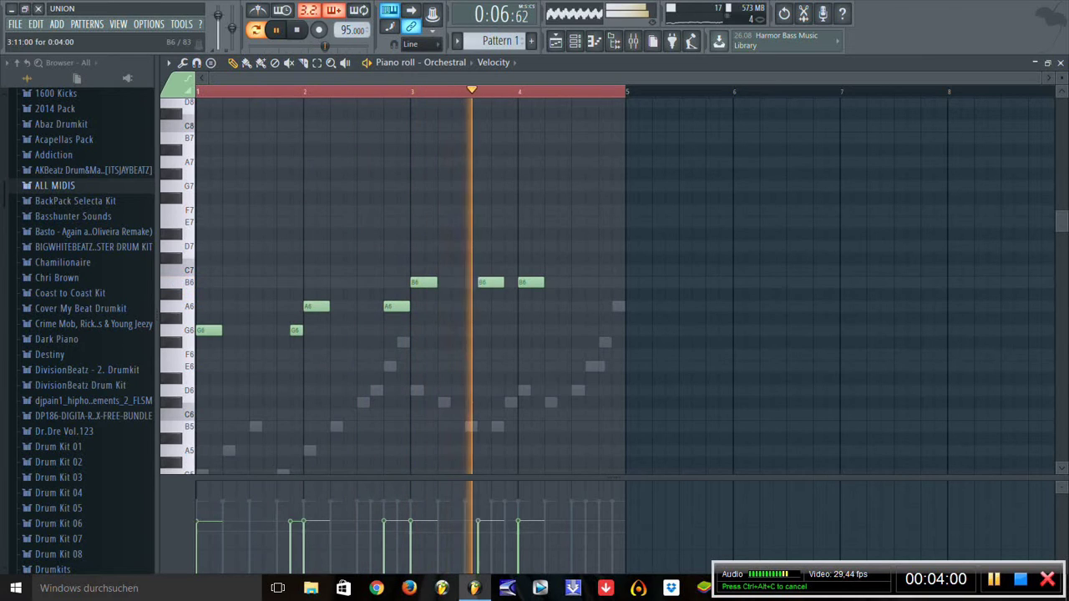
pyautogui.click(485, 283)
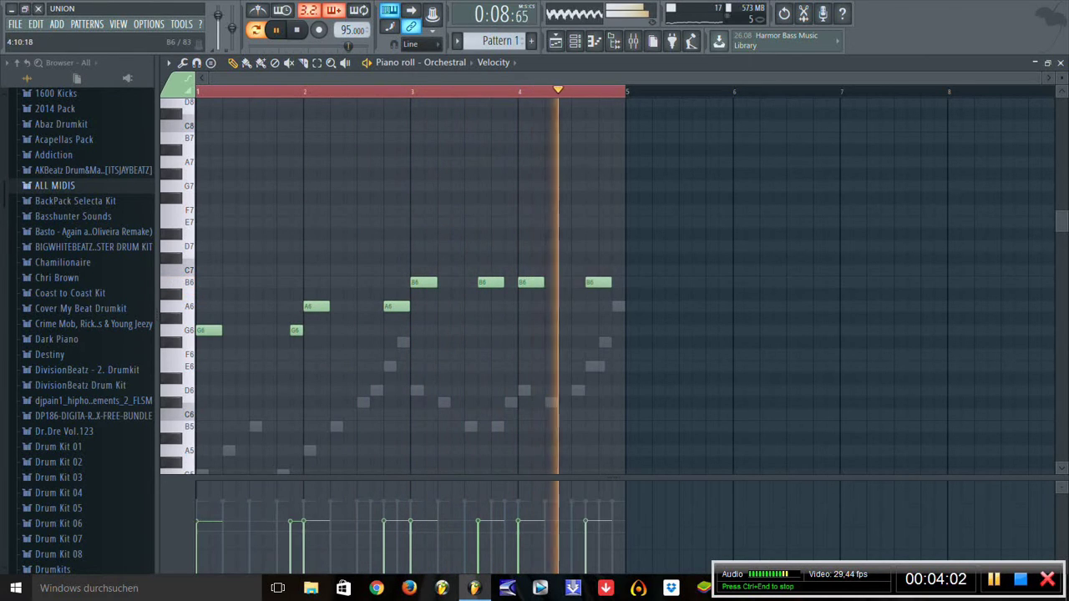
pyautogui.press('u')
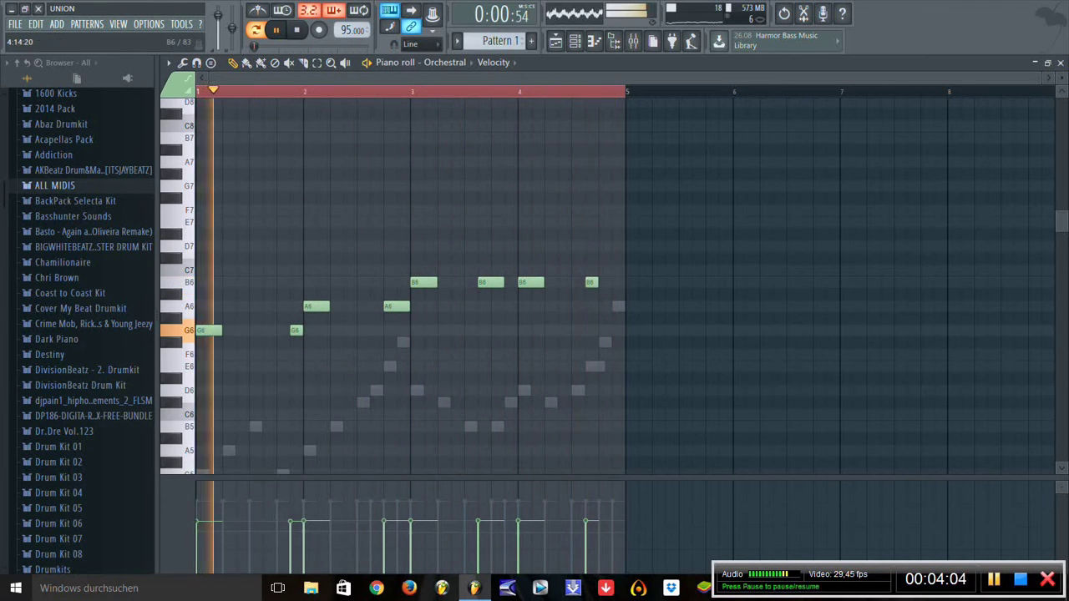
pyautogui.scroll(-1, 615, 284)
pyautogui.scroll(-4, 385, 226)
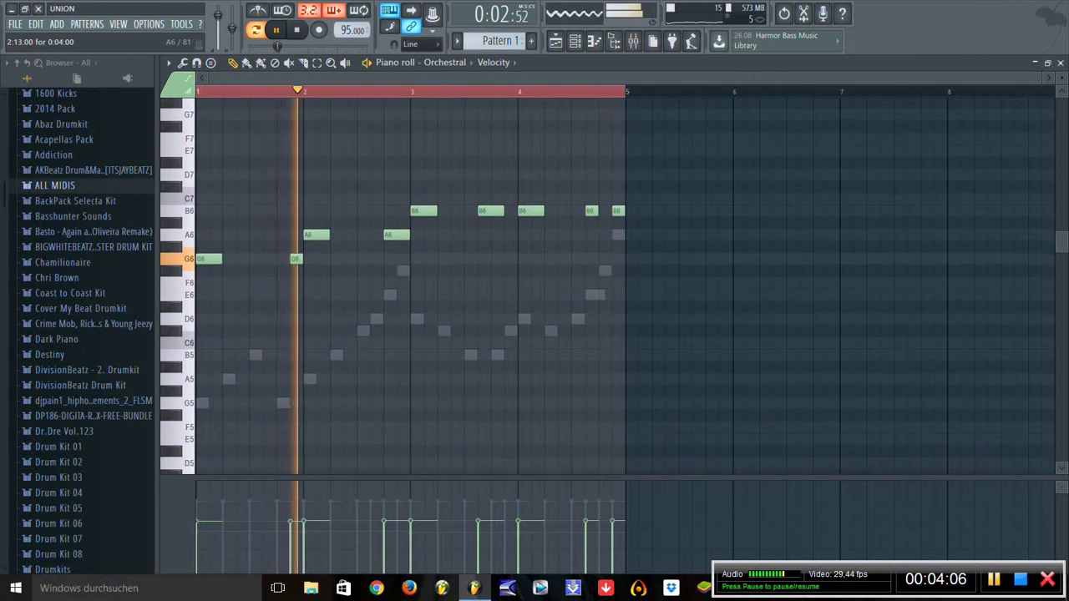
# Step: Reposition the second A6 note of bar 2 so it starts at the middle of the bar, and replay the pattern
pyautogui.click(373, 198)
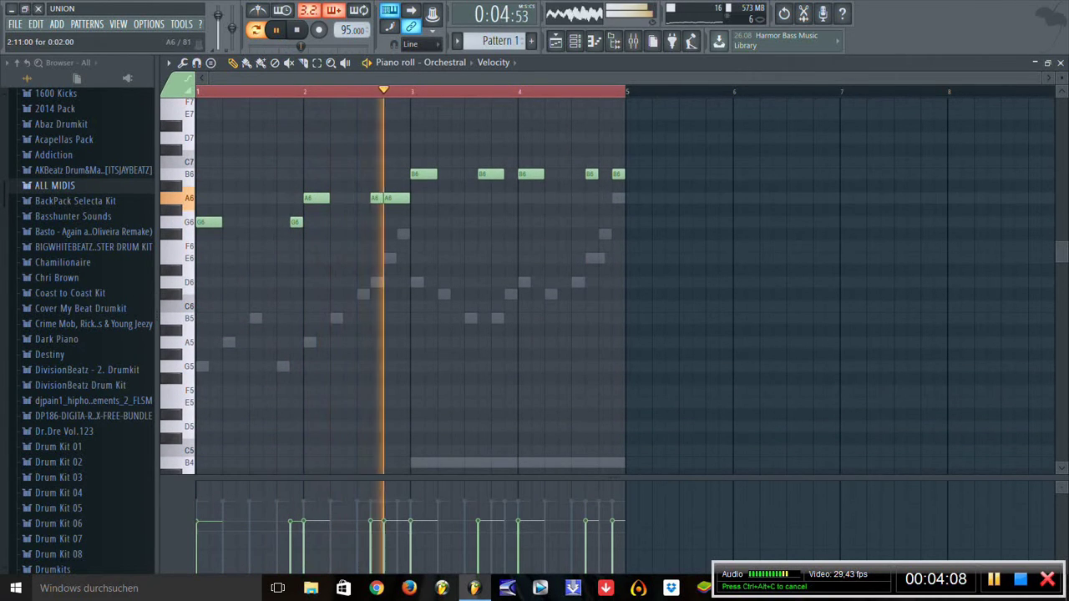
pyautogui.press('space')
pyautogui.press('space')
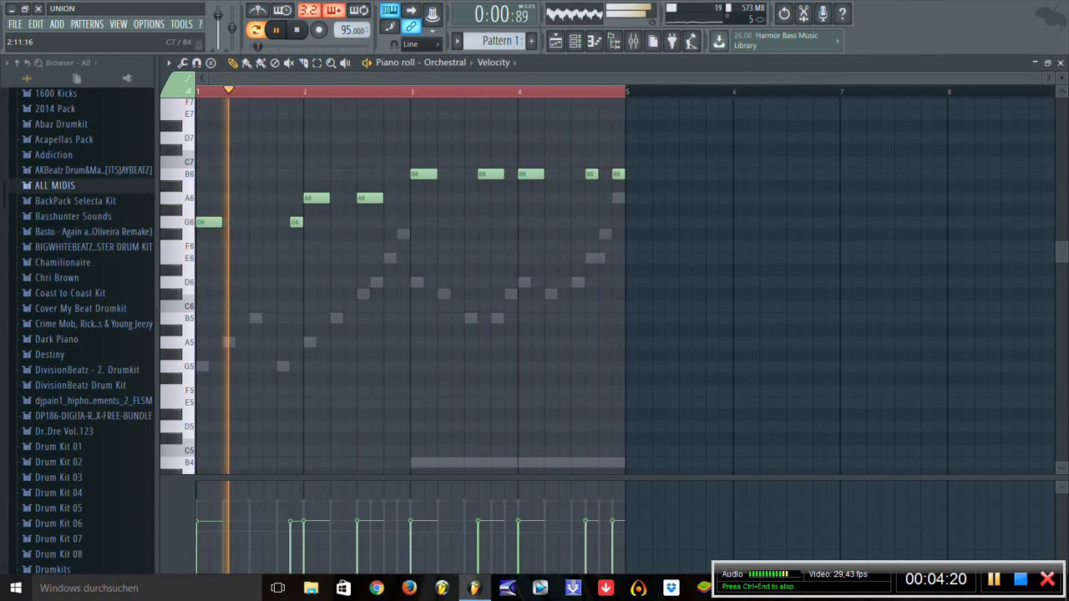
# Step: Set the volume of part 1 to 127 in the Orchestral instrument's window
pyautogui.press('F6')
pyautogui.click(259, 236)
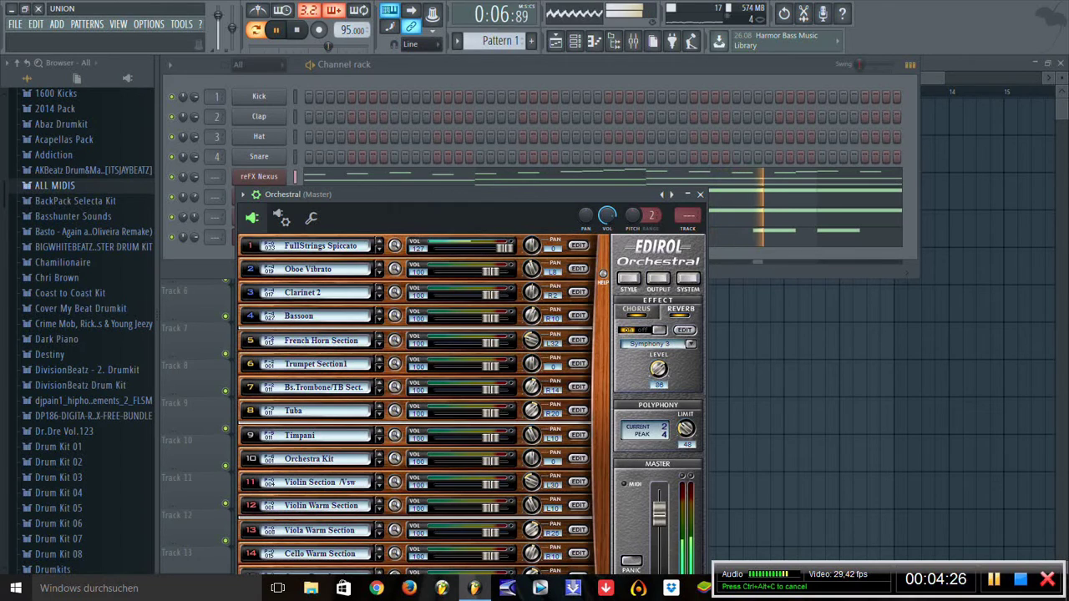
pyautogui.press('Escape')
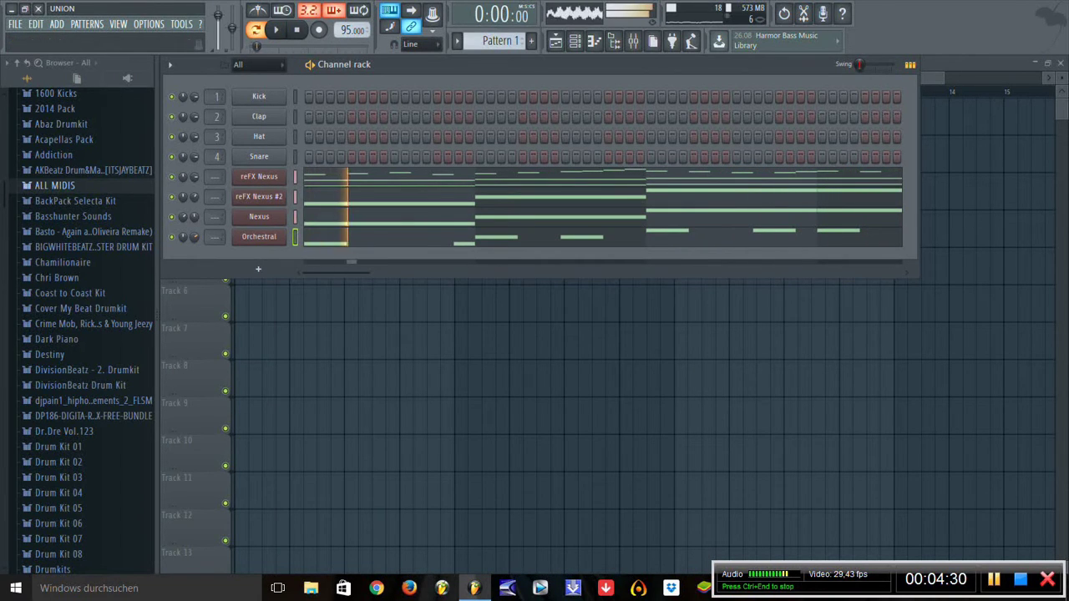
# Step: Add another Orchestral channel and assign the Concert Piano tone from the keys and percussion group to part 1
pyautogui.click(56, 24)
pyautogui.moveTo(73, 38)
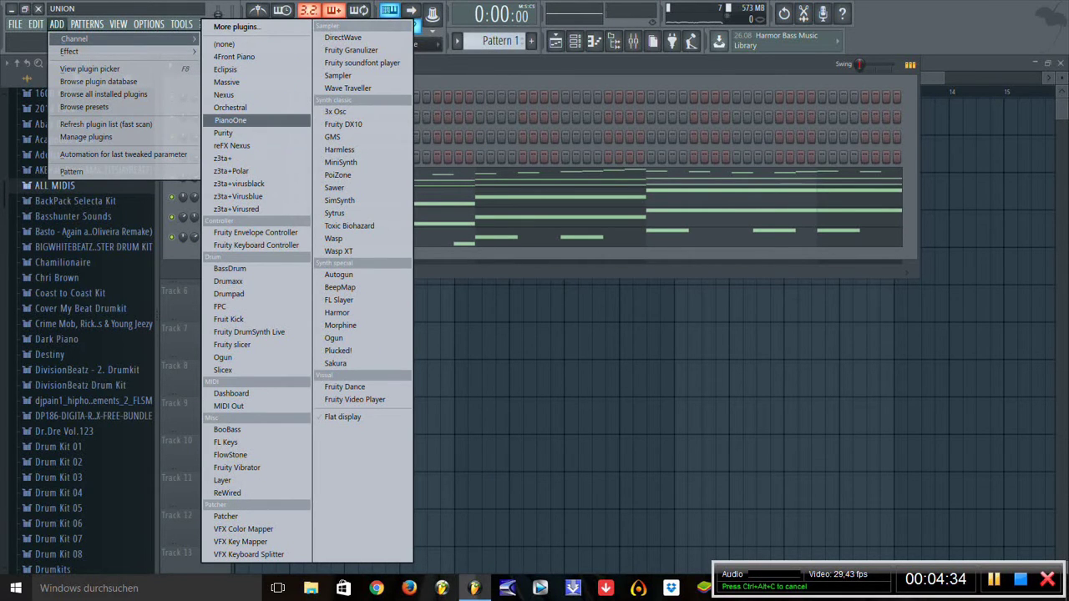
pyautogui.click(229, 107)
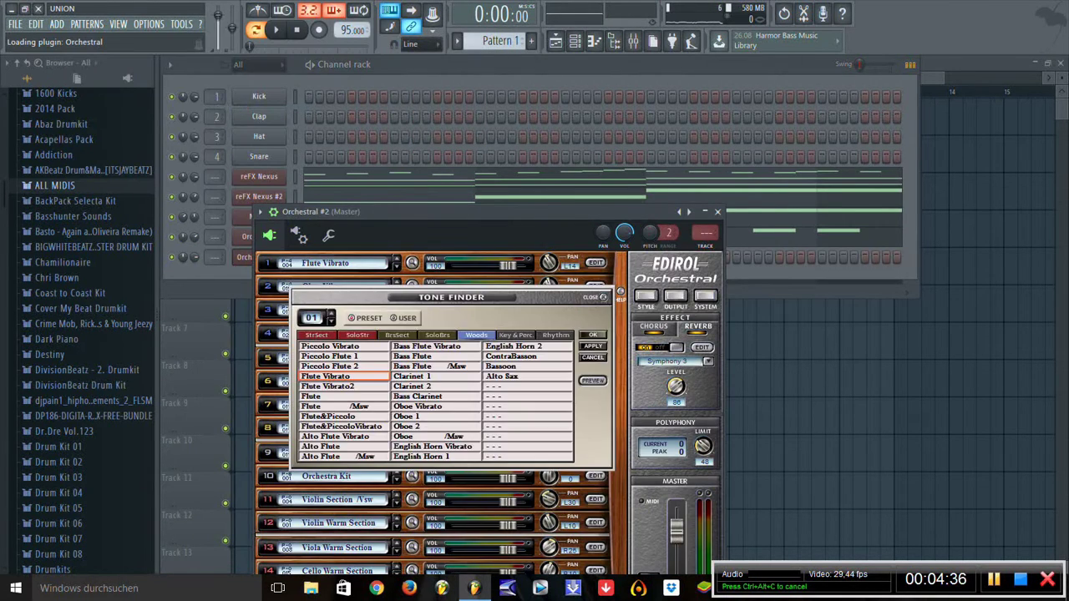
pyautogui.click(516, 335)
pyautogui.click(593, 335)
pyautogui.click(717, 211)
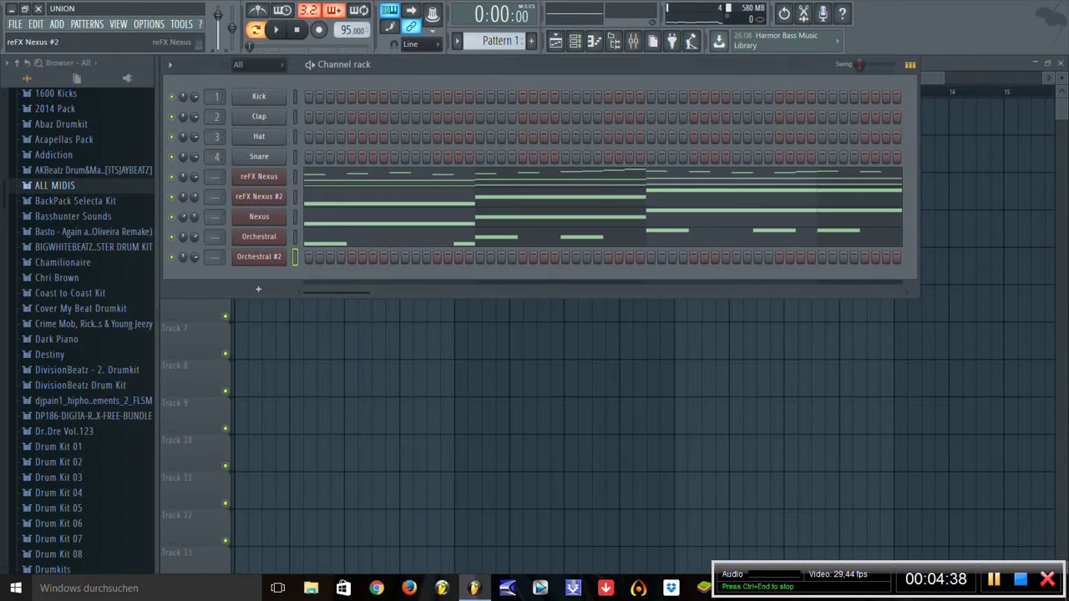
# Step: Copy the notes of reFX Nexus into the Orchestral #2 channel
pyautogui.rightClick(259, 176)
pyautogui.click(388, 202)
pyautogui.rightClick(259, 257)
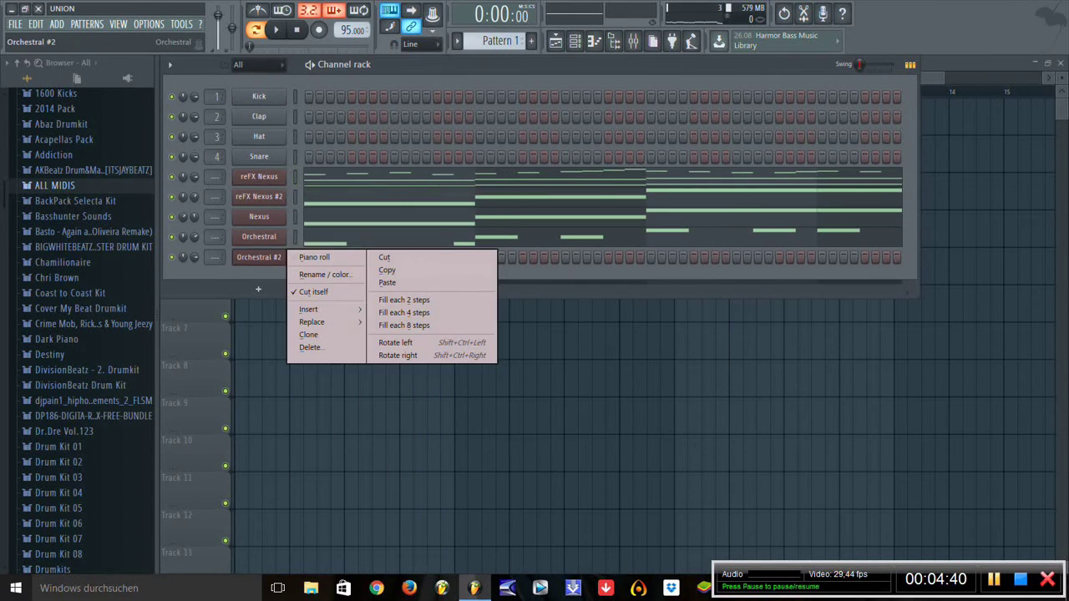
pyautogui.click(387, 282)
# Step: Delete the long bass notes G4, A4, B4, G3, A3 and B3 from Orchestral #2, keeping only the melody, and start playback
pyautogui.click(393, 257)
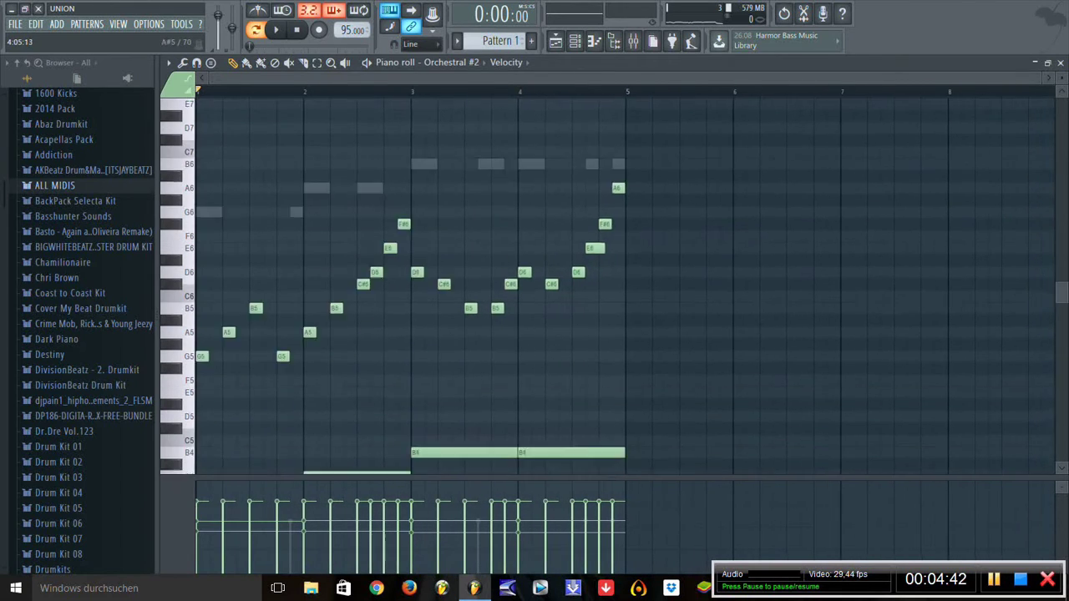
pyautogui.hotkey('ctrl', 'a')
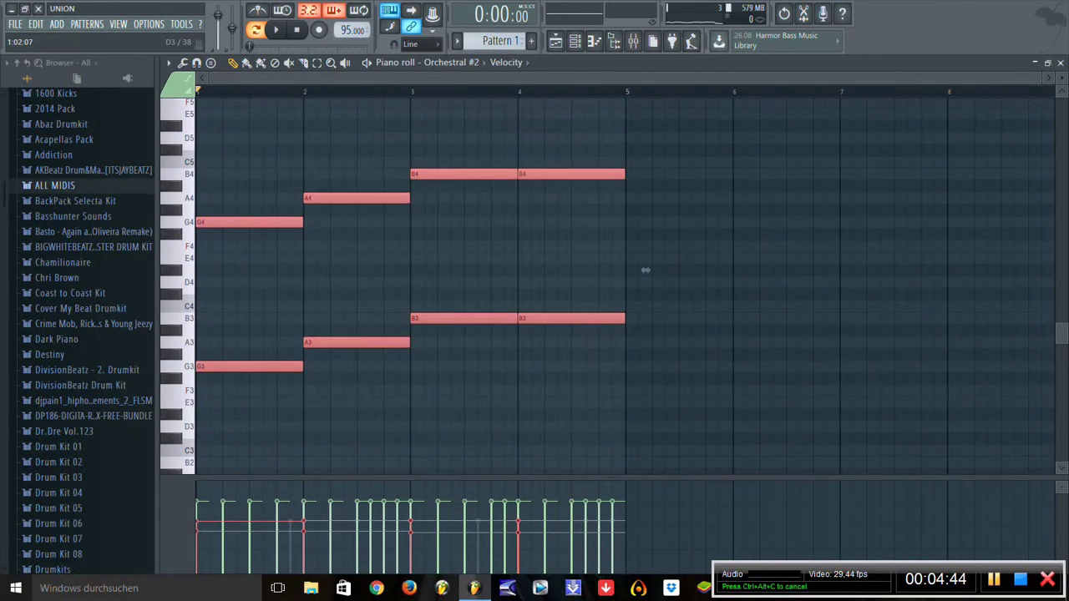
pyautogui.press('F7')
pyautogui.press('space')
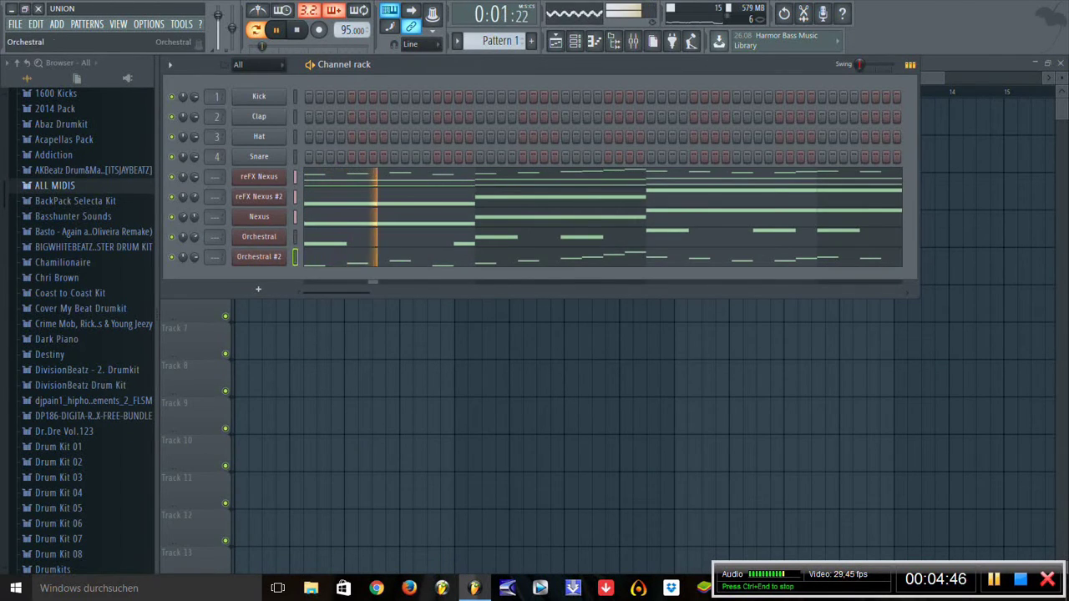
# Step: Delete the short melody notes from G5 upward in the reFX Nexus channel, keeping only its long bass notes
pyautogui.click(392, 177)
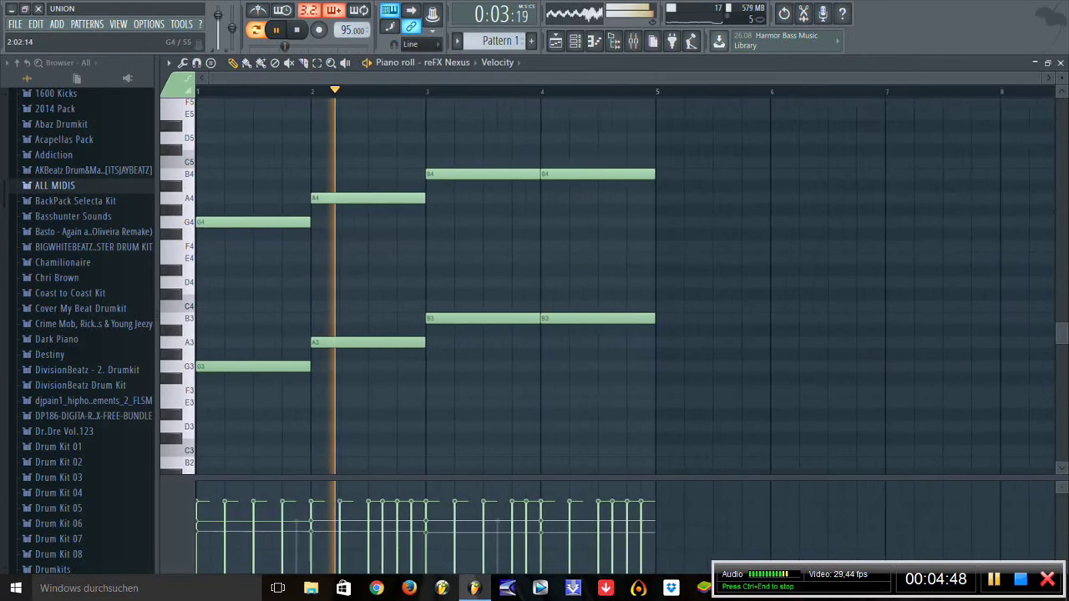
pyautogui.hotkey('ctrl', 'a')
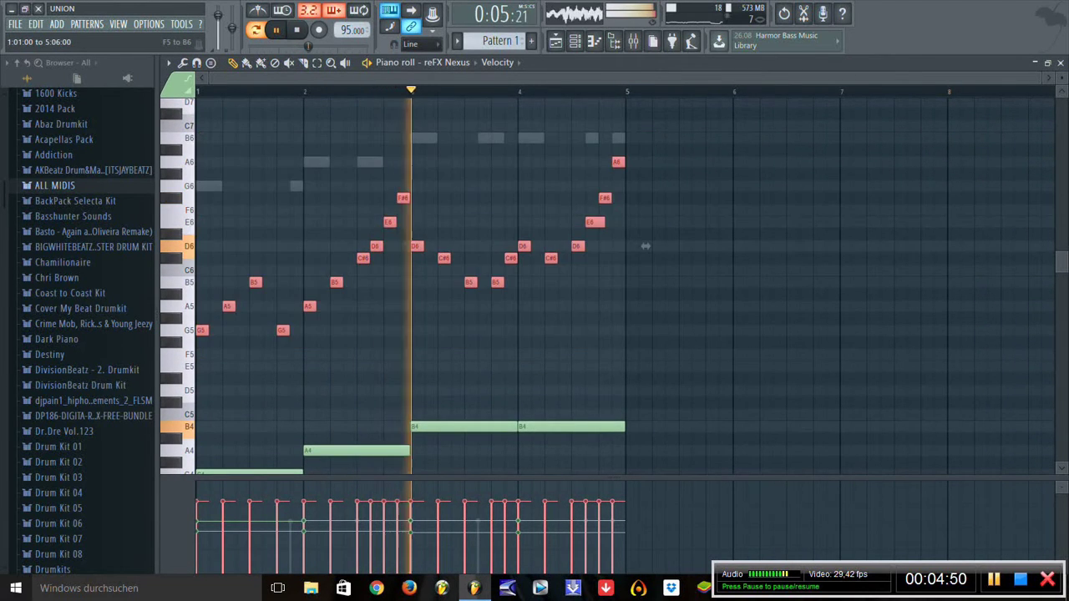
pyautogui.press('Delete')
pyautogui.press('F7')
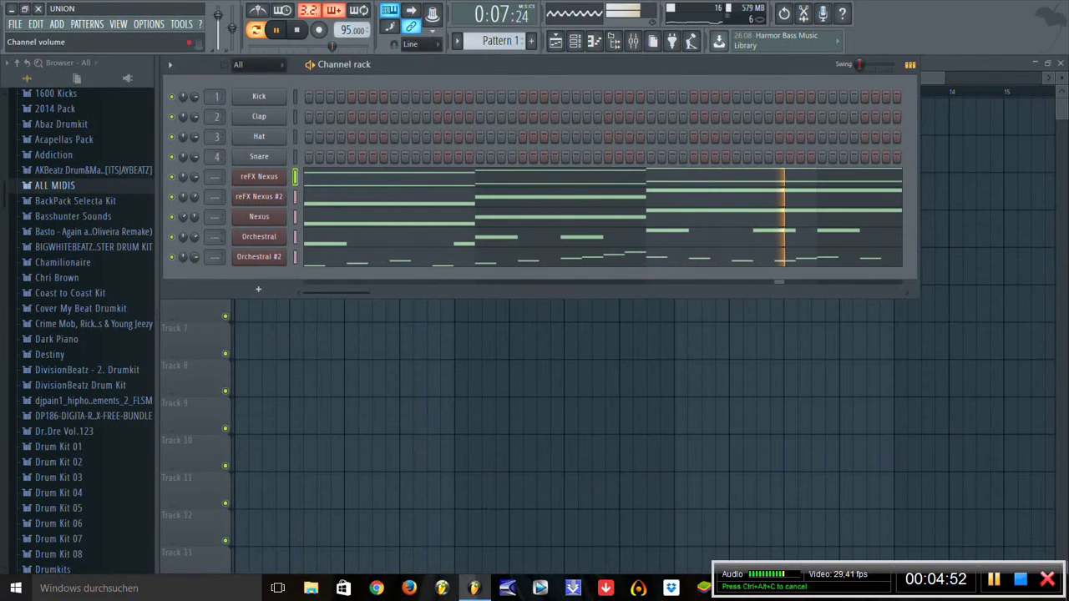
# Step: Raise the Orchestral #2 channel volume to 95% and set the volume of its Concert Piano part to 127
pyautogui.click(259, 256)
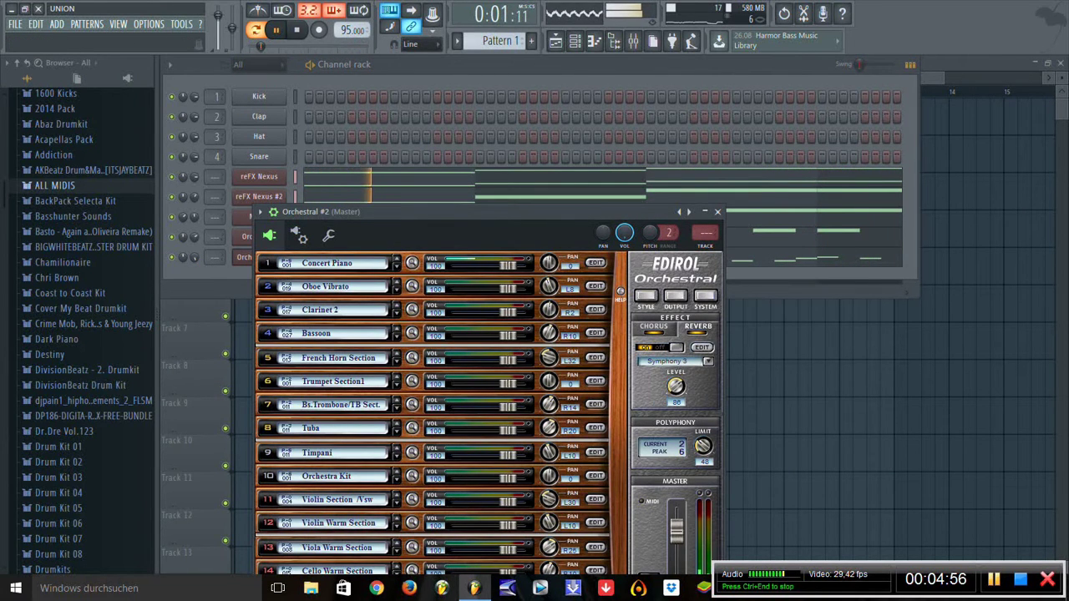
pyautogui.press('Escape')
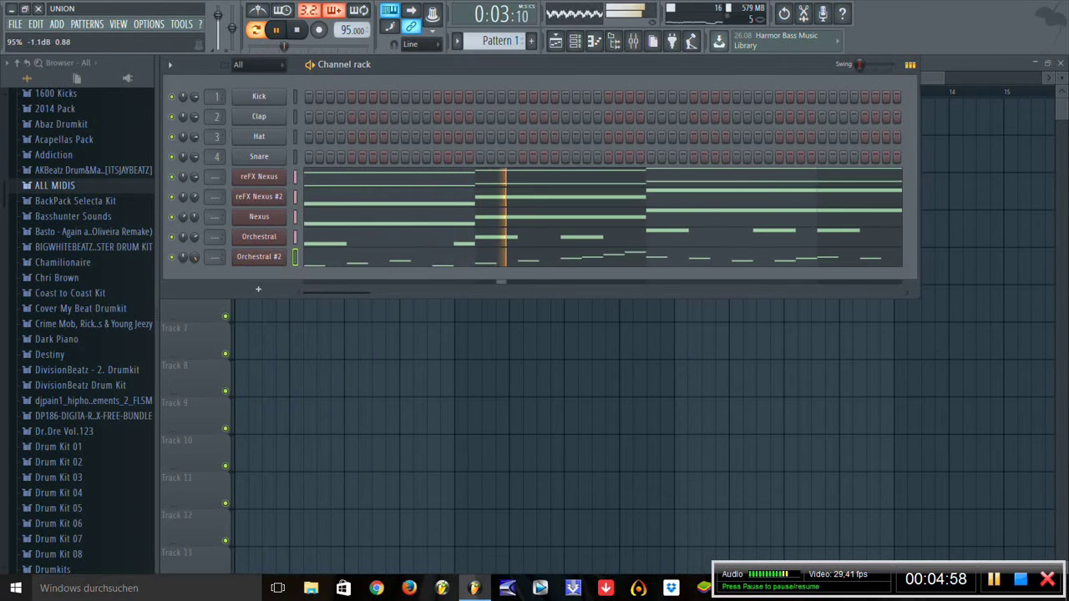
pyautogui.click(259, 256)
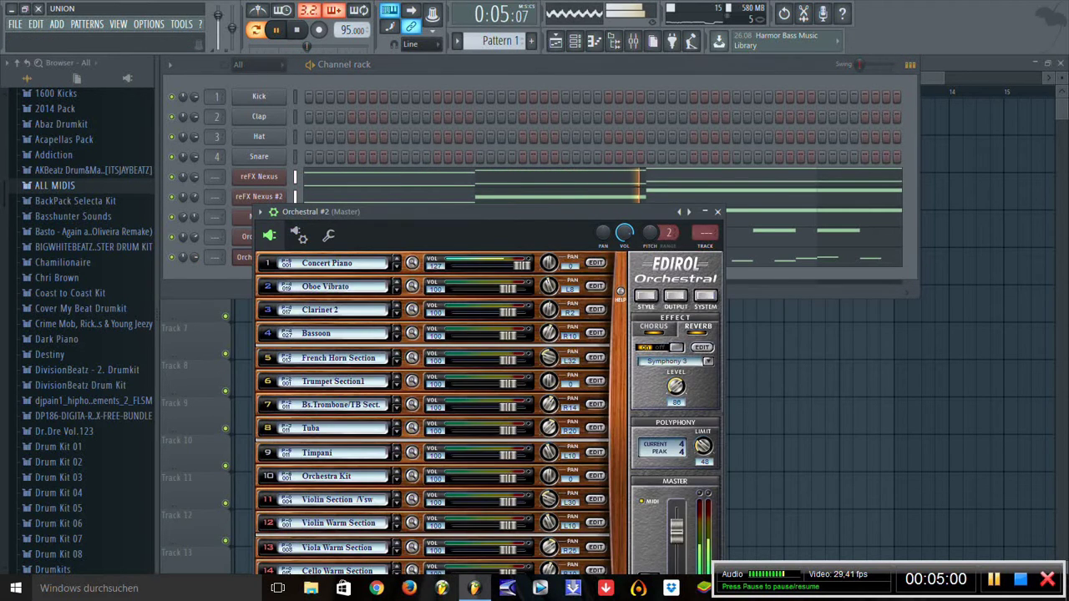
# Step: Route Orchestral #2 to mixer insert 1 and open the Piano folder in the AKBeatz kit's Mixer Presets
pyautogui.press('F9')
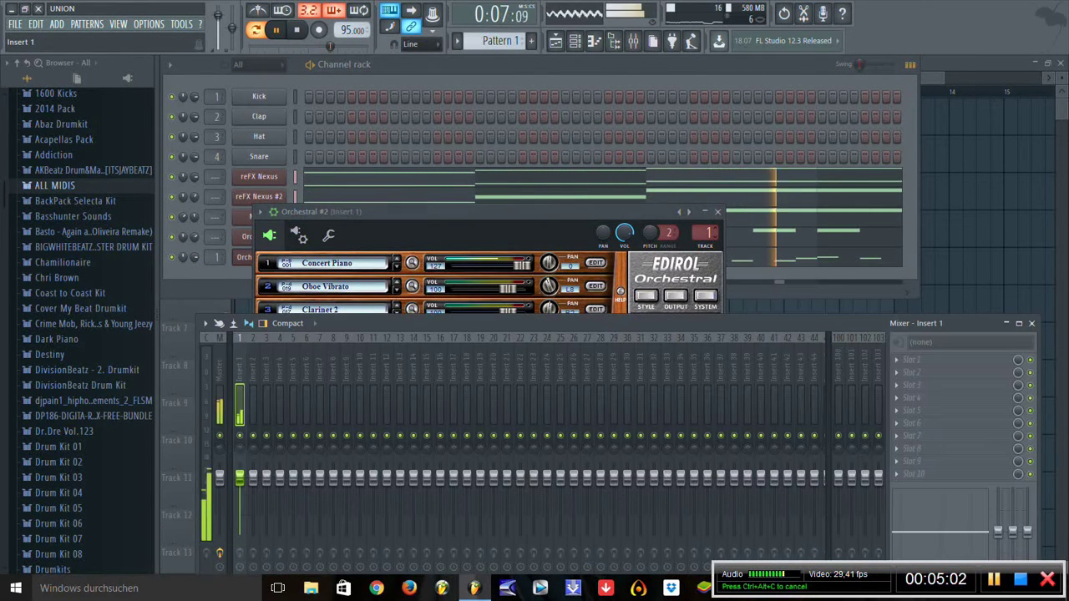
pyautogui.click(92, 170)
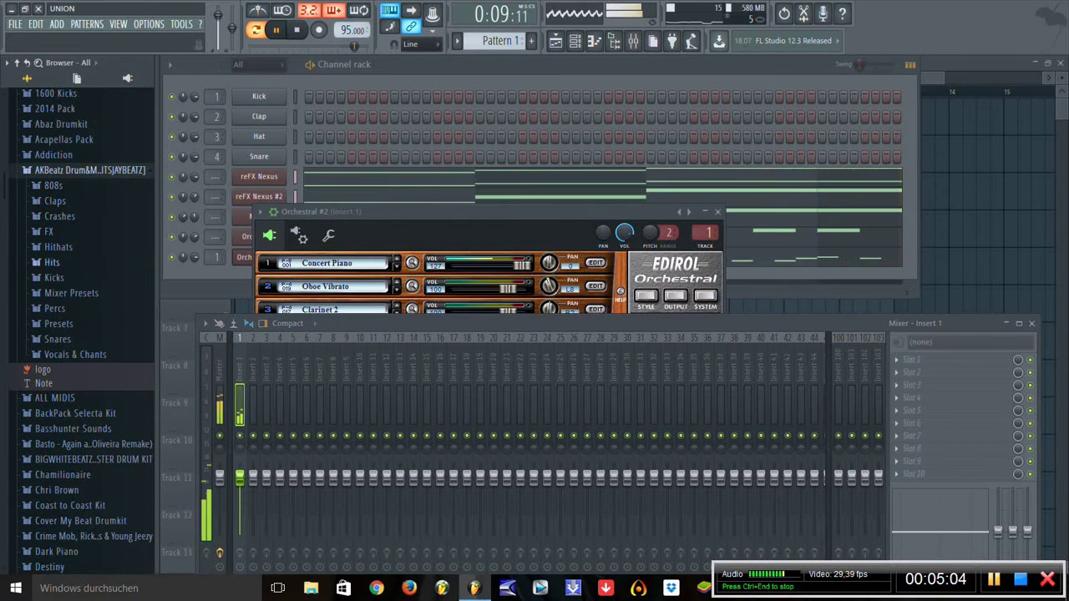
pyautogui.click(71, 292)
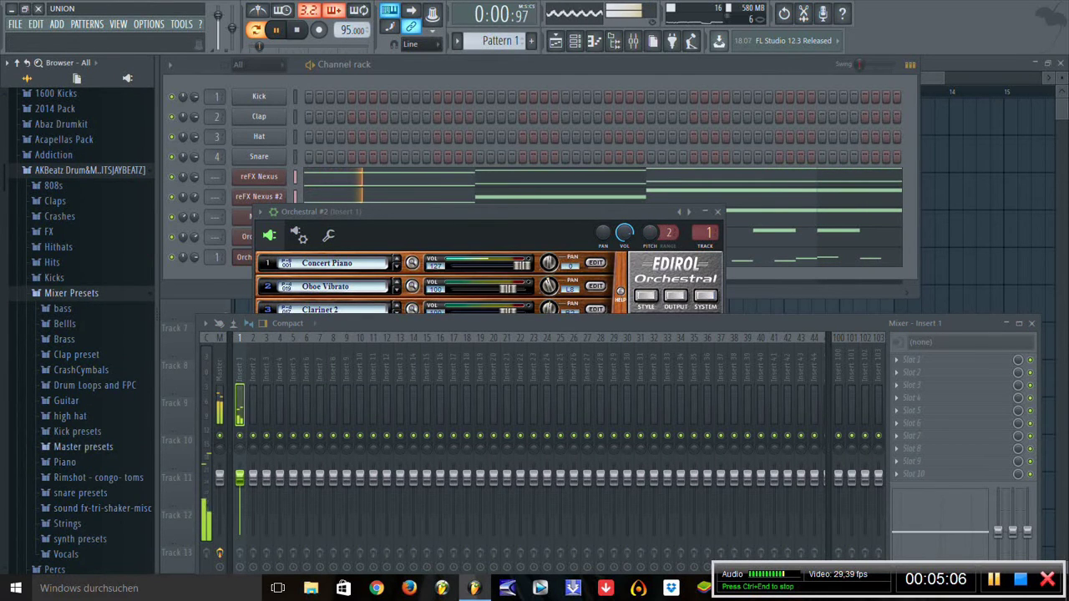
pyautogui.click(64, 462)
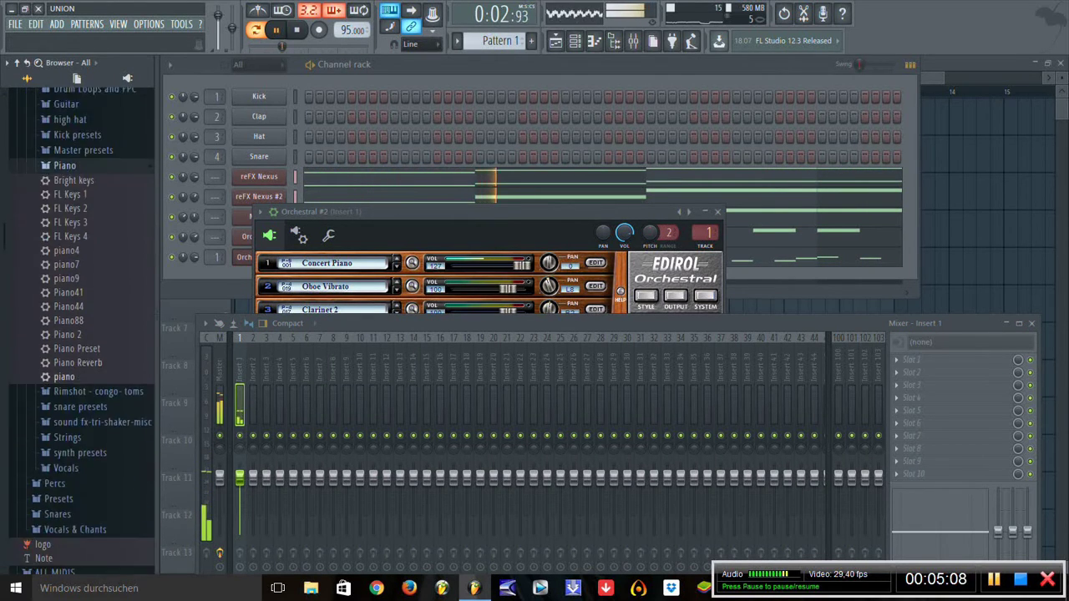
pyautogui.press('space')
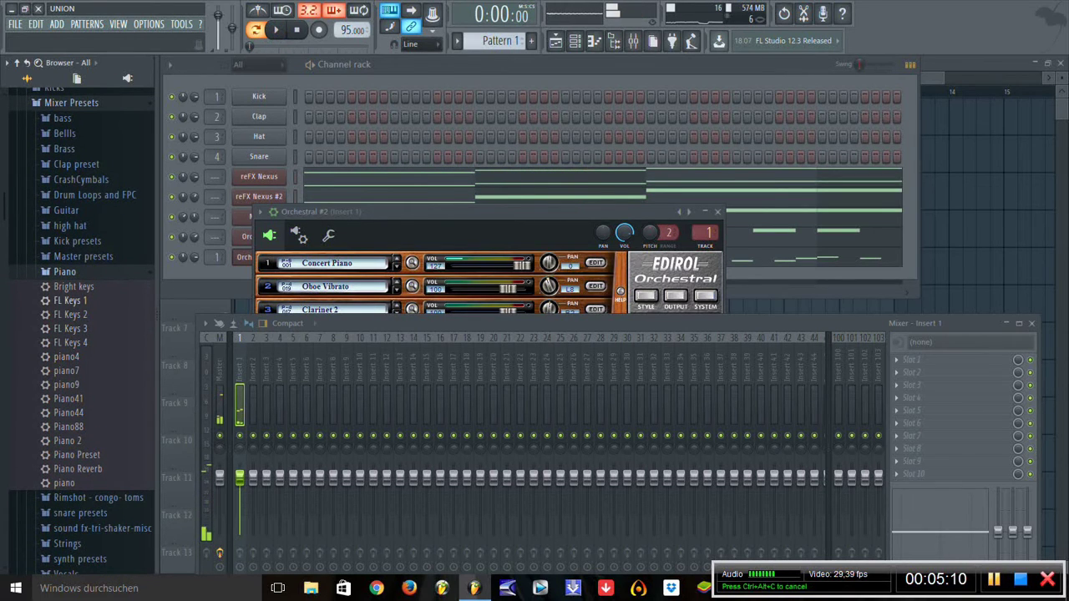
# Step: Try the mixer presets FL Keys 1 and FL Keys 2 on insert 1 while listening to the pattern
pyautogui.moveTo(826, 339); pyautogui.dragTo(944, 420)
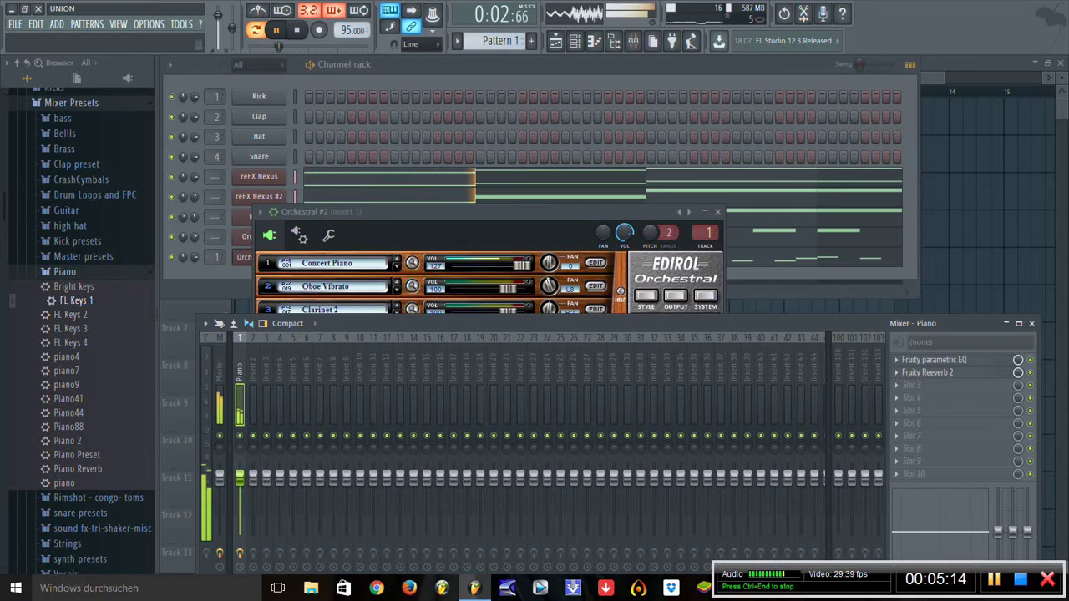
pyautogui.moveTo(776, 401); pyautogui.dragTo(948, 444)
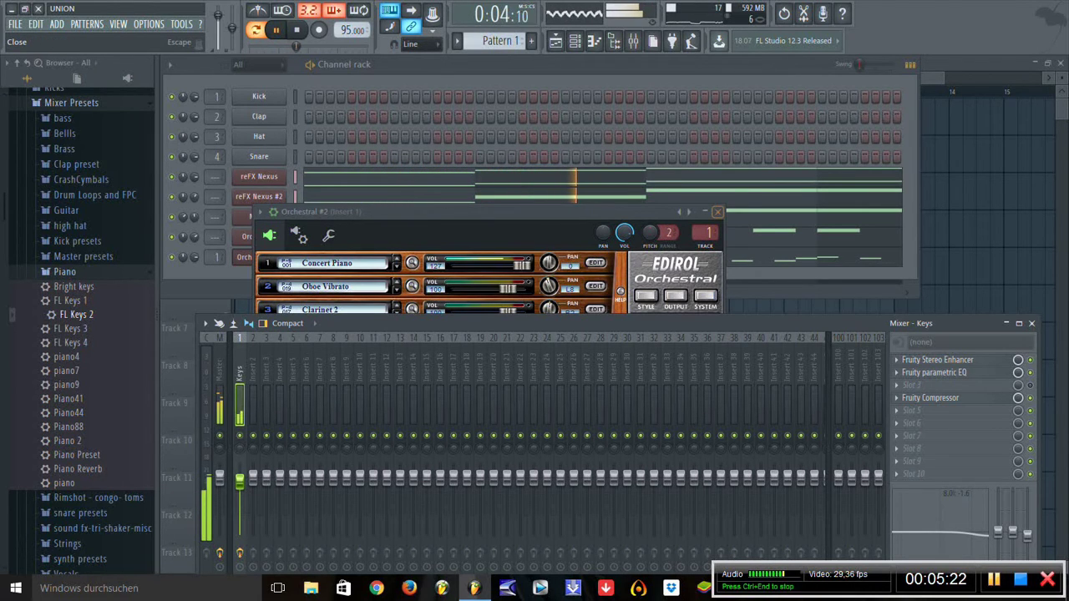
pyautogui.press('F9')
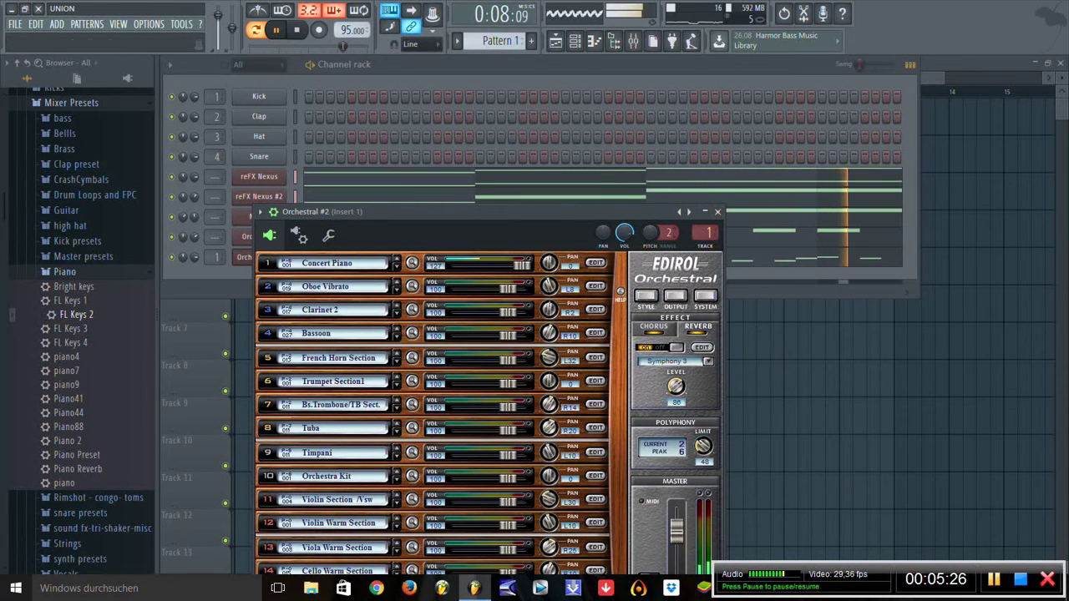
# Step: Load the piano4 mixer preset onto insert 1 for the Orchestral #2 piano
pyautogui.press('F9')
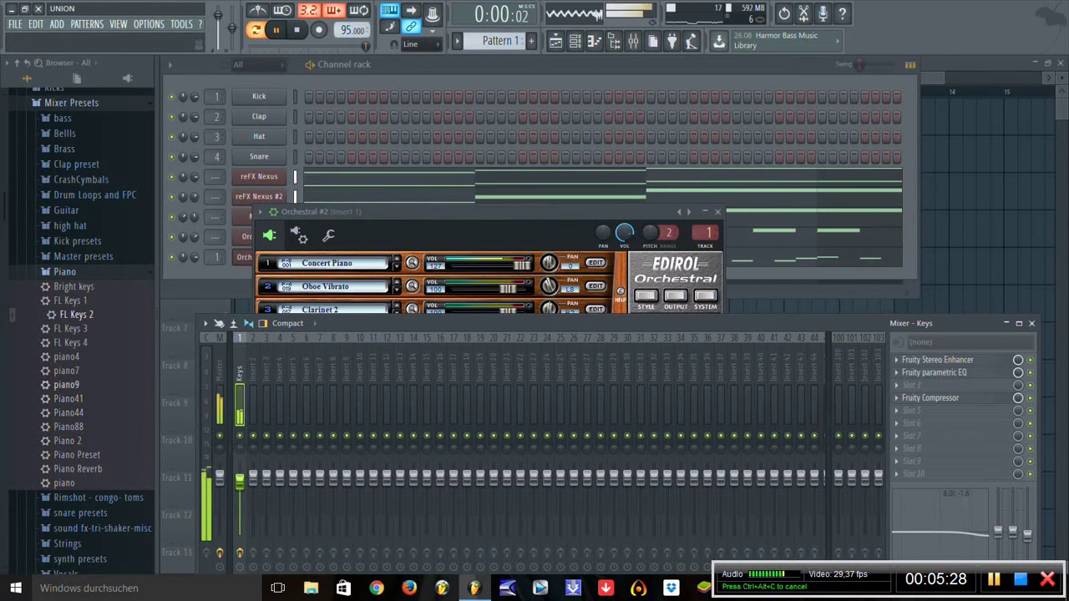
pyautogui.moveTo(549, 401); pyautogui.dragTo(919, 436)
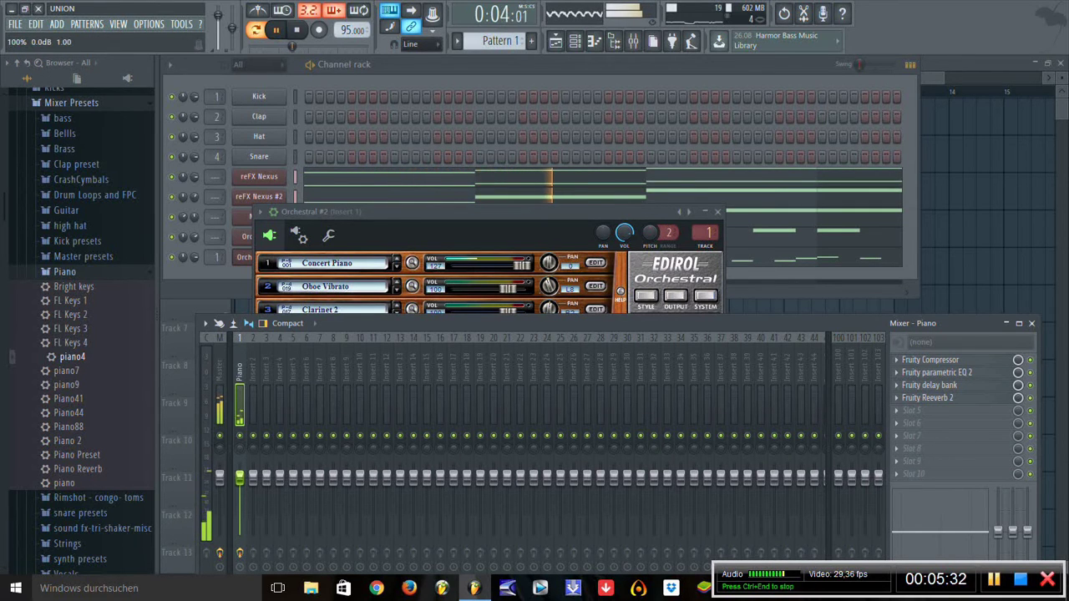
# Step: Close the mixer and the Orchestral #2 instrument window, and collapse the Piano and Mixer Presets browser folders
pyautogui.press('F9')
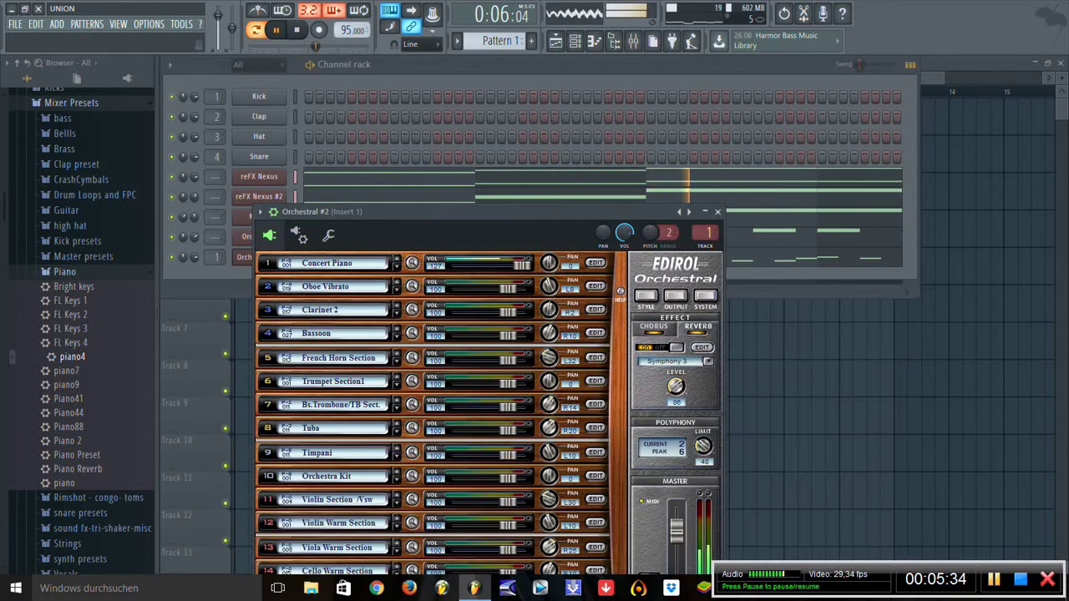
pyautogui.press('Escape')
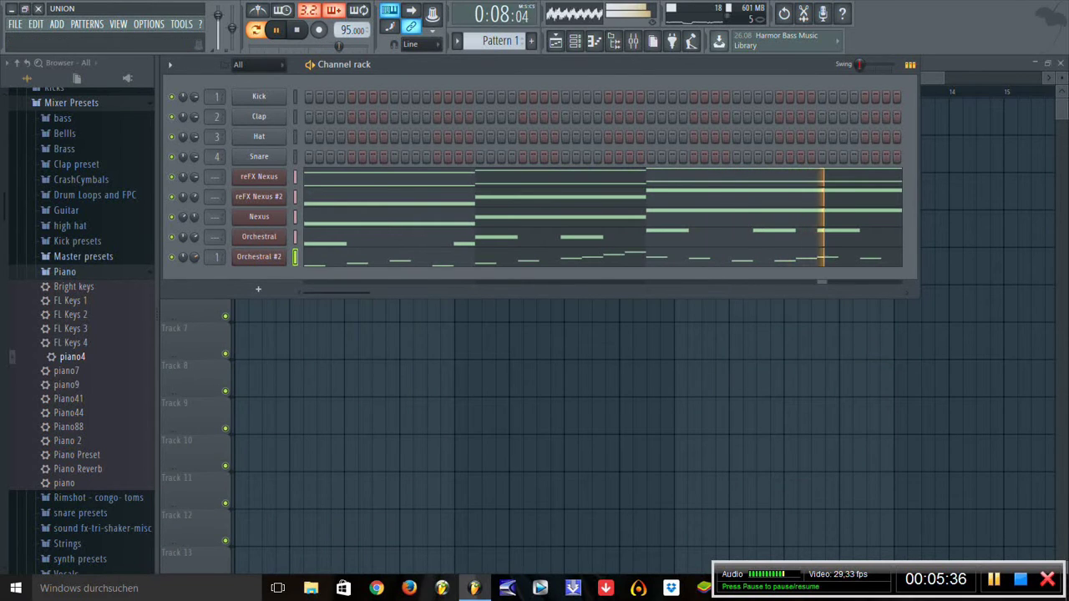
pyautogui.click(64, 271)
pyautogui.click(71, 102)
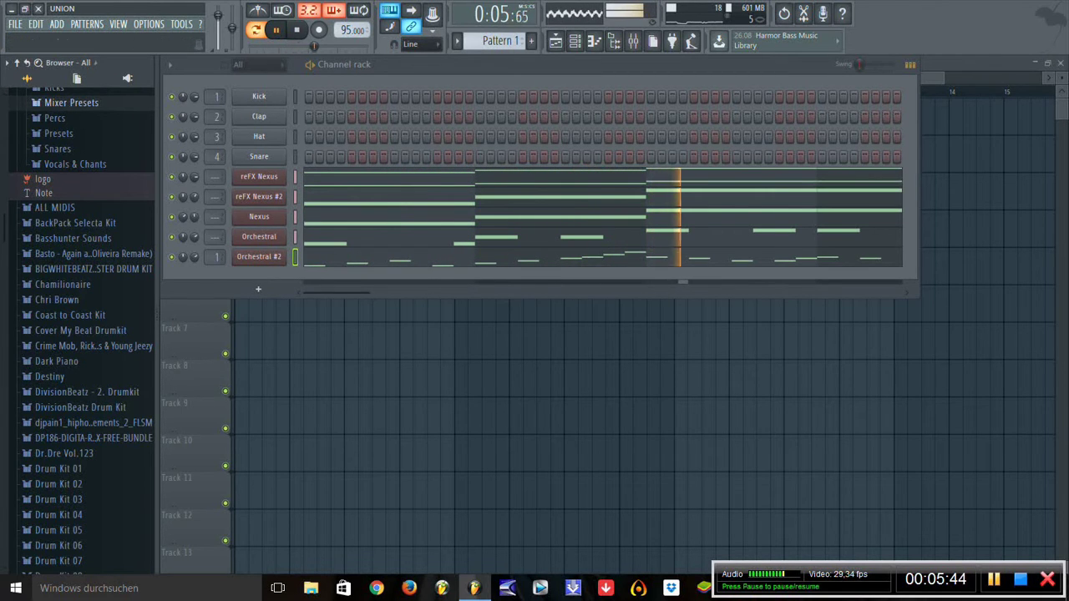
# Step: Add another Orchestral instrument channel to the project
pyautogui.click(56, 23)
pyautogui.moveTo(73, 39)
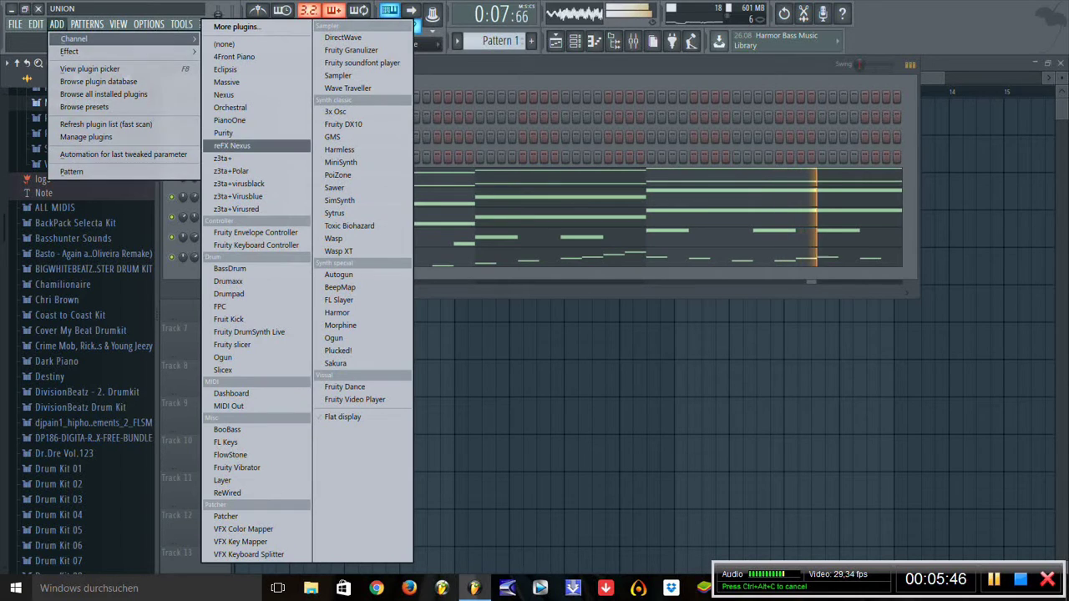
pyautogui.click(230, 106)
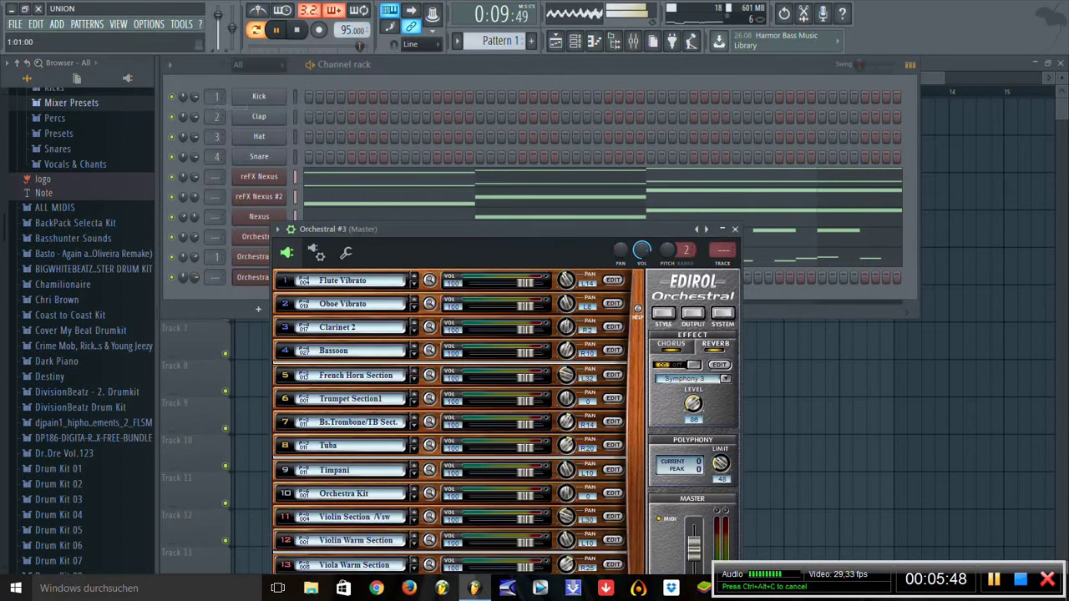
# Step: Set part 1 of Orchestral #3 to the Trumpet Section2 tone and close the instrument window
pyautogui.click(342, 280)
pyautogui.click(334, 352)
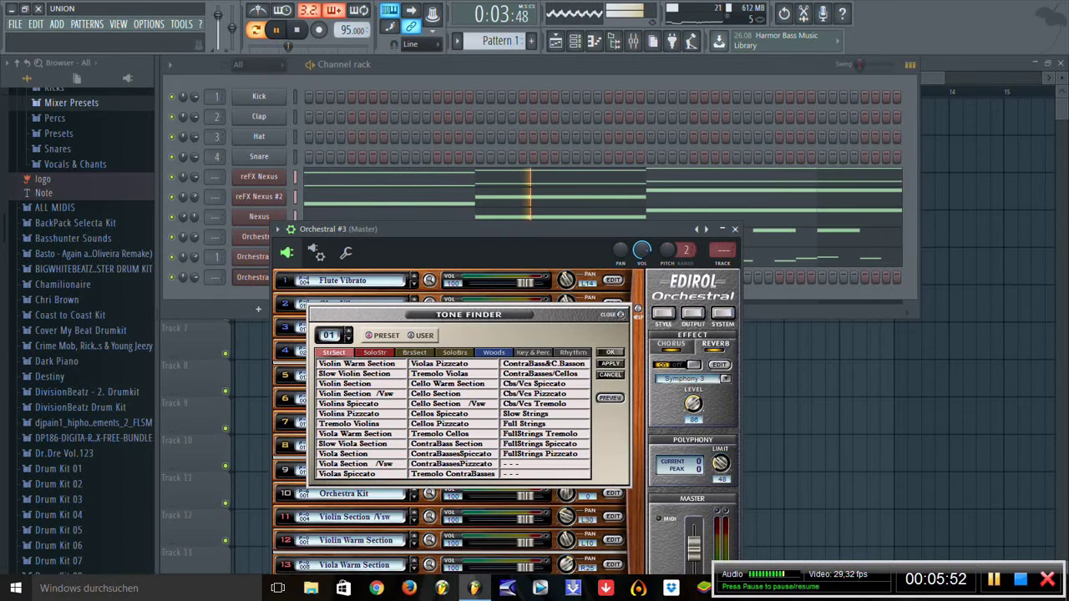
pyautogui.click(375, 353)
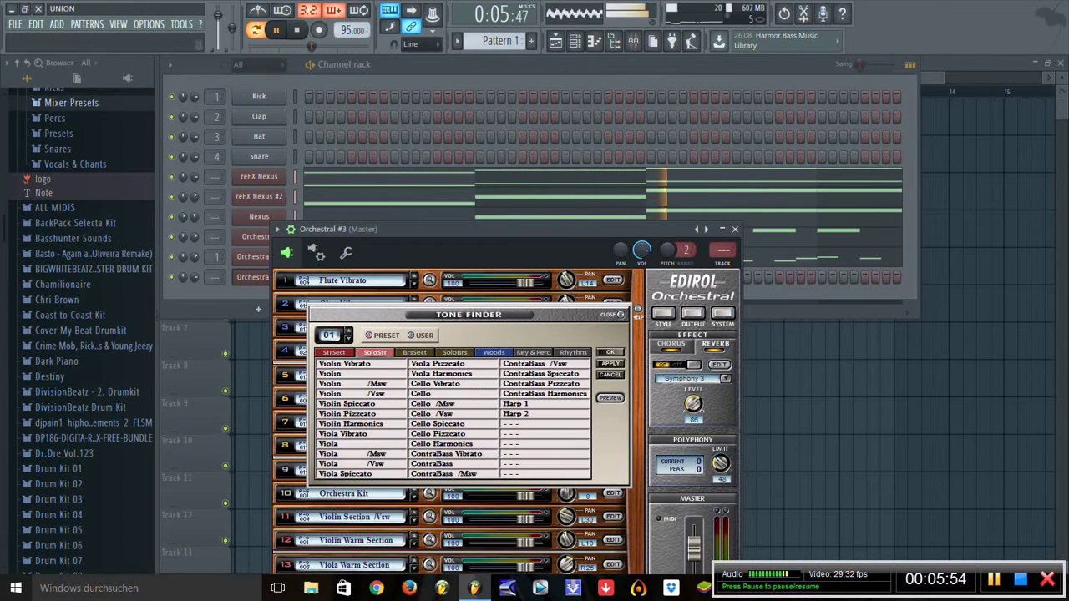
pyautogui.click(334, 353)
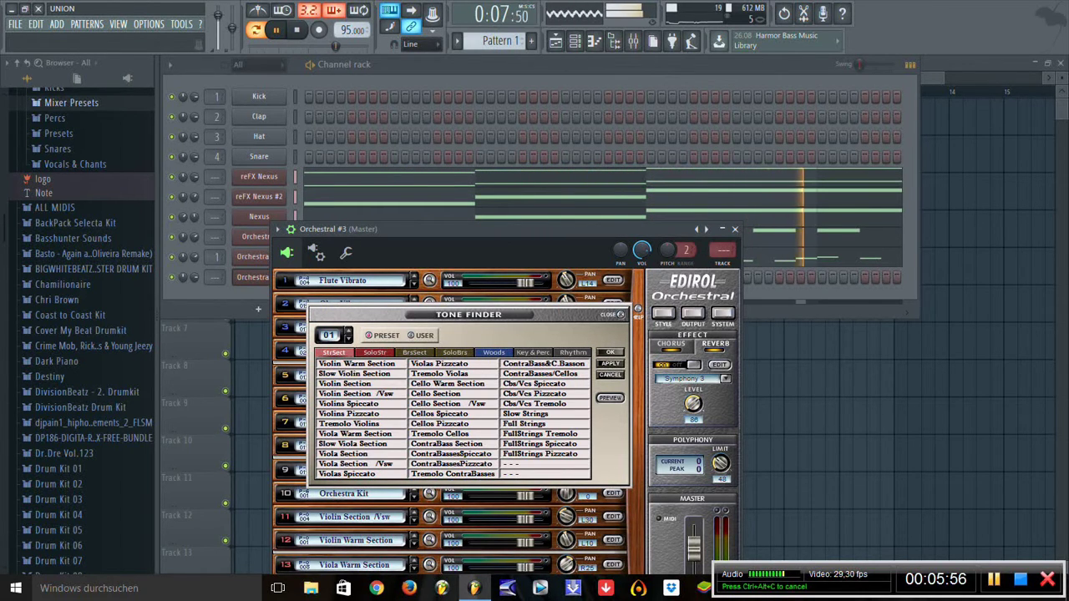
pyautogui.click(415, 352)
pyautogui.click(357, 365)
pyautogui.click(611, 353)
pyautogui.click(735, 229)
# Step: Copy the notes of the Nexus channel into Orchestral #3 and open them in its piano roll
pyautogui.rightClick(289, 214)
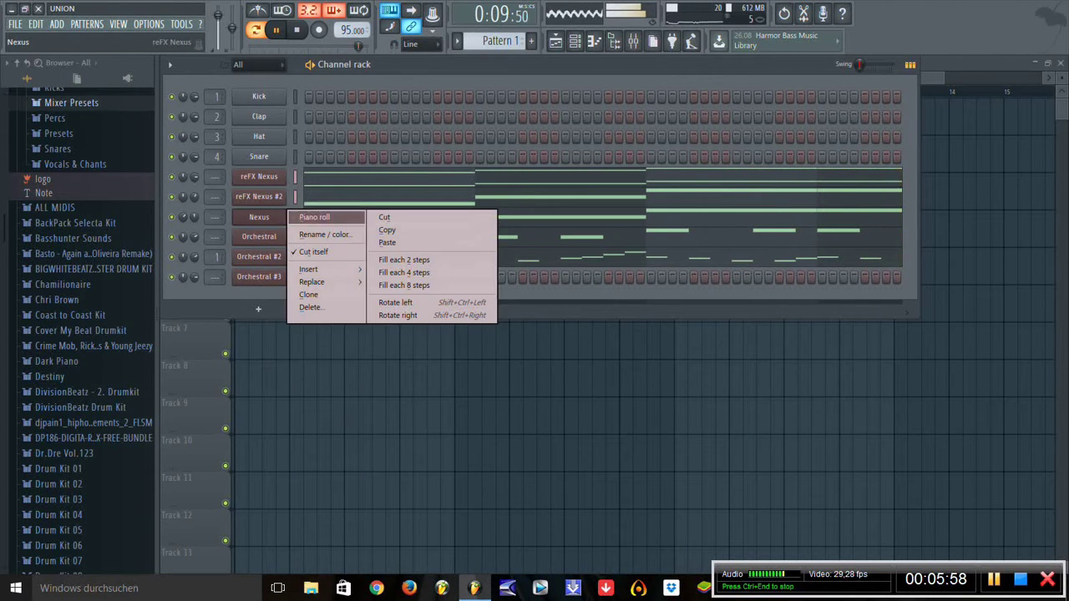
pyautogui.click(388, 230)
pyautogui.rightClick(288, 275)
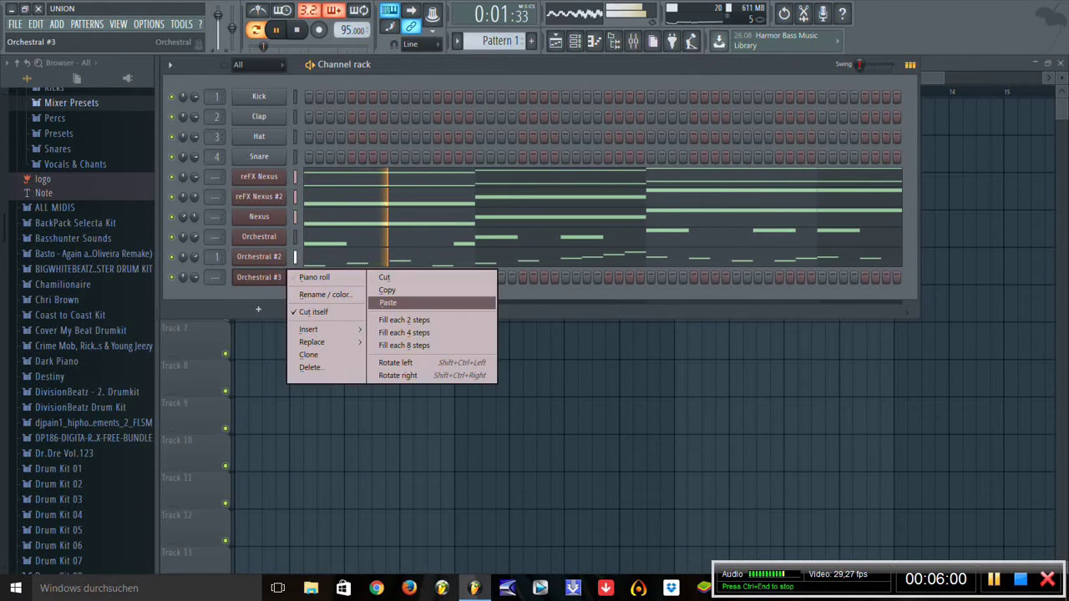
pyautogui.click(388, 302)
pyautogui.click(601, 277)
# Step: Shorten the Orchestral #3 notes to the last beat of each bar and raise them two octaves to G6, A6, B6 and B6
pyautogui.hotkey('ctrl', 'a')
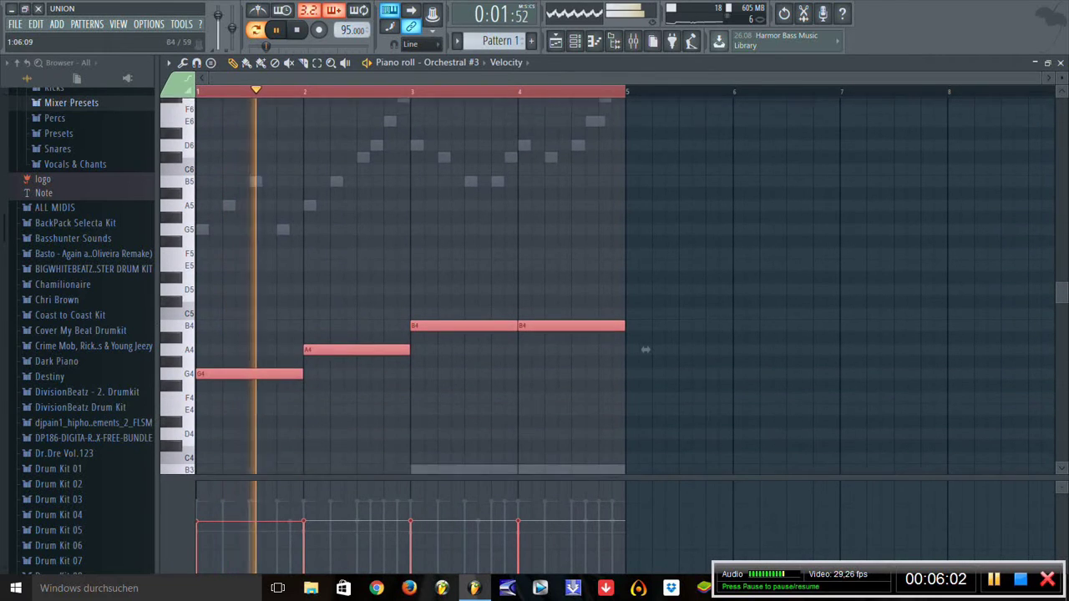
pyautogui.moveTo(645, 349); pyautogui.dragTo(645, 234)
pyautogui.press('space')
pyautogui.press('space')
pyautogui.press('space')
pyautogui.press('space')
# Step: Duplicate the Orchestral #3 notes one octave lower as G5, A5, B5 and B5 on the last beat of each bar
pyautogui.press('F7')
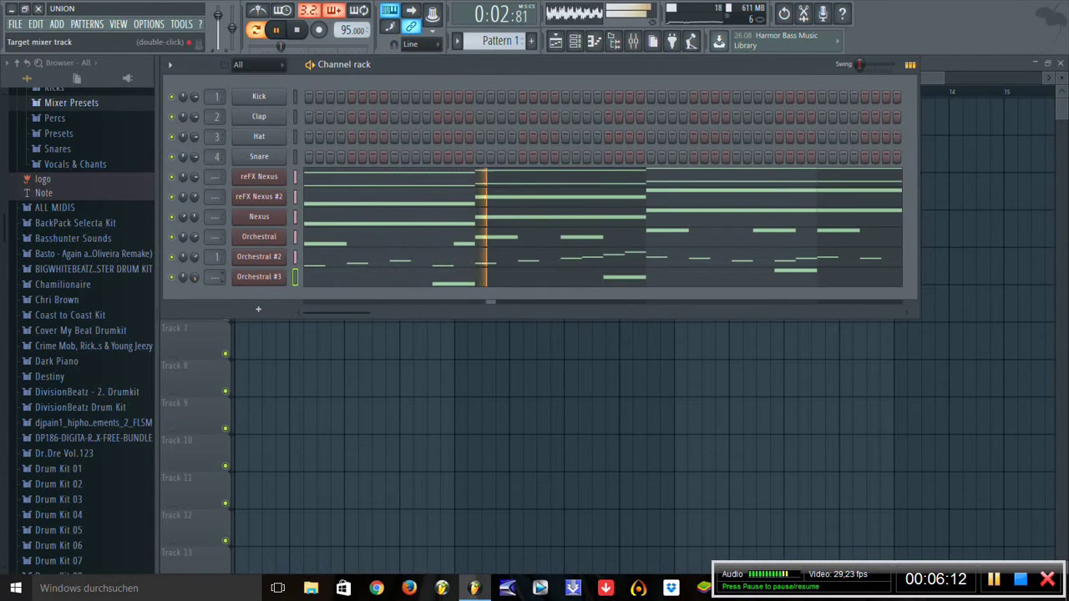
pyautogui.click(259, 276)
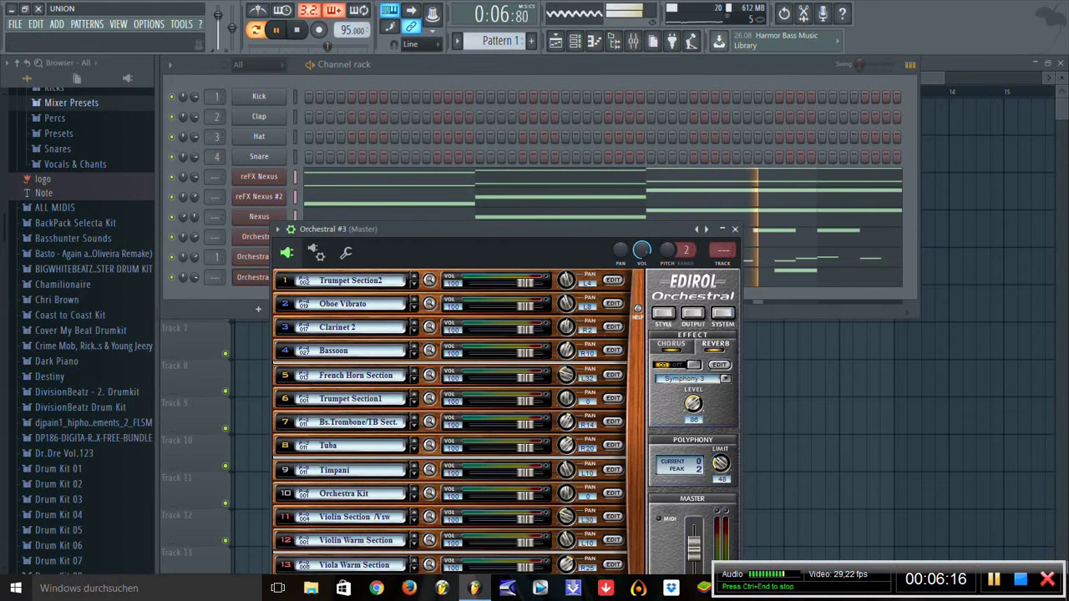
pyautogui.click(736, 229)
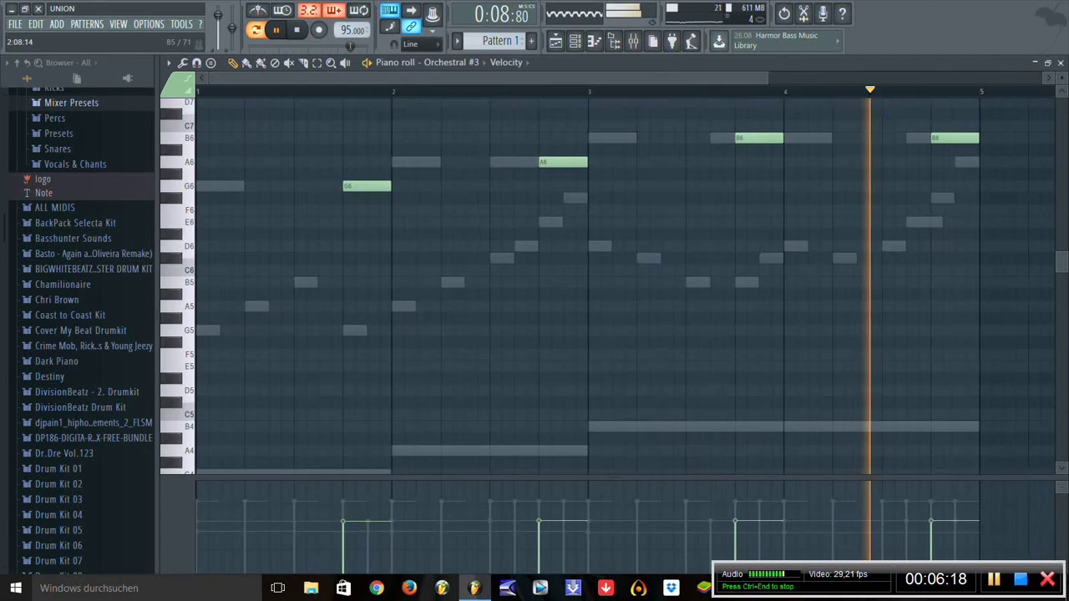
pyautogui.press('F7')
pyautogui.press('space')
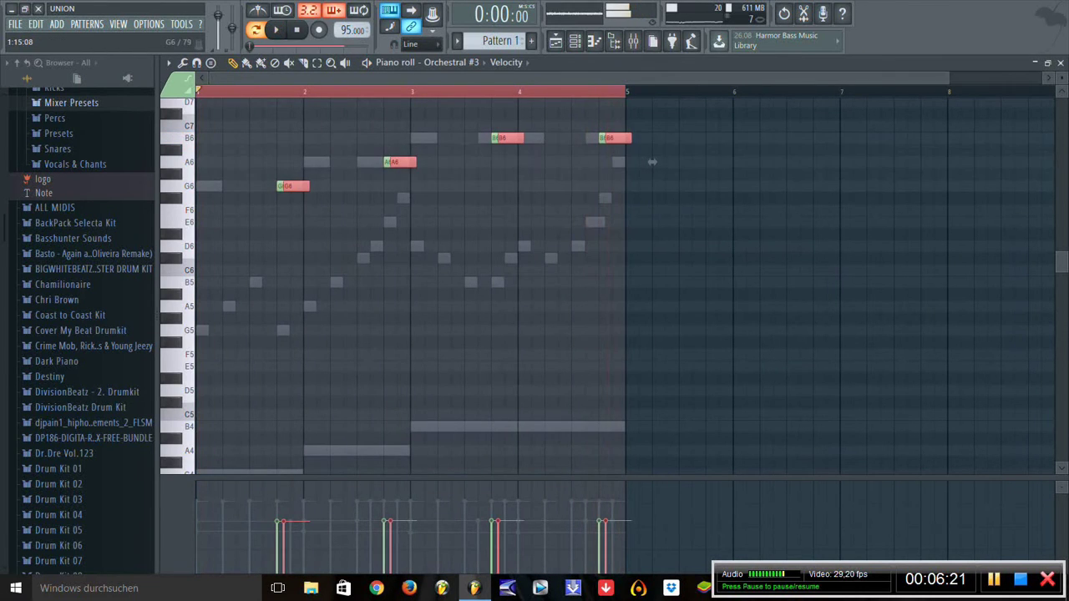
pyautogui.moveTo(646, 162); pyautogui.dragTo(639, 307)
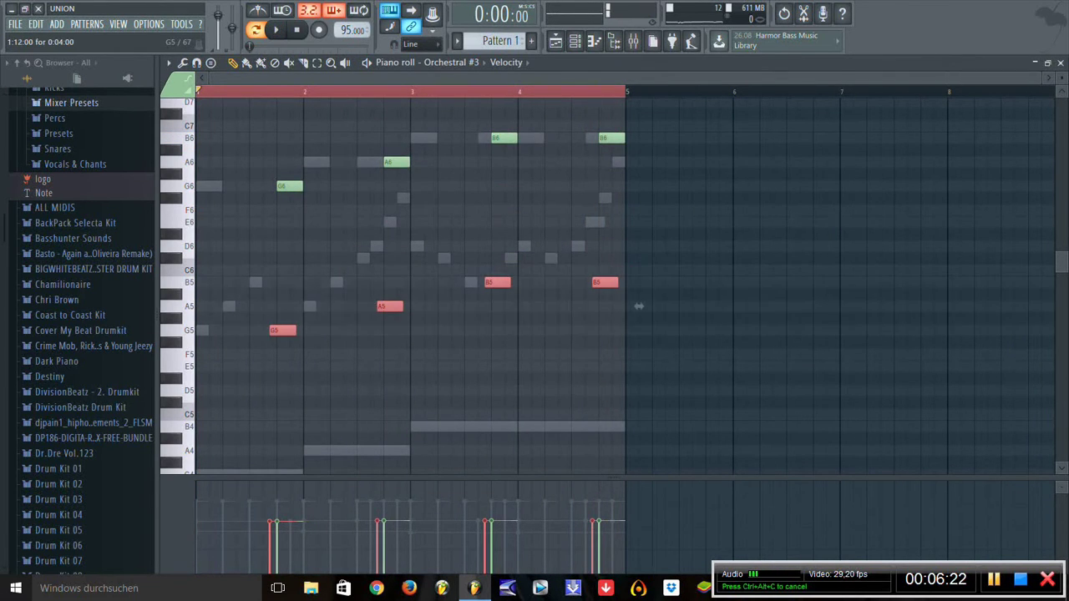
pyautogui.scroll(3, 639, 306)
pyautogui.press('space')
pyautogui.scroll(-3, 937, 307)
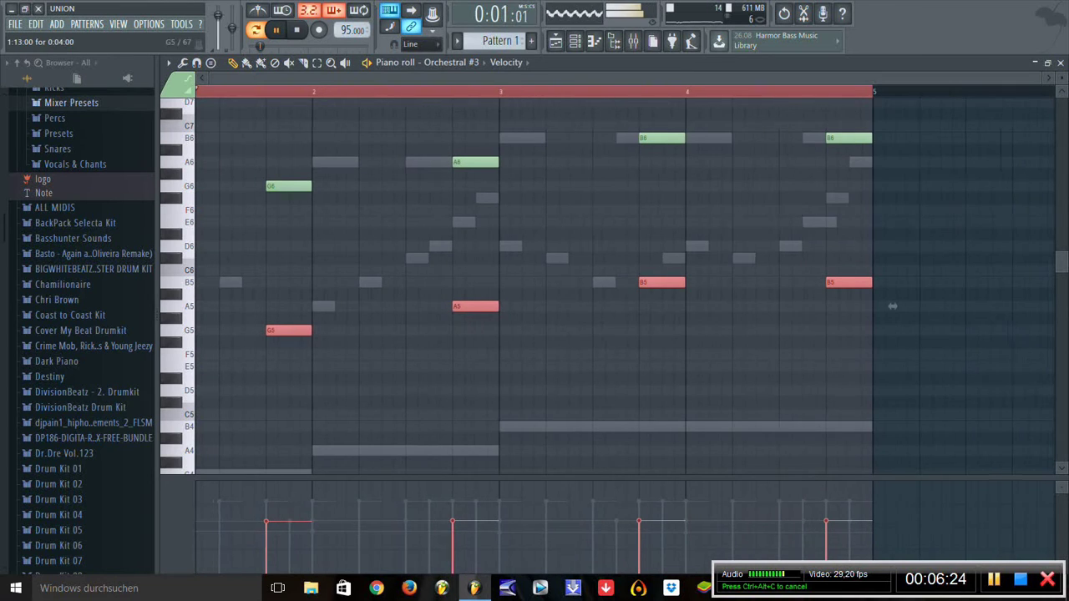
pyautogui.scroll(-1, 645, 306)
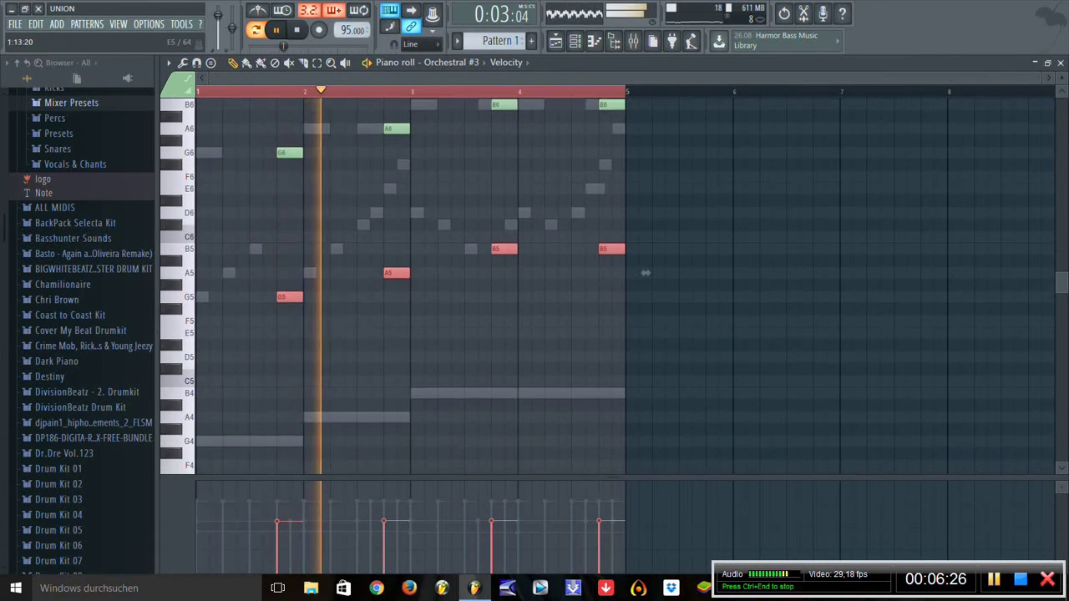
# Step: Select both octaves of Orchestral #3 notes, raise their velocity equally, and clear the selection
pyautogui.scroll(2, 646, 307)
pyautogui.moveTo(697, 146); pyautogui.dragTo(310, 322)
pyautogui.click(646, 270)
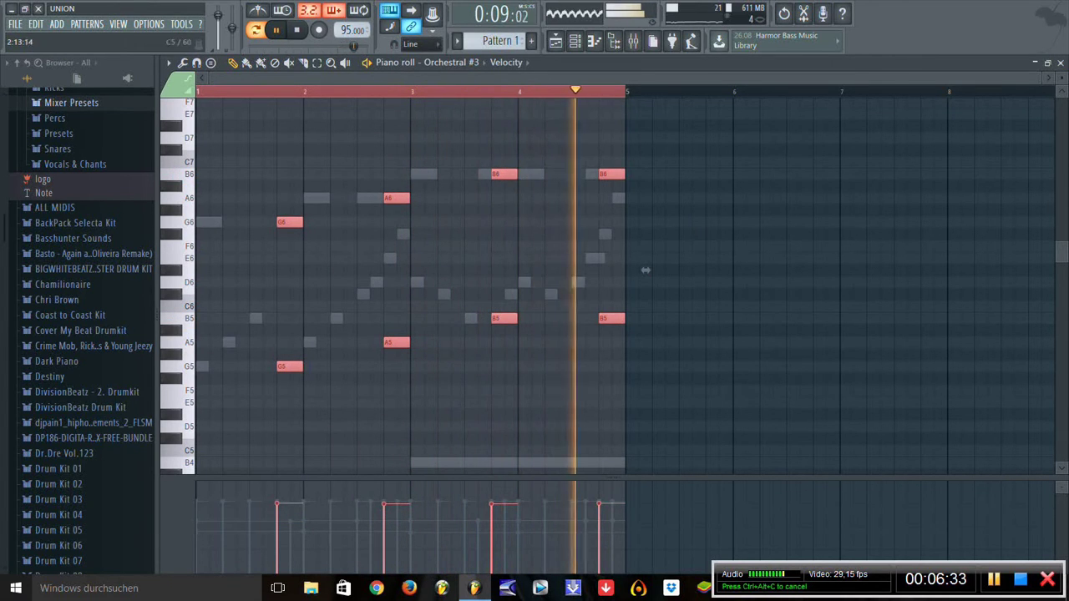
pyautogui.click(646, 270)
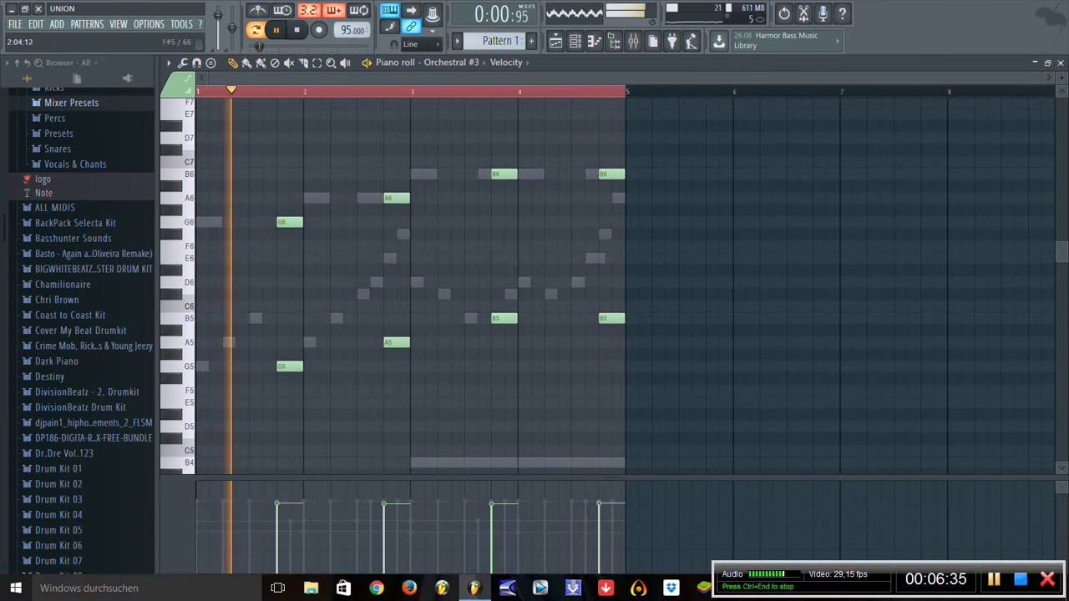
# Step: Add a third Orchestral #3 layer at G4, A4, B4 and B4, and lower the velocity of the octave-5 notes
pyautogui.scroll(-5, 418, 284)
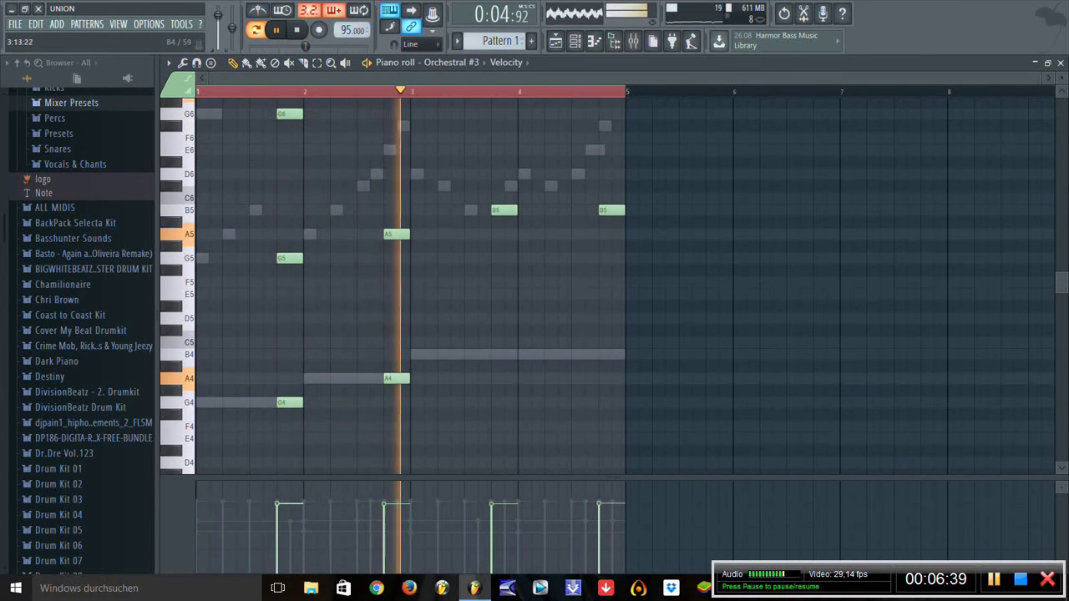
pyautogui.scroll(3, 585, 268)
pyautogui.moveTo(656, 239)
pyautogui.mouseDown()
pyautogui.moveTo(556, 286)
pyautogui.moveTo(275, 338)
pyautogui.mouseUp()
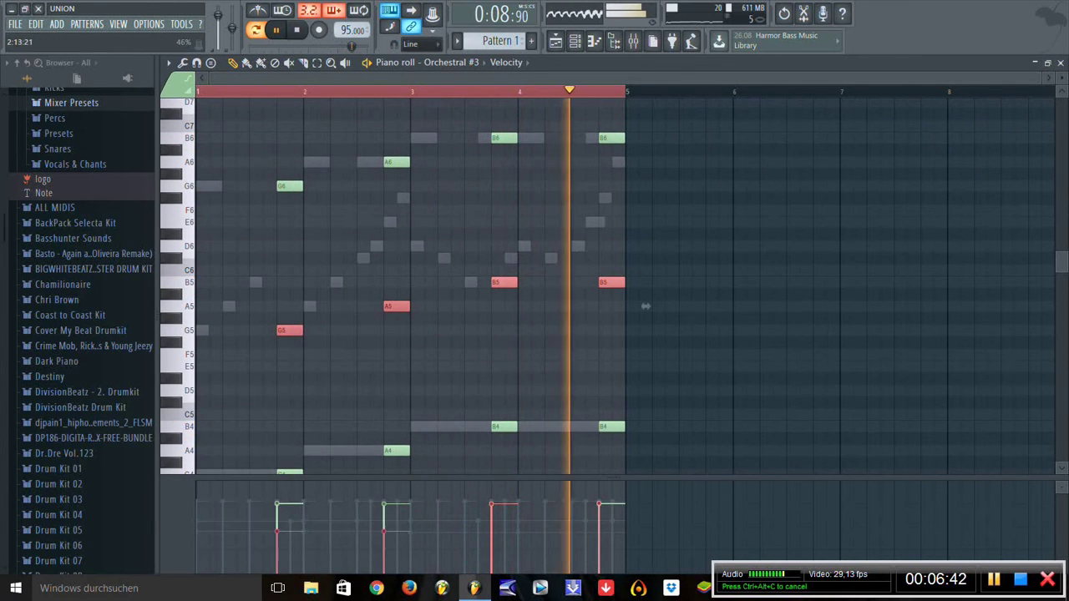
pyautogui.press('F7')
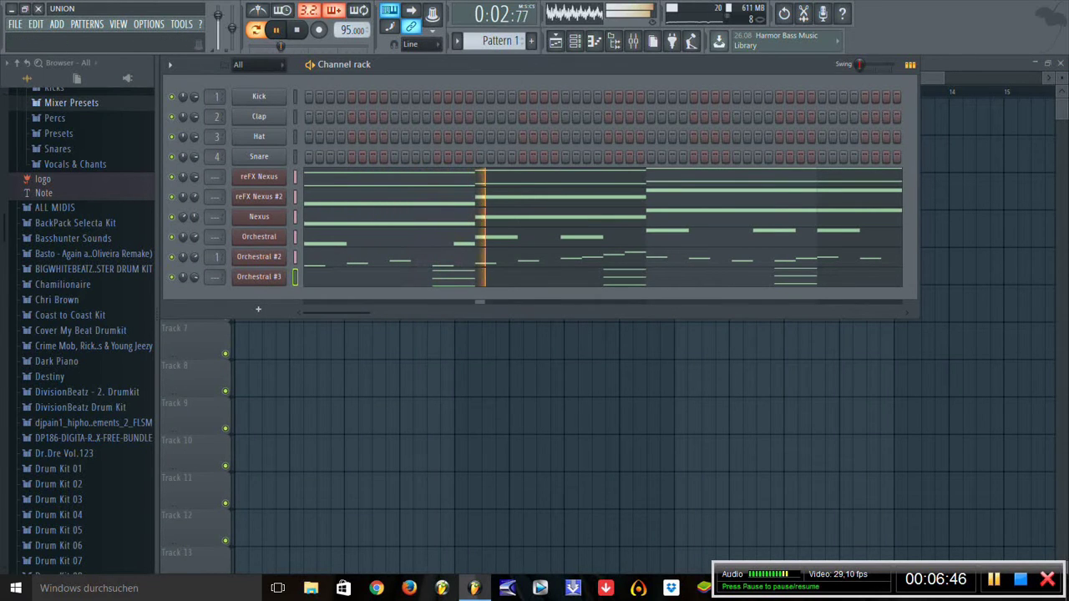
# Step: Add a Nexus channel and load the preset LD Come with me 1 from the Dance Leads category
pyautogui.click(56, 24)
pyautogui.moveTo(74, 38)
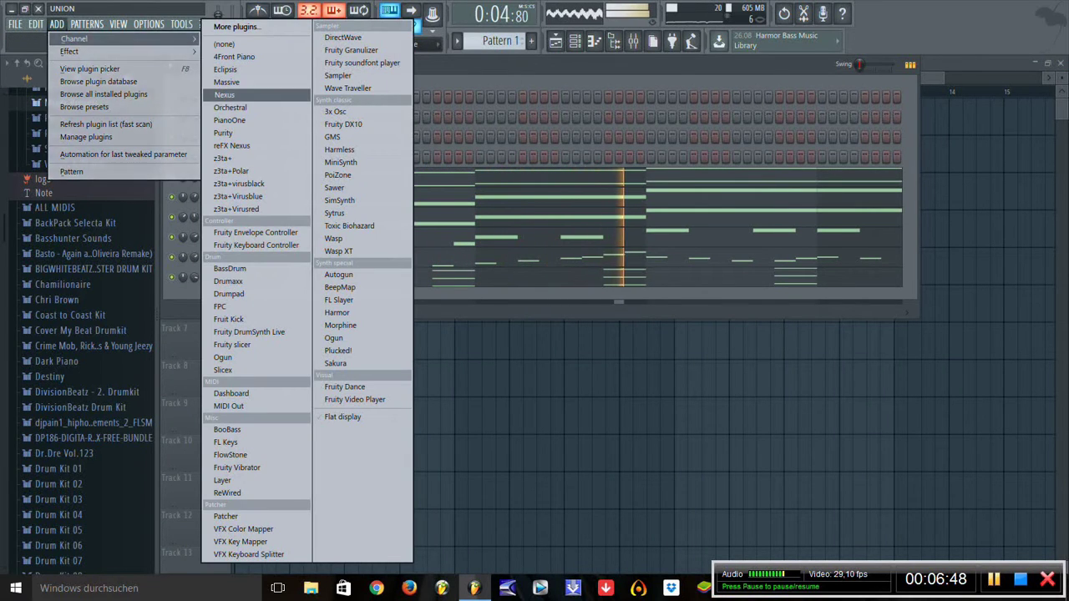
pyautogui.click(225, 94)
pyautogui.press('Up')
pyautogui.press('Up')
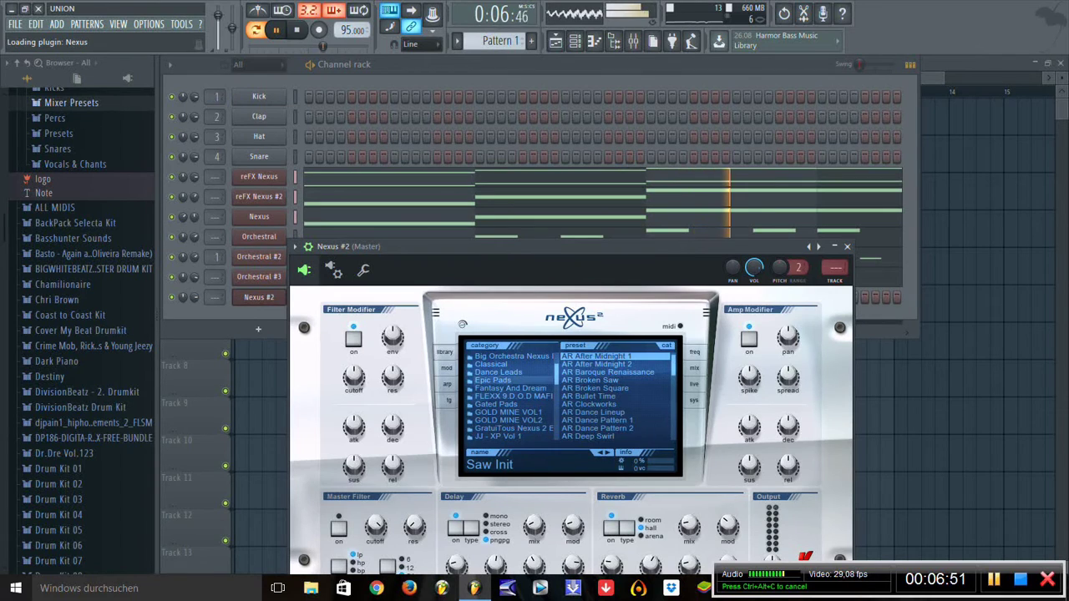
pyautogui.press('Return')
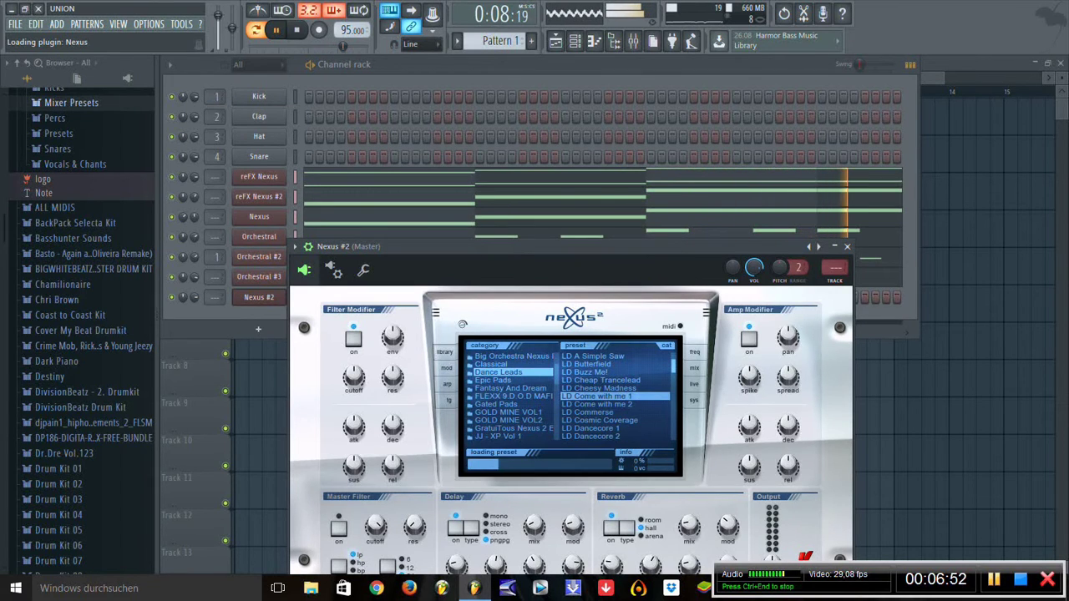
pyautogui.press('F6')
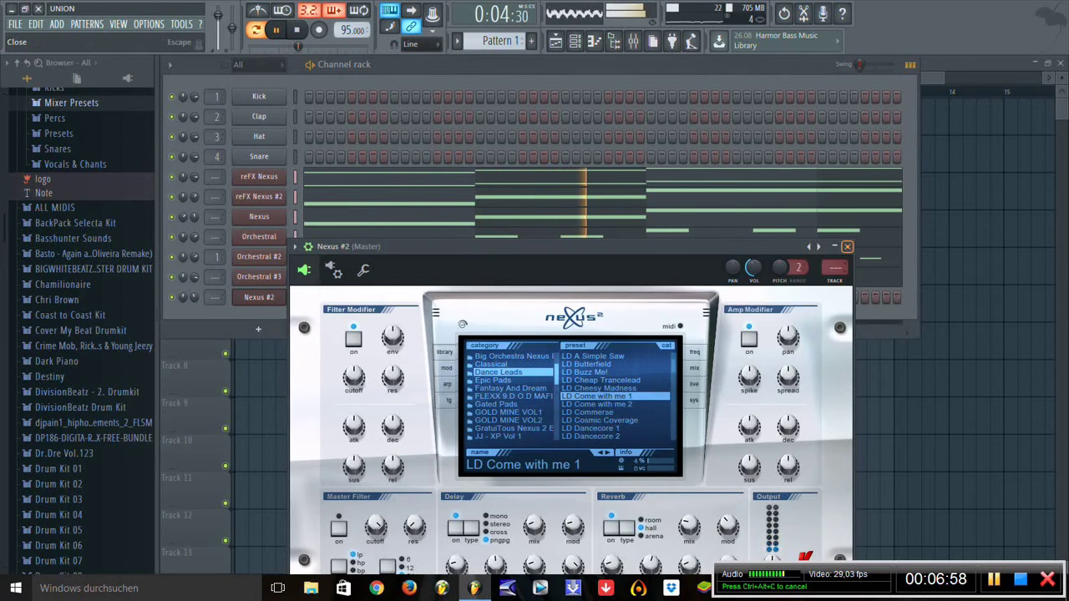
pyautogui.click(847, 246)
# Step: Copy the melody notes of Orchestral #2 into the Nexus #2 channel
pyautogui.rightClick(282, 256)
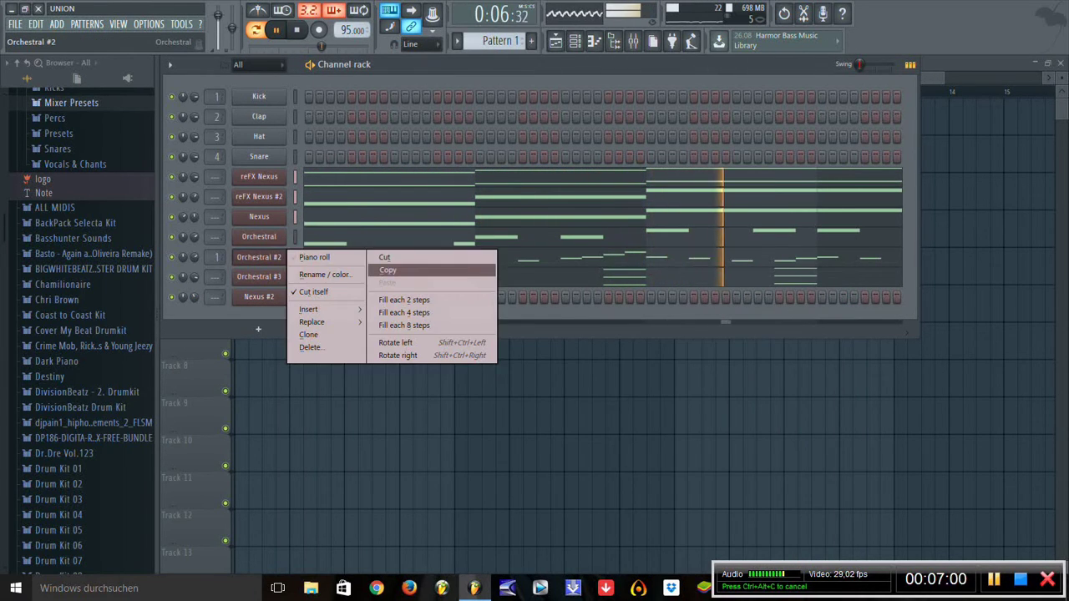
pyautogui.click(388, 270)
pyautogui.rightClick(259, 296)
pyautogui.click(388, 324)
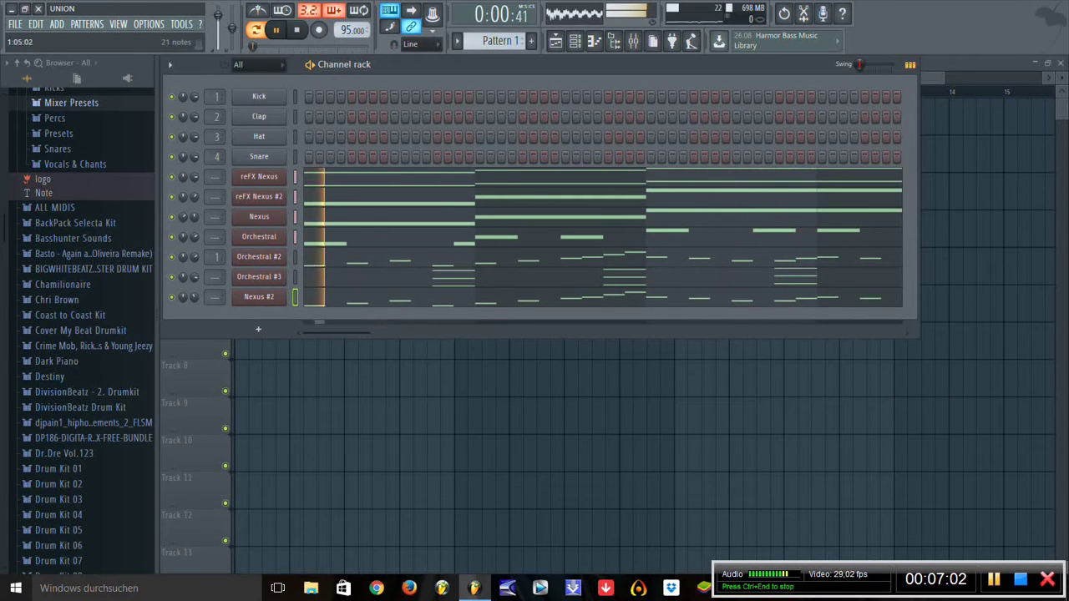
# Step: Listen to the Nexus #2 melody in the piano roll and try an extra G5 note in bar 1
pyautogui.press('F7')
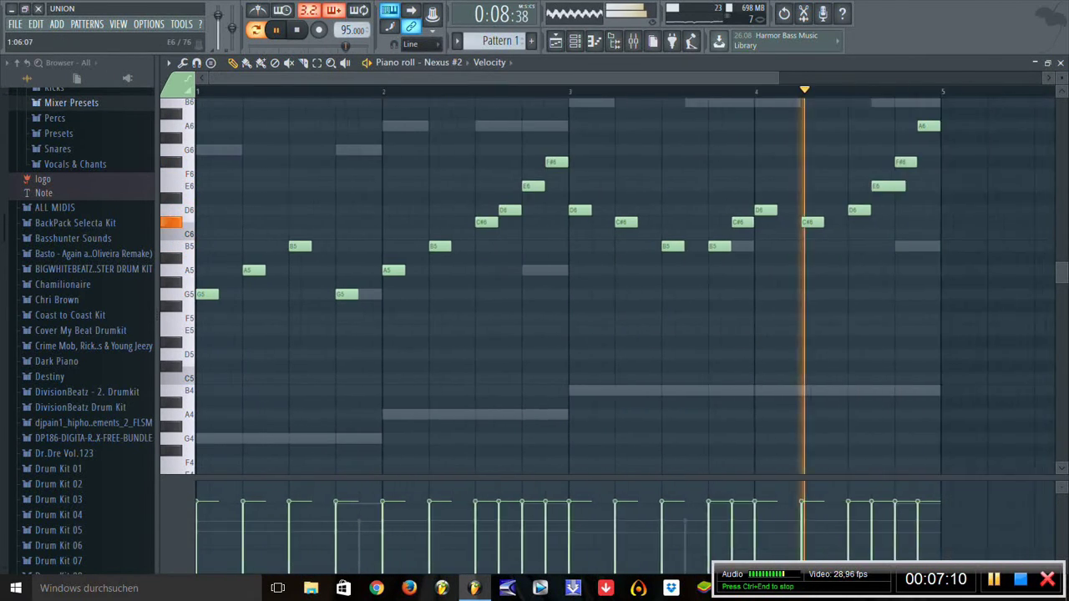
pyautogui.press('space')
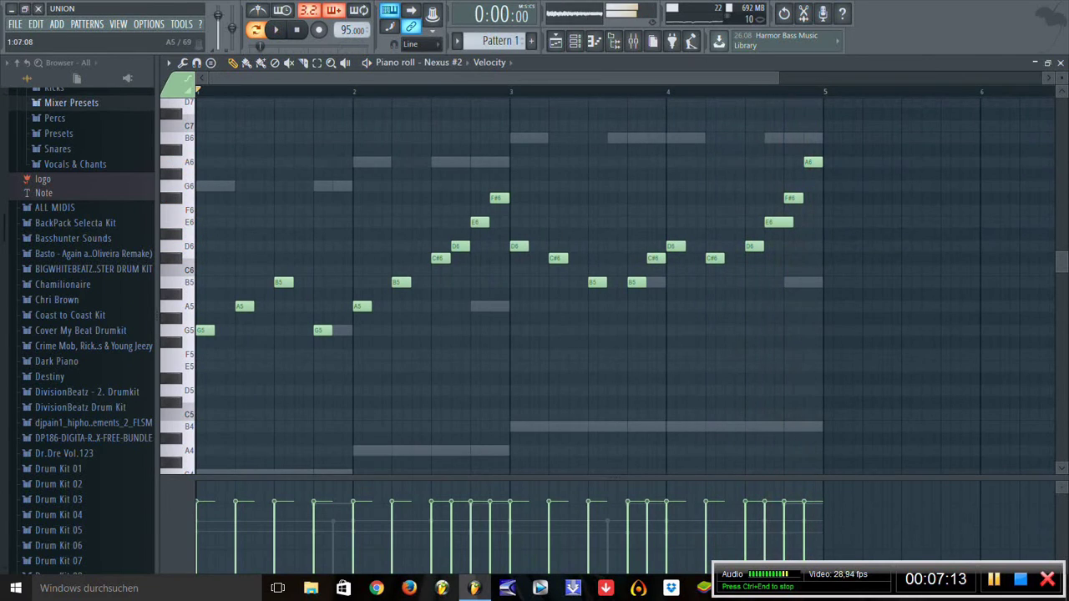
pyautogui.scroll(-3, 585, 284)
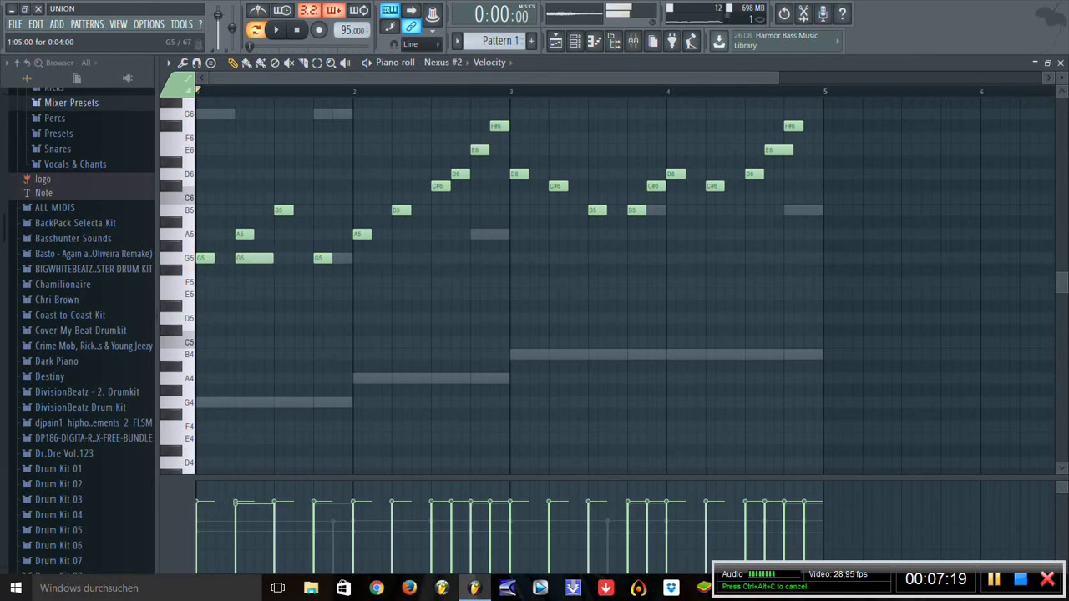
pyautogui.rightClick(242, 233)
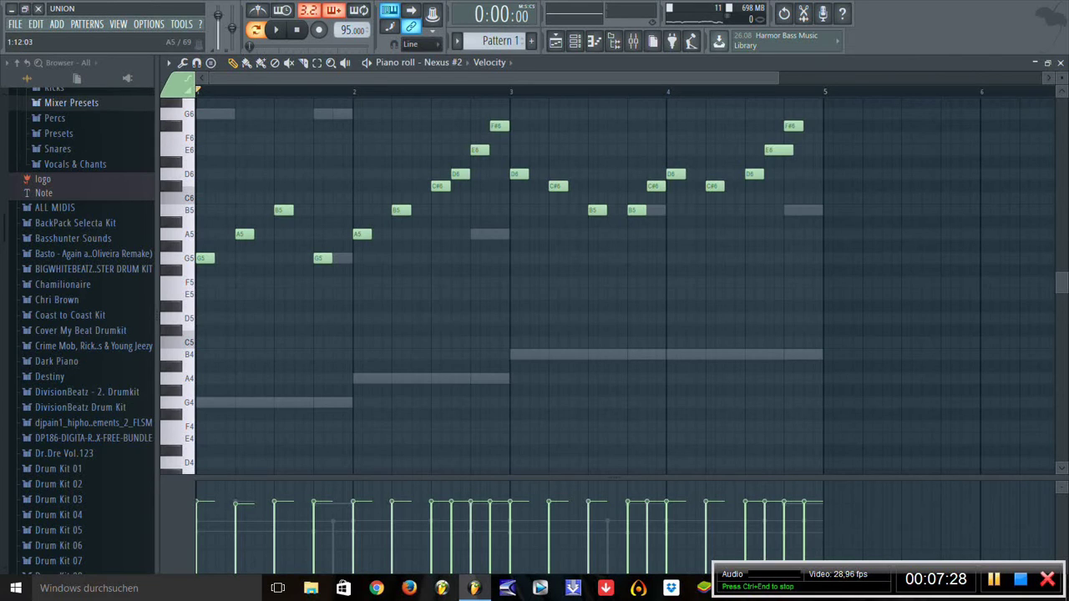
# Step: Delete all melody notes from Nexus #2 and return to the channel rack
pyautogui.scroll(3, 615, 286)
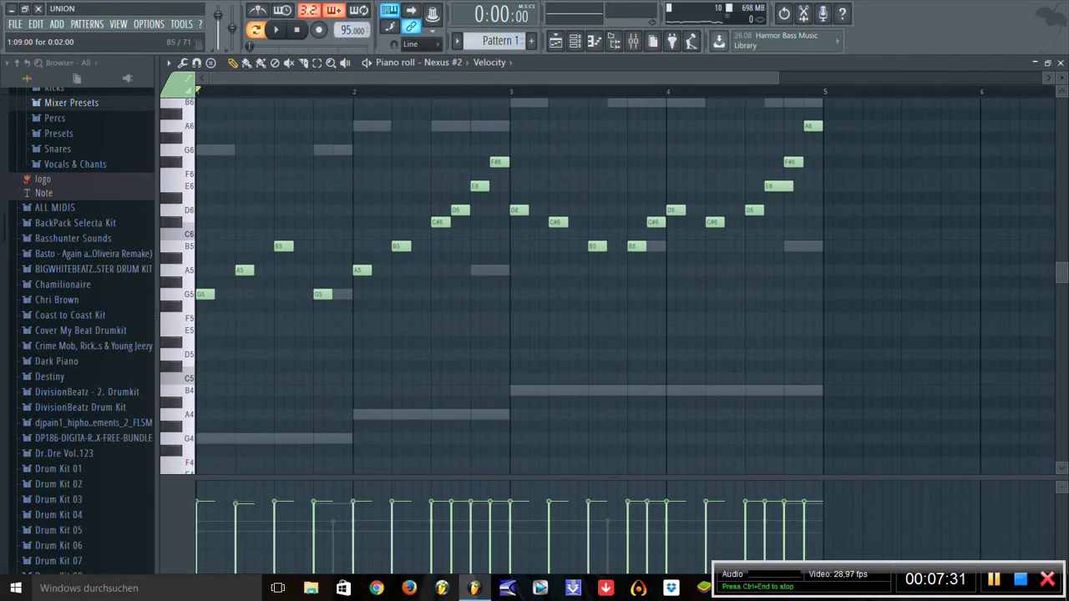
pyautogui.hotkey('ctrl', 'a')
pyautogui.press('Delete')
pyautogui.press('F6')
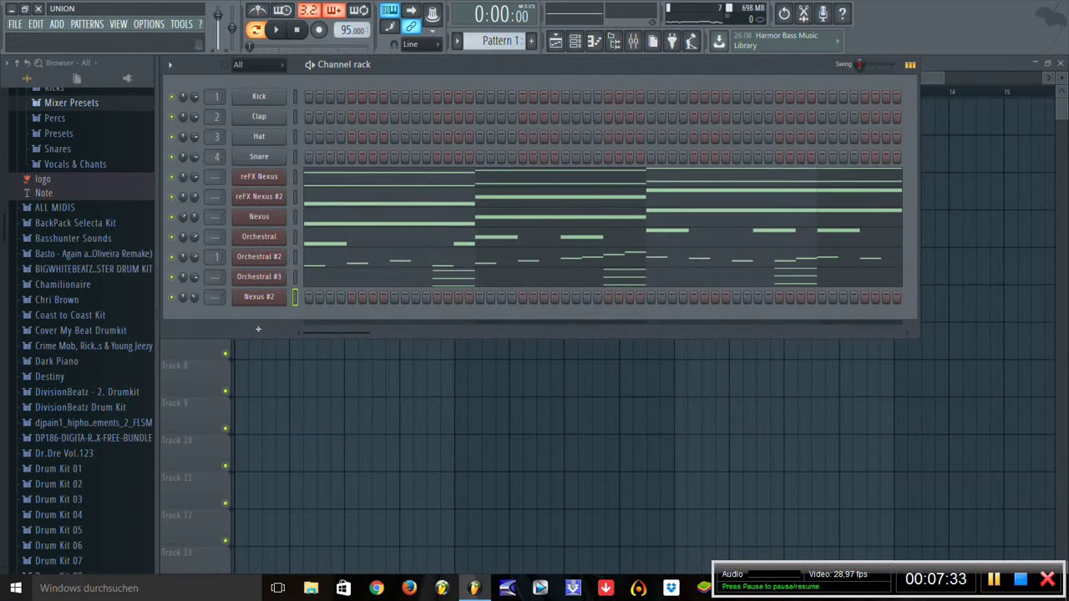
# Step: Draw short once-per-beat notes for Nexus #2: four G4 in bar 1, four A4 in bar 2 and eight B4 in bars 3–4
pyautogui.rightClick(259, 296)
pyautogui.click(315, 298)
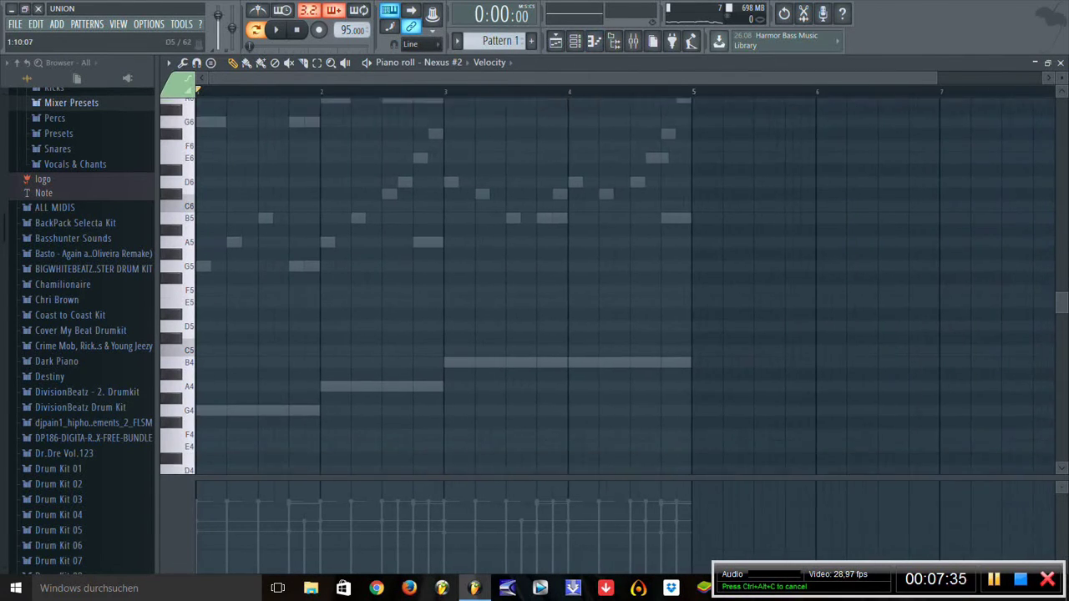
pyautogui.press('space')
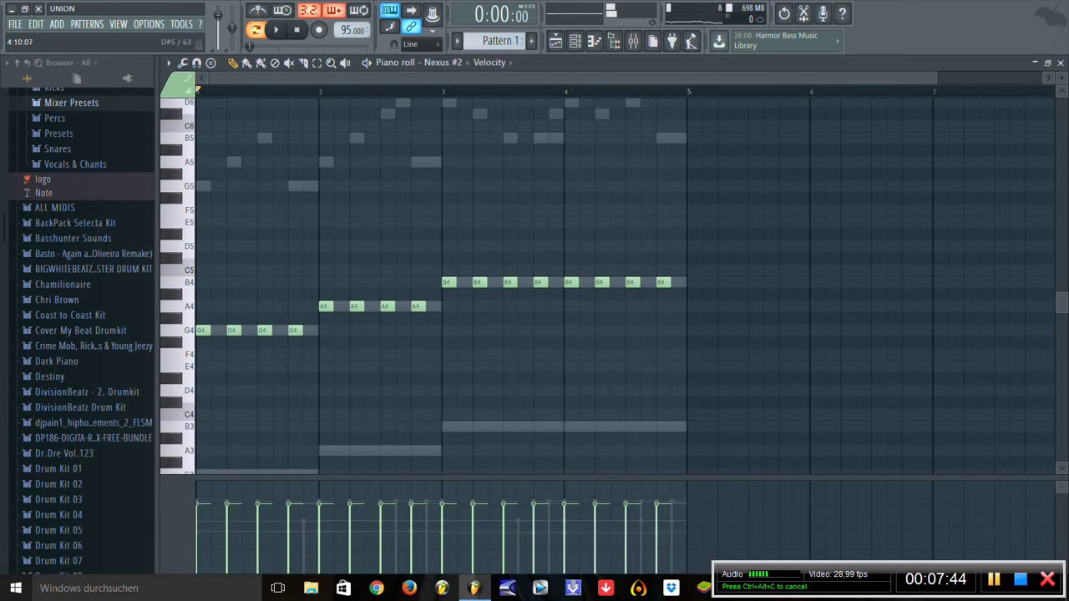
# Step: Audition Dance Leads presets in Nexus #2 from LD Dancecore 2 through LD Exploration of Space
pyautogui.press('F6')
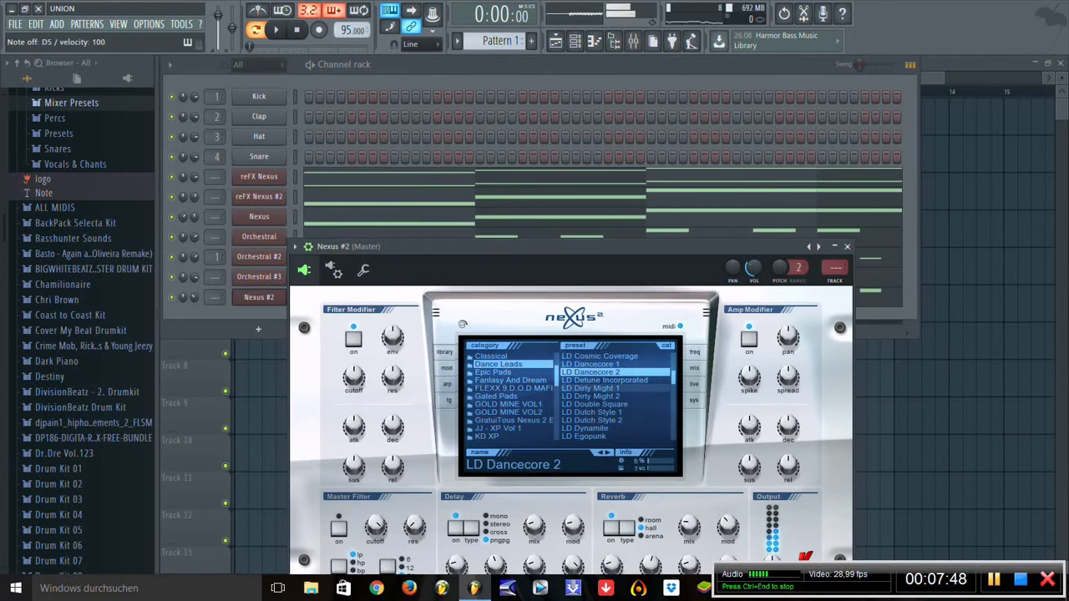
pyautogui.press('Down')
pyautogui.press('Down')
pyautogui.press('Down')
pyautogui.press('Down')
pyautogui.press('Down')
pyautogui.press('Down')
pyautogui.press('Down')
pyautogui.press('Down')
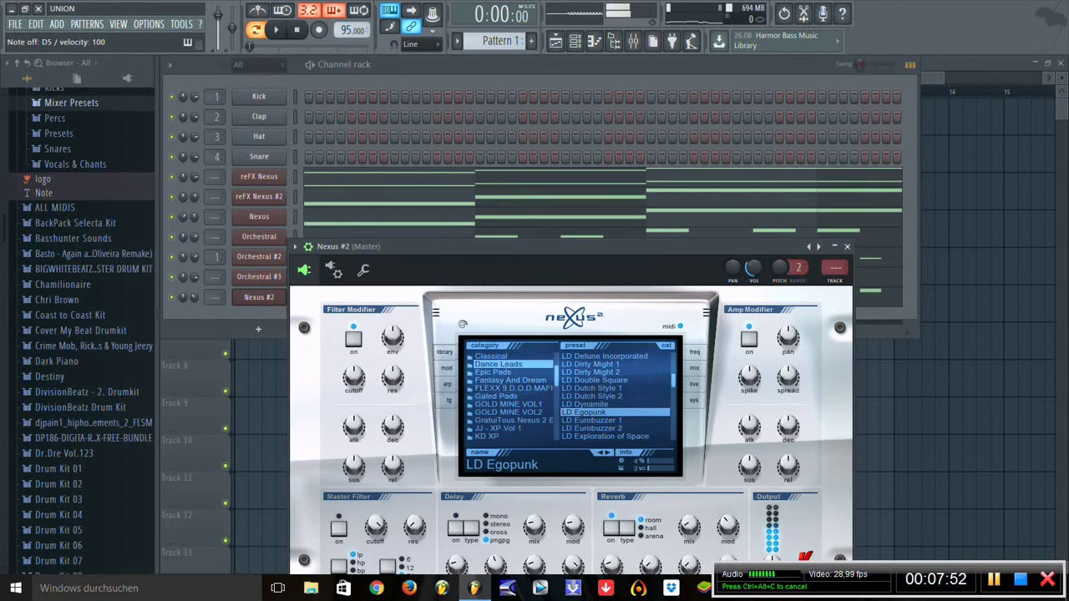
pyautogui.press('Down')
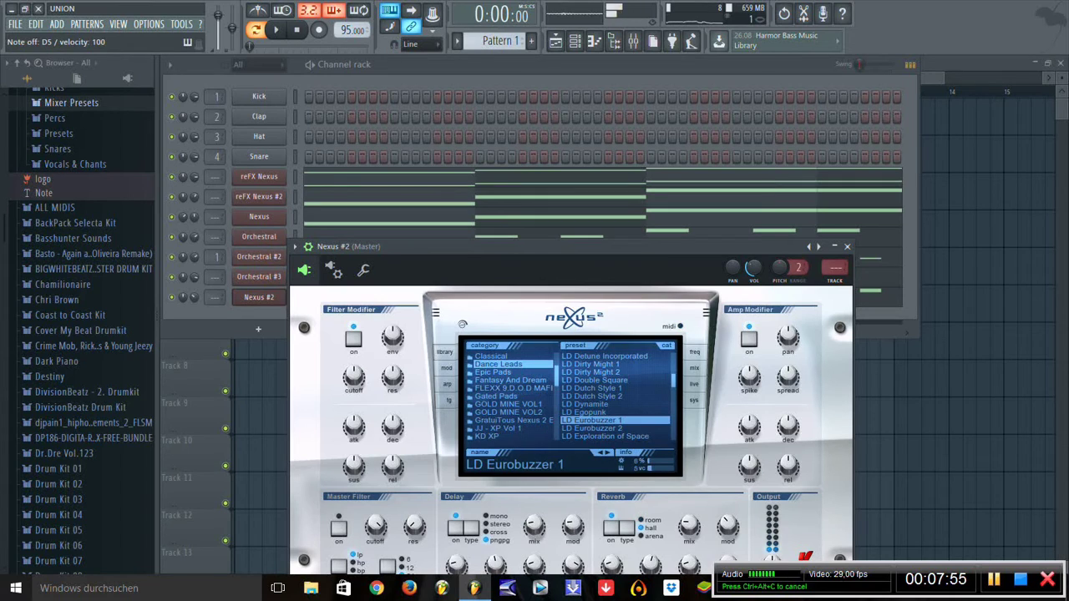
pyautogui.scroll(-1, 616, 396)
pyautogui.press('Down')
pyautogui.press('Down')
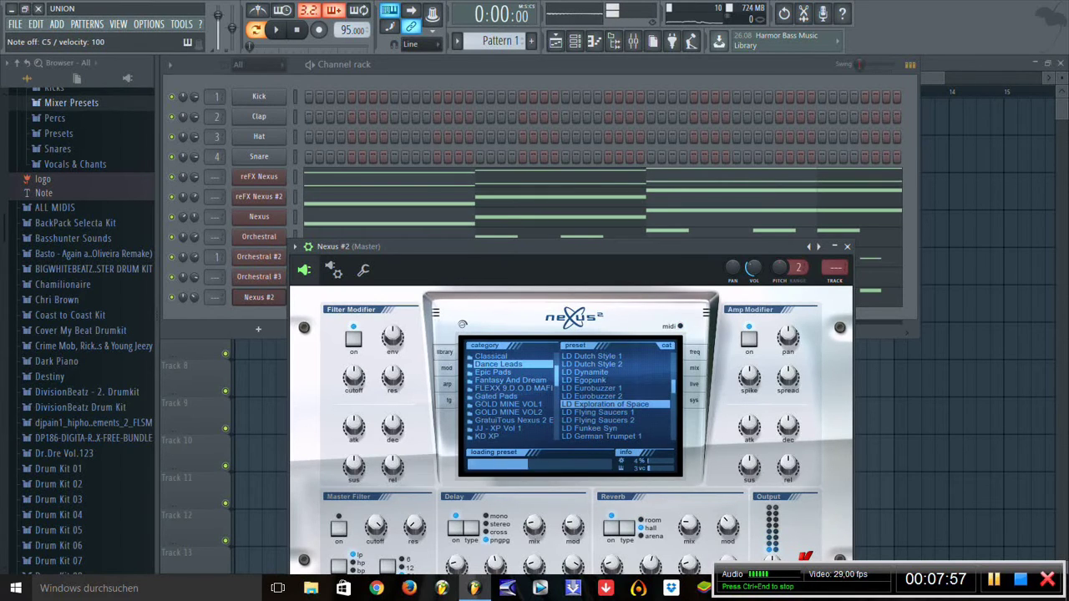
# Step: Try presets from Single Layer Leads in Nexus #2 and load LD Classic JP Leader 1
pyautogui.scroll(-2, 505, 420)
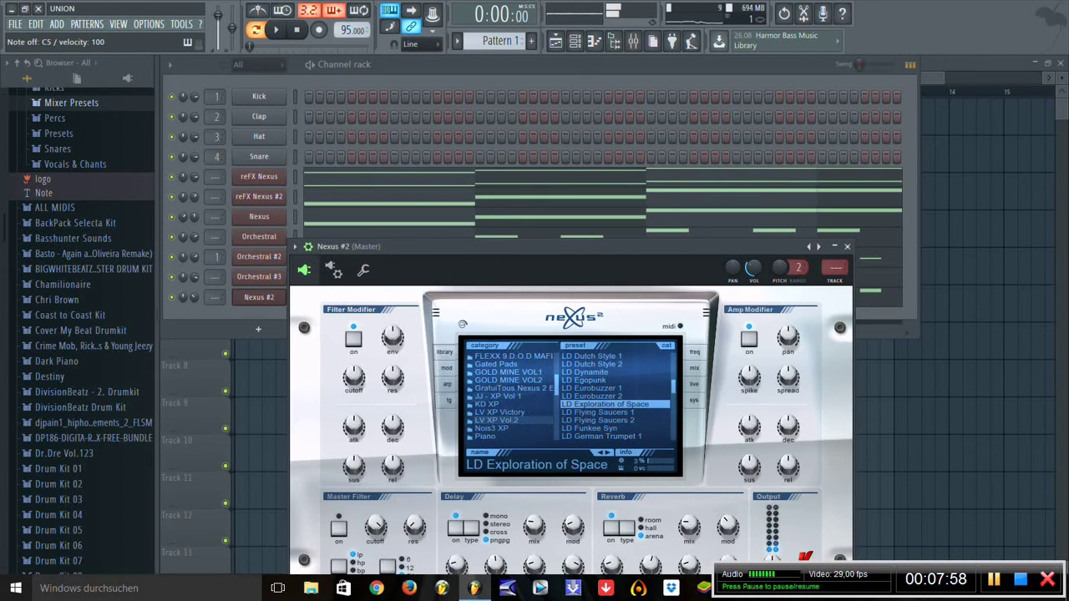
pyautogui.click(499, 412)
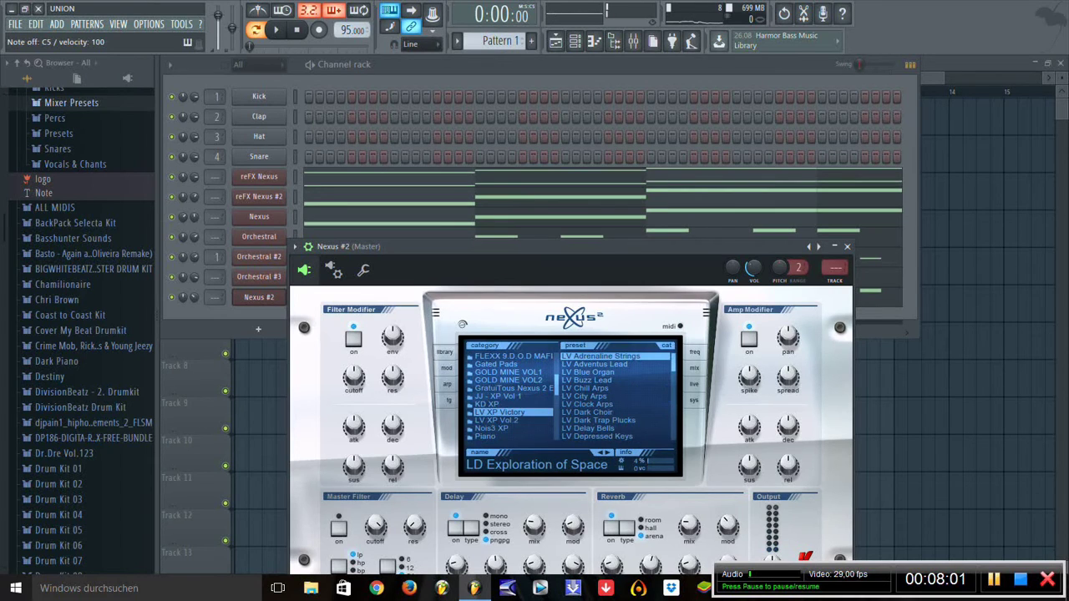
pyautogui.scroll(-3, 505, 412)
pyautogui.click(509, 404)
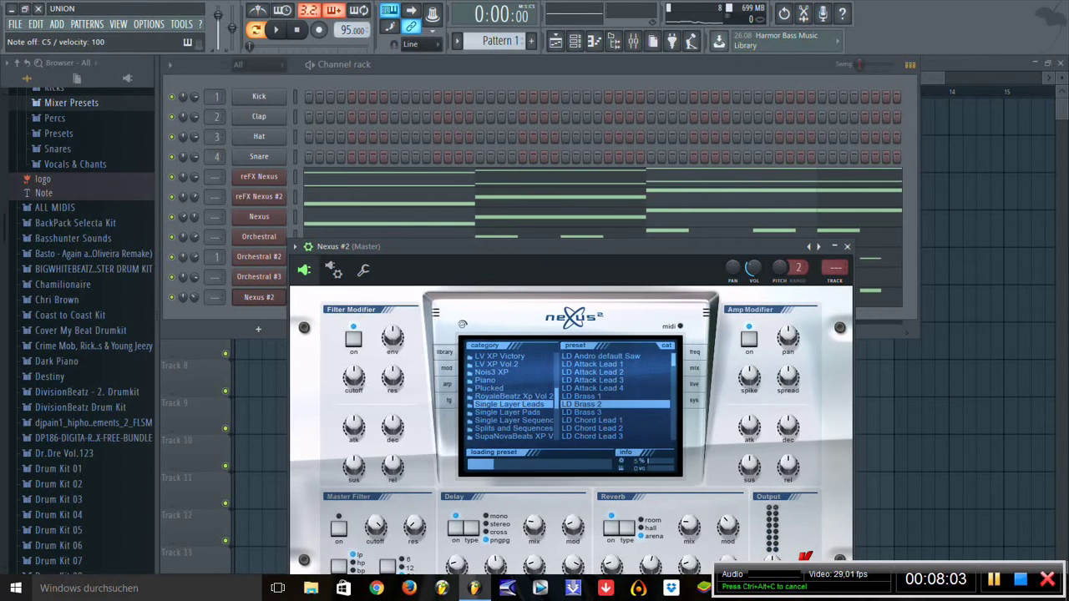
pyautogui.click(592, 364)
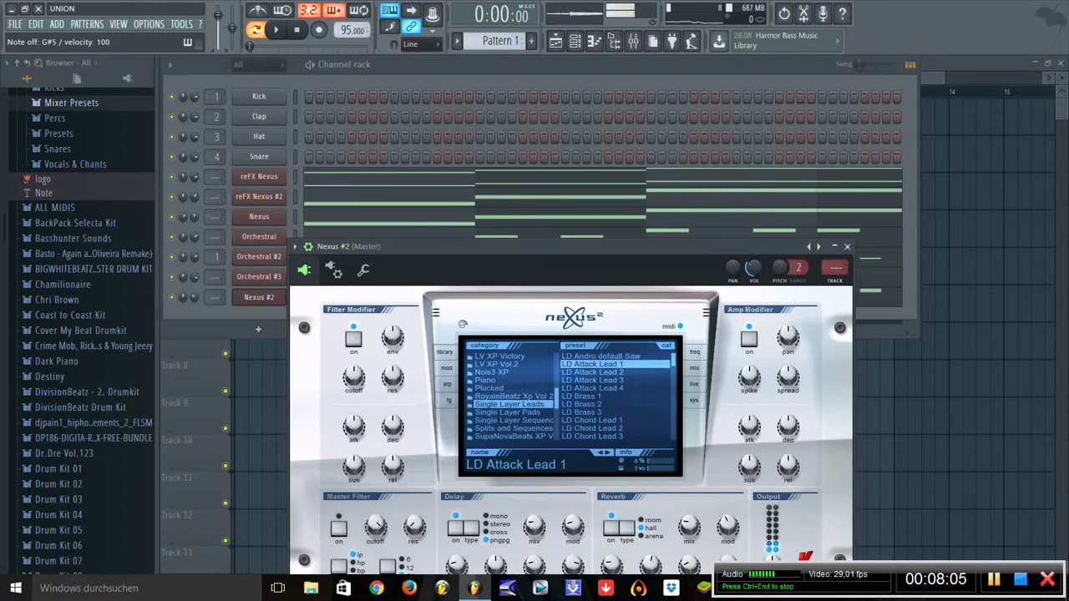
pyautogui.click(592, 421)
pyautogui.scroll(-2, 592, 401)
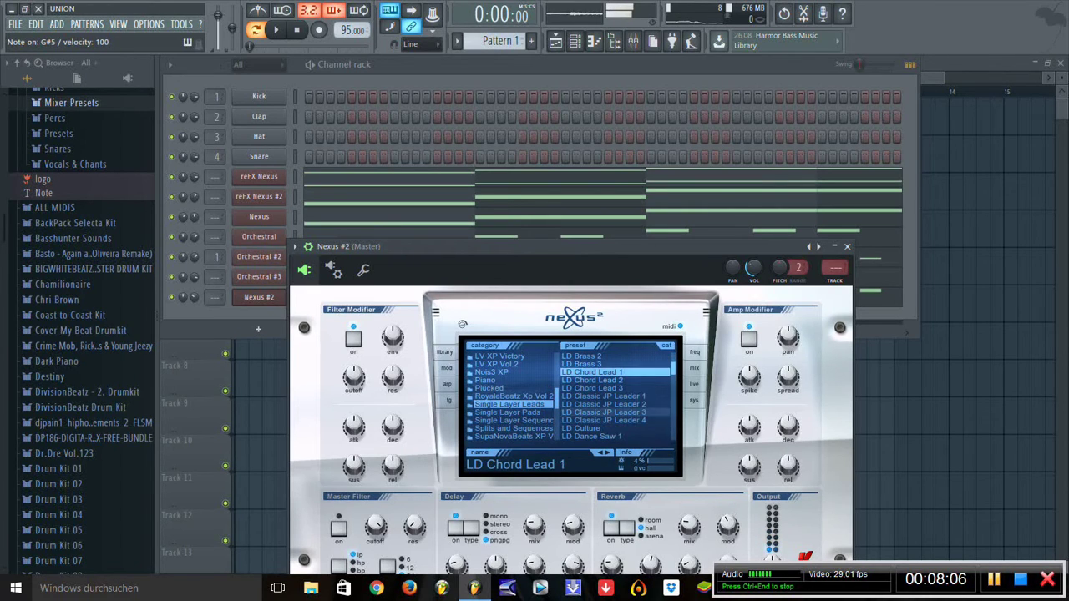
pyautogui.click(603, 396)
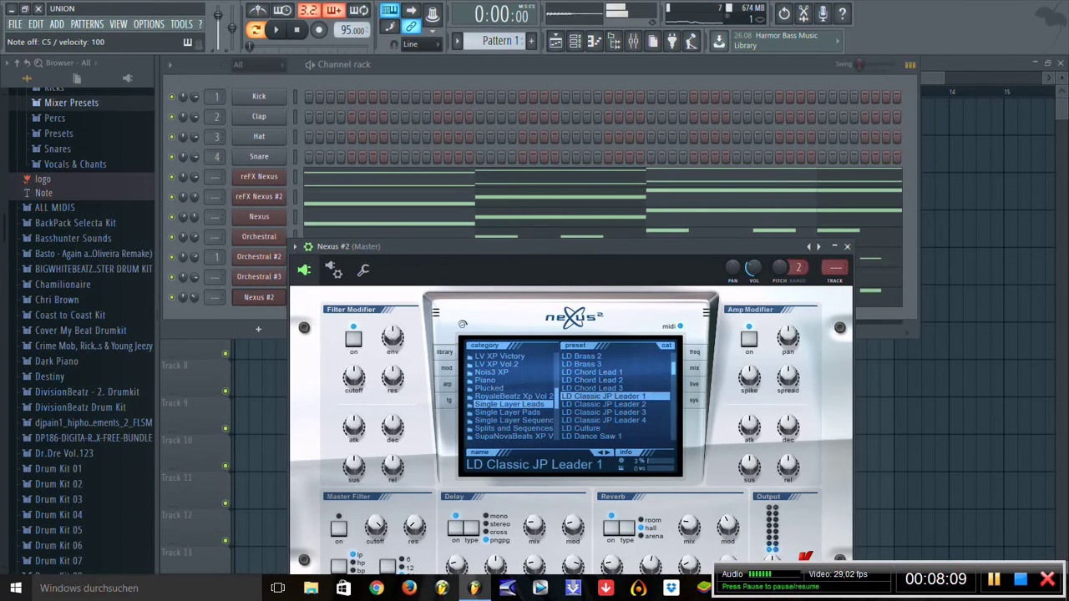
pyautogui.press('Escape')
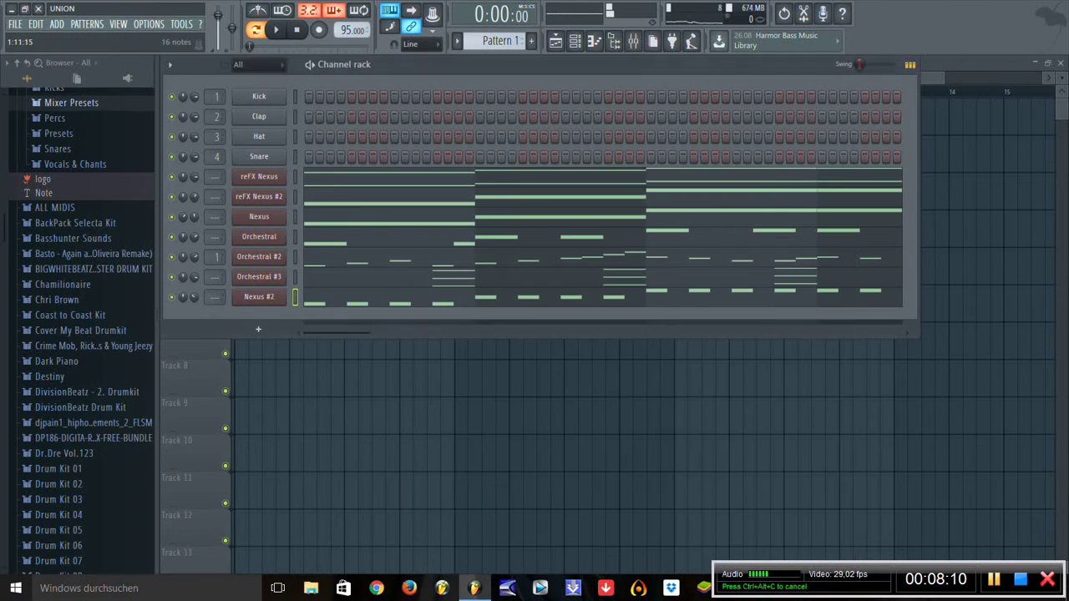
# Step: Play Pattern 1 and shorten all Nexus #2 notes to one step each in the piano roll
pyautogui.press('F7')
pyautogui.press('space')
pyautogui.hotkey('ctrl', 'a')
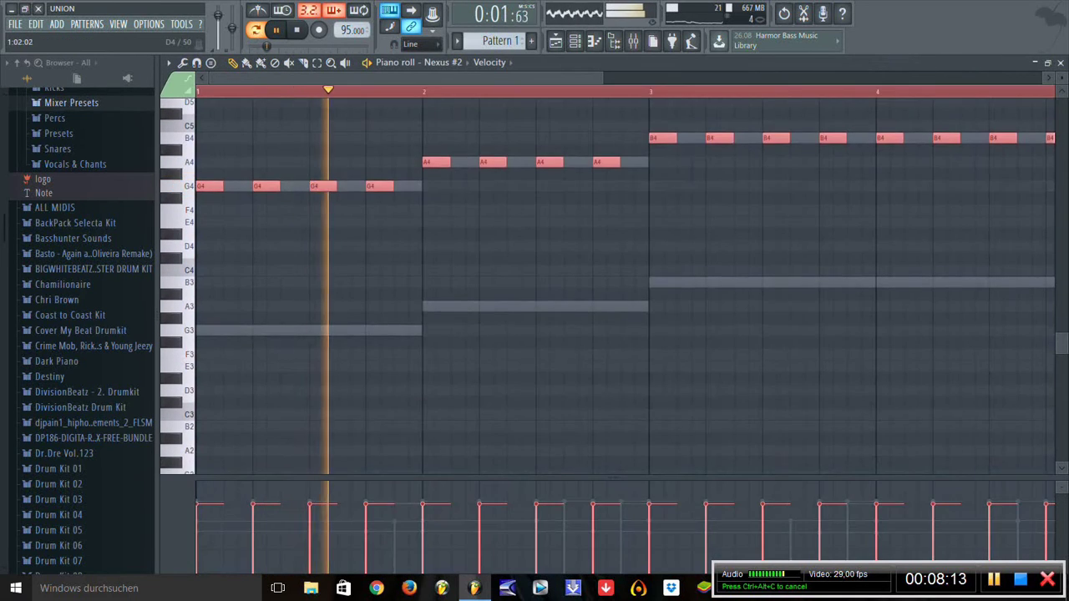
pyautogui.press('pageup')
pyautogui.press('pageup')
pyautogui.press('pageup')
pyautogui.press('pageup')
pyautogui.press('pageup')
pyautogui.press('pageup')
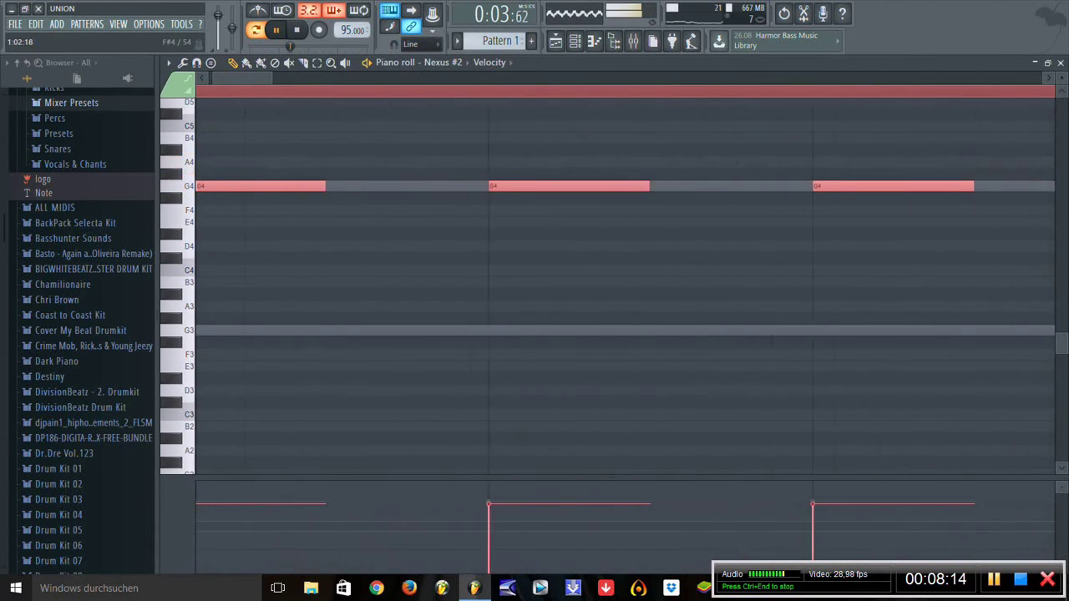
pyautogui.press('pagedown')
pyautogui.press('pagedown')
pyautogui.press('pagedown')
pyautogui.press('pagedown')
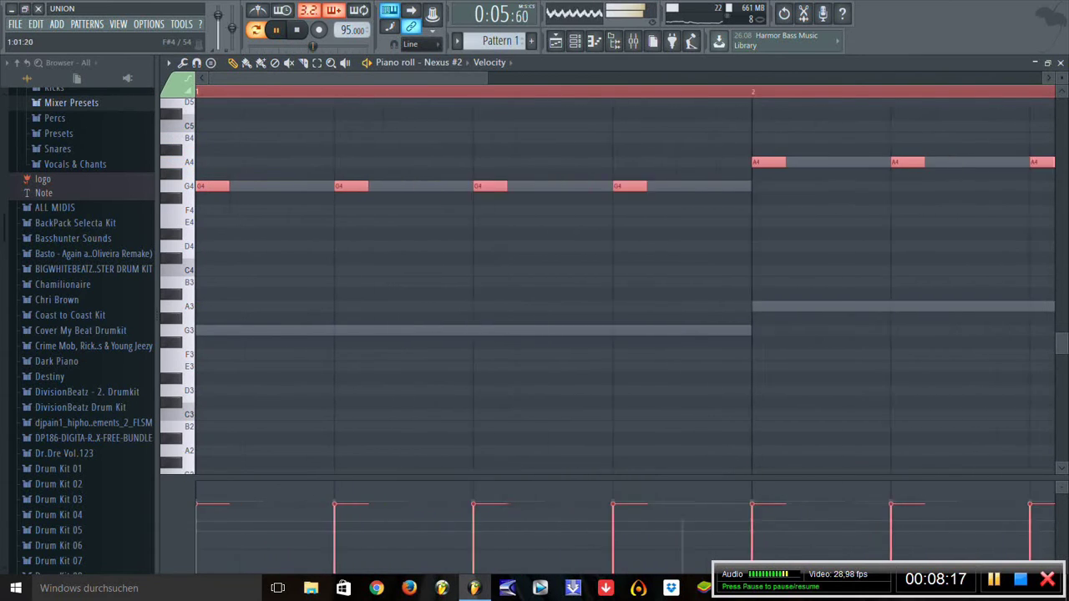
# Step: Duplicate the Nexus #2 notes half a beat later so they repeat every half beat through bar 4, and listen to the result
pyautogui.press('space')
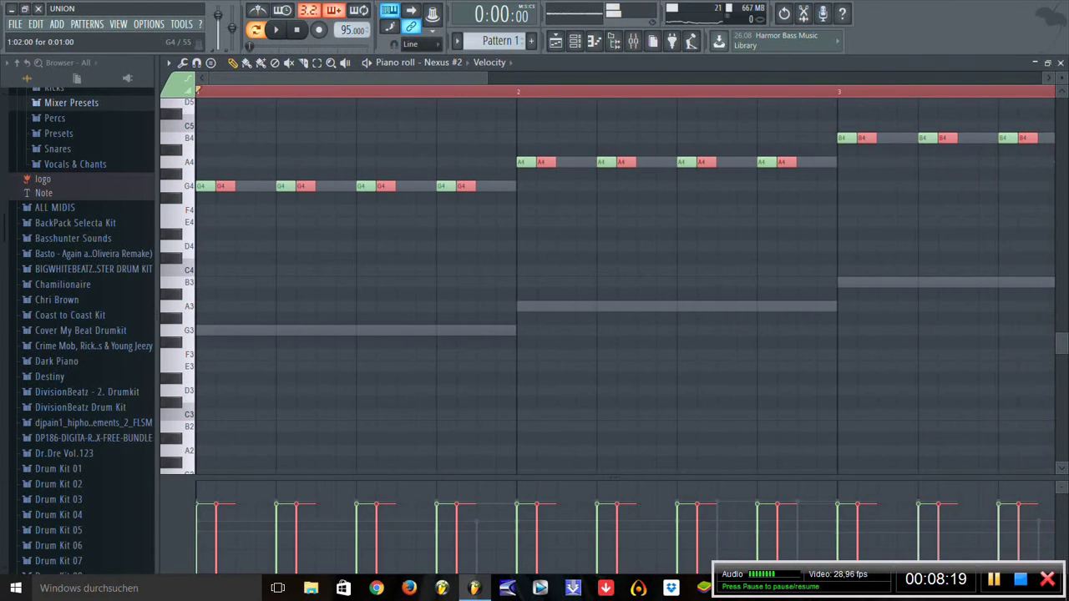
pyautogui.press('space')
pyautogui.press('pagedown')
pyautogui.press('pagedown')
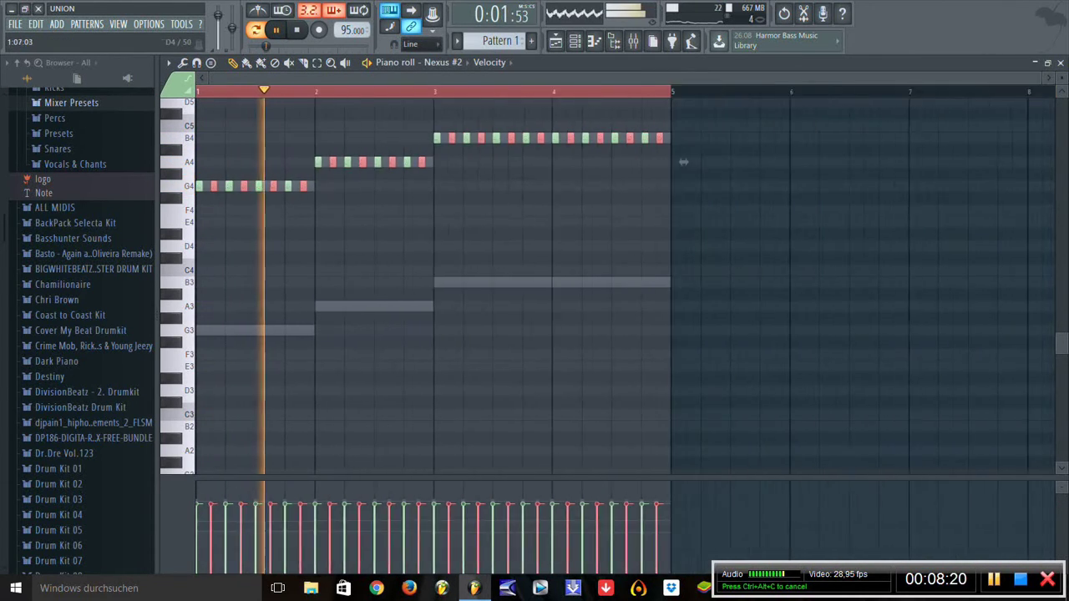
pyautogui.moveTo(683, 162); pyautogui.dragTo(638, 234)
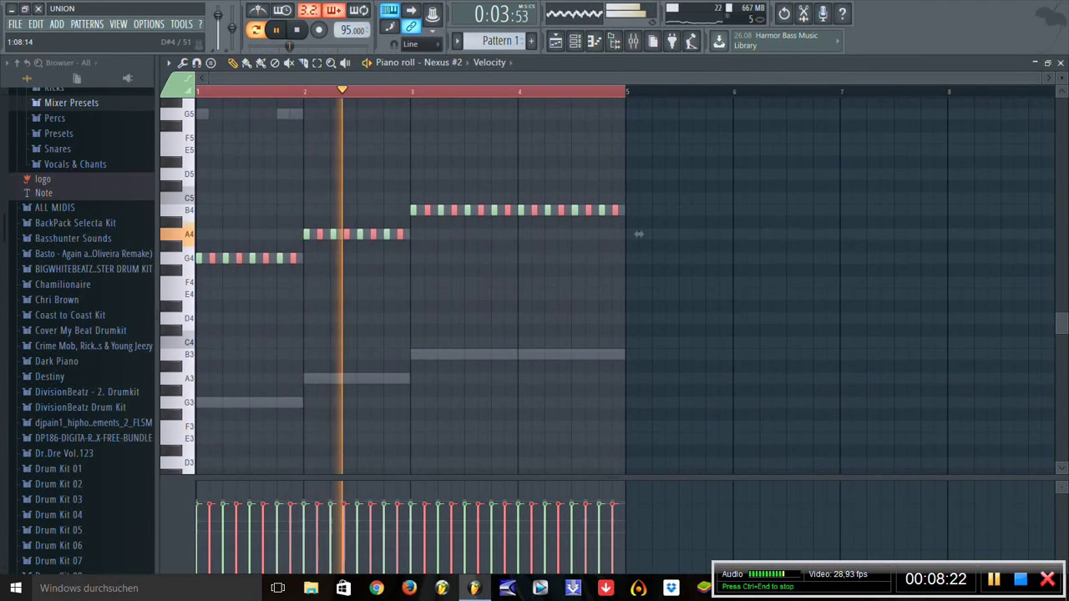
pyautogui.press('F6')
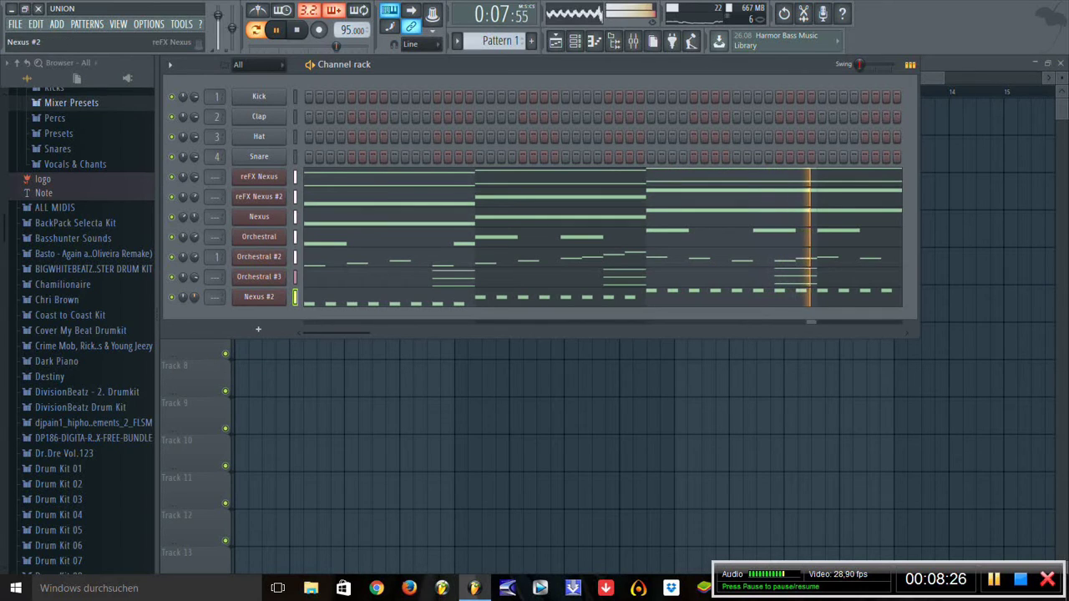
# Step: Copy the Nexus #2 notes from Pattern 1 into the same channel of Pattern 2 and check them in the piano roll
pyautogui.rightClick(288, 288)
pyautogui.click(388, 310)
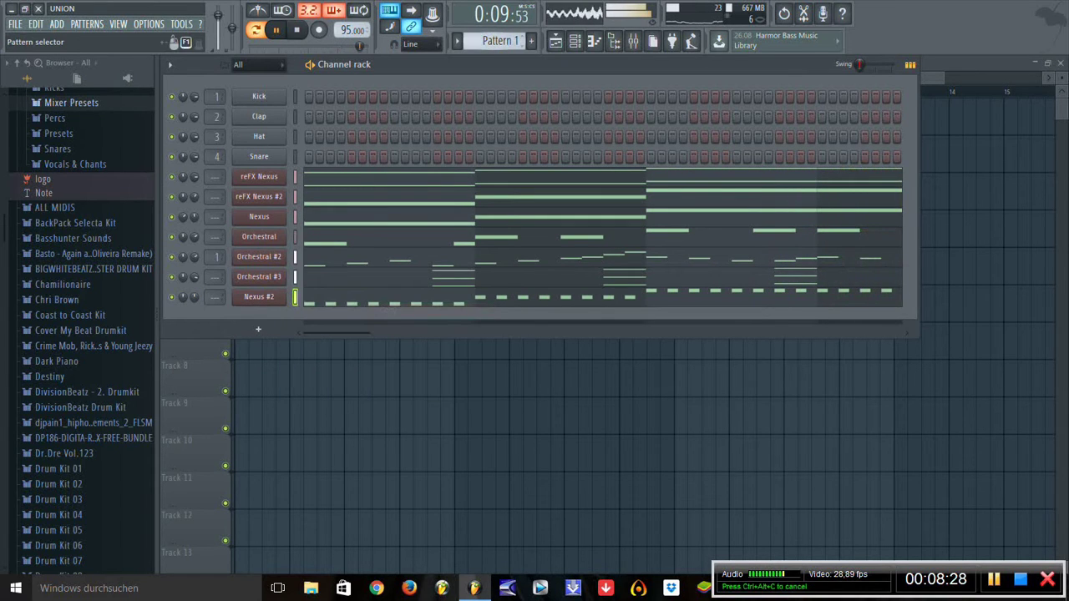
pyautogui.scroll(-1, 500, 40)
pyautogui.rightClick(288, 292)
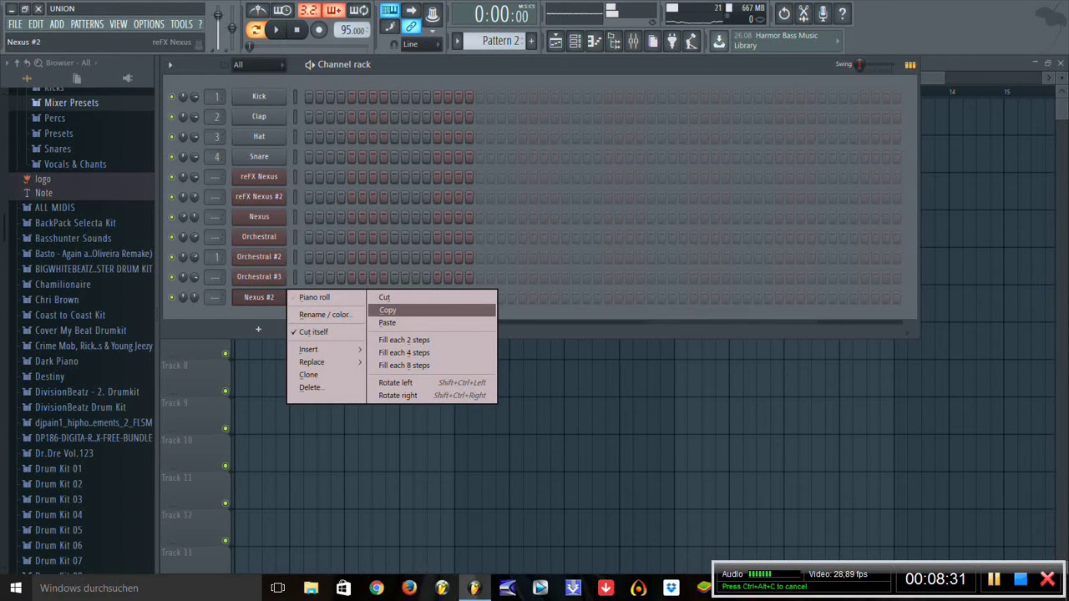
pyautogui.click(389, 320)
pyautogui.press('F6')
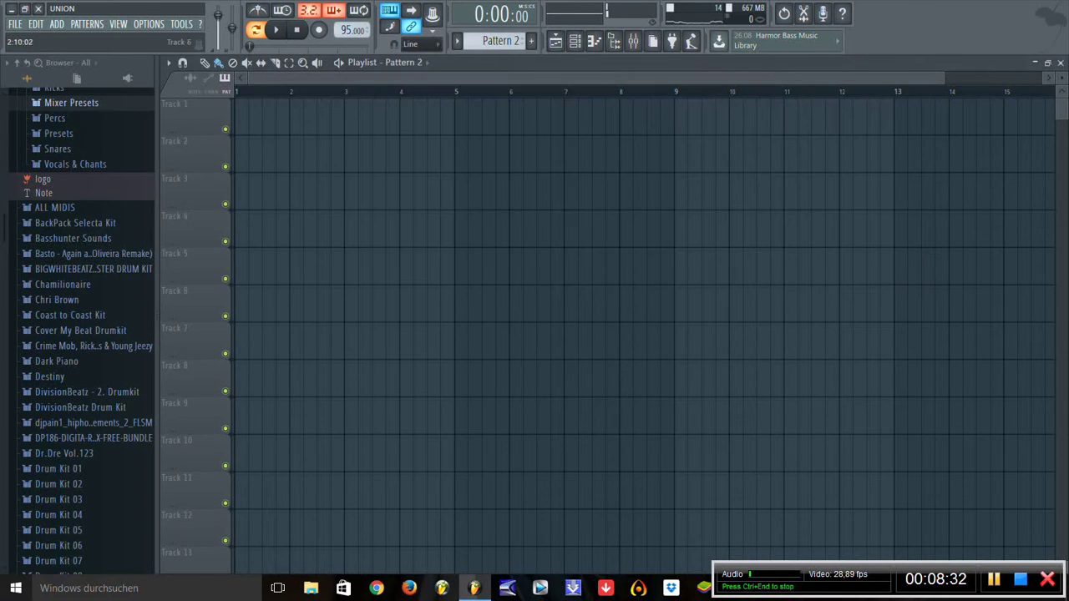
pyautogui.moveTo(499, 40); pyautogui.dragTo(247, 104)
pyautogui.press('F7')
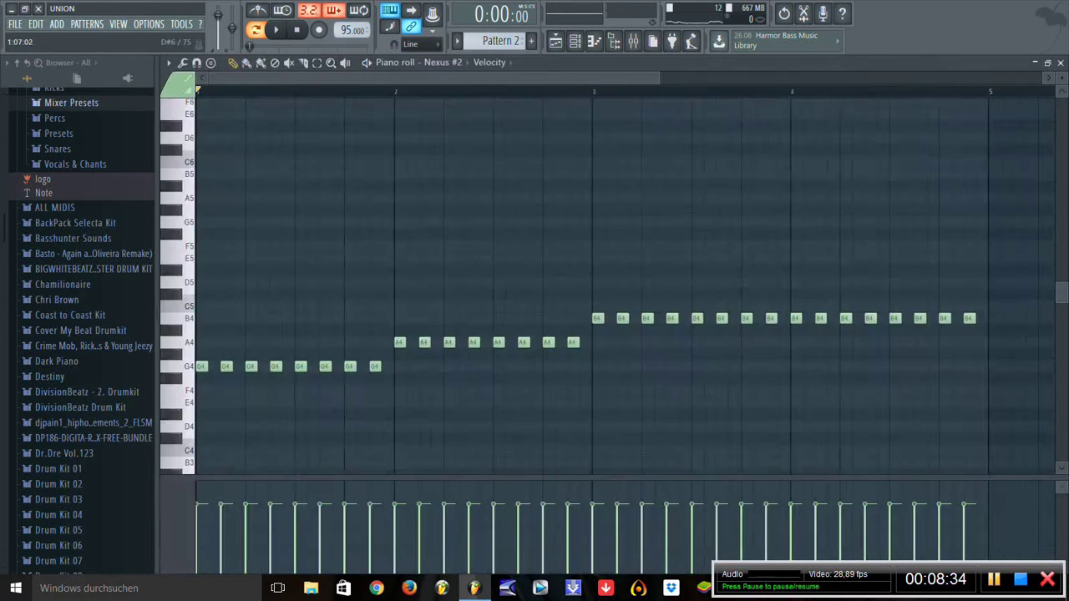
# Step: Route the Nexus #2 channel to mixer track 2
pyautogui.press('F6')
pyautogui.click(259, 297)
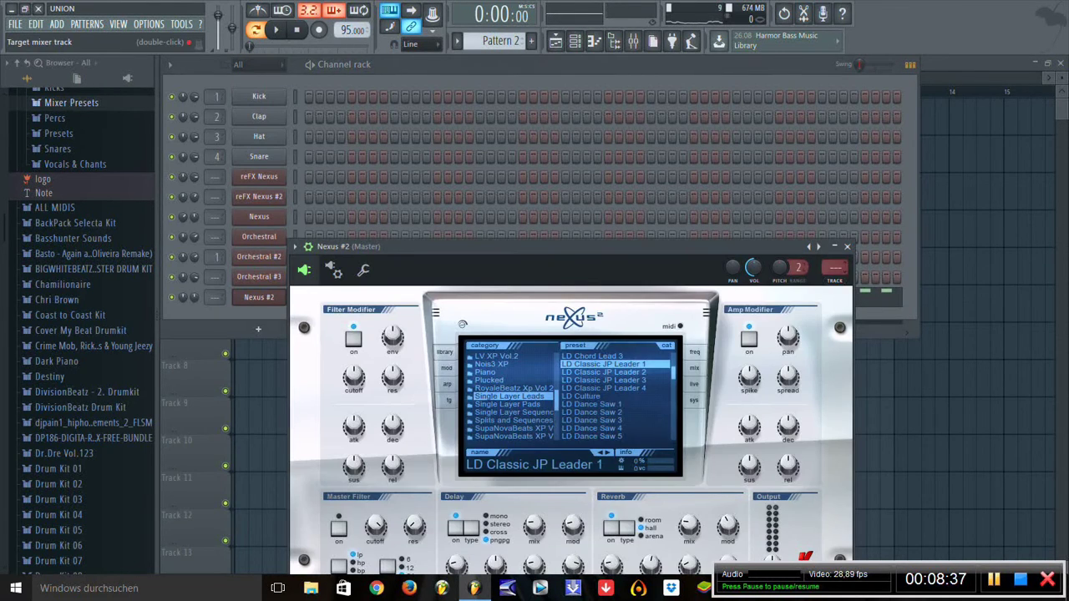
pyautogui.press('F9')
pyautogui.hotkey('ctrl', 'l')
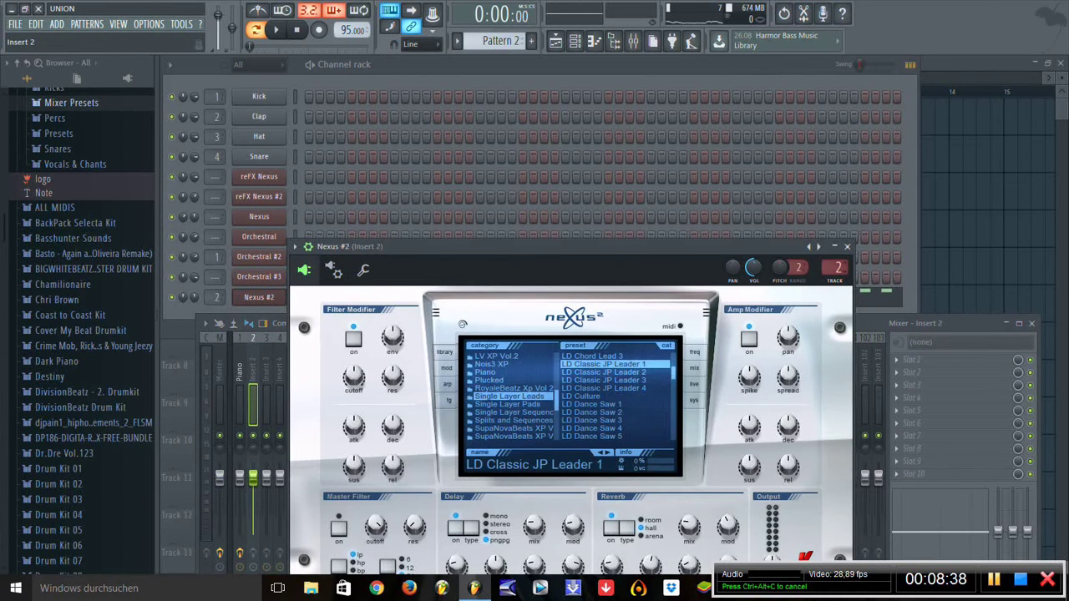
# Step: Load the Filter Synth mixer preset from the synth presets folder onto mixer track 2
pyautogui.click(71, 102)
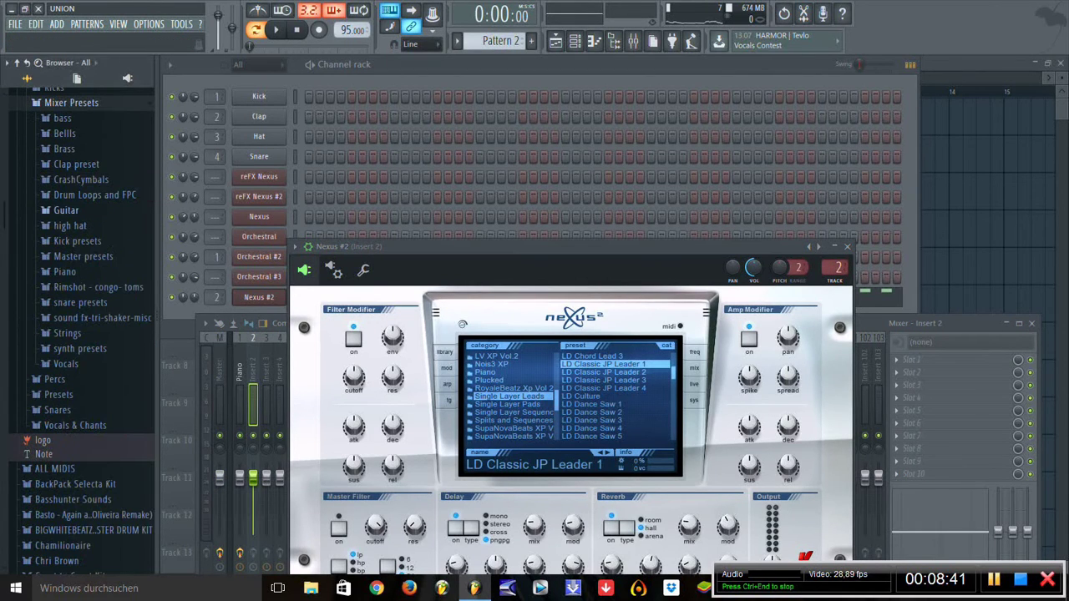
pyautogui.click(80, 348)
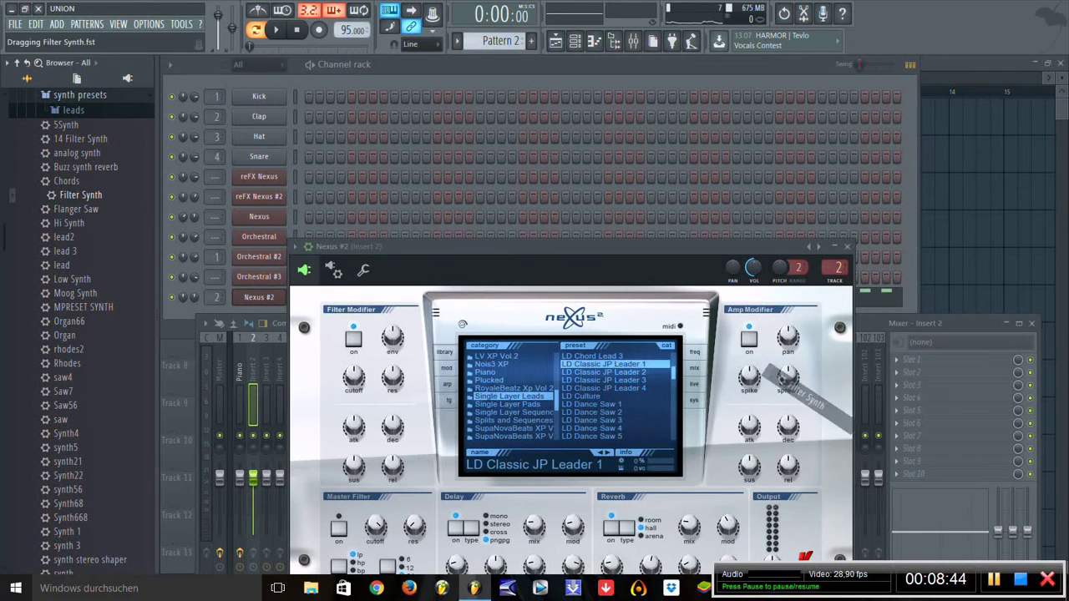
pyautogui.moveTo(789, 386); pyautogui.dragTo(960, 387)
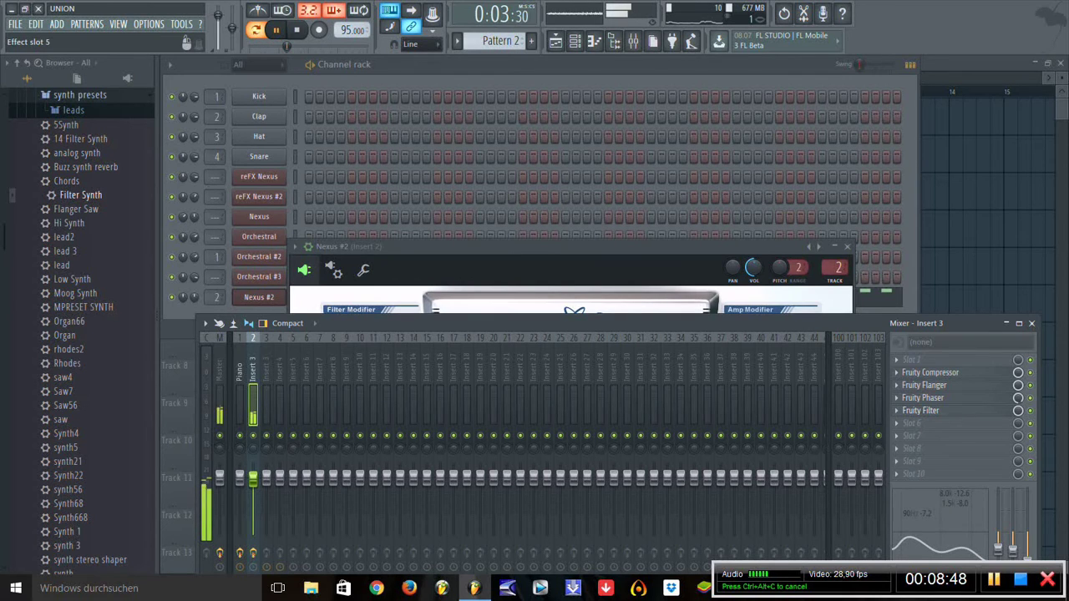
# Step: Remove Fruity Flanger and Fruity Phaser from effect slots 3 and 4 of the Nexus #2 mixer track
pyautogui.click(897, 385)
pyautogui.moveTo(918, 324)
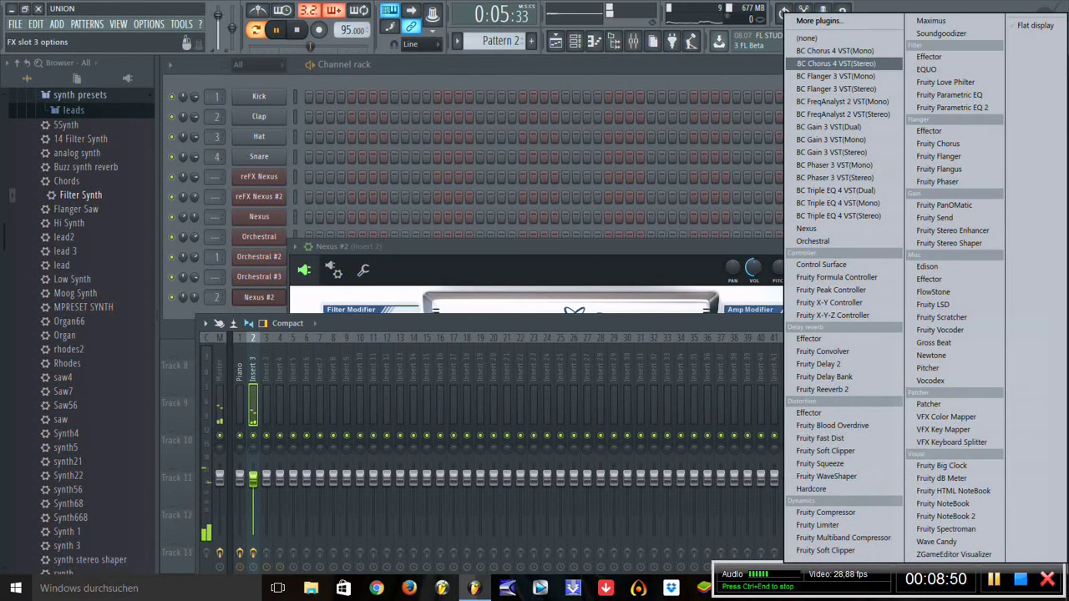
pyautogui.click(807, 37)
pyautogui.click(897, 397)
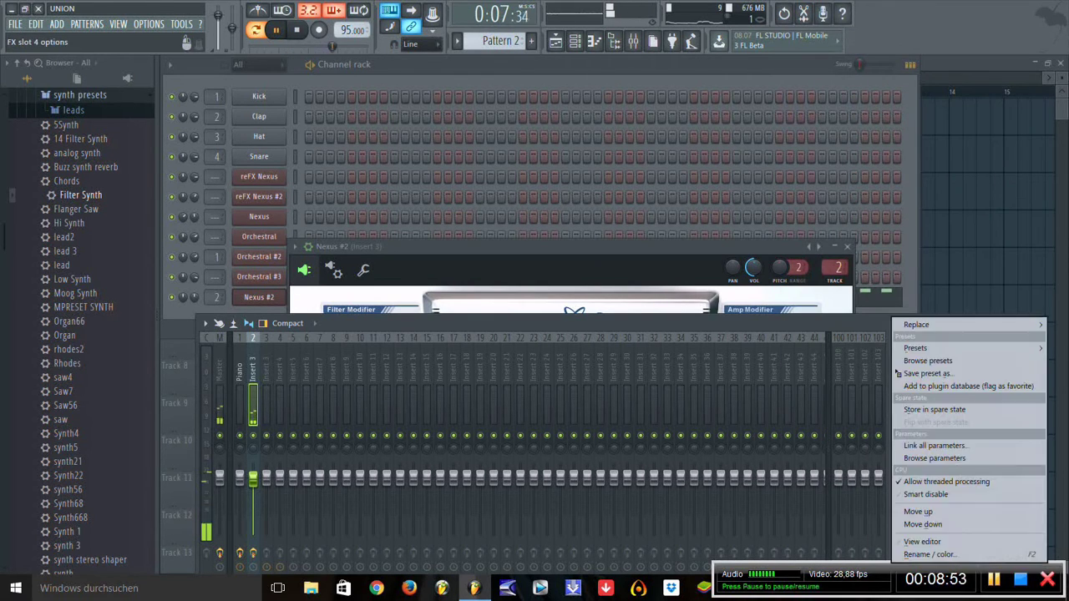
pyautogui.moveTo(919, 325)
pyautogui.click(807, 38)
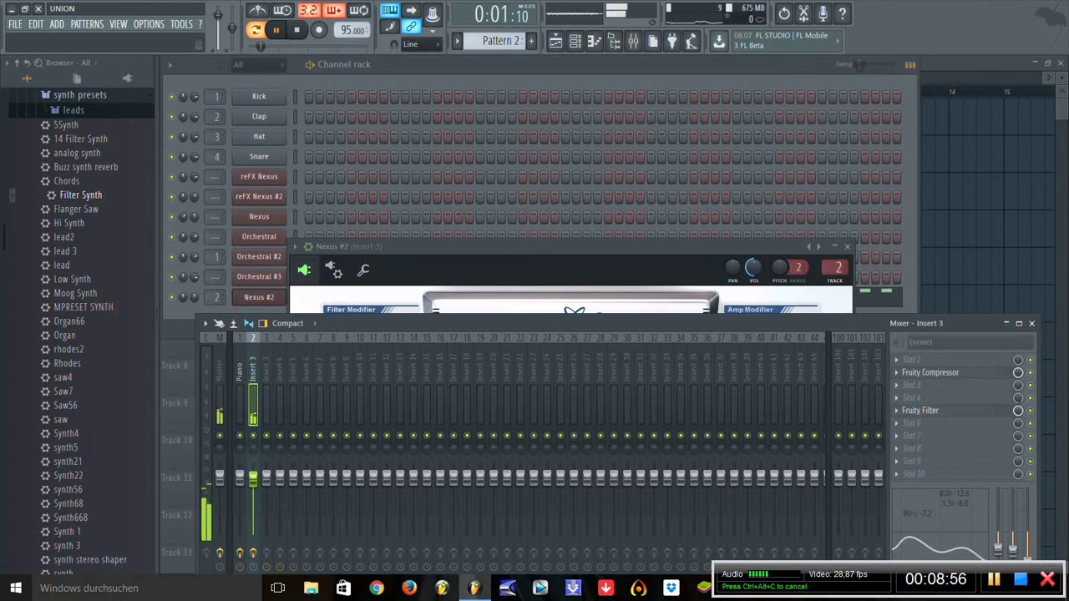
# Step: Collapse the Mixer Presets folder in the browser and stop playback
pyautogui.press('Left')
pyautogui.press('Up')
pyautogui.press('Up')
pyautogui.press('Up')
pyautogui.press('Up')
pyautogui.press('Up')
pyautogui.press('Up')
pyautogui.press('Up')
pyautogui.press('Up')
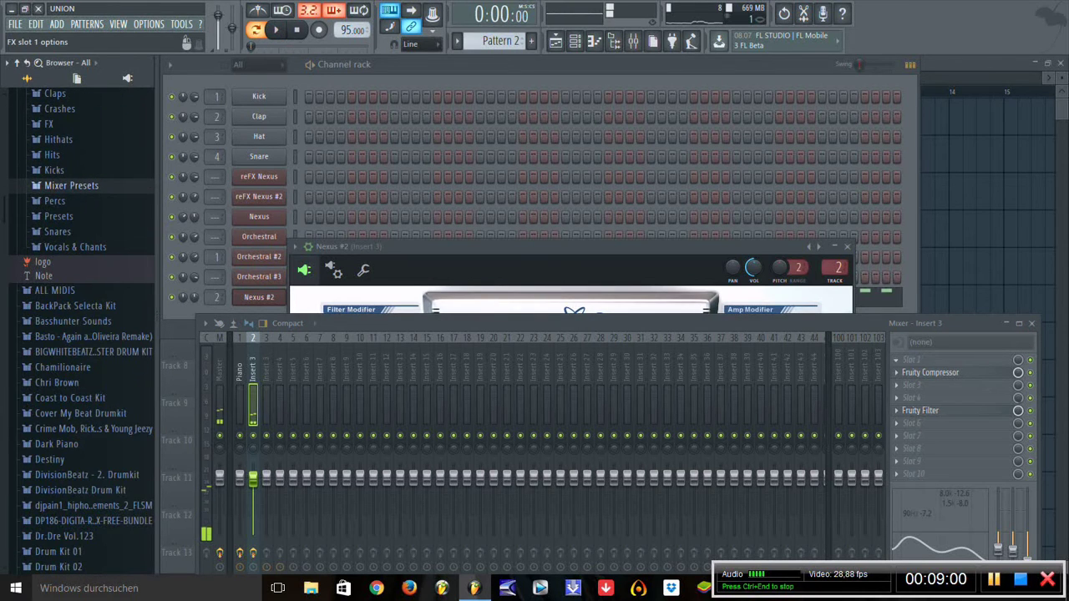
# Step: Load Gross Beat into effect slot 1 of mixer track 2
pyautogui.click(911, 361)
pyautogui.click(933, 342)
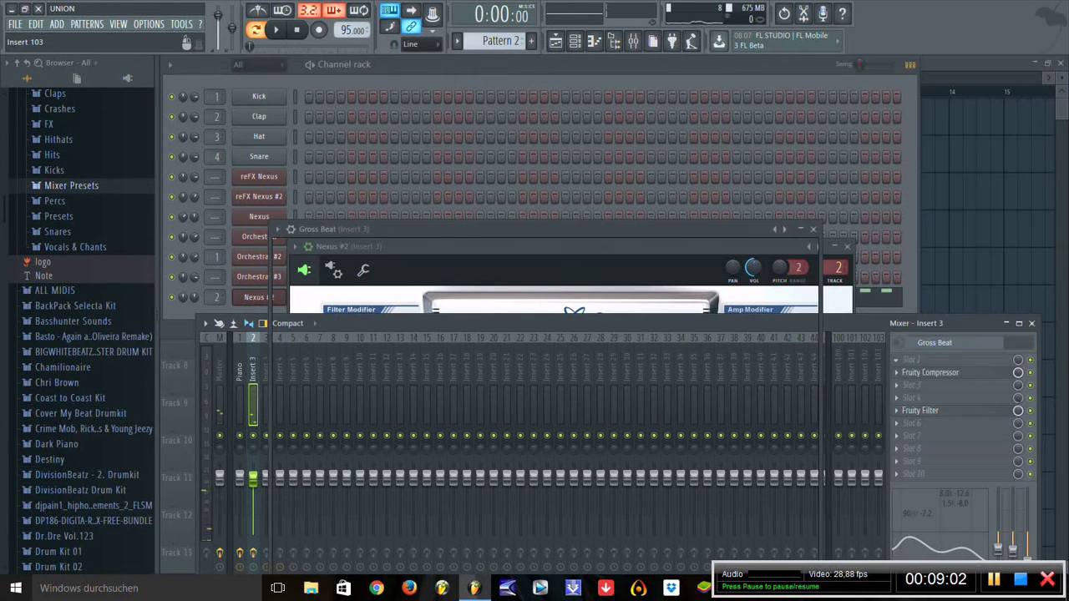
# Step: Audition Gross Beat's Complex time presets, including Complex 8, Complex 7 and Complex 11, with Pattern 2 playing
pyautogui.press('Down')
pyautogui.press('Down')
pyautogui.press('Down')
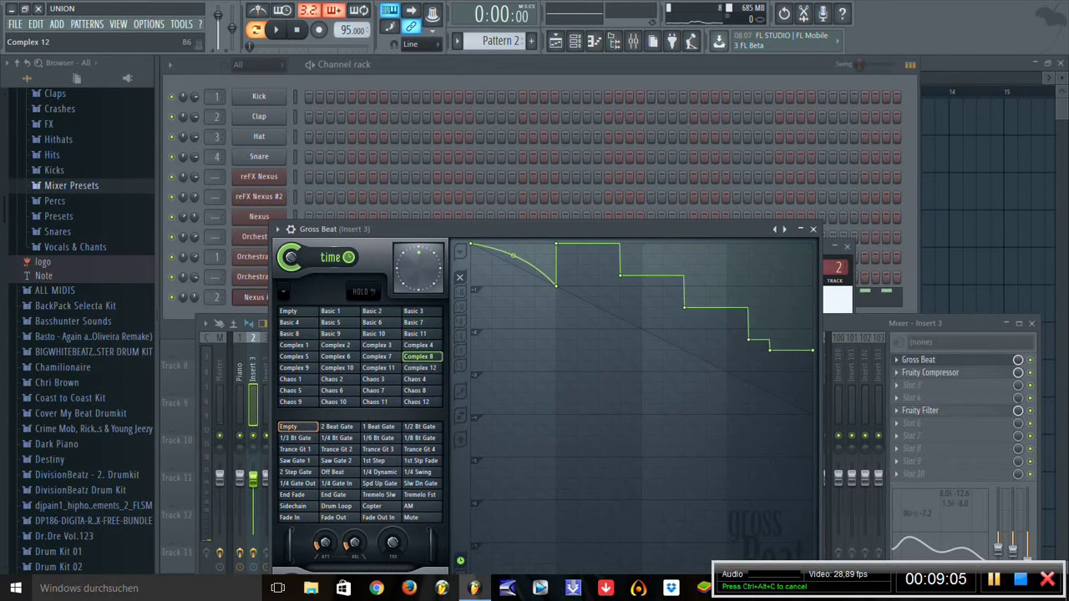
pyautogui.press('Down')
pyautogui.press('Down')
pyautogui.press('Down')
pyautogui.press('Down')
pyautogui.press('Down')
pyautogui.press('Down')
pyautogui.press('Down')
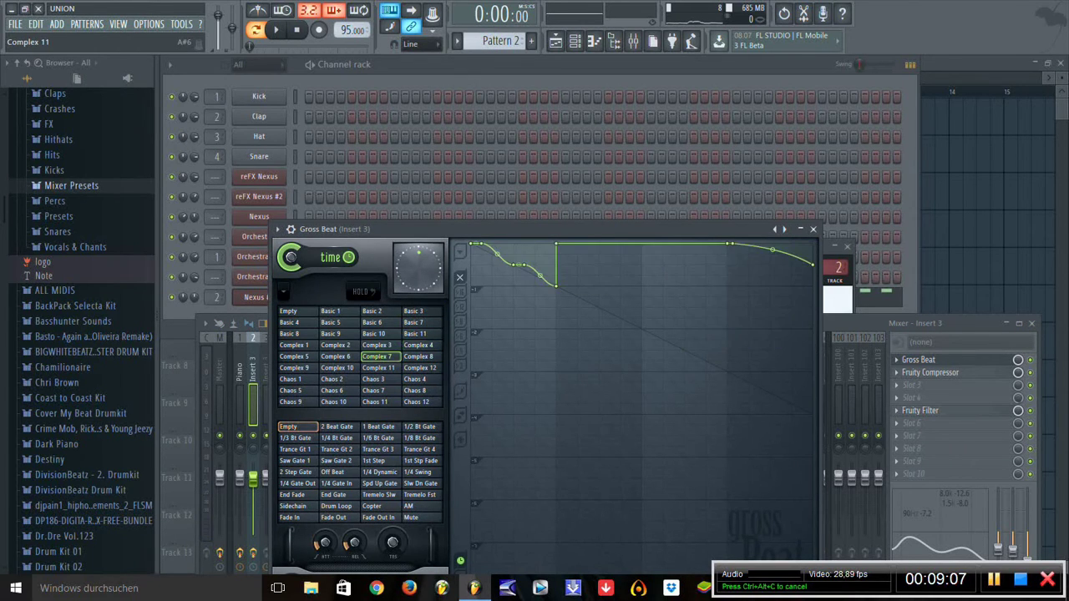
pyautogui.press('space')
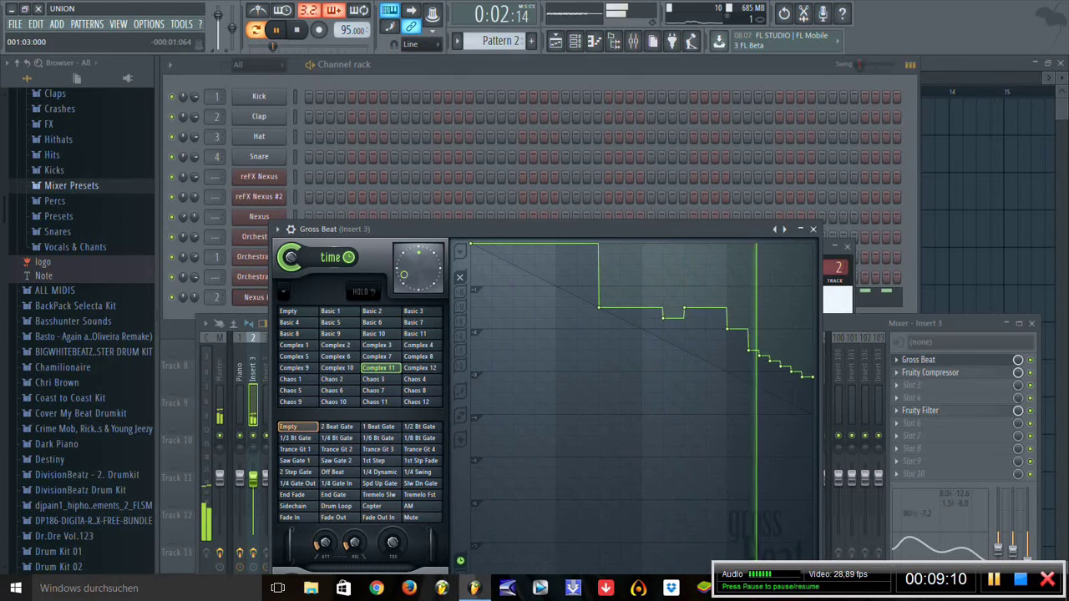
pyautogui.press('space')
# Step: Audition the Chaos 3 and Chaos 1 time presets during playback
pyautogui.press('Down')
pyautogui.press('Down')
pyautogui.press('Down')
pyautogui.press('Down')
pyautogui.press('space')
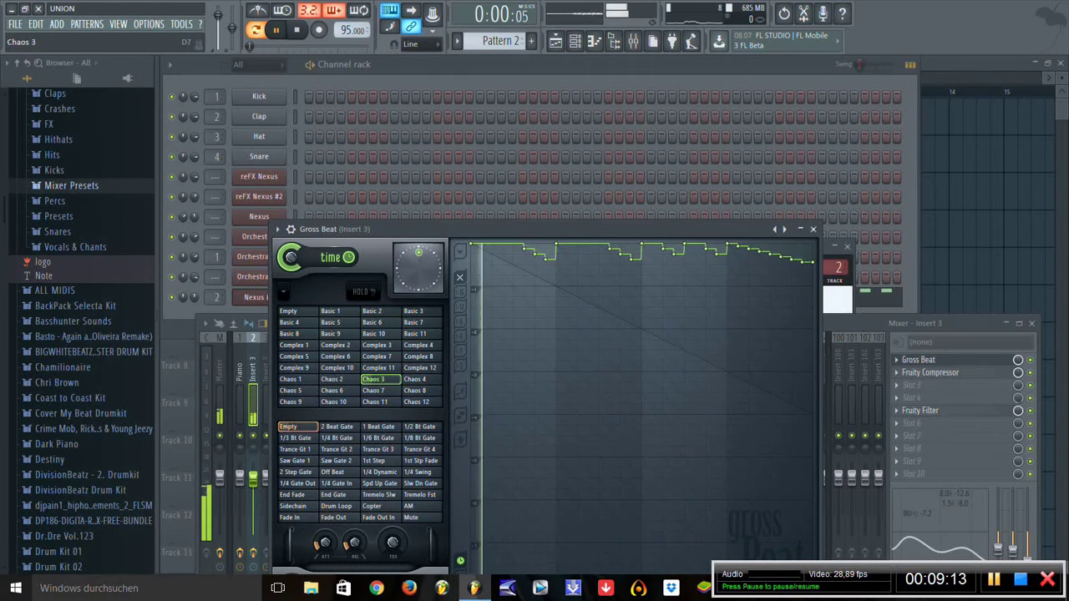
pyautogui.press('Up')
pyautogui.press('Up')
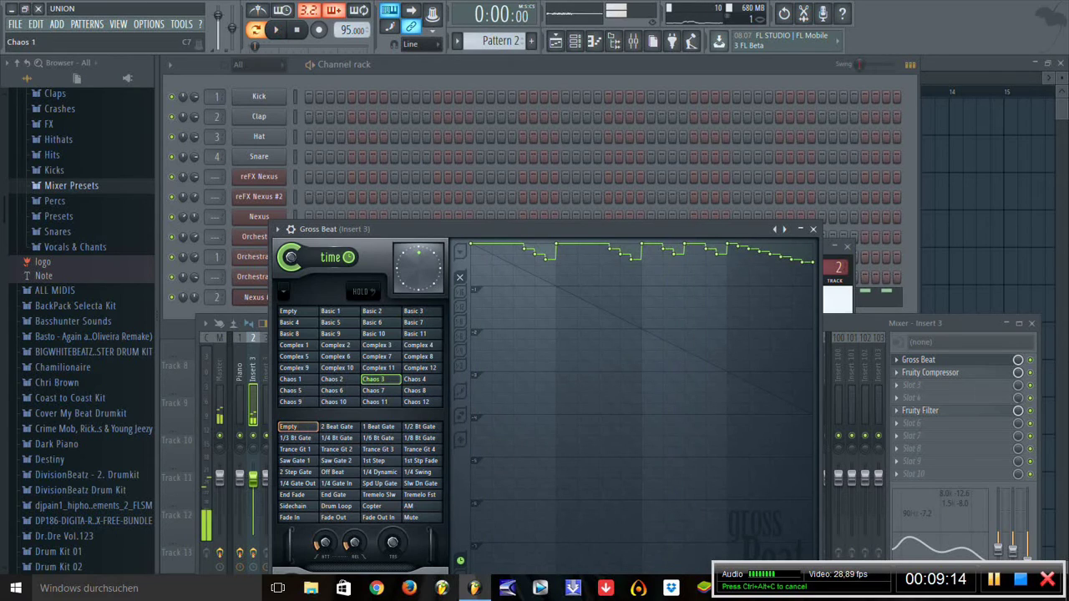
pyautogui.press('space')
pyautogui.press('space')
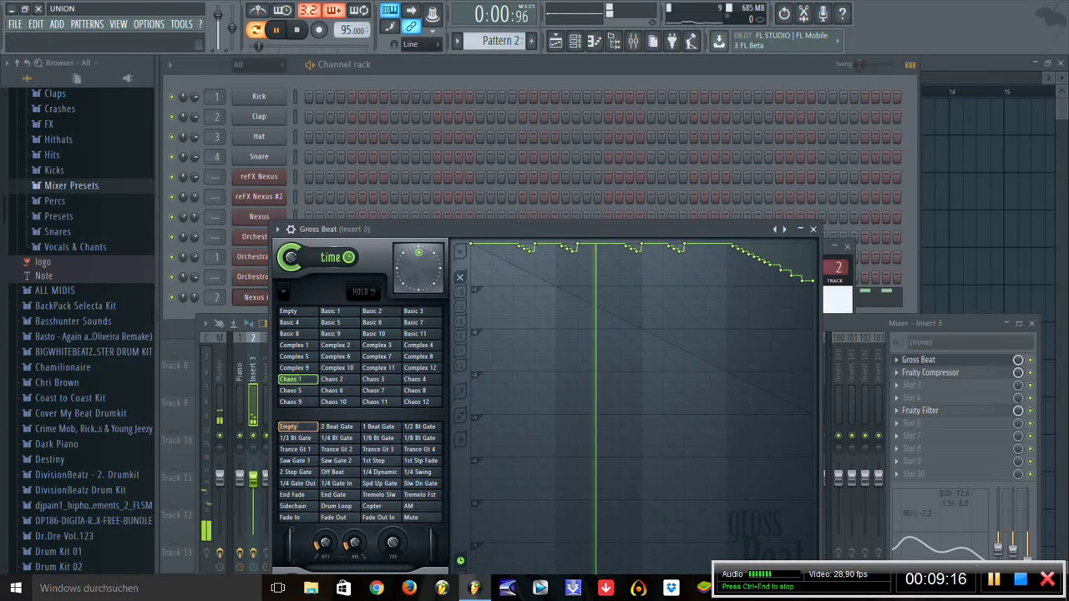
# Step: Try further Chaos time presets, including Chaos 6 and Chaos 12, and stop playback
pyautogui.press('Down')
pyautogui.press('Down')
pyautogui.press('Down')
pyautogui.press('Down')
pyautogui.press('Down')
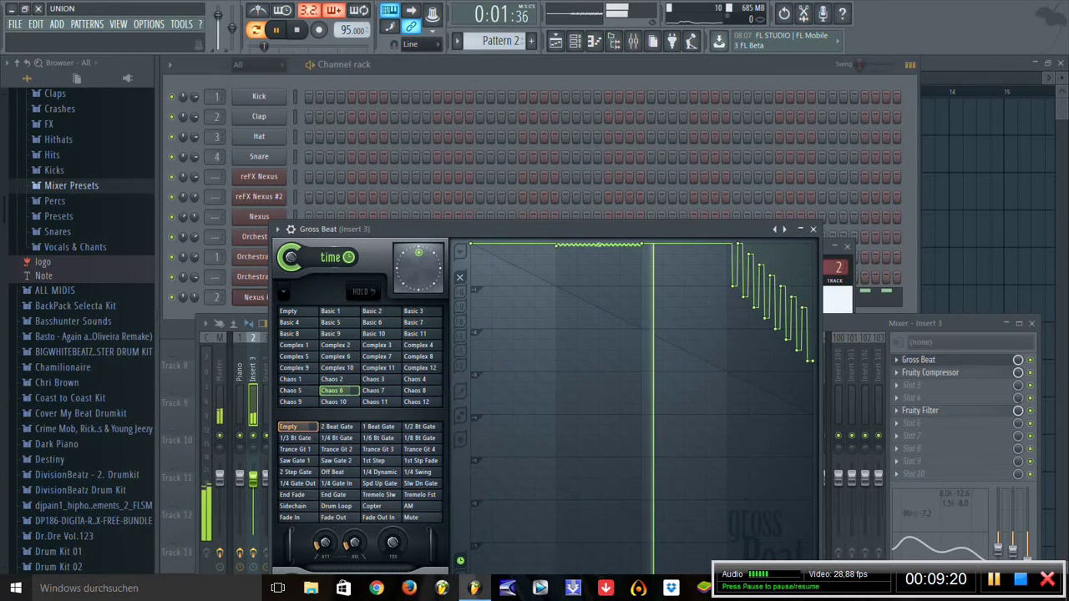
pyautogui.press('Up')
pyautogui.press('Up')
pyautogui.press('Up')
pyautogui.press('Up')
pyautogui.press('Up')
pyautogui.press('Up')
pyautogui.press('Up')
pyautogui.press('Up')
pyautogui.press('Up')
pyautogui.press('Up')
pyautogui.press('Up')
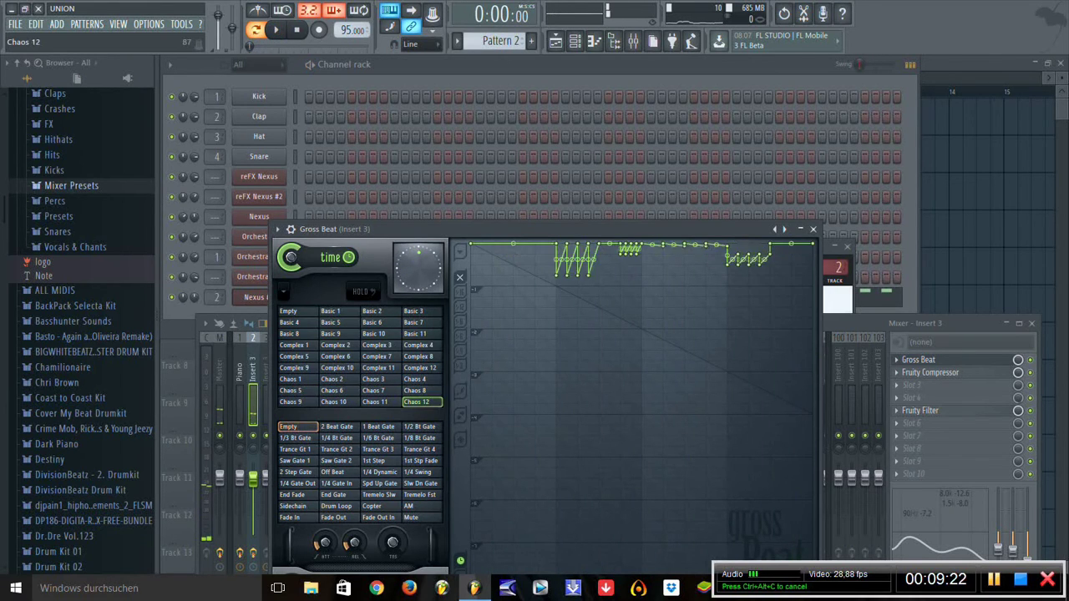
pyautogui.press('space')
# Step: Return to the Complex time presets and compare Complex 10, Complex 12 and Complex 11 in playback
pyautogui.press('Up')
pyautogui.press('Up')
pyautogui.press('Up')
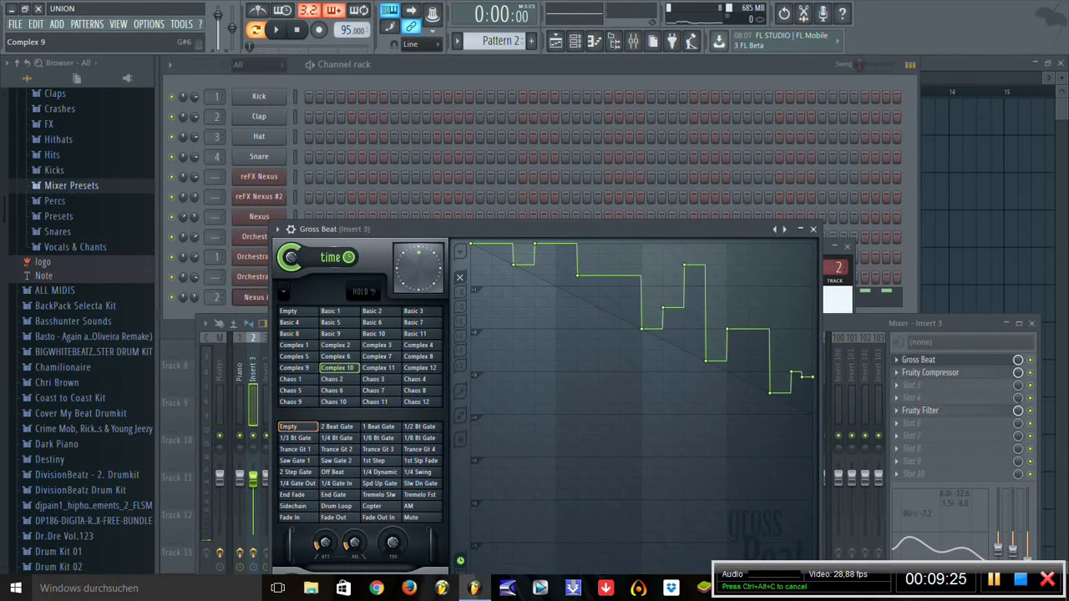
pyautogui.press('Down')
pyautogui.press('Down')
pyautogui.press('Down')
pyautogui.press('Down')
pyautogui.press('Down')
pyautogui.press('Down')
pyautogui.press('Down')
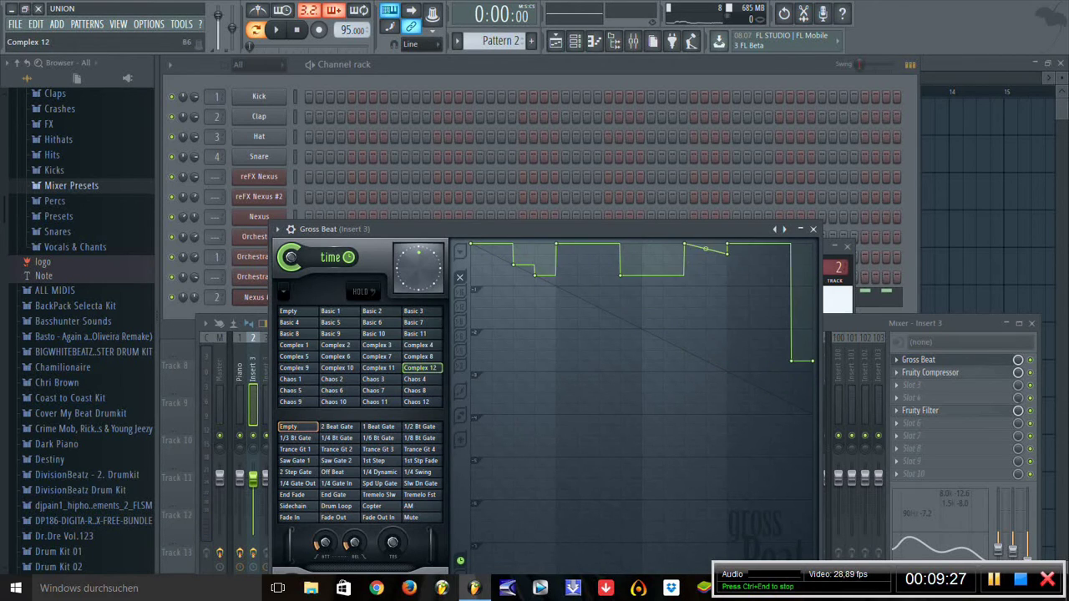
pyautogui.press('space')
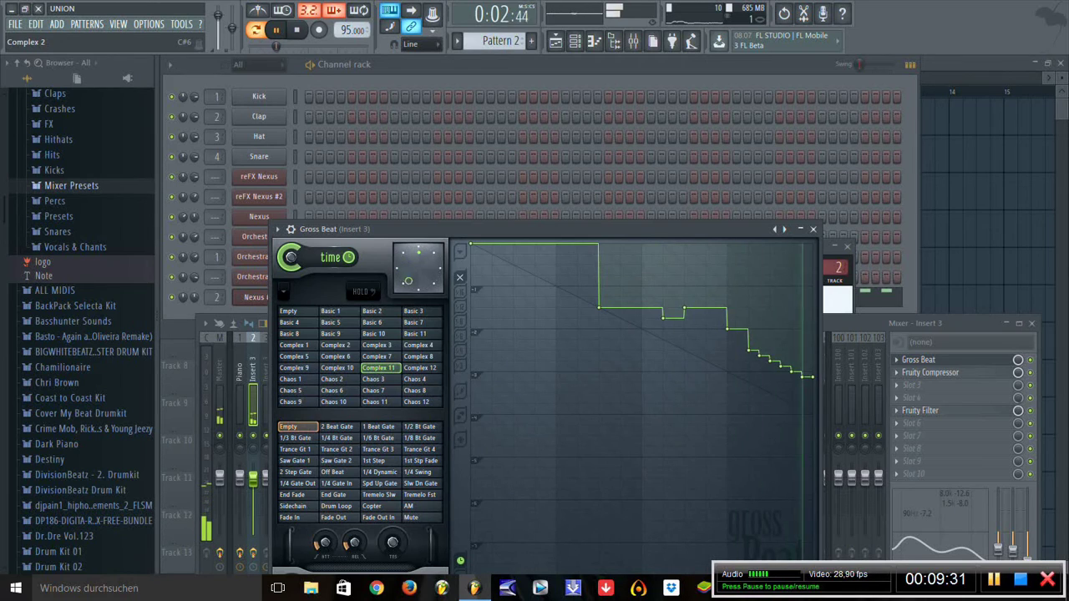
# Step: Step through the Complex 1 to Complex 4 time presets and audition Complex 4
pyautogui.click(336, 345)
pyautogui.click(375, 345)
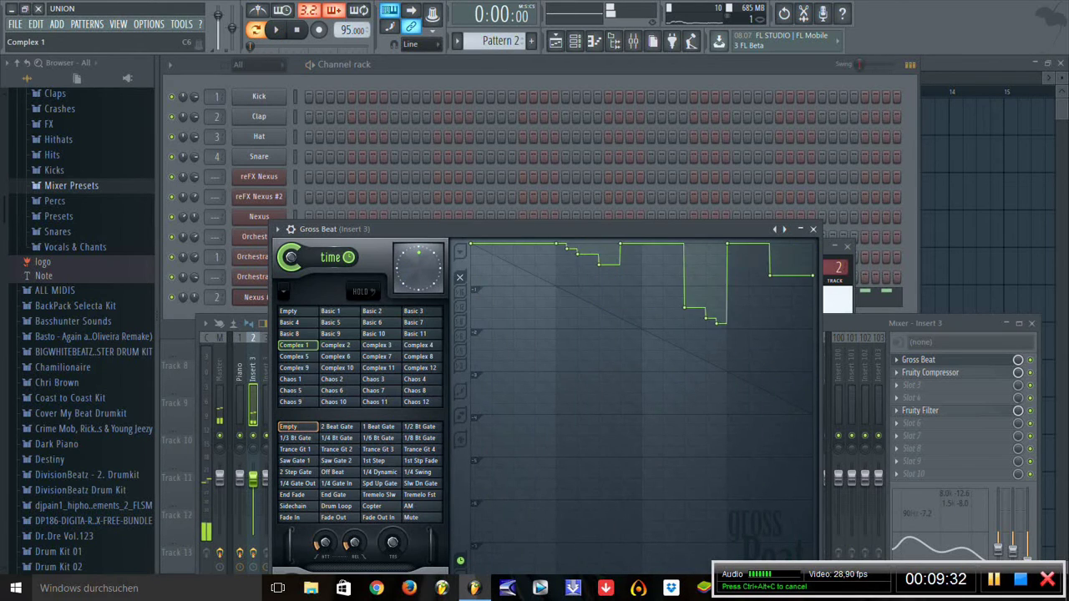
pyautogui.press('space')
pyautogui.click(418, 345)
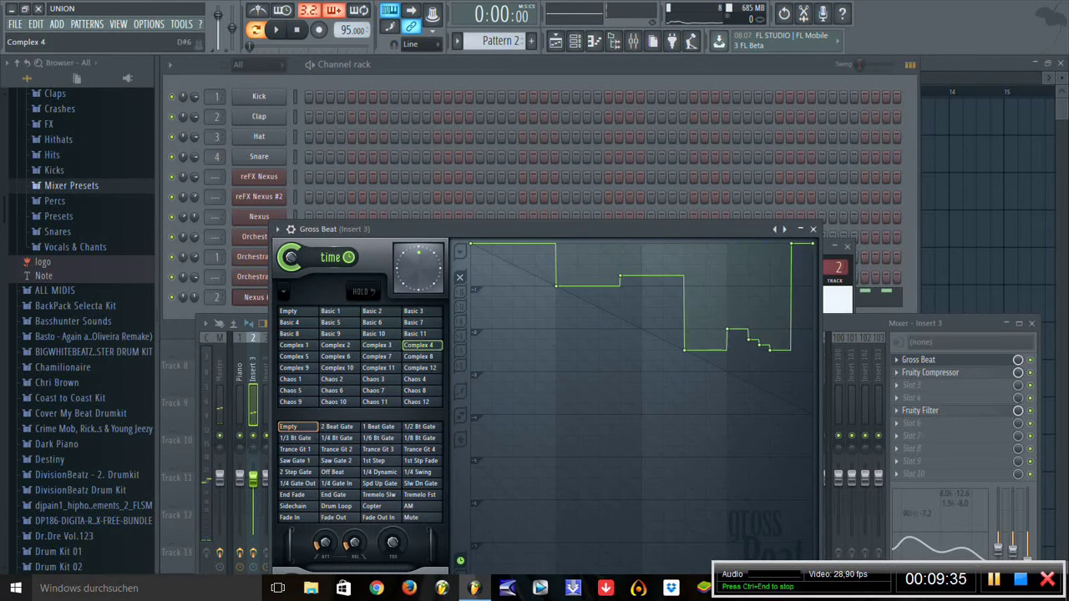
pyautogui.press('space')
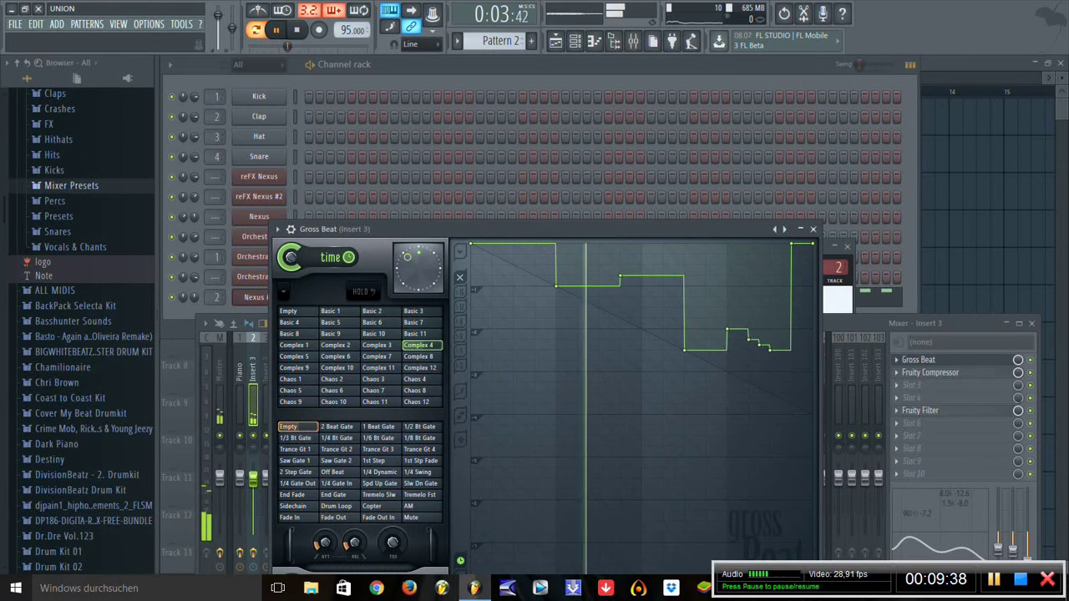
pyautogui.press('space')
# Step: Audition the Complex 8 and Complex 7 time presets with the pattern playing
pyautogui.click(418, 357)
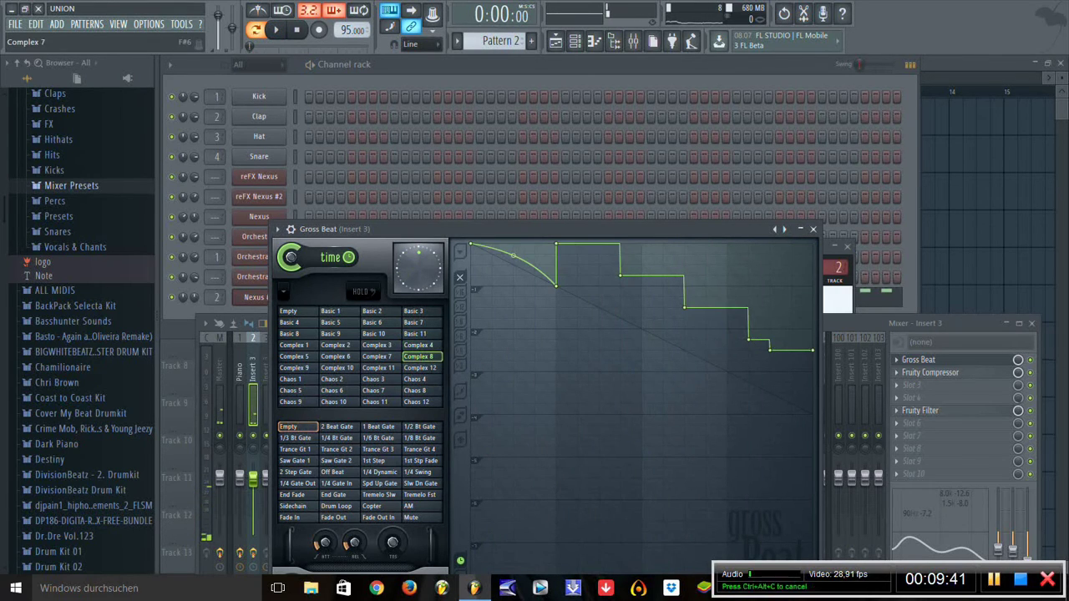
pyautogui.press('space')
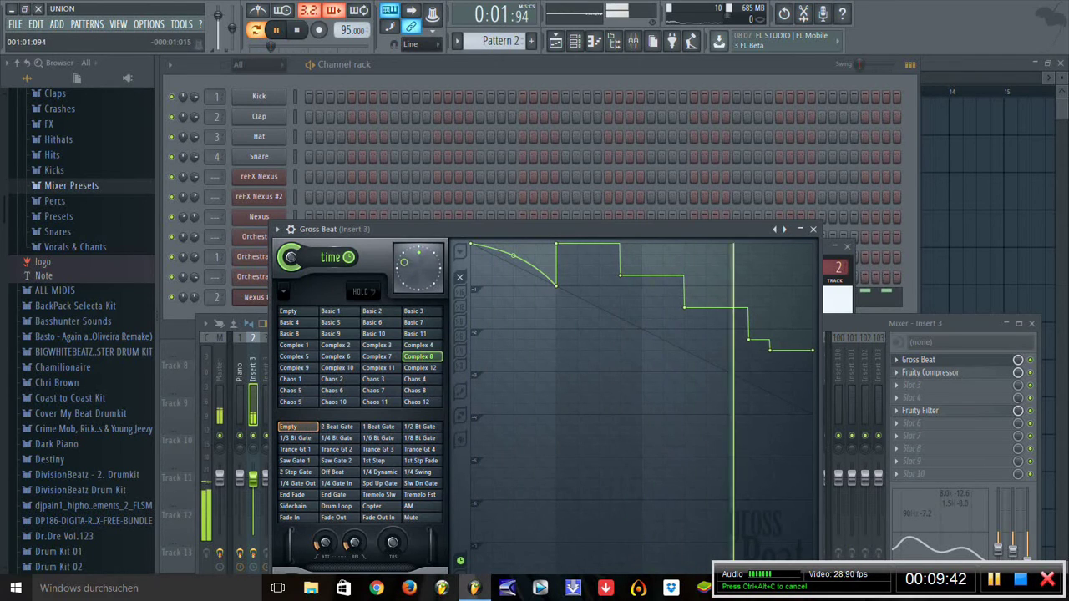
pyautogui.rightClick(555, 285)
pyautogui.press('Escape')
pyautogui.click(377, 357)
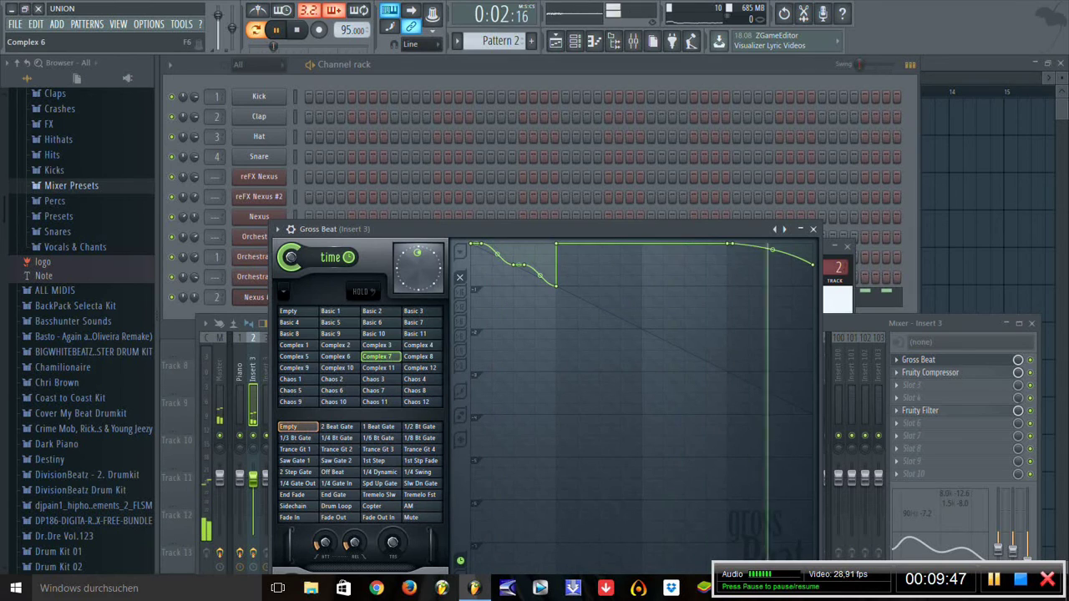
pyautogui.press('space')
# Step: Select the Complex 6 time preset in Gross Beat and listen to it
pyautogui.click(336, 356)
pyautogui.press('space')
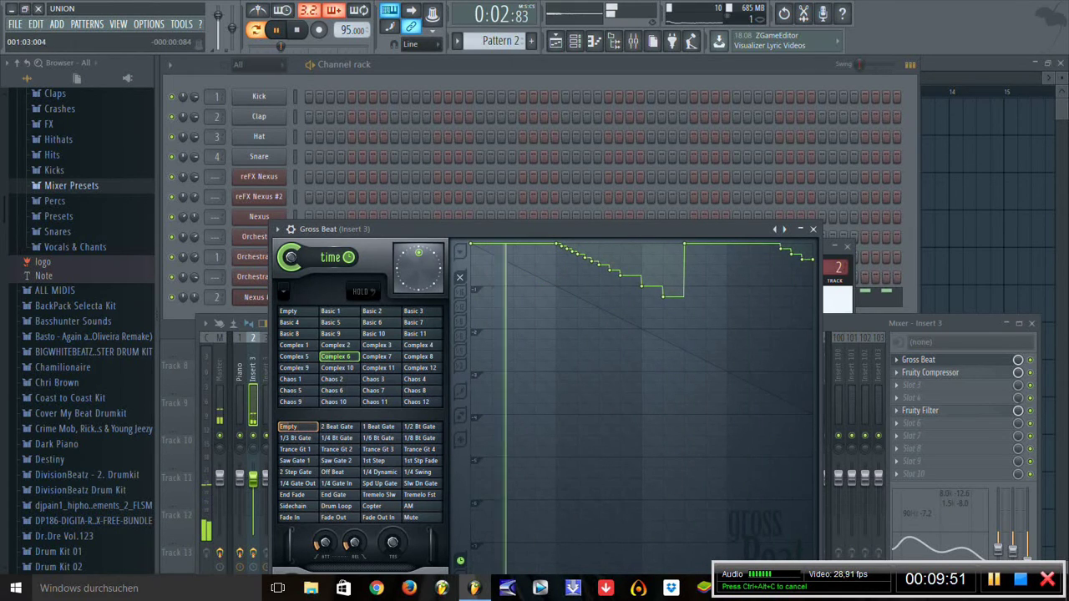
pyautogui.press('space')
# Step: Delete the lower points of the middle descending staircase in the Complex 6 time envelope
pyautogui.rightClick(641, 285)
pyautogui.click(666, 305)
pyautogui.rightClick(664, 296)
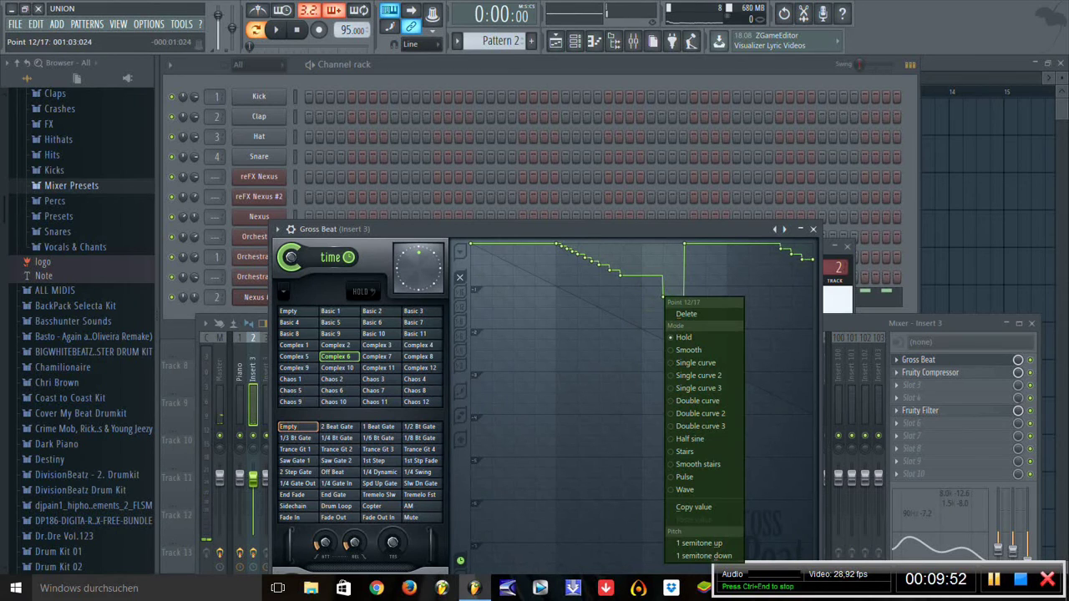
pyautogui.click(676, 313)
pyautogui.rightClick(620, 275)
pyautogui.click(632, 294)
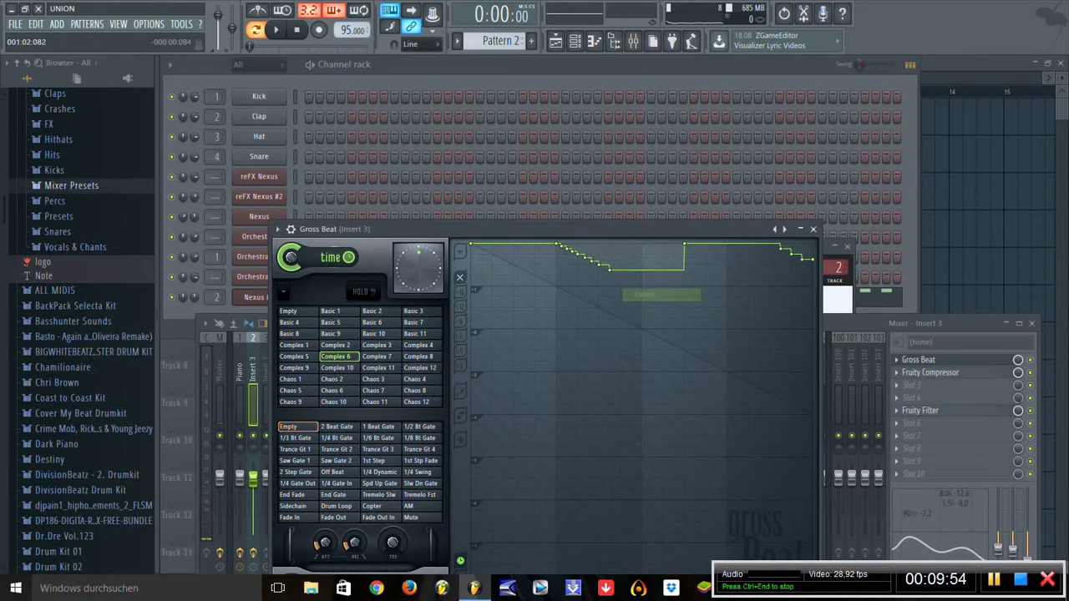
pyautogui.rightClick(611, 271)
pyautogui.click(633, 289)
pyautogui.rightClick(593, 261)
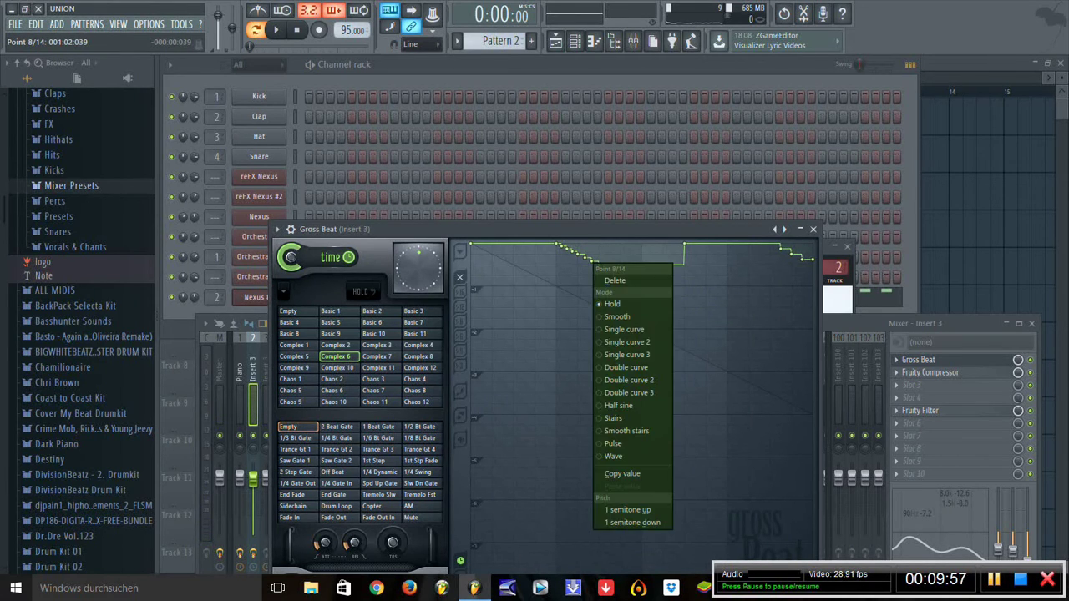
pyautogui.click(610, 281)
# Step: Delete the upper points at the start of the envelope's middle staircase
pyautogui.rightClick(560, 248)
pyautogui.click(582, 266)
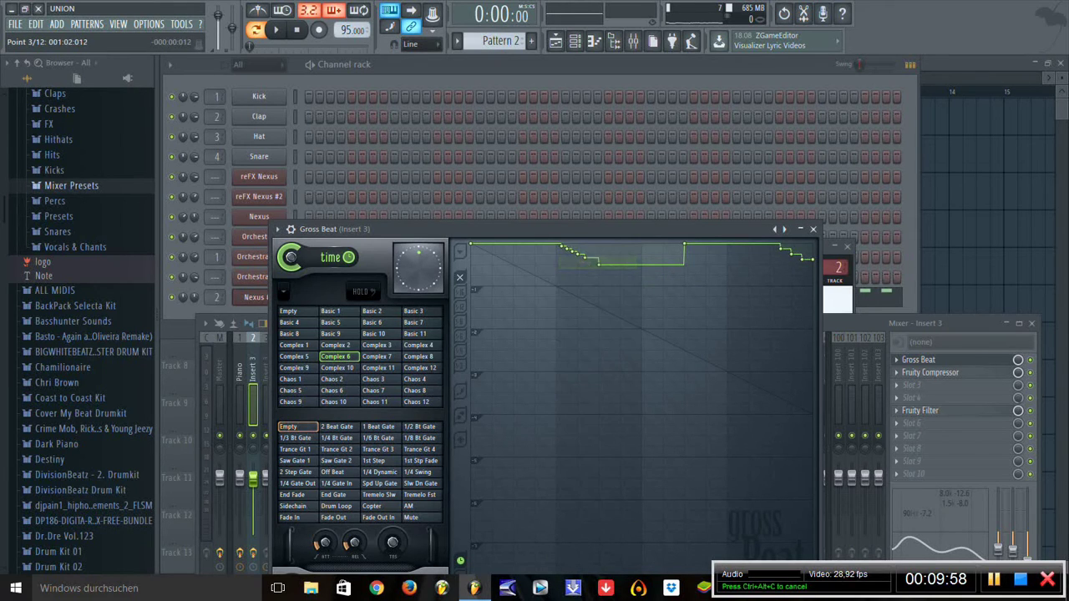
pyautogui.rightClick(571, 253)
pyautogui.click(593, 270)
pyautogui.rightClick(574, 253)
pyautogui.click(595, 271)
pyautogui.rightClick(561, 246)
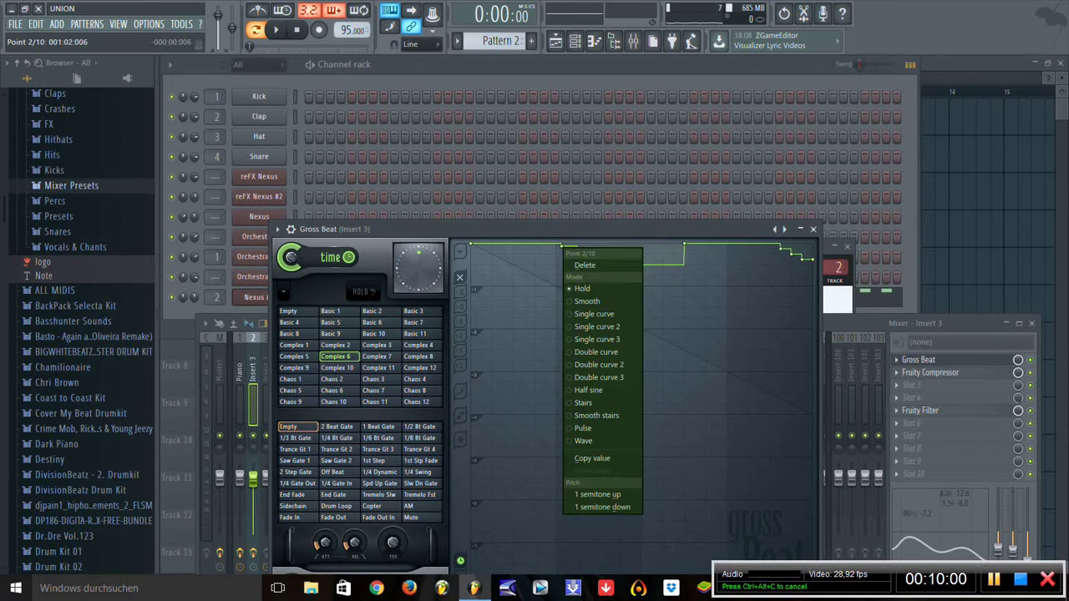
pyautogui.click(583, 264)
# Step: Delete the remaining points of the middle dip, keeping only the final descending steps, and play the pattern
pyautogui.rightClick(593, 264)
pyautogui.click(614, 284)
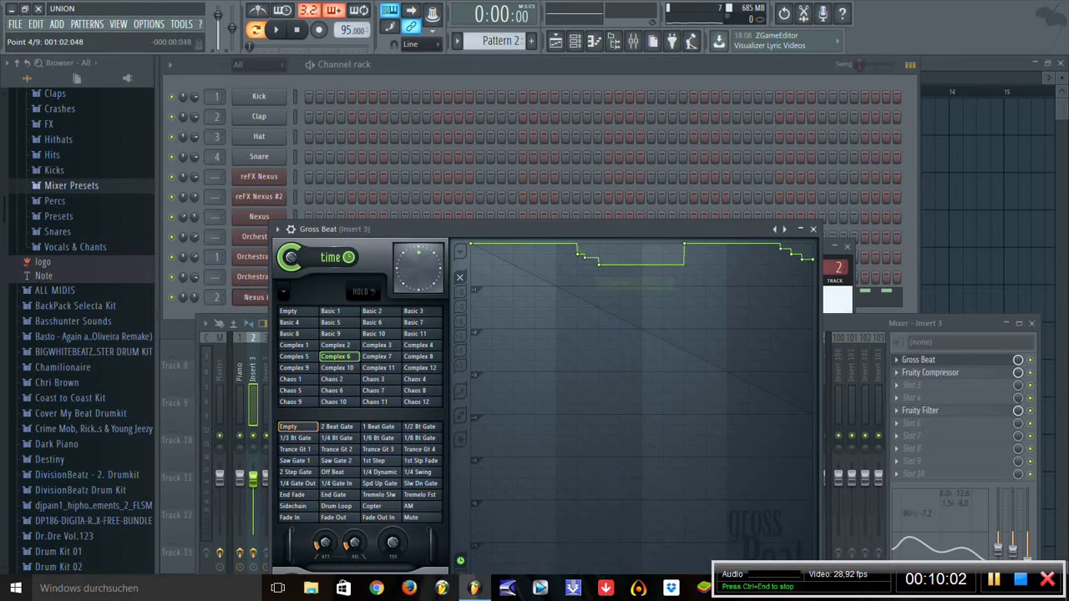
pyautogui.rightClick(599, 264)
pyautogui.click(620, 281)
pyautogui.rightClick(588, 259)
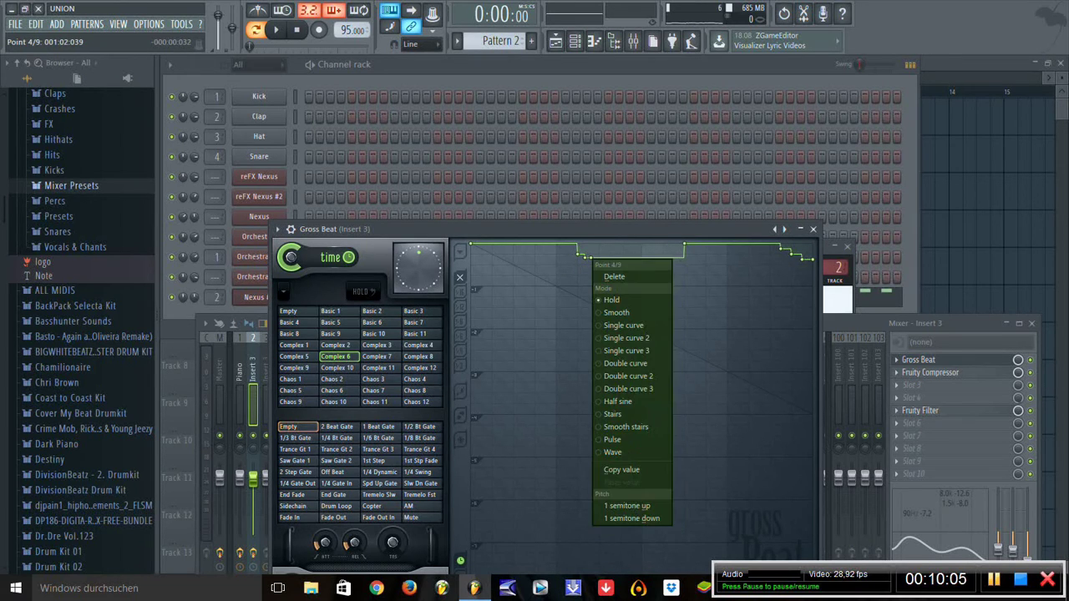
pyautogui.click(609, 277)
pyautogui.rightClick(588, 259)
pyautogui.click(609, 277)
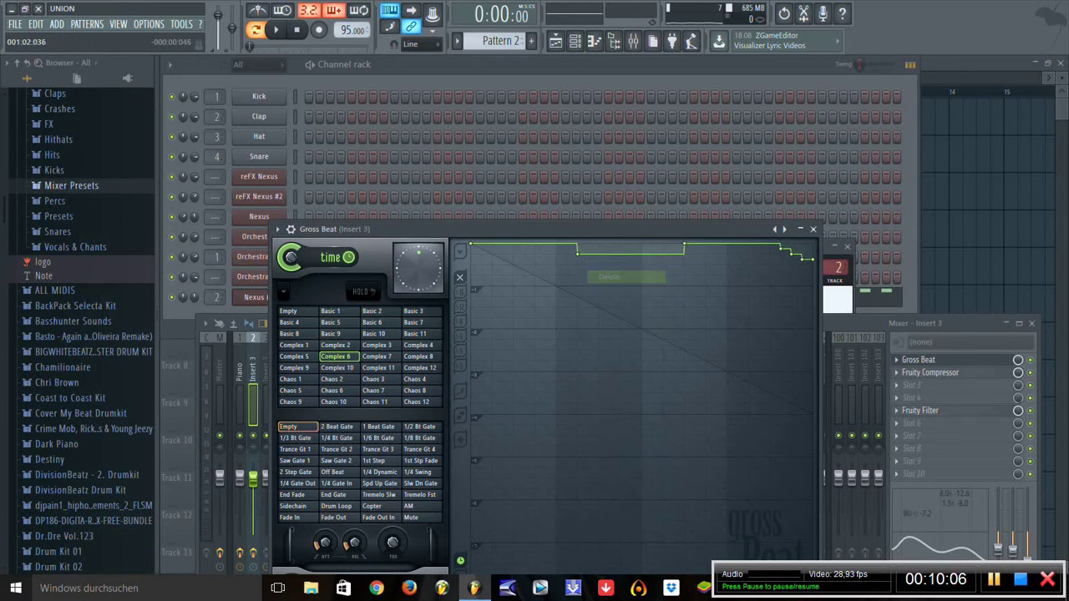
pyautogui.rightClick(588, 258)
pyautogui.click(609, 277)
pyautogui.press('space')
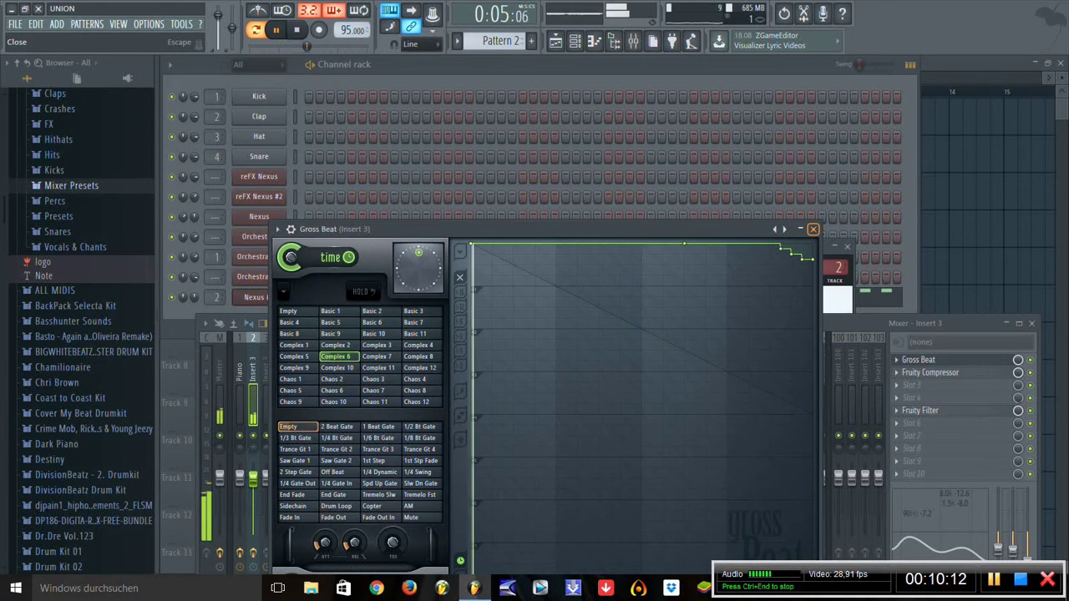
# Step: Audition Gross Beat volume presets such as 1/8 Bt Gate, Slw Dn Gate and Trance Gt 1, and return to Empty
pyautogui.click(419, 438)
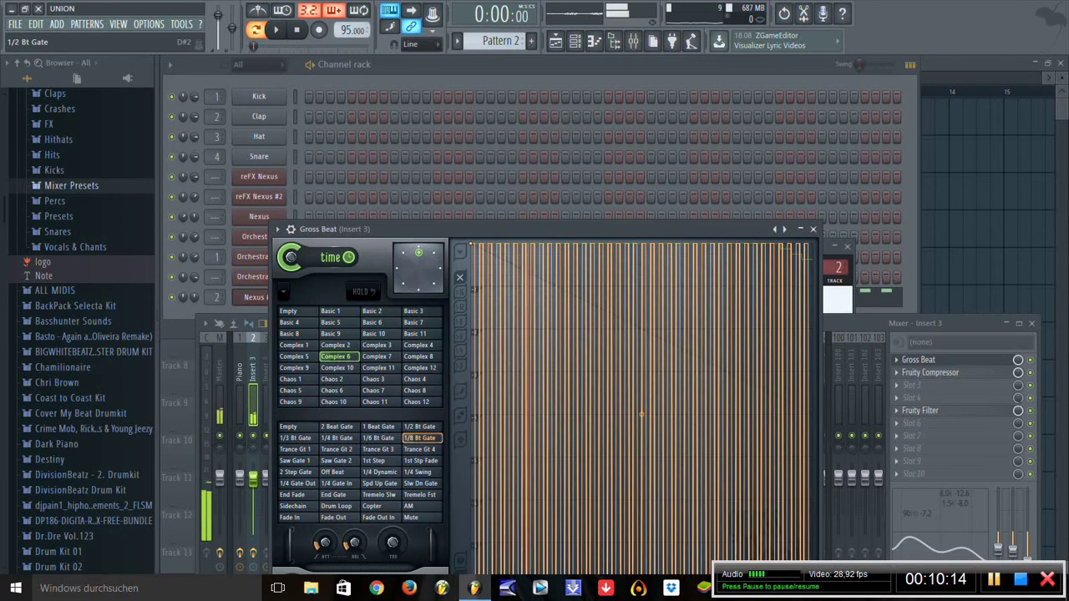
pyautogui.click(419, 449)
pyautogui.click(419, 472)
pyautogui.click(419, 495)
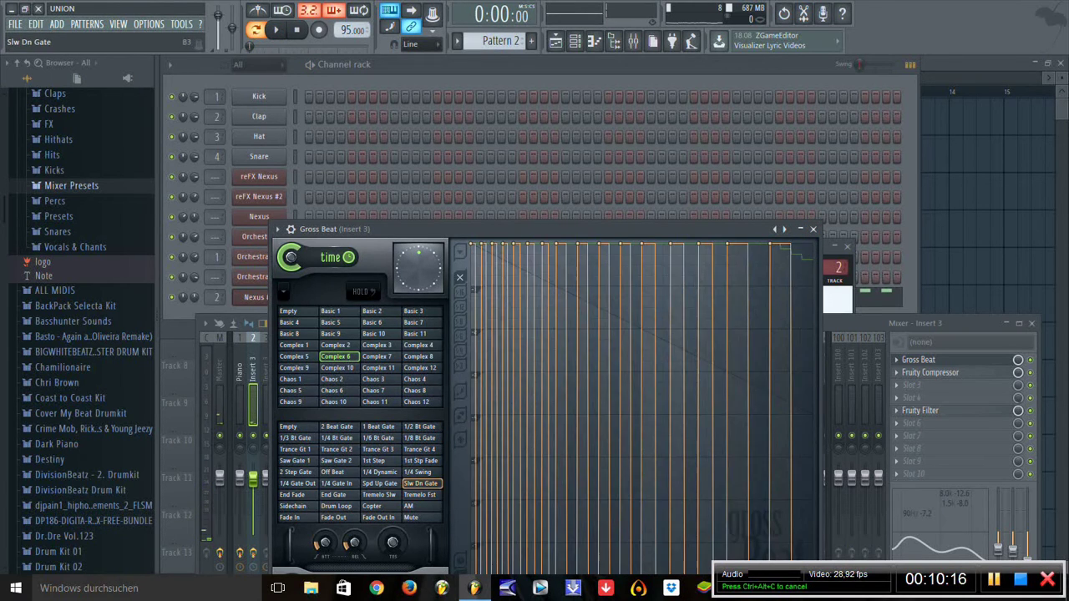
pyautogui.click(294, 461)
pyautogui.click(336, 460)
pyautogui.click(294, 438)
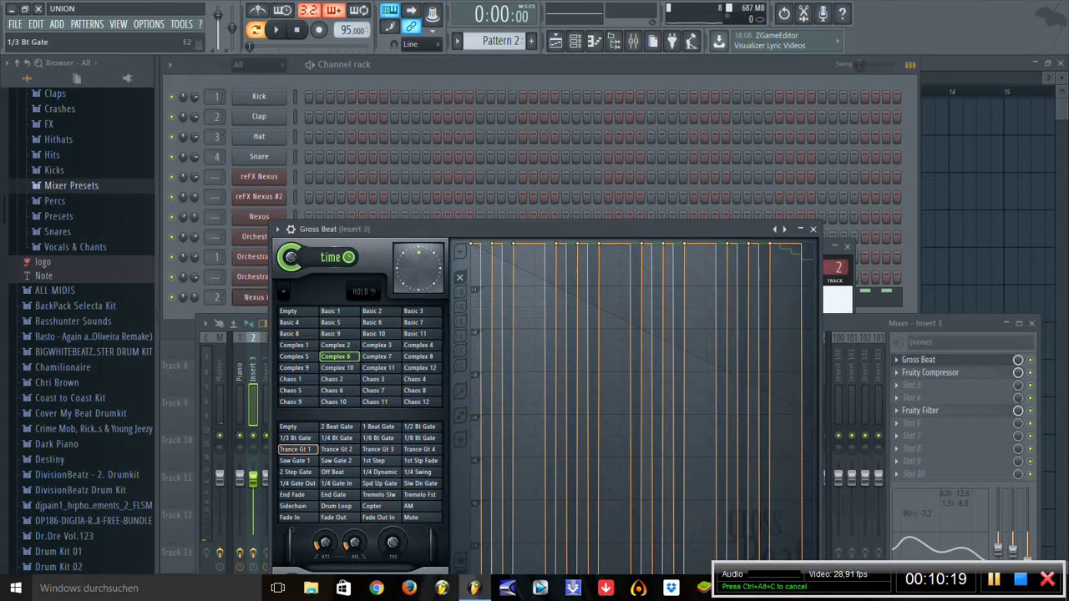
pyautogui.press('space')
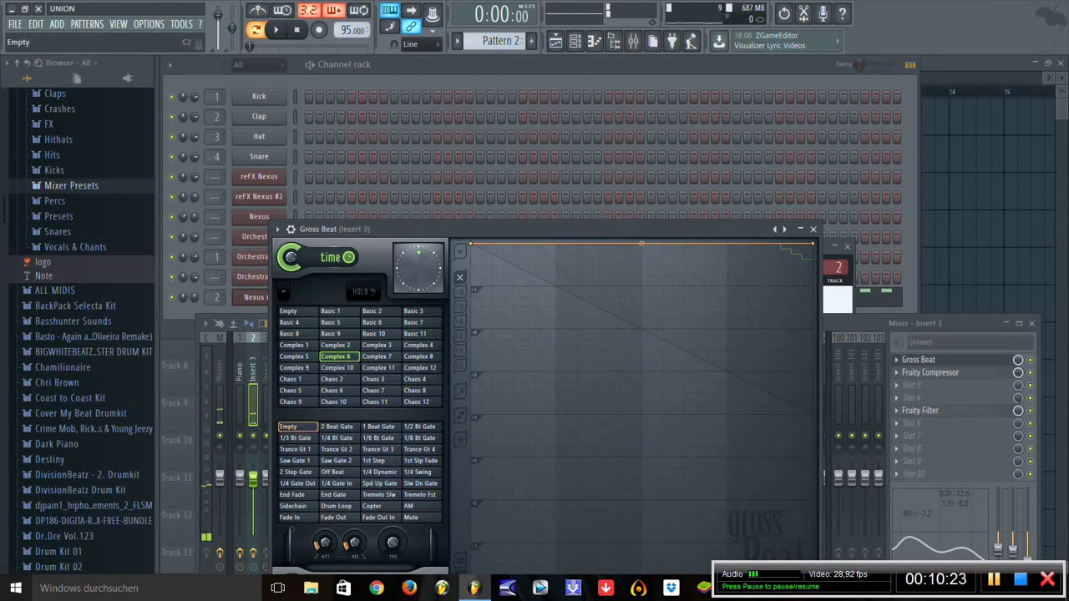
# Step: Close the Gross Beat and Nexus #2 plugin windows
pyautogui.press('Escape')
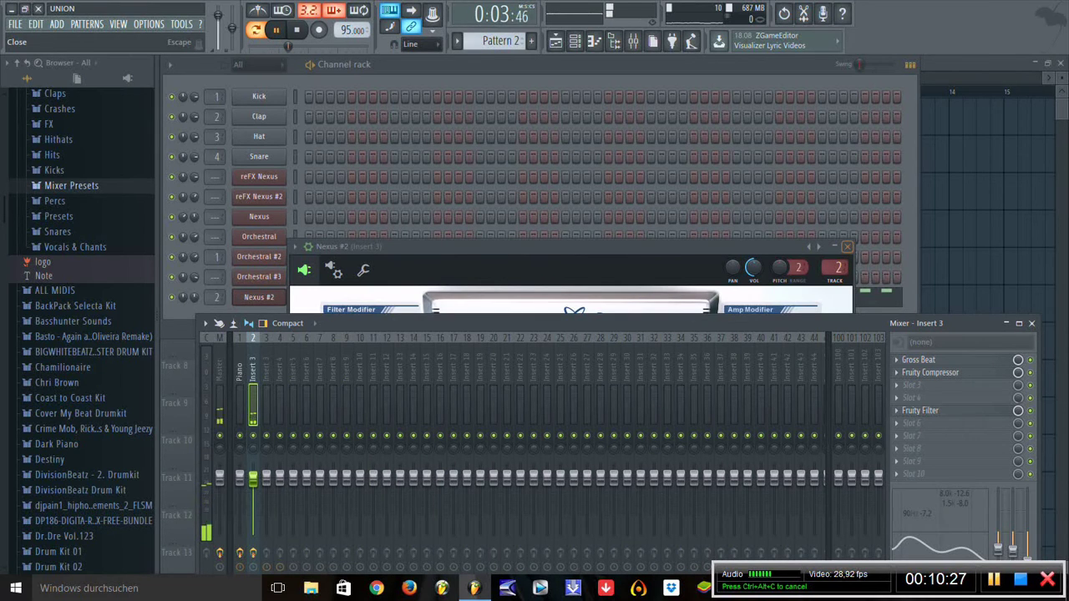
pyautogui.click(847, 247)
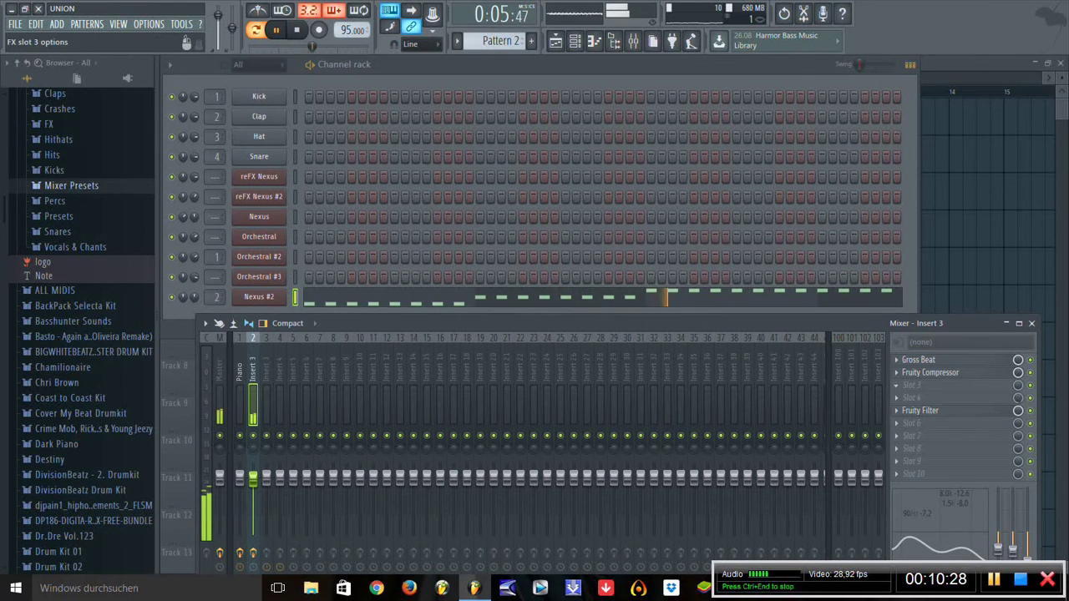
# Step: Create an automation clip for the Gross Beat mute/solo switch, low in bars 1 and 3 and high in bars 2 and 4
pyautogui.rightClick(1030, 360)
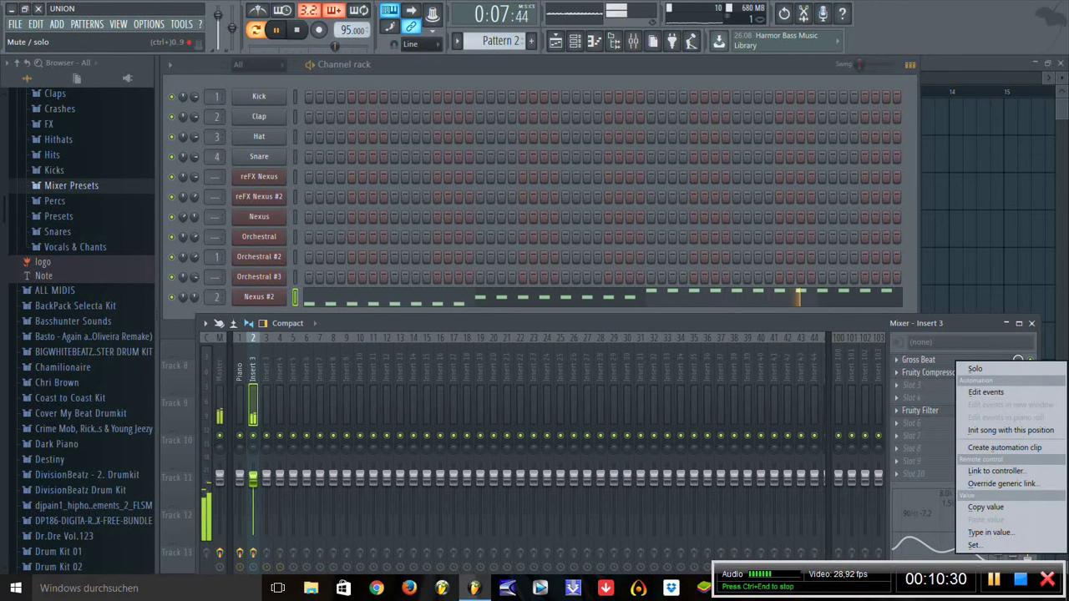
pyautogui.click(1005, 448)
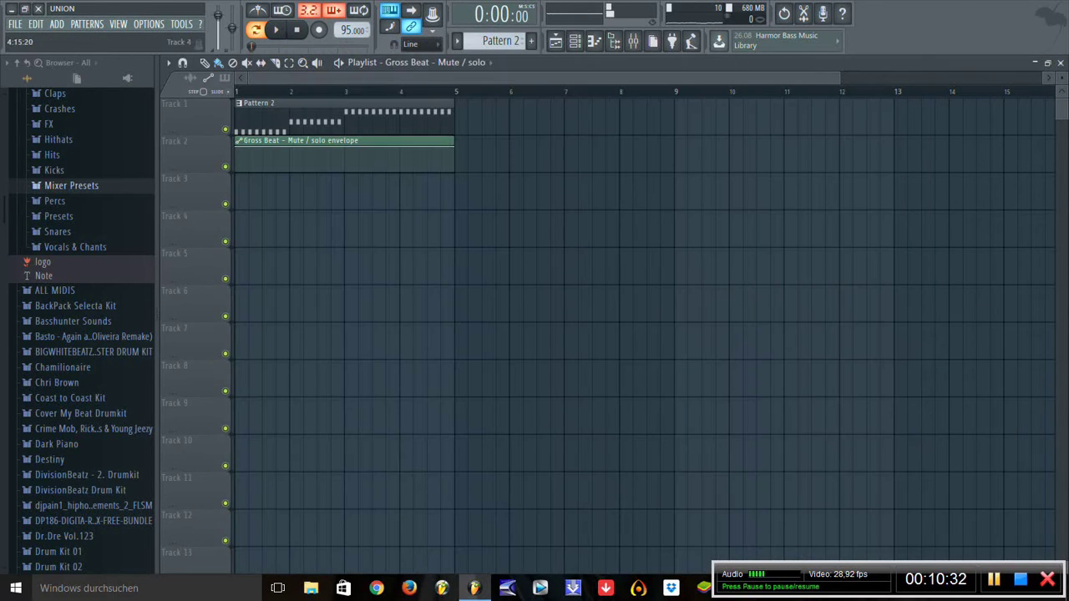
pyautogui.scroll(3, 337, 149)
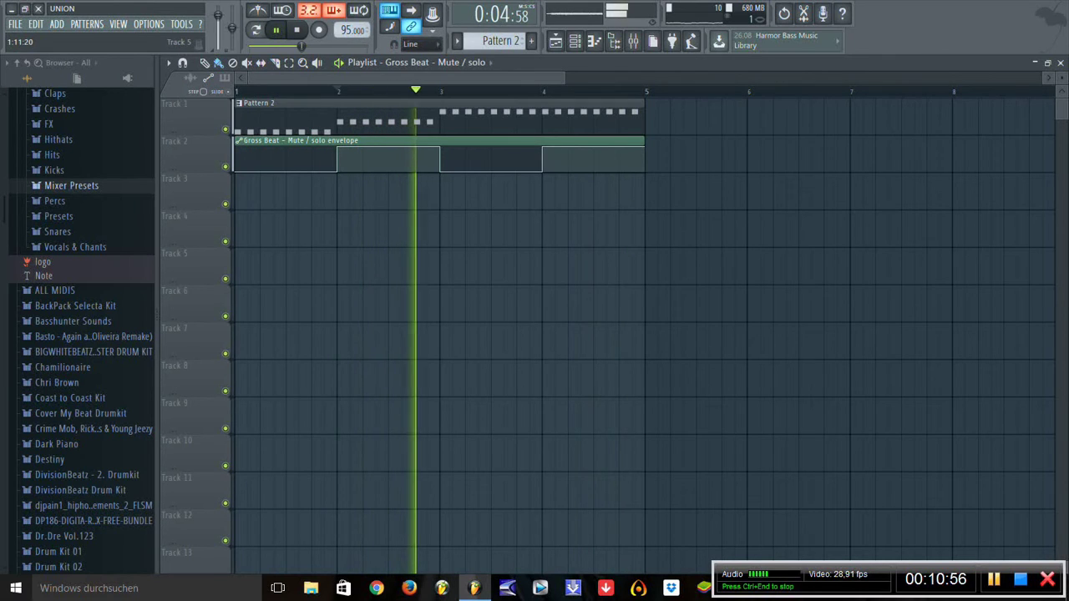
# Step: Stop playback, return to the channel rack and switch to Pattern 1 with the mixer hidden
pyautogui.press('space')
pyautogui.press('F6')
pyautogui.press('F9')
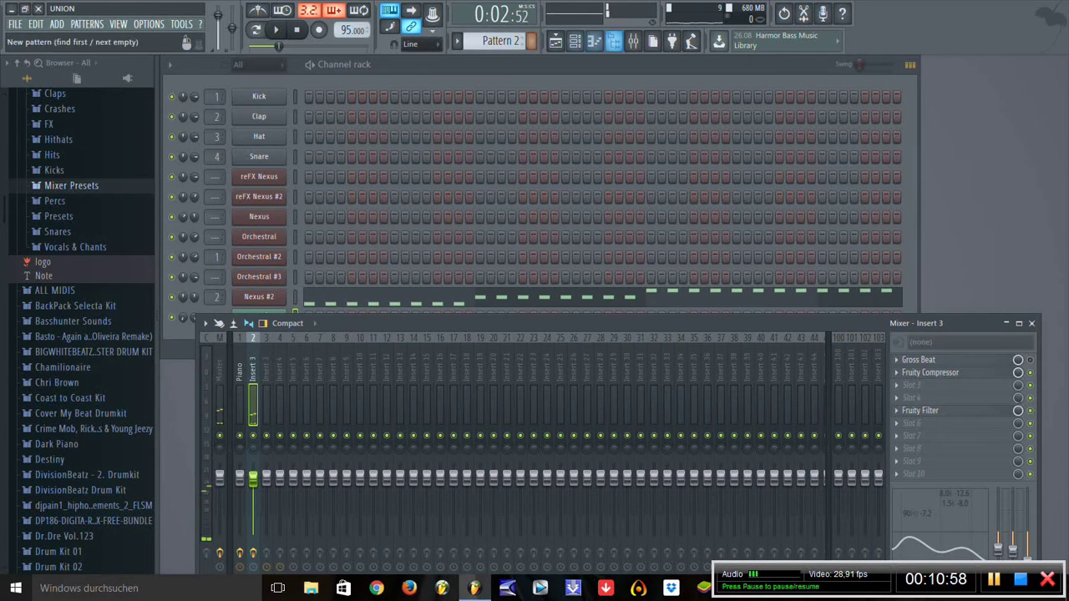
pyautogui.scroll(1, 500, 40)
pyautogui.press('F9')
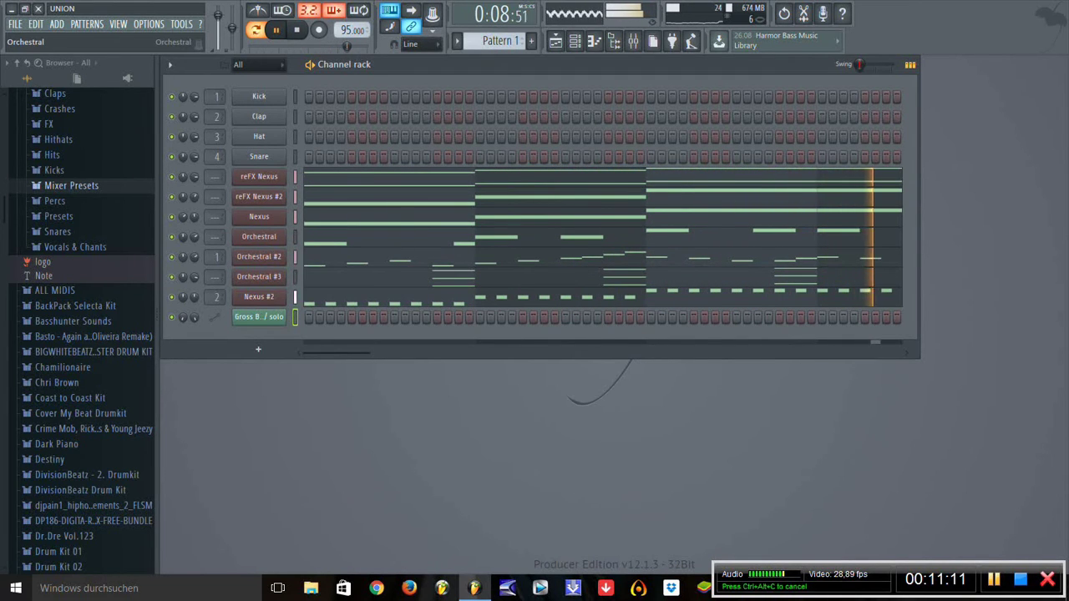
# Step: Rename the first Orchestral channel as Fullstrings Spiccato, after its loaded instrument
pyautogui.click(259, 236)
pyautogui.moveTo(375, 193); pyautogui.dragTo(461, 368)
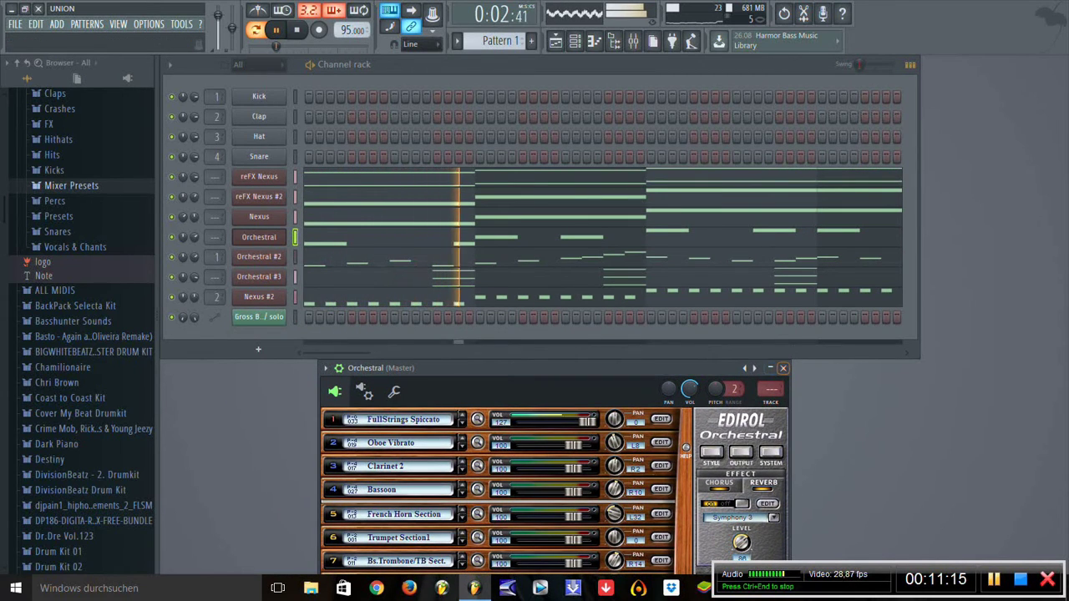
pyautogui.rightClick(281, 236)
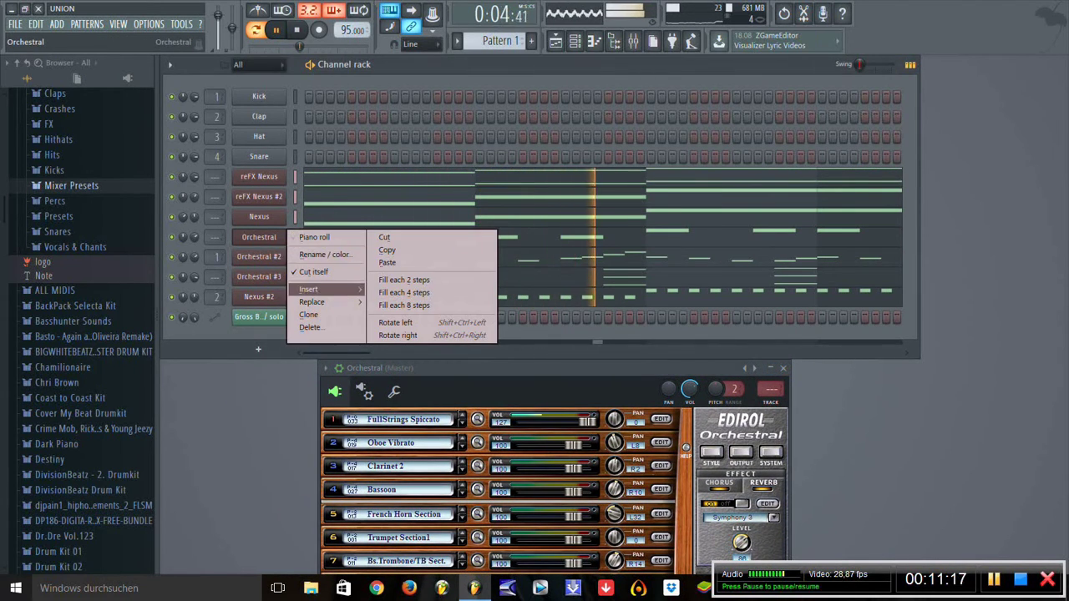
pyautogui.click(326, 254)
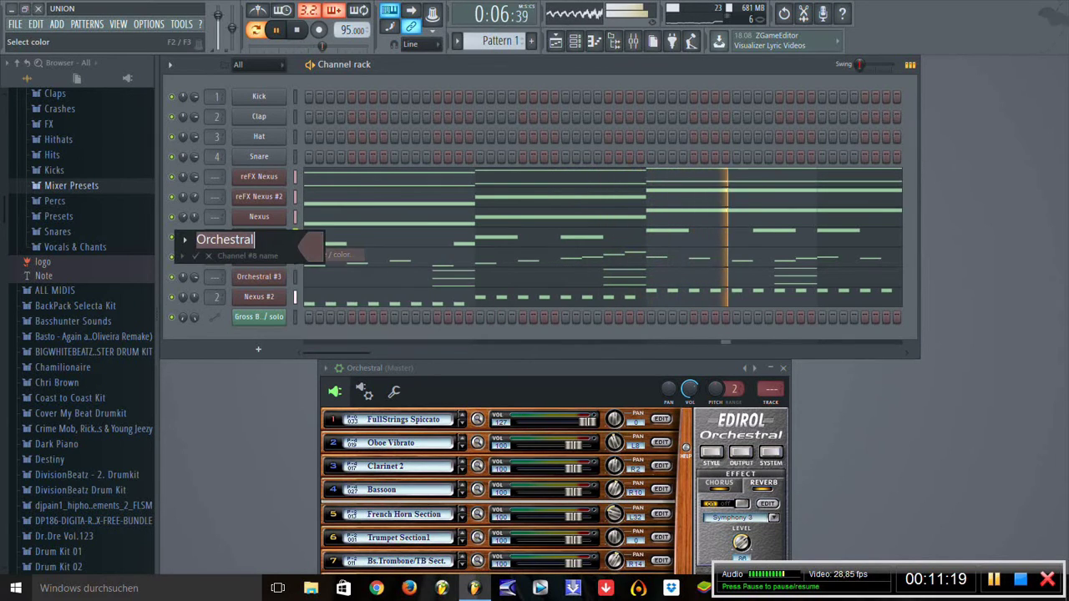
pyautogui.write('Full')
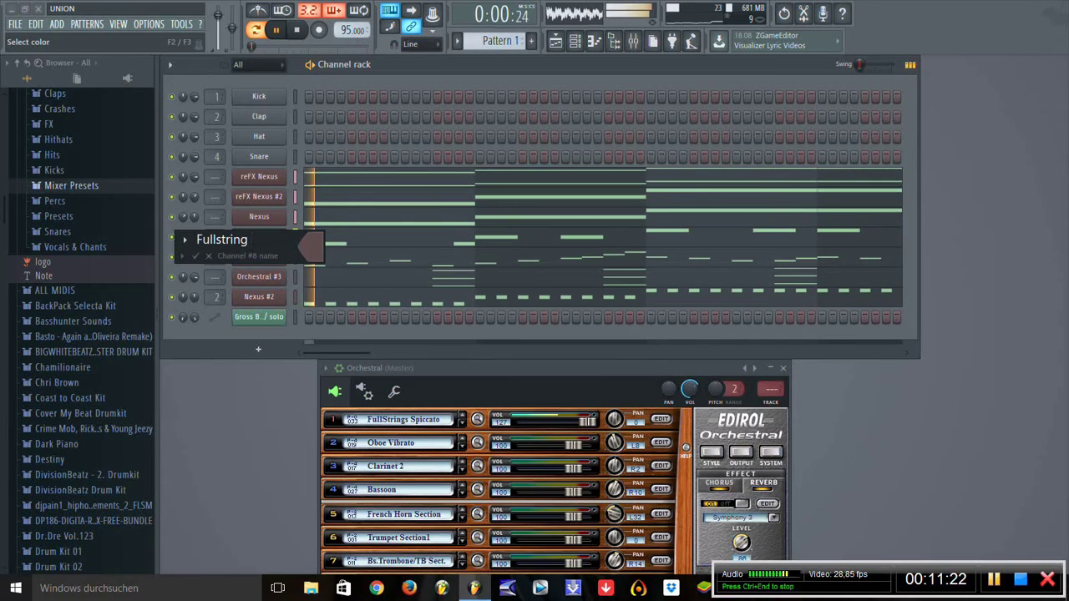
pyautogui.write('strings S')
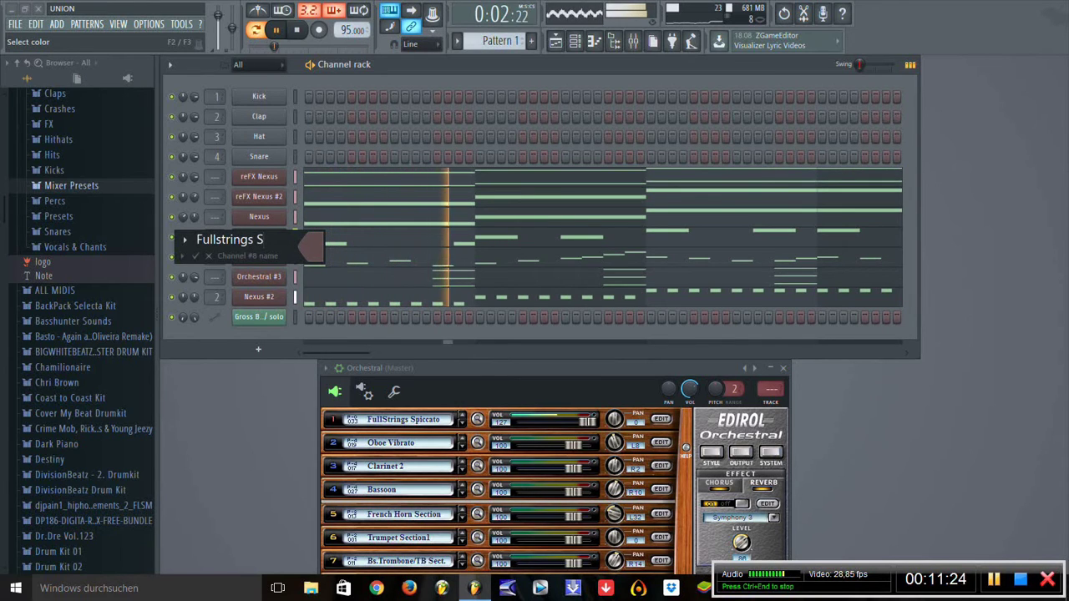
pyautogui.write('piccato')
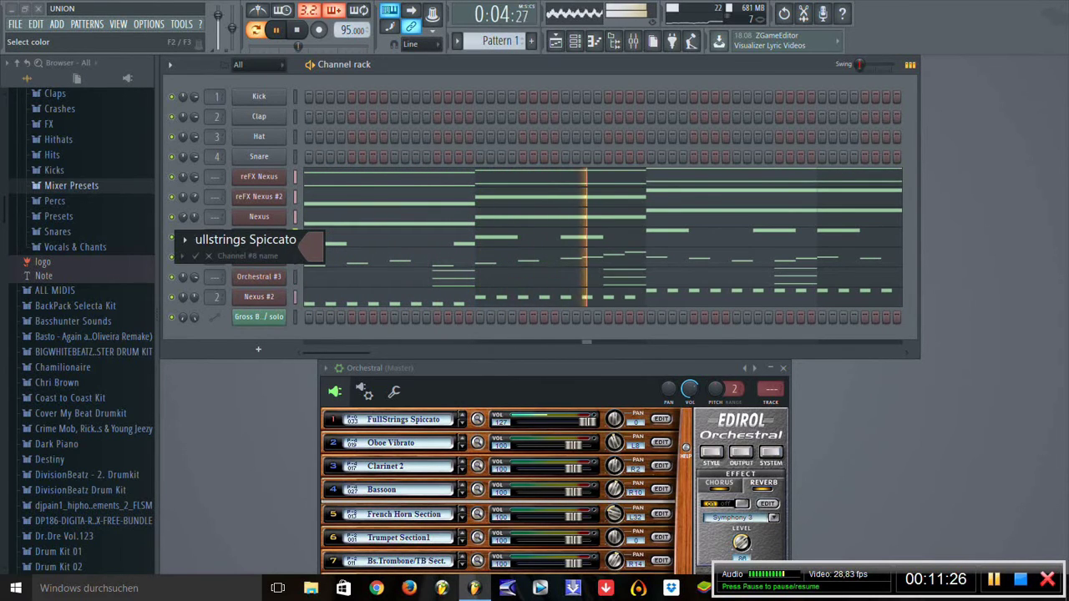
pyautogui.press('Return')
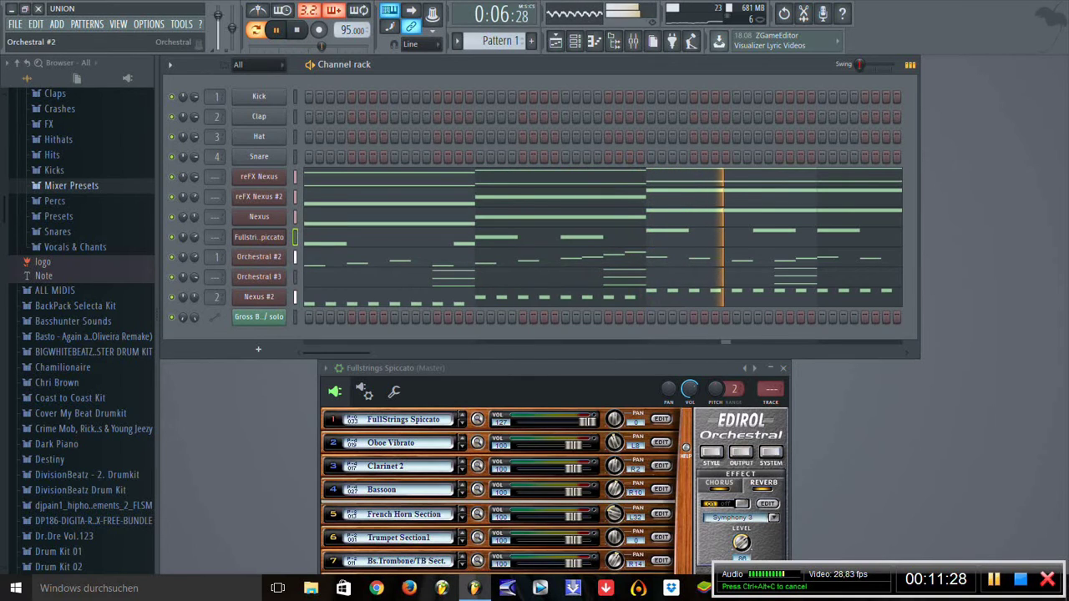
# Step: Rename the Orchestral #2 channel as Piano
pyautogui.click(259, 256)
pyautogui.moveTo(418, 321); pyautogui.dragTo(432, 367)
pyautogui.rightClick(284, 253)
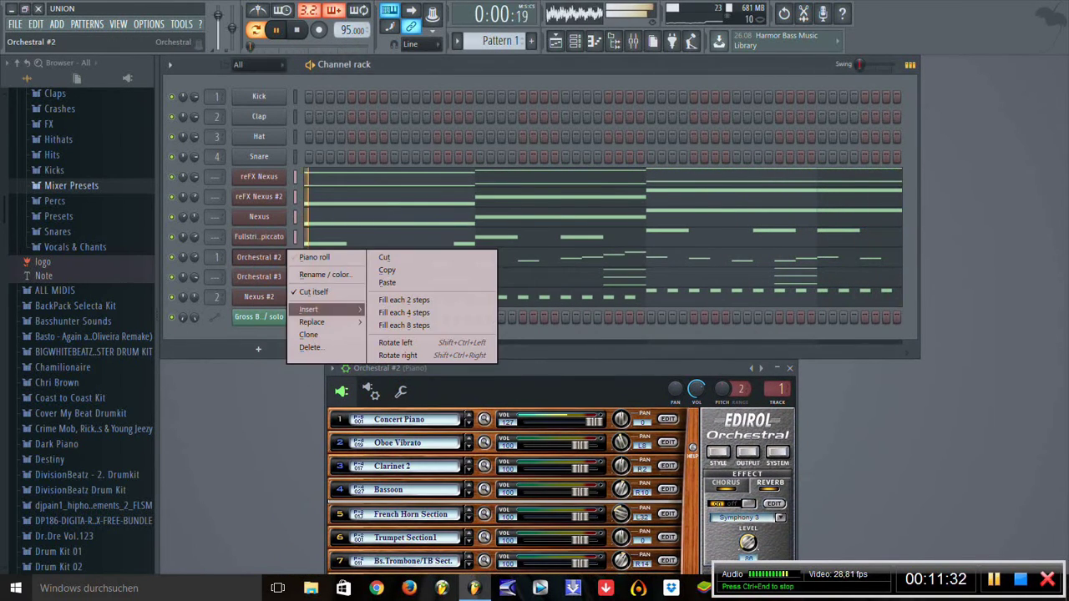
pyautogui.click(325, 274)
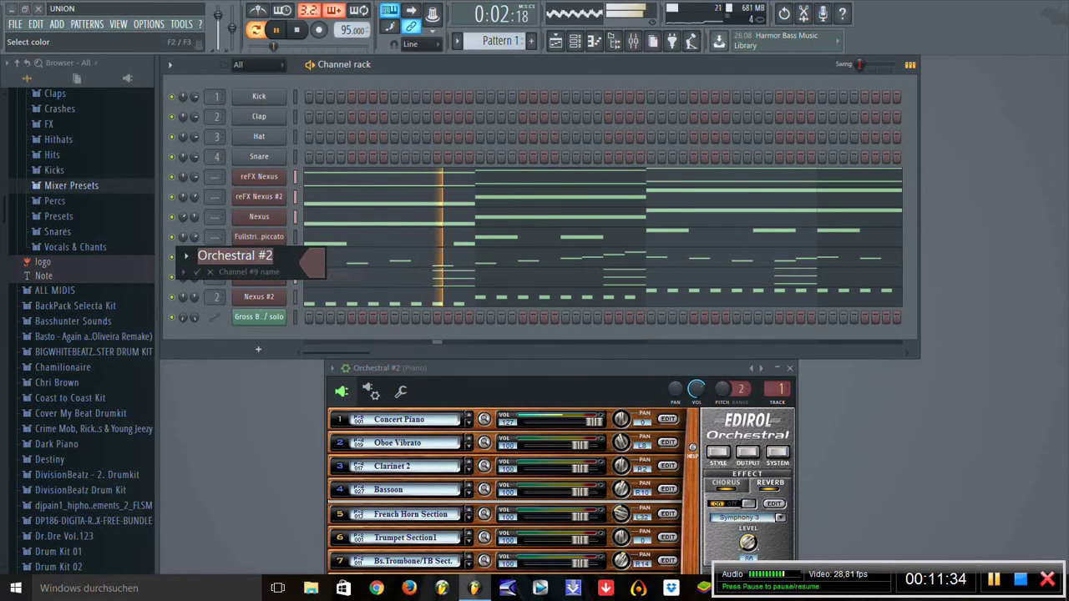
pyautogui.write('Con')
pyautogui.press('BackSpace')
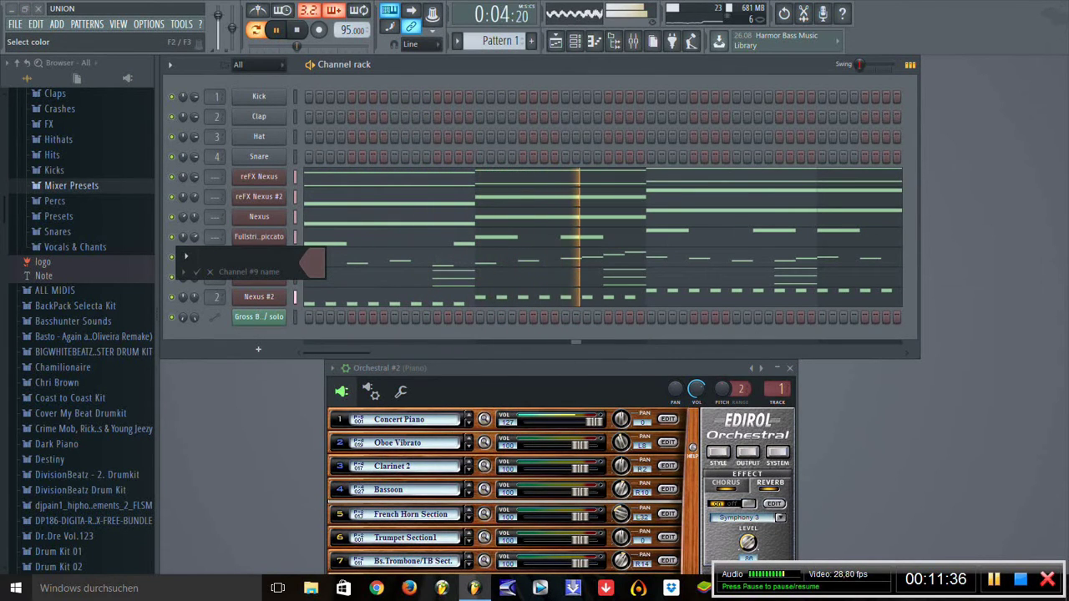
pyautogui.write('Piano')
pyautogui.press('BackSpace')
pyautogui.press('BackSpace')
pyautogui.press('BackSpace')
pyautogui.press('BackSpace')
pyautogui.write('iano')
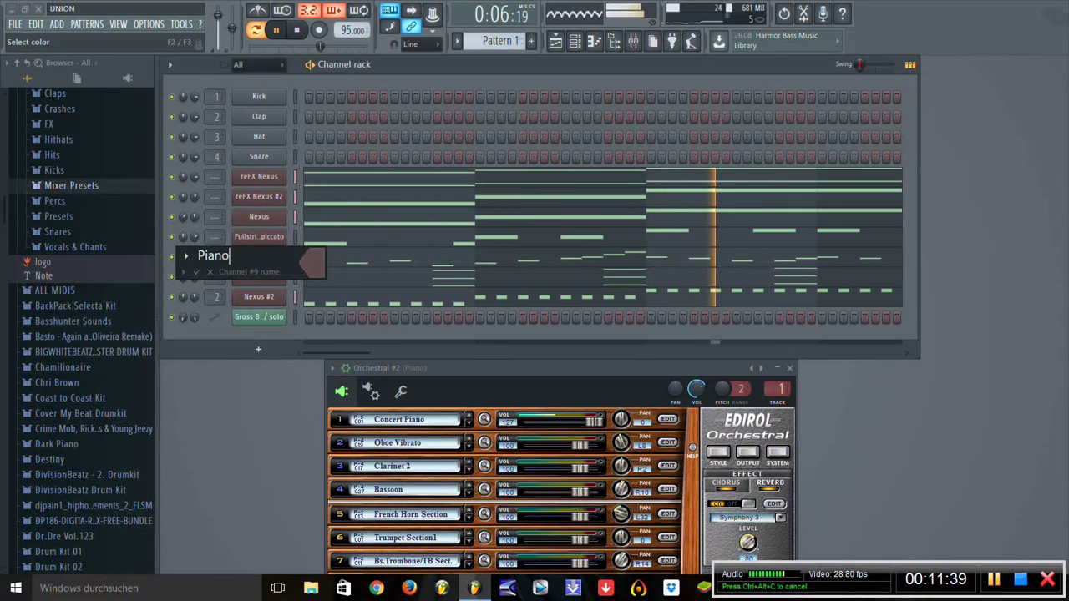
pyautogui.press('Return')
# Step: Rename the Orchestral #3 channel as Trumpet Sec.2 and close its plugin window
pyautogui.click(259, 277)
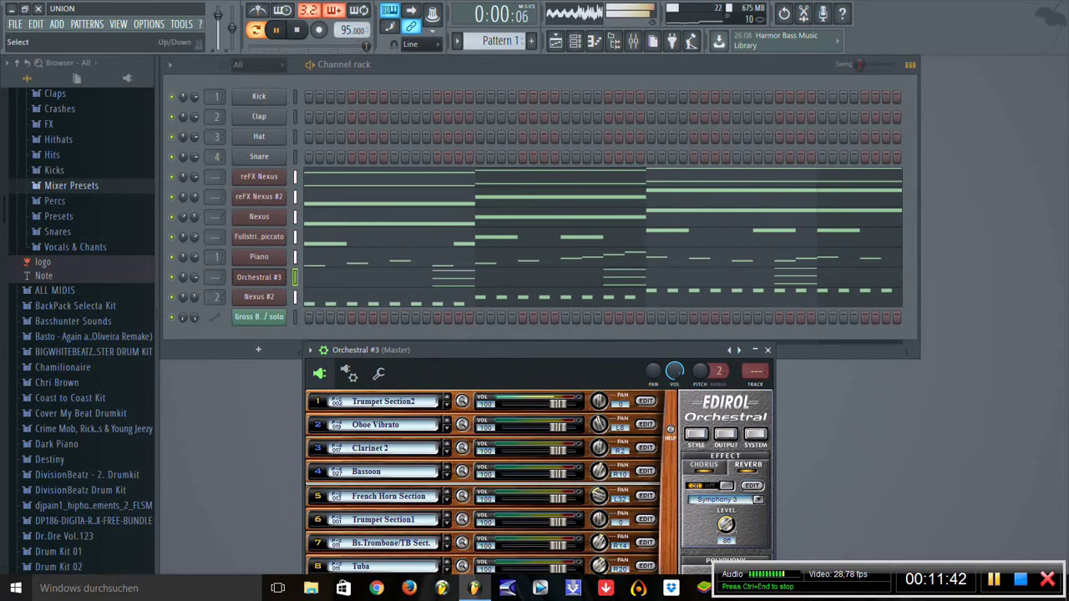
pyautogui.rightClick(279, 276)
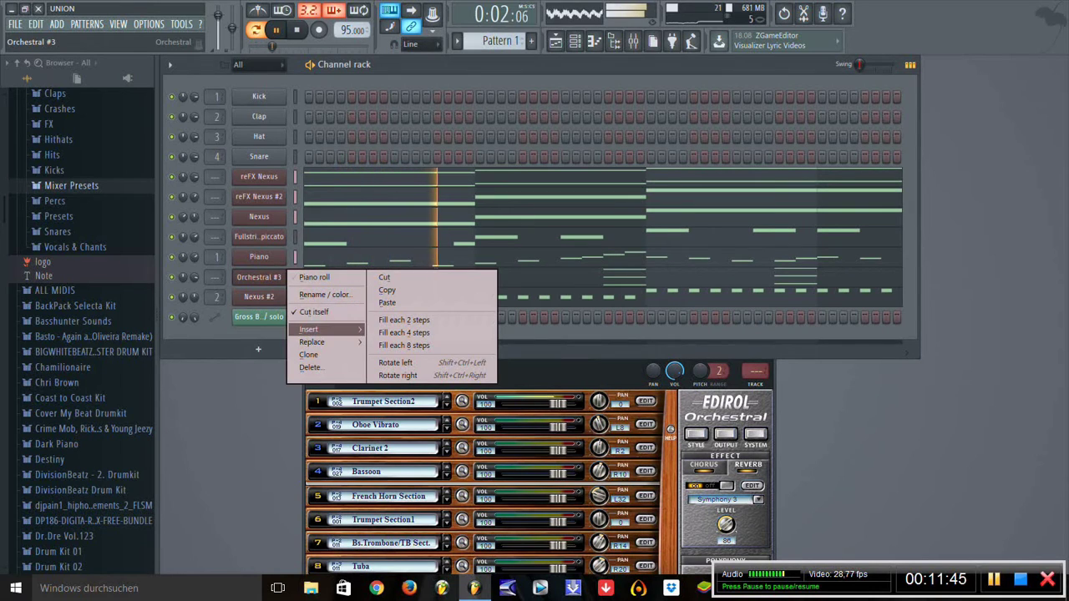
pyautogui.moveTo(309, 329)
pyautogui.click(325, 294)
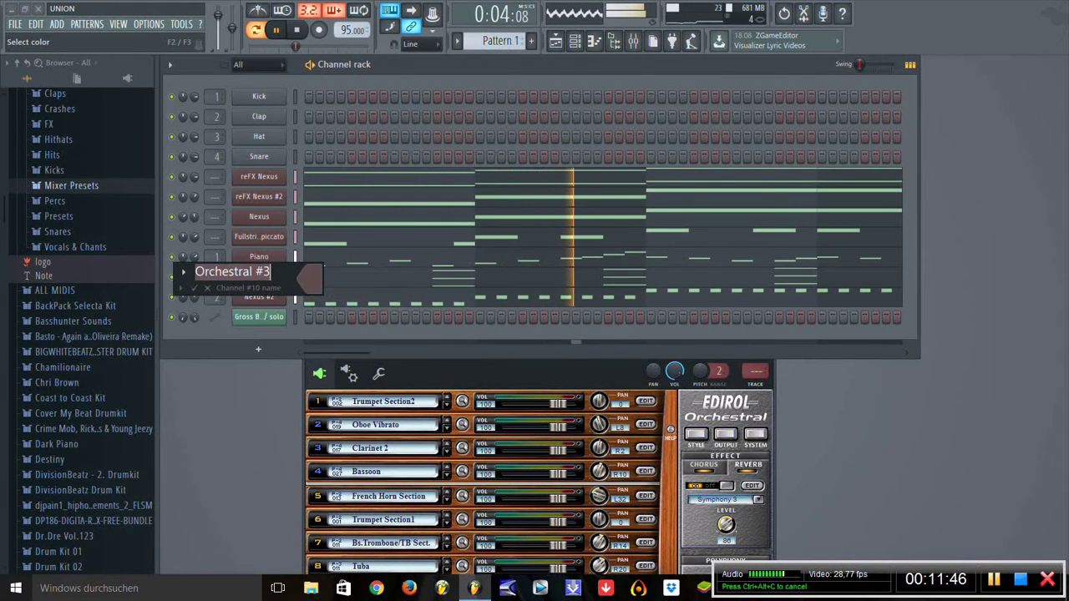
pyautogui.write('Trump')
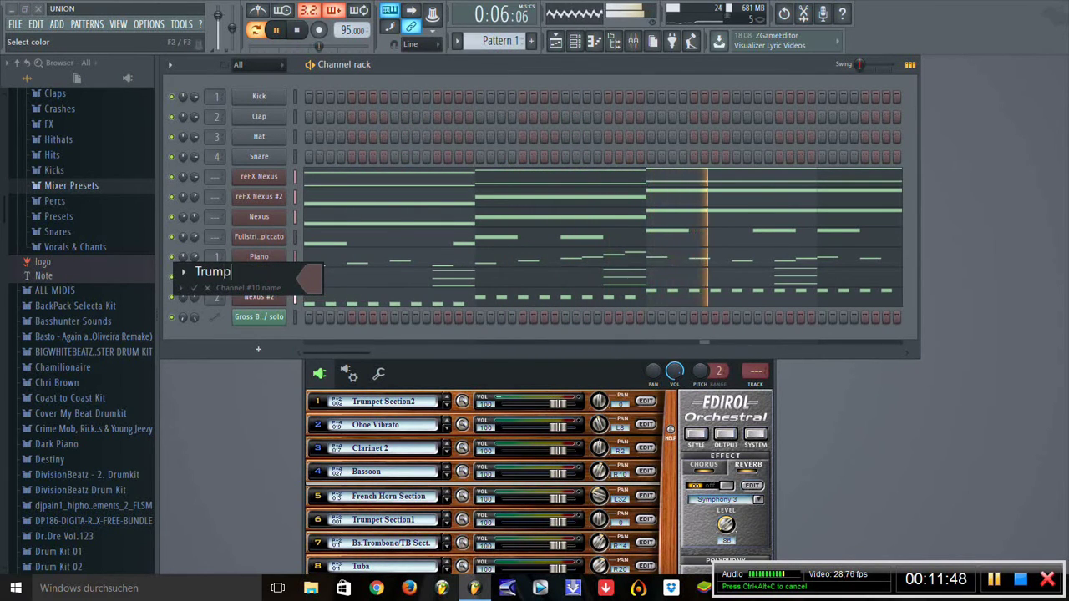
pyautogui.write('et Sec.2')
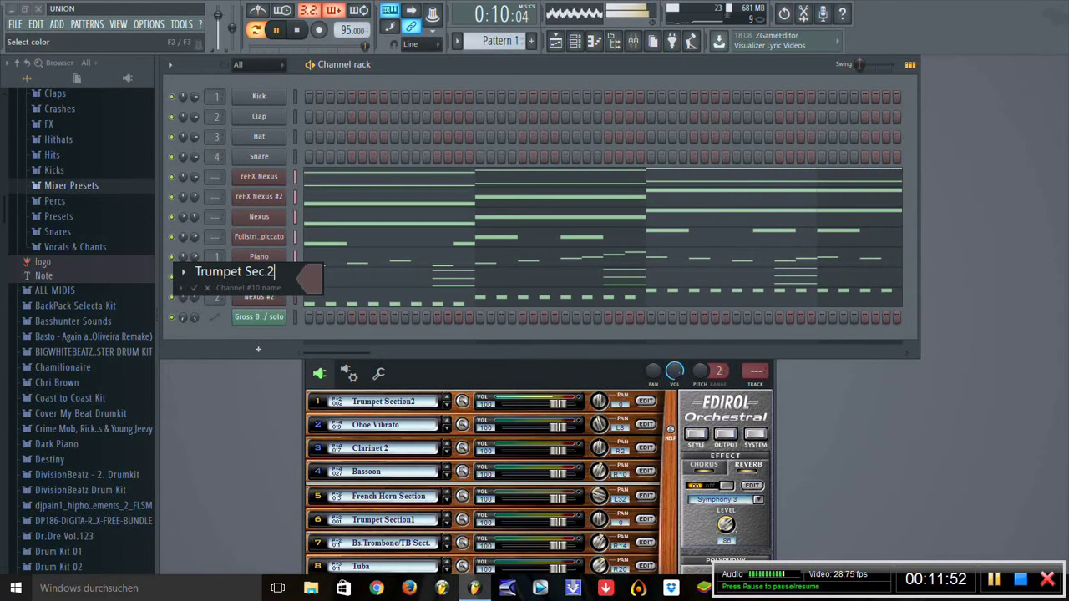
pyautogui.press('Return')
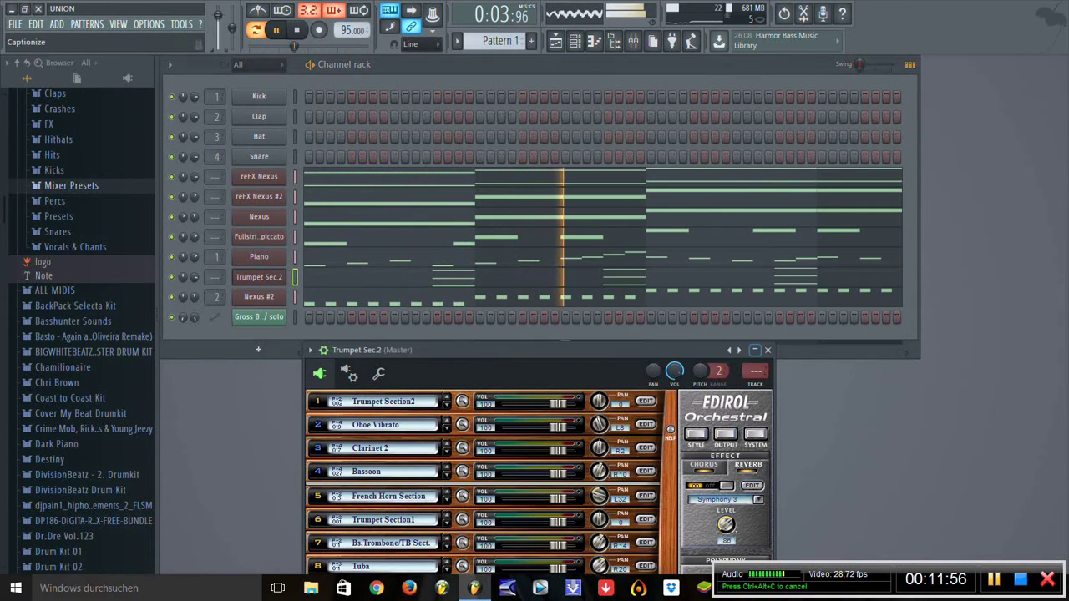
pyautogui.press('Escape')
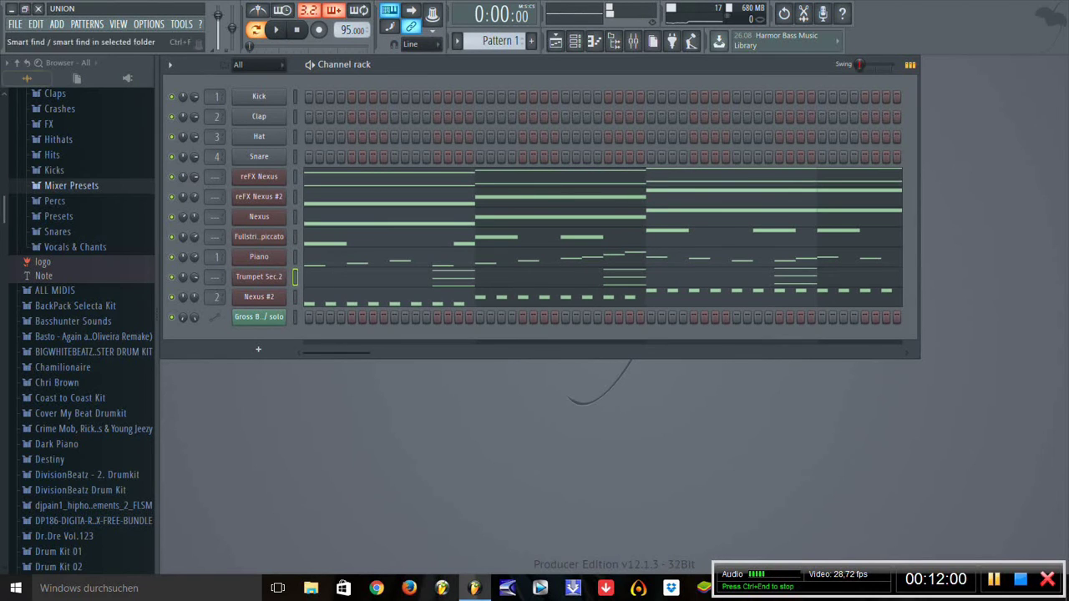
# Step: Add a reFX Nexus channel, load the KD GrandPiano preset from the KD XP category and close the plugin window
pyautogui.click(56, 23)
pyautogui.moveTo(74, 39)
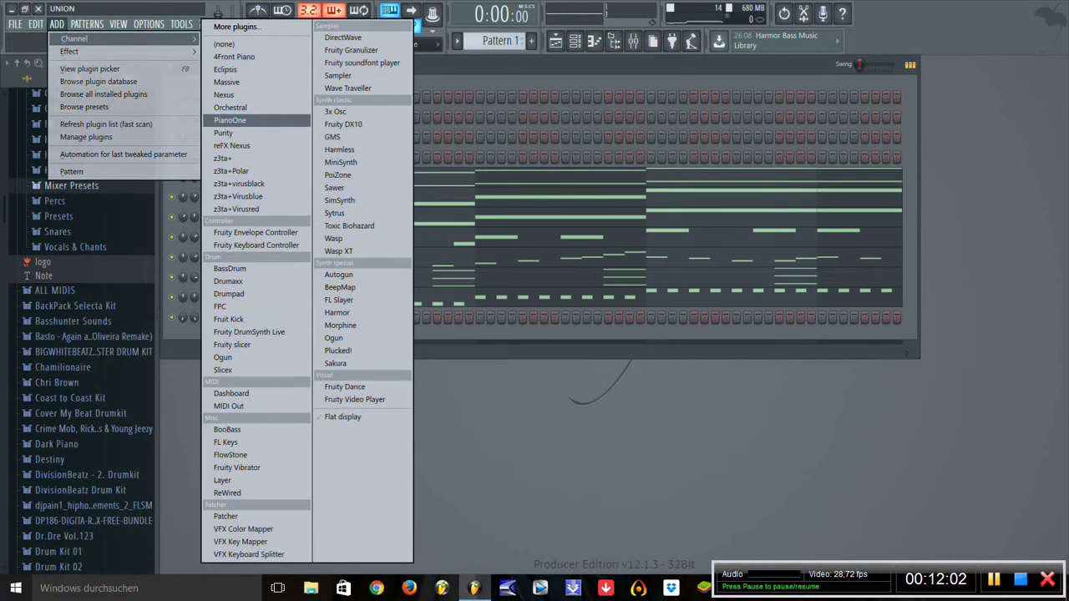
pyautogui.click(232, 145)
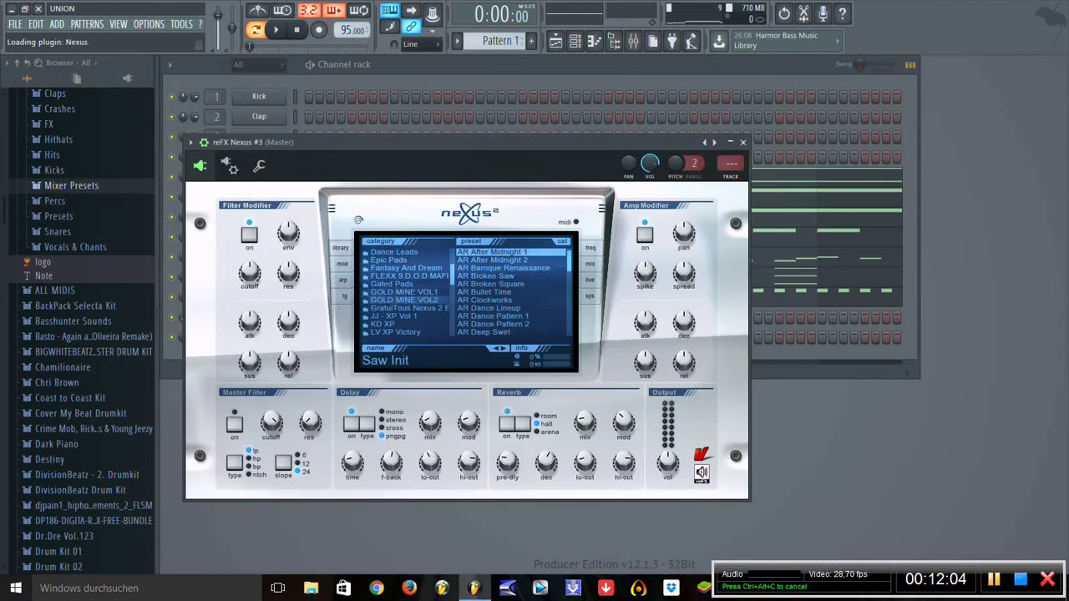
pyautogui.click(392, 284)
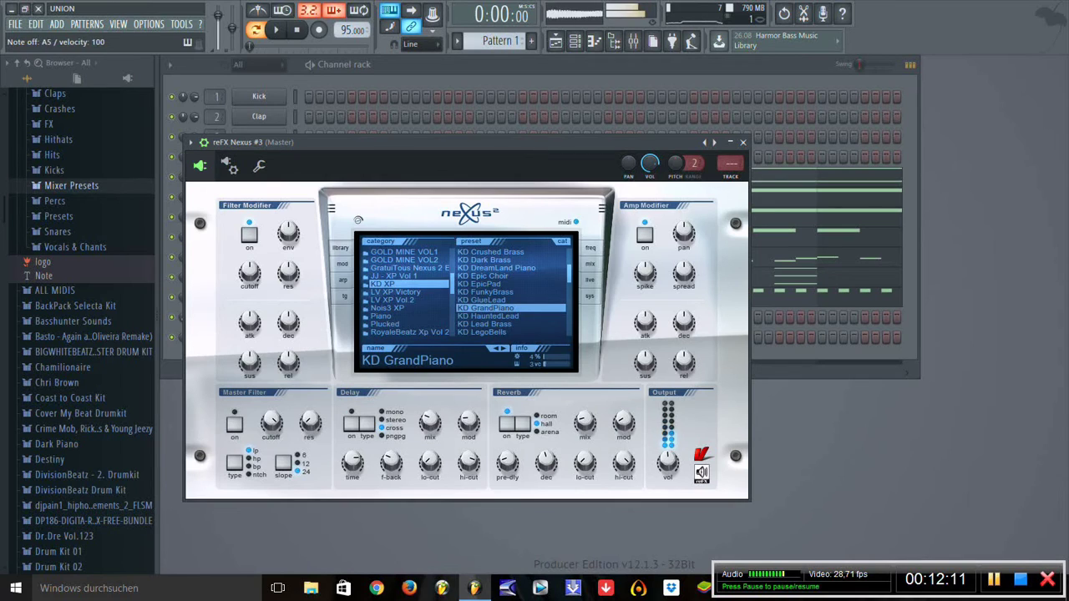
pyautogui.click(743, 142)
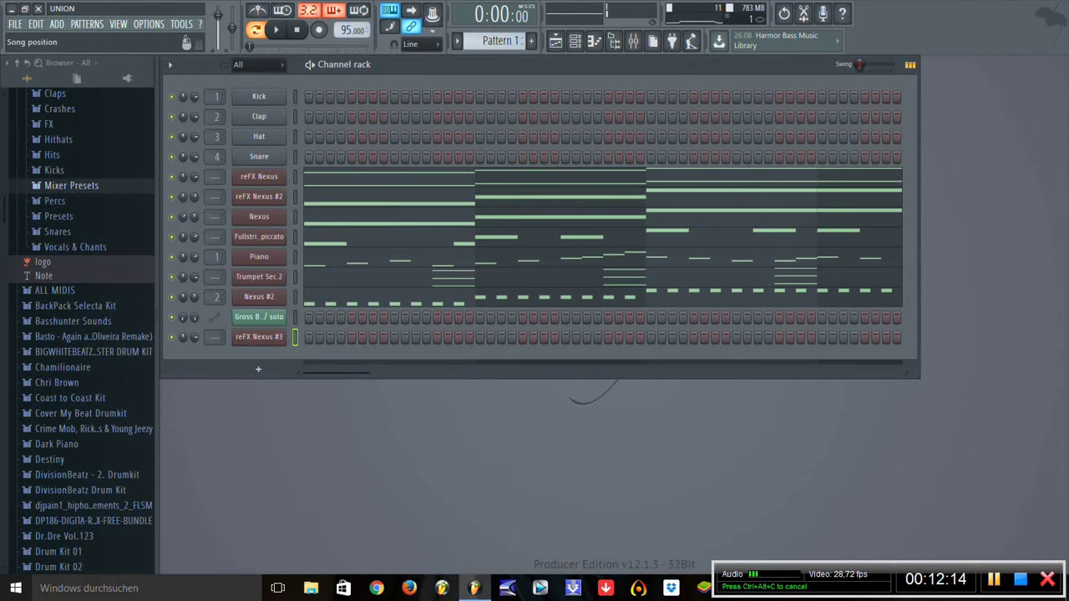
# Step: Copy the Piano channel's notes into the reFX Nexus #3 channel and play the pattern
pyautogui.press('F7')
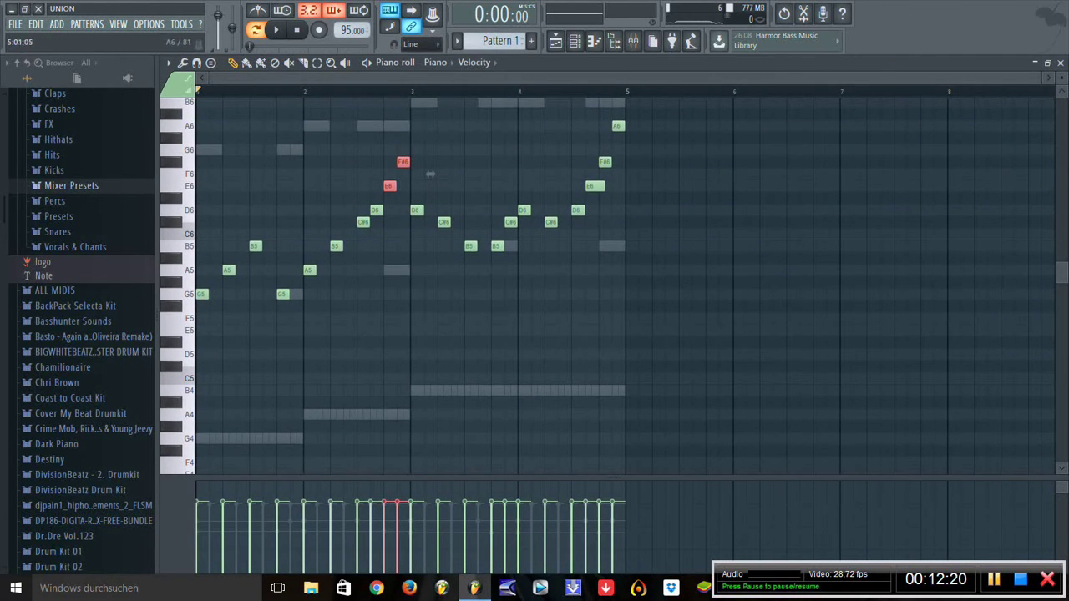
pyautogui.press('F6')
pyautogui.rightClick(284, 251)
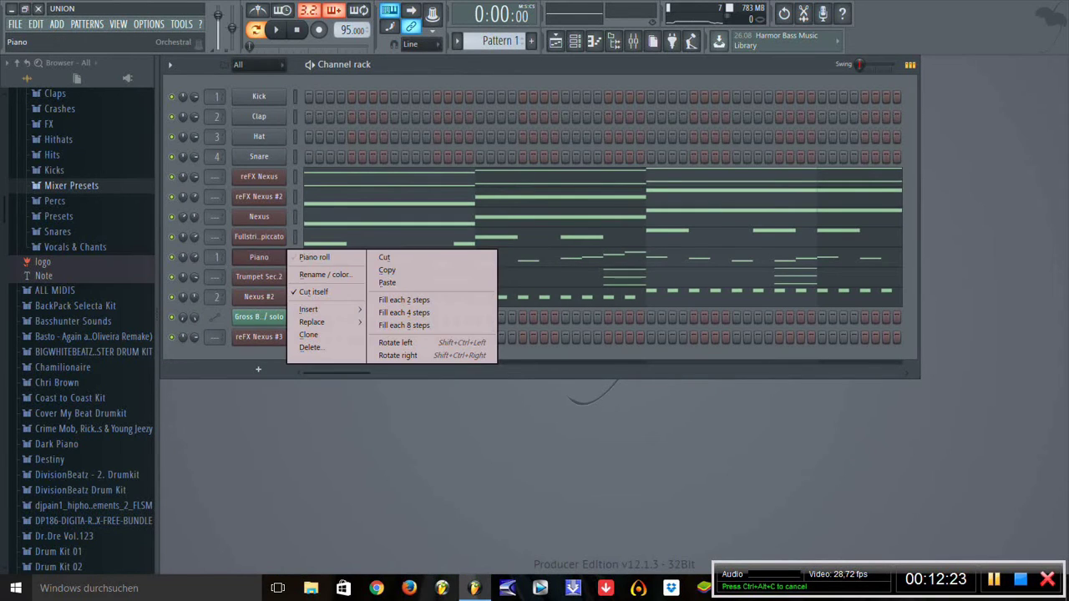
pyautogui.click(386, 269)
pyautogui.rightClick(284, 331)
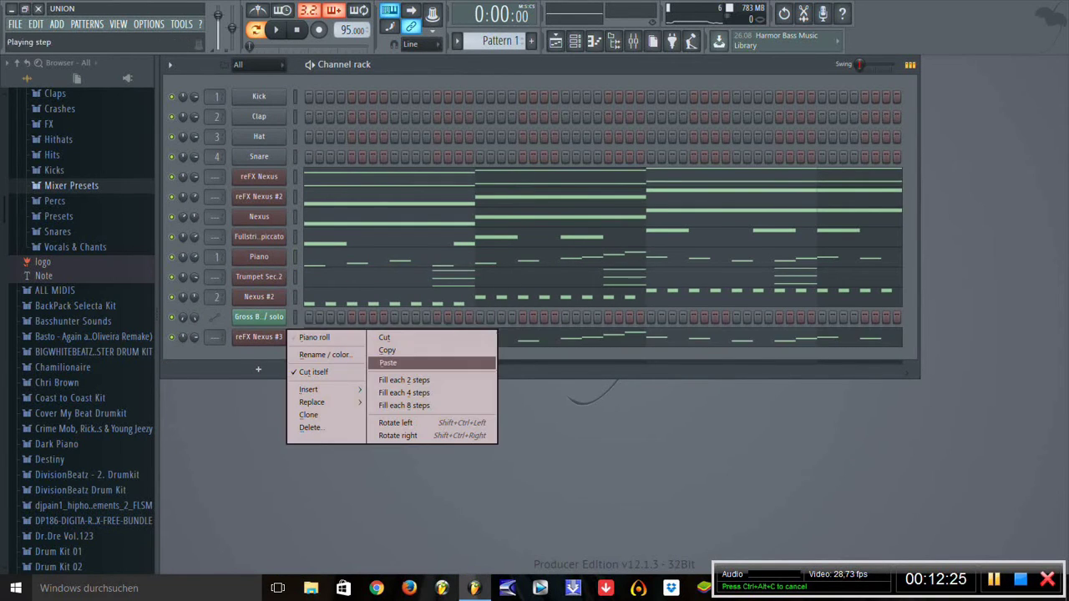
pyautogui.click(386, 363)
pyautogui.press('space')
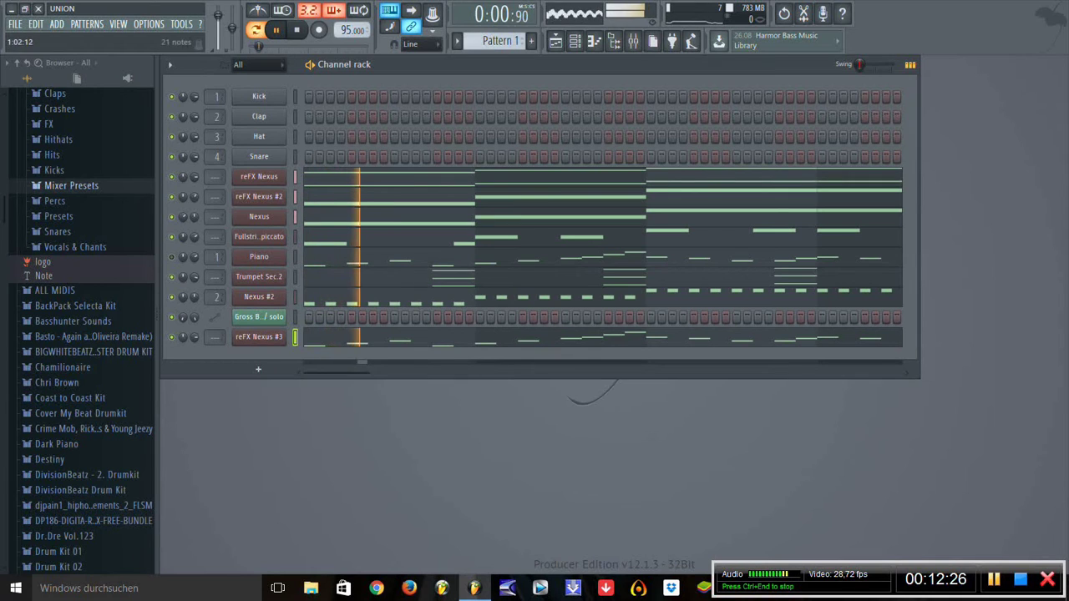
# Step: Delete the other reFX Nexus #3 notes, keeping only the rising D6–F#6 run ending bar 2 and the D6–A6 run ending bar 4
pyautogui.press('F7')
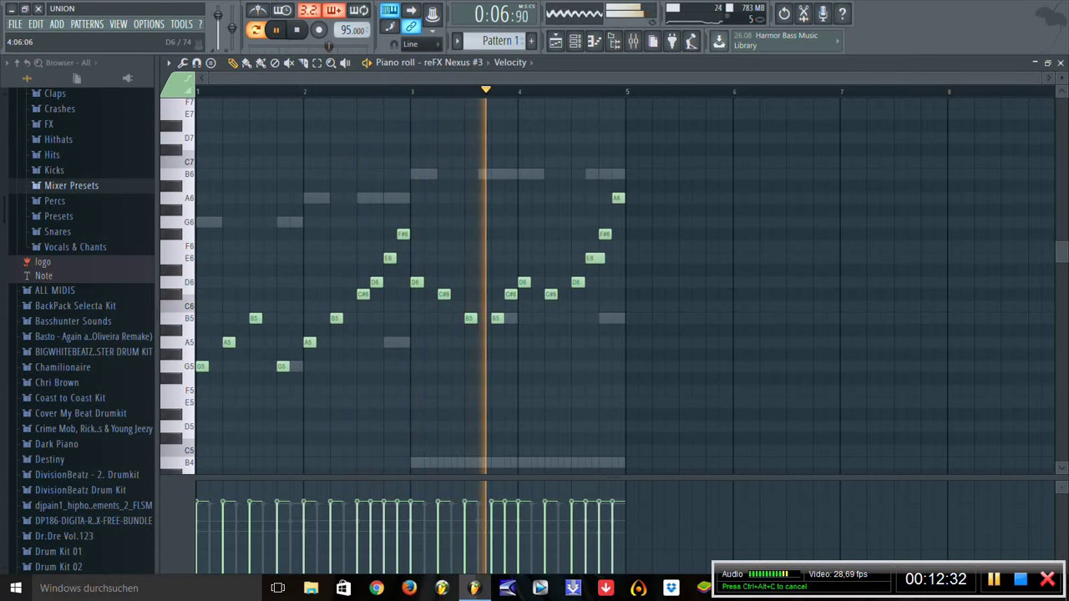
pyautogui.moveTo(561, 279); pyautogui.dragTo(410, 333)
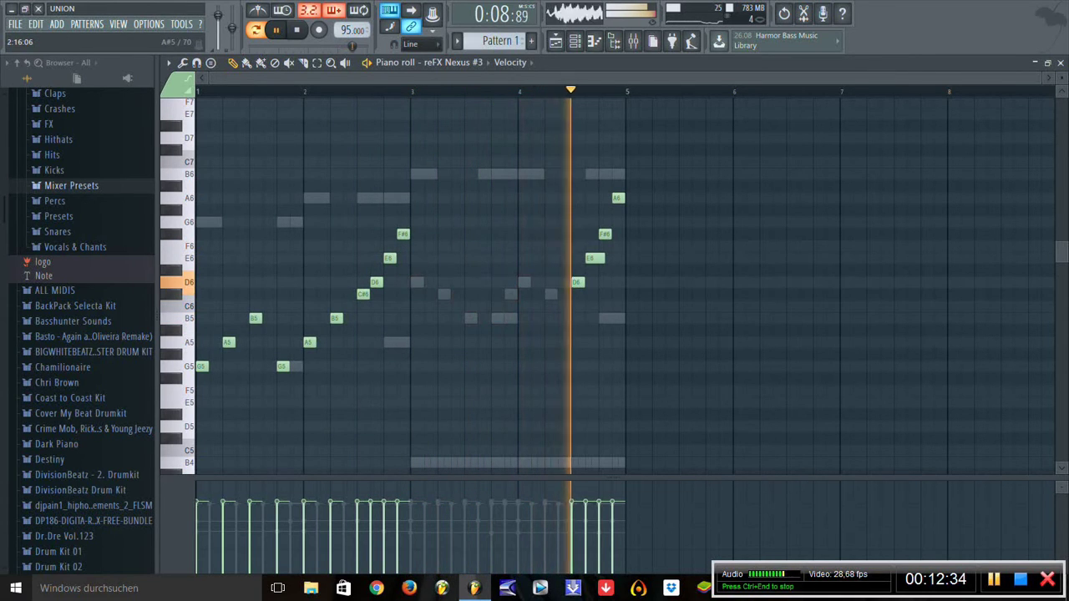
pyautogui.moveTo(197, 292); pyautogui.dragTo(381, 418)
pyautogui.press('space')
pyautogui.press('F7')
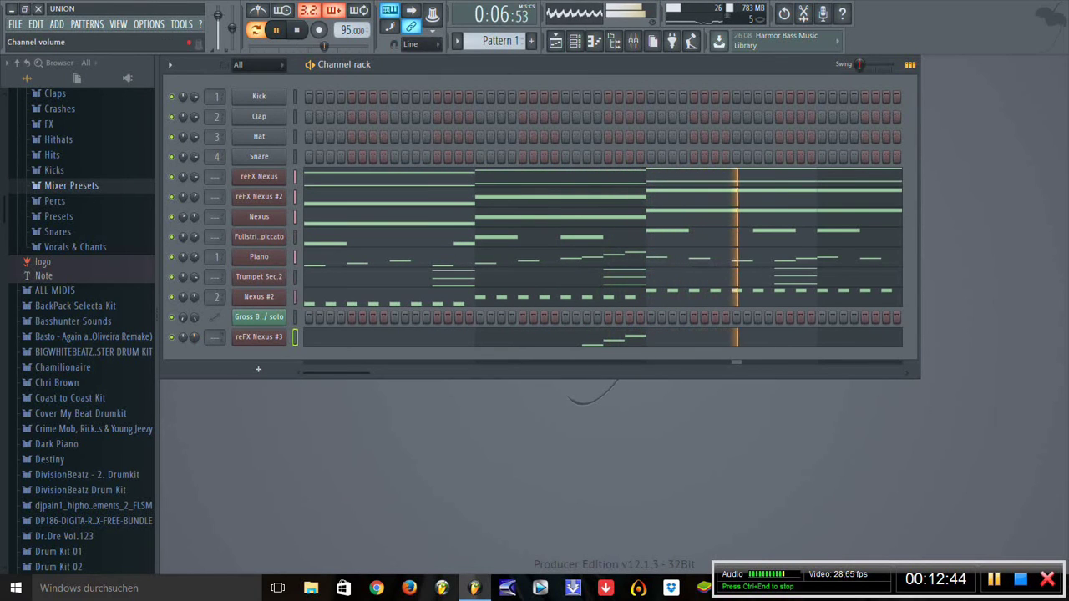
pyautogui.click(395, 336)
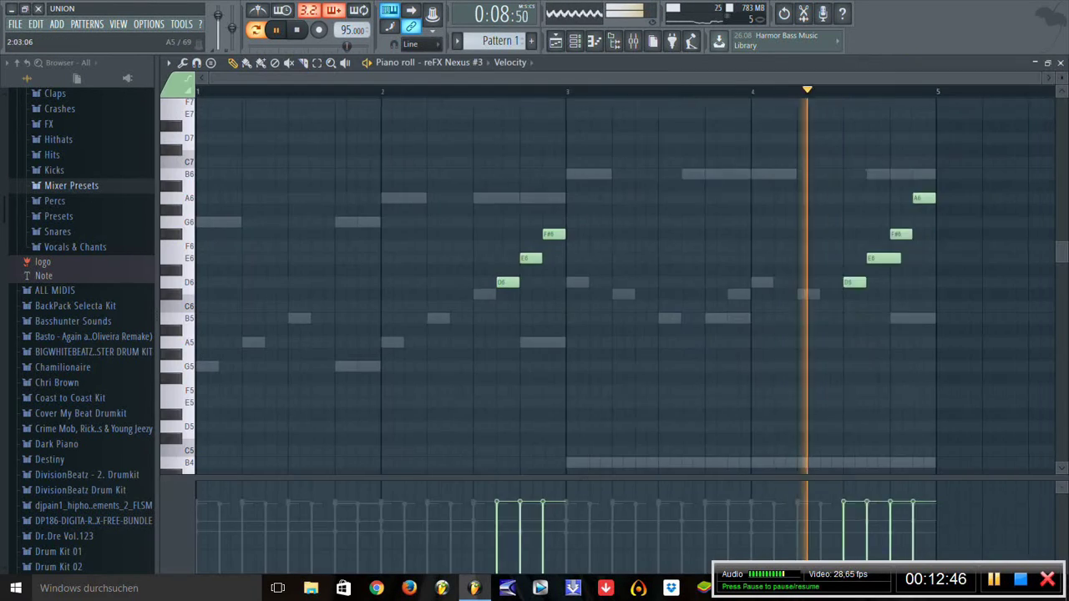
# Step: Route the reFX Nexus #3 channel to mixer track 3 and load the Piano Reverb mixer preset from the Piano folder onto it
pyautogui.press('F7')
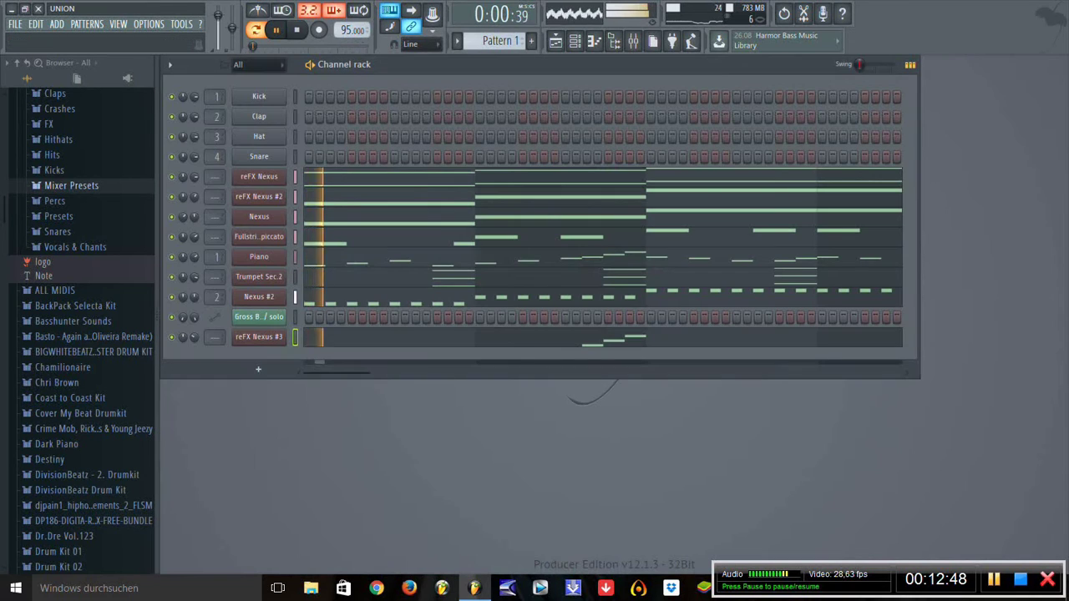
pyautogui.click(259, 337)
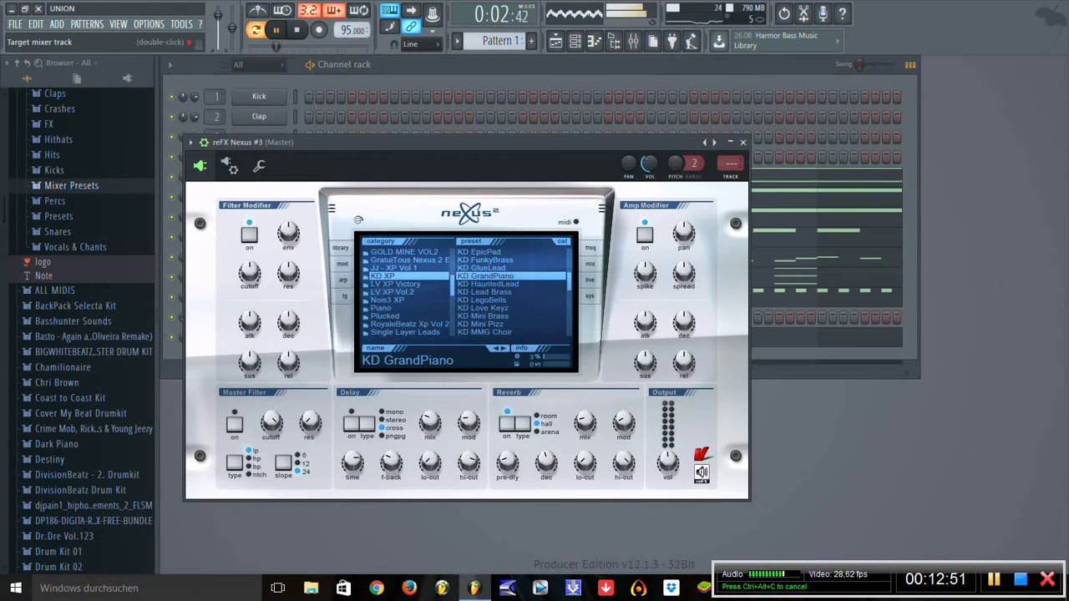
pyautogui.doubleClick(733, 163)
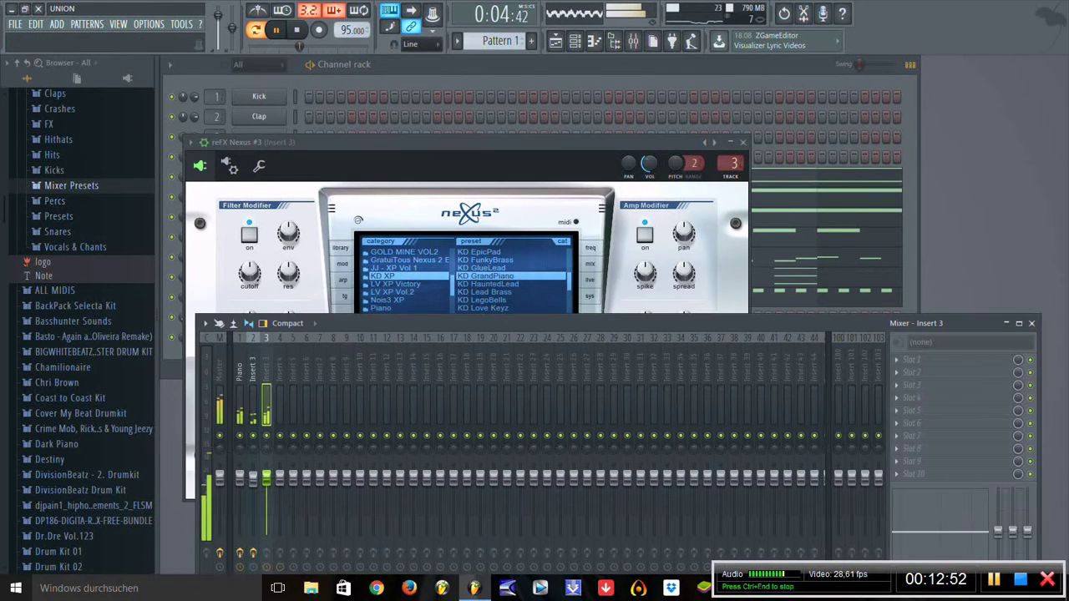
pyautogui.click(71, 185)
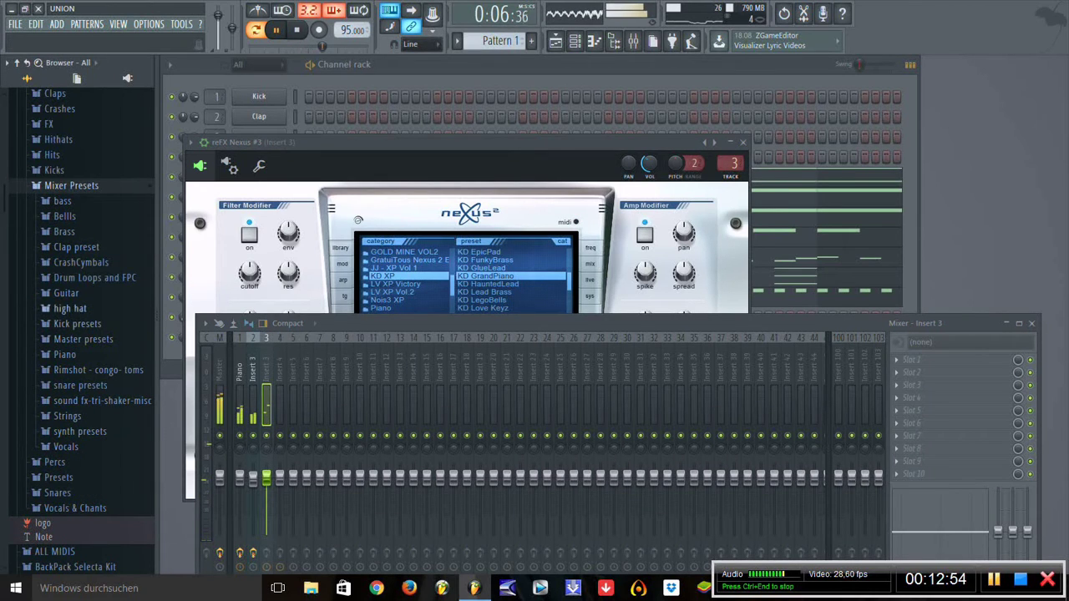
pyautogui.click(64, 354)
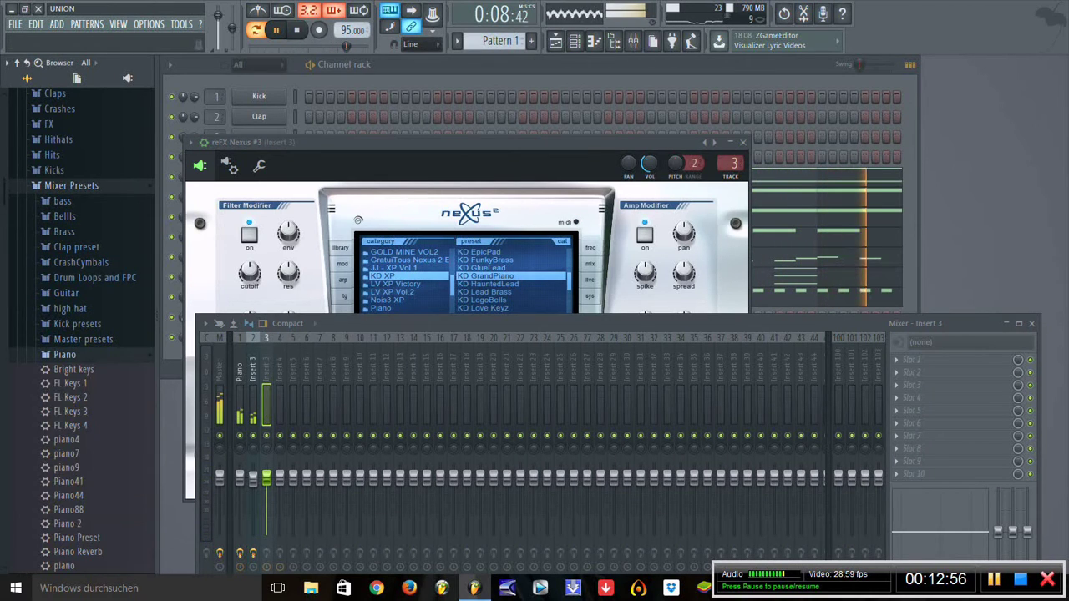
pyautogui.scroll(-3, 79, 334)
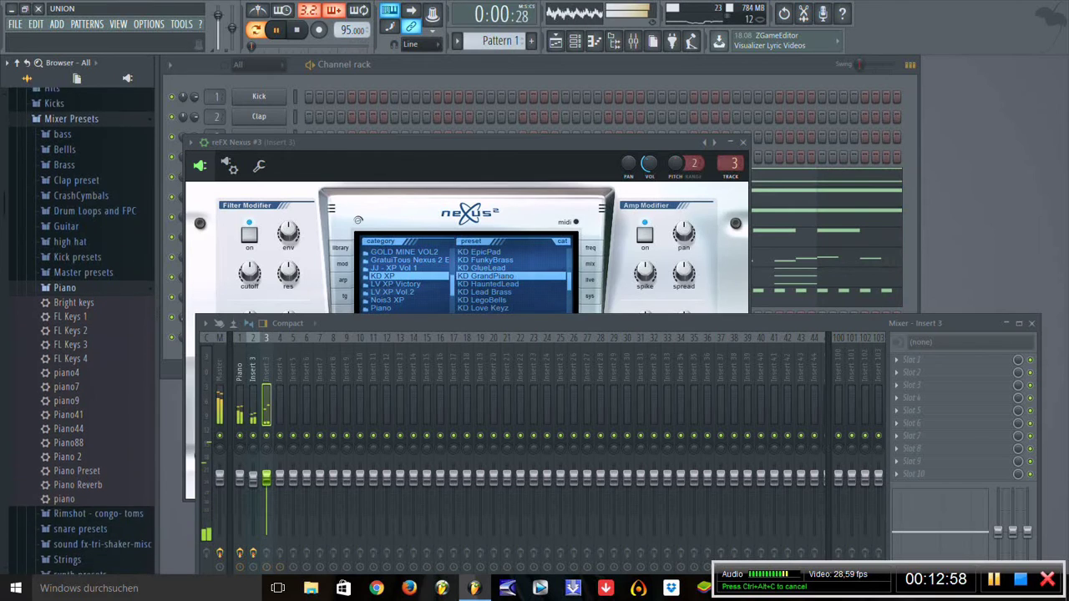
pyautogui.moveTo(83, 468); pyautogui.dragTo(926, 447)
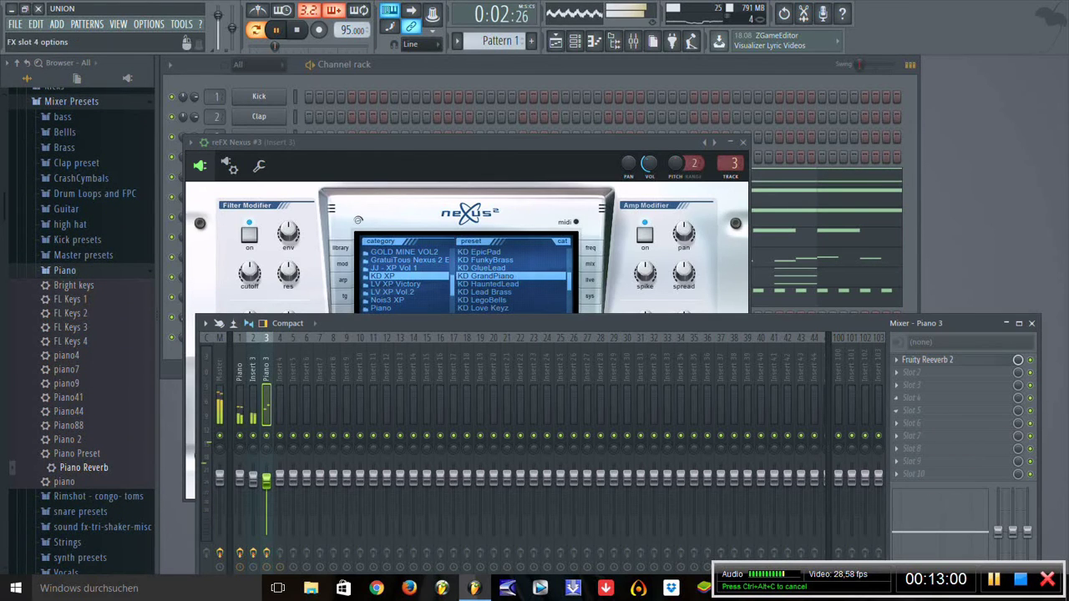
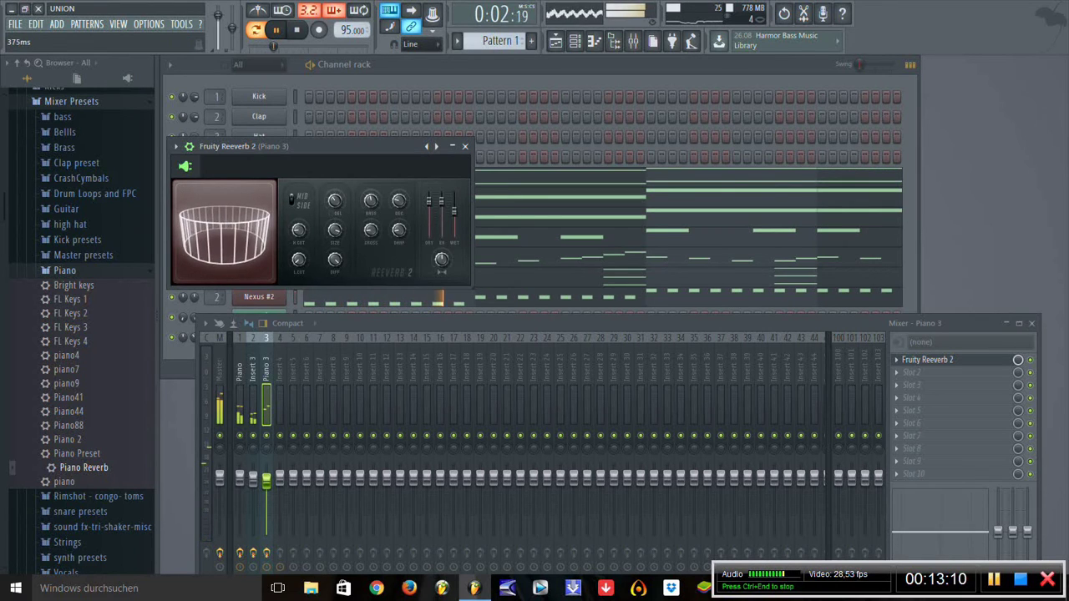
# Step: Increase the room size in the Fruity Reeverb 2 on mixer track 3, and close the reverb and mixer windows
pyautogui.moveTo(335, 230); pyautogui.dragTo(334, 219)
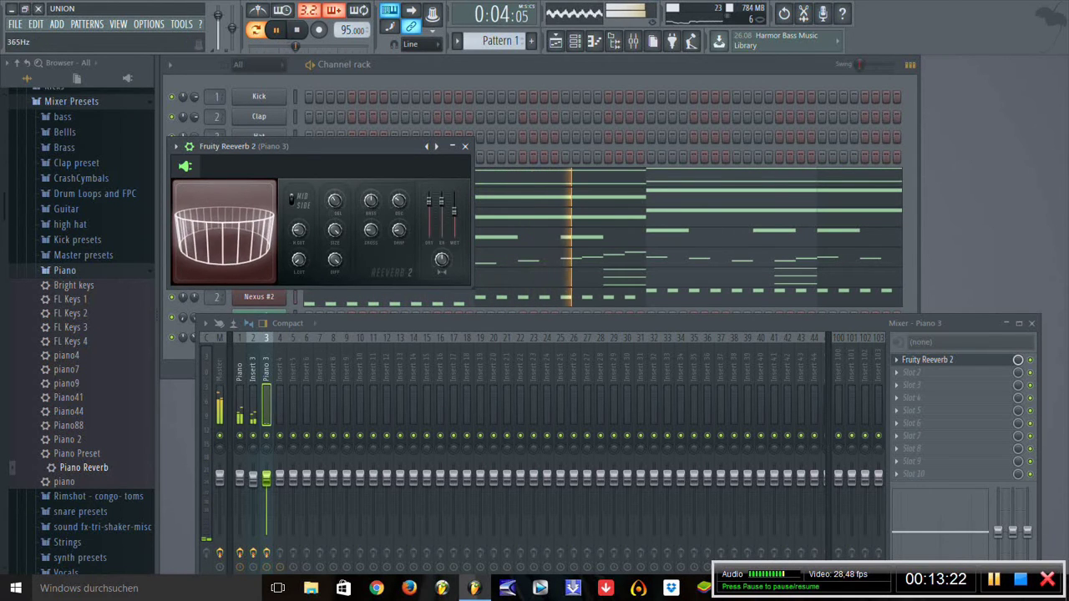
pyautogui.click(465, 146)
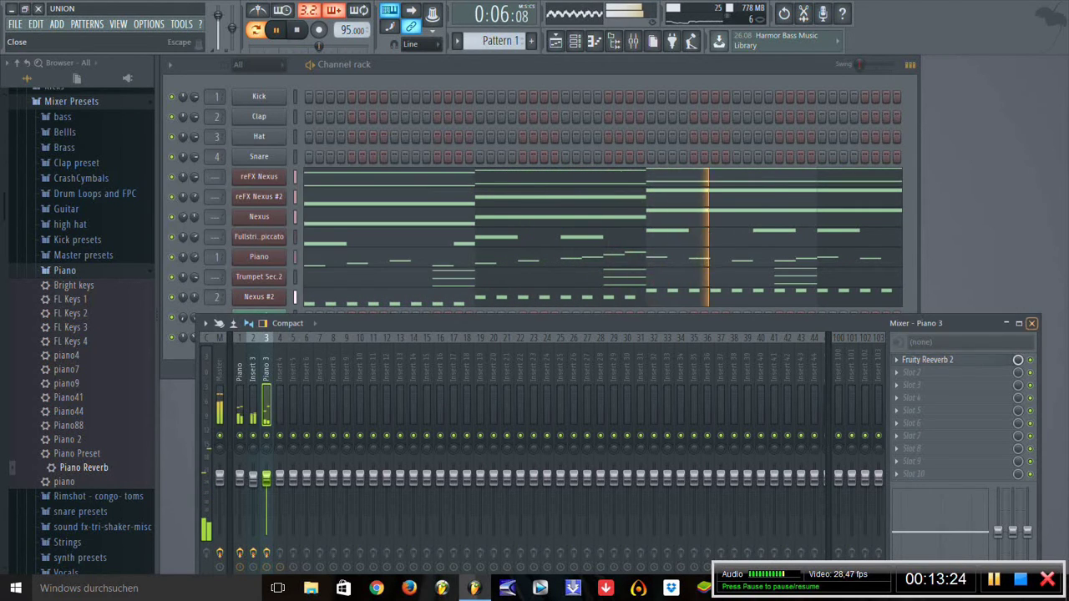
pyautogui.press('F9')
# Step: Set the Nexus reverb mix of the reFX Nexus #3 channel to about 29 and close its plugin window
pyautogui.click(259, 336)
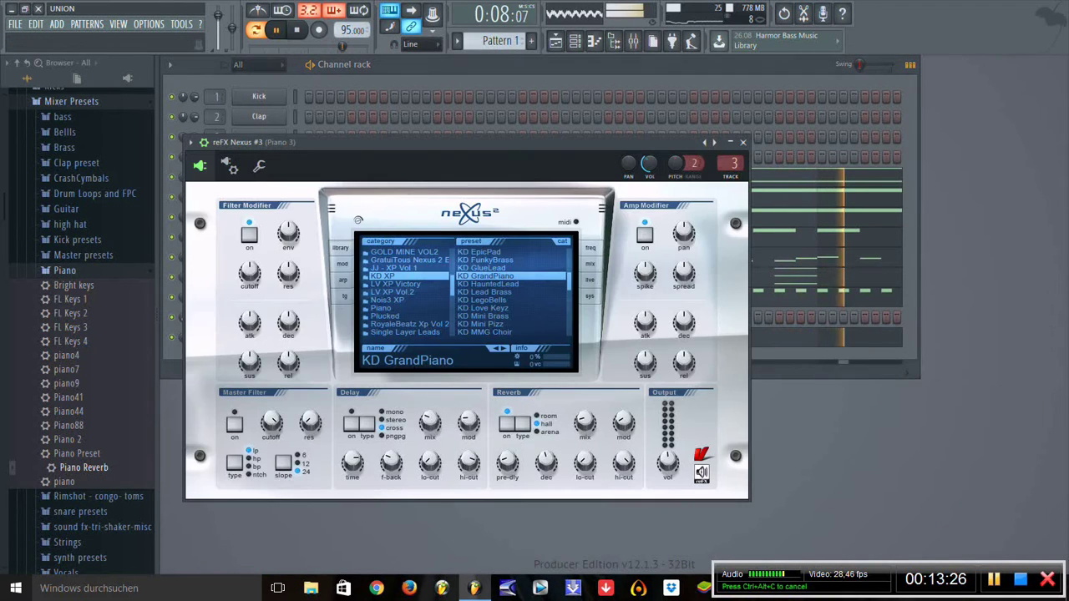
pyautogui.moveTo(584, 422); pyautogui.dragTo(585, 411)
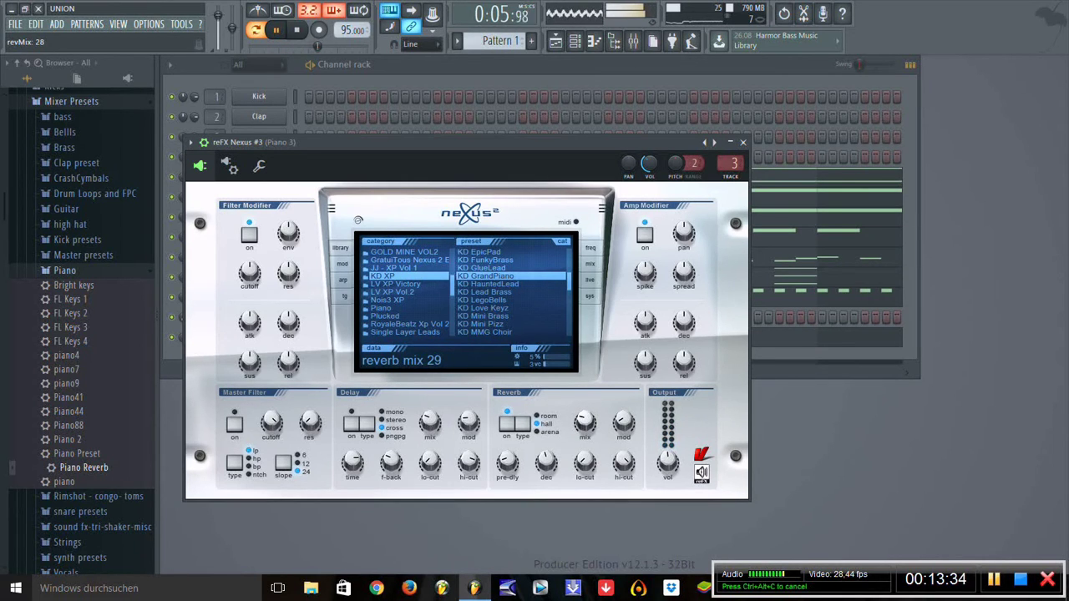
pyautogui.scroll(1, 584, 422)
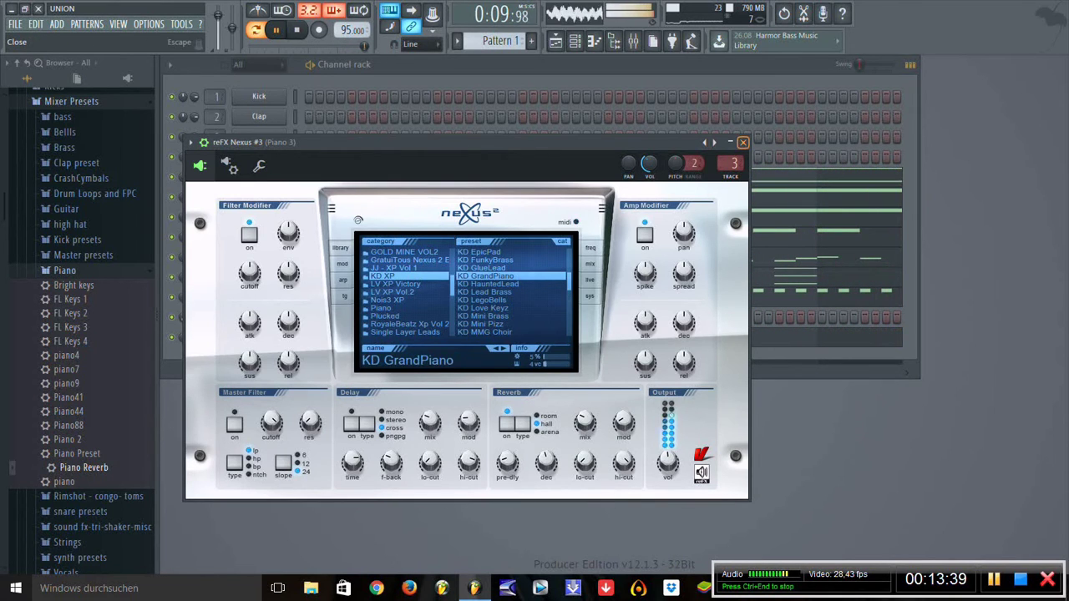
pyautogui.click(742, 142)
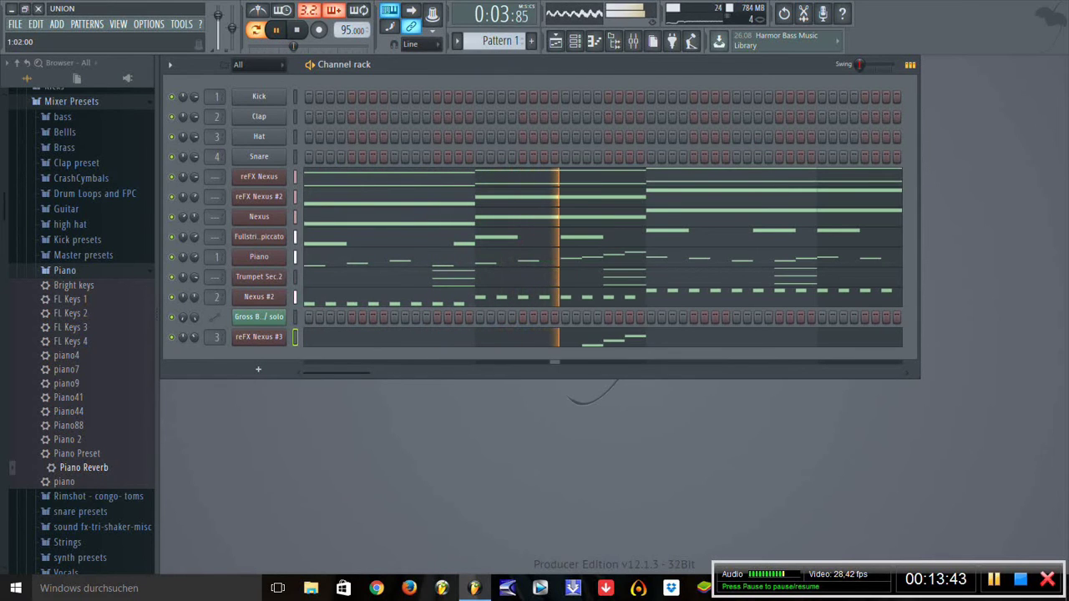
# Step: Stop playback, collapse the mixer preset folders in the browser and add another reFX Nexus channel
pyautogui.press('space')
pyautogui.click(64, 270)
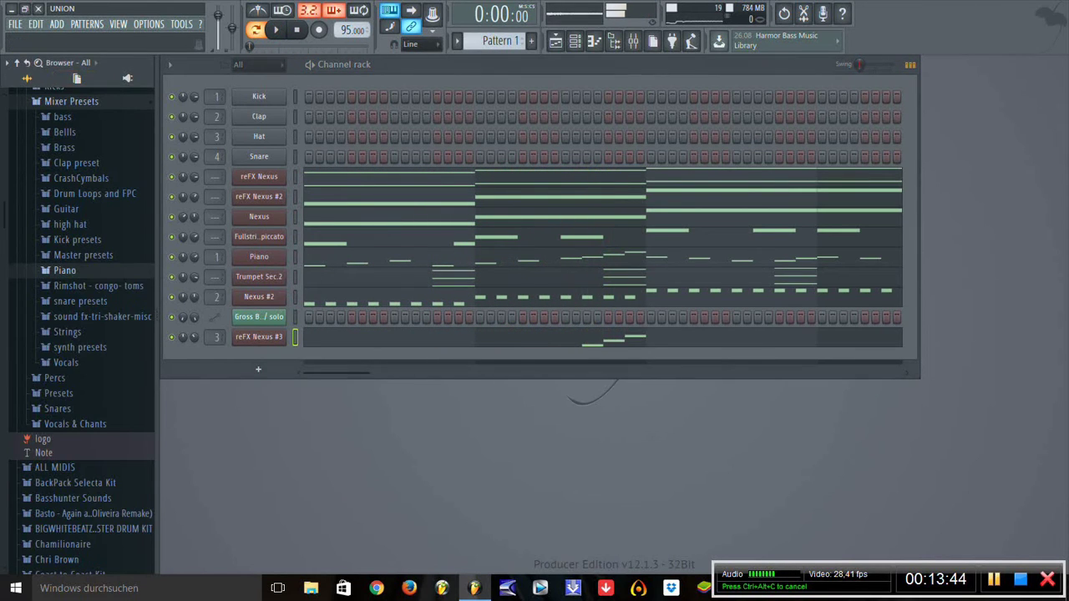
pyautogui.click(71, 101)
pyautogui.click(56, 23)
pyautogui.moveTo(74, 38)
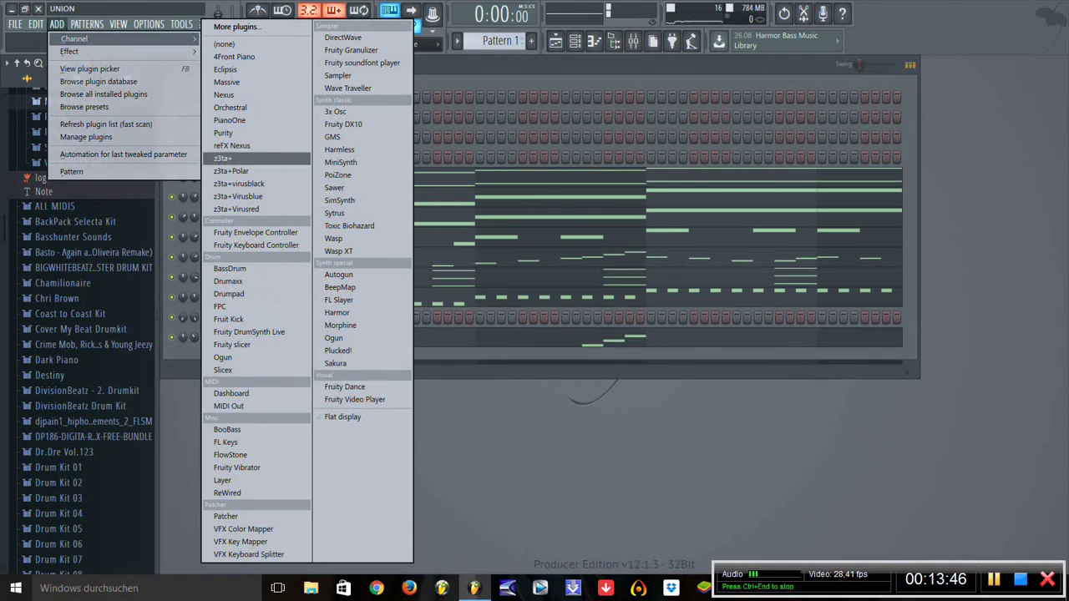
pyautogui.click(231, 145)
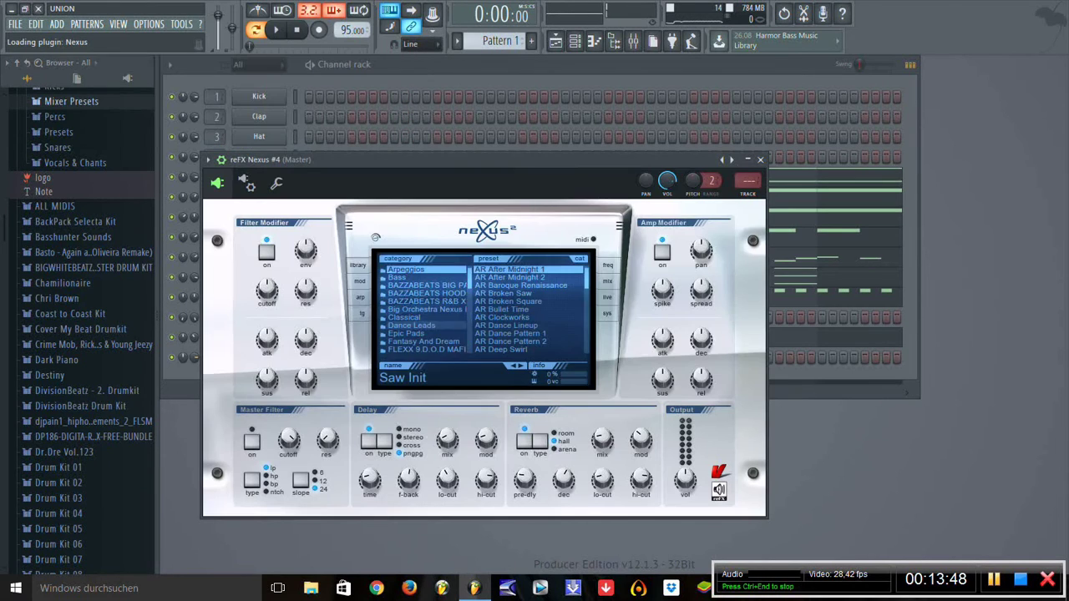
# Step: Audition presets for the new Nexus channel, including N3 AR Like A G6 from Nois3 XP and BR Full Section from Synthetic Brass
pyautogui.scroll(-10, 424, 309)
pyautogui.click(399, 285)
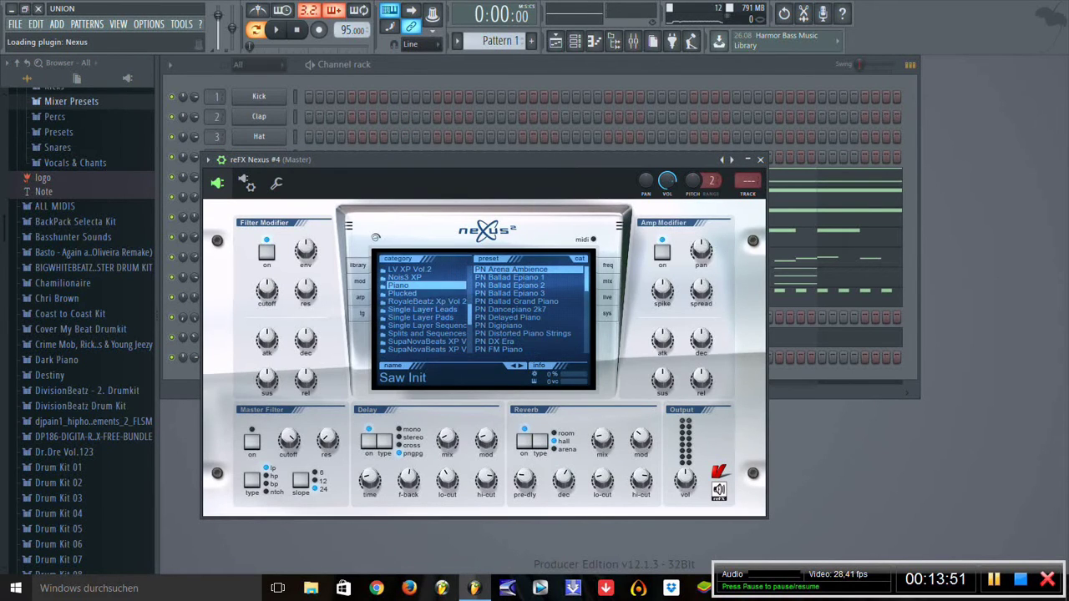
pyautogui.click(404, 277)
pyautogui.click(506, 300)
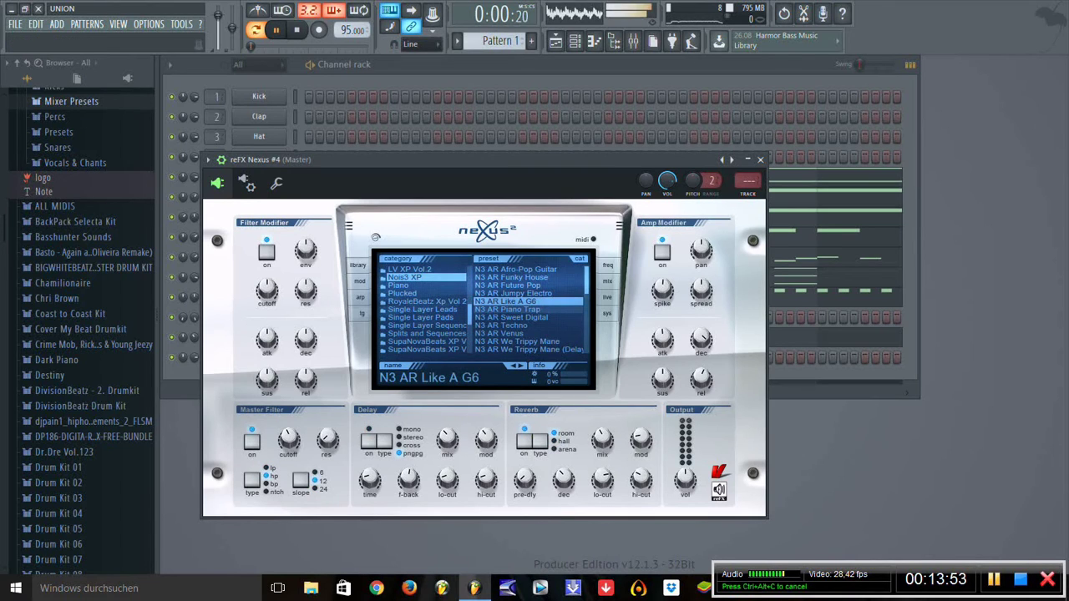
pyautogui.click(421, 309)
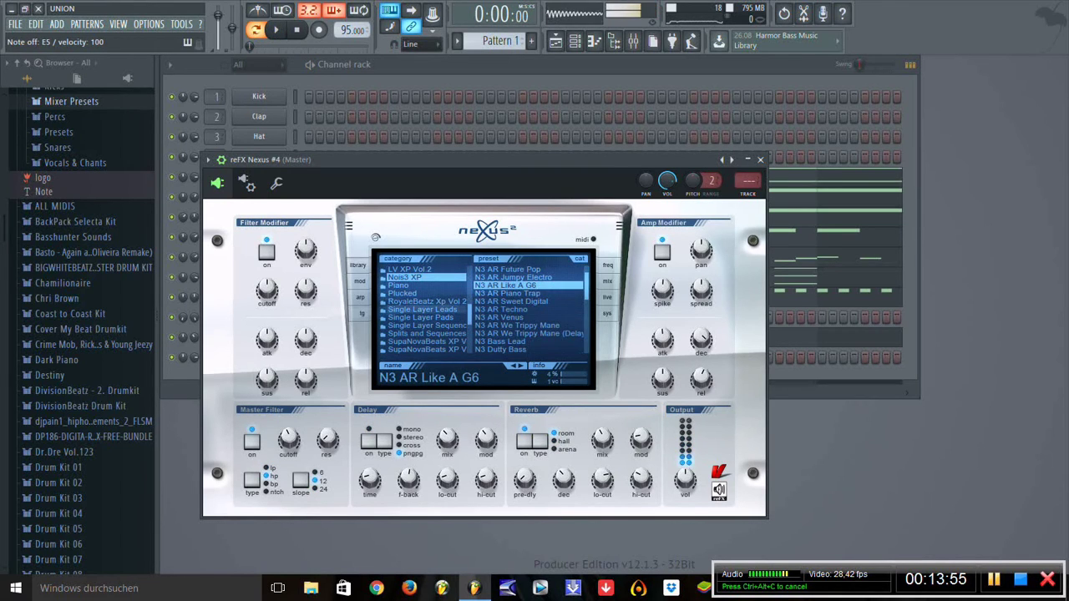
pyautogui.click(420, 318)
pyautogui.scroll(-5, 420, 317)
pyautogui.click(416, 317)
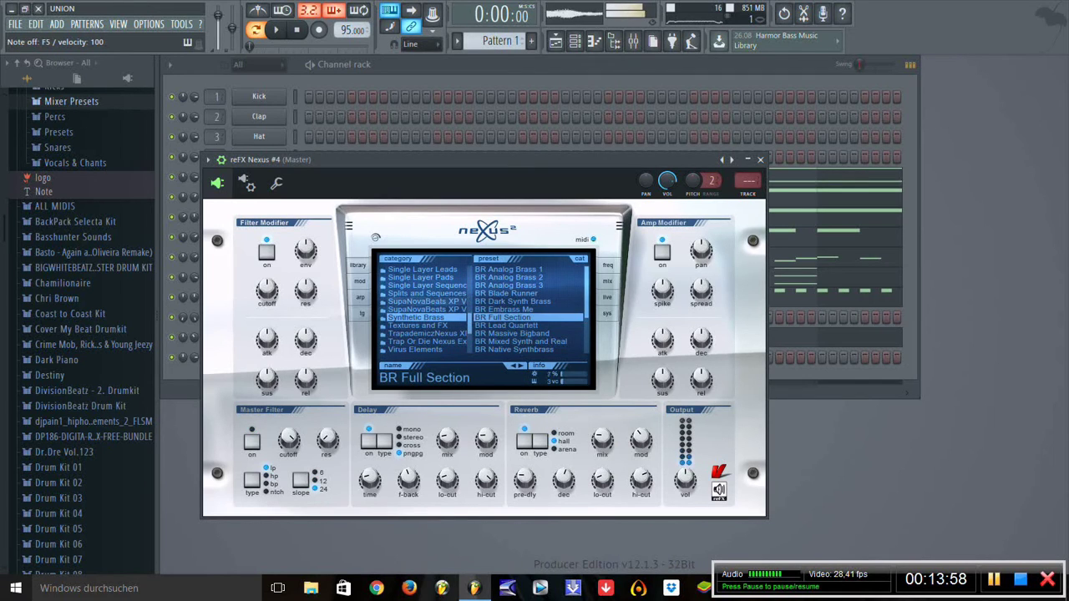
pyautogui.scroll(-4, 426, 310)
pyautogui.click(399, 324)
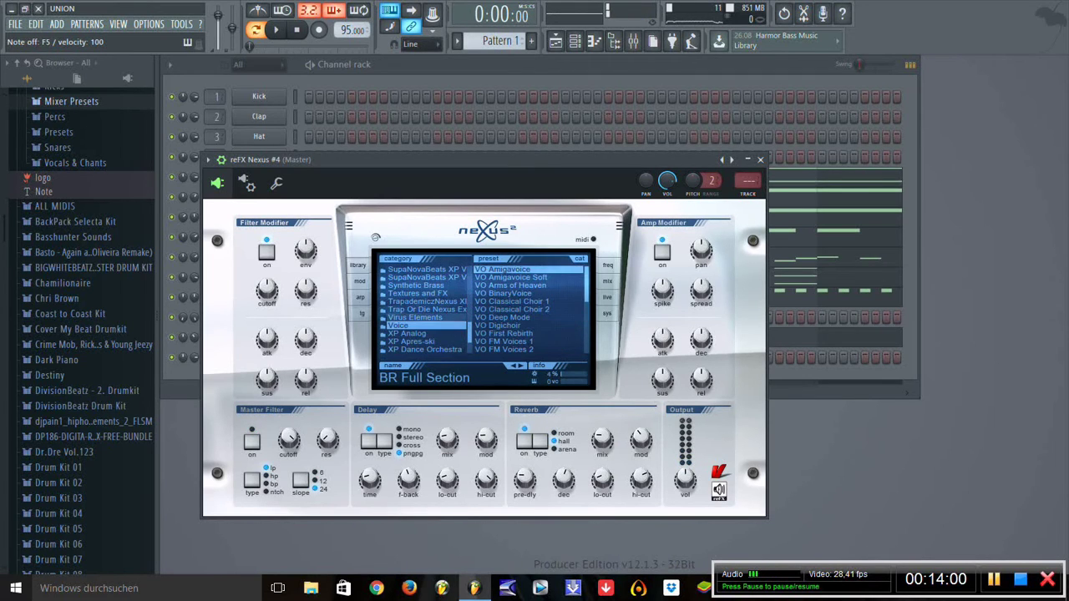
# Step: Load the Overdrive Guitar 1 preset from the XP Dance Orchestra category in reFX Nexus #4 and close the plugin window
pyautogui.scroll(-3, 426, 309)
pyautogui.click(425, 309)
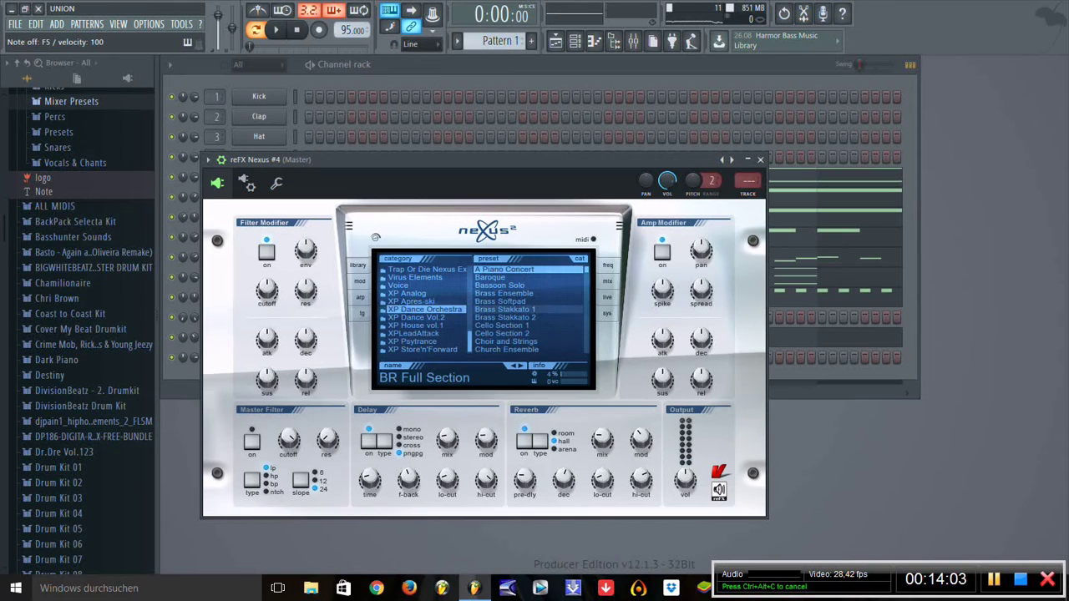
pyautogui.scroll(-5, 510, 330)
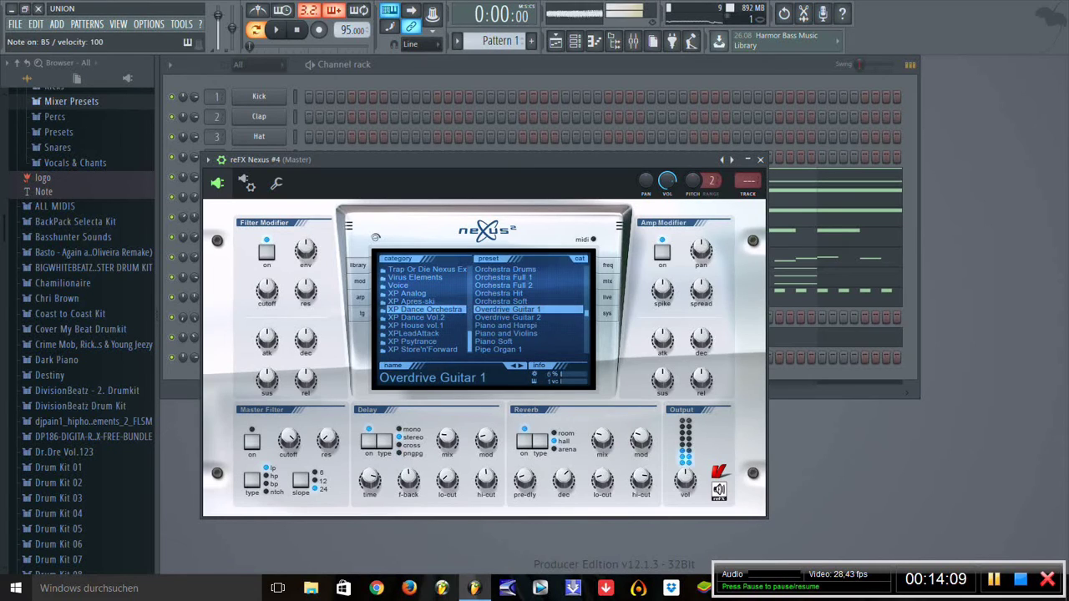
pyautogui.scroll(-1, 527, 309)
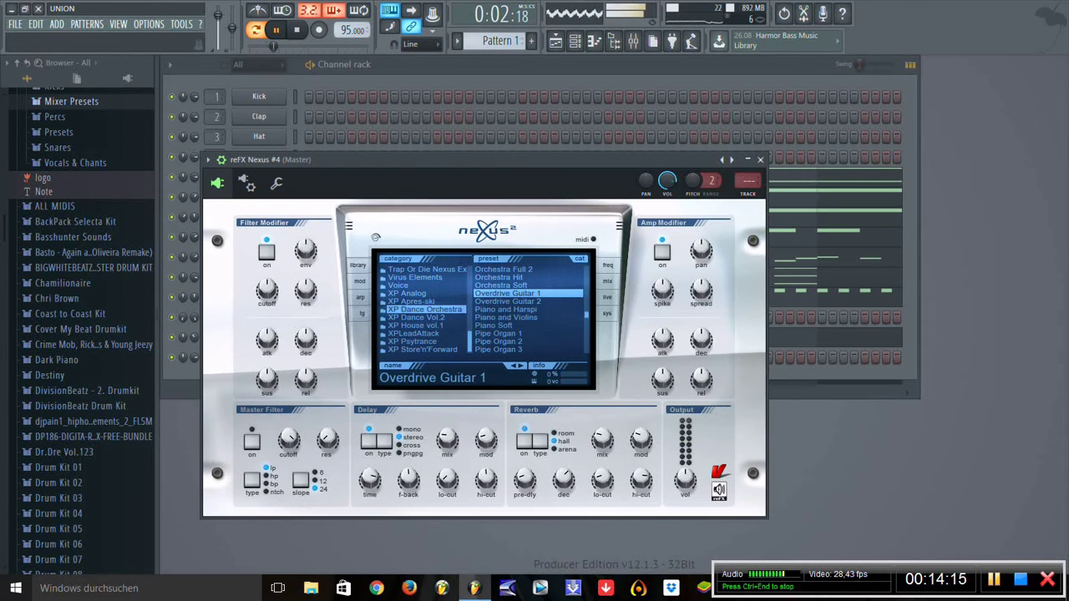
pyautogui.press('Escape')
# Step: Copy the reFX Nexus #3 channel's notes into the reFX Nexus #4 channel and play the pattern
pyautogui.rightClick(284, 335)
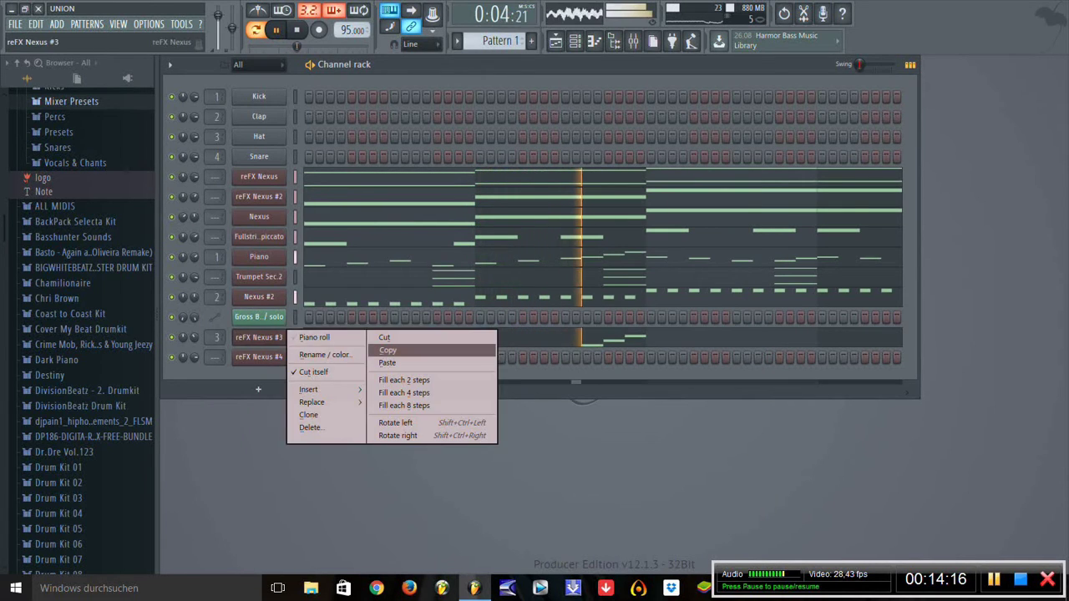
pyautogui.click(388, 350)
pyautogui.rightClick(284, 355)
pyautogui.click(388, 382)
pyautogui.press('space')
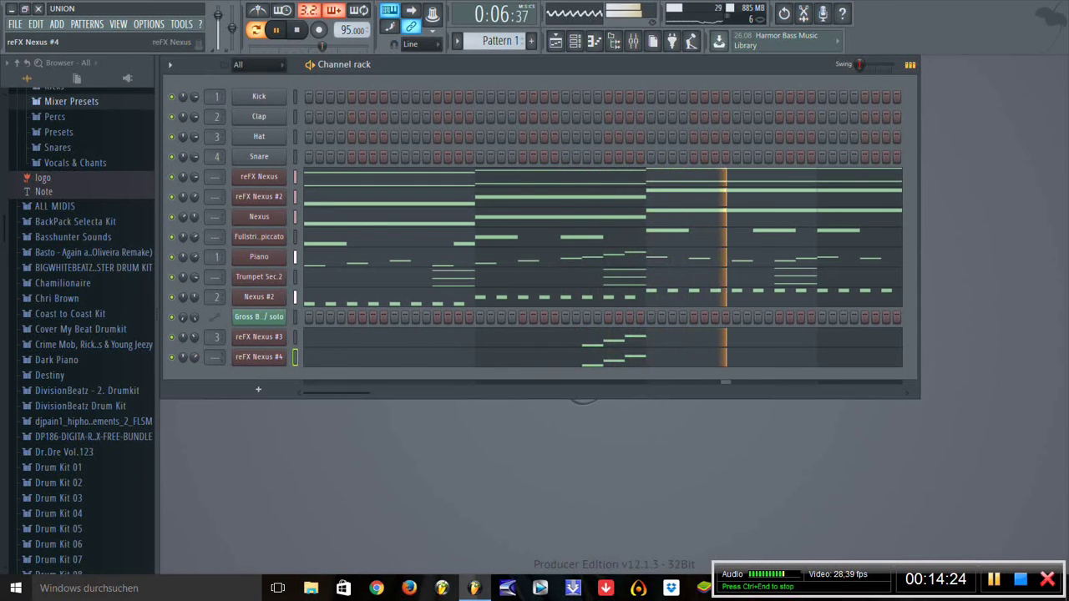
# Step: Route the reFX Nexus #4 channel to mixer track 4 and load the Plucked mixer preset from the Guitar folder onto it
pyautogui.click(259, 357)
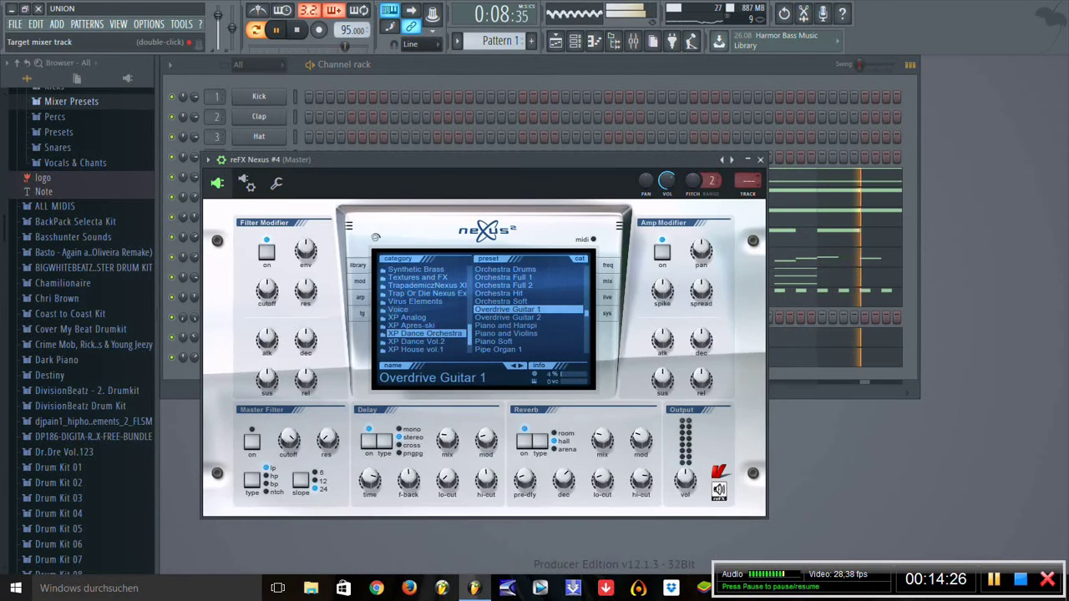
pyautogui.doubleClick(748, 180)
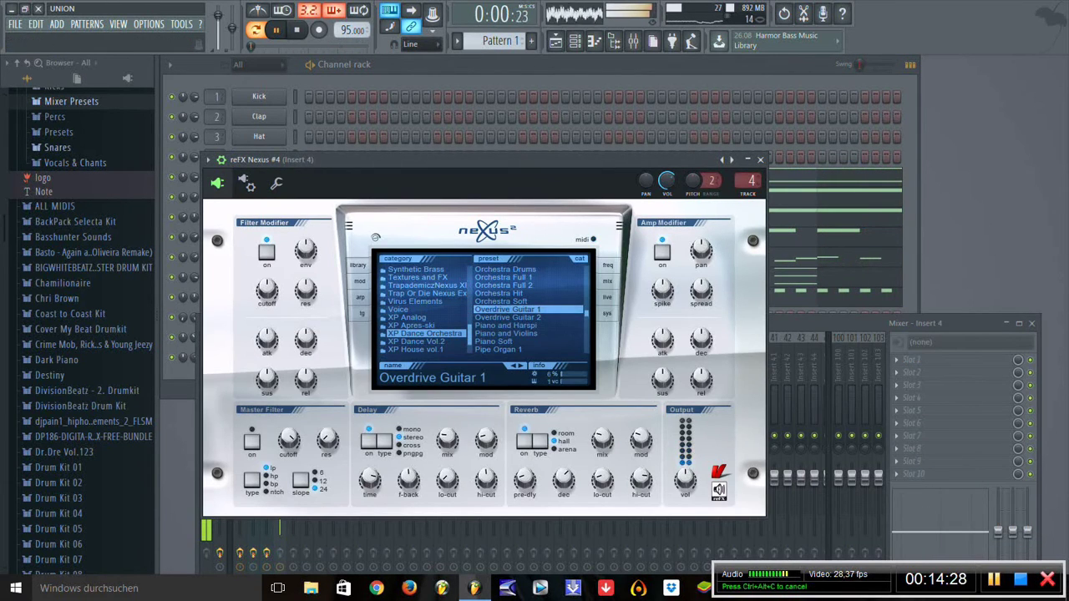
pyautogui.click(71, 101)
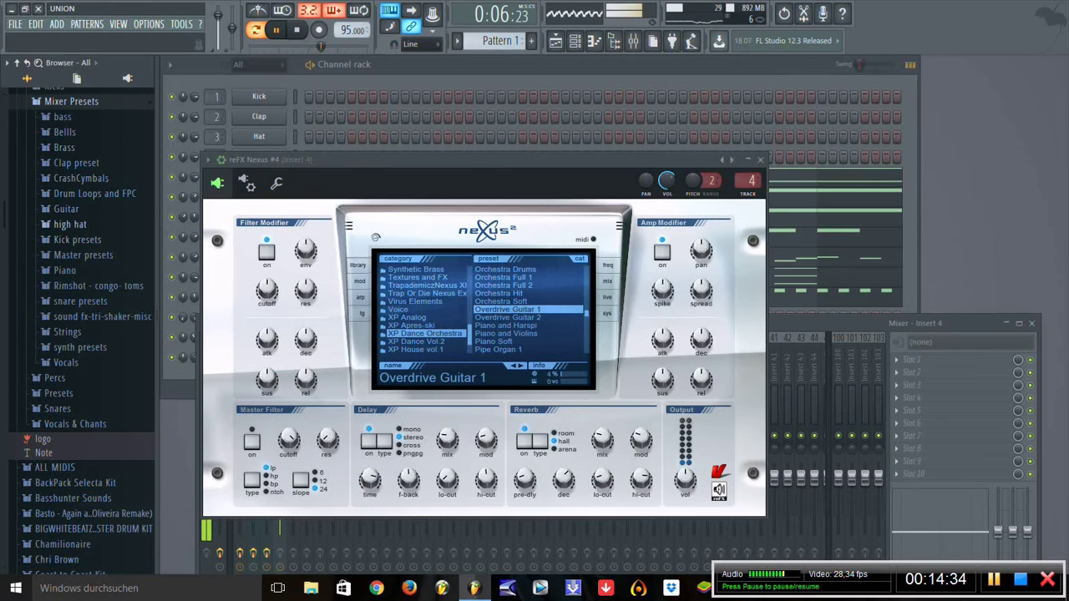
pyautogui.click(66, 208)
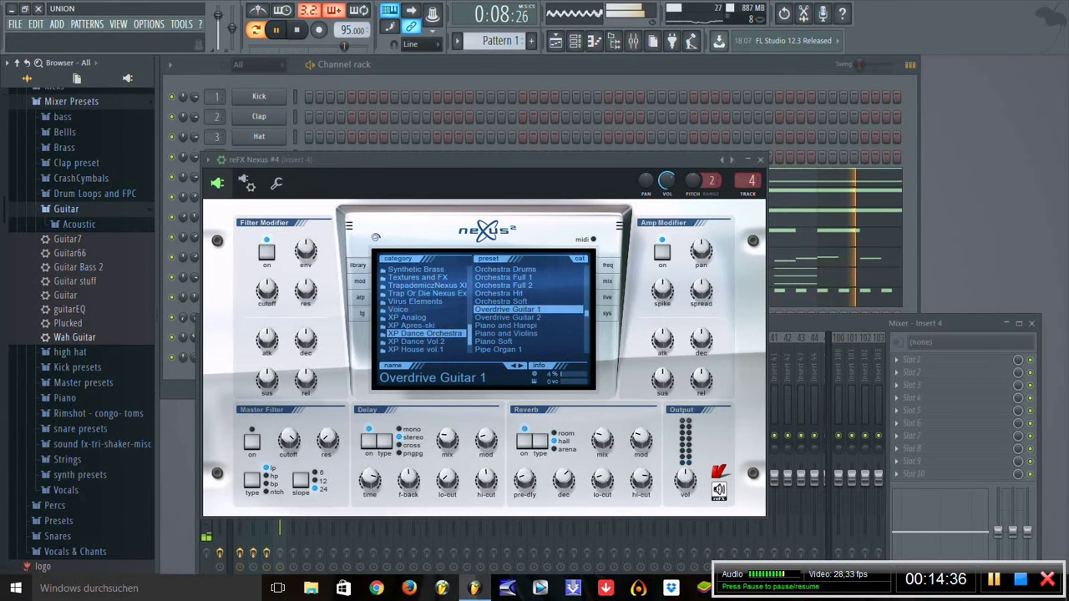
pyautogui.moveTo(68, 323); pyautogui.dragTo(953, 409)
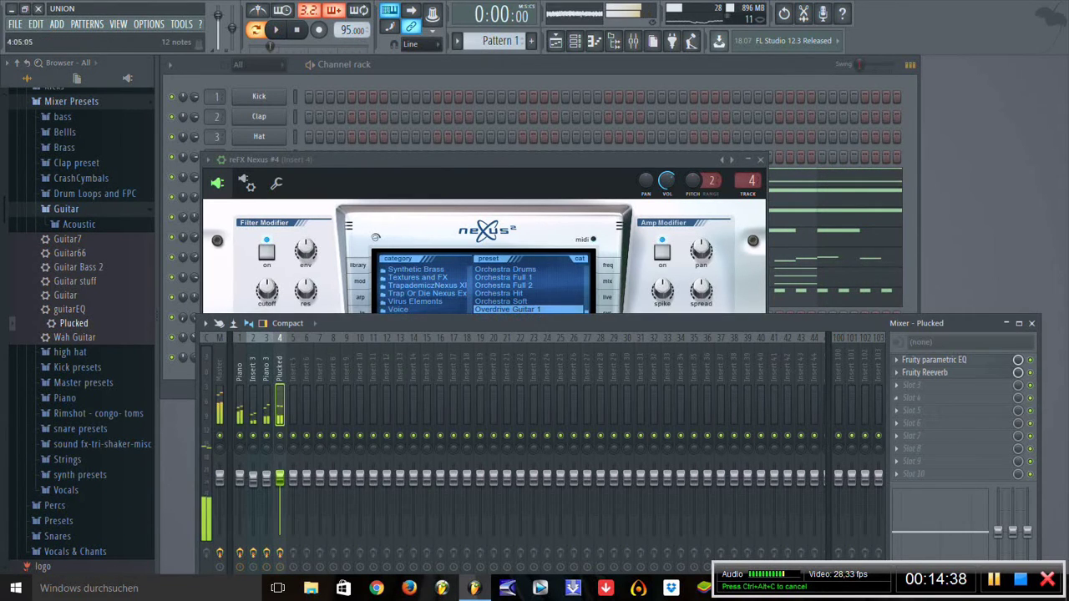
# Step: Close the reFX Nexus #4 window and inspect the Fruity parametric EQ settings on the Plucked mixer track
pyautogui.press('Escape')
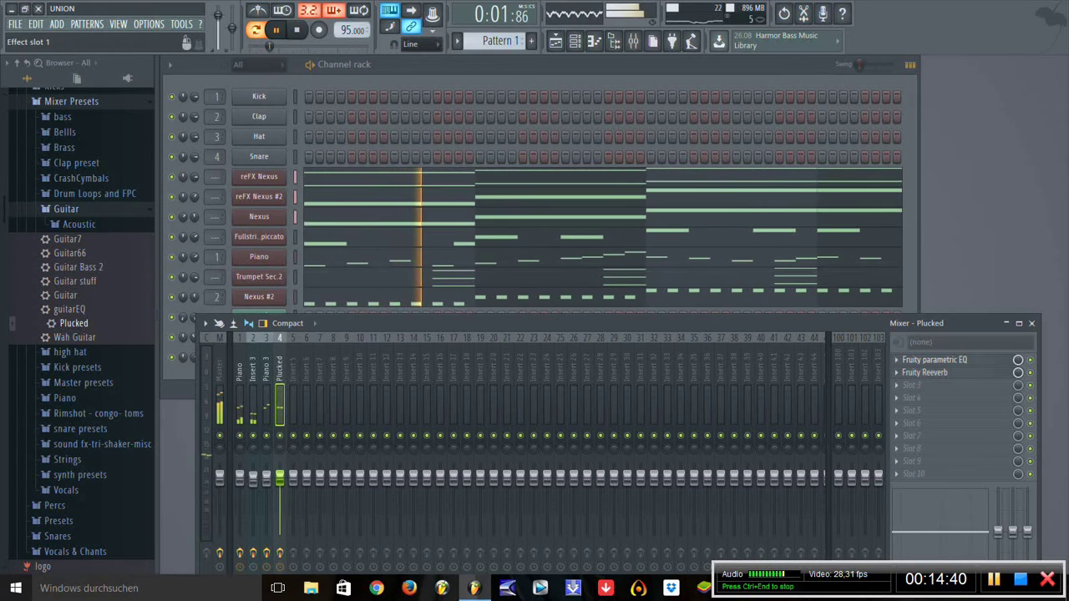
pyautogui.click(933, 360)
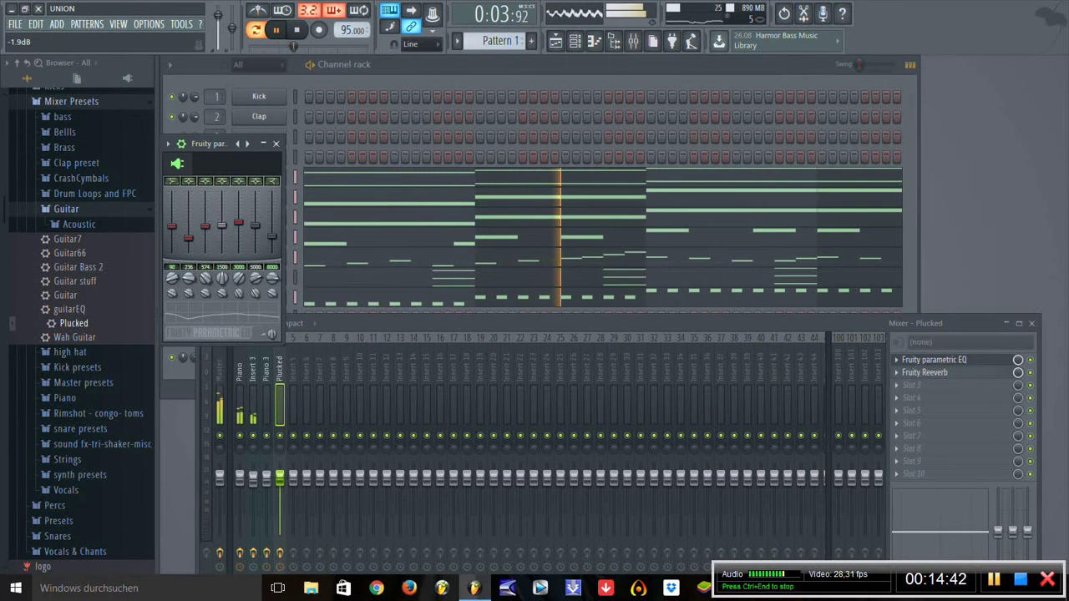
pyautogui.press('Escape')
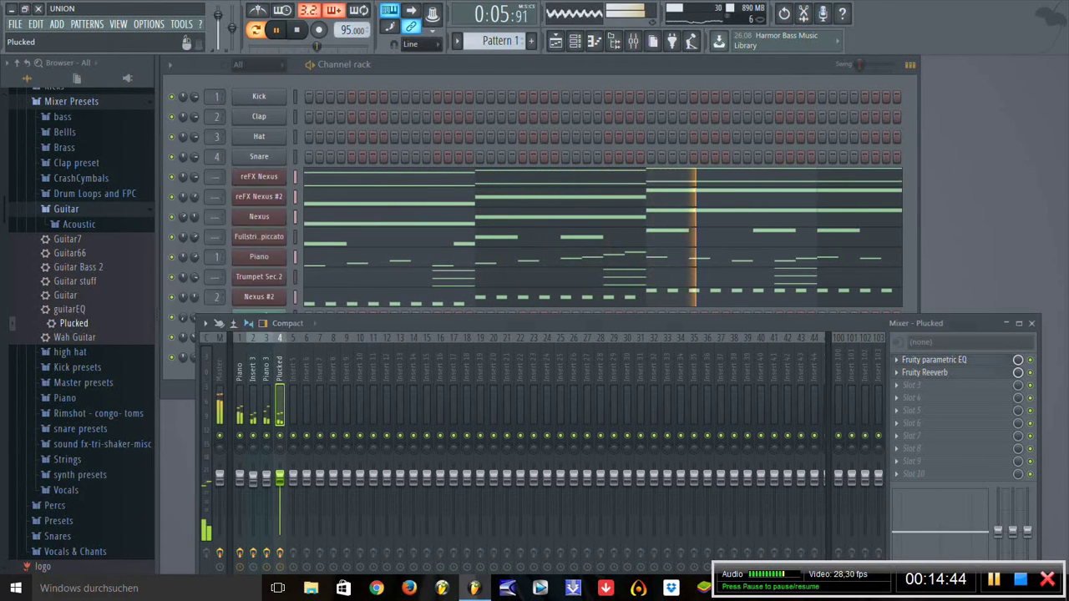
# Step: Inspect the Fruity Reeverb settings on the Plucked mixer track and collapse the browser's Guitar and Mixer Presets folders
pyautogui.press('Escape')
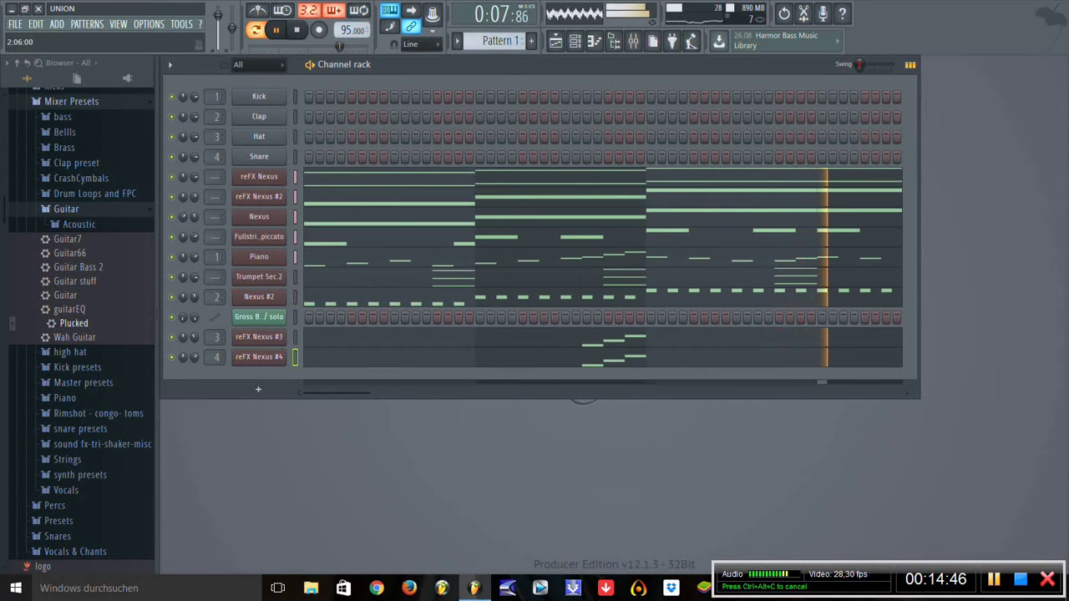
pyautogui.press('F9')
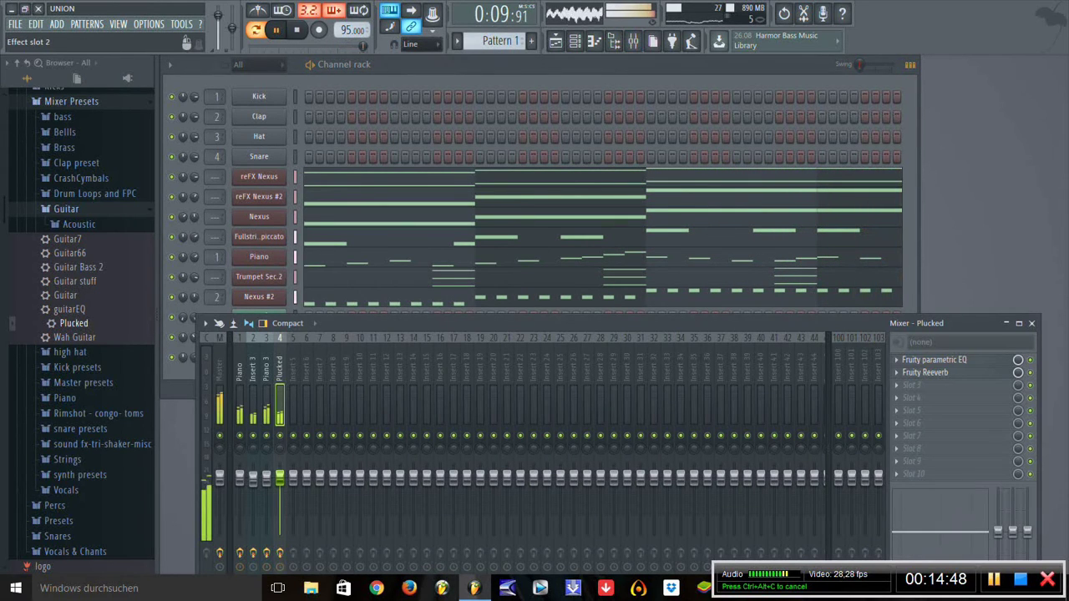
pyautogui.click(925, 372)
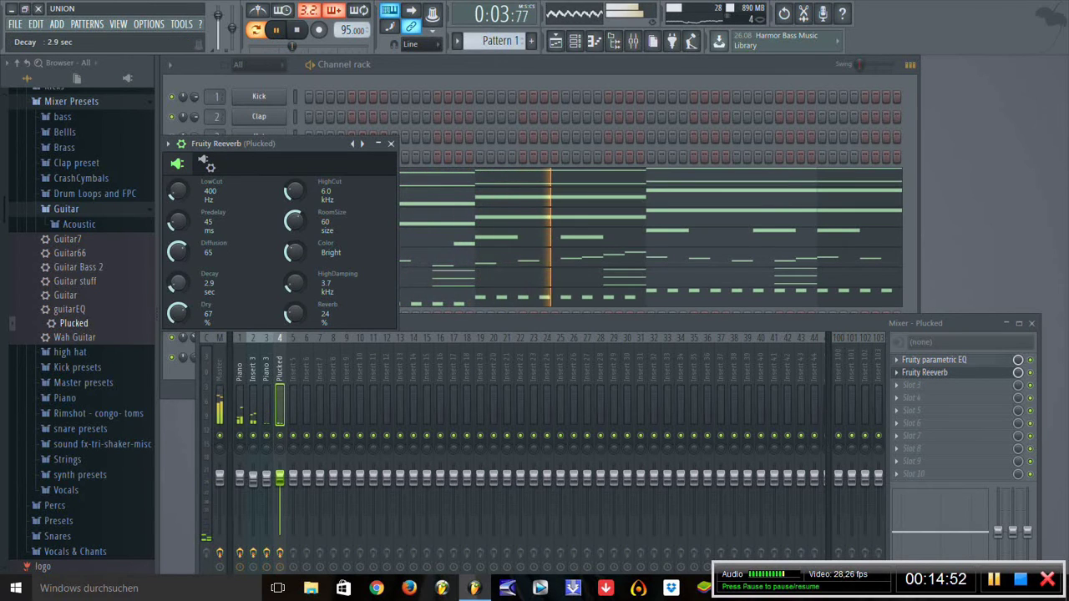
pyautogui.press('Escape')
pyautogui.press('F9')
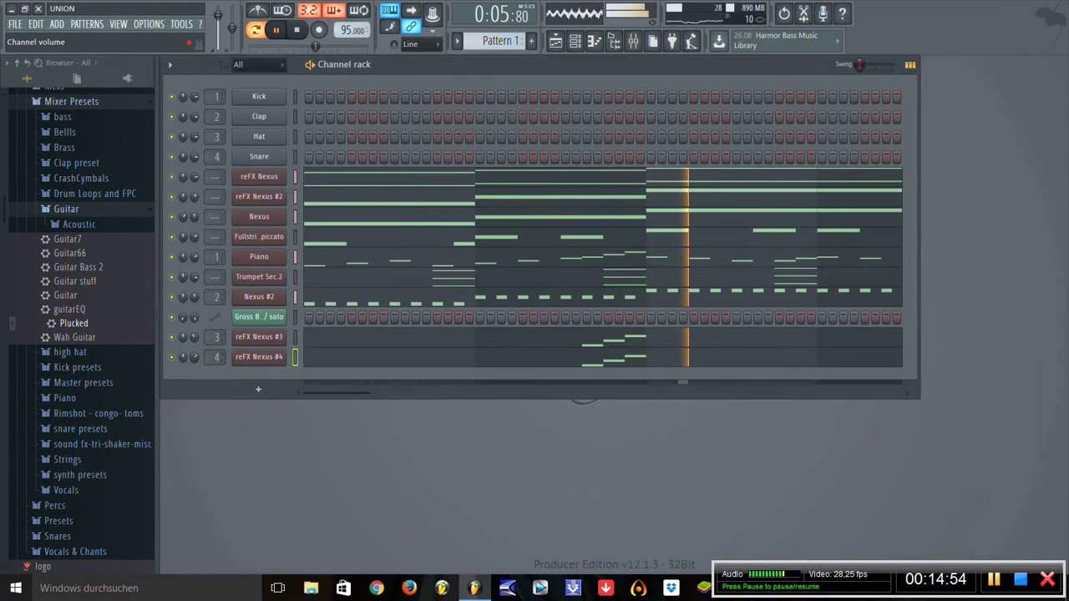
pyautogui.click(66, 209)
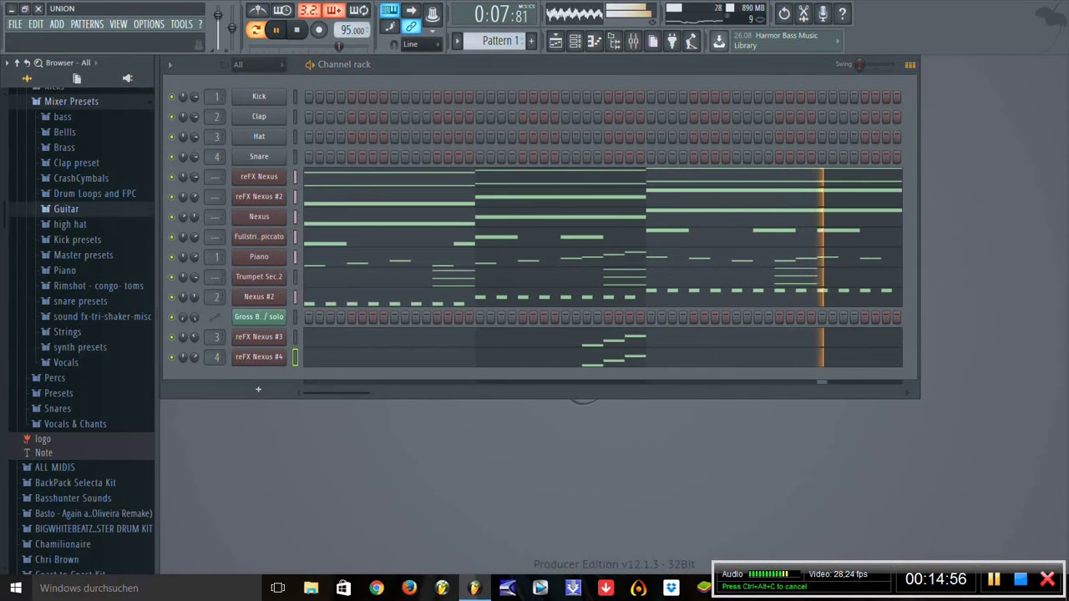
pyautogui.click(71, 101)
# Step: Add an Orchestral channel to the channel rack and replace it with a reFX Nexus instrument
pyautogui.click(56, 23)
pyautogui.moveTo(75, 38)
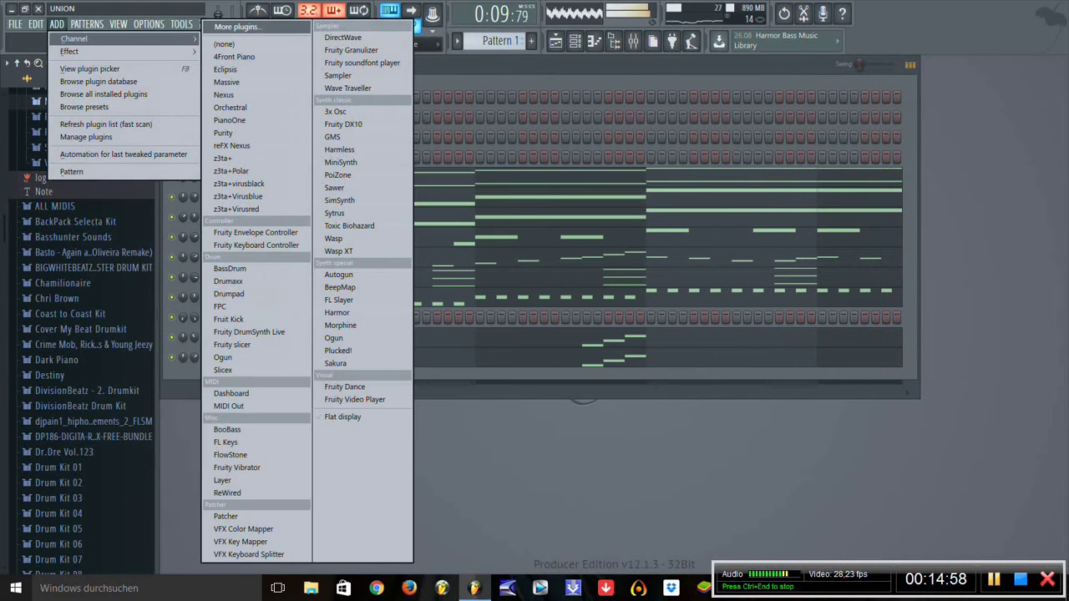
pyautogui.click(229, 107)
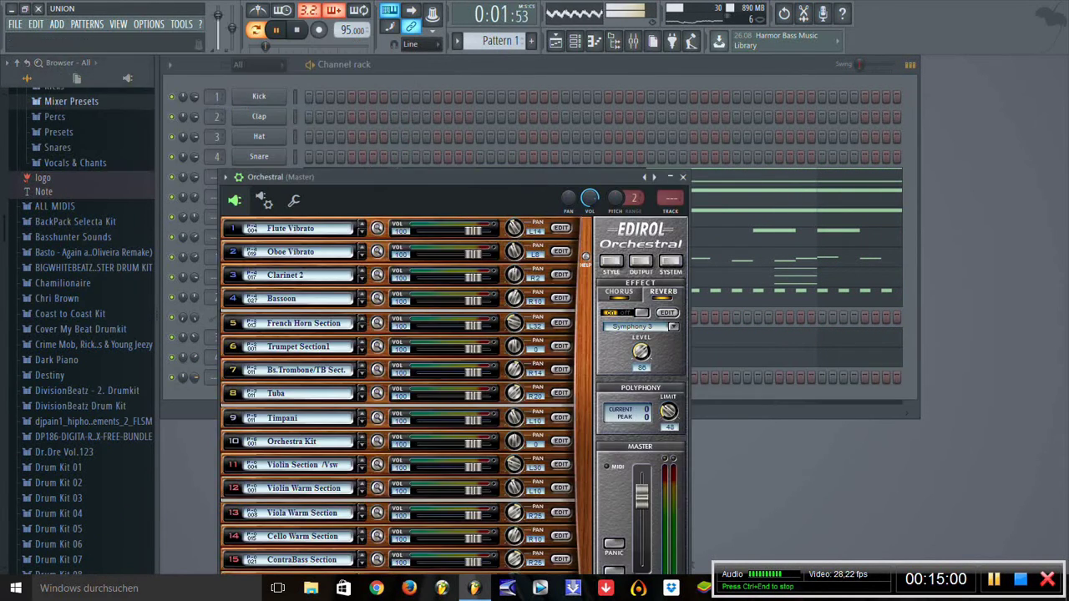
pyautogui.click(682, 177)
pyautogui.rightClick(272, 377)
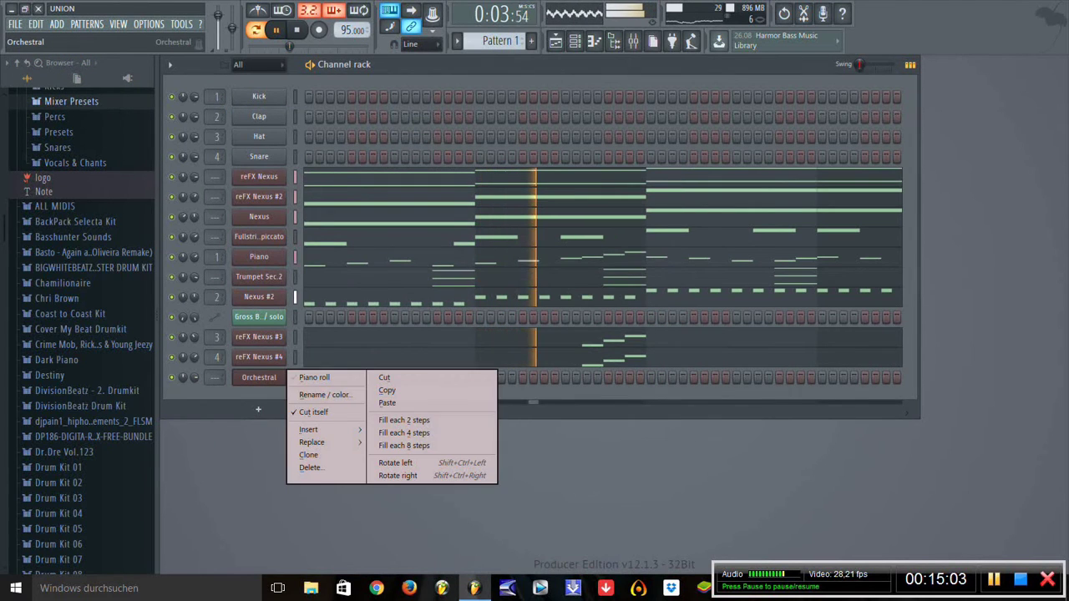
pyautogui.moveTo(312, 441)
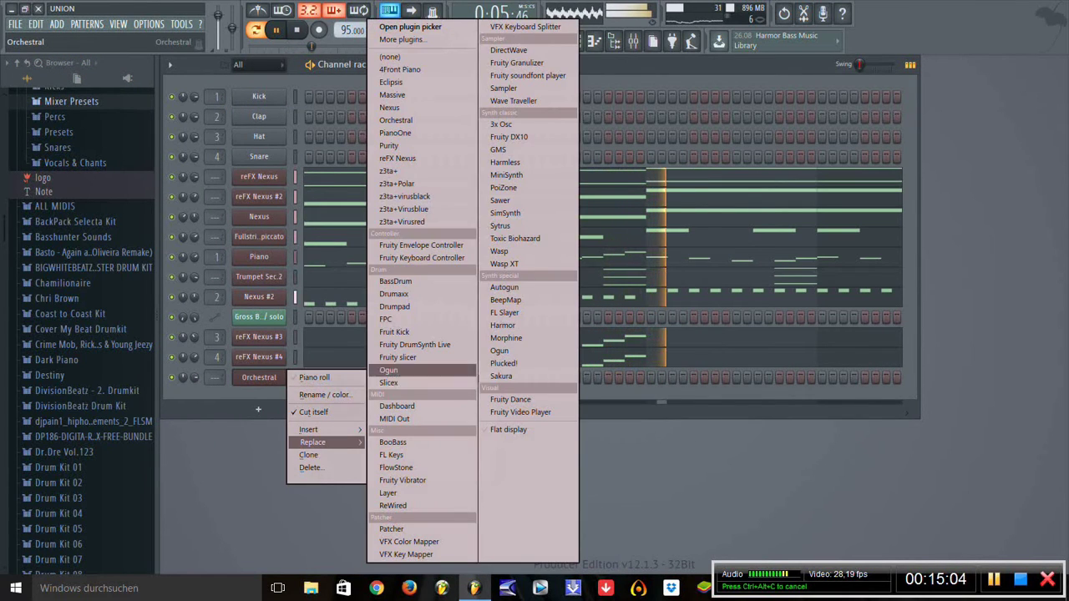
pyautogui.click(397, 158)
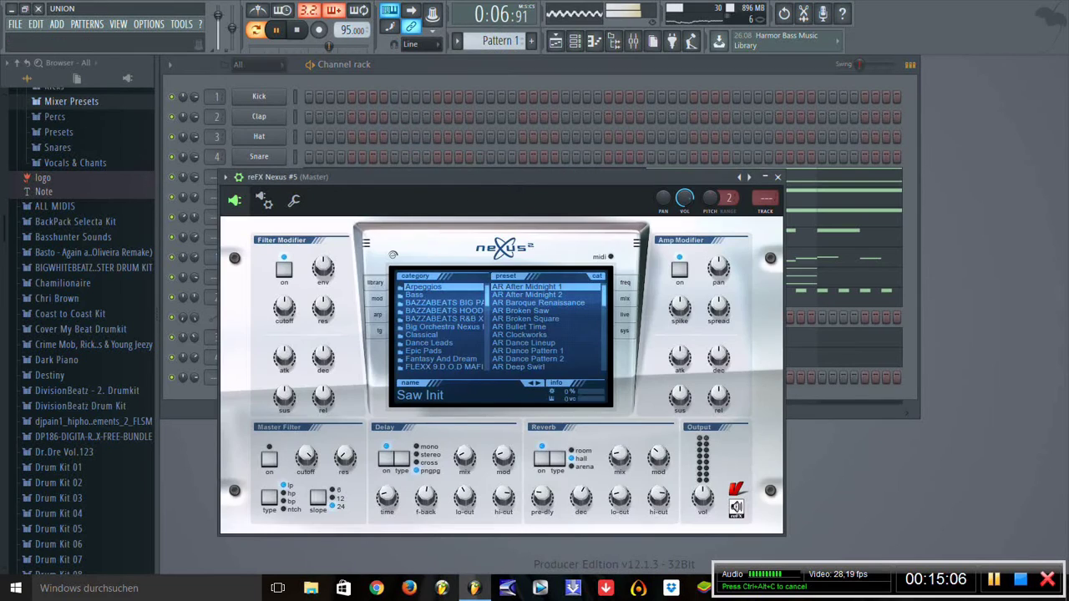
# Step: Audition KD Epic Choir, load the KD Choir Synth preset from the KD XP category in reFX Nexus #5, and close the plugin window
pyautogui.scroll(-7, 434, 342)
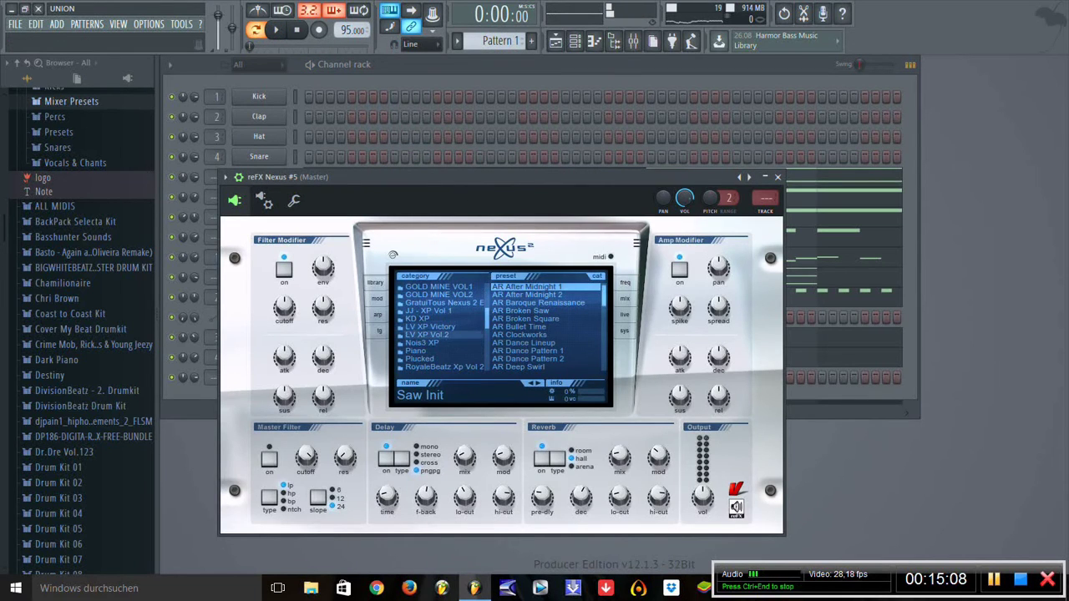
pyautogui.click(418, 318)
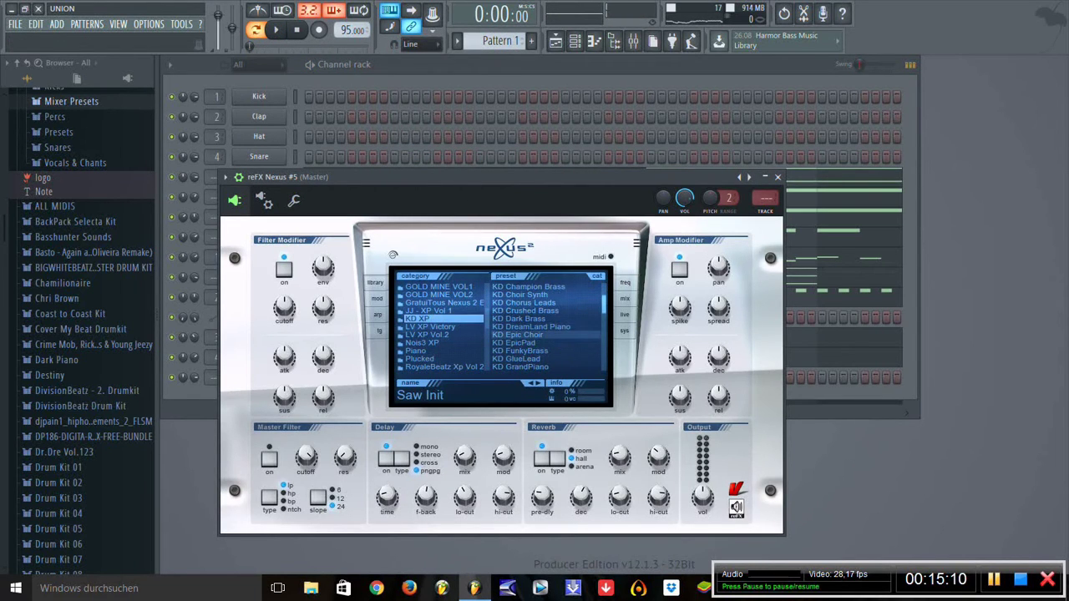
pyautogui.click(523, 334)
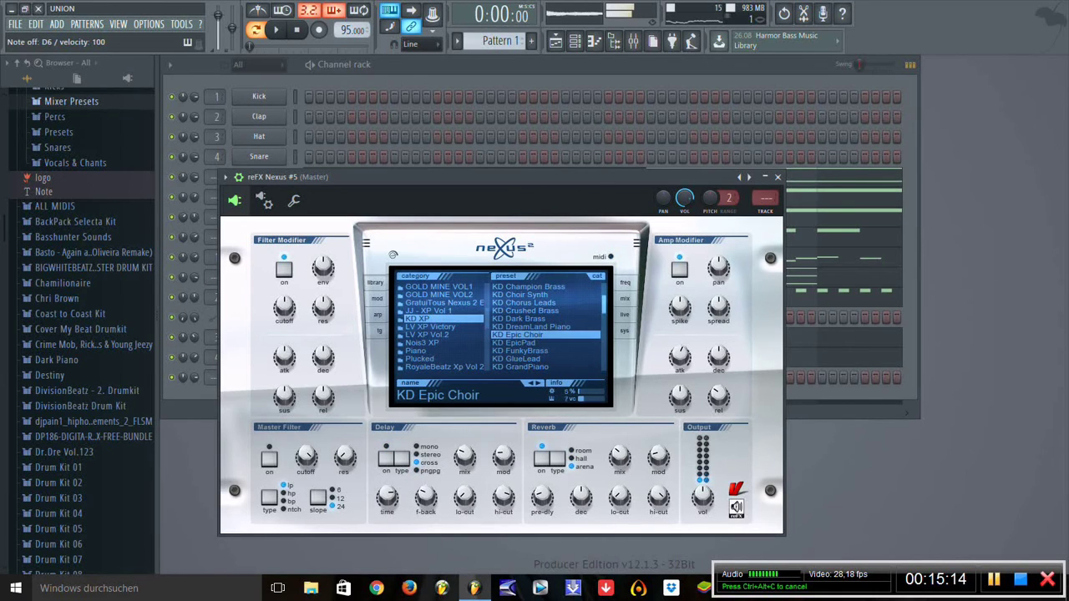
pyautogui.scroll(-1, 547, 326)
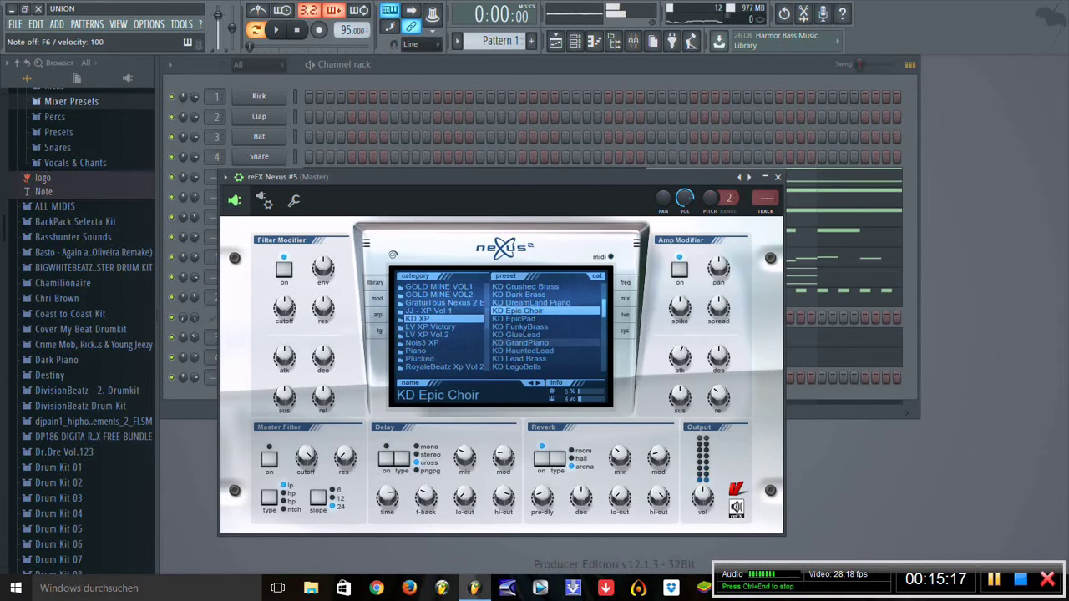
pyautogui.scroll(2, 547, 326)
pyautogui.click(520, 311)
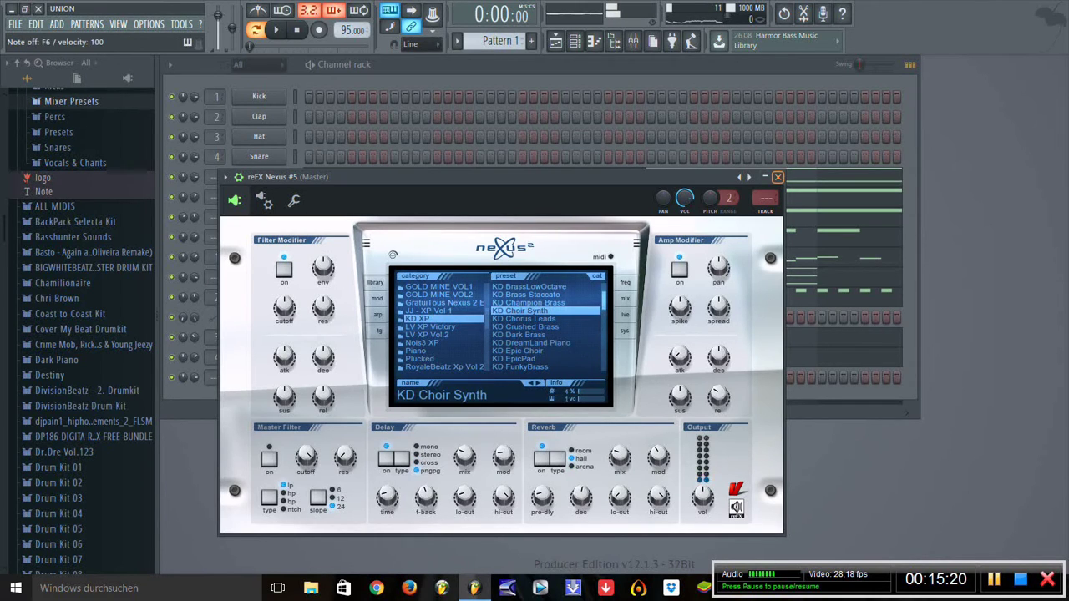
pyautogui.click(778, 177)
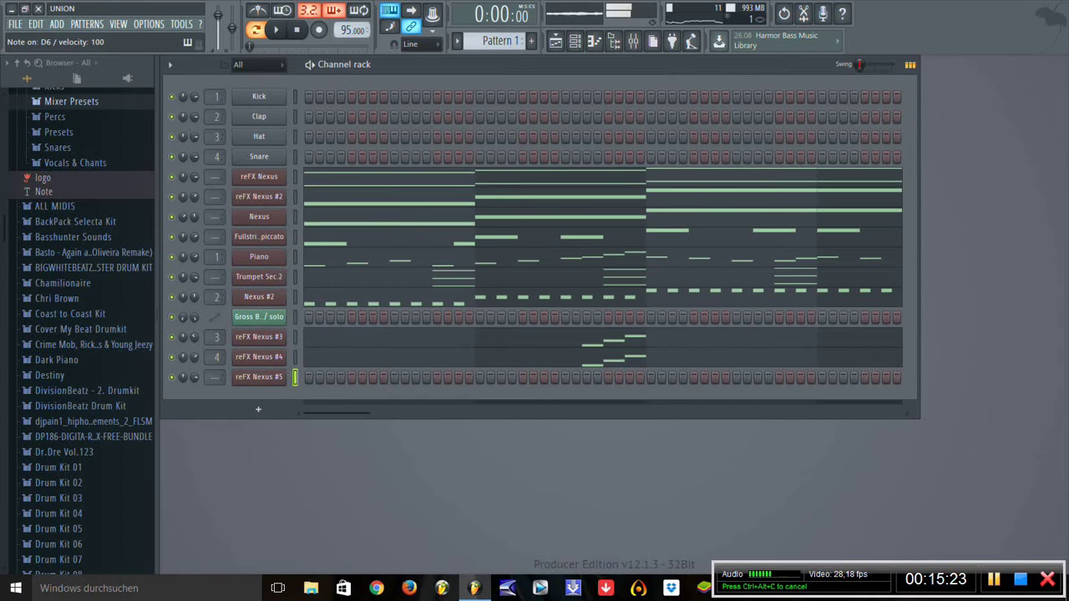
# Step: Copy the first reFX Nexus channel's notes into the reFX Nexus #5 channel and open them in the piano roll
pyautogui.rightClick(235, 171)
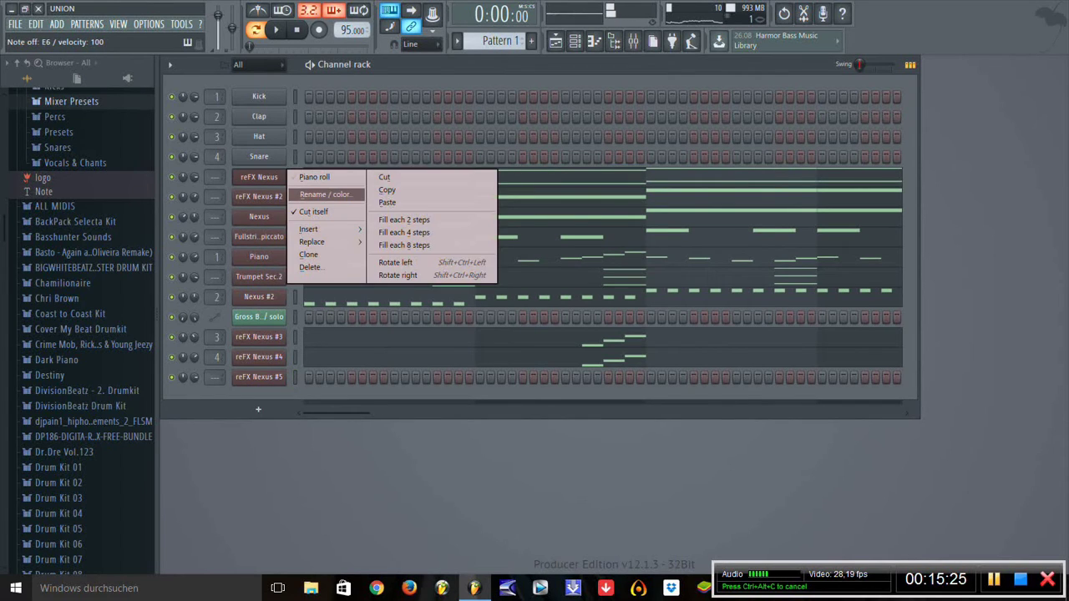
pyautogui.click(388, 189)
pyautogui.rightClick(236, 371)
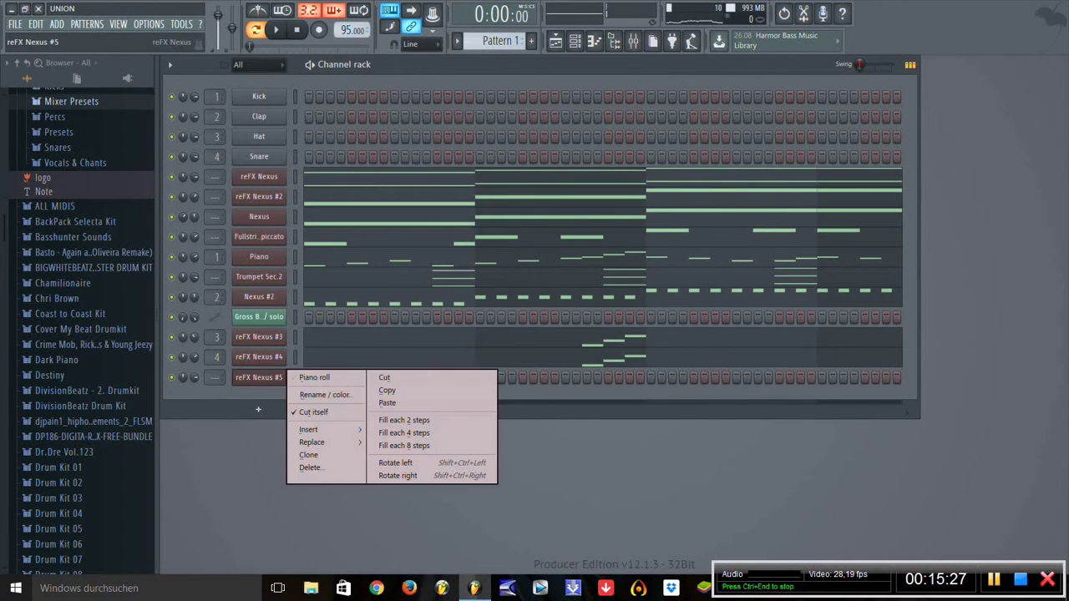
pyautogui.click(401, 404)
pyautogui.click(401, 377)
# Step: Transpose all reFX Nexus #5 notes up two octaves so they start on G5 and G6
pyautogui.scroll(-3, 646, 363)
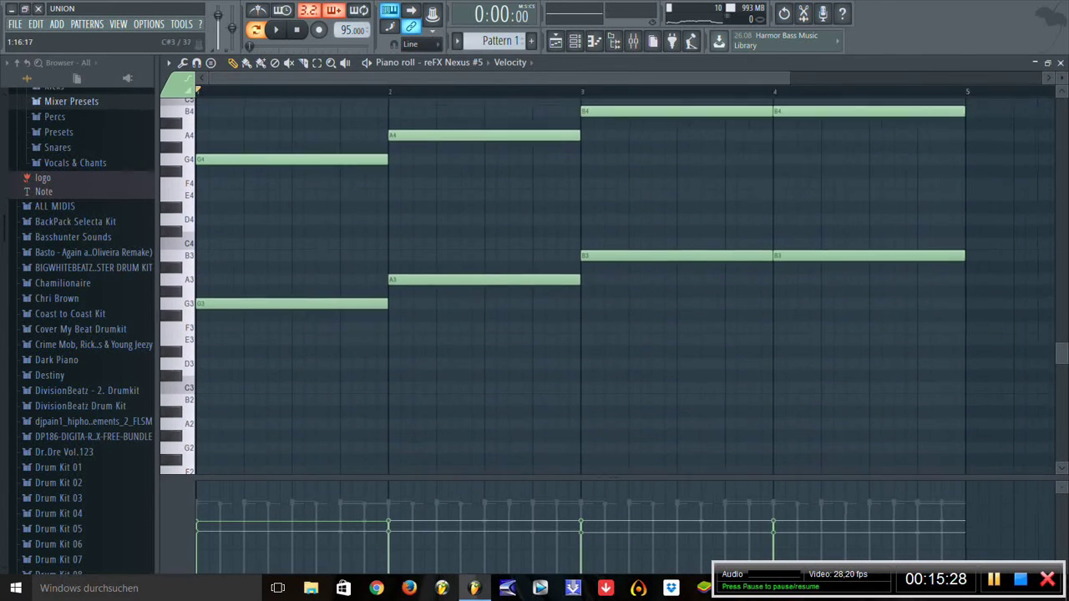
pyautogui.hotkey('ctrl', 'a')
pyautogui.scroll(1, 645, 363)
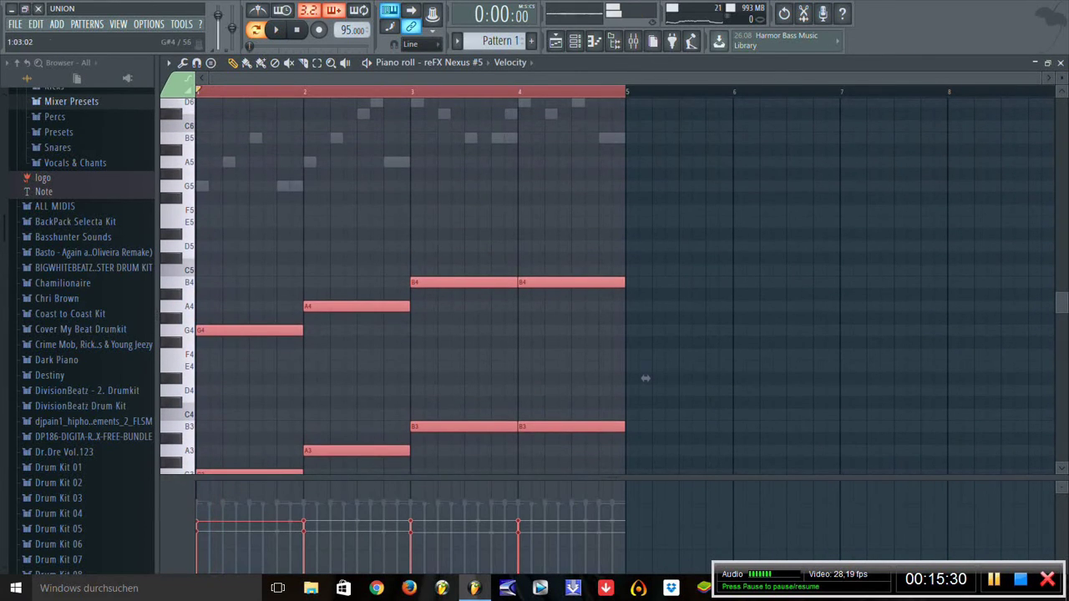
pyautogui.hotkey('shift', 'Up')
pyautogui.hotkey('shift', 'Up')
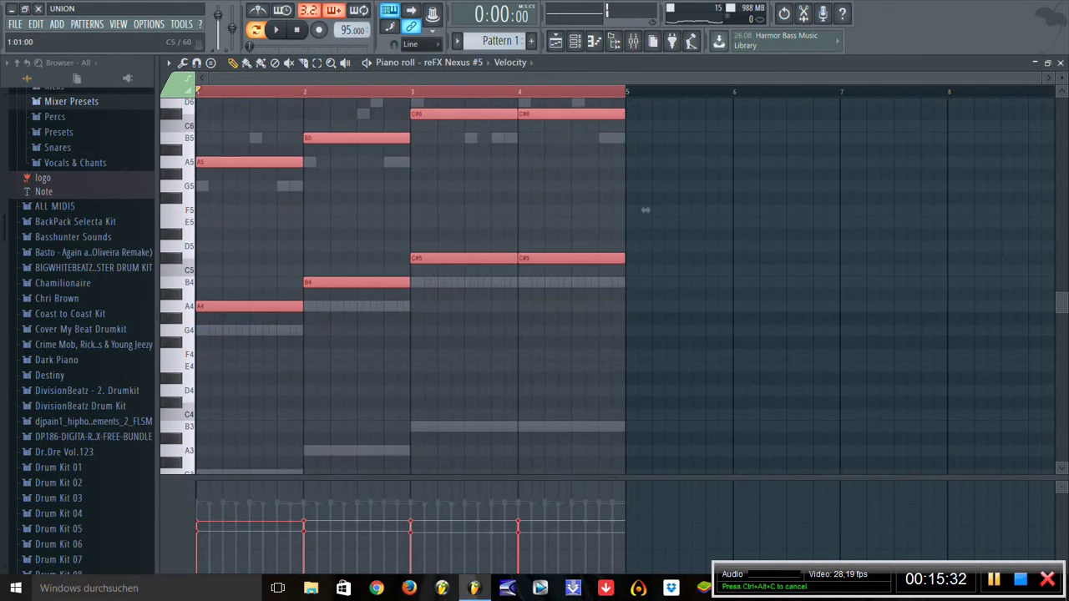
pyautogui.hotkey('shift', 'Up')
pyautogui.hotkey('shift', 'Up')
pyautogui.hotkey('shift', 'Up')
pyautogui.hotkey('shift', 'Up')
pyautogui.hotkey('shift', 'Up')
pyautogui.hotkey('shift', 'Up')
pyautogui.hotkey('shift', 'Up')
pyautogui.hotkey('shift', 'Up')
pyautogui.scroll(10, 645, 234)
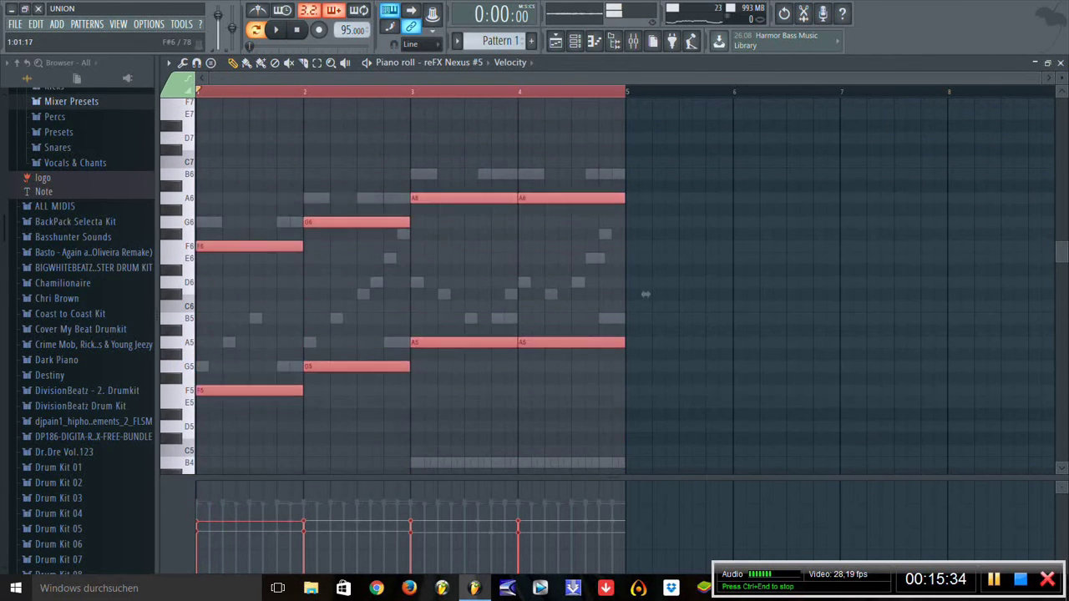
pyautogui.hotkey('shift', 'Up')
pyautogui.hotkey('shift', 'Up')
pyautogui.scroll(2, 645, 294)
# Step: Play the pattern and delete the lower-octave G5, A5 and B5 notes from reFX Nexus #5
pyautogui.press('space')
pyautogui.moveTo(197, 315); pyautogui.dragTo(594, 456)
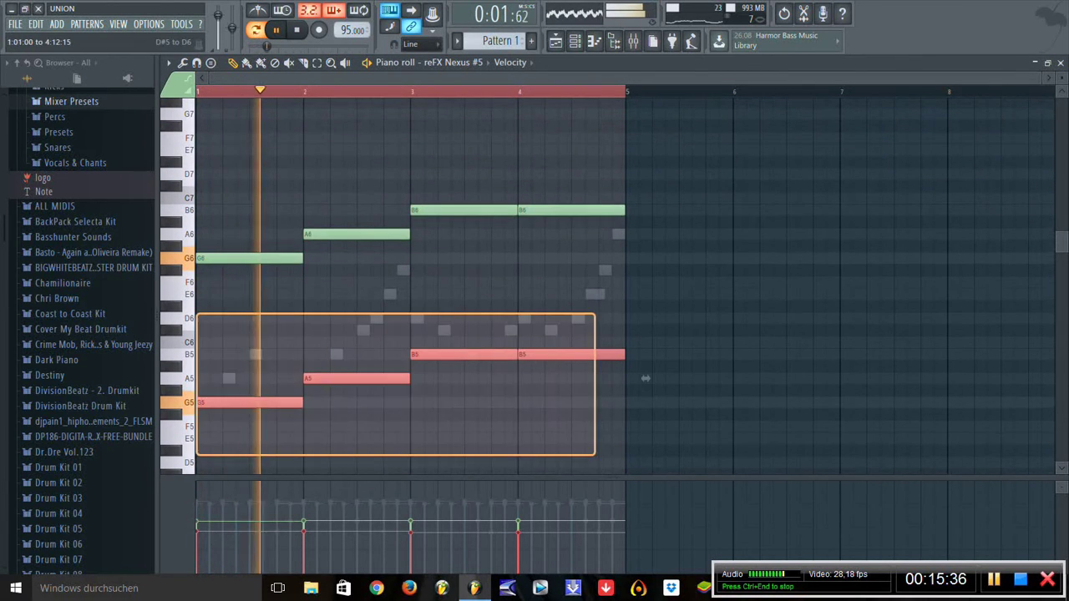
pyautogui.press('Delete')
pyautogui.press('space')
# Step: Shorten all the remaining G6, A6 and B6 notes together to about half a beat each
pyautogui.hotkey('ctrl', 'a')
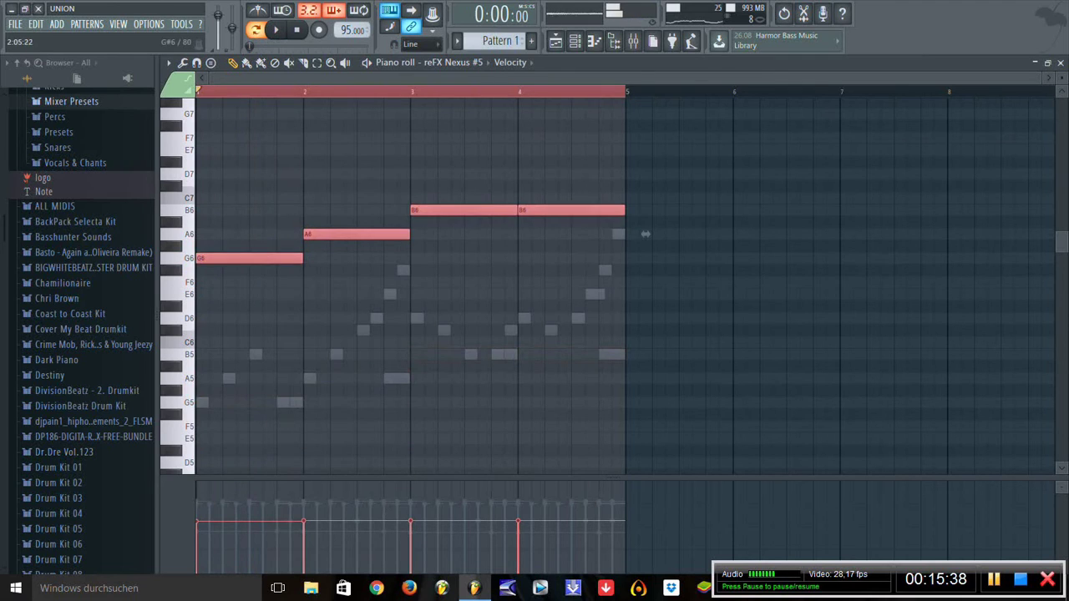
pyautogui.moveTo(646, 234); pyautogui.dragTo(565, 234)
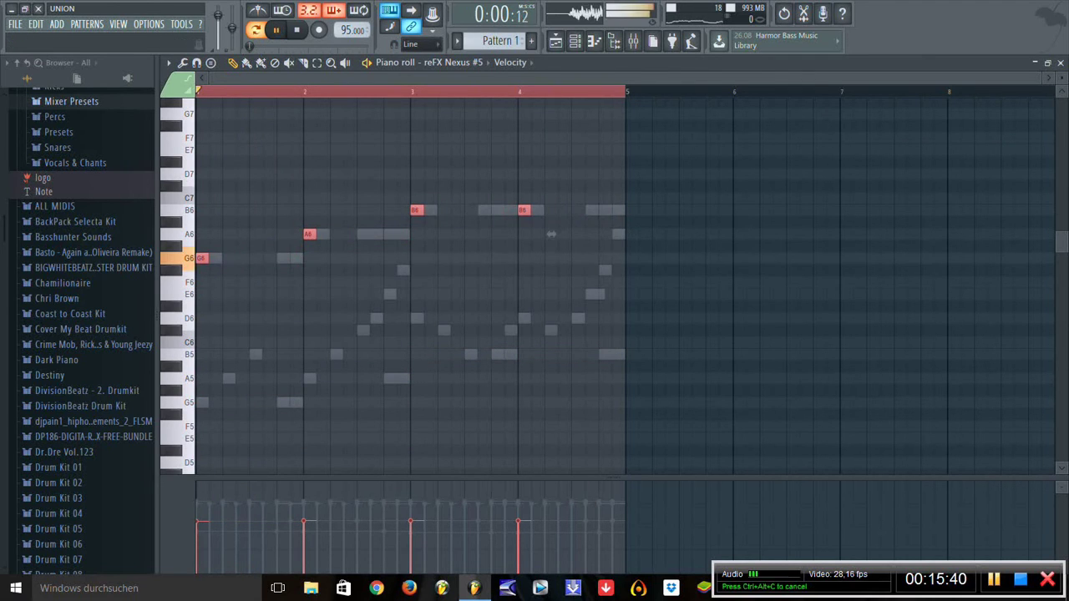
# Step: Play back the pattern and lengthen the G6, A6 and two B6 bar-start notes of reFX Nexus #5 to one beat each
pyautogui.press('space')
pyautogui.press('space')
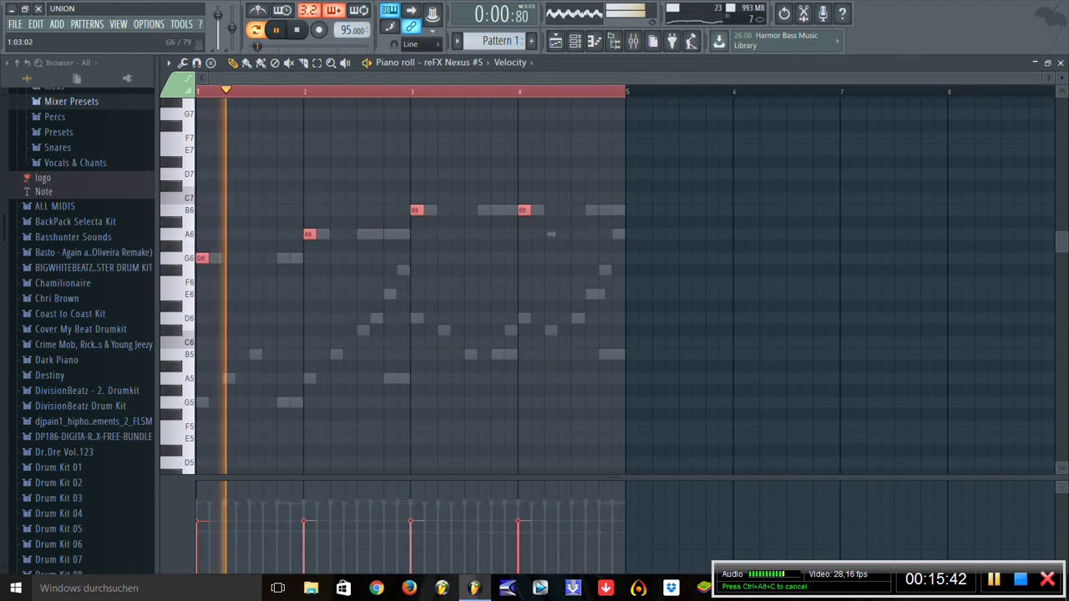
pyautogui.press('space')
pyautogui.press('space')
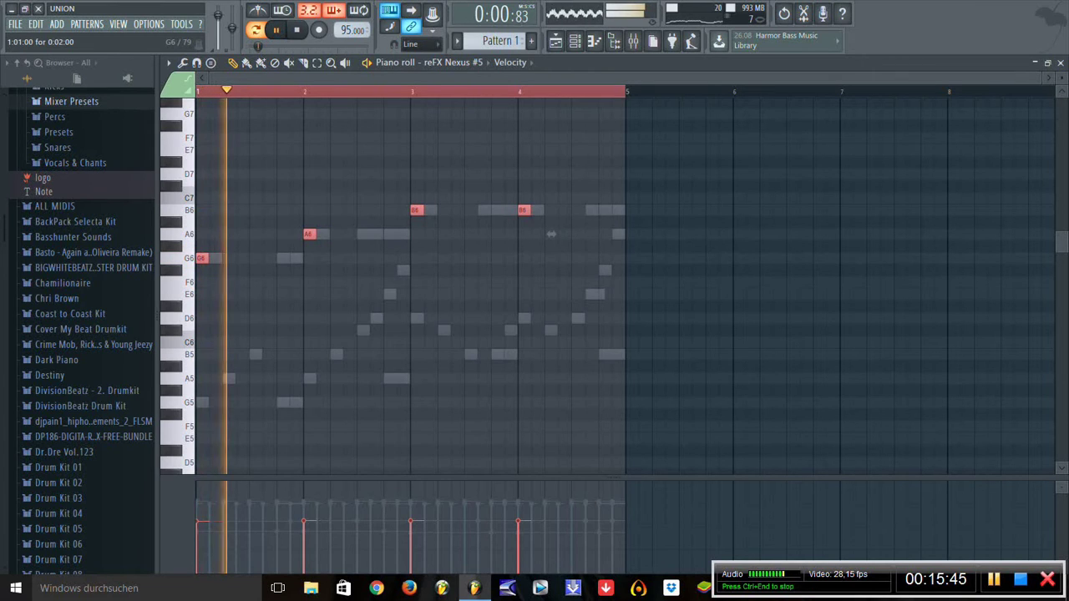
pyautogui.press('space')
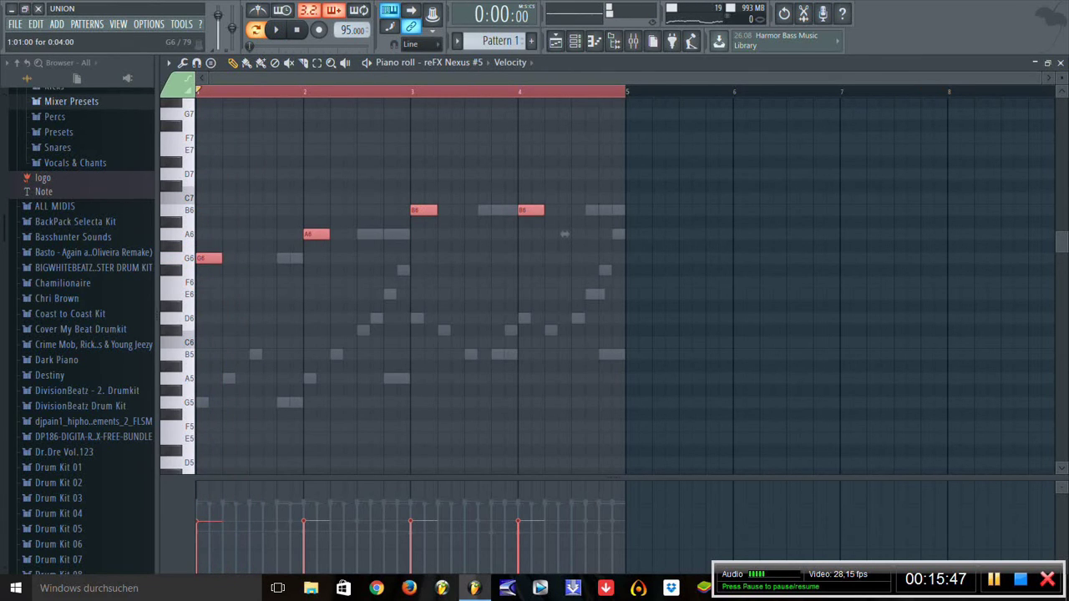
# Step: Duplicate the four notes onto the third beat of their bars and listen to the looped pattern
pyautogui.hotkey('ctrl', 'z')
pyautogui.press('space')
pyautogui.scroll(3, 910, 234)
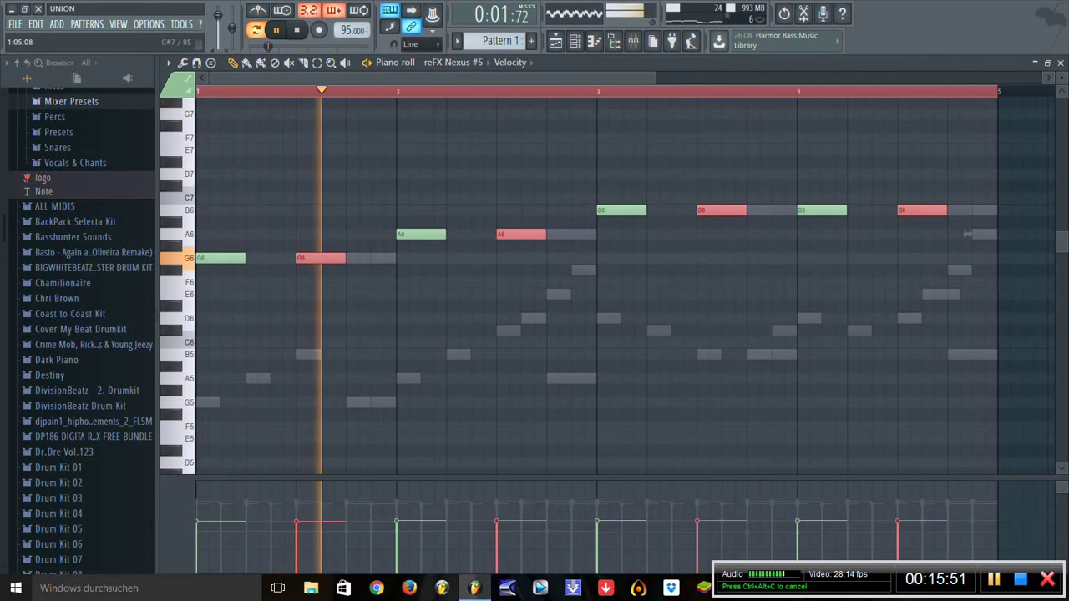
pyautogui.press('F6')
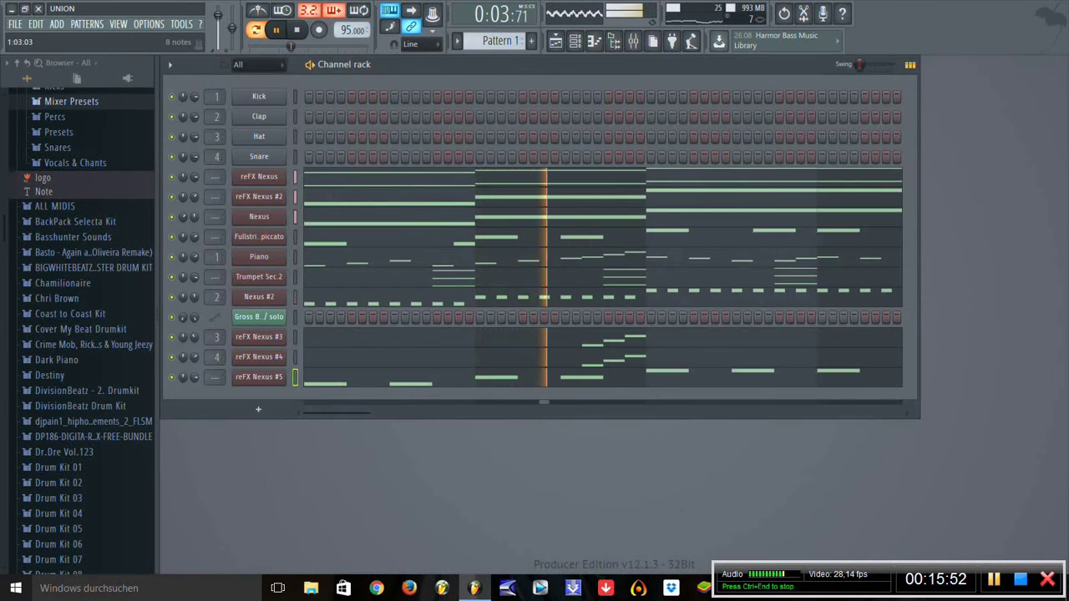
pyautogui.press('F7')
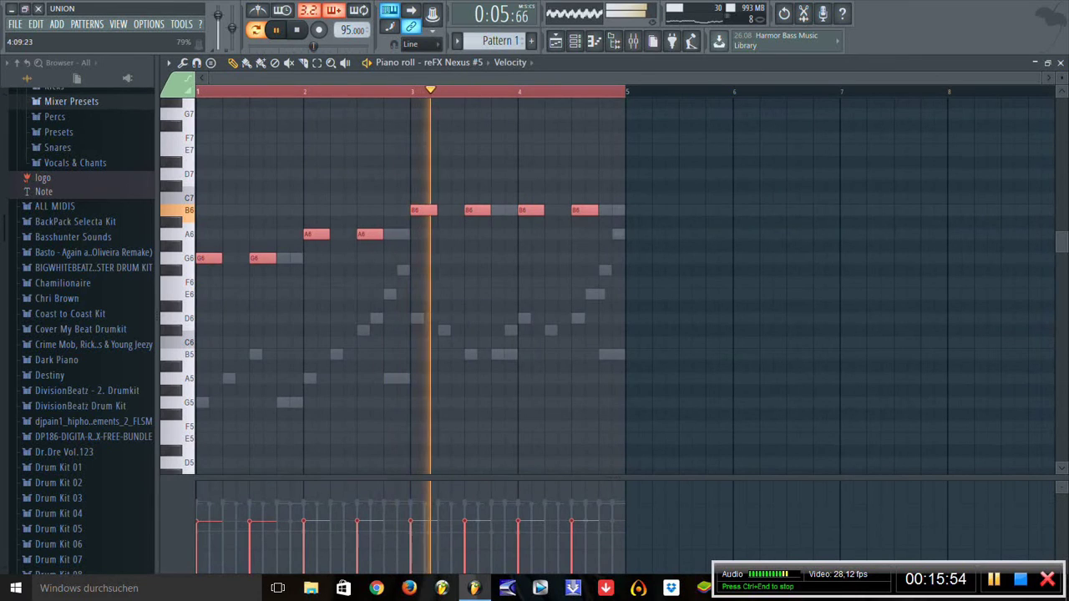
# Step: Raise the velocity of the eight notes and add quieter copies of them one octave lower
pyautogui.scroll(-3, 624, 161)
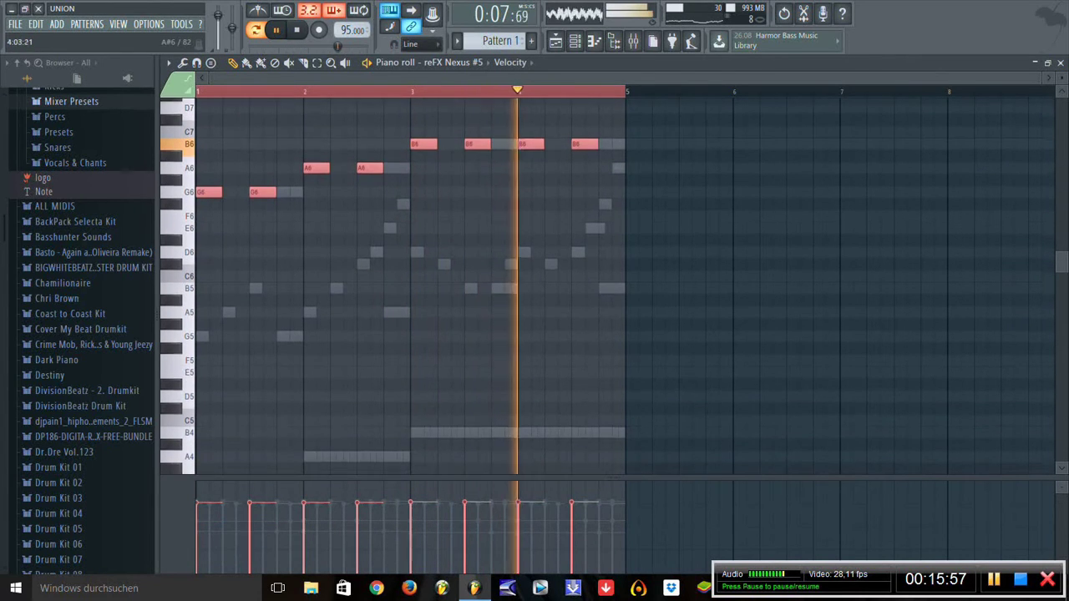
pyautogui.press('space')
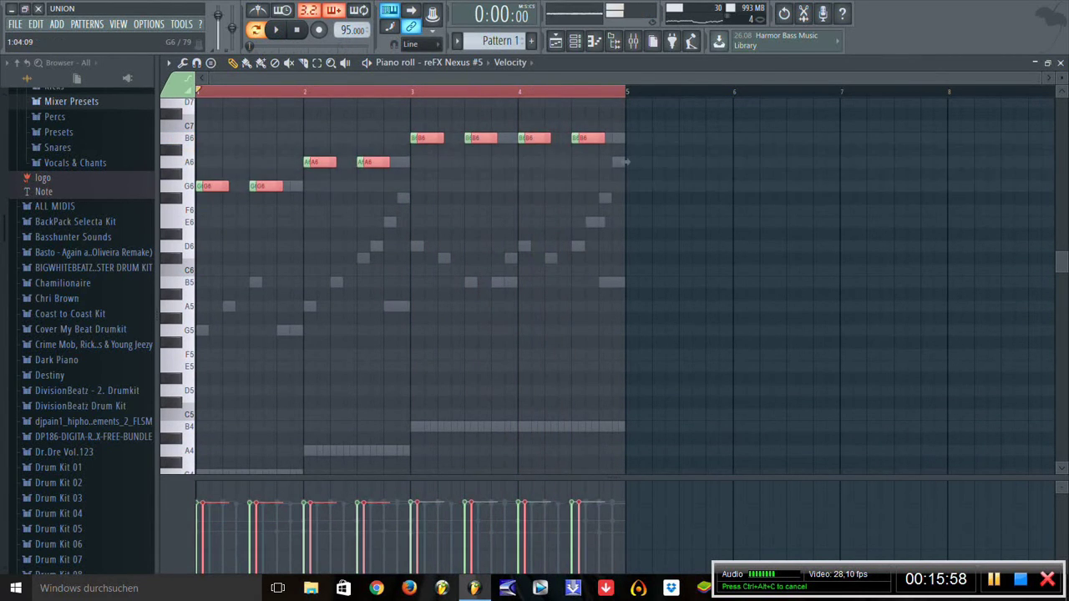
pyautogui.moveTo(625, 161); pyautogui.dragTo(618, 306)
pyautogui.press('space')
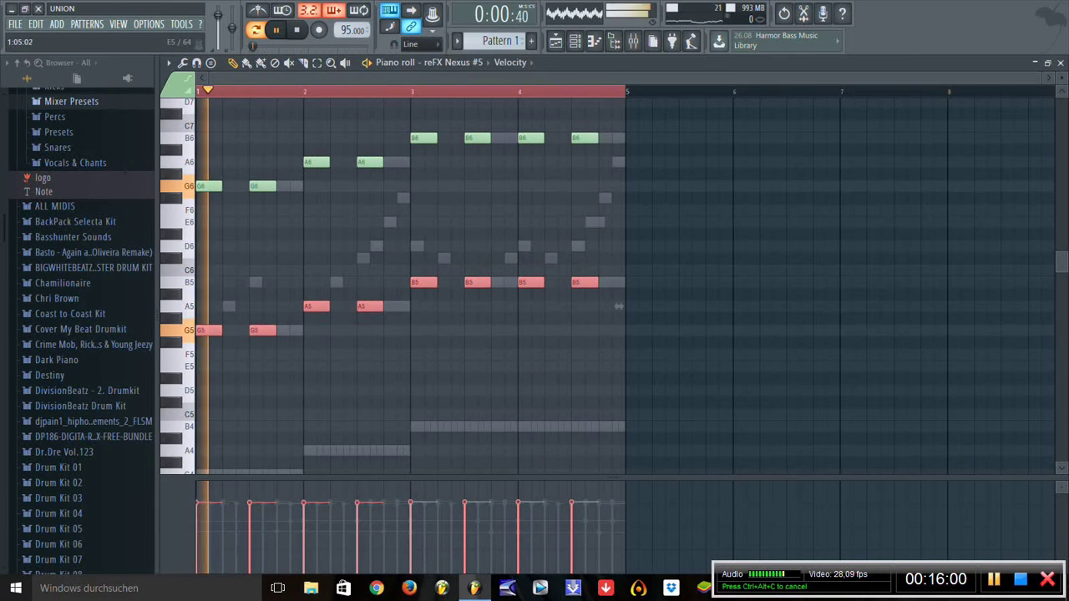
pyautogui.scroll(2, 618, 306)
pyautogui.moveTo(620, 263); pyautogui.dragTo(243, 133)
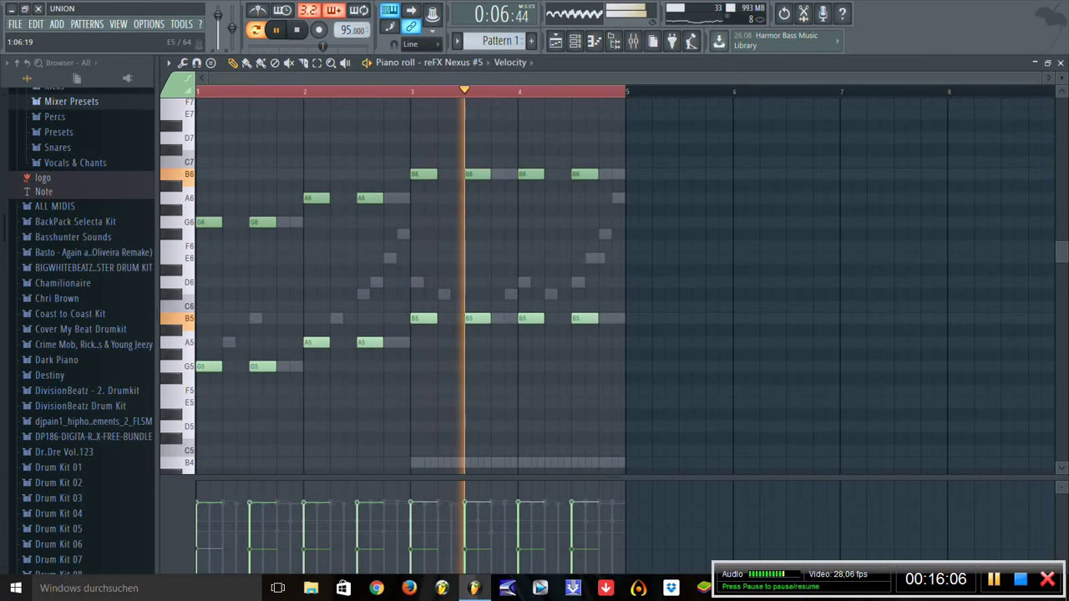
# Step: Set the delay mix of the reFX Nexus #5 synth to about 20
pyautogui.press('F7')
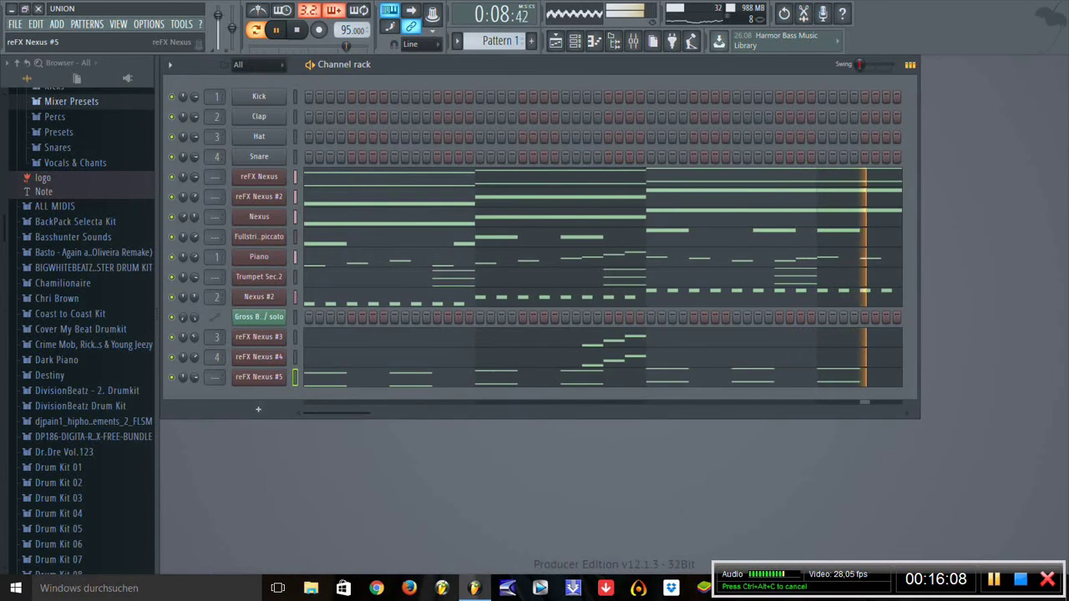
pyautogui.click(259, 376)
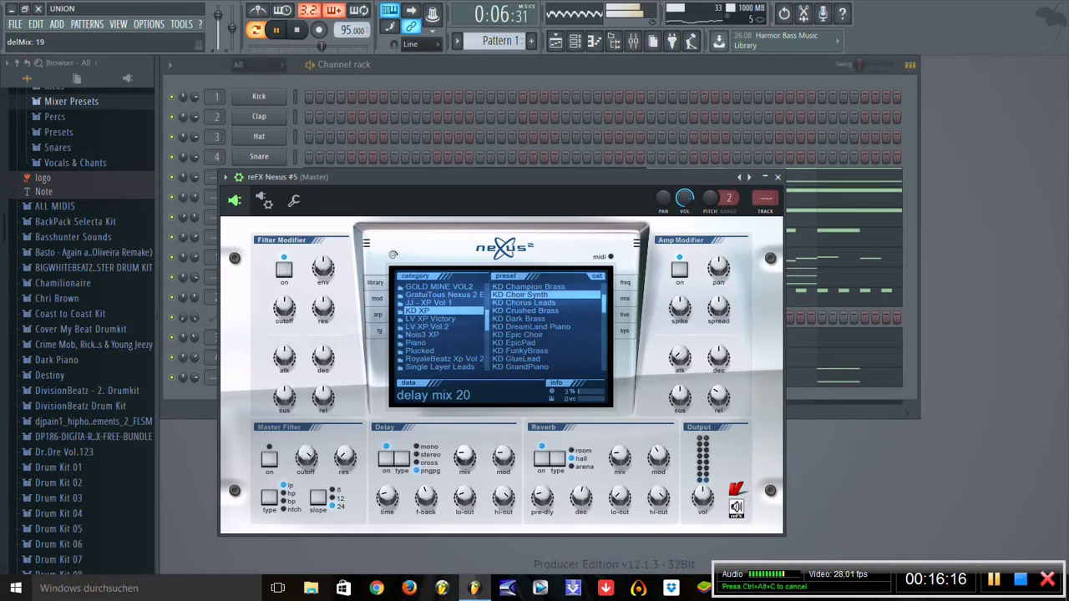
pyautogui.press('Escape')
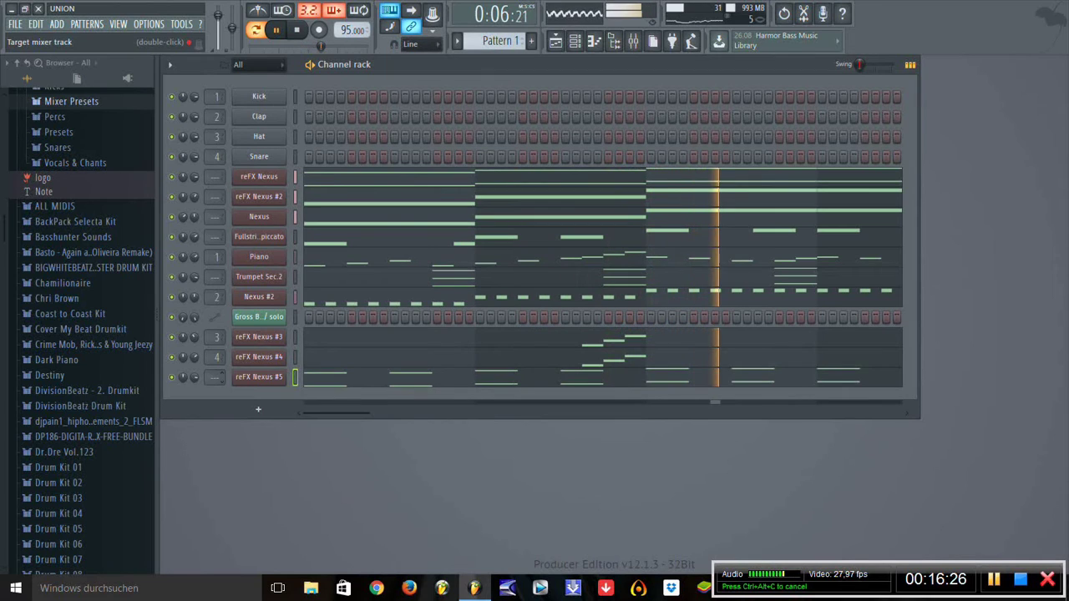
# Step: Delete the Kick, Clap, Hat and Snare channels from the channel rack
pyautogui.rightClick(283, 96)
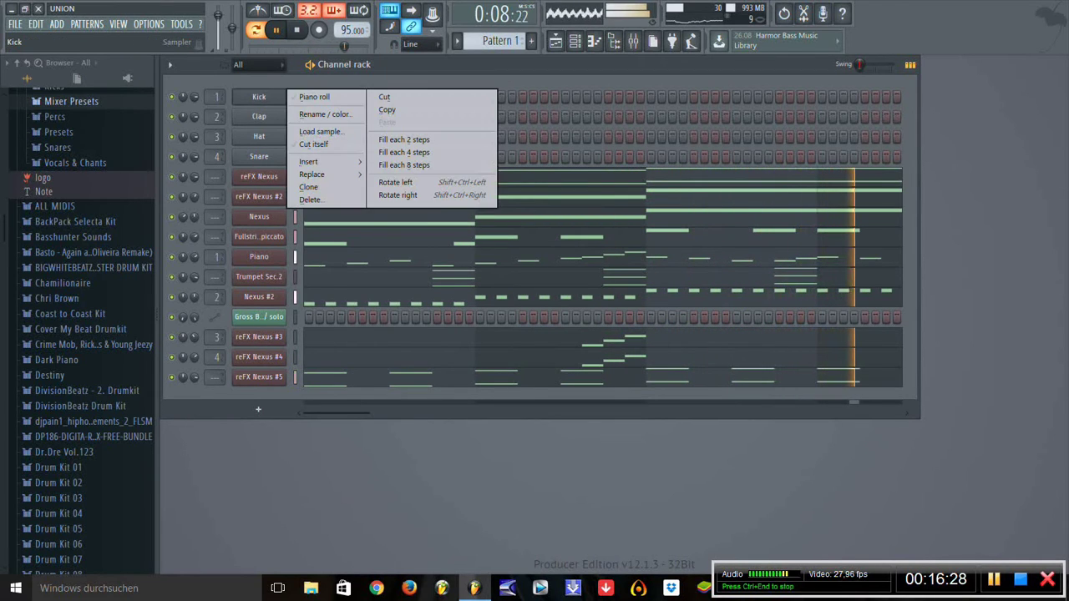
pyautogui.click(310, 200)
pyautogui.press('Return')
pyautogui.rightClick(282, 95)
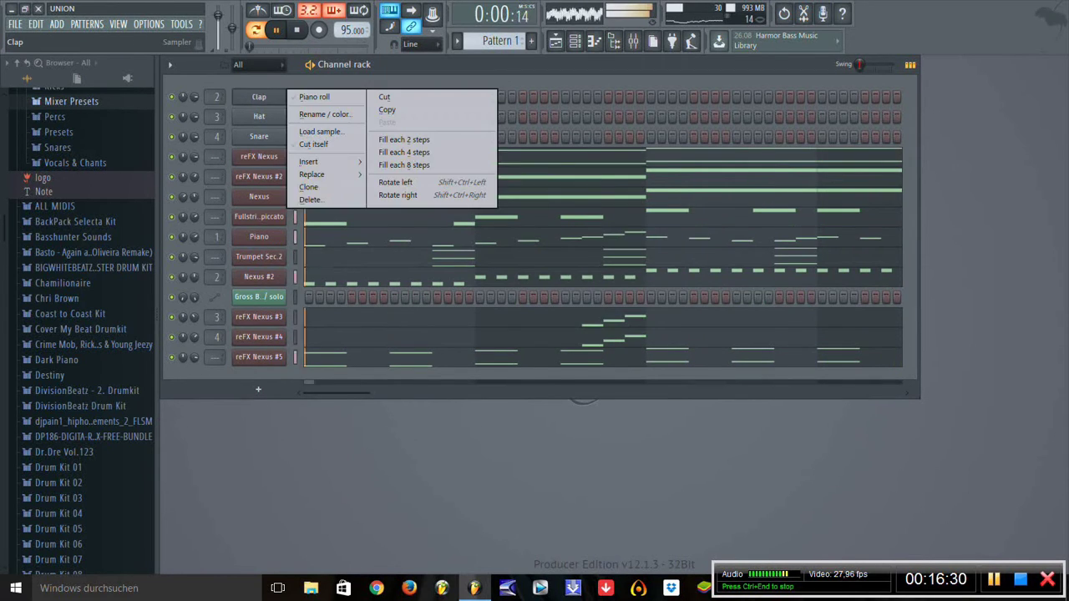
pyautogui.click(309, 199)
pyautogui.press('Return')
pyautogui.rightClick(282, 96)
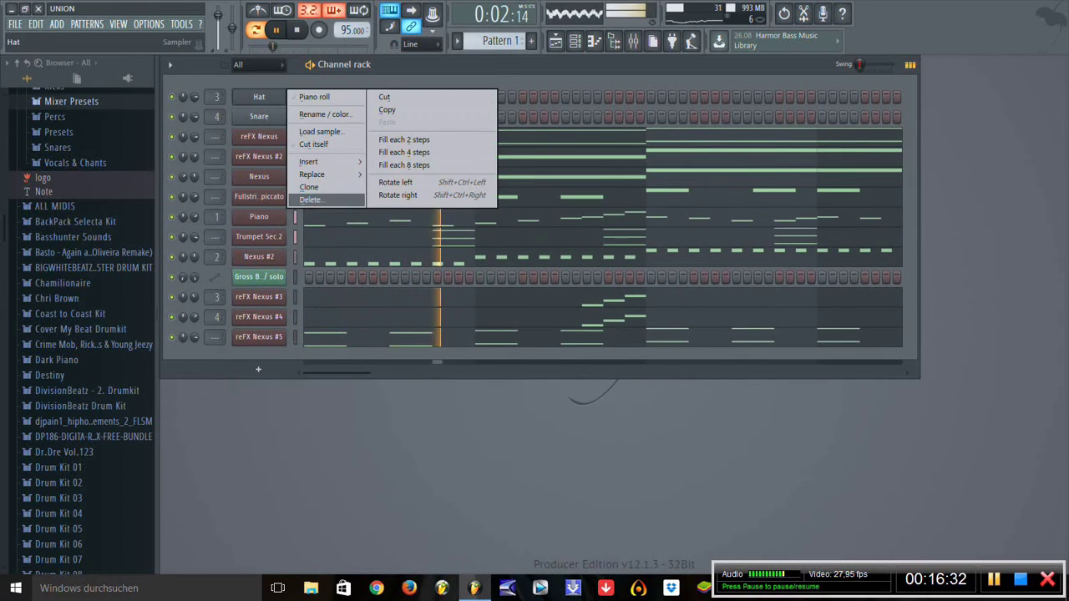
pyautogui.click(309, 199)
pyautogui.press('Return')
pyautogui.rightClick(283, 96)
pyautogui.click(309, 200)
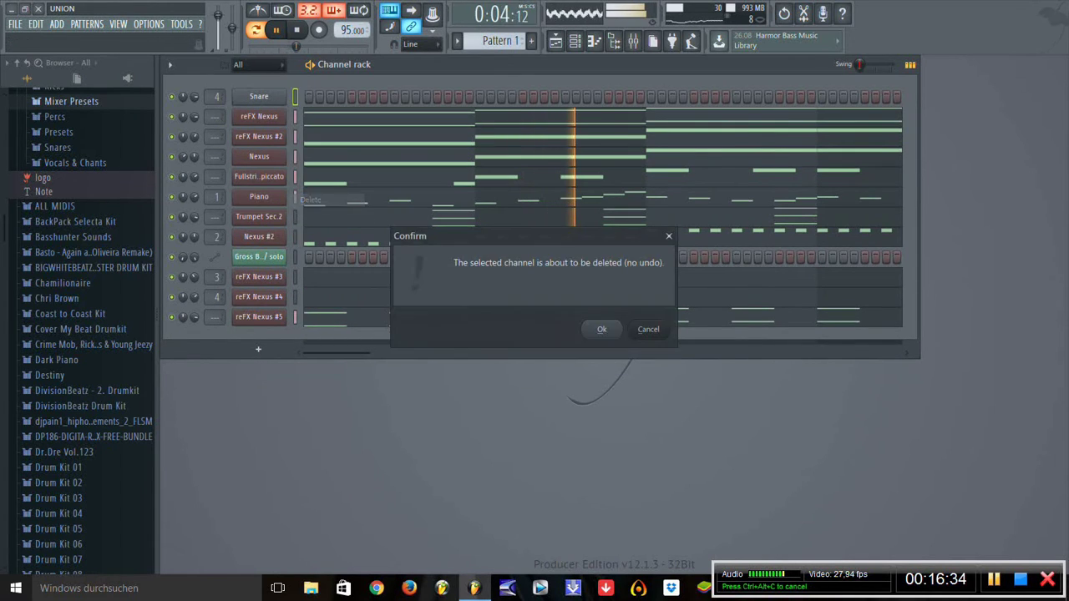
pyautogui.press('Return')
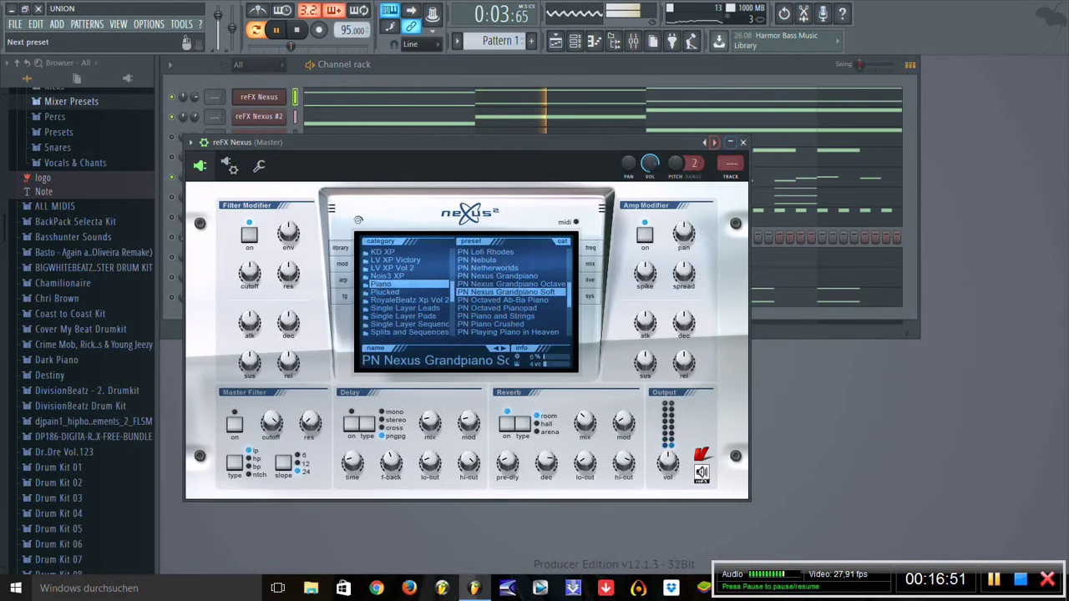
# Step: Rename the reFX Nexus, reFX Nexus #2 and Nexus channels after their loaded presets, starting with PN Nexus Grandpiano Soft
pyautogui.click(259, 96)
pyautogui.click(259, 116)
pyautogui.click(259, 116)
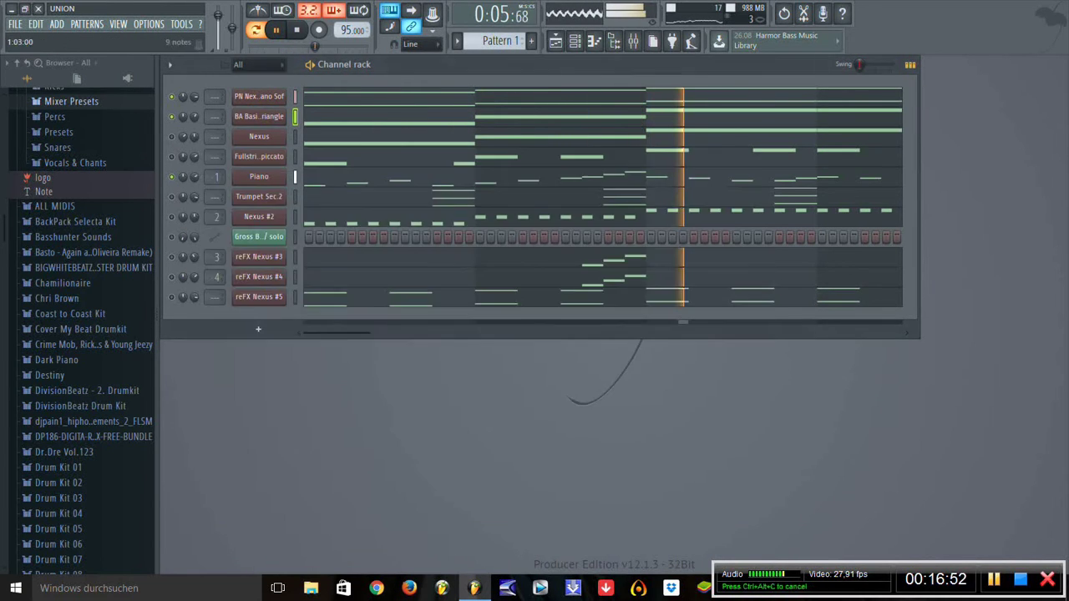
pyautogui.click(259, 137)
pyautogui.click(778, 177)
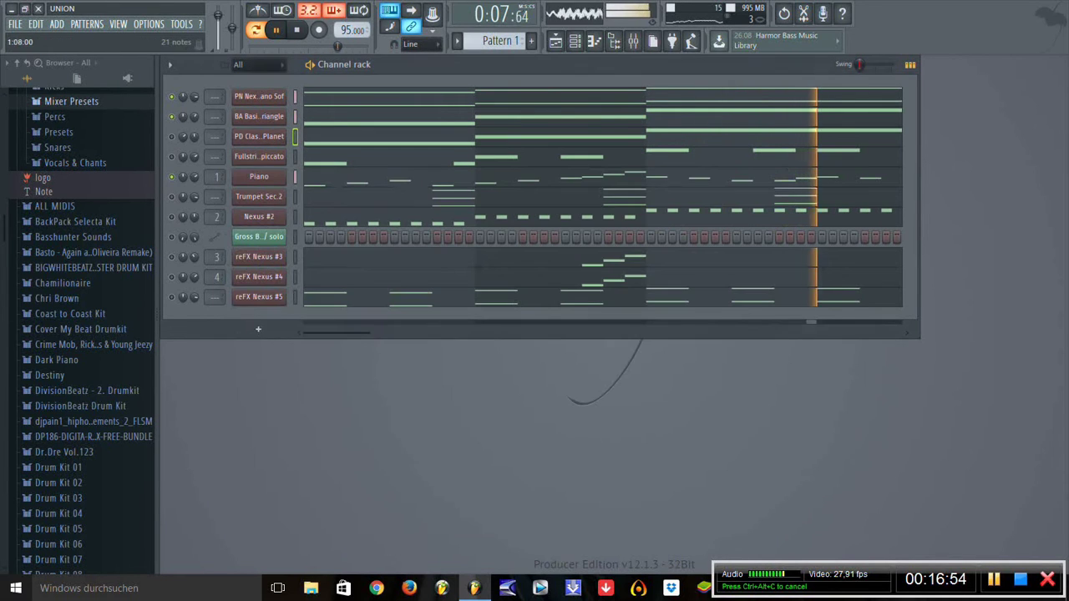
pyautogui.click(259, 177)
pyautogui.click(259, 176)
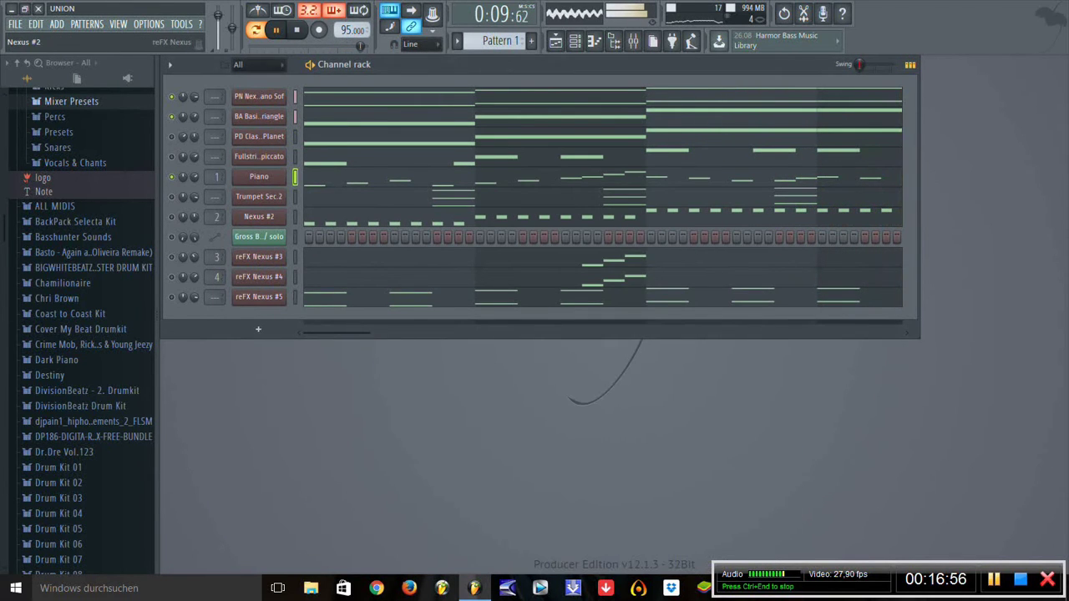
# Step: Rename Nexus #2 and reFX Nexus #3 to #5 after their presets LD Classic JP Leader 1, KD GrandPiano, Overdrive Guitar 1 and KD Choir Synth
pyautogui.click(259, 216)
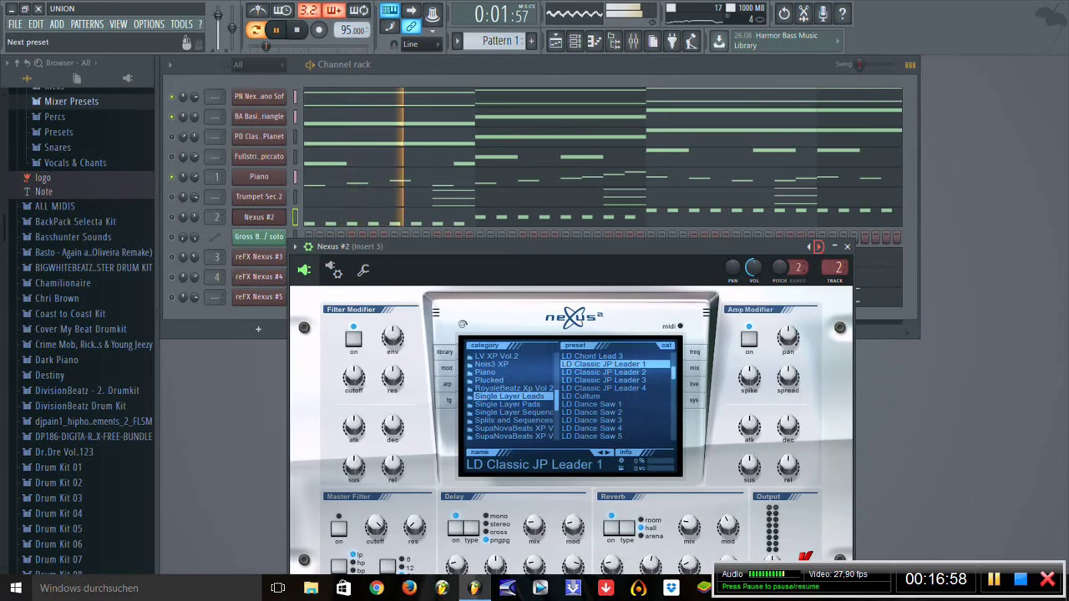
pyautogui.click(847, 246)
pyautogui.click(259, 256)
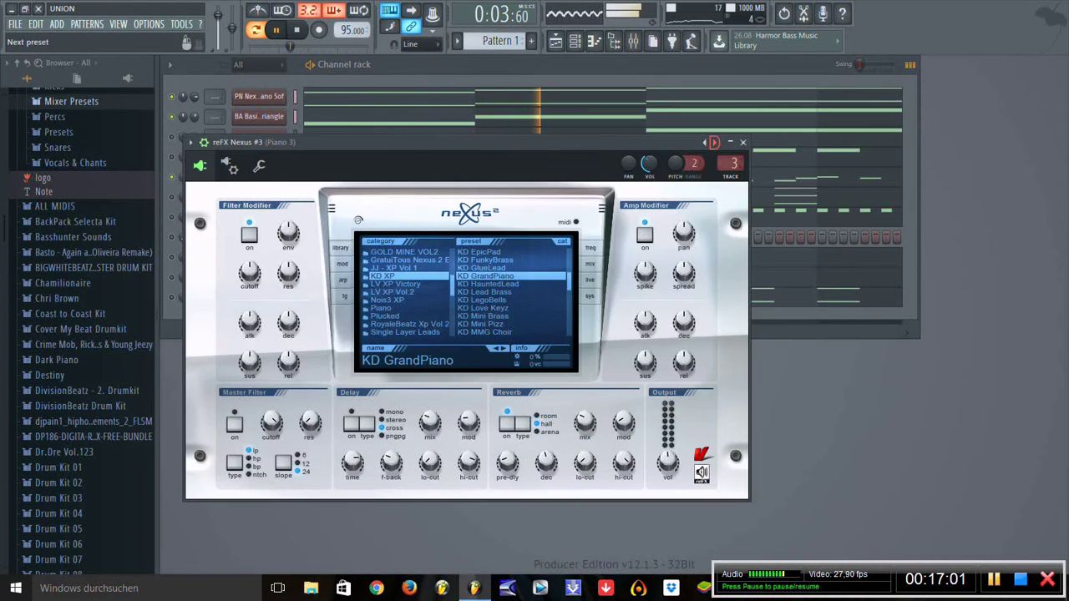
pyautogui.click(744, 142)
pyautogui.click(259, 277)
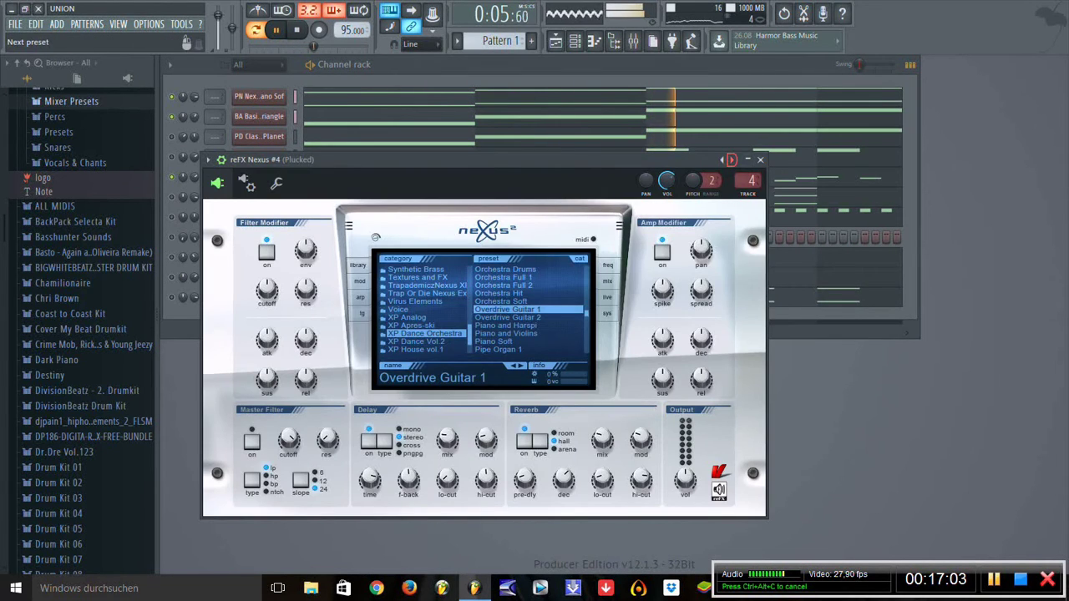
pyautogui.click(760, 159)
pyautogui.click(259, 296)
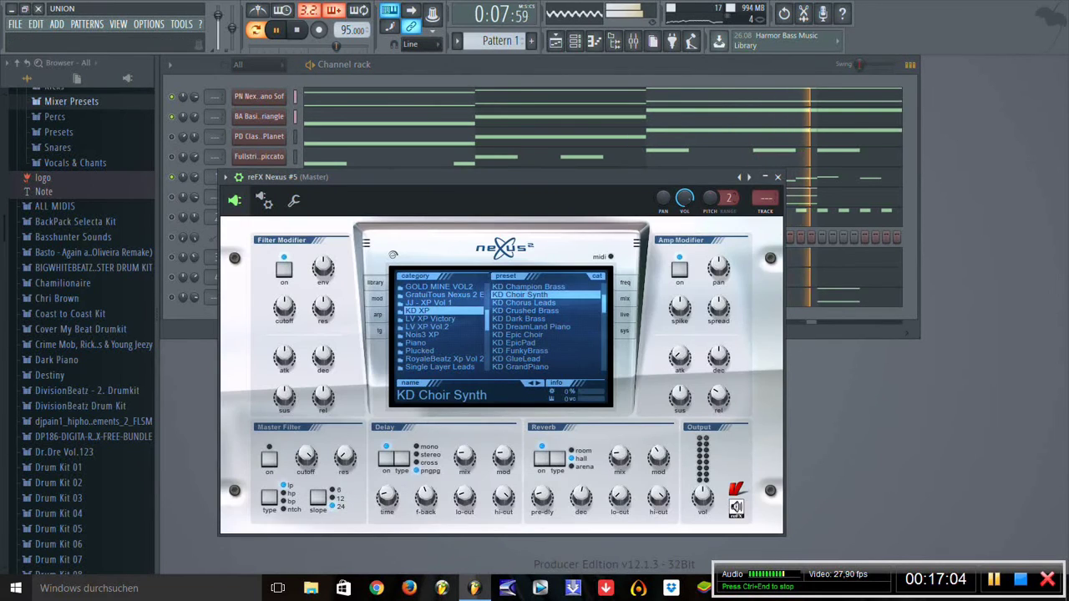
pyautogui.click(778, 177)
# Step: Collapse the AKBeatz Drum&Master Pack and open the FreeKits1 folder inside Drumkits, DRUMS YummyBeats
pyautogui.scroll(5, 84, 335)
pyautogui.click(36, 328)
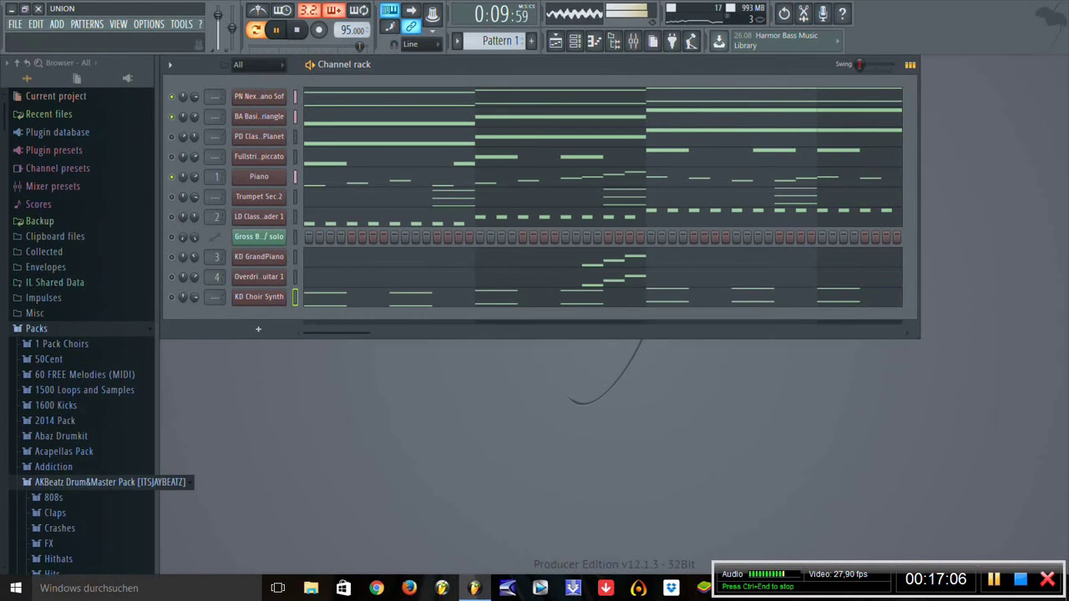
pyautogui.click(83, 482)
pyautogui.scroll(-10, 84, 334)
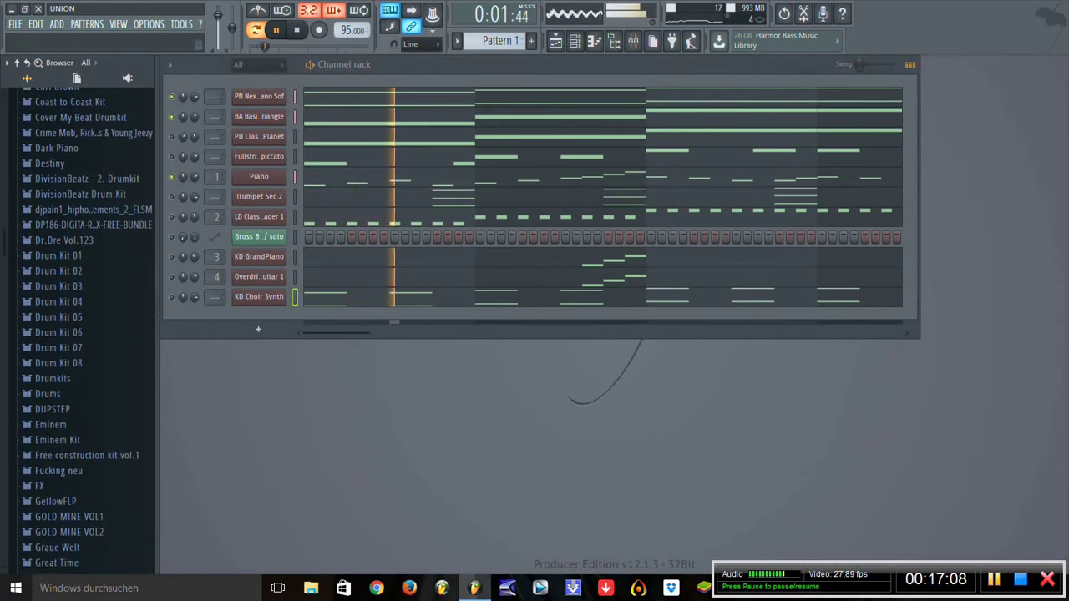
pyautogui.click(52, 378)
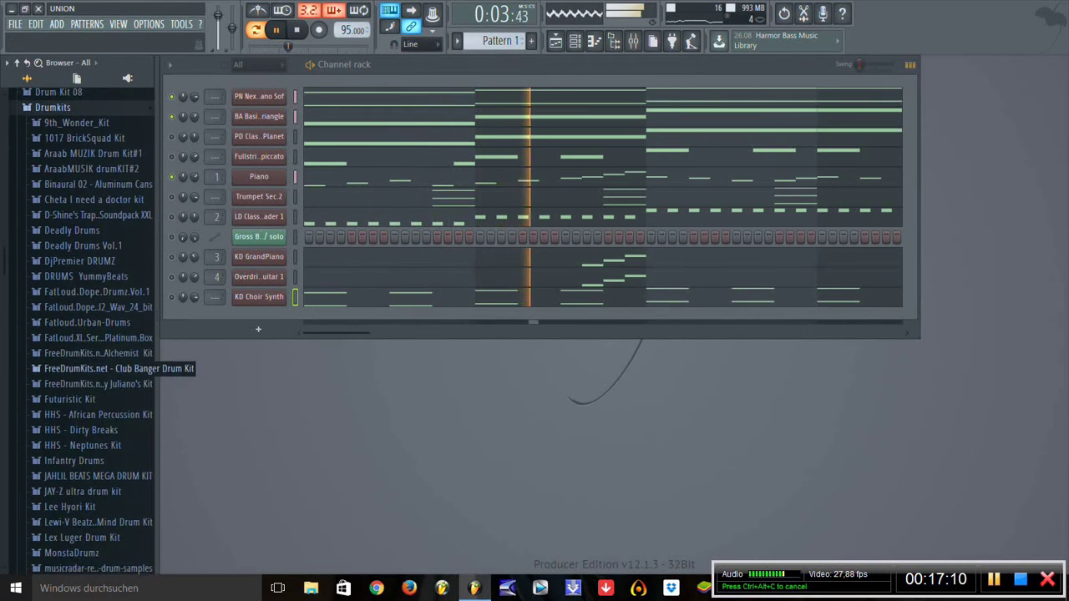
pyautogui.click(83, 277)
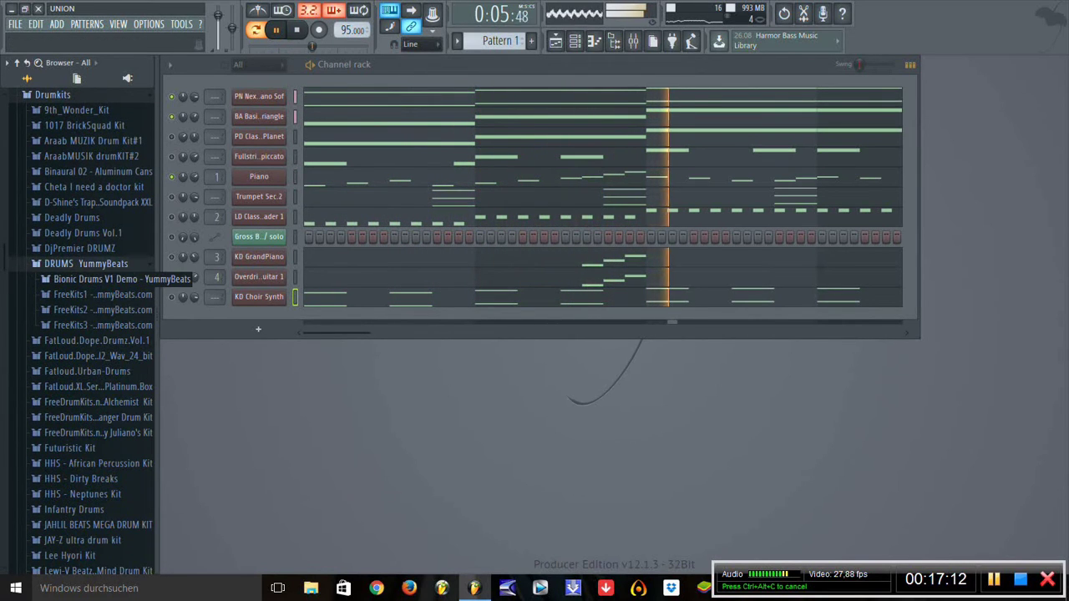
pyautogui.click(98, 294)
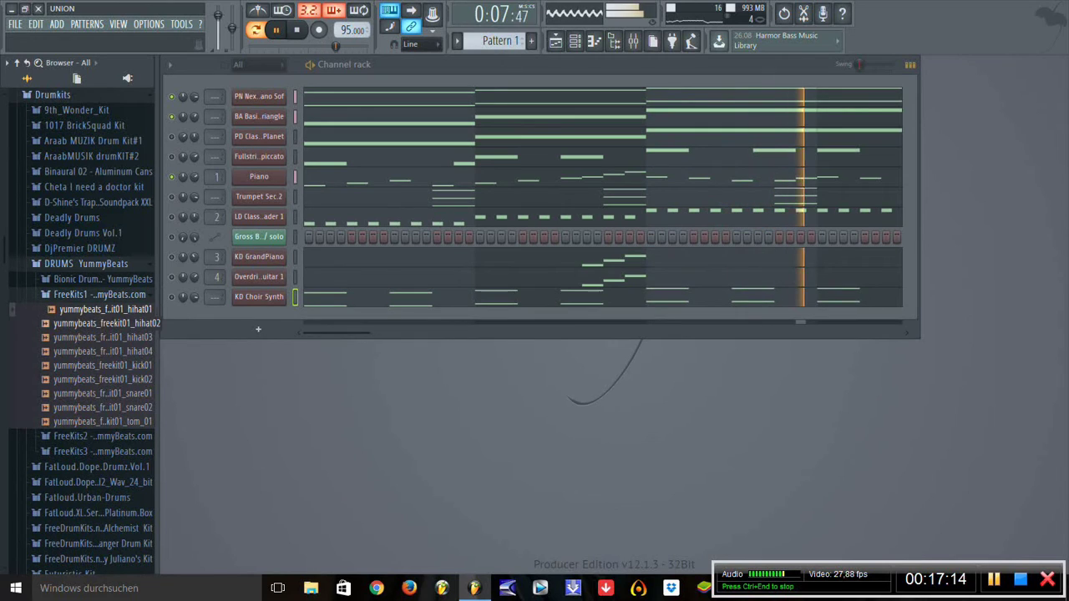
# Step: Audition drum samples from the FreeKits1, FreeKits2 and FreeKits3 folders, including the first kicks of FreeKits1 and FreeKits2
pyautogui.click(102, 408)
pyautogui.click(109, 365)
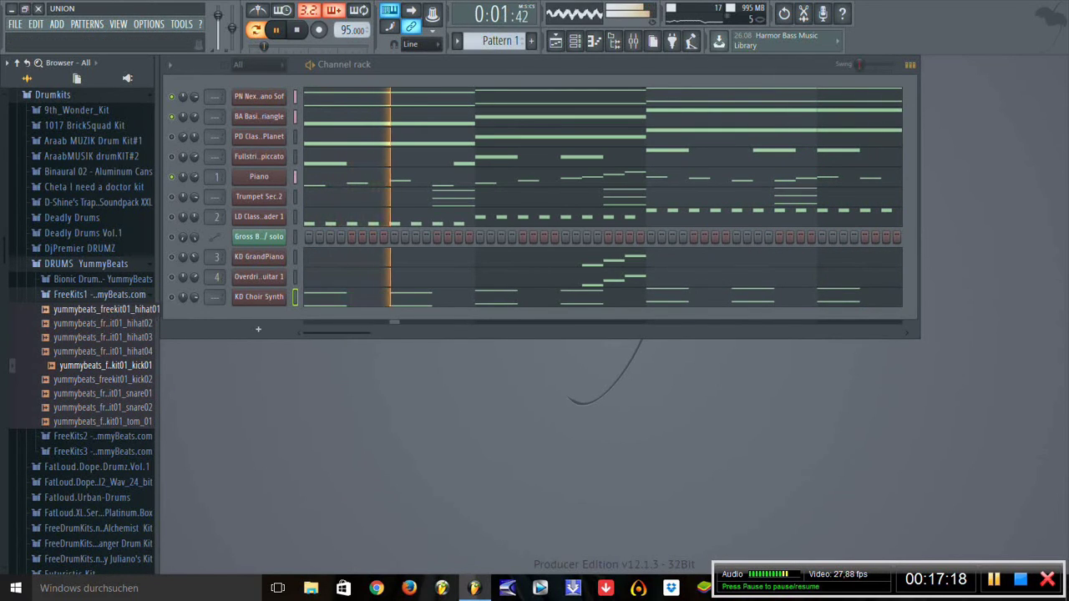
pyautogui.click(99, 294)
pyautogui.click(99, 310)
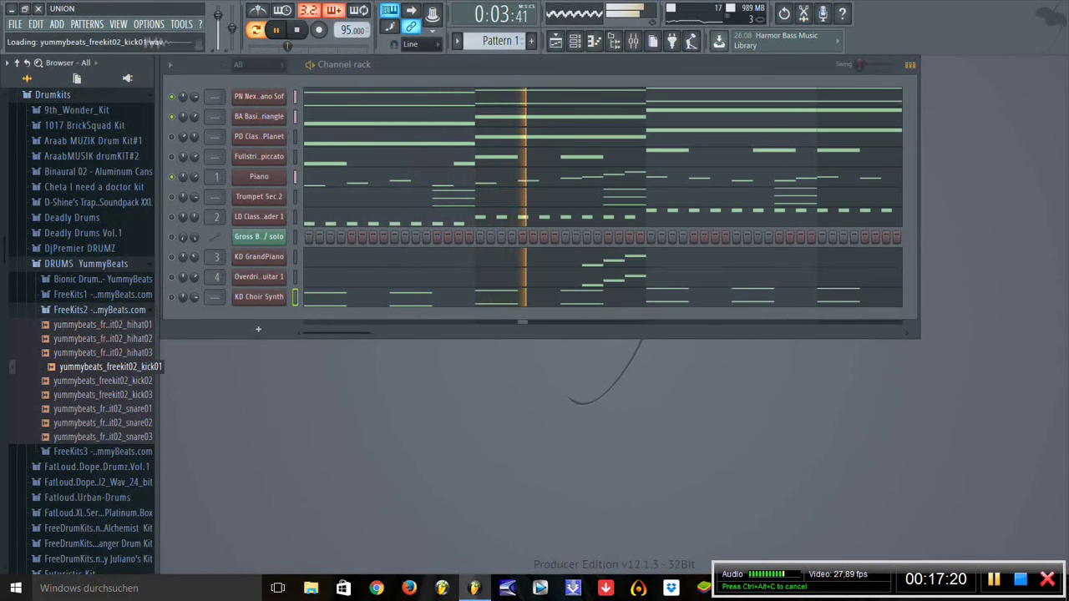
pyautogui.click(109, 367)
pyautogui.click(98, 310)
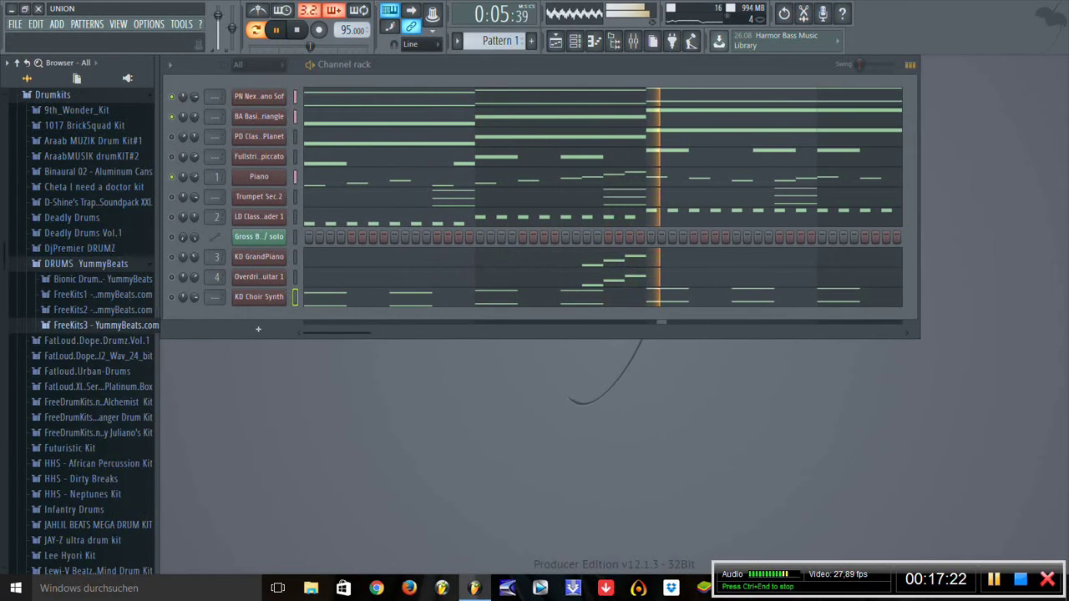
pyautogui.click(99, 325)
pyautogui.click(106, 425)
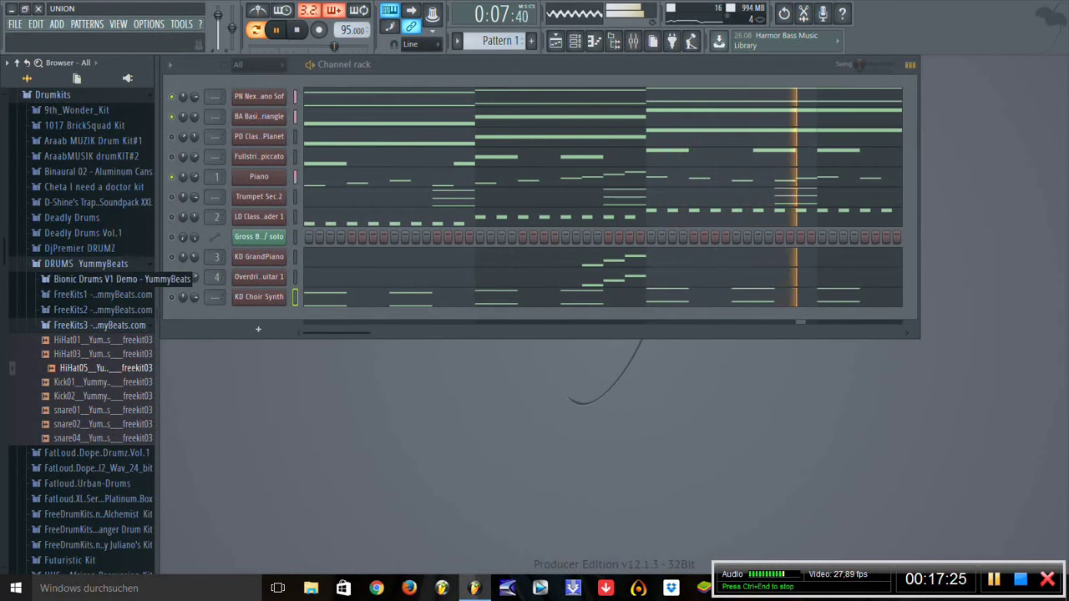
# Step: Collapse DRUMS YummyBeats and open the Kicks folder of the DjPremier DRUMZ kit
pyautogui.click(86, 264)
pyautogui.click(79, 248)
pyautogui.click(63, 309)
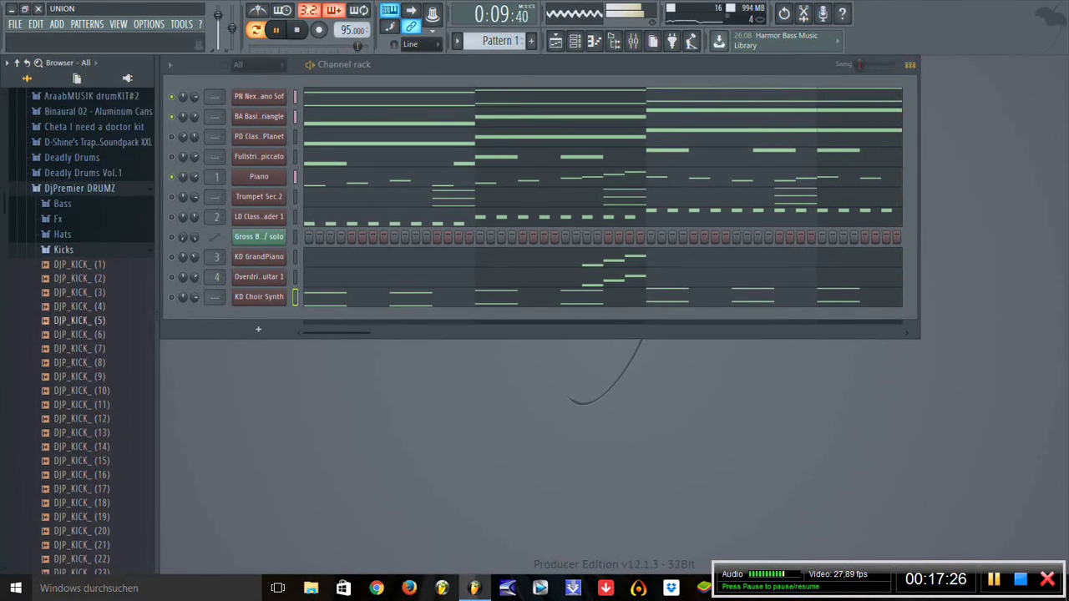
# Step: Audition the DjPremier kick samples from DJP_KICK_ (10) onward, including DJP_KICK_ (26), (39), (44) and (158)
pyautogui.scroll(-5, 79, 334)
pyautogui.click(86, 235)
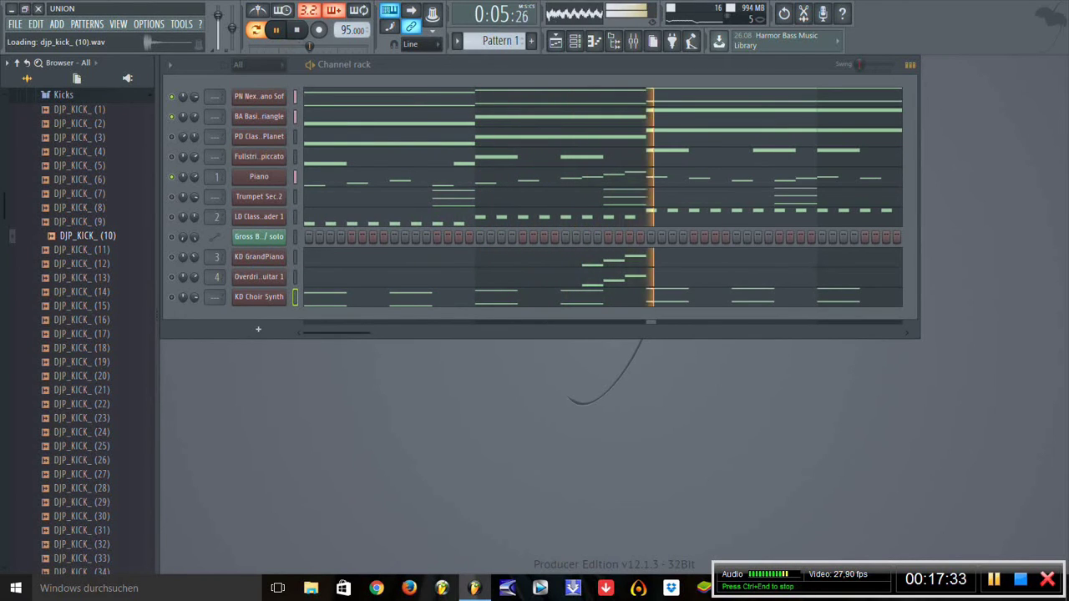
pyautogui.press('Down')
pyautogui.press('Down')
pyautogui.press('Down')
pyautogui.press('Down')
pyautogui.press('Down')
pyautogui.press('Down')
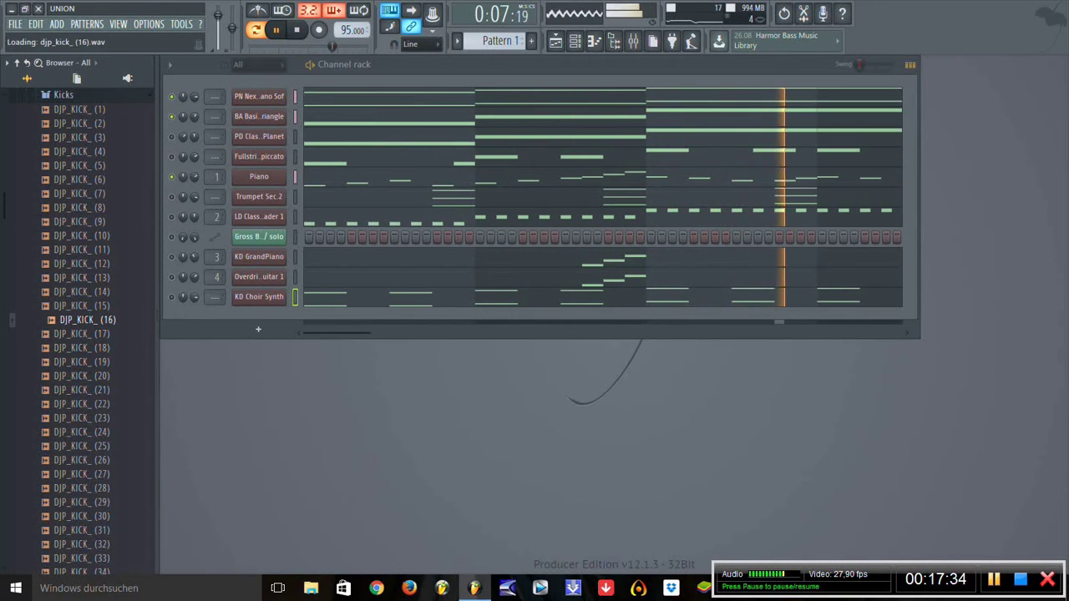
pyautogui.press('Down')
pyautogui.press('Down')
pyautogui.press('Down')
pyautogui.press('Down')
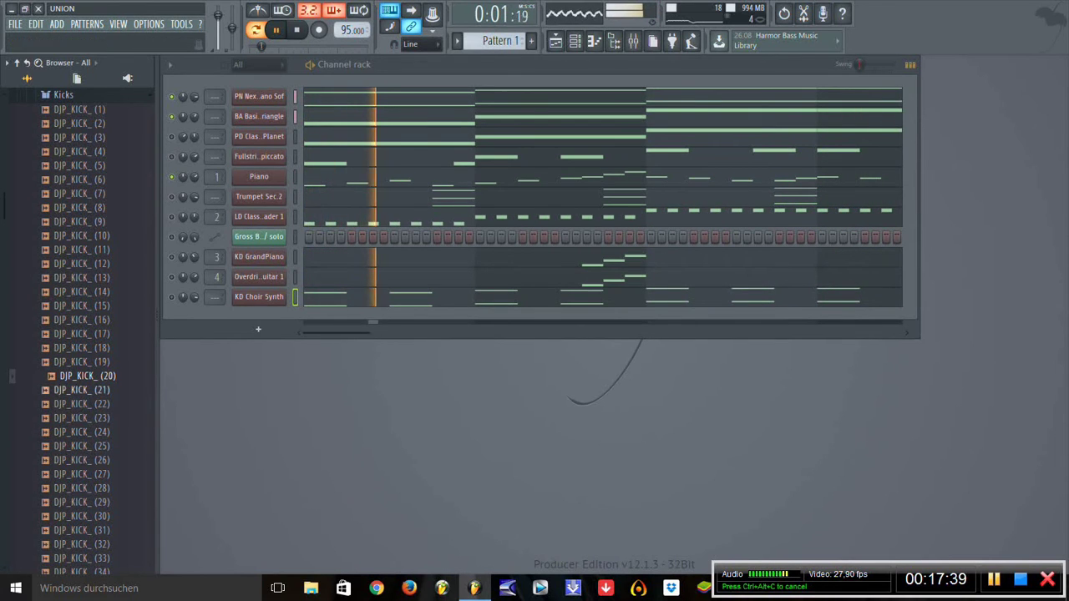
pyautogui.press('Down')
pyautogui.press('Down')
pyautogui.press('Down')
pyautogui.press('Down')
pyautogui.press('Down')
pyautogui.press('Down')
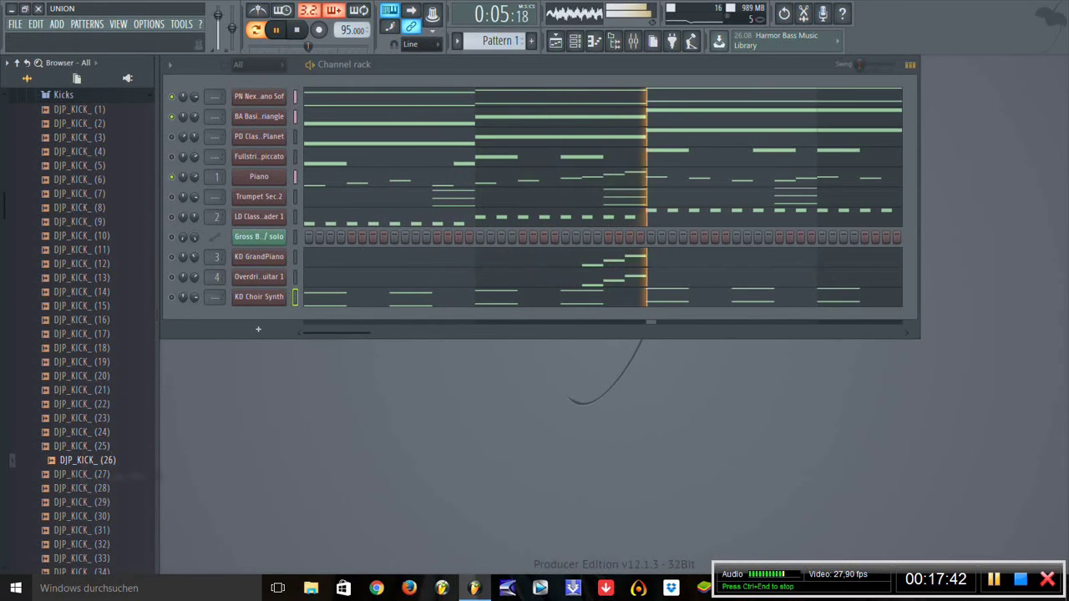
pyautogui.press('Down')
pyautogui.press('Down')
pyautogui.press('Down')
pyautogui.press('Down')
pyautogui.press('Down')
pyautogui.press('Down')
pyautogui.press('Down')
pyautogui.press('Down')
pyautogui.press('Down')
pyautogui.press('Down')
pyautogui.press('Down')
pyautogui.press('Down')
pyautogui.press('Down')
pyautogui.press('Down')
pyautogui.press('Down')
pyautogui.press('Down')
pyautogui.press('Down')
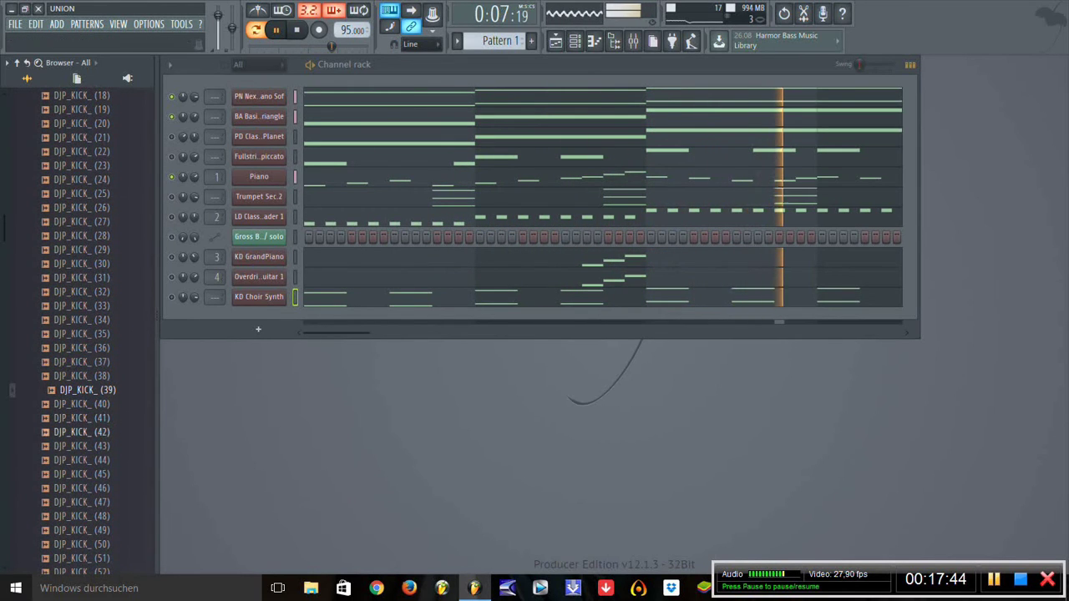
pyautogui.press('Down')
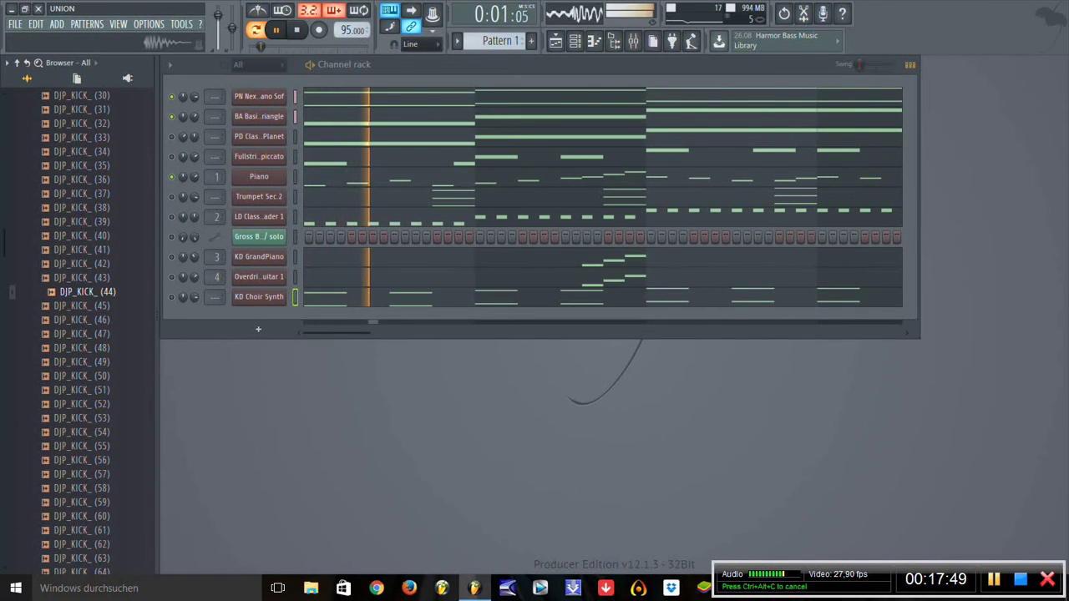
pyautogui.press('Down')
pyautogui.press('Down')
pyautogui.press('Down')
pyautogui.press('Down')
pyautogui.press('Down')
pyautogui.press('Down')
pyautogui.press('Down')
pyautogui.scroll(-20, 79, 334)
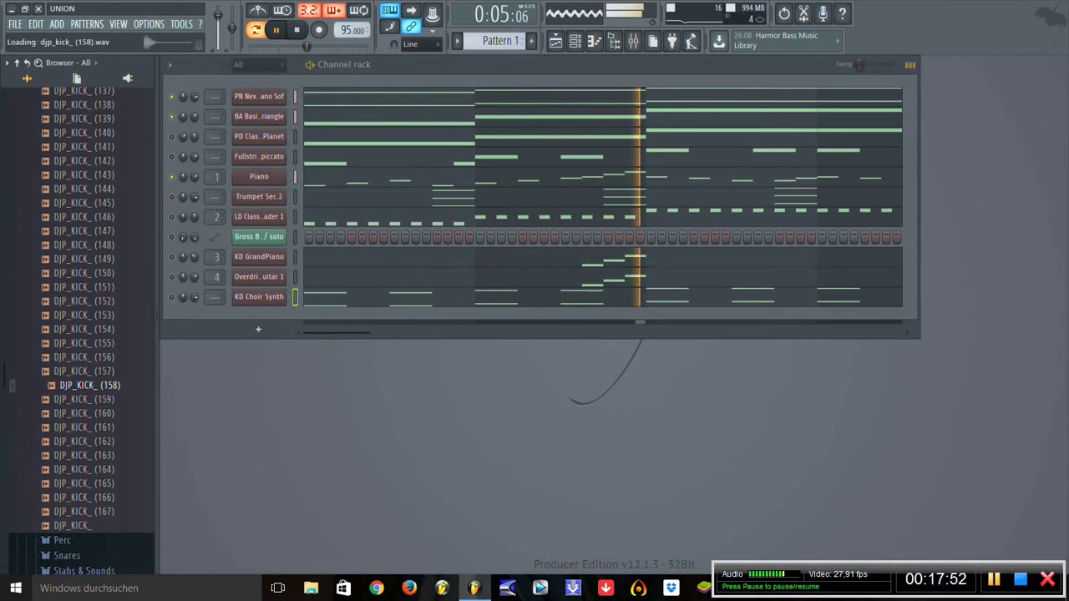
pyautogui.scroll(20, 79, 334)
pyautogui.scroll(20, 80, 334)
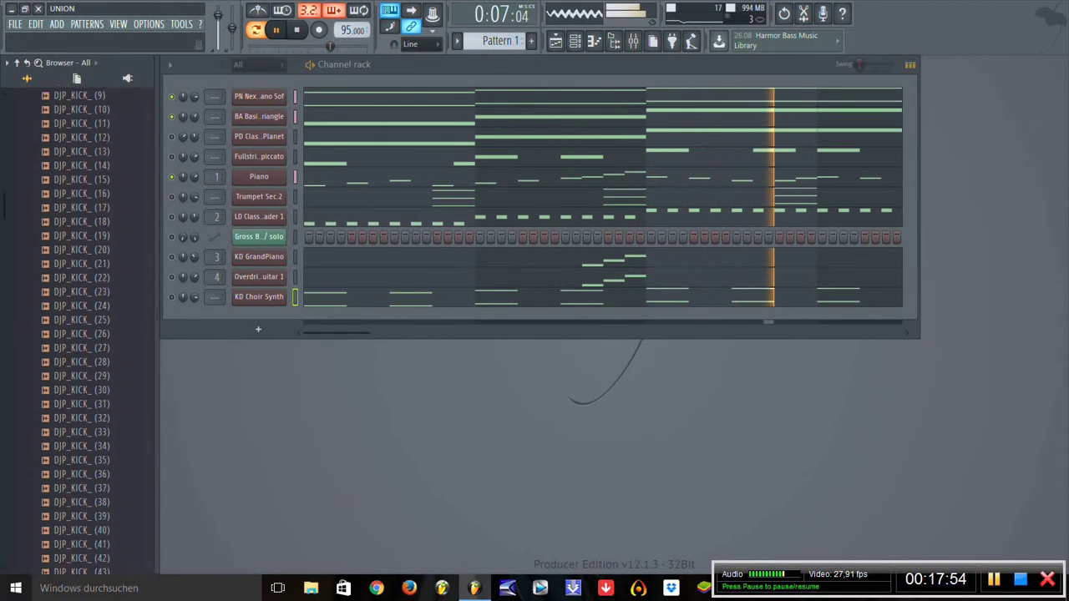
# Step: Collapse the DjPremier Kicks folder and audition samples from the Snares folder, including DJP_SNARES_ (20) and (42)
pyautogui.click(62, 262)
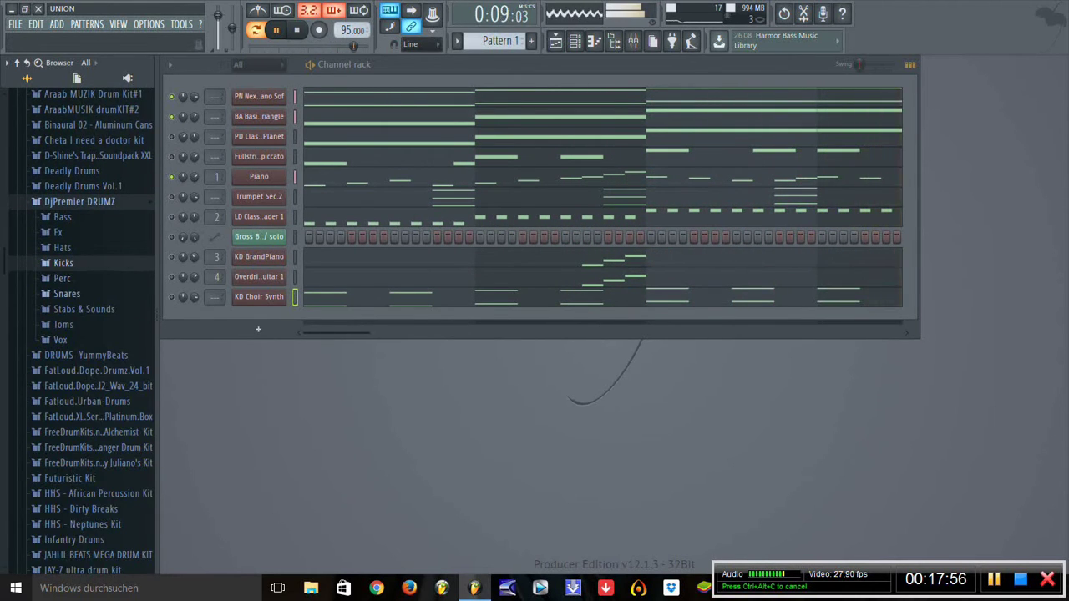
pyautogui.click(67, 293)
pyautogui.click(92, 320)
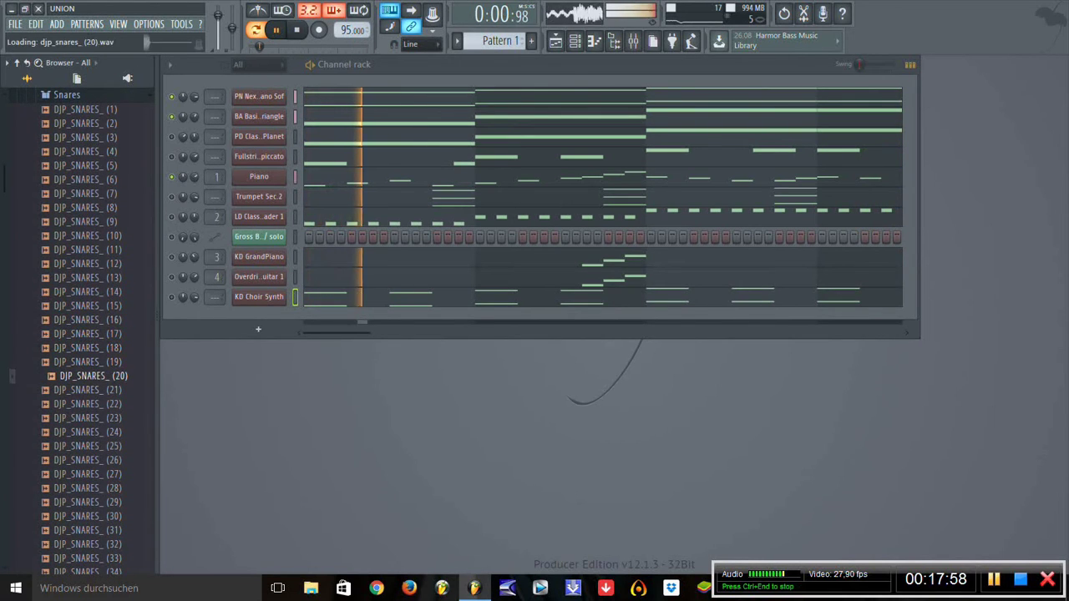
pyautogui.scroll(-7, 92, 320)
pyautogui.click(92, 365)
pyautogui.scroll(3, 79, 334)
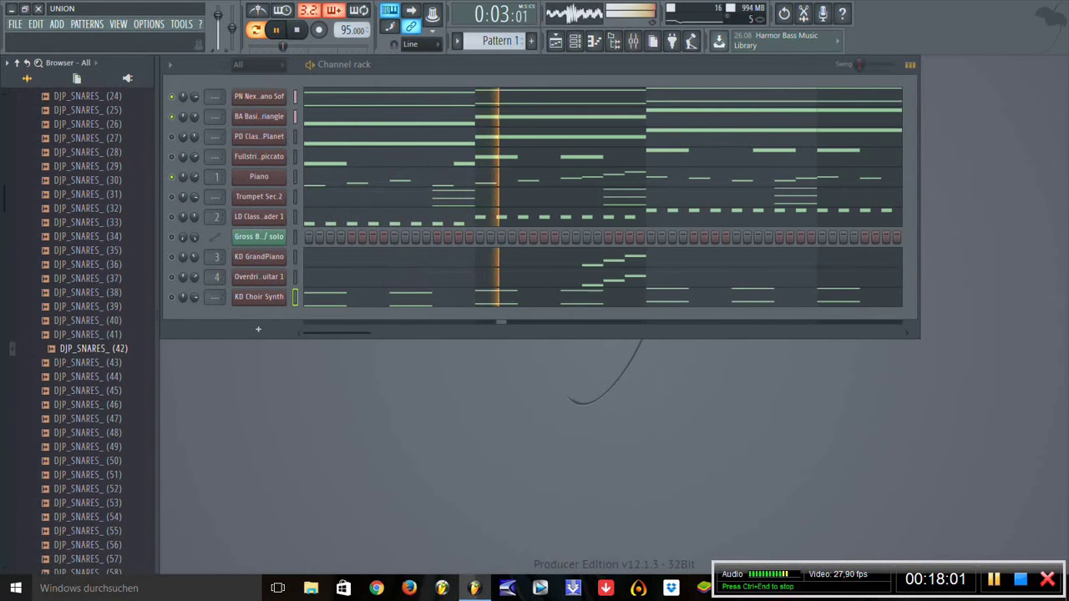
# Step: Collapse the Snares folder and the DjPremier DRUMZ kit, and stop the pattern playback
pyautogui.scroll(6, 79, 334)
pyautogui.click(66, 179)
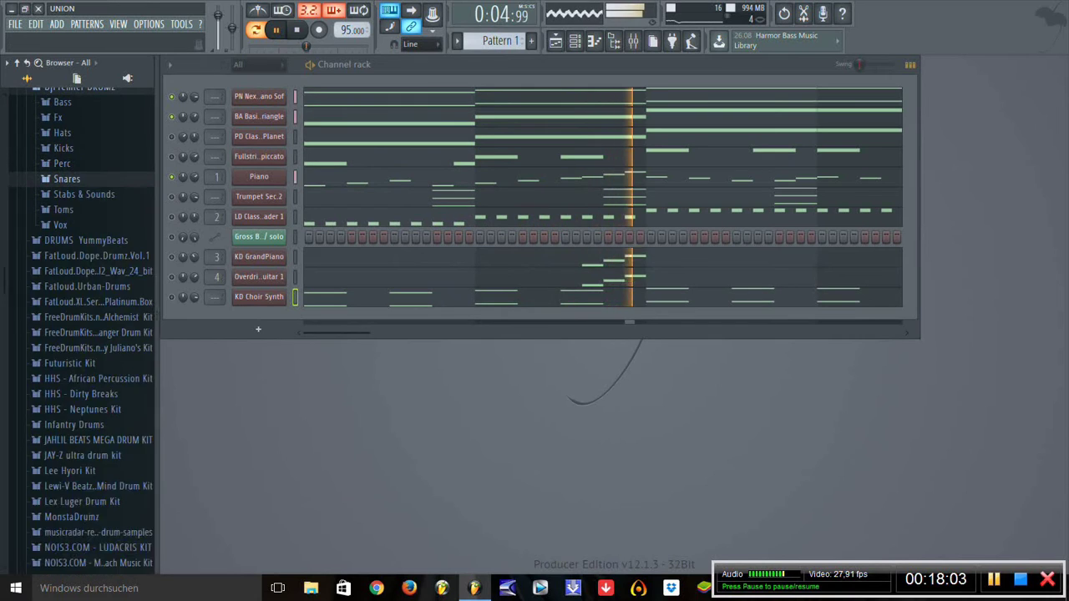
pyautogui.scroll(5, 79, 334)
pyautogui.click(79, 255)
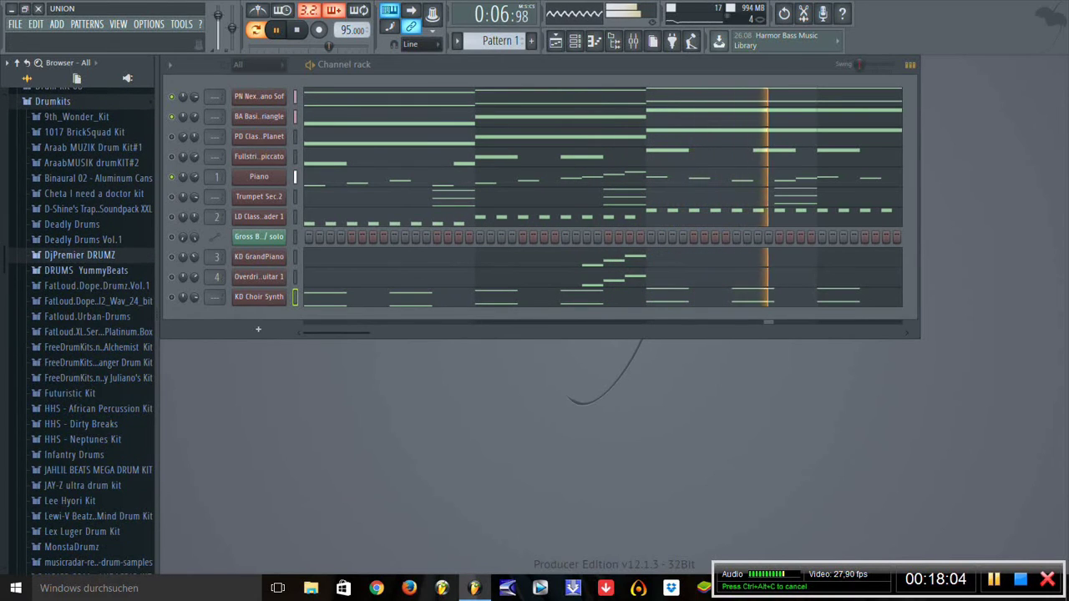
pyautogui.press('space')
pyautogui.click(96, 317)
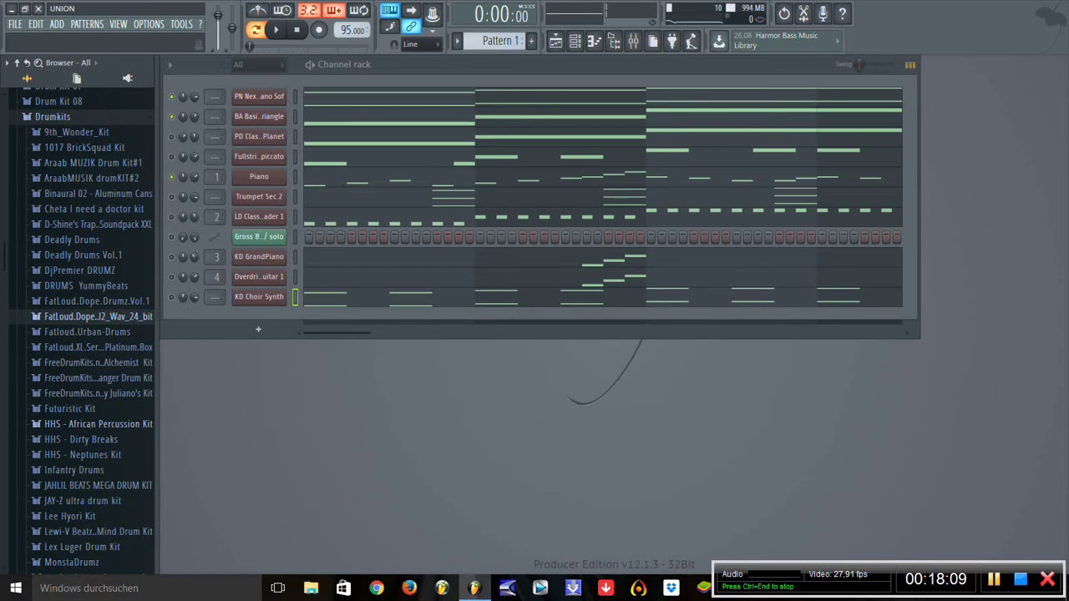
# Step: Open the HHS - Dirty Breaks kit, collapse its Clapz & Snarez folder and audition DBKick 011 from Kickz
pyautogui.click(82, 455)
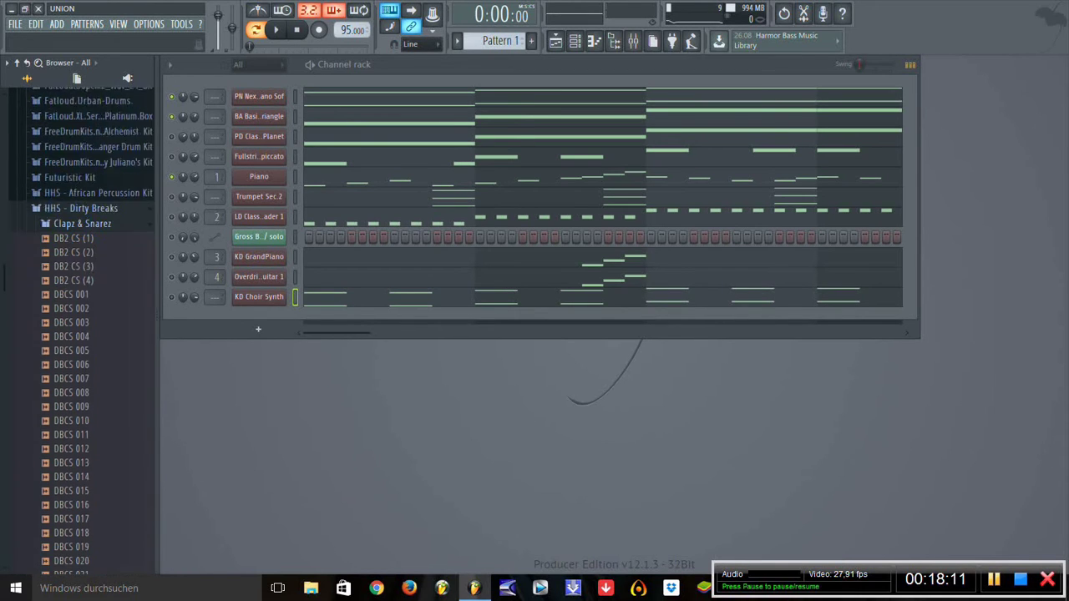
pyautogui.click(76, 180)
pyautogui.press('Left')
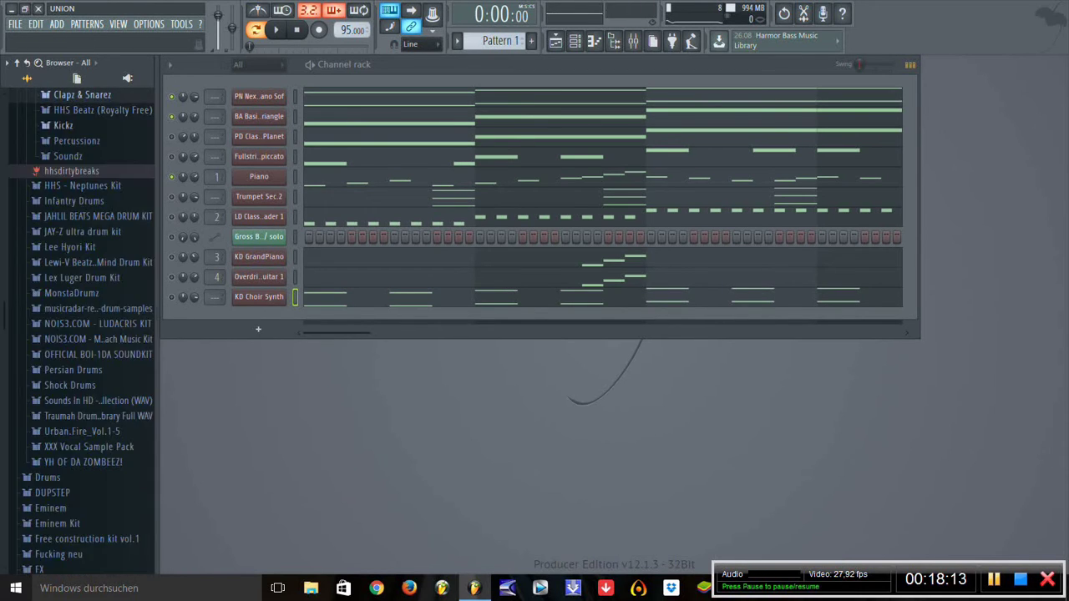
pyautogui.click(63, 125)
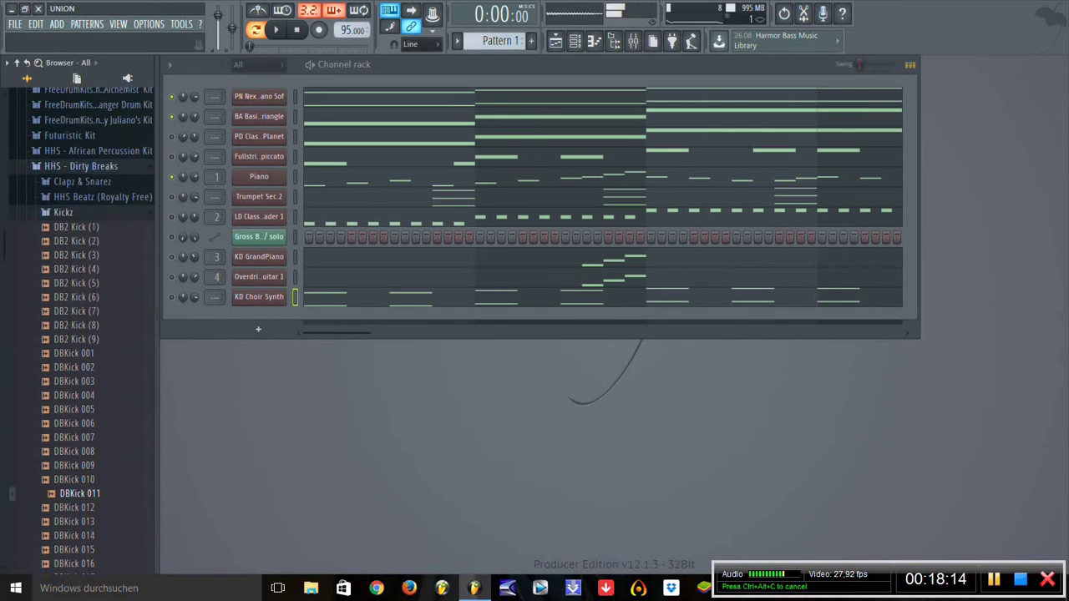
# Step: Switch to the HHS - Neptunes Kit, audition Kick (1) to Kick (3) in its Kickz folder, and collapse the kit
pyautogui.press('Left')
pyautogui.press('Left')
pyautogui.press('Down')
pyautogui.press('Right')
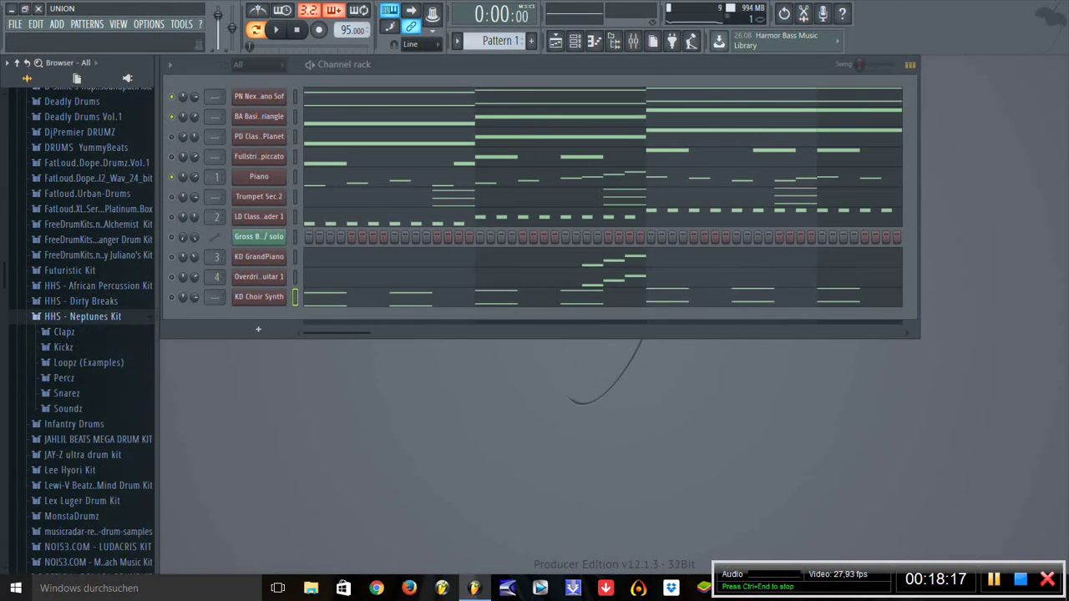
pyautogui.press('Down')
pyautogui.press('Down')
pyautogui.press('Right')
pyautogui.press('Down')
pyautogui.press('Down')
pyautogui.press('Down')
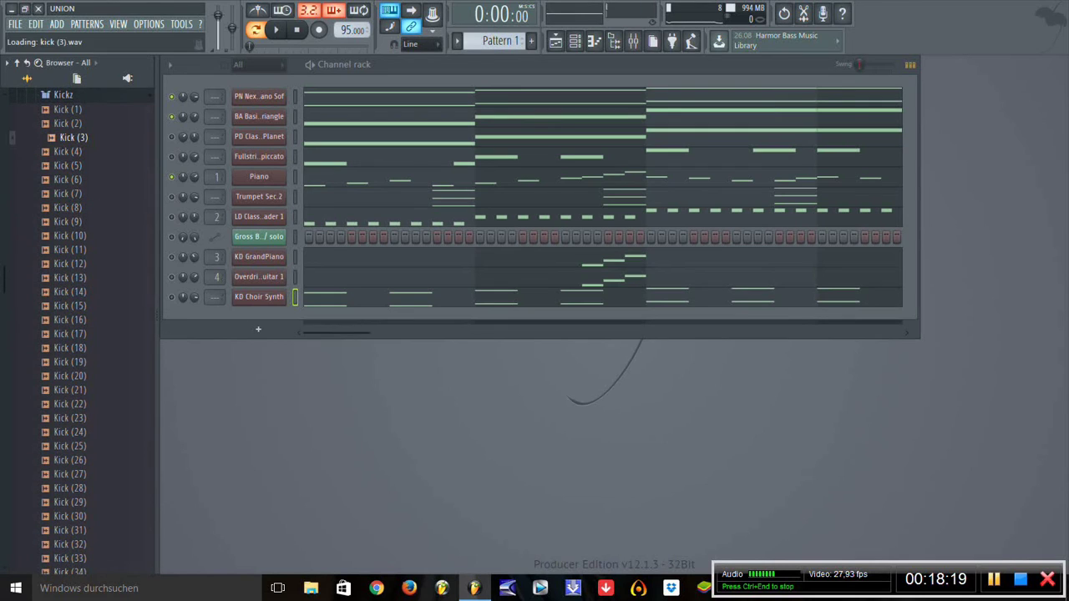
pyautogui.press('Left')
pyautogui.press('Left')
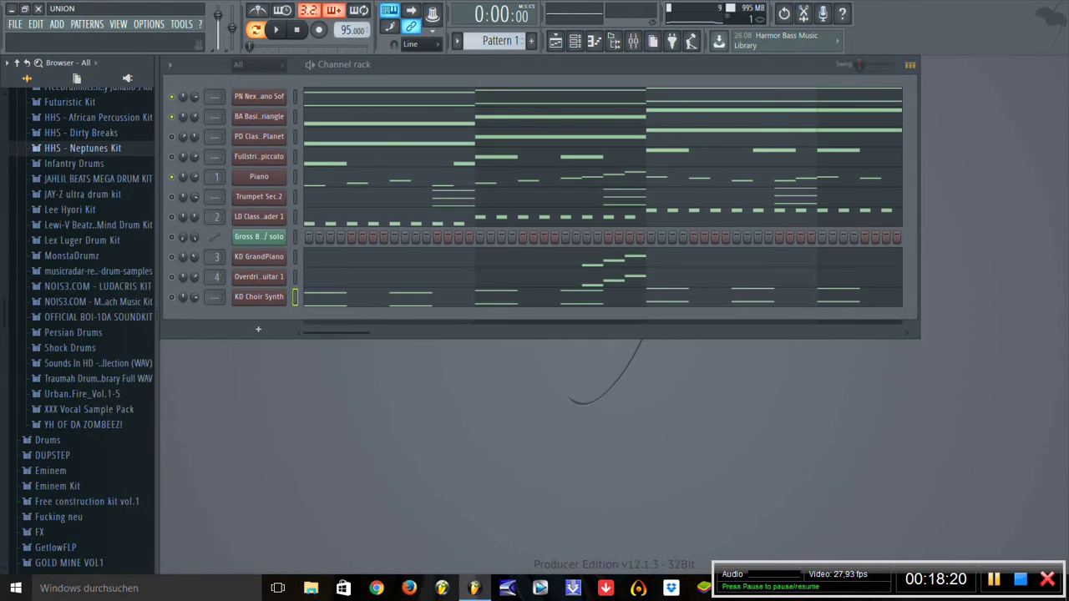
# Step: Open the Claps folder of the Infantry Drums kit and audition infnclps1 to infnclps13
pyautogui.press('Down')
pyautogui.press('Right')
pyautogui.press('Down')
pyautogui.press('Right')
pyautogui.press('Down')
pyautogui.press('Down')
pyautogui.press('Down')
pyautogui.press('Down')
pyautogui.press('Down')
pyautogui.press('Down')
pyautogui.press('Down')
pyautogui.press('Down')
pyautogui.press('Down')
pyautogui.press('Down')
pyautogui.press('Down')
pyautogui.press('Down')
pyautogui.press('Down')
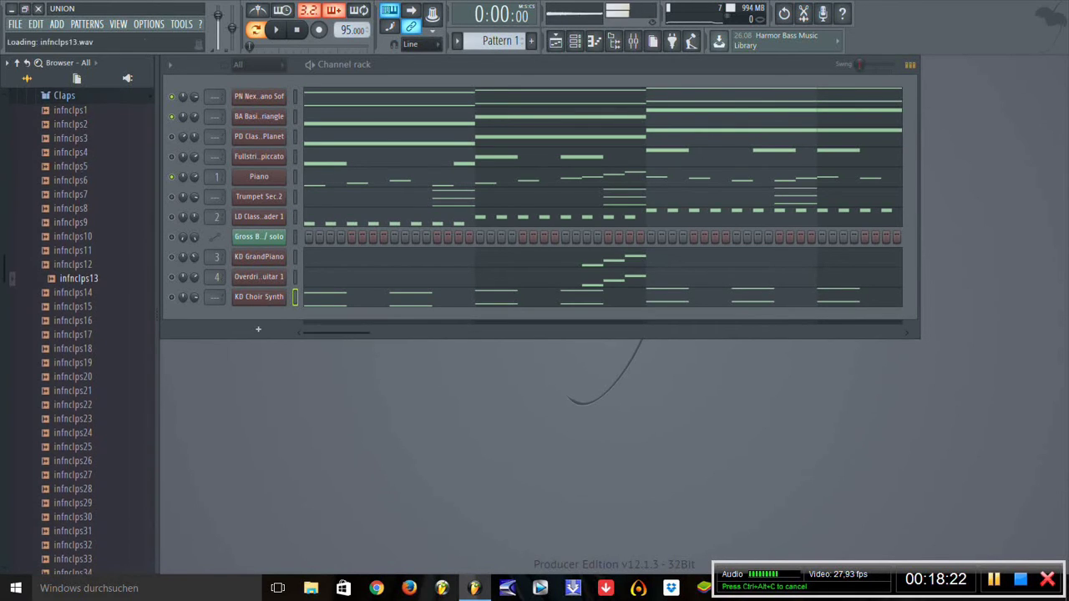
# Step: Switch to the Kicks folder of the Infantry Drums kit and audition infnkik1 to infnkik14
pyautogui.press('Left')
pyautogui.press('Down')
pyautogui.press('Down')
pyautogui.press('Right')
pyautogui.press('Down')
pyautogui.press('Down')
pyautogui.press('Down')
pyautogui.press('Down')
pyautogui.press('Down')
pyautogui.press('Down')
pyautogui.press('Down')
pyautogui.press('Down')
pyautogui.press('Down')
pyautogui.press('Down')
pyautogui.press('Down')
pyautogui.press('Down')
pyautogui.press('Down')
pyautogui.press('Down')
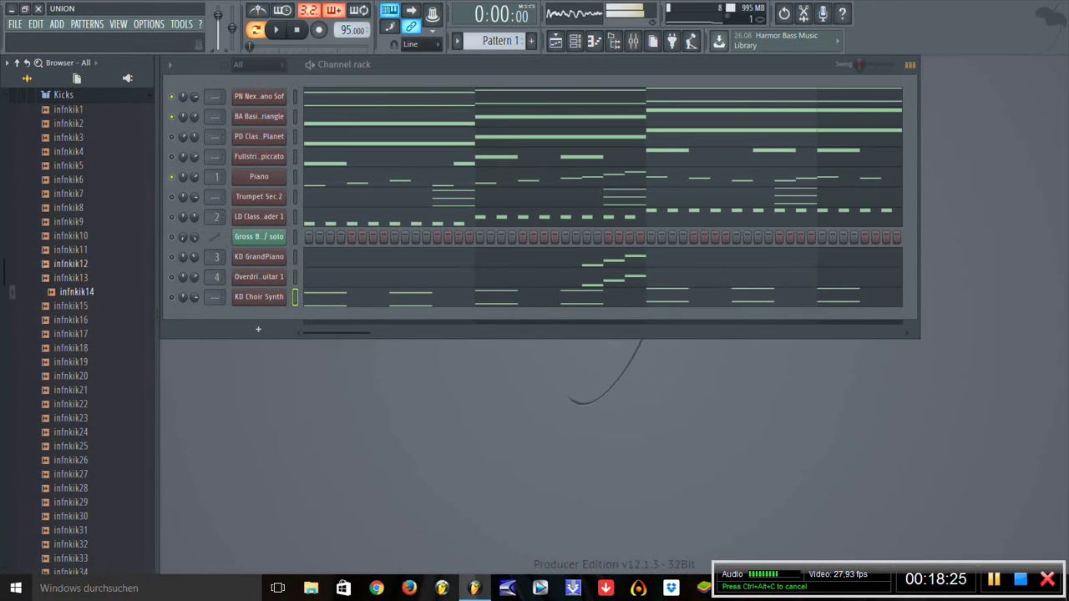
# Step: Collapse the Infantry Drums kit and check the folders inside the NOIS3.COM - Maybach Music Kit
pyautogui.press('Left')
pyautogui.press('Right')
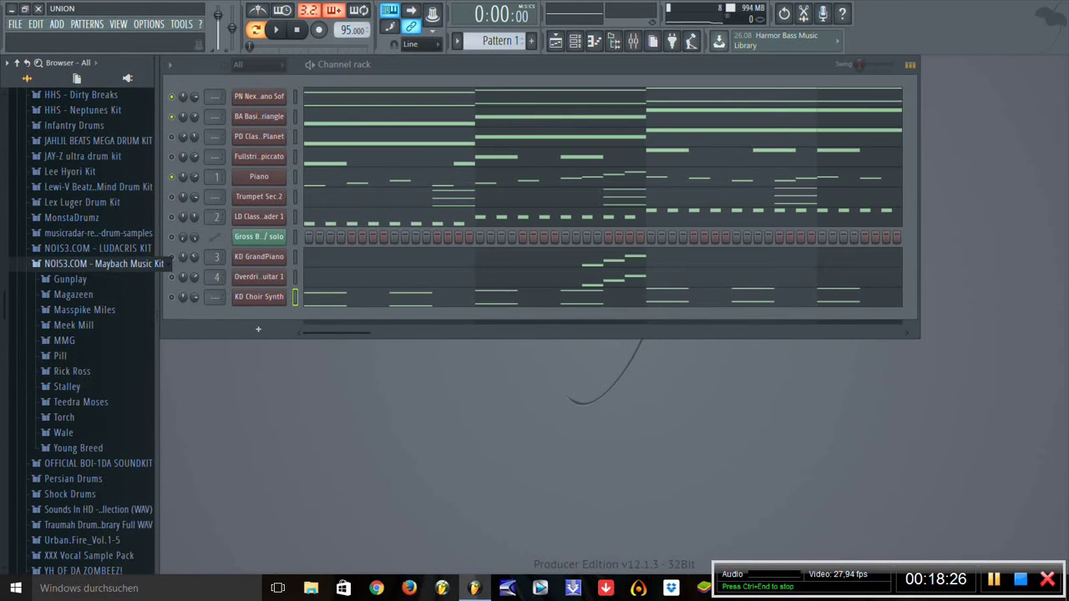
pyautogui.press('Left')
pyautogui.press('Up')
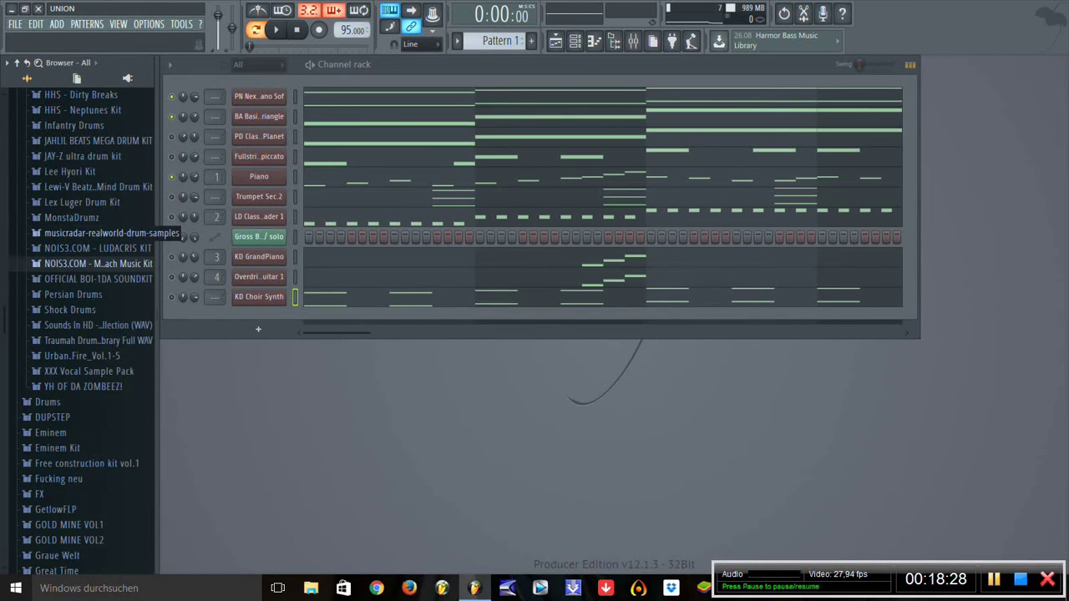
pyautogui.press('Right')
pyautogui.press('Left')
# Step: Open the MonstaDrumz kit, audition its DKMDFX samples, including DKMDFX6, and collapse the kit
pyautogui.press('Up')
pyautogui.press('Up')
pyautogui.press('Right')
pyautogui.press('Down')
pyautogui.press('Down')
pyautogui.press('Down')
pyautogui.press('Down')
pyautogui.press('Down')
pyautogui.press('Down')
pyautogui.press('Down')
pyautogui.press('Down')
pyautogui.press('Down')
pyautogui.press('Down')
pyautogui.press('Up')
pyautogui.press('Up')
pyautogui.press('Up')
pyautogui.press('Up')
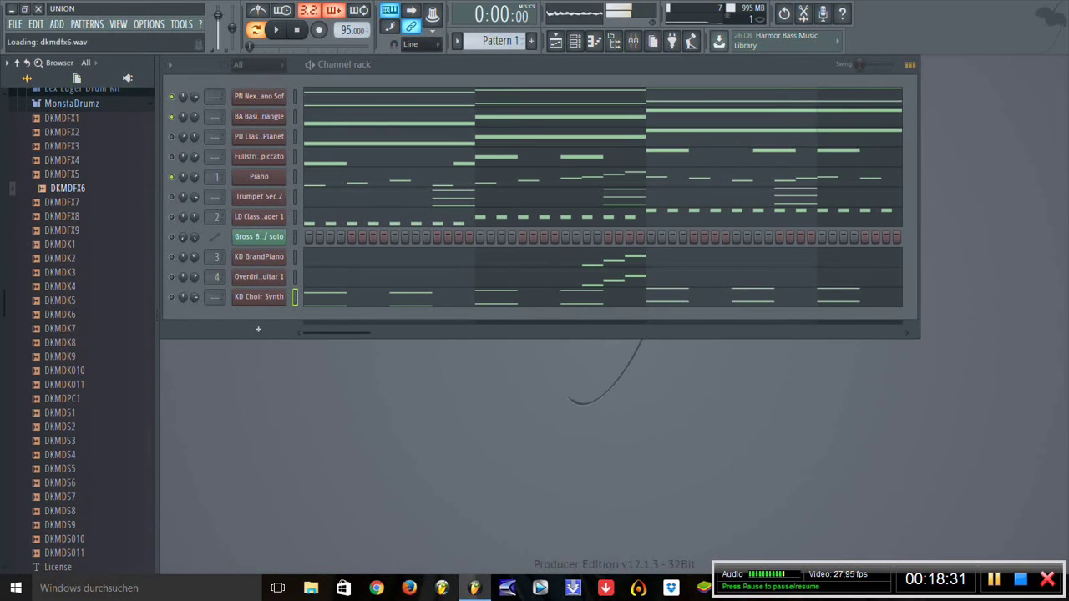
pyautogui.press('Left')
# Step: Open the FutureSounds Claps folder of Urban Fire Vol.2 in Urban.Fire_Vol.1-5 and audition claps, including FutureClaps_V2_05
pyautogui.press('Down')
pyautogui.press('Down')
pyautogui.press('Down')
pyautogui.press('Down')
pyautogui.press('Down')
pyautogui.press('Down')
pyautogui.press('Down')
pyautogui.press('Down')
pyautogui.press('Down')
pyautogui.press('Down')
pyautogui.press('Down')
pyautogui.press('Down')
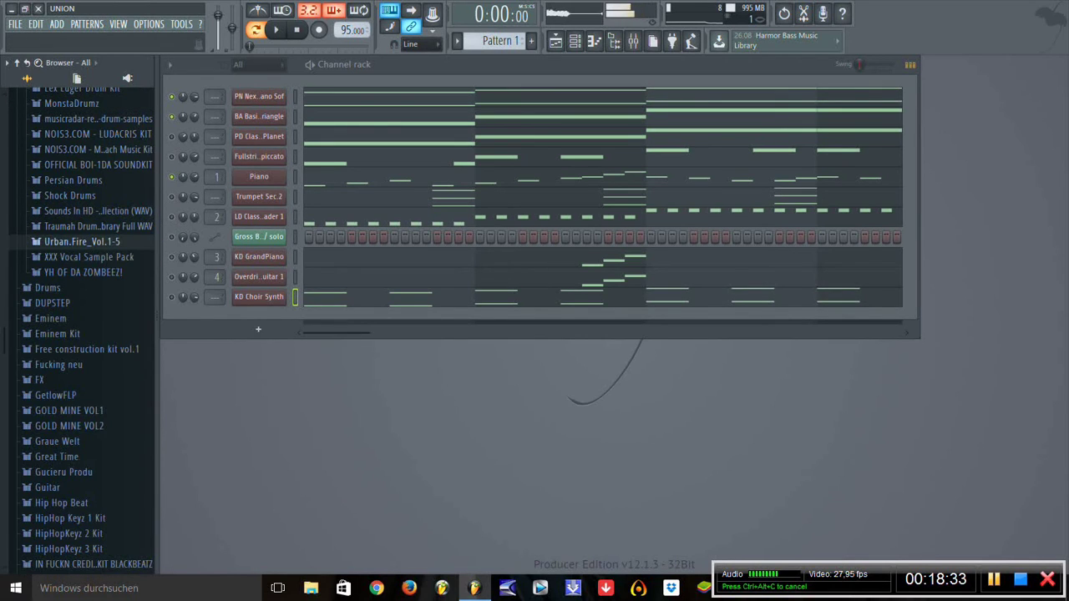
pyautogui.press('Right')
pyautogui.press('Down')
pyautogui.press('Down')
pyautogui.press('Right')
pyautogui.press('Down')
pyautogui.press('Down')
pyautogui.press('Right')
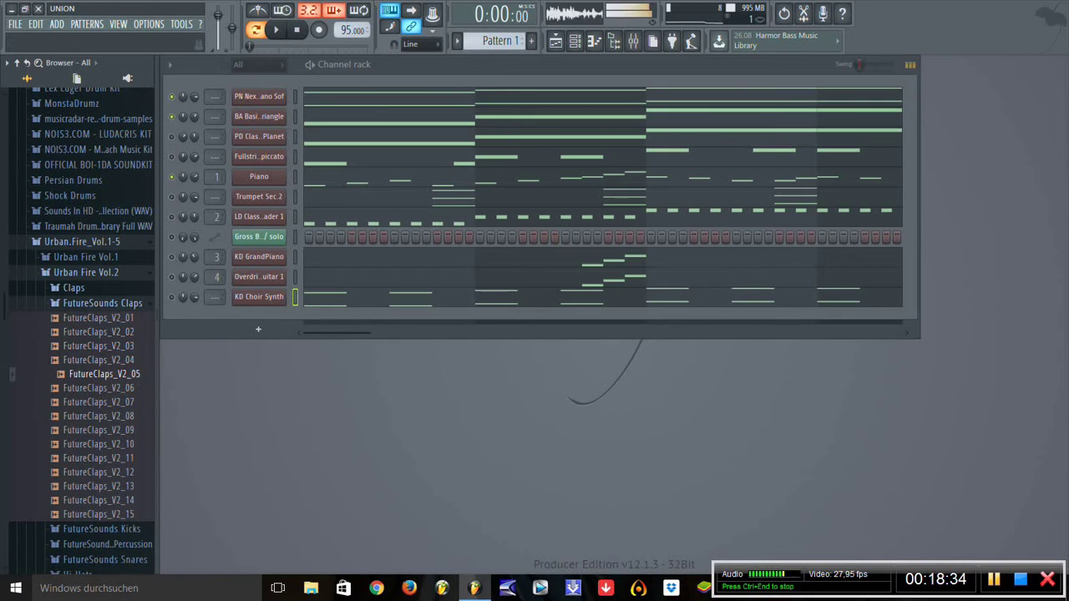
# Step: Collapse Urban.Fire_Vol.1-5, open the Phrases folder of XXX Vocal Sample Pack and audition its phrases, including Can We Do This All Night
pyautogui.press('Left')
pyautogui.press('Left')
pyautogui.press('Left')
pyautogui.press('Left')
pyautogui.press('Down')
pyautogui.press('Right')
pyautogui.press('Down')
pyautogui.press('Down')
pyautogui.press('Right')
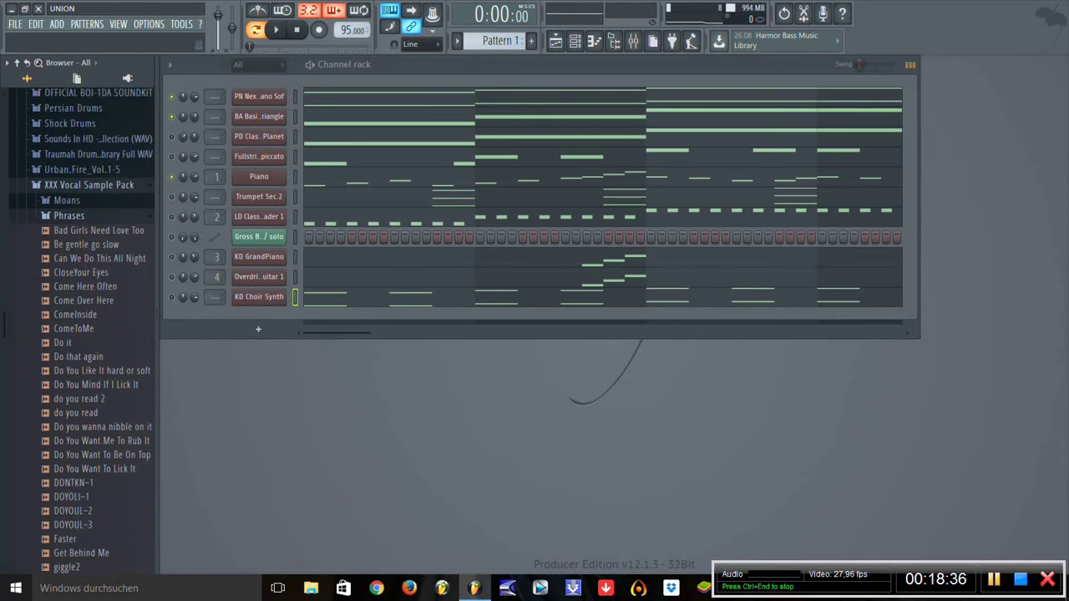
pyautogui.press('Down')
pyautogui.press('Down')
pyautogui.press('Down')
pyautogui.press('Down')
pyautogui.press('Down')
pyautogui.press('Down')
pyautogui.press('Down')
pyautogui.press('Down')
pyautogui.press('Down')
pyautogui.press('Down')
pyautogui.press('Down')
pyautogui.press('Down')
pyautogui.press('Down')
pyautogui.press('Down')
pyautogui.press('Down')
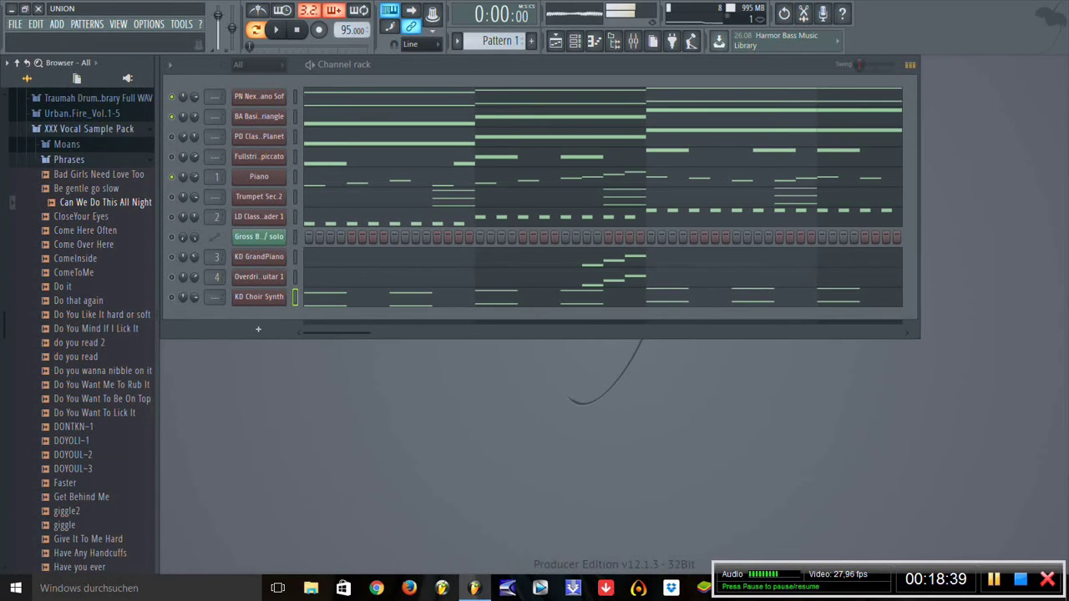
# Step: Check the remaining folders of the XXX Vocal Sample Pack and collapse the pack
pyautogui.press('Up')
pyautogui.press('Up')
pyautogui.press('Up')
pyautogui.press('Up')
pyautogui.press('Right')
pyautogui.press('Down')
pyautogui.press('Down')
pyautogui.press('Down')
pyautogui.press('Up')
pyautogui.press('Up')
pyautogui.press('Up')
pyautogui.press('Left')
pyautogui.press('Left')
pyautogui.press('Left')
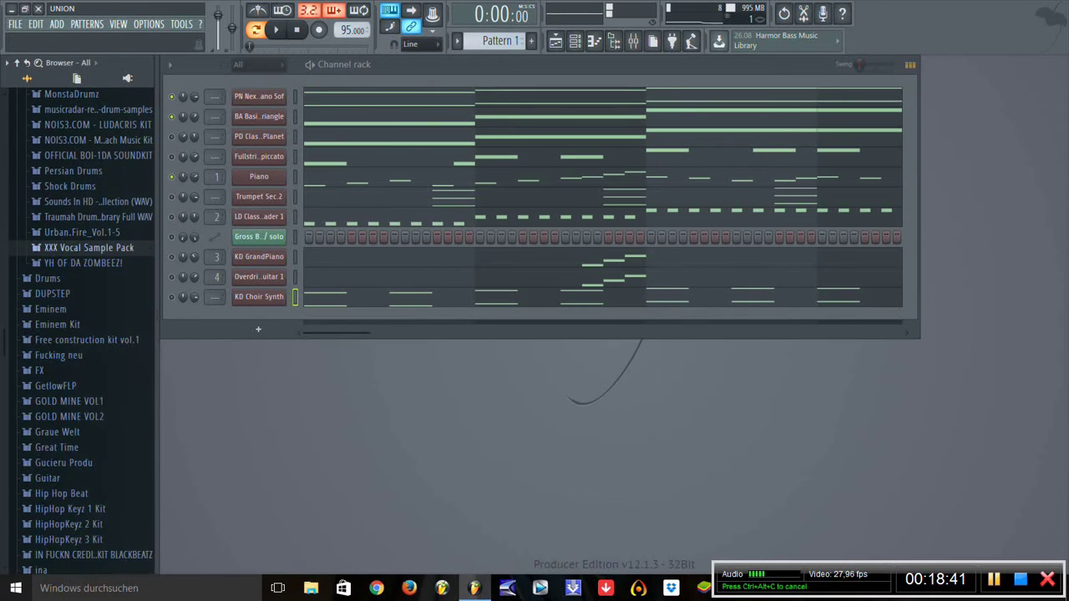
# Step: Open the Hats folder of the Shock Drums kit and audition ShkHH (1) to ShkHH (5)
pyautogui.press('Up')
pyautogui.press('Up')
pyautogui.press('Up')
pyautogui.press('Up')
pyautogui.press('Right')
pyautogui.press('Down')
pyautogui.press('Down')
pyautogui.press('Right')
pyautogui.press('Down')
pyautogui.press('Down')
pyautogui.press('Down')
pyautogui.press('Down')
pyautogui.press('Down')
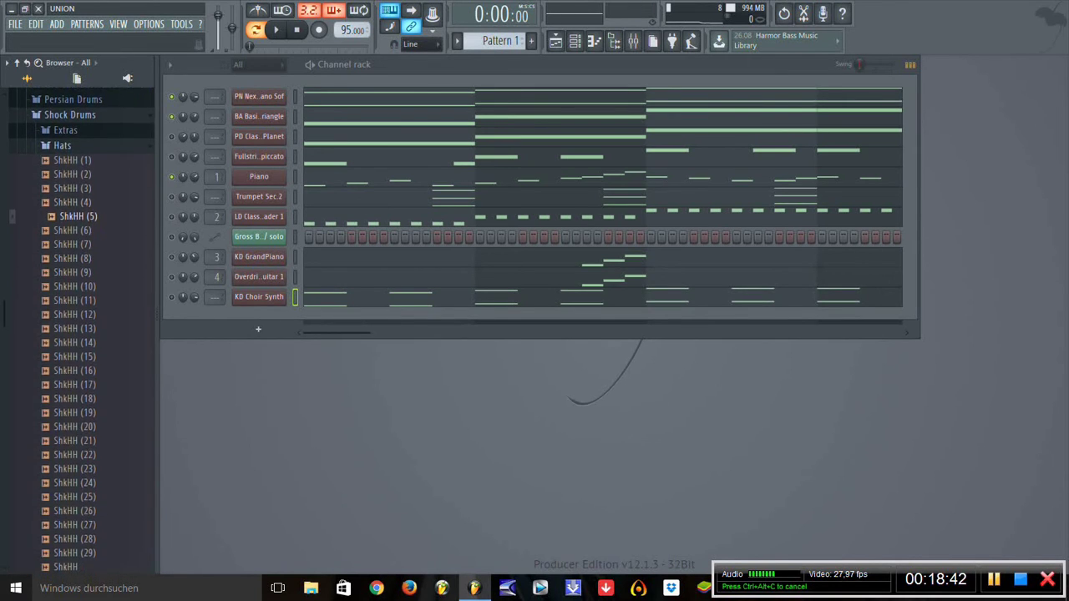
# Step: Switch to the Kicks folder of Shock Drums and audition the Shkik kicks, including Shkik (17), against the melody
pyautogui.press('Left')
pyautogui.press('Left')
pyautogui.press('Down')
pyautogui.press('Right')
pyautogui.press('Down')
pyautogui.press('Down')
pyautogui.press('Down')
pyautogui.press('Down')
pyautogui.press('Down')
pyautogui.press('Down')
pyautogui.press('Down')
pyautogui.press('Down')
pyautogui.press('Down')
pyautogui.press('Down')
pyautogui.press('Down')
pyautogui.press('Down')
pyautogui.press('Down')
pyautogui.press('Down')
pyautogui.press('Down')
pyautogui.press('Down')
pyautogui.press('Down')
pyautogui.press('Down')
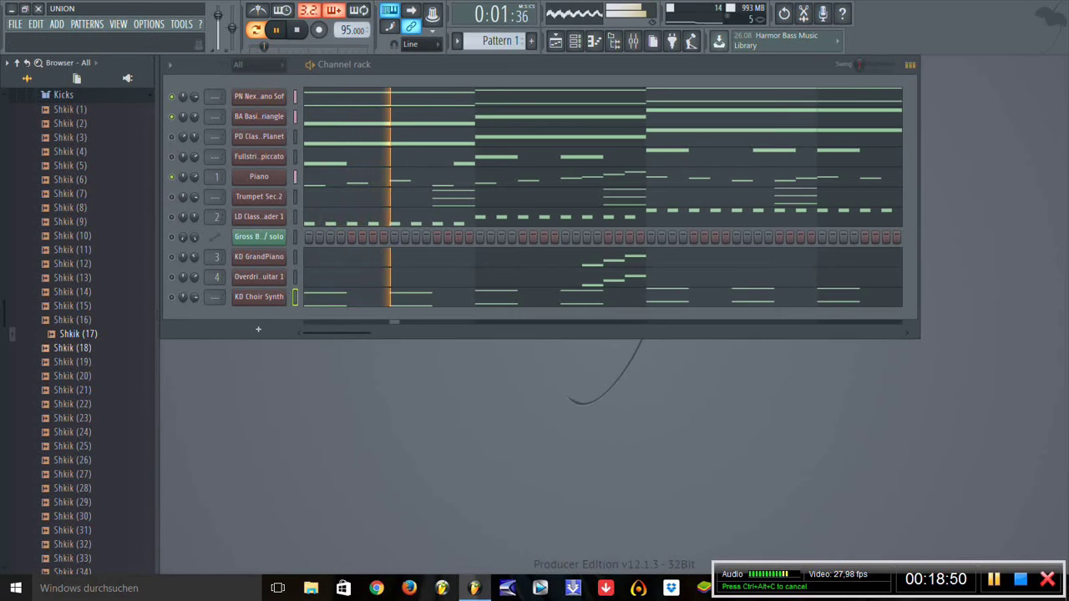
# Step: Add the Shkik (18) kick as a new channel at the top of the Channel rack and collapse the Kicks folder
pyautogui.press('Down')
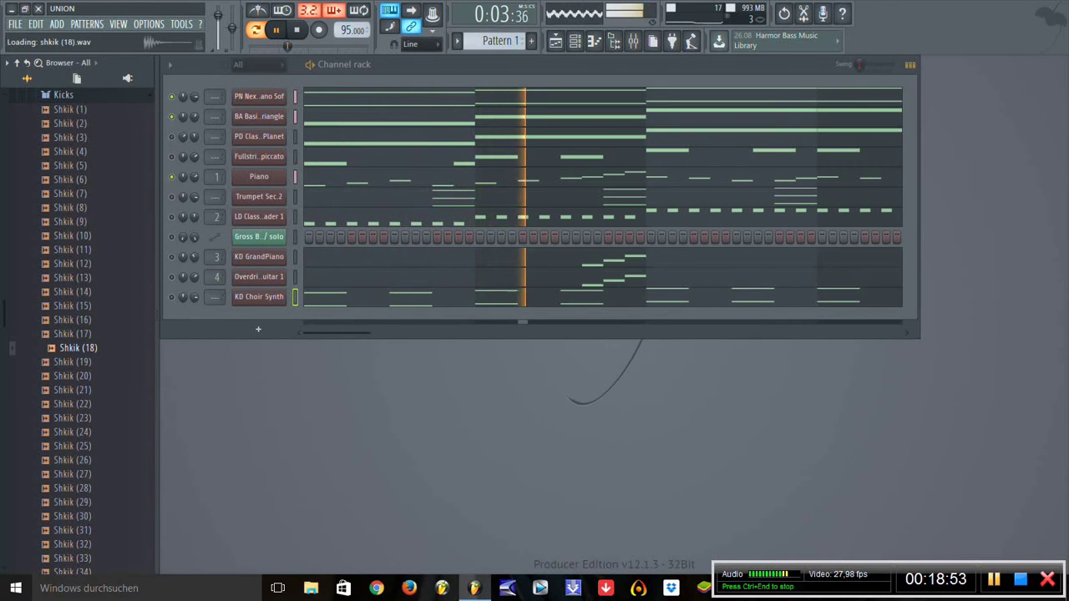
pyautogui.moveTo(78, 347); pyautogui.dragTo(243, 97)
pyautogui.press('Home')
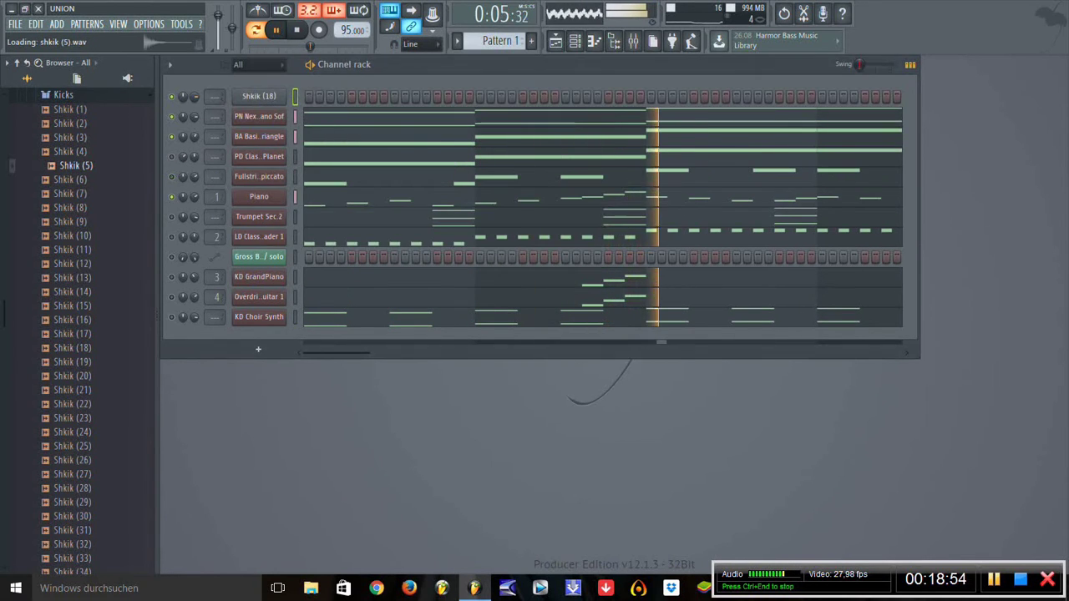
pyautogui.press('Left')
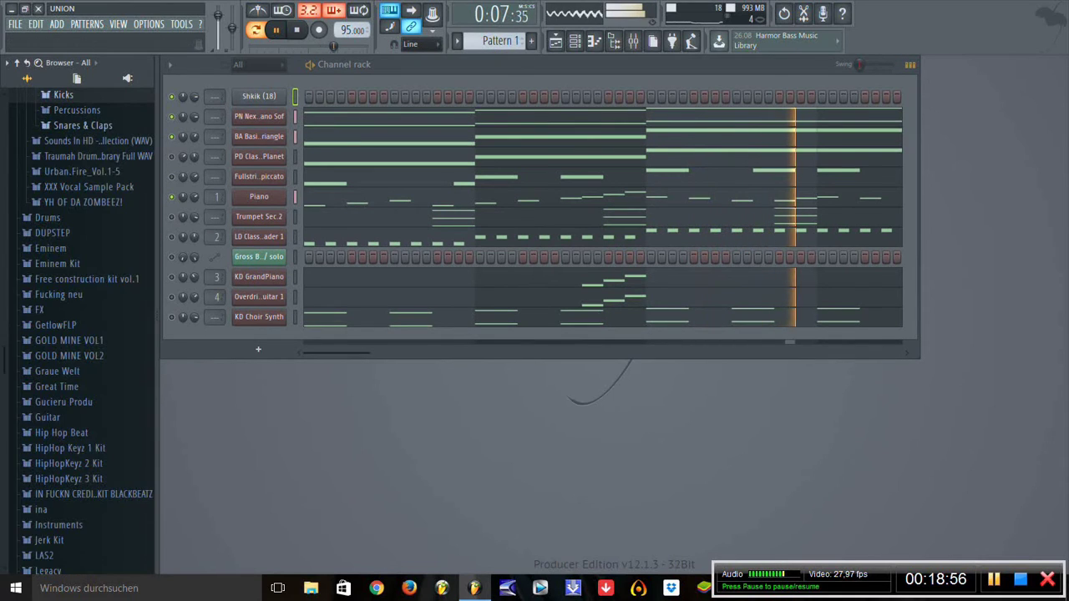
# Step: Open the Extras folder of Shock Drums, audition its samples, including Ex3, and collapse the folder
pyautogui.press('Up')
pyautogui.press('Up')
pyautogui.press('Right')
pyautogui.press('Down')
pyautogui.press('Down')
pyautogui.press('Down')
pyautogui.press('Down')
pyautogui.press('Down')
pyautogui.press('Down')
pyautogui.press('Down')
pyautogui.press('Down')
pyautogui.press('Down')
pyautogui.press('Down')
pyautogui.press('Down')
pyautogui.press('Down')
pyautogui.press('Down')
pyautogui.press('Down')
pyautogui.press('Down')
pyautogui.press('Down')
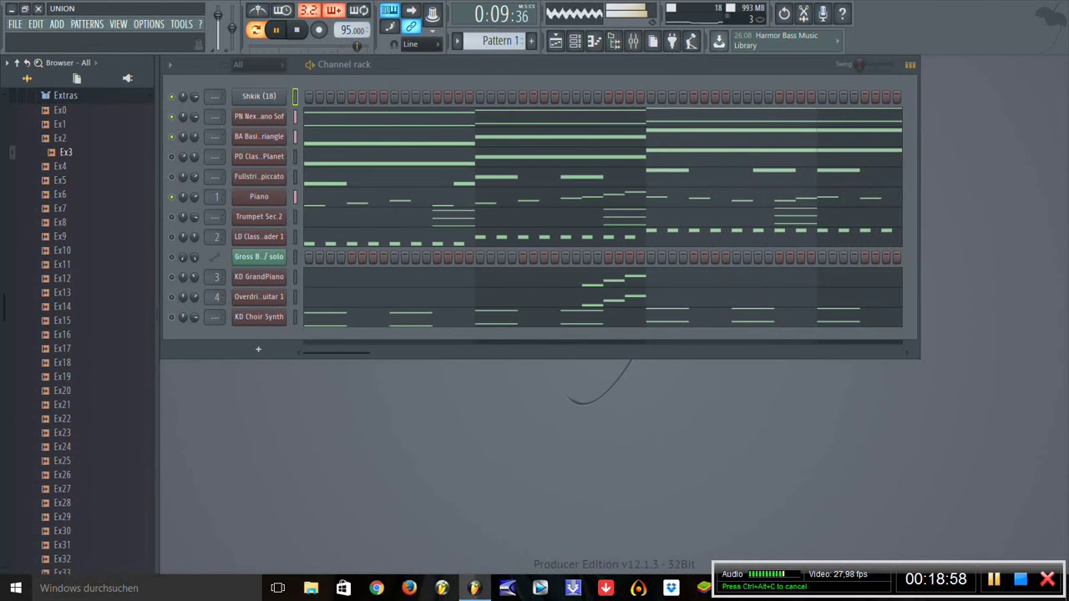
pyautogui.press('Left')
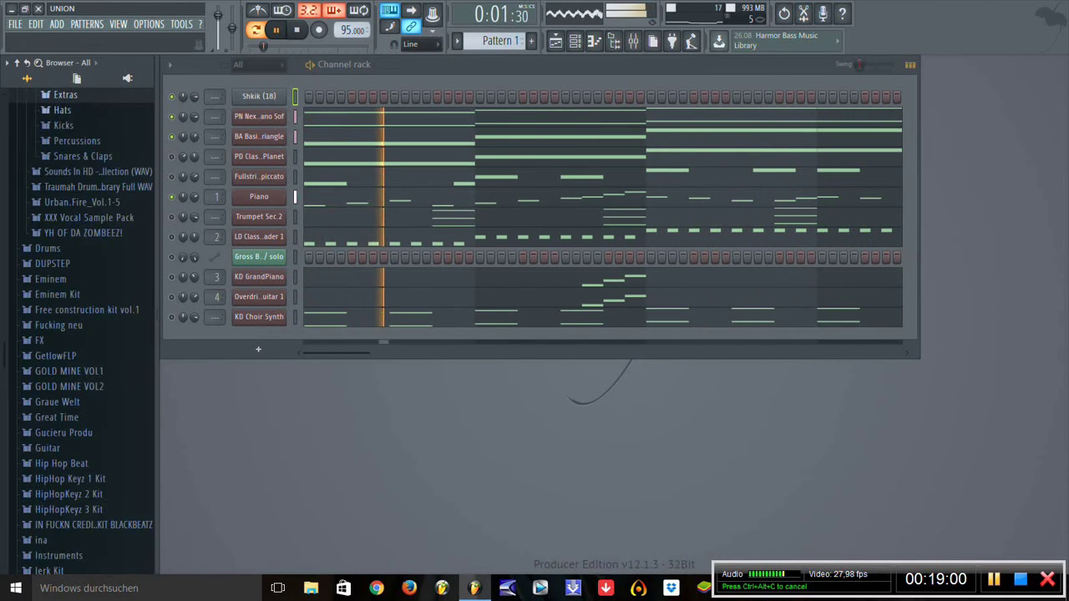
# Step: Reopen the Hats folder of Shock Drums and audition the hats up to ShkHH (14)
pyautogui.press('Down')
pyautogui.press('Right')
pyautogui.press('Down')
pyautogui.press('Down')
pyautogui.press('Down')
pyautogui.press('Down')
pyautogui.press('Down')
pyautogui.press('Down')
pyautogui.press('Down')
pyautogui.press('Down')
pyautogui.press('Down')
pyautogui.press('Down')
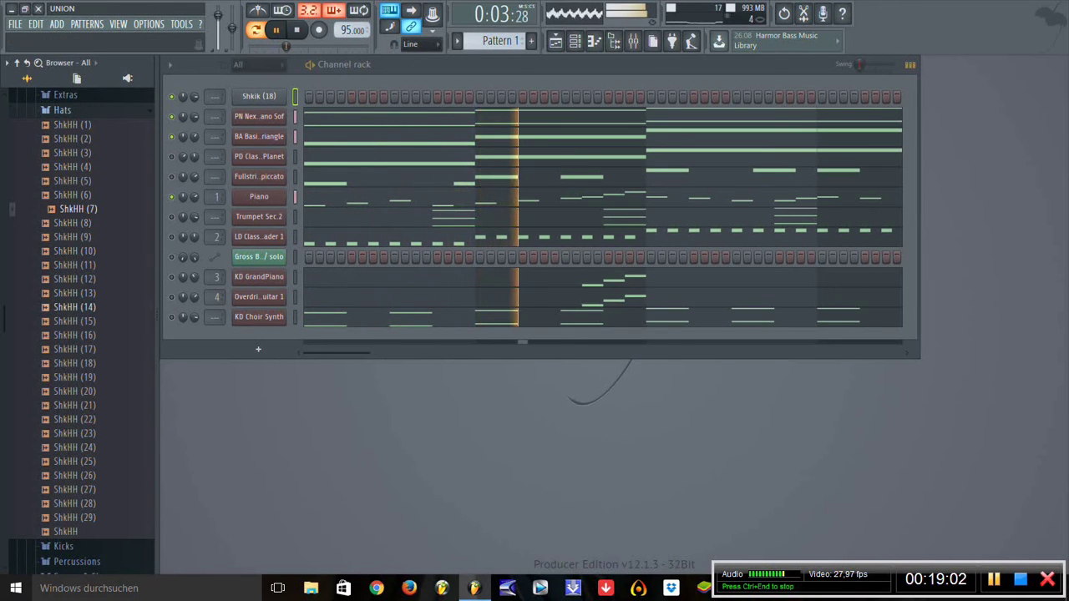
pyautogui.press('Down')
pyautogui.press('Down')
pyautogui.press('Down')
pyautogui.press('Down')
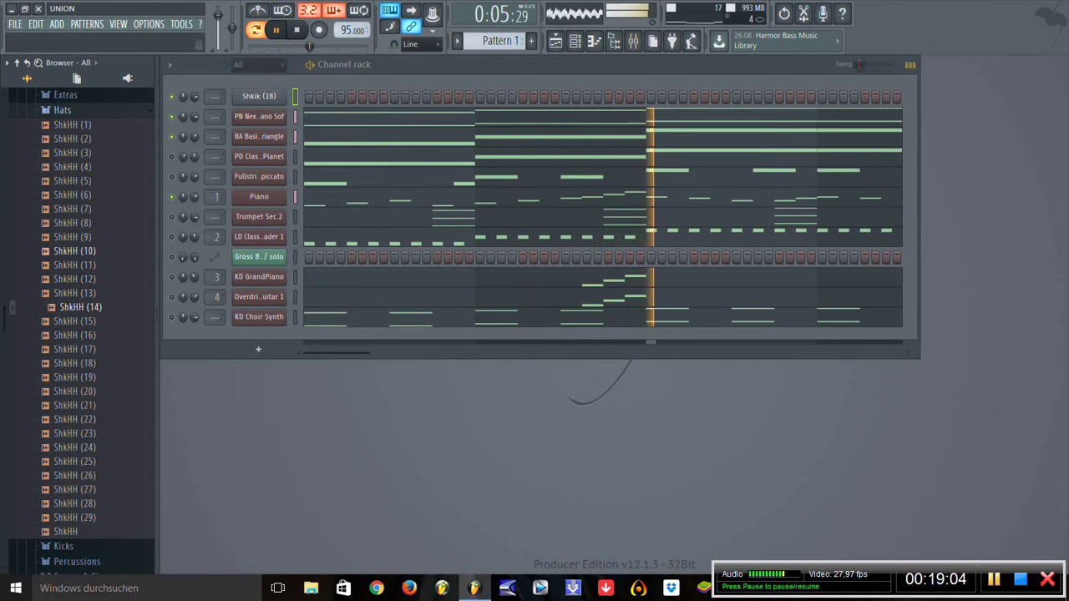
# Step: Add the hats ShkHH (14) and ShkHH (10) as new channels at the top of the Channel rack
pyautogui.moveTo(81, 307); pyautogui.dragTo(242, 99)
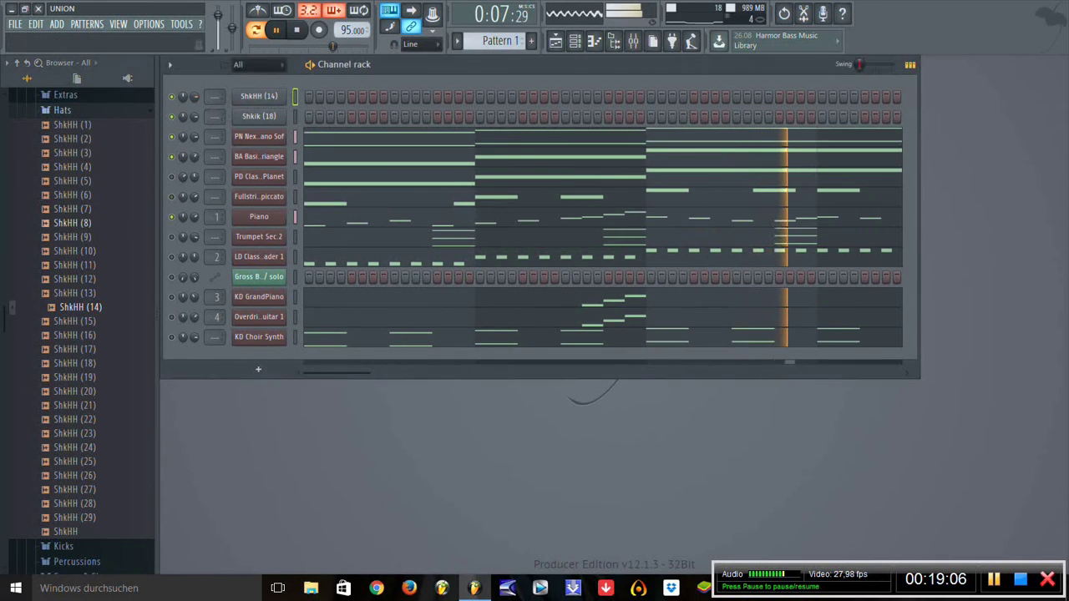
pyautogui.moveTo(81, 251); pyautogui.dragTo(243, 101)
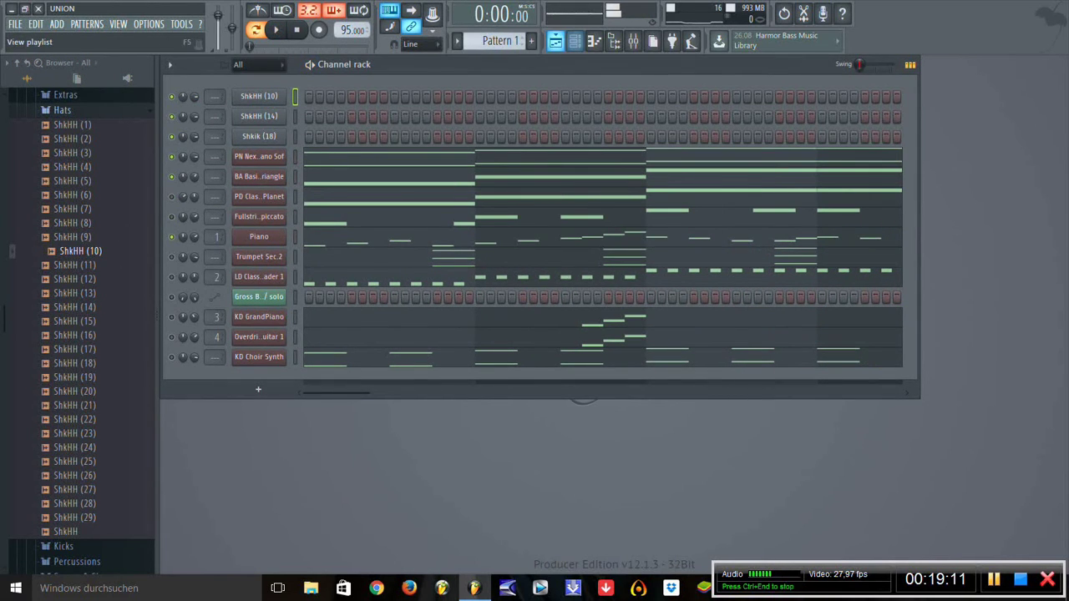
# Step: Place Pattern 1 at the start of Playlist Track 3, mute Tracks 1 and 2, and play in song mode
pyautogui.click(556, 40)
pyautogui.click(250, 190)
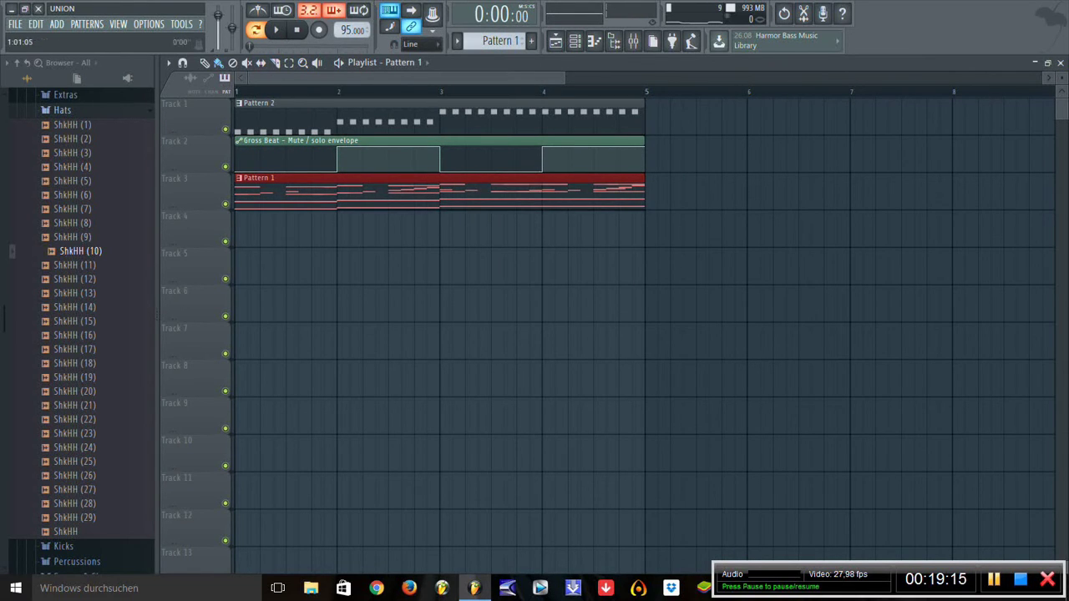
pyautogui.click(224, 129)
pyautogui.click(225, 166)
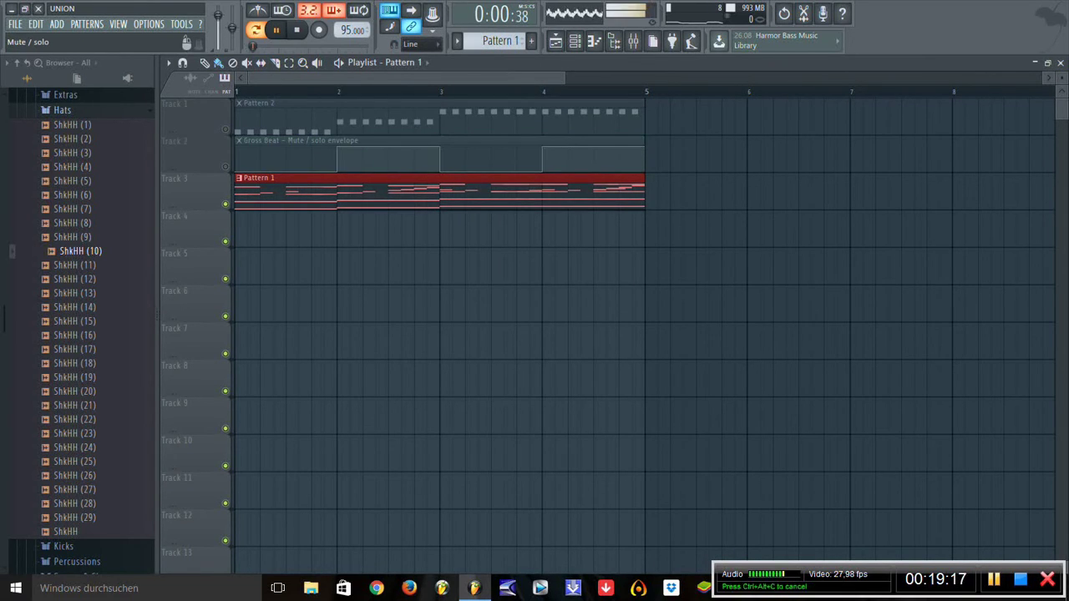
pyautogui.press('l')
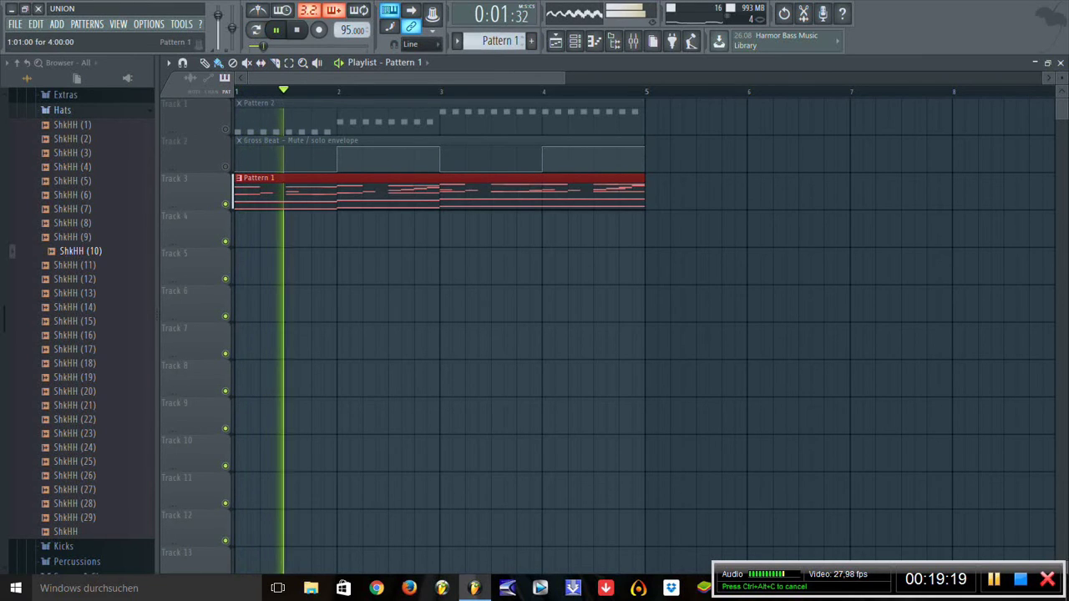
# Step: Switch to the empty Pattern 10 and place Shkik (18) kicks on steps 1 and 4 in the Channel rack
pyautogui.press('F6')
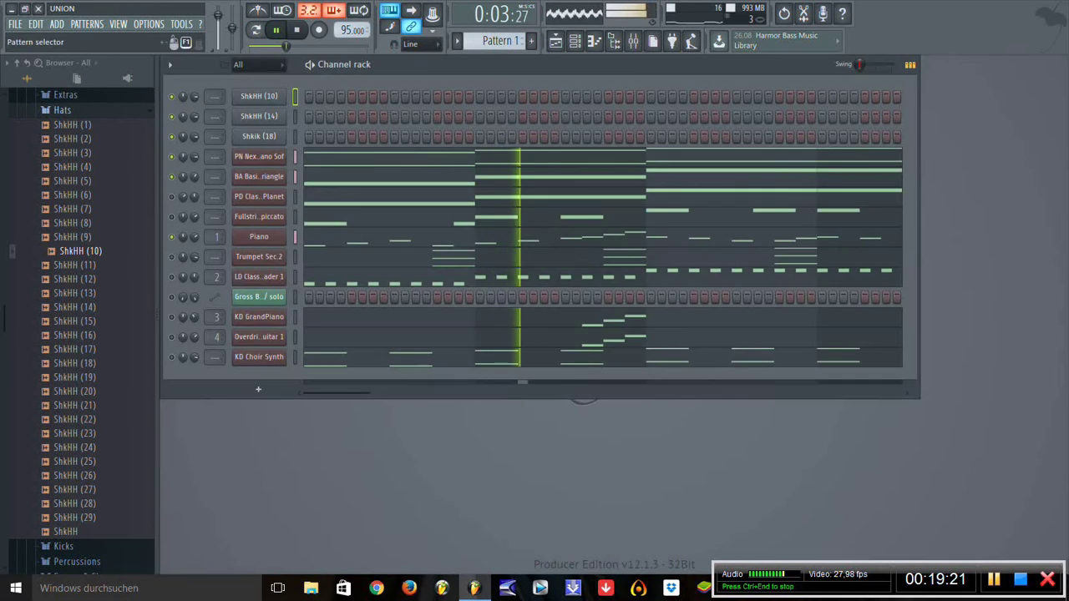
pyautogui.press('KP_Add')
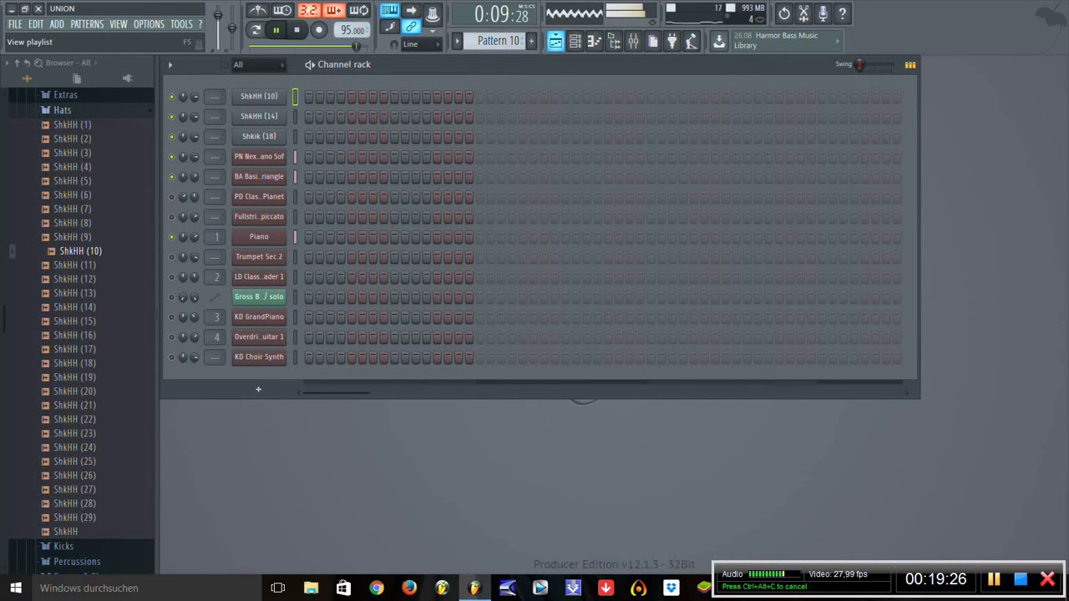
pyautogui.click(259, 116)
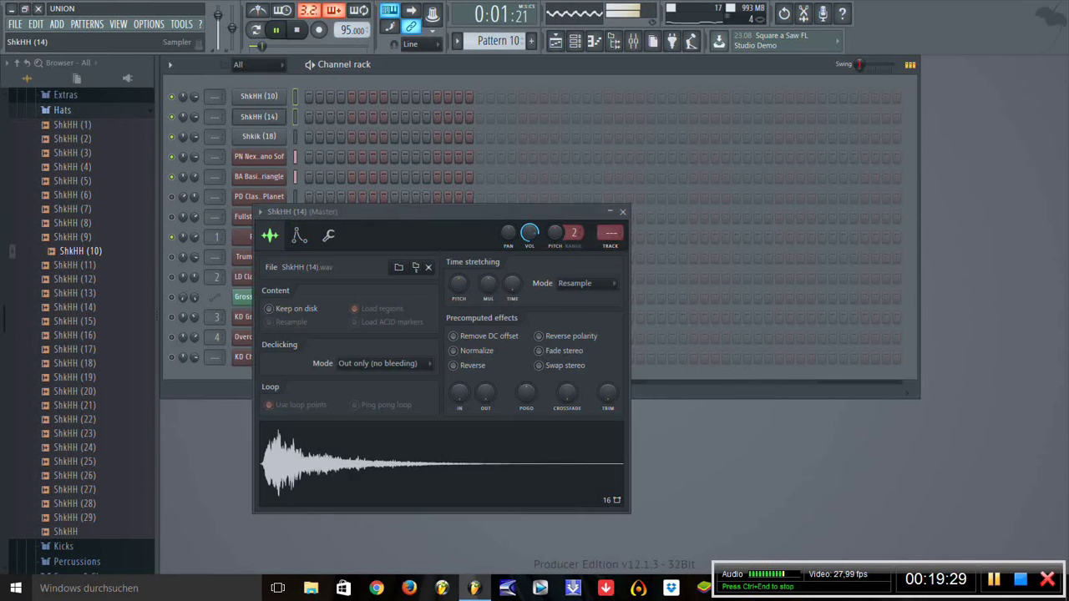
pyautogui.press('Down')
pyautogui.press('Escape')
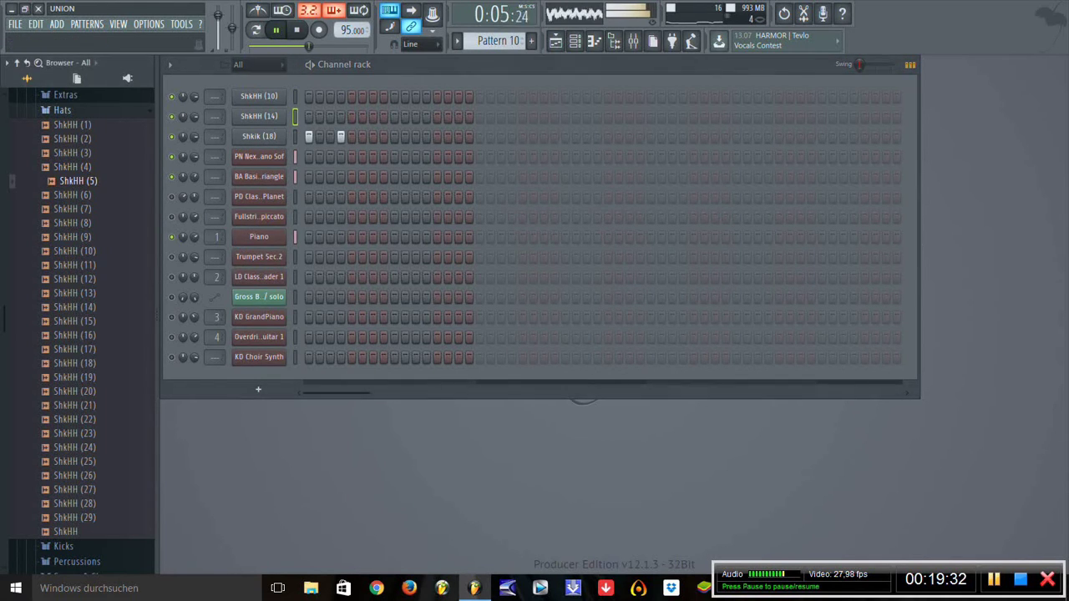
# Step: Add Shksc (9) from the Snares & Claps folder as a new top channel and place hits on steps 5, 13, 21 and 29
pyautogui.click(62, 109)
pyautogui.click(83, 157)
pyautogui.scroll(-3, 75, 184)
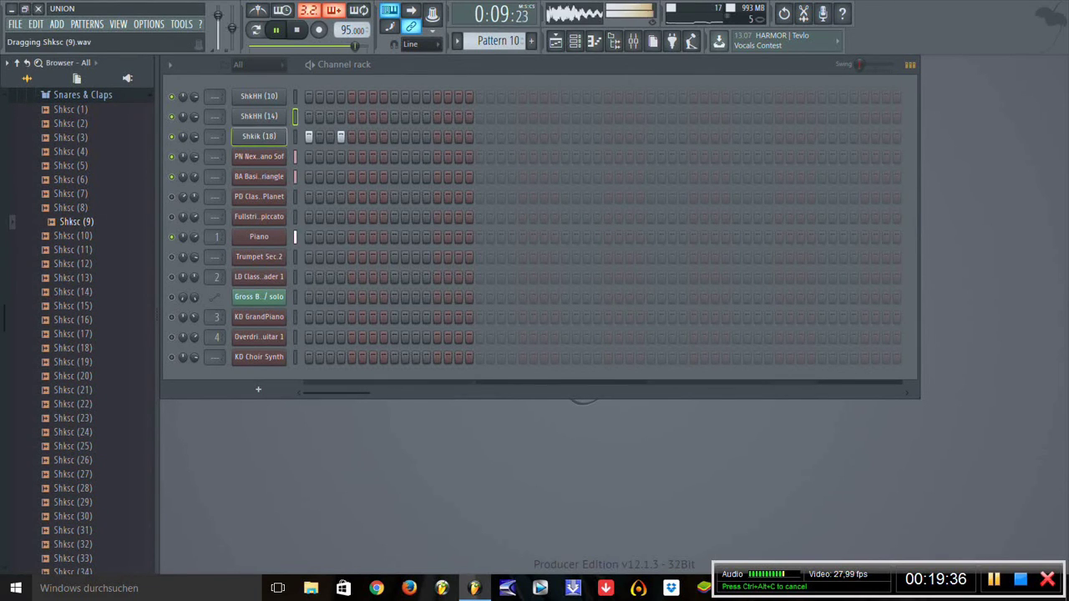
pyautogui.moveTo(259, 146); pyautogui.dragTo(255, 94)
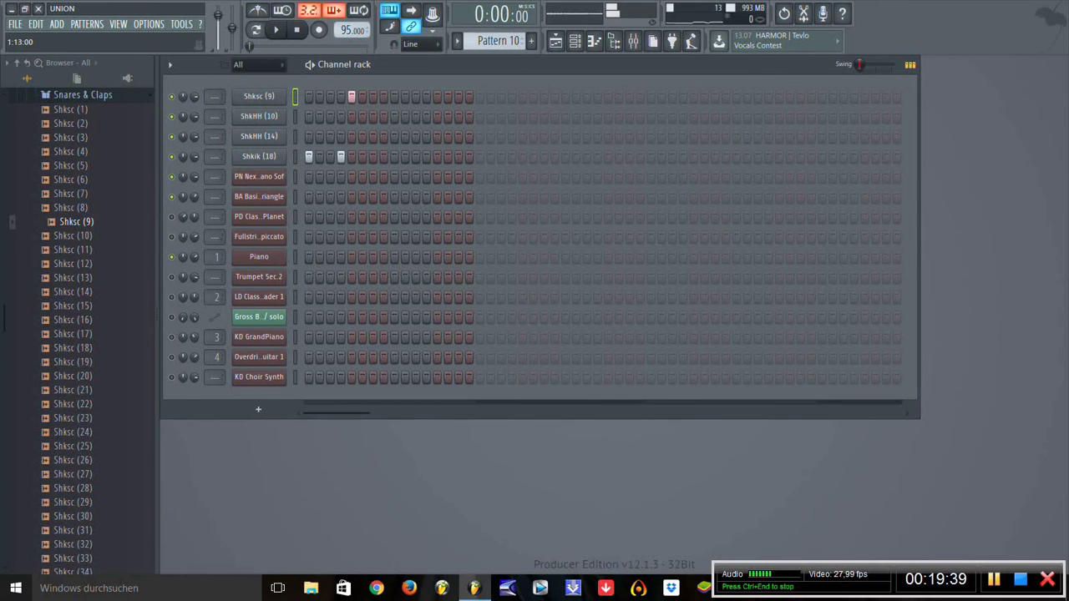
pyautogui.click(523, 96)
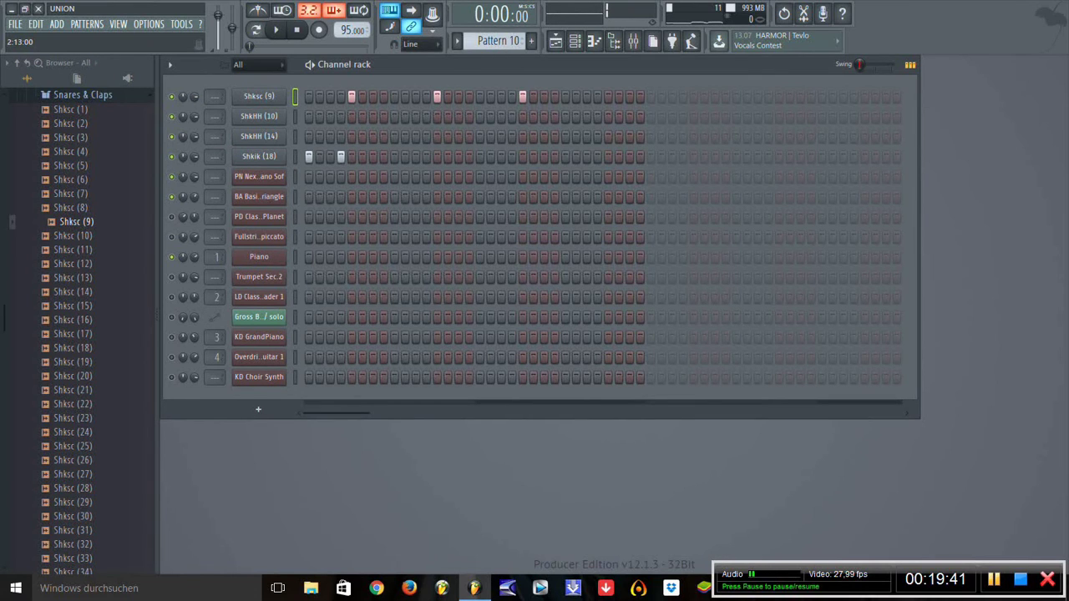
# Step: Place Pattern 10 on Playlist Track 4 at bars 1 and 3
pyautogui.press('-')
pyautogui.press('-')
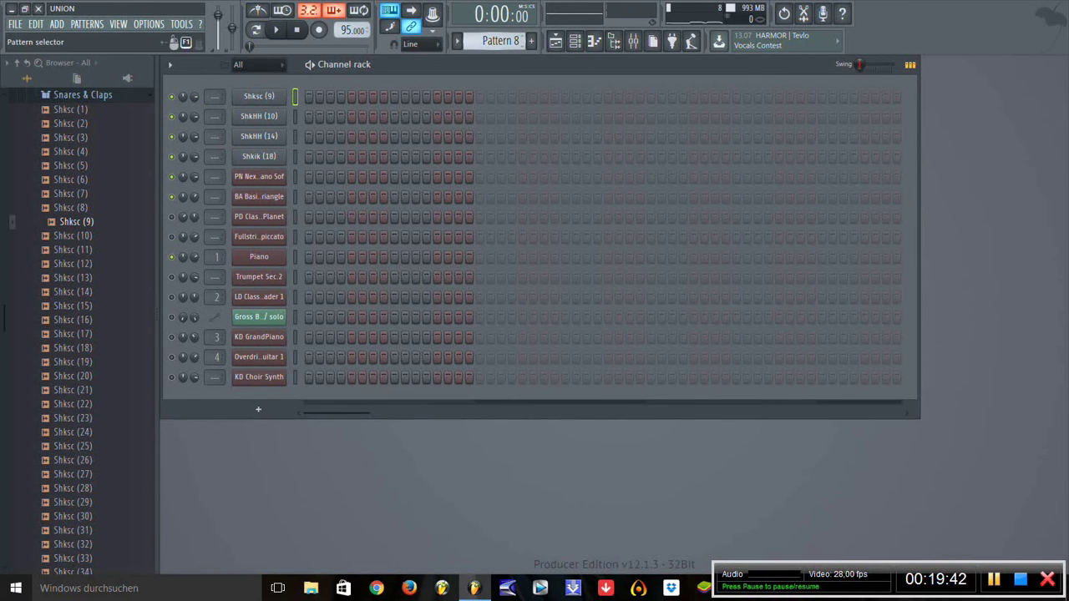
pyautogui.press('+')
pyautogui.press('F5')
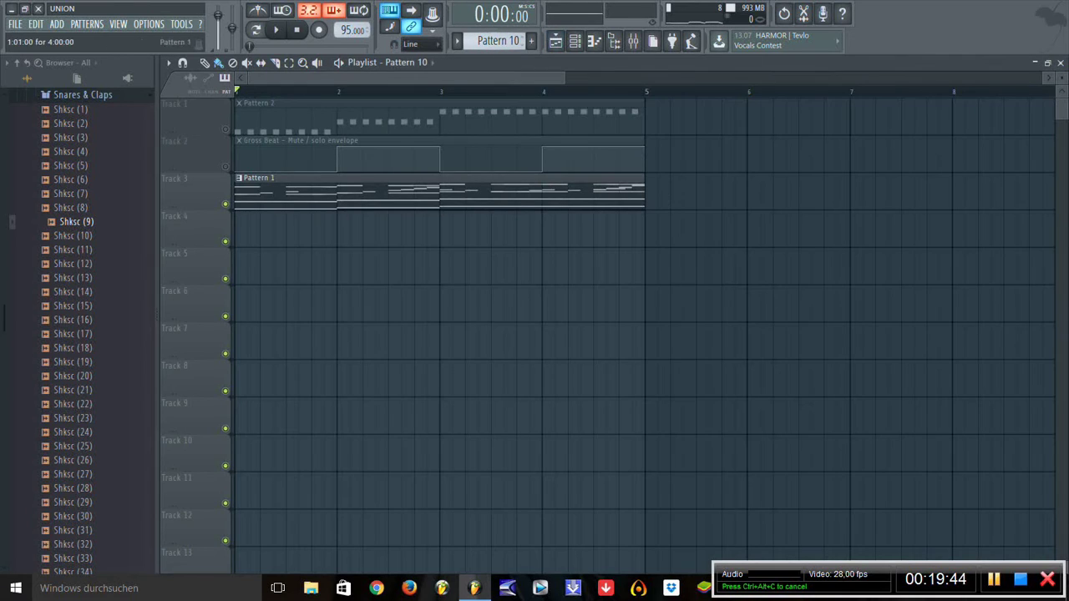
pyautogui.moveTo(251, 226); pyautogui.dragTo(458, 226)
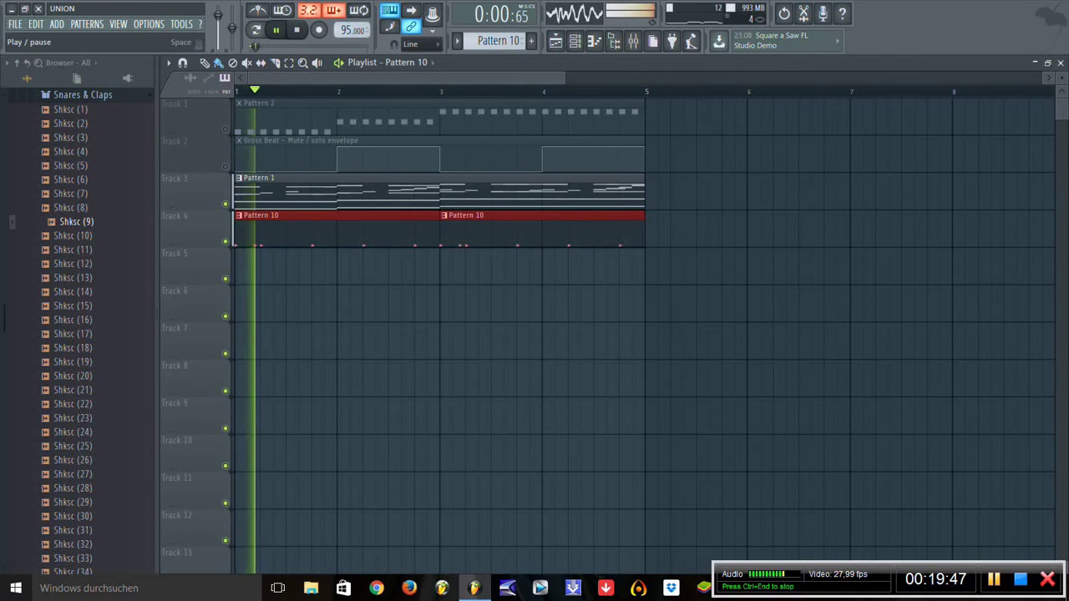
# Step: Add Shkik (18) kicks on steps 7, 10 and 11 of Pattern 10 in the Channel rack
pyautogui.press('F7')
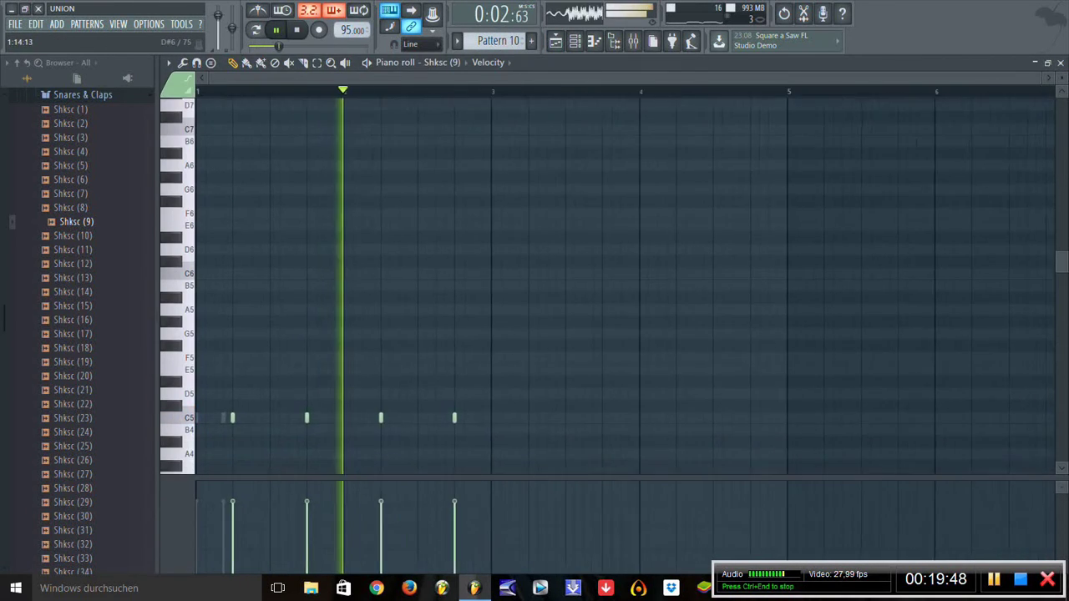
pyautogui.press('F6')
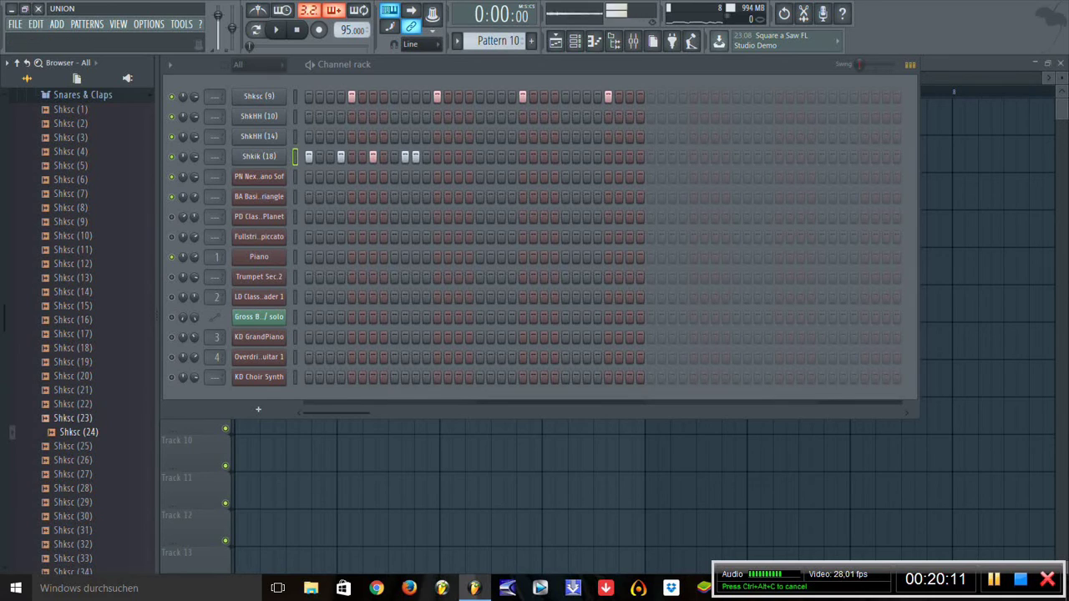
# Step: Audition further snares and add Shksc (30) as a new top channel with hits on steps 5, 13, 21 and 29
pyautogui.press('Down')
pyautogui.press('Down')
pyautogui.press('Down')
pyautogui.press('Down')
pyautogui.press('Down')
pyautogui.press('Down')
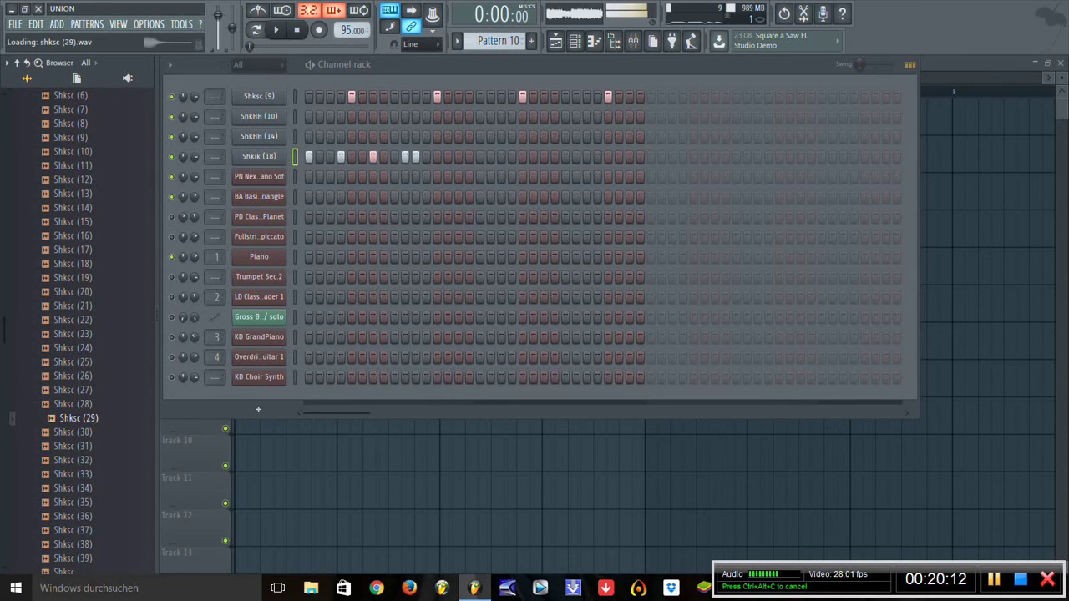
pyautogui.moveTo(79, 432); pyautogui.dragTo(267, 99)
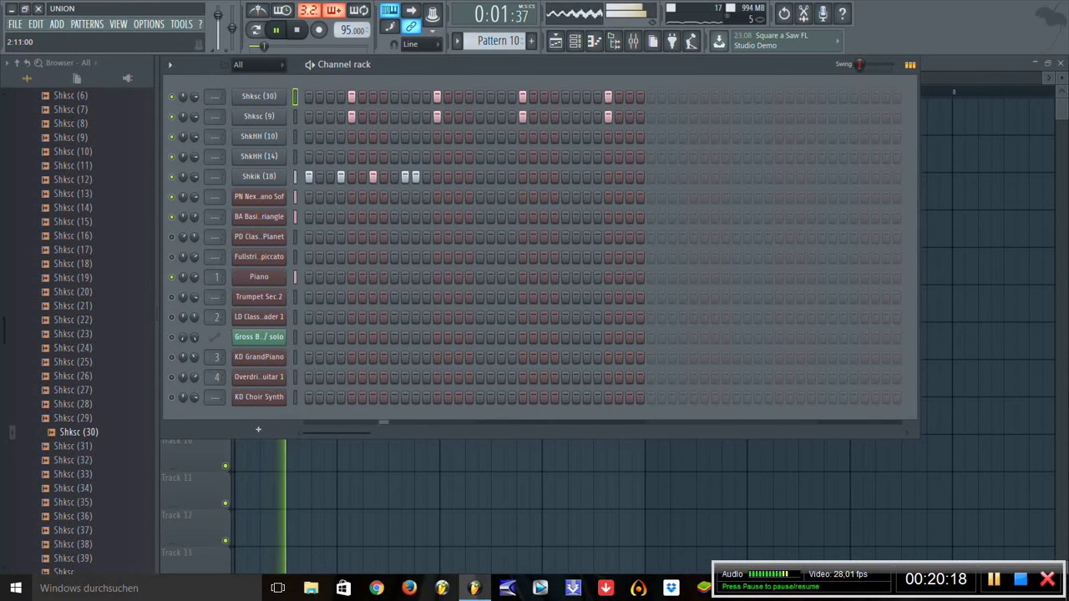
# Step: Add Shksc (20) as a new top channel, place hits on steps 5, 13, 21 and 29, and play the song
pyautogui.click(72, 263)
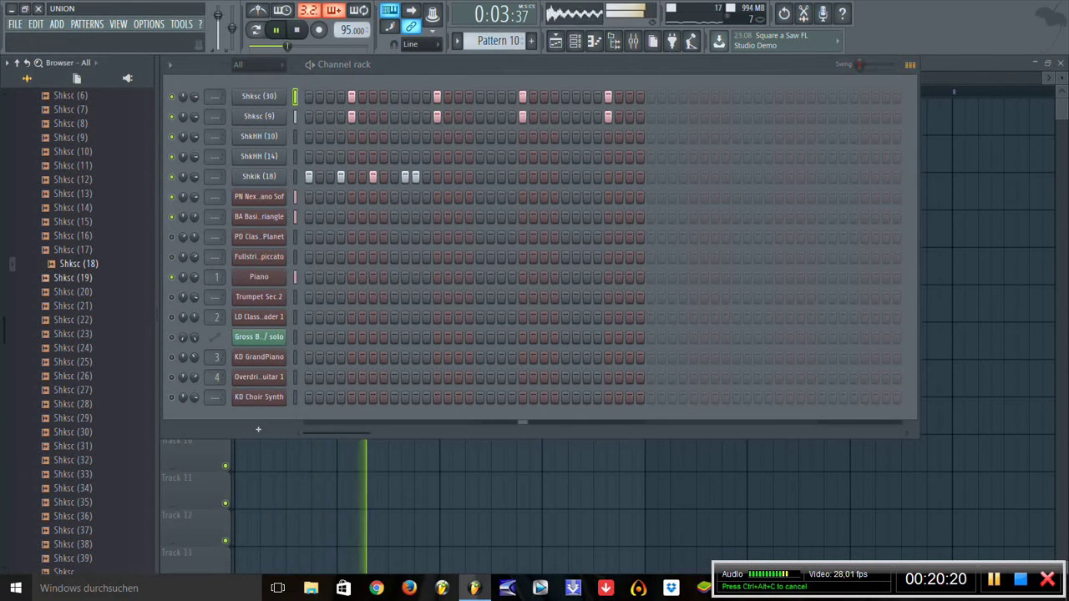
pyautogui.press('Down')
pyautogui.press('Down')
pyautogui.moveTo(79, 292); pyautogui.dragTo(255, 99)
pyautogui.click(437, 96)
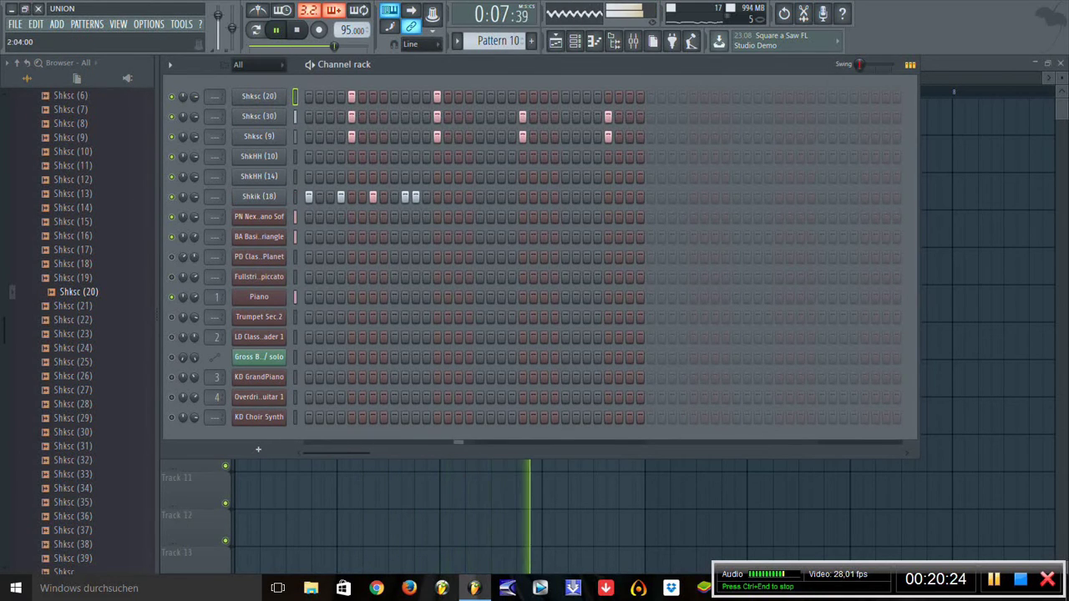
pyautogui.click(522, 96)
pyautogui.click(607, 96)
pyautogui.press('space')
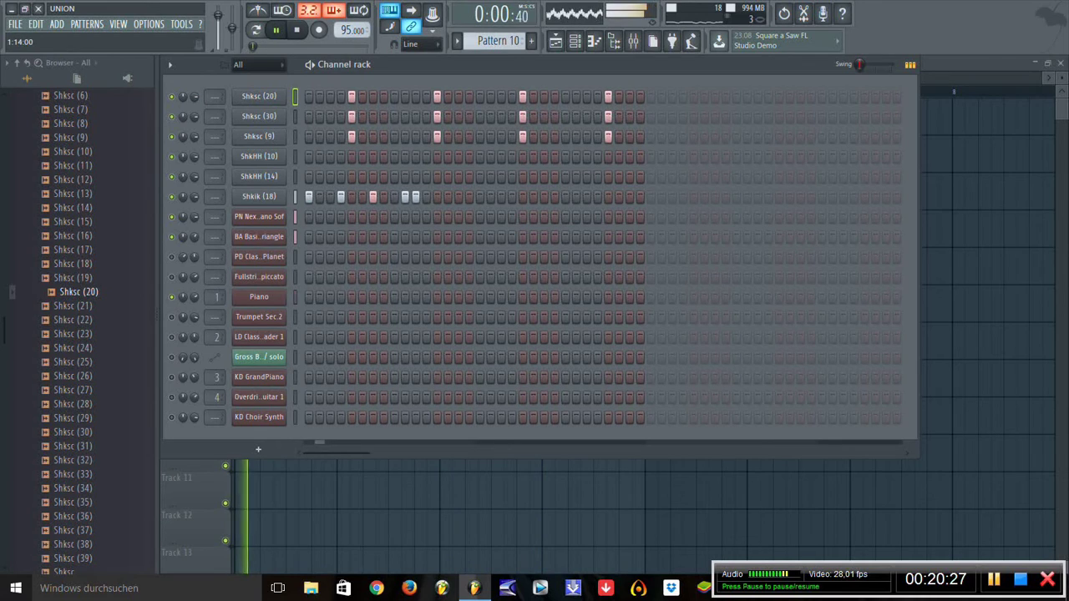
# Step: Extend the Shkik (18) kick pattern with hits on steps 15, 17, 23, 24, 27, 28 and 31
pyautogui.click(458, 196)
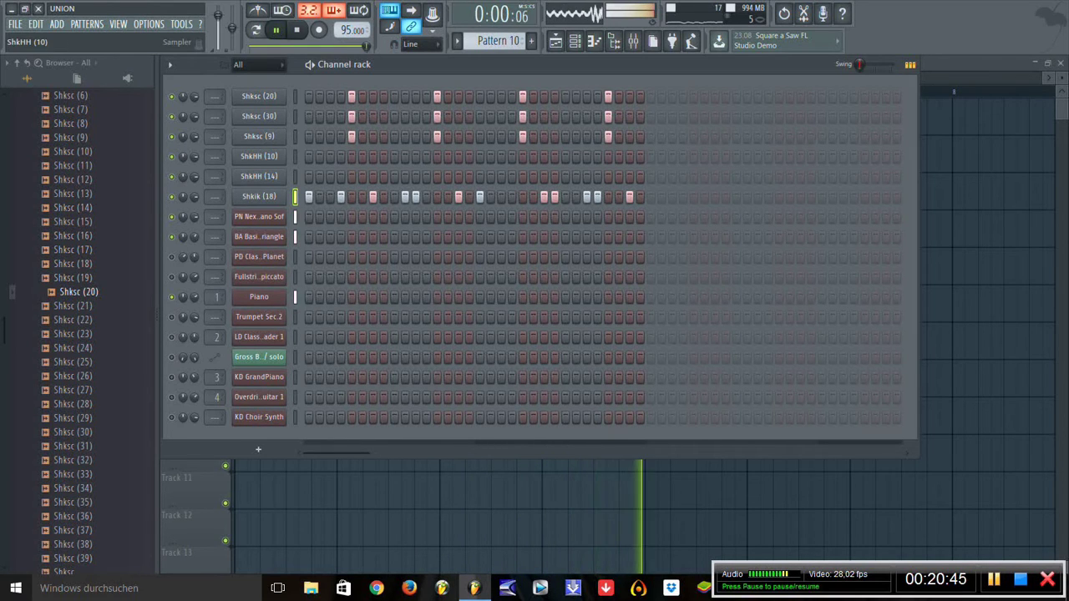
# Step: Audition the two hat channels and add ShkHH (14) hits on steps 5 and 21 of Pattern 10
pyautogui.click(259, 156)
pyautogui.click(259, 156)
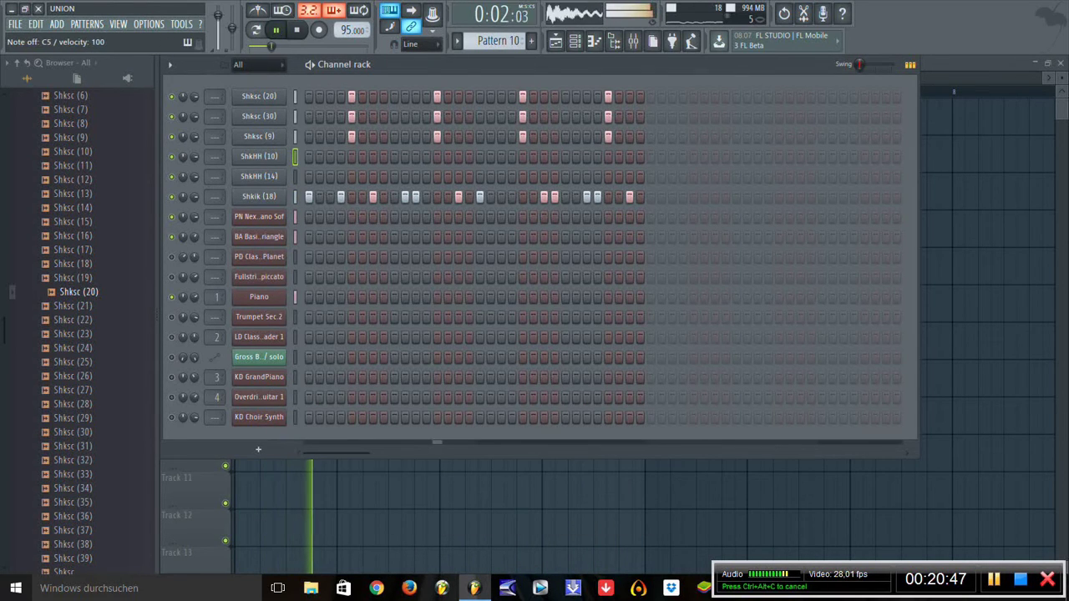
pyautogui.click(259, 176)
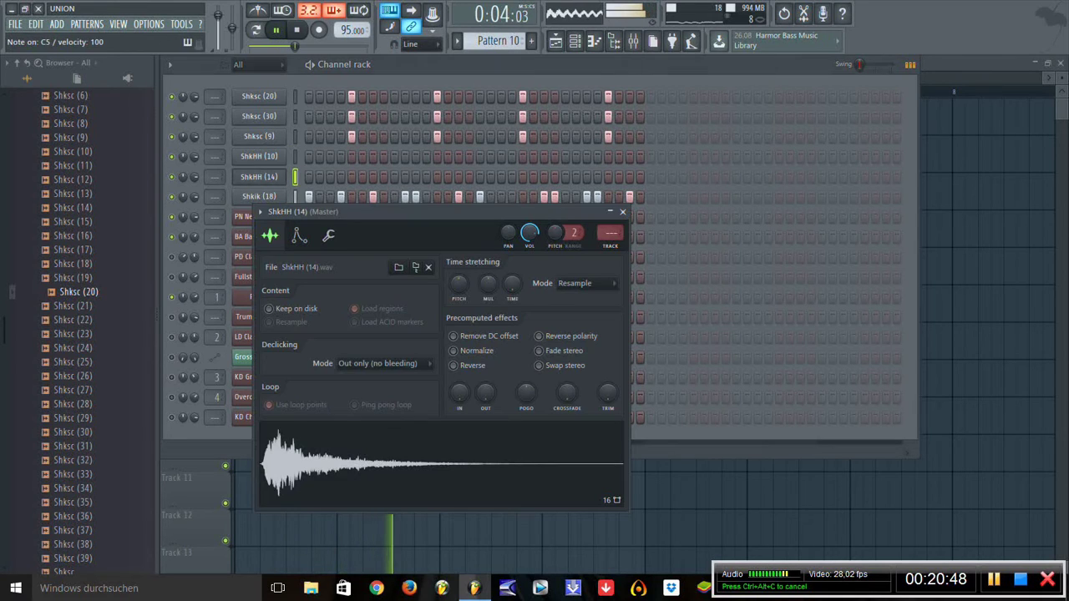
pyautogui.press('Escape')
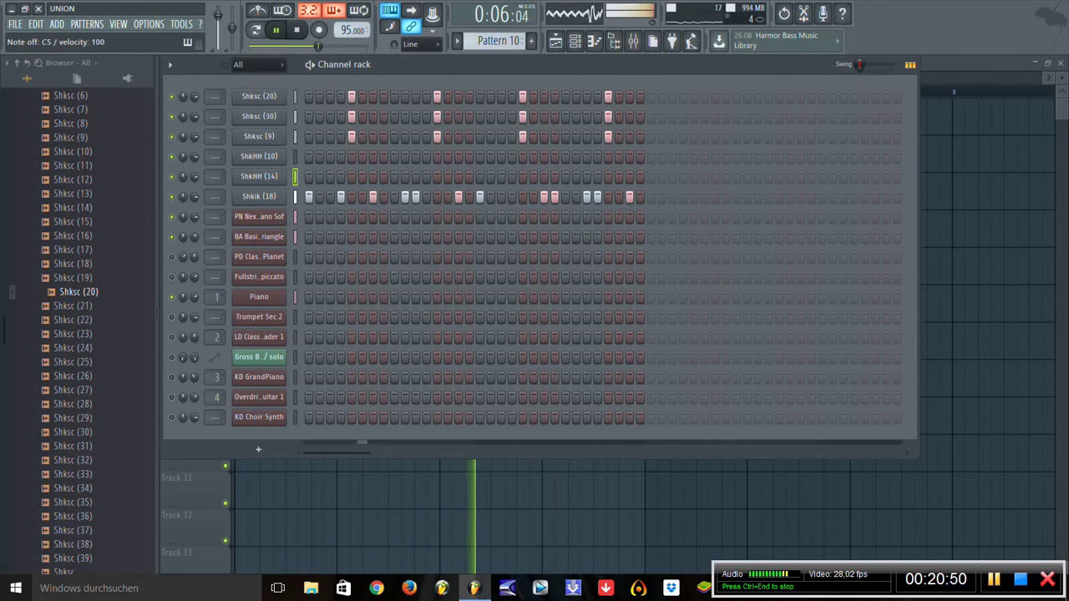
pyautogui.click(352, 177)
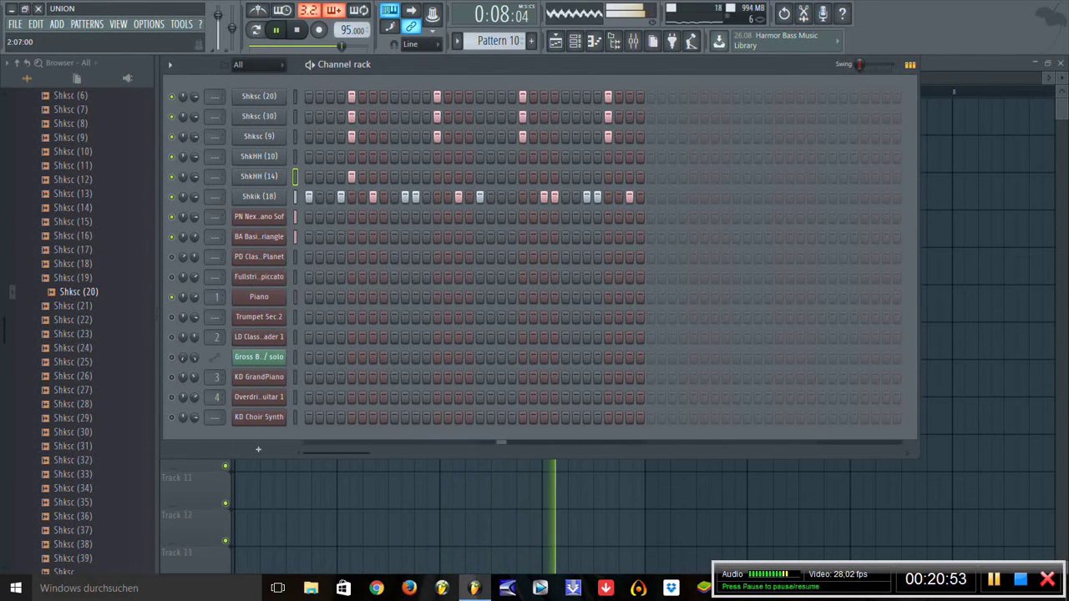
pyautogui.click(522, 177)
# Step: Add ShkHH (10) hits on steps 3, 11, 19 and 27, keeping only those on steps 3 and 19
pyautogui.click(259, 156)
pyautogui.press('Escape')
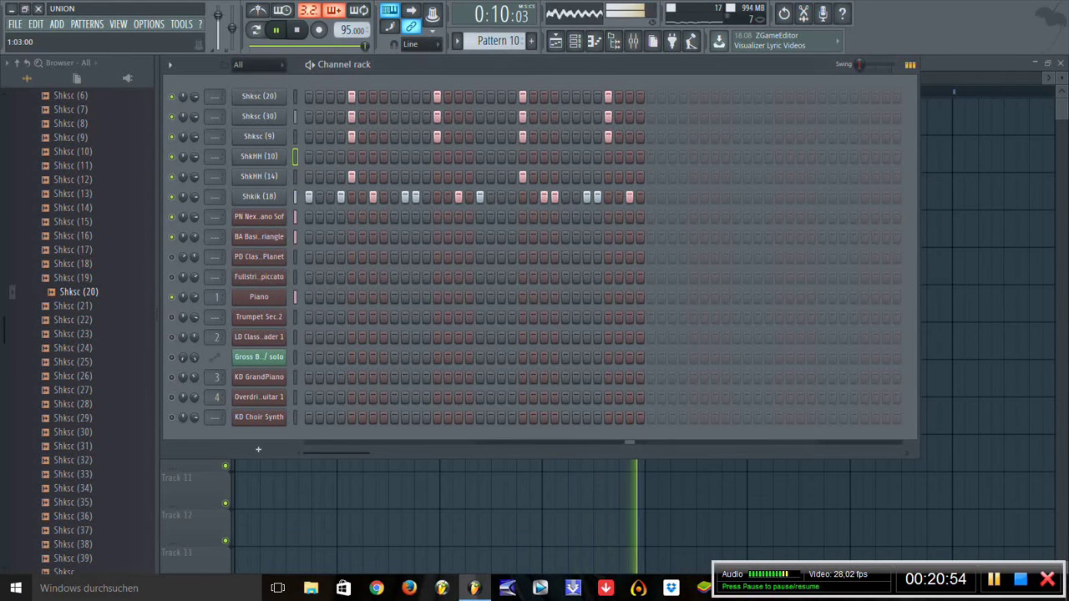
pyautogui.click(415, 157)
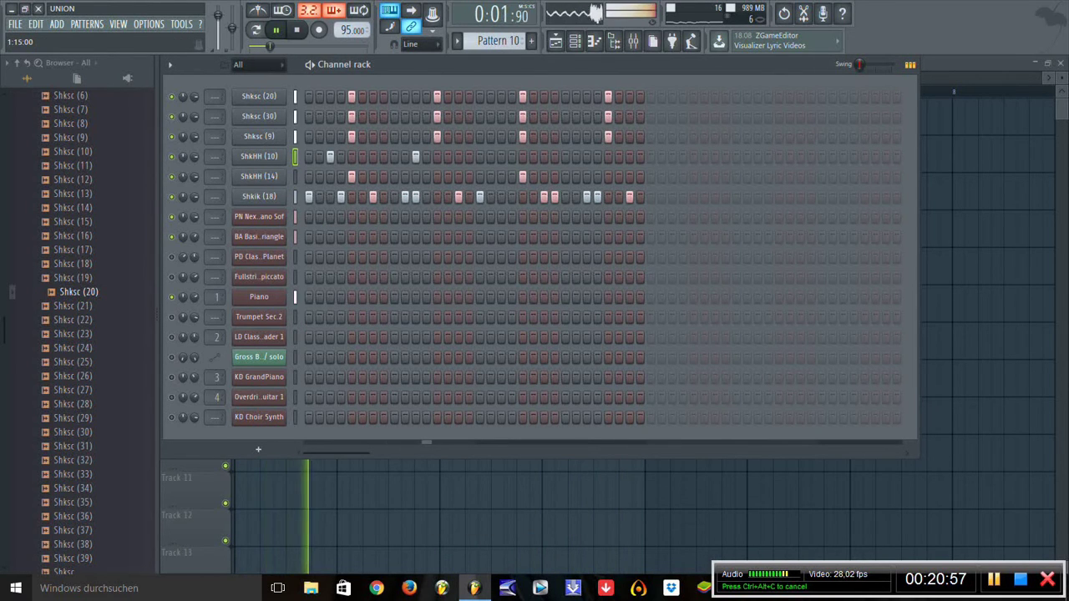
pyautogui.click(502, 157)
pyautogui.click(586, 156)
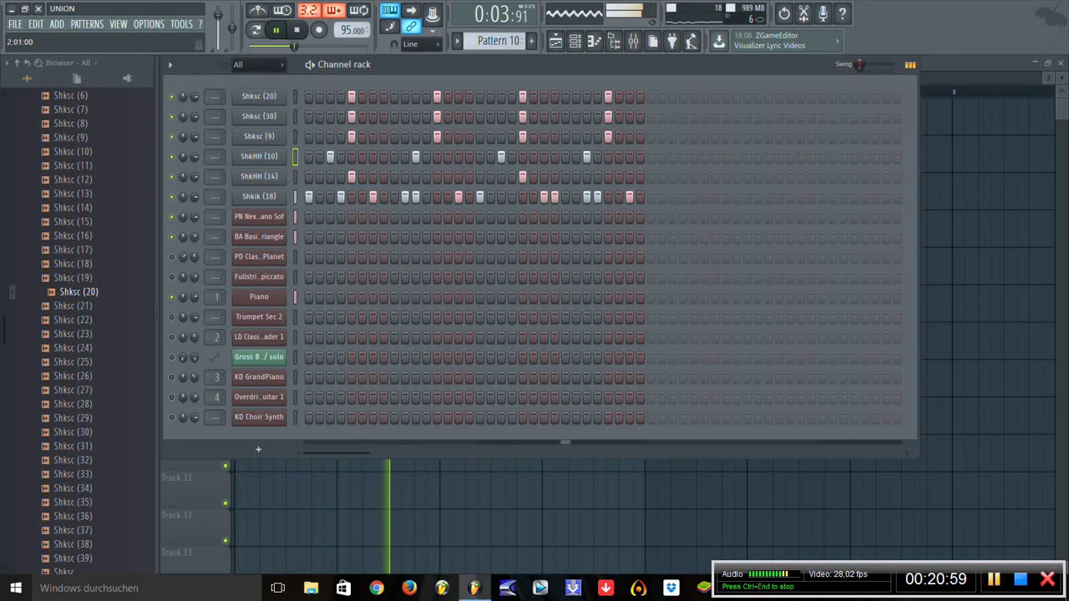
pyautogui.click(415, 156)
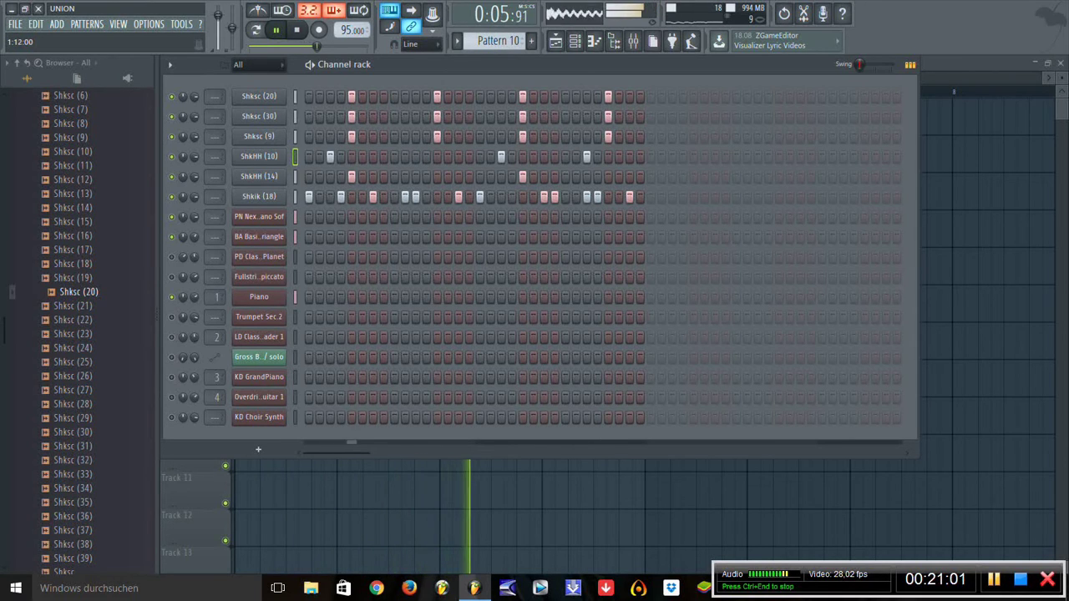
pyautogui.click(587, 156)
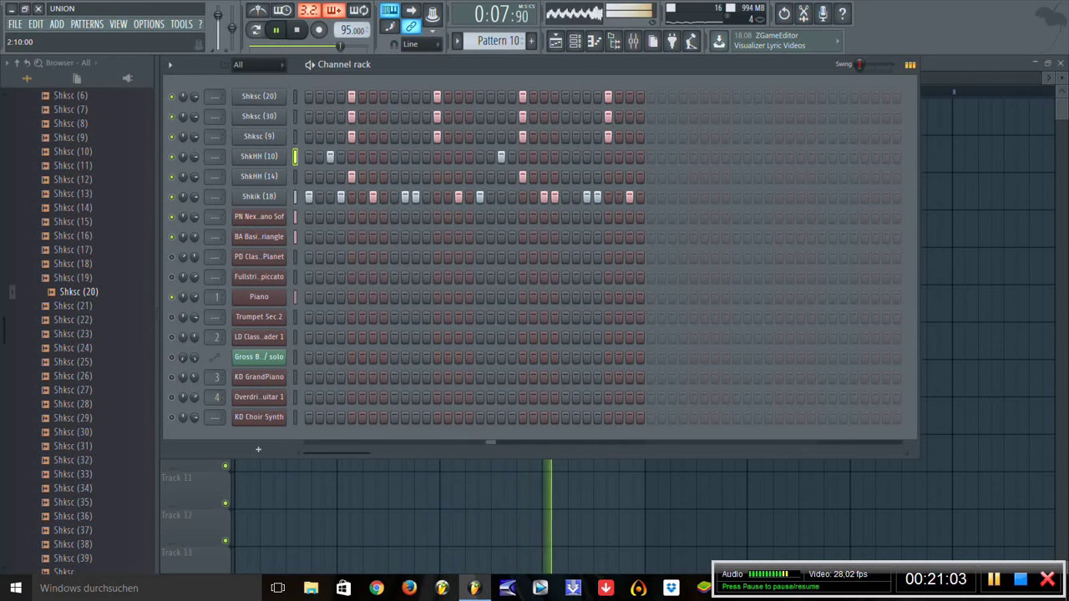
# Step: Audition more Shock Drums snares and add Shksc (5) as a new top channel with hits on steps 5, 13, 21 and 29
pyautogui.scroll(-4, 78, 292)
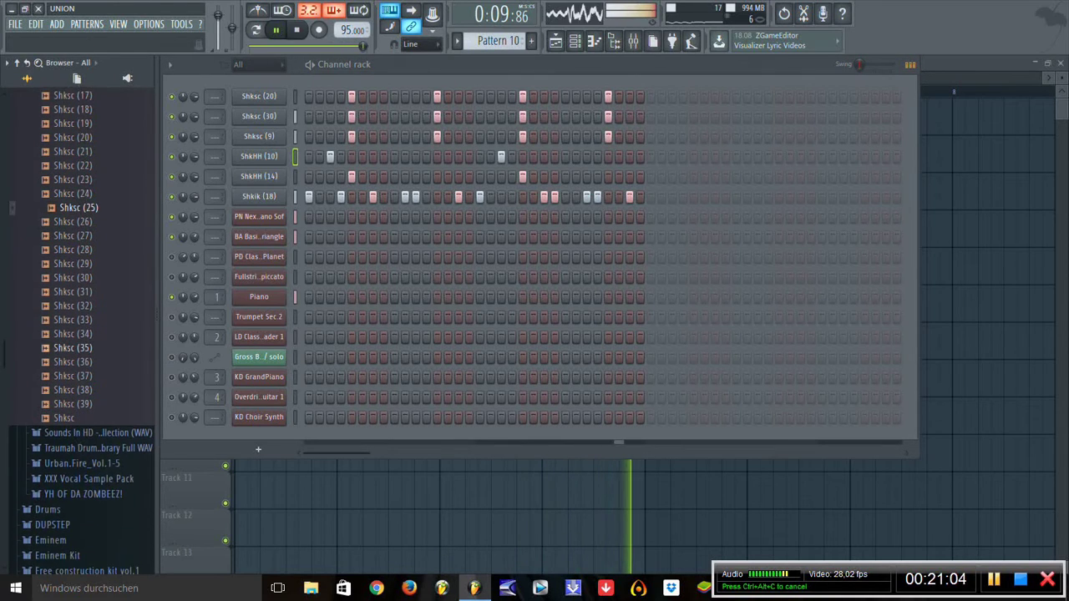
pyautogui.click(79, 306)
pyautogui.click(78, 335)
pyautogui.click(78, 362)
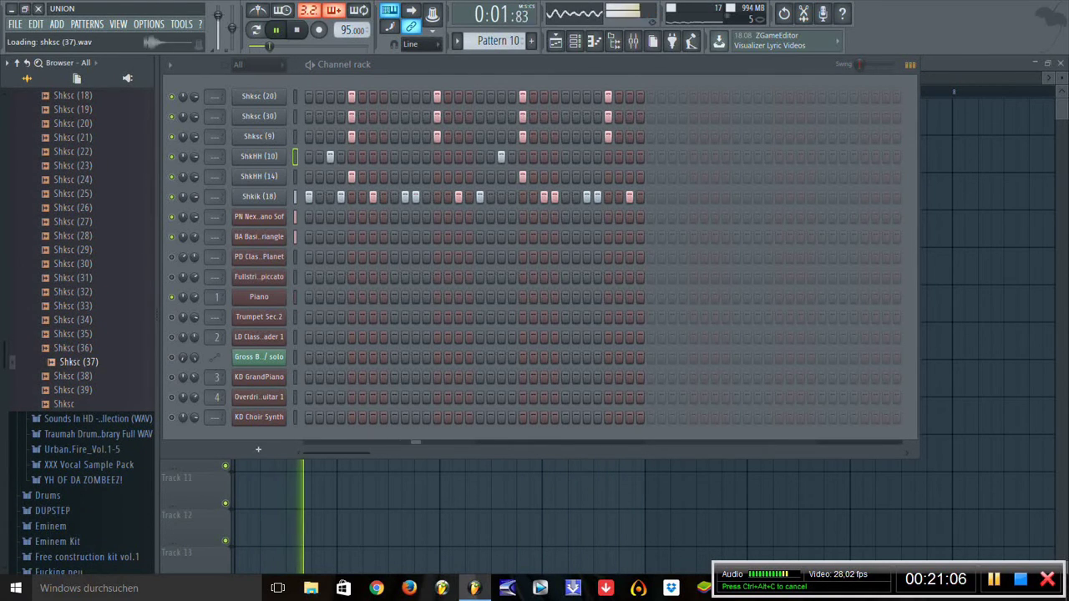
pyautogui.click(78, 390)
pyautogui.press('Up')
pyautogui.press('Up')
pyautogui.press('Up')
pyautogui.press('Up')
pyautogui.press('Up')
pyautogui.press('Up')
pyautogui.press('Up')
pyautogui.press('Up')
pyautogui.press('Up')
pyautogui.press('Up')
pyautogui.press('Up')
pyautogui.press('Up')
pyautogui.press('Up')
pyautogui.press('Up')
pyautogui.press('Up')
pyautogui.press('Up')
pyautogui.press('Up')
pyautogui.press('Up')
pyautogui.press('Up')
pyautogui.press('Up')
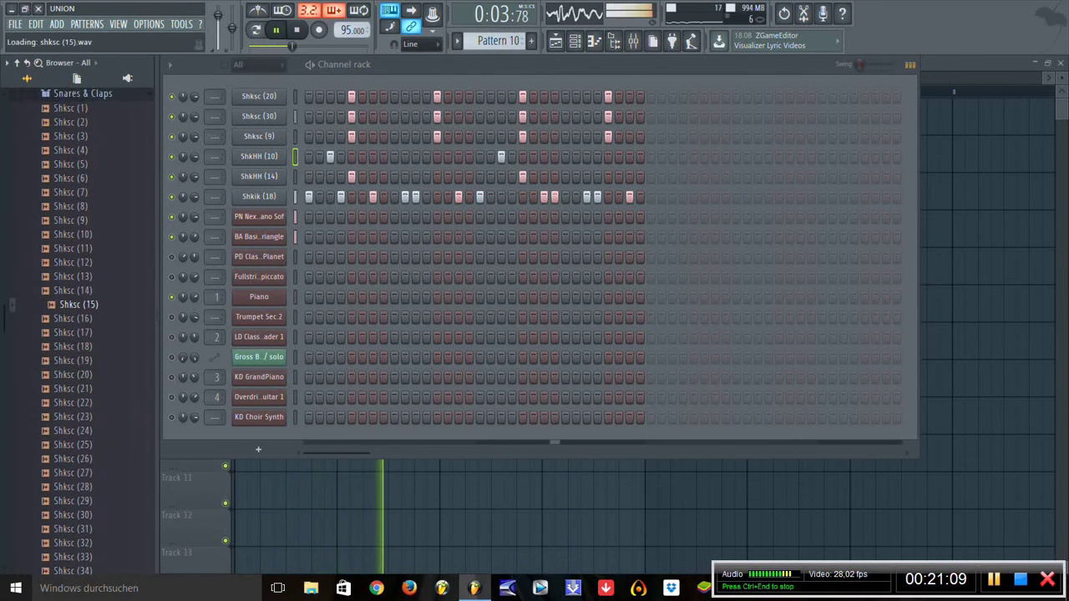
pyautogui.press('Up')
pyautogui.press('Up')
pyautogui.press('Up')
pyautogui.press('Up')
pyautogui.press('Up')
pyautogui.press('Up')
pyautogui.press('Up')
pyautogui.press('Up')
pyautogui.press('Up')
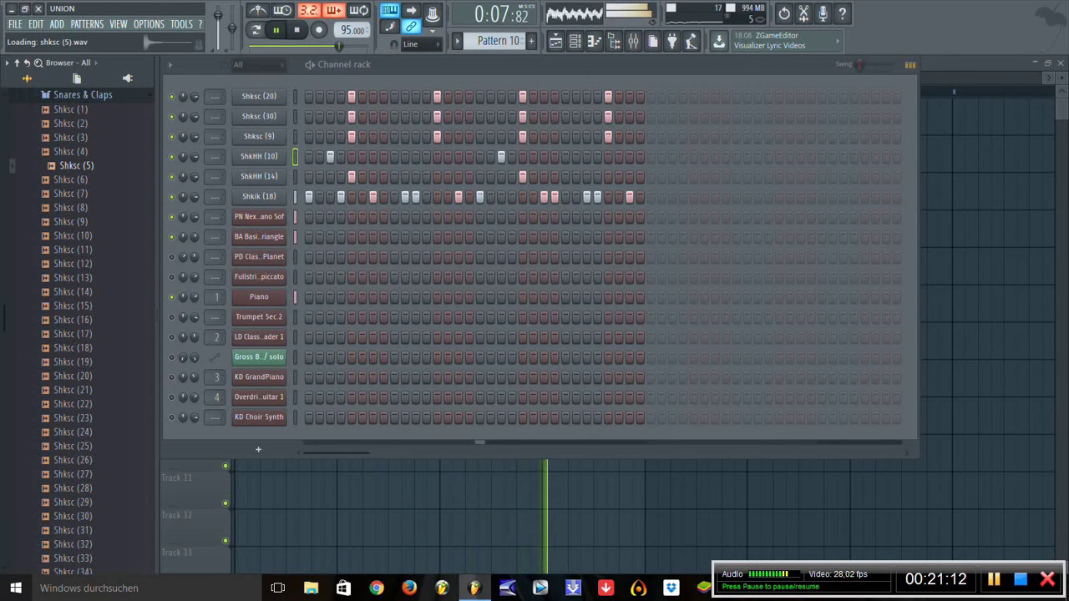
pyautogui.moveTo(250, 134); pyautogui.dragTo(239, 101)
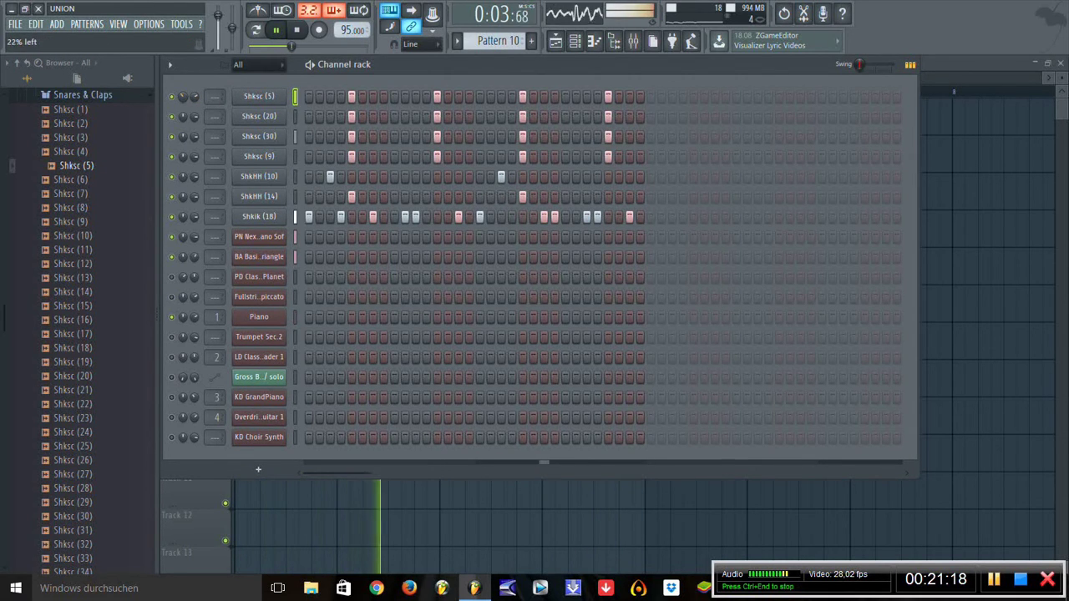
# Step: Audition the samples in the Shock Drums Hats folder for another hat sound
pyautogui.click(76, 221)
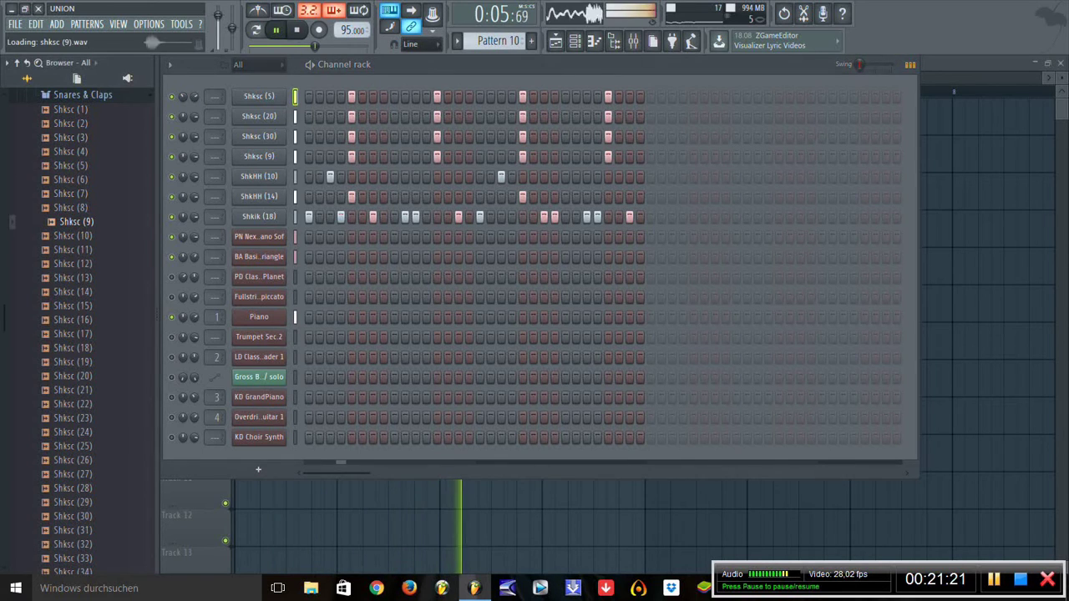
pyautogui.click(83, 95)
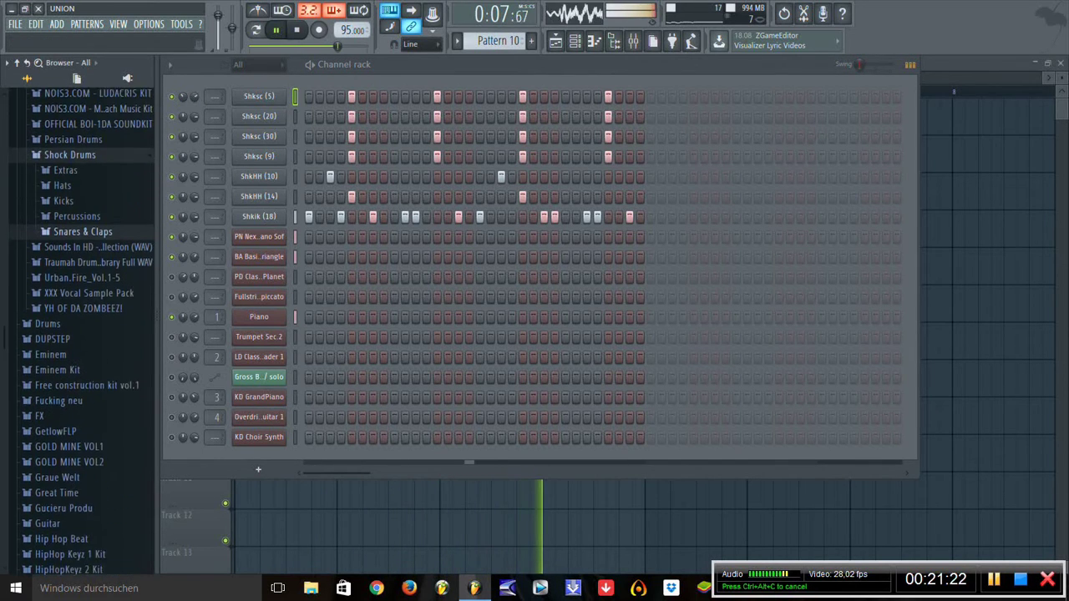
pyautogui.click(61, 186)
pyautogui.click(75, 216)
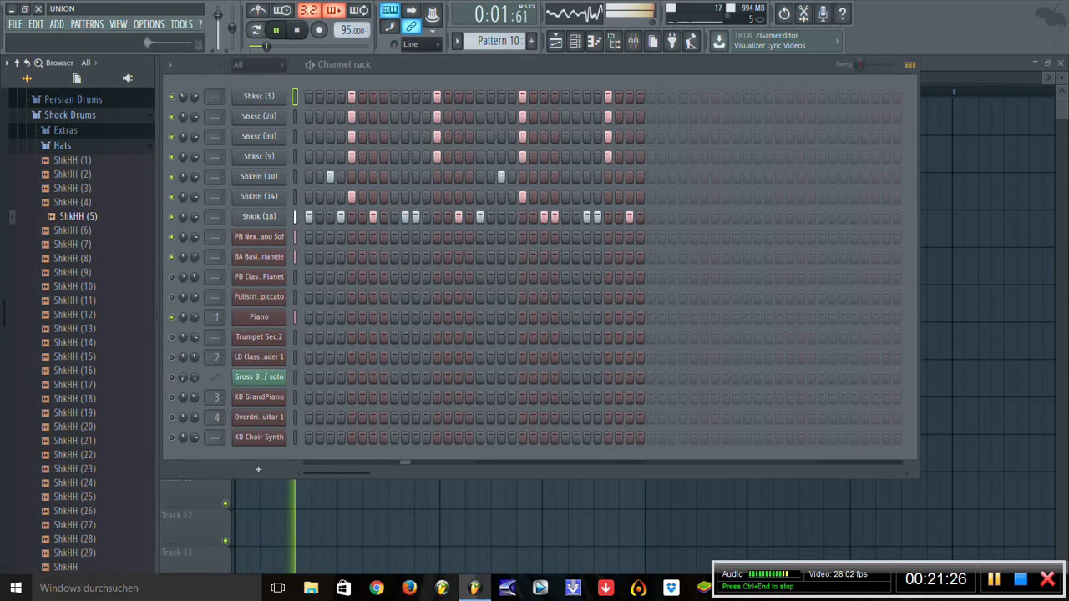
pyautogui.click(80, 343)
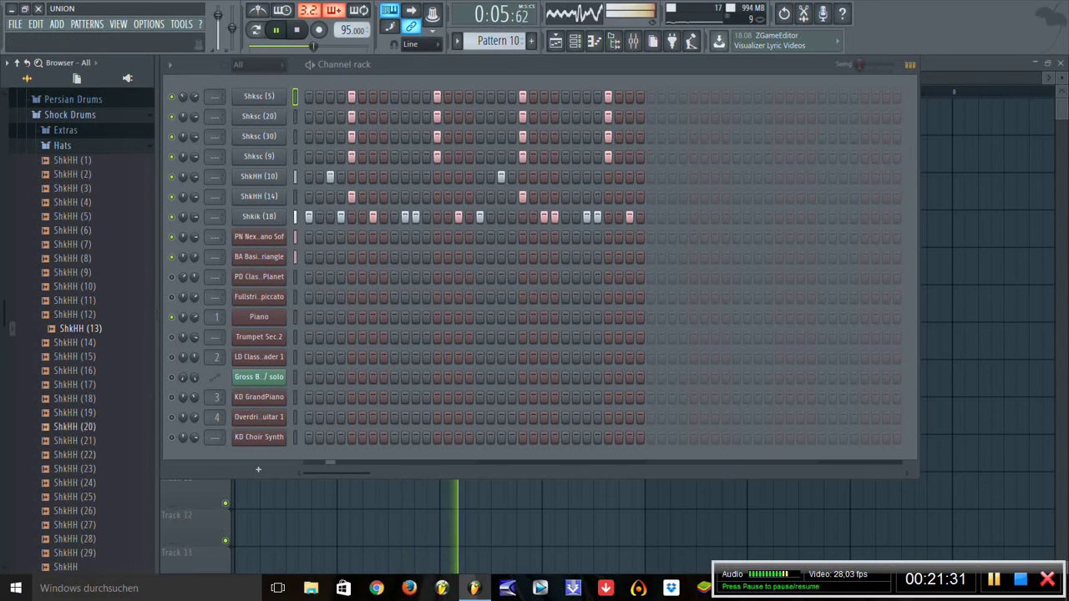
pyautogui.click(81, 454)
pyautogui.scroll(-2, 81, 334)
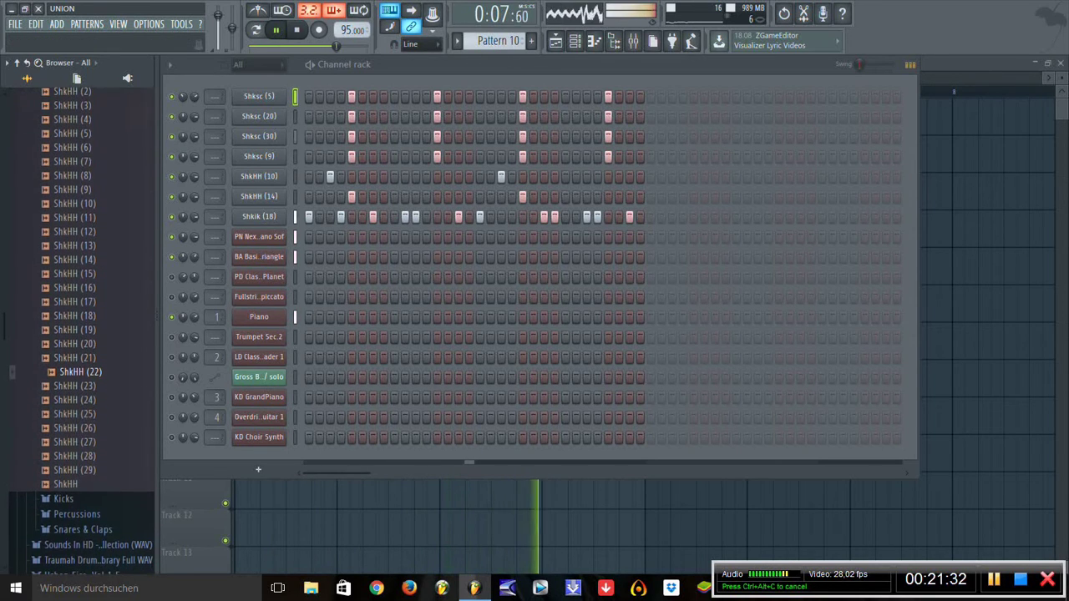
pyautogui.click(81, 426)
pyautogui.press('Down')
pyautogui.press('Down')
pyautogui.press('Down')
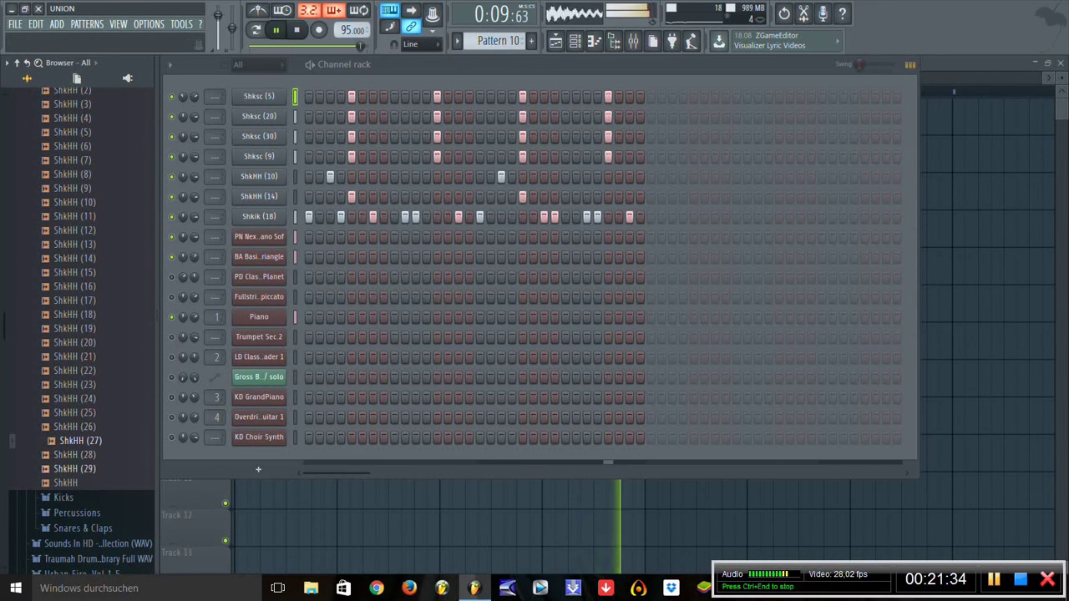
pyautogui.press('Up')
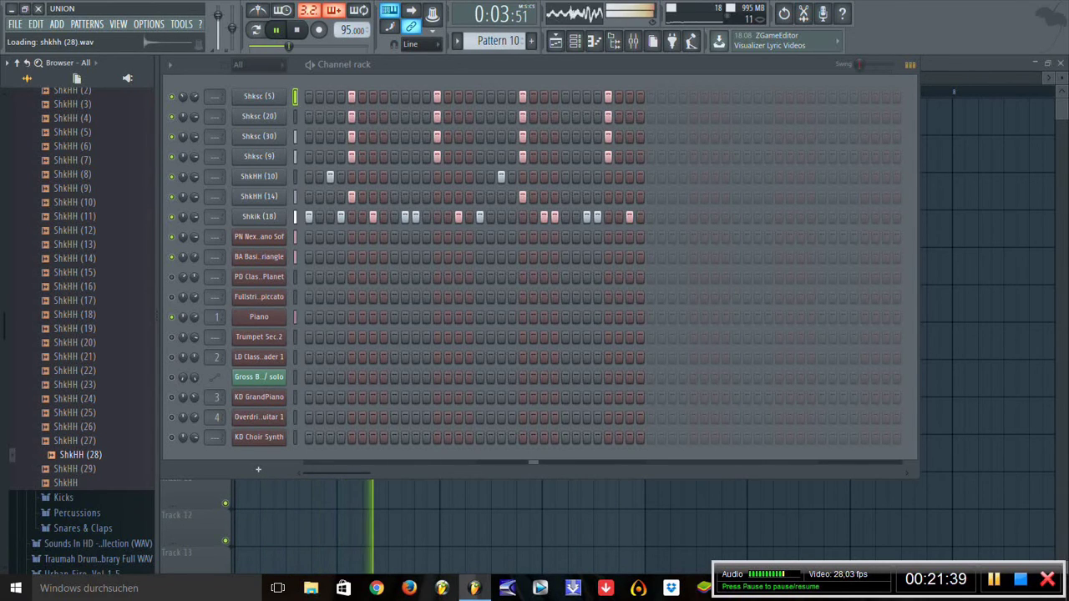
pyautogui.press('Up')
pyautogui.press('Up')
pyautogui.press('Up')
pyautogui.press('Up')
pyautogui.press('Up')
pyautogui.press('Up')
pyautogui.press('Up')
pyautogui.press('Up')
pyautogui.press('Up')
pyautogui.press('Up')
pyautogui.press('Up')
pyautogui.press('Up')
pyautogui.press('Up')
pyautogui.press('Down')
pyautogui.press('Down')
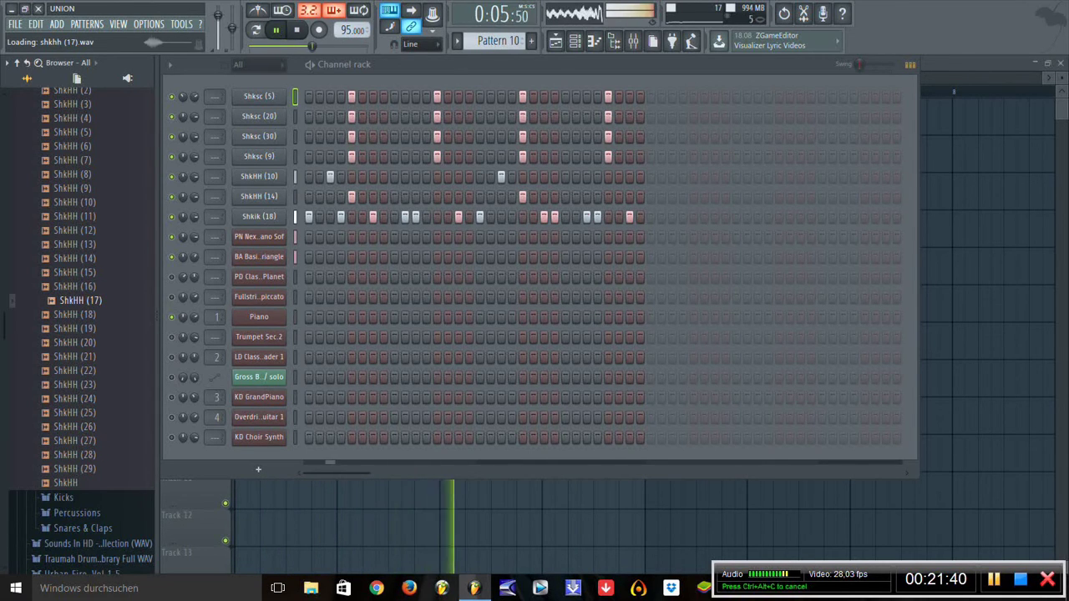
pyautogui.press('Down')
pyautogui.press('Down')
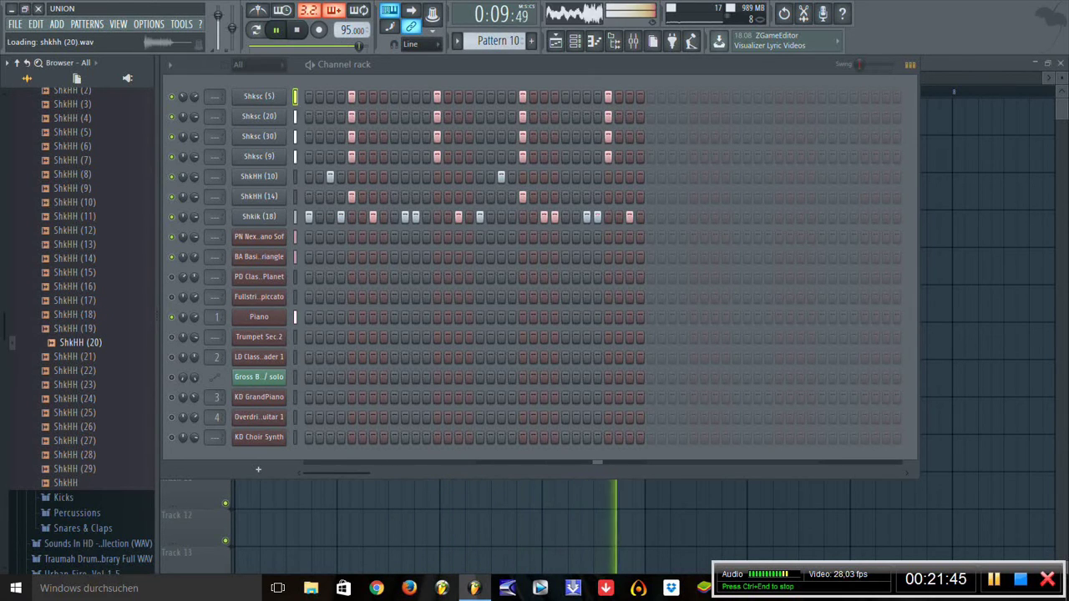
pyautogui.press('Left')
pyautogui.press('Left')
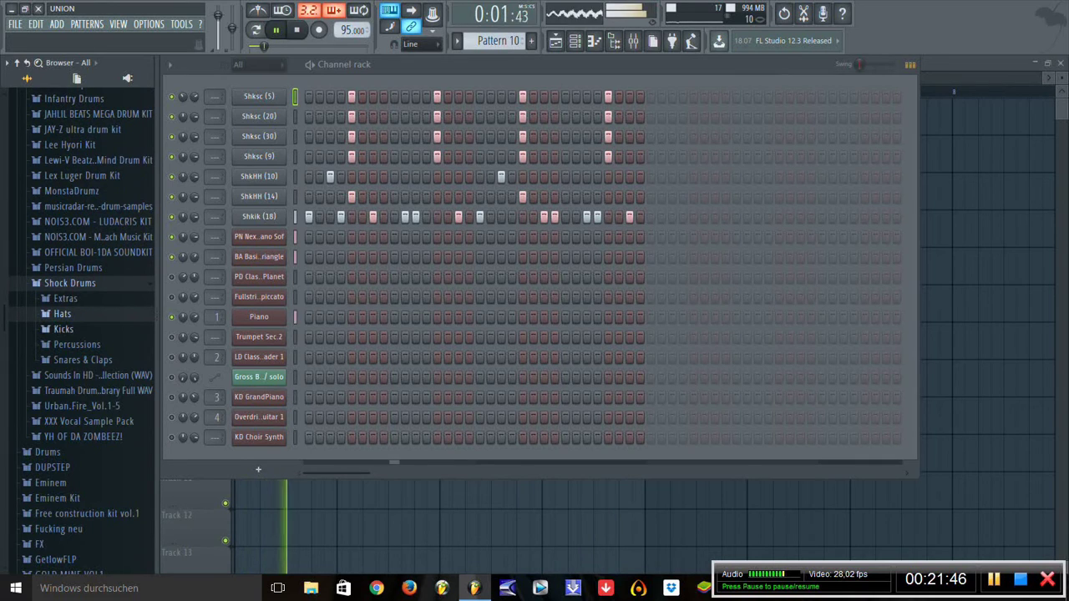
# Step: Audition the samples in the Shock Drums Percussions folder from Shkprc (1) through Shkprc (44)
pyautogui.press('Down')
pyautogui.press('Down')
pyautogui.press('Right')
pyautogui.press('Down')
pyautogui.press('Down')
pyautogui.press('Down')
pyautogui.press('Down')
pyautogui.press('Down')
pyautogui.press('Down')
pyautogui.press('Down')
pyautogui.press('Down')
pyautogui.press('Down')
pyautogui.press('Down')
pyautogui.press('Down')
pyautogui.press('Down')
pyautogui.press('Down')
pyautogui.press('Down')
pyautogui.press('Down')
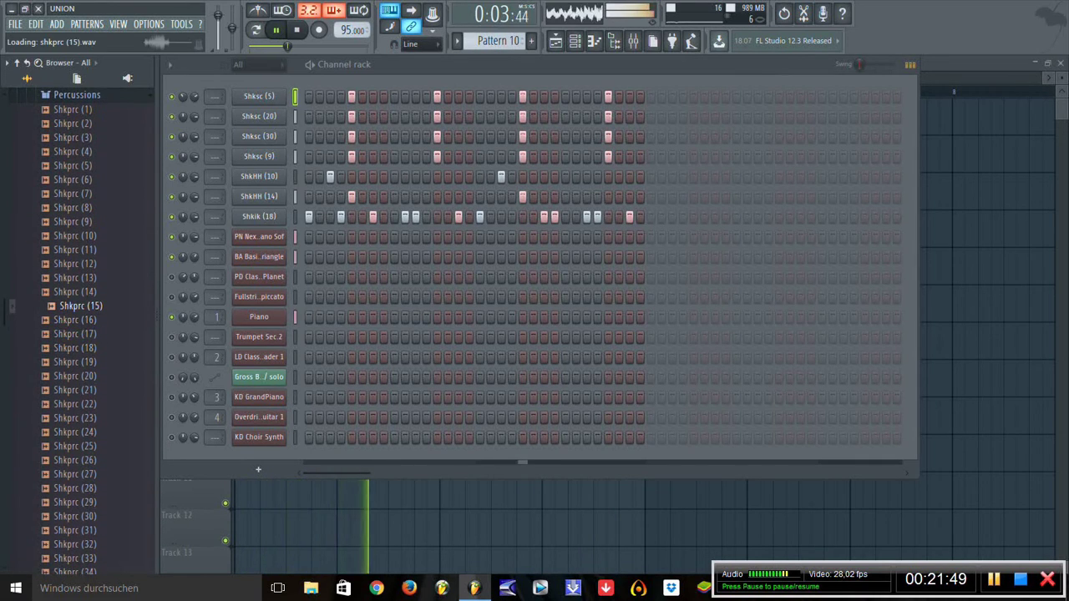
pyautogui.press('Down')
pyautogui.press('Down')
pyautogui.press('Down')
pyautogui.press('Down')
pyautogui.press('Down')
pyautogui.press('Down')
pyautogui.press('Down')
pyautogui.press('Down')
pyautogui.press('Down')
pyautogui.press('Down')
pyautogui.press('Down')
pyautogui.press('Down')
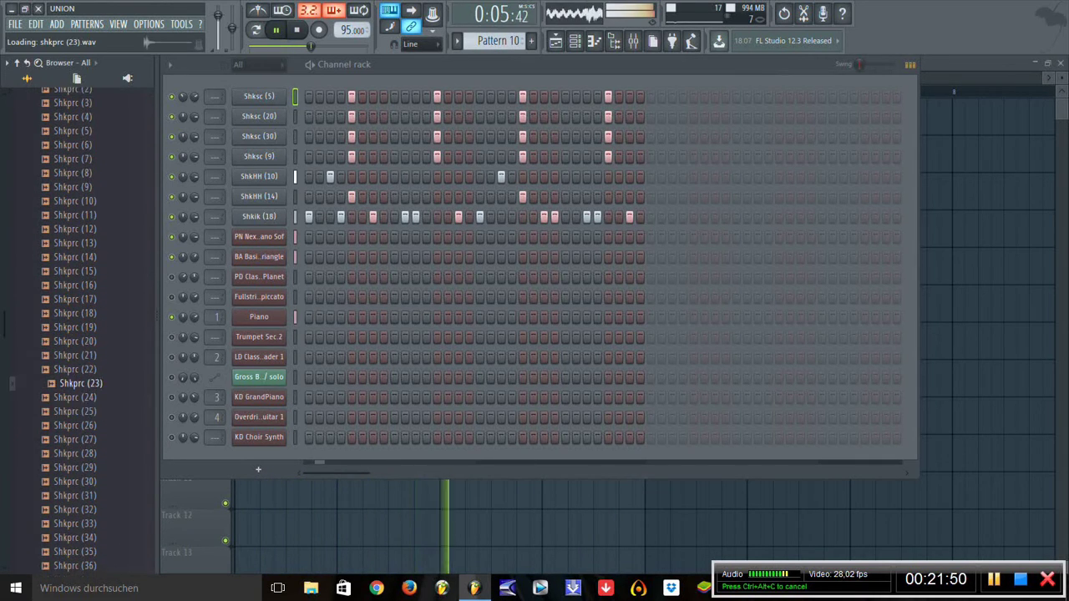
pyautogui.press('Down')
pyautogui.press('Down')
pyautogui.press('Down')
pyautogui.press('Down')
pyautogui.press('Down')
pyautogui.press('Down')
pyautogui.press('Down')
pyautogui.press('Down')
pyautogui.press('Down')
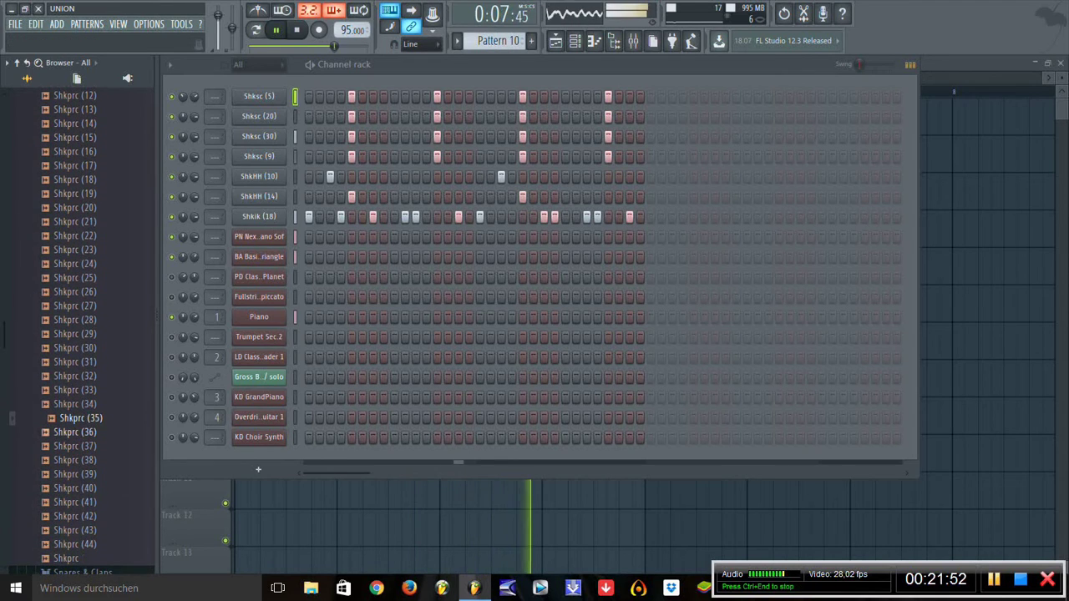
pyautogui.press('Down')
pyautogui.press('Down')
pyautogui.press('Down')
pyautogui.press('Down')
pyautogui.press('Down')
pyautogui.press('Down')
pyautogui.press('Down')
pyautogui.press('Down')
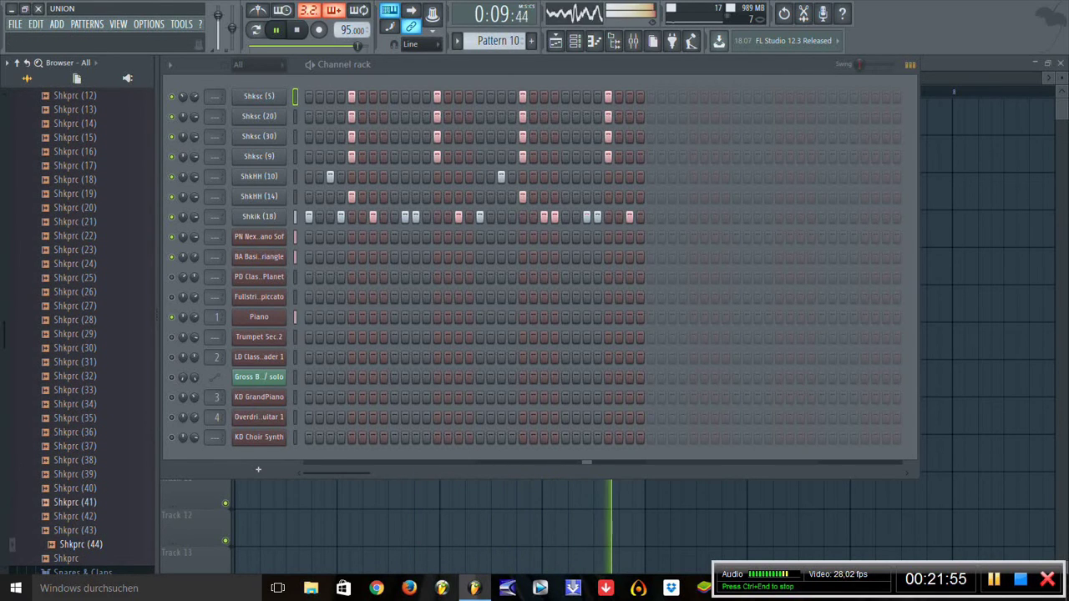
# Step: Check the Shock Drums Extras folder and collapse the Shock Drums kit in the Browser
pyautogui.press('Left')
pyautogui.press('Left')
pyautogui.press('Up')
pyautogui.press('Up')
pyautogui.press('Up')
pyautogui.press('Right')
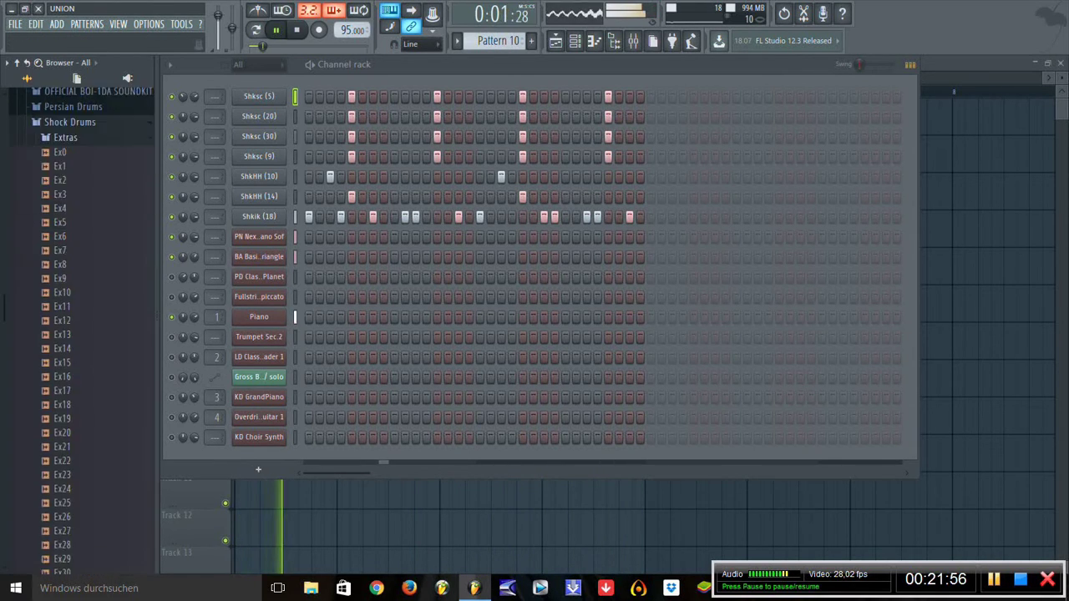
pyautogui.press('Left')
pyautogui.press('Left')
pyautogui.press('Left')
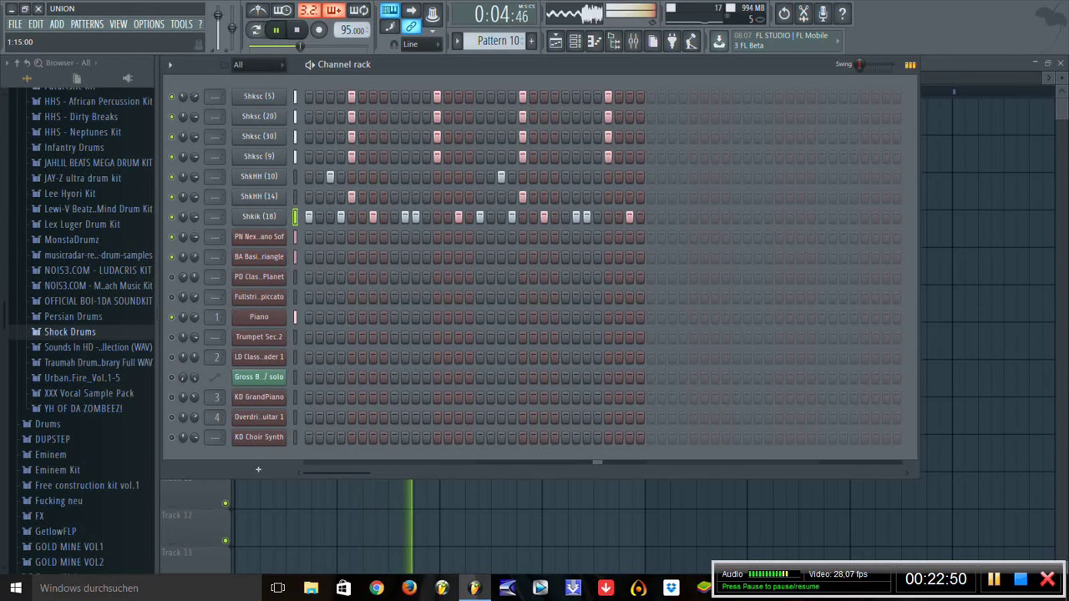
# Step: Check the samples in the DivisionBeatz Drum Kit's Open Hat folder in the Browser
pyautogui.scroll(6, 84, 334)
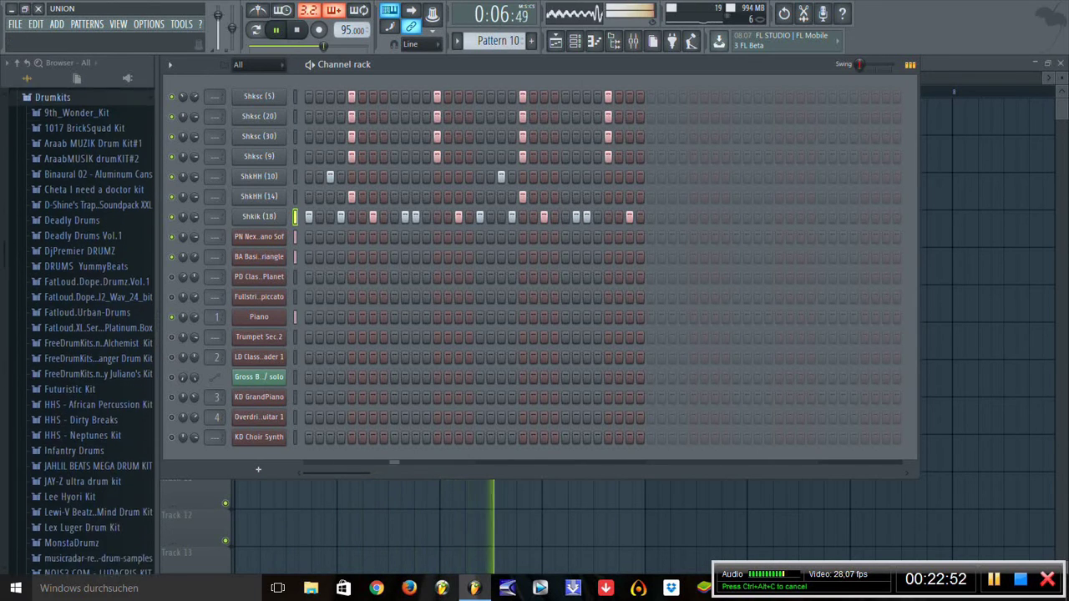
pyautogui.scroll(10, 83, 334)
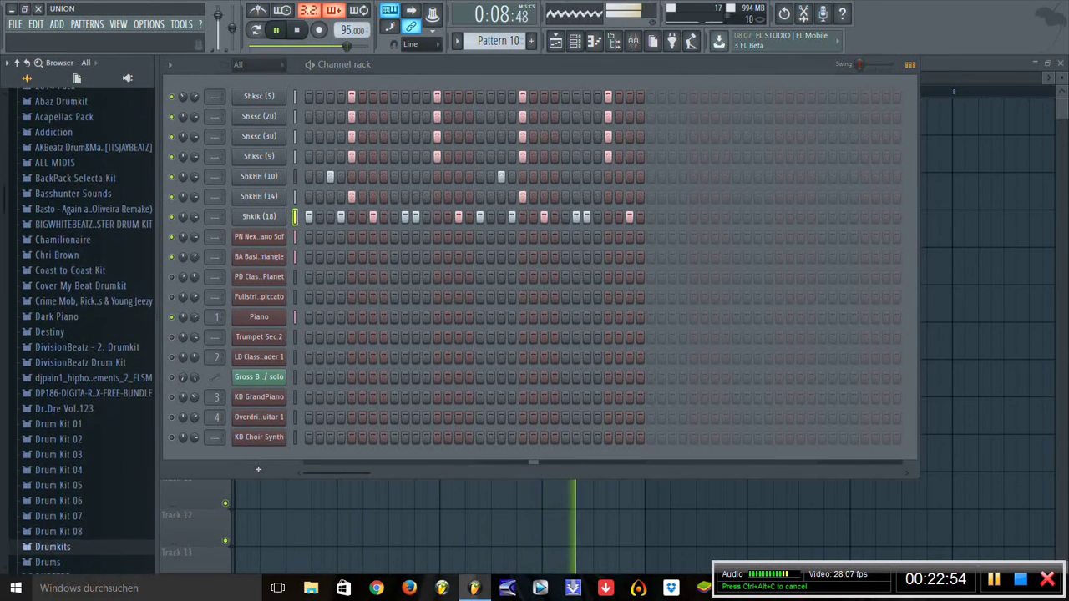
pyautogui.scroll(1, 83, 334)
pyautogui.click(81, 368)
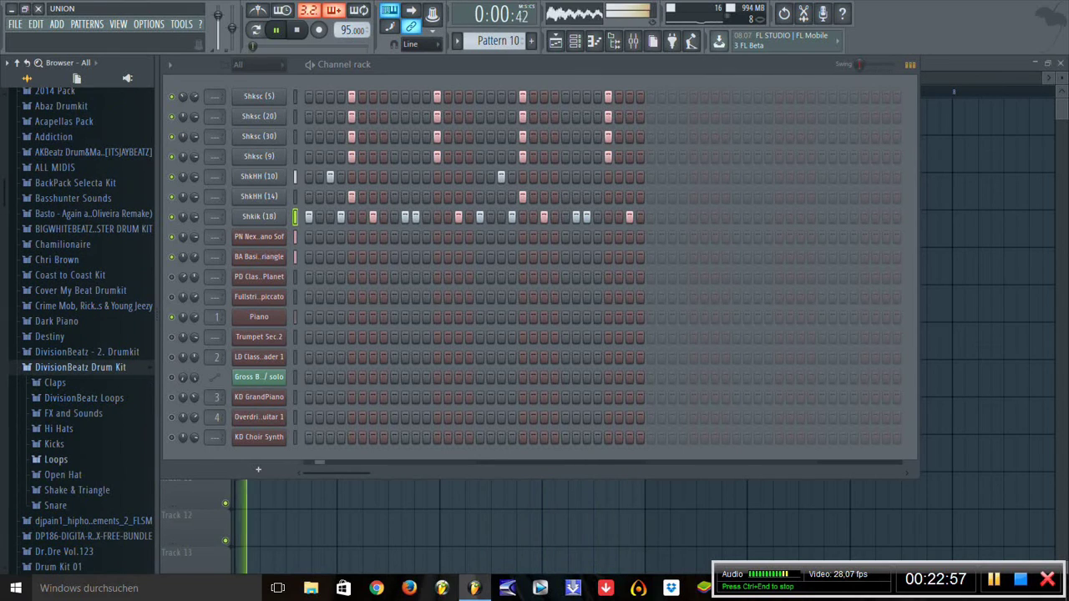
pyautogui.click(63, 474)
pyautogui.scroll(-7, 67, 416)
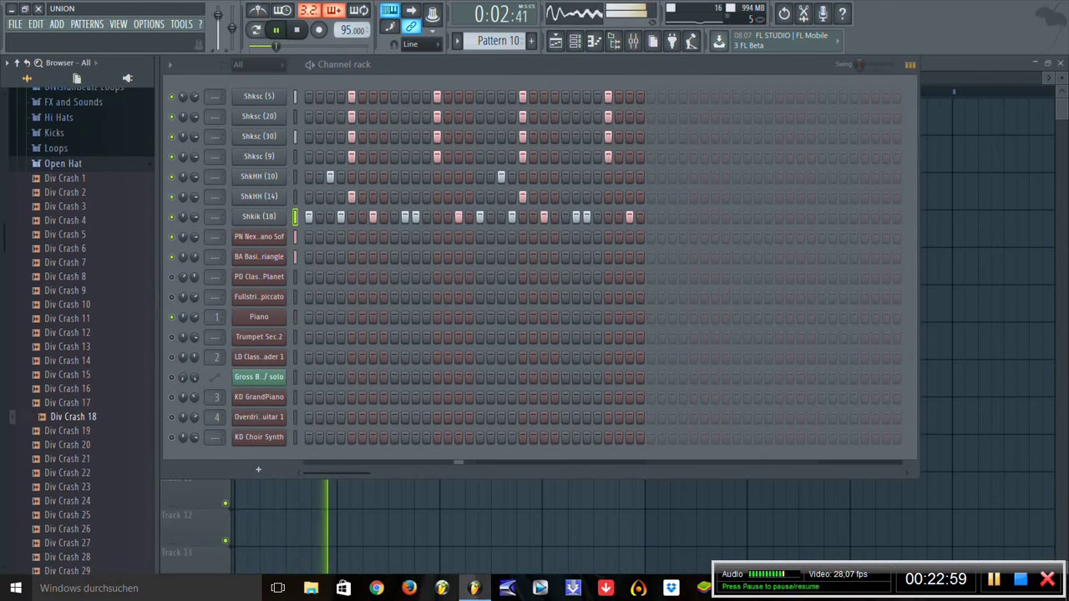
pyautogui.click(63, 163)
pyautogui.scroll(3, 63, 163)
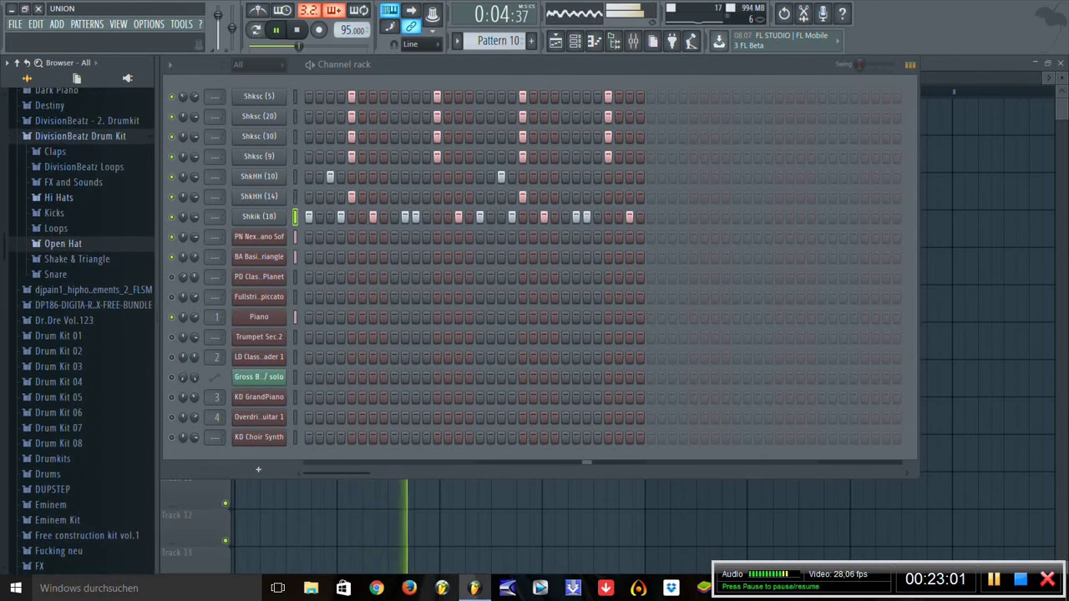
# Step: Add Div Hat 9 from the Hi Hats folder as a channel below Shkik (18), with hits on every second step through step 31
pyautogui.click(59, 197)
pyautogui.scroll(-2, 63, 221)
pyautogui.moveTo(67, 222)
pyautogui.mouseDown()
pyautogui.moveTo(317, 260)
pyautogui.moveTo(284, 240)
pyautogui.mouseUp()
pyautogui.moveTo(308, 237)
pyautogui.mouseDown()
pyautogui.moveTo(694, 236)
pyautogui.moveTo(667, 237)
pyautogui.mouseUp()
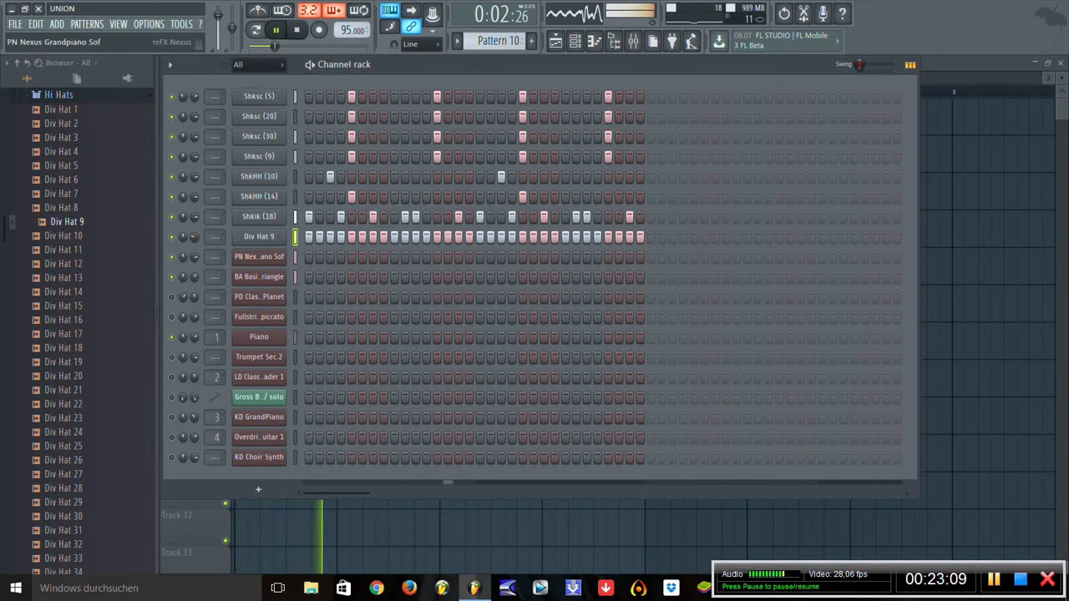
pyautogui.rightClick(276, 236)
pyautogui.click(401, 306)
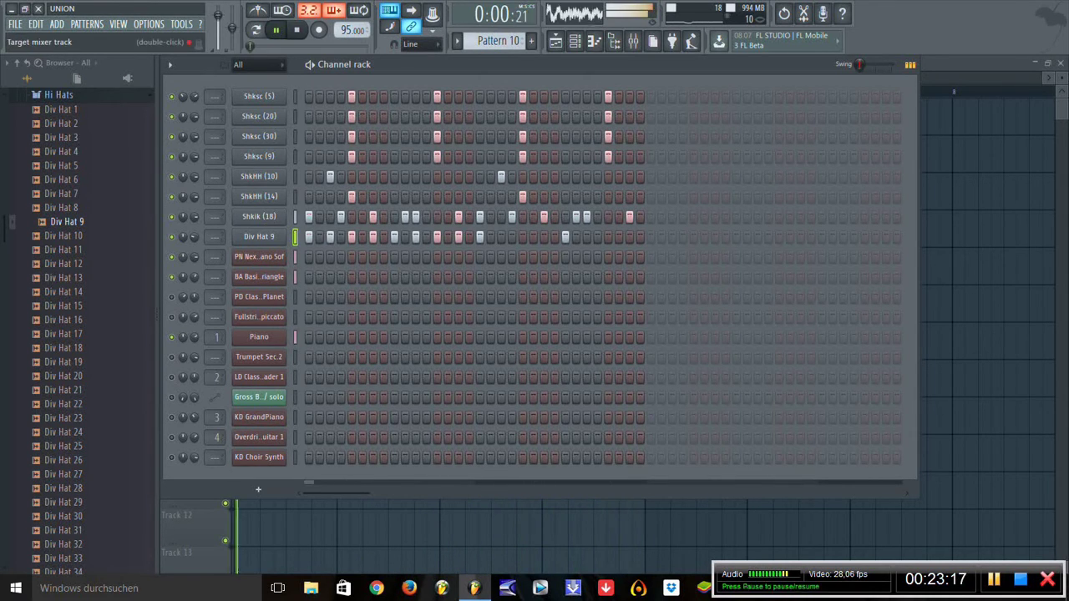
pyautogui.rightClick(259, 236)
pyautogui.click(405, 280)
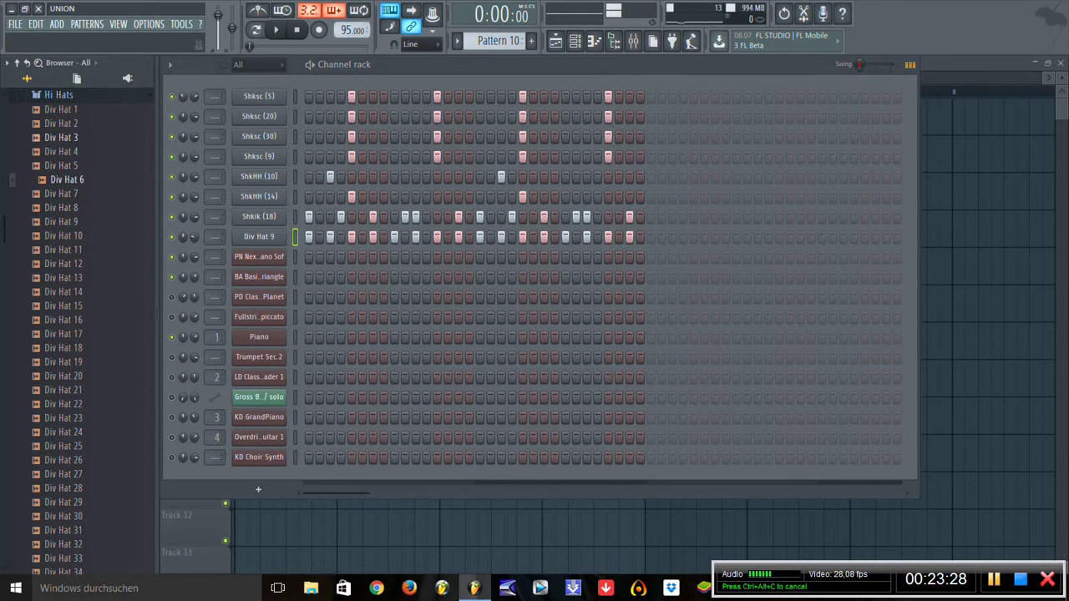
pyautogui.click(55, 95)
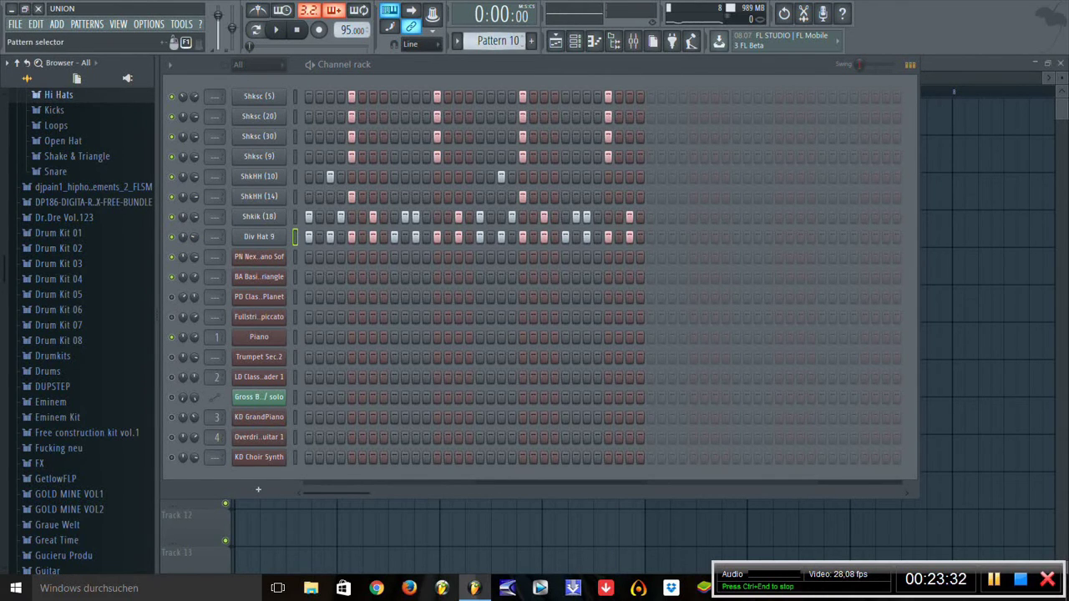
# Step: Move the BA Basic Triangle notes out of Pattern 1 into Pattern 3
pyautogui.scroll(9, 499, 40)
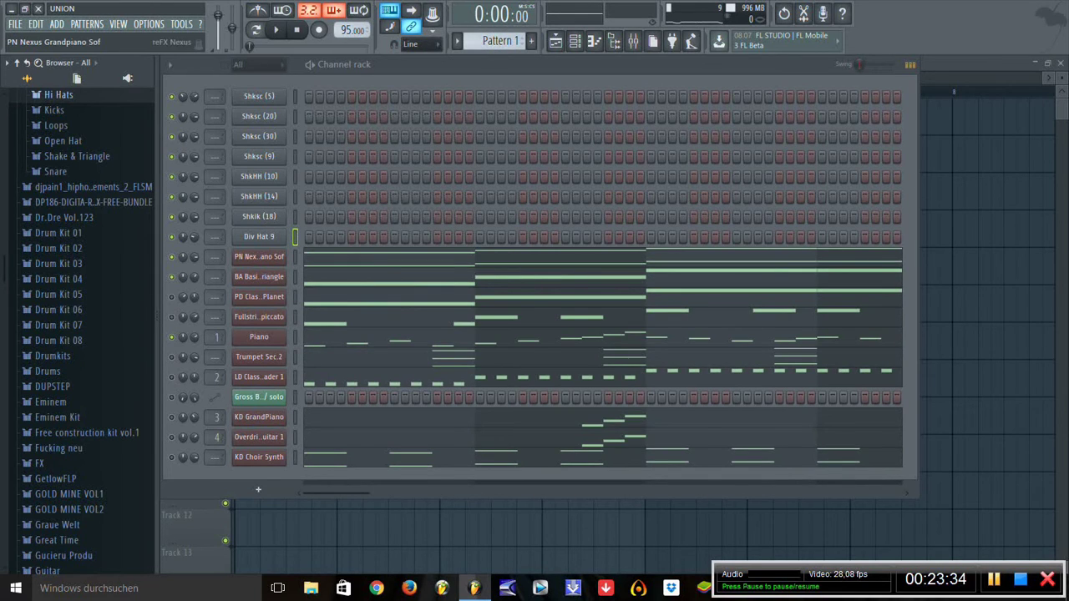
pyautogui.rightClick(284, 256)
pyautogui.click(388, 269)
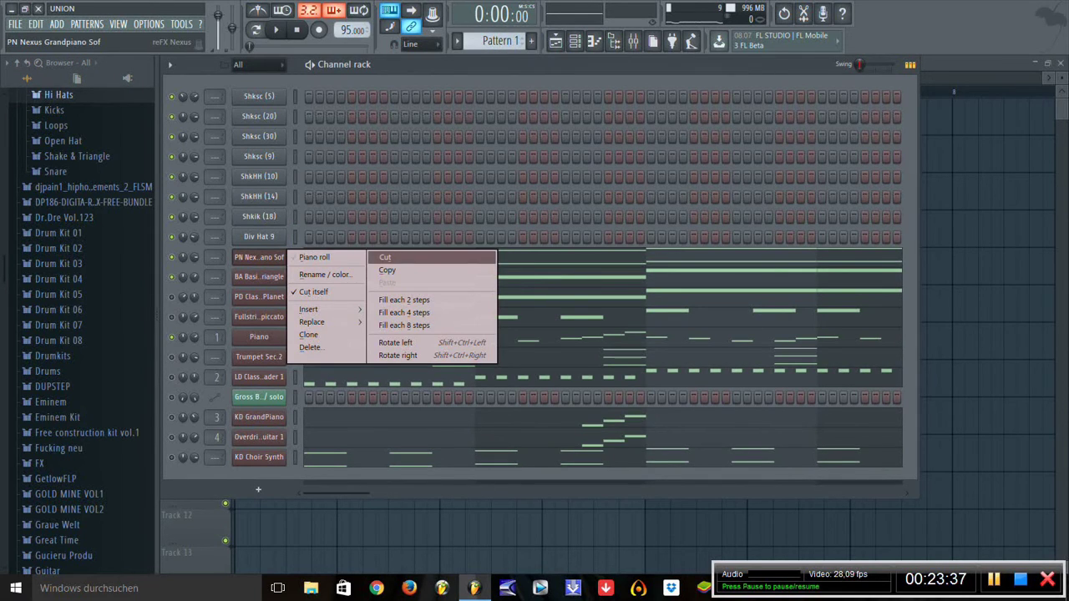
pyautogui.rightClick(258, 276)
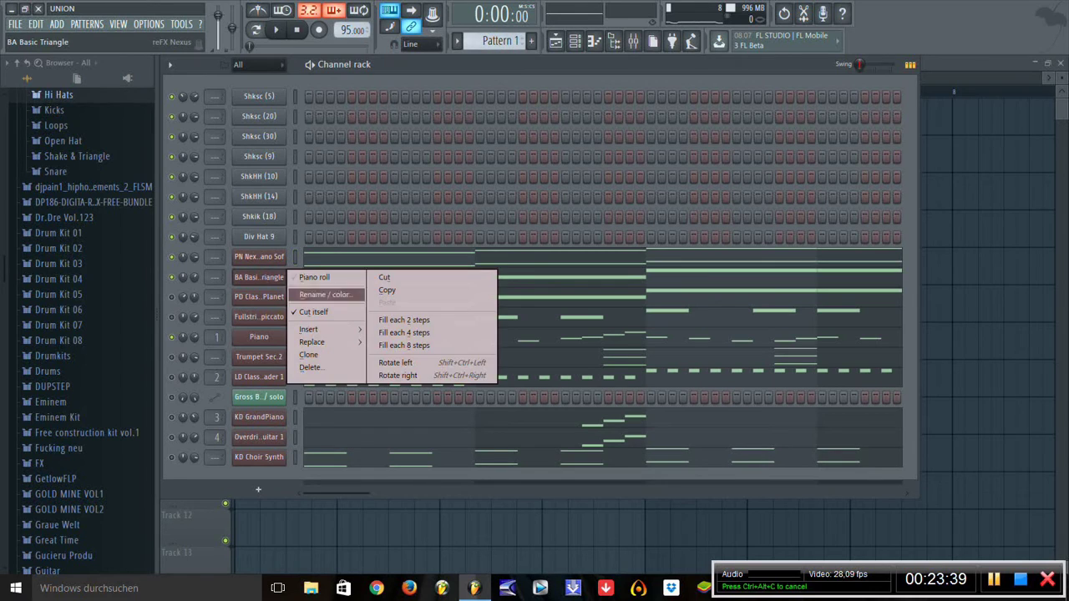
pyautogui.click(381, 291)
pyautogui.scroll(-1, 500, 40)
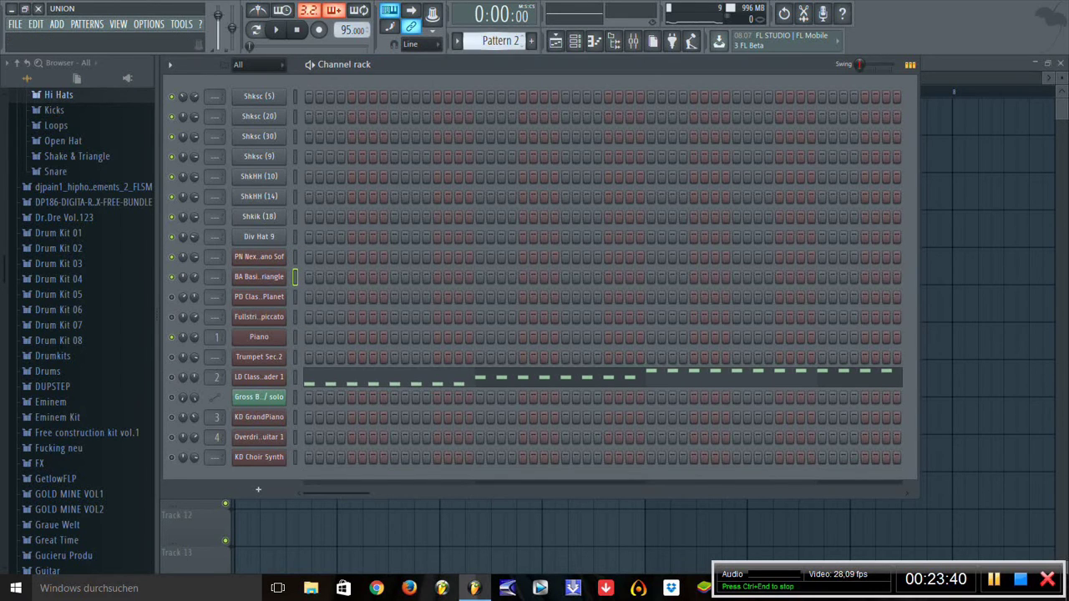
pyautogui.scroll(-1, 499, 40)
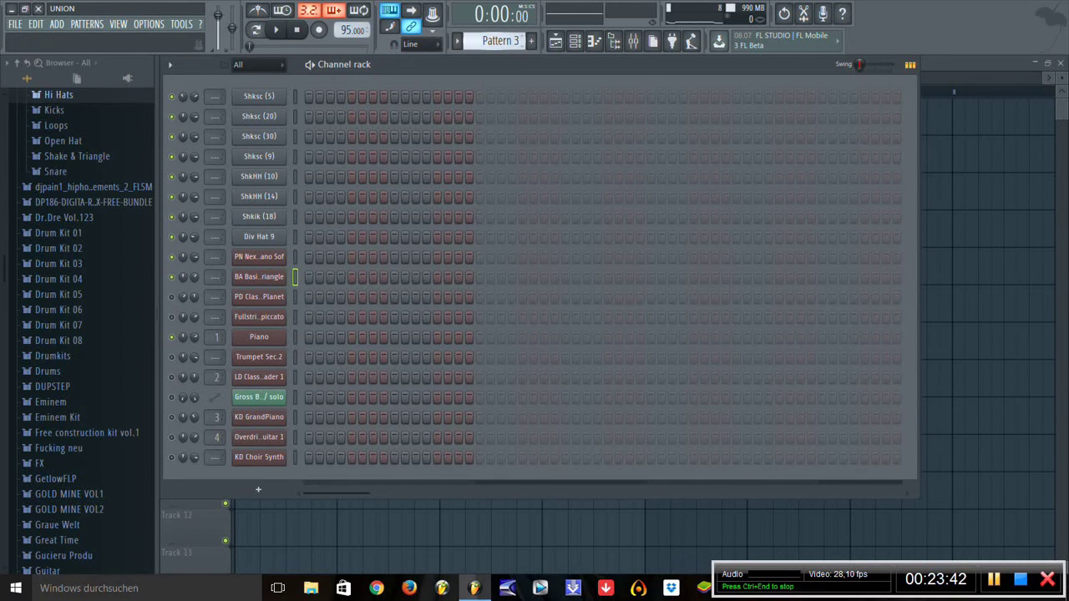
pyautogui.rightClick(282, 272)
pyautogui.click(389, 303)
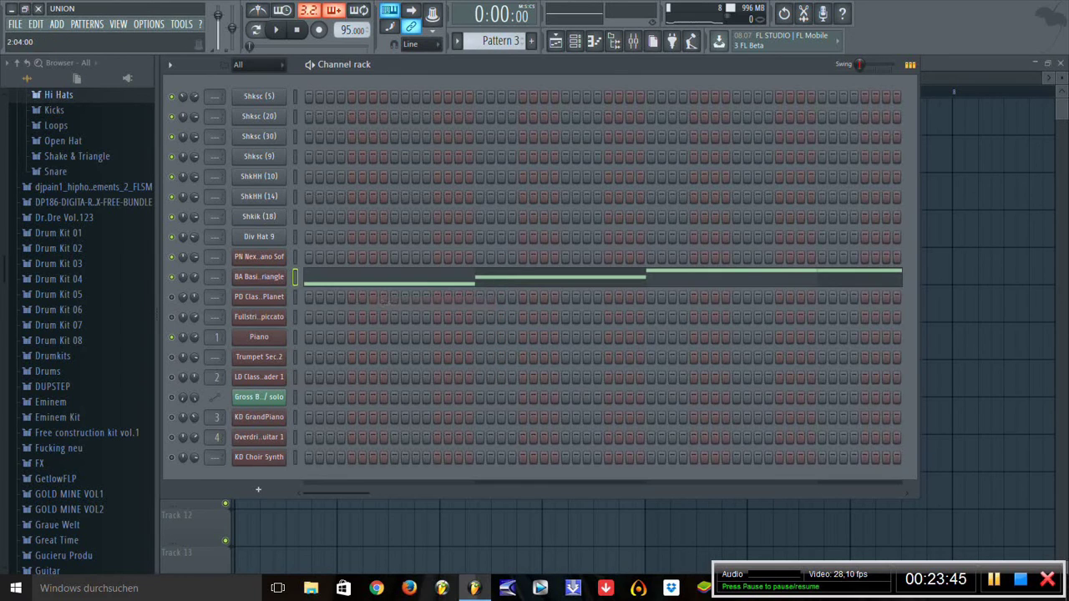
pyautogui.scroll(2, 499, 40)
pyautogui.press('F7')
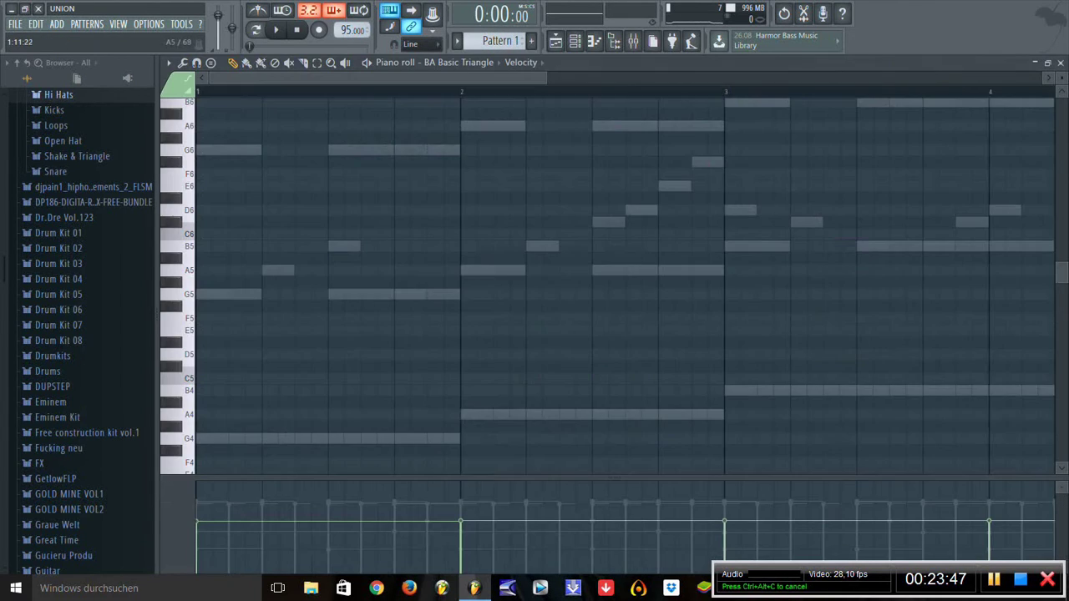
pyautogui.press('F6')
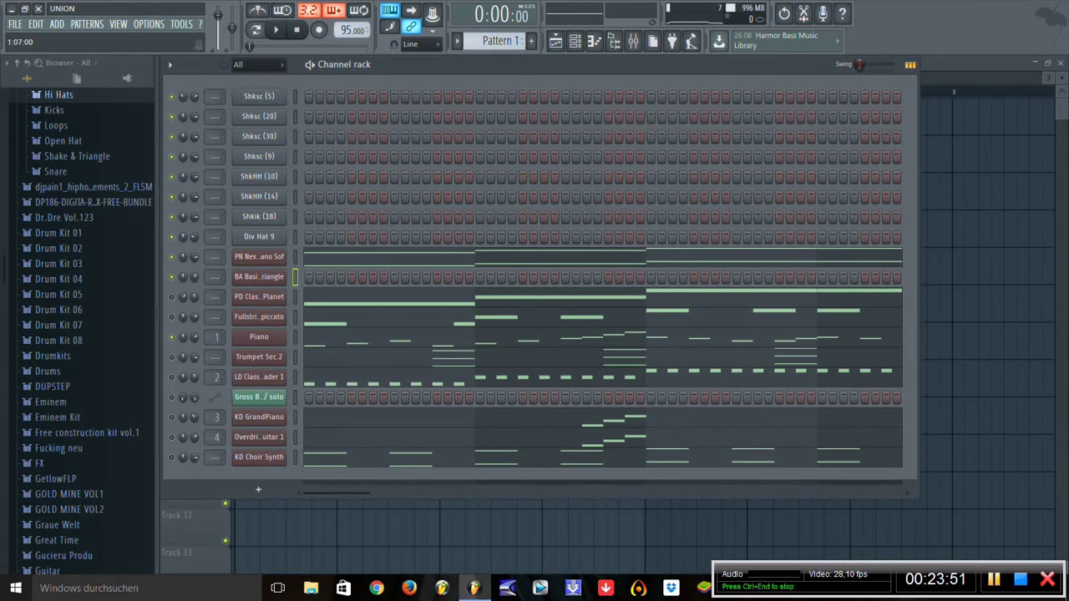
# Step: Copy the PD Class M Planet notes from Pattern 1 into Pattern 4
pyautogui.rightClick(282, 294)
pyautogui.click(387, 308)
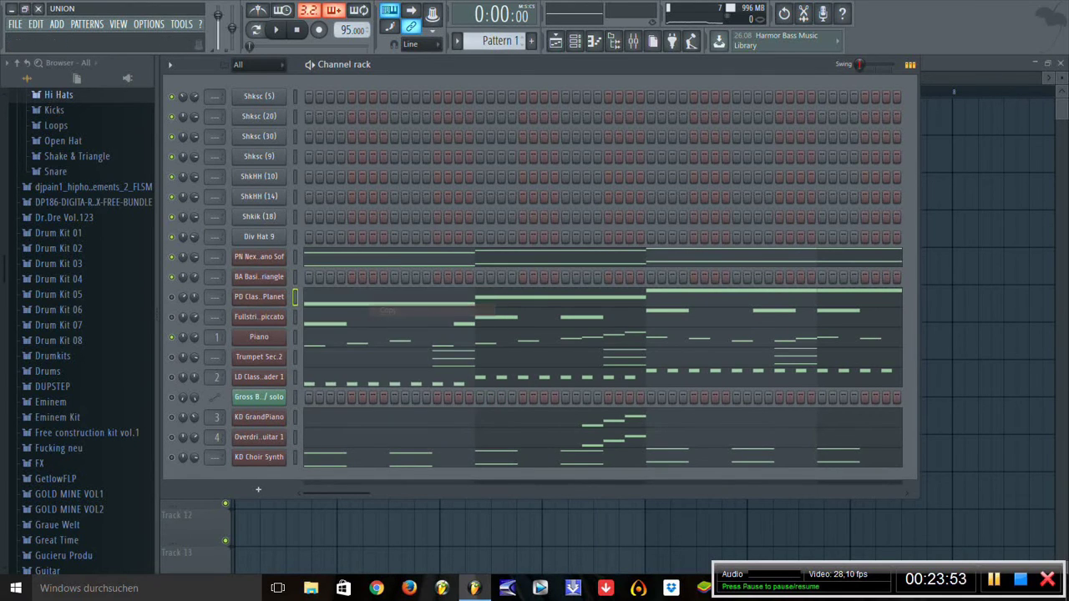
pyautogui.scroll(-3, 499, 40)
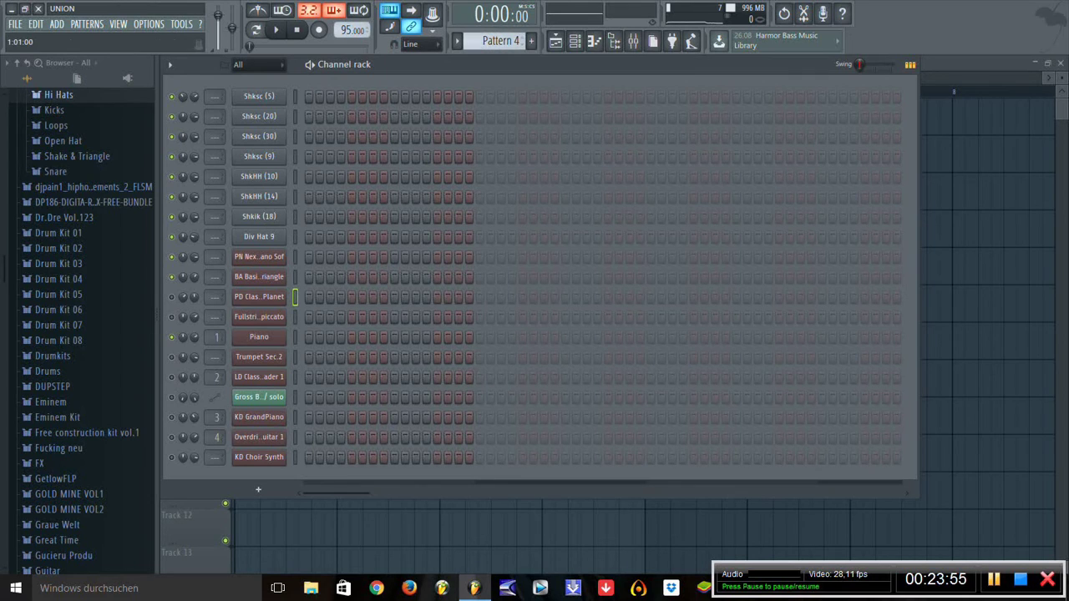
pyautogui.rightClick(285, 294)
pyautogui.click(387, 323)
# Step: Delete all LD Classic JP Leader 1 notes from Pattern 1, keeping the copy in Pattern 2
pyautogui.scroll(2, 500, 40)
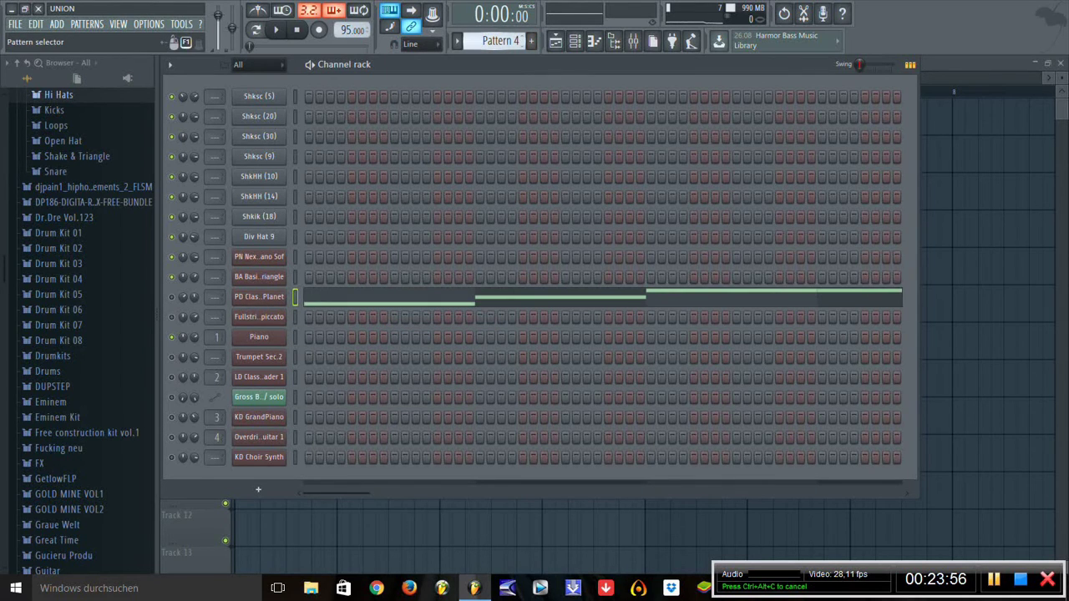
pyautogui.scroll(1, 500, 40)
pyautogui.scroll(-1, 500, 40)
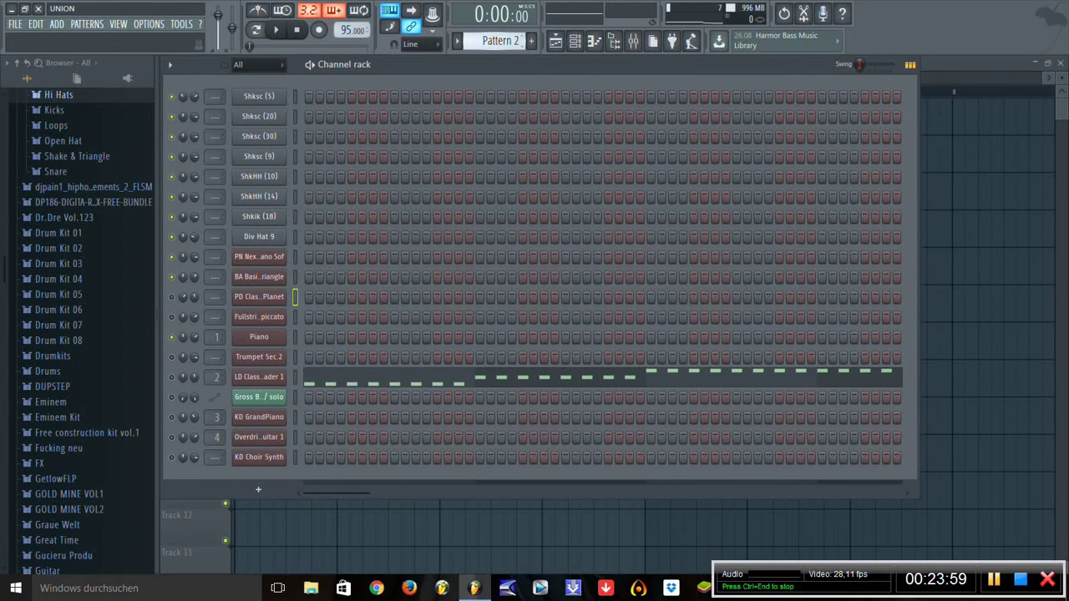
pyautogui.scroll(1, 499, 40)
pyautogui.click(384, 383)
pyautogui.hotkey('ctrl', 'a')
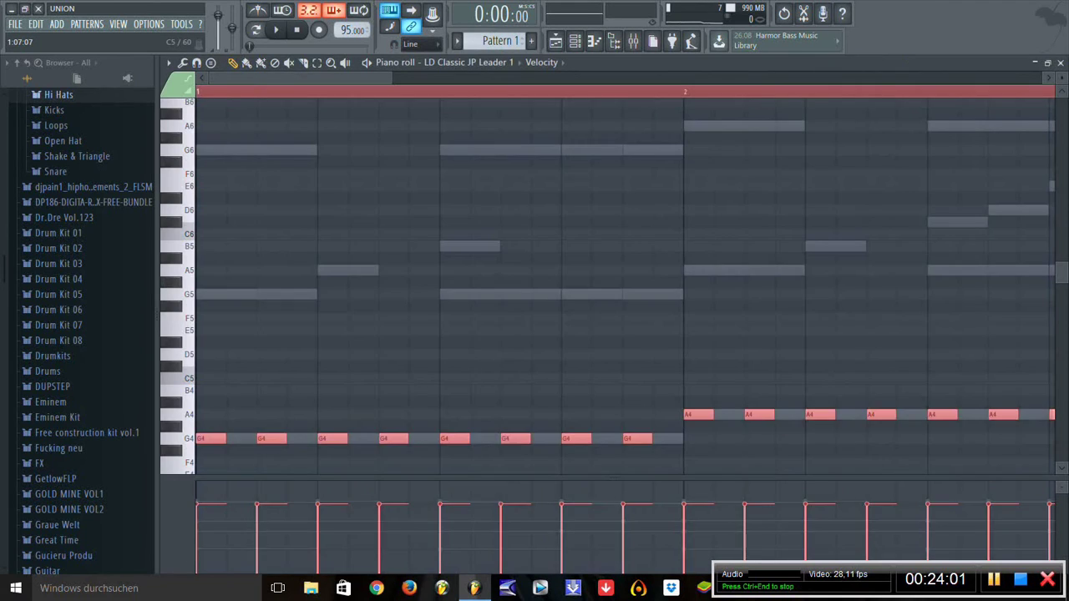
pyautogui.press('Delete')
pyautogui.press('F7')
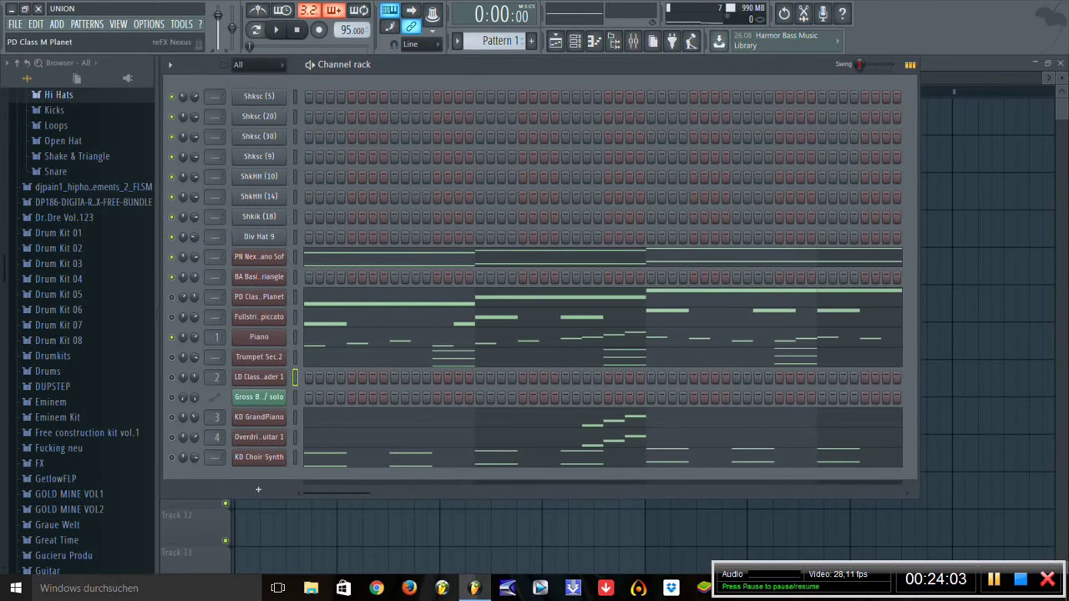
# Step: Delete all PD Class M Planet notes from Pattern 1, keeping the copy in Pattern 4
pyautogui.scroll(-4, 499, 41)
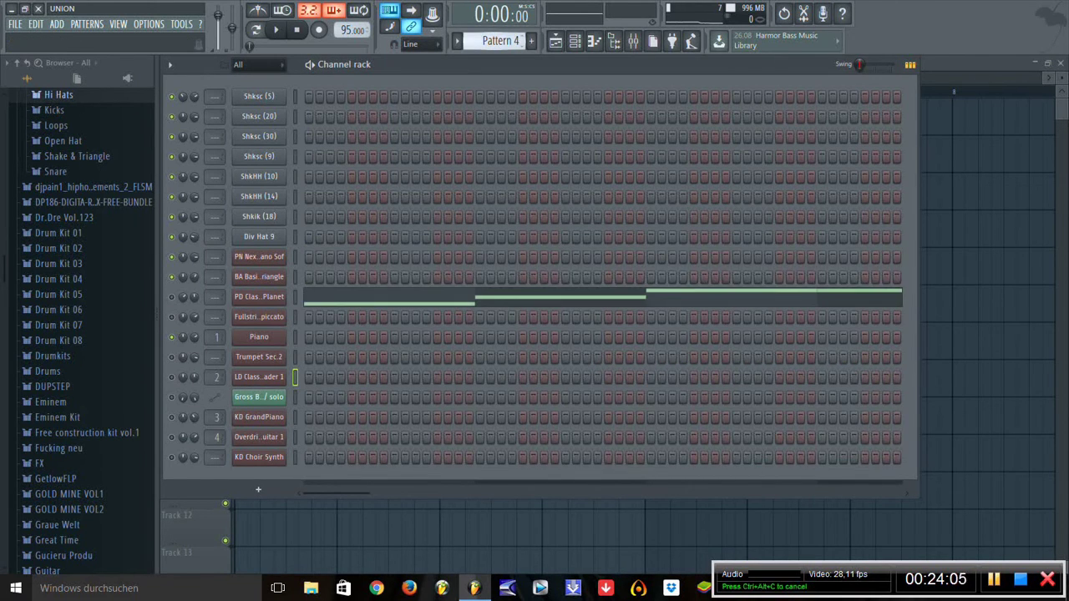
pyautogui.scroll(4, 499, 40)
pyautogui.click(384, 297)
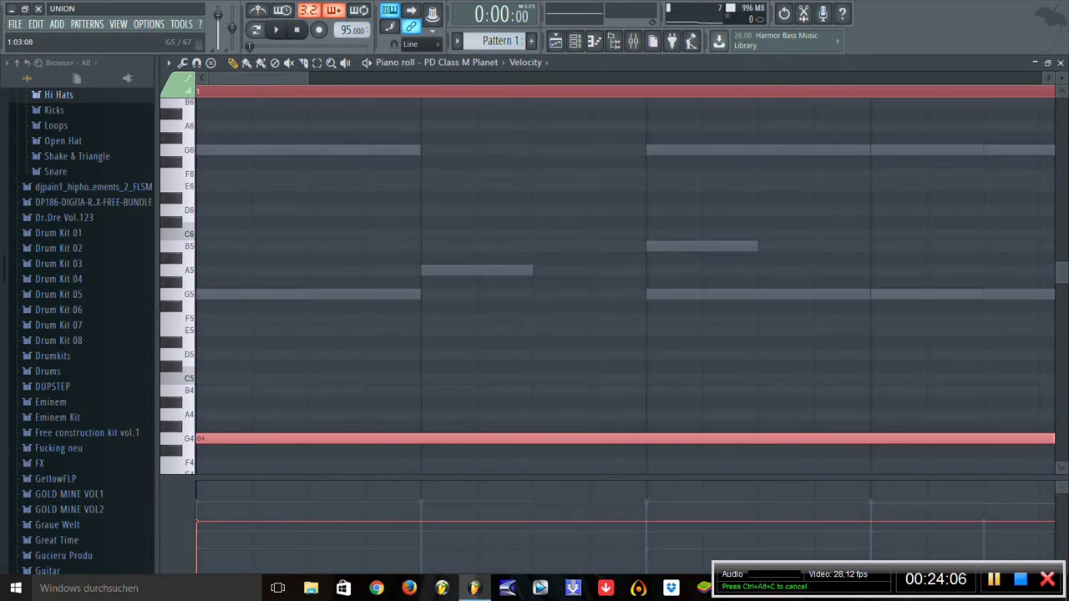
pyautogui.hotkey('ctrl', 'a')
pyautogui.press('Delete')
pyautogui.press('F7')
# Step: Move the Fullstrings Spiccato notes out of Pattern 1 into Pattern 5
pyautogui.rightClick(290, 315)
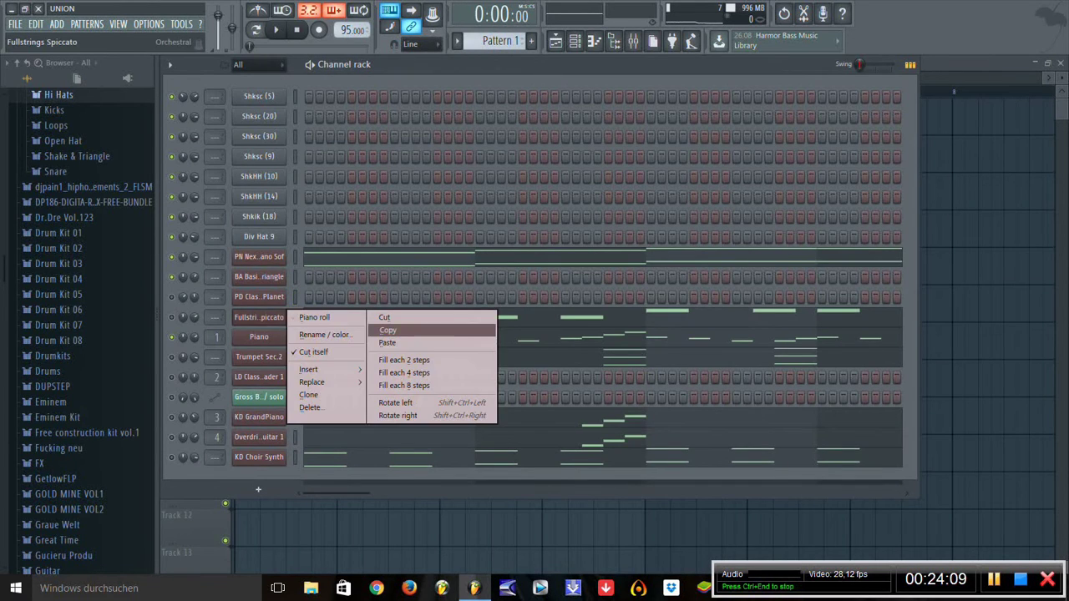
pyautogui.click(392, 331)
pyautogui.scroll(-4, 500, 40)
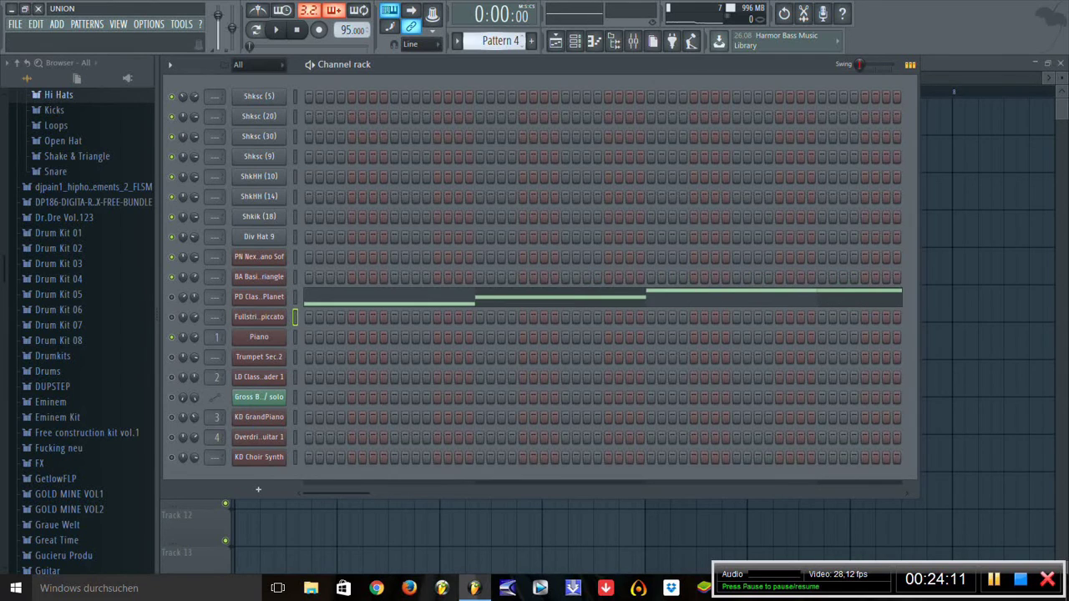
pyautogui.rightClick(289, 309)
pyautogui.moveTo(318, 348)
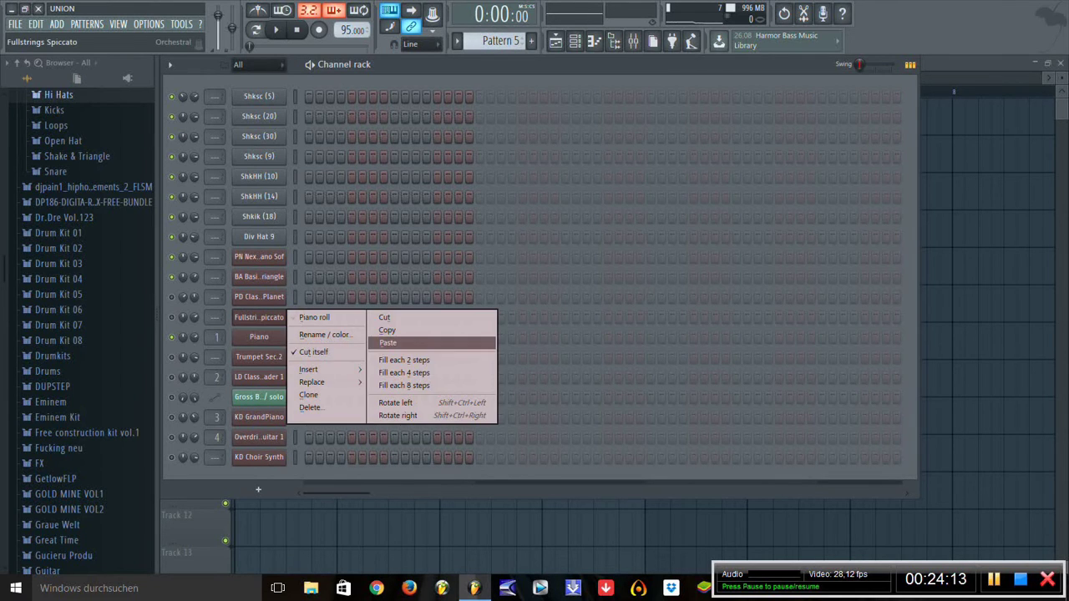
pyautogui.click(409, 342)
pyautogui.scroll(4, 499, 40)
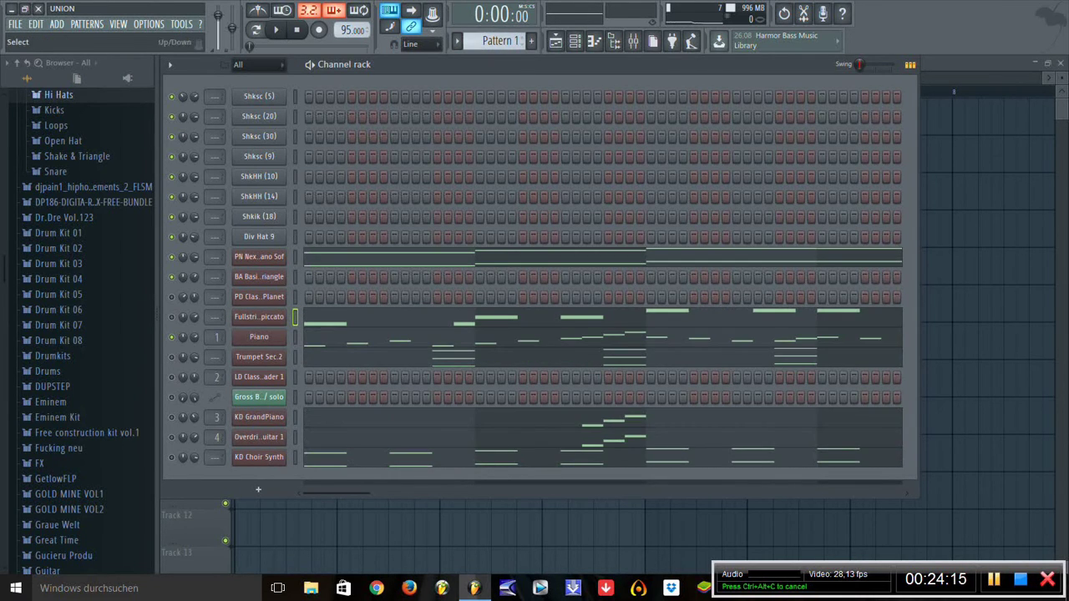
pyautogui.click(322, 311)
pyautogui.press('F6')
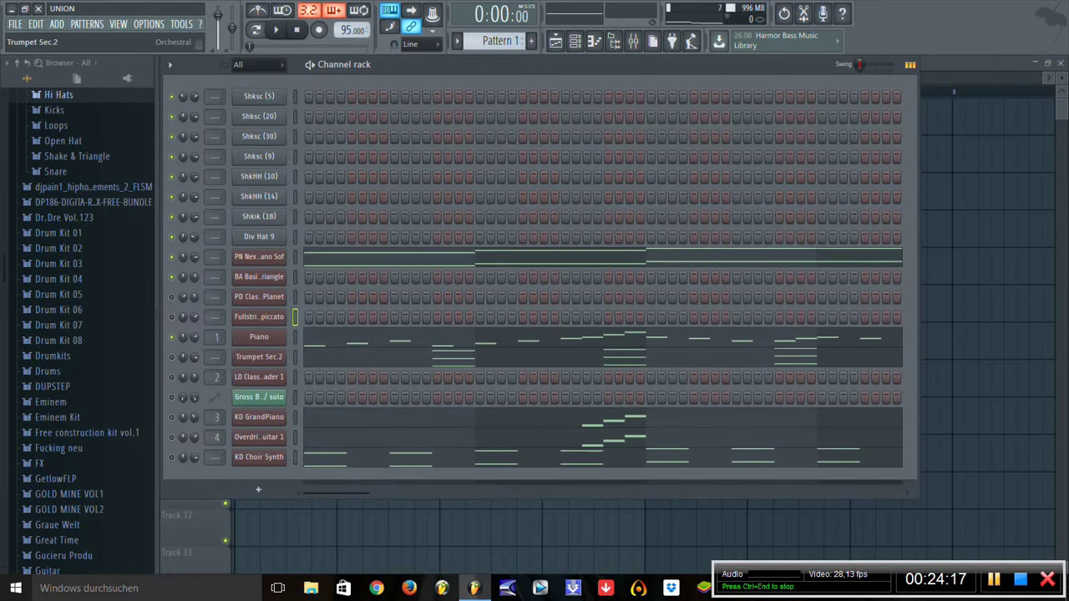
# Step: Move the Piano notes out of Pattern 1 into Pattern 6
pyautogui.rightClick(290, 330)
pyautogui.moveTo(318, 368)
pyautogui.click(385, 351)
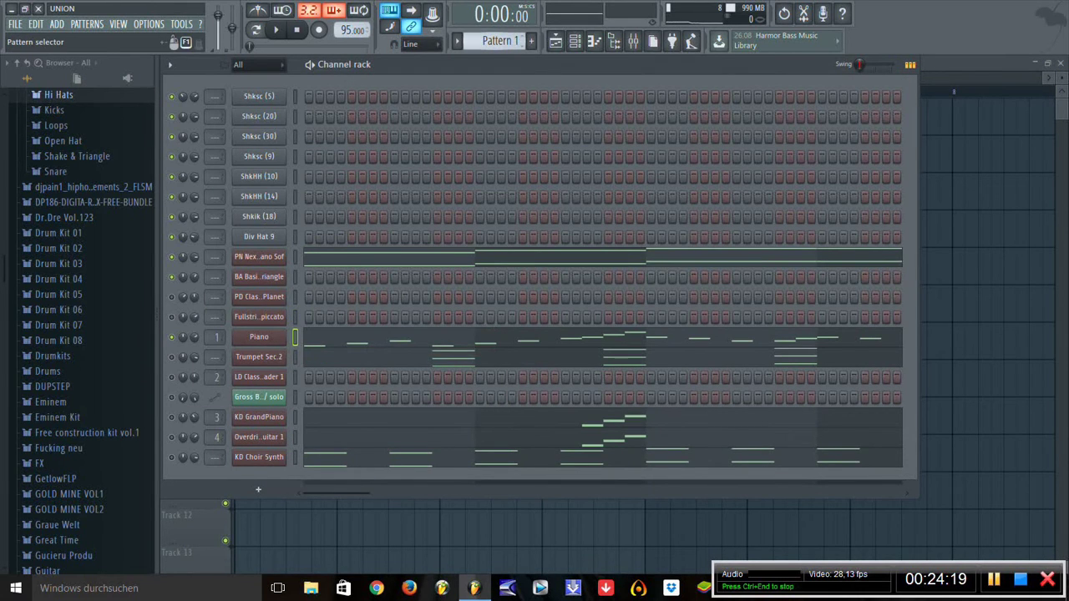
pyautogui.scroll(-4, 499, 40)
pyautogui.scroll(-1, 500, 40)
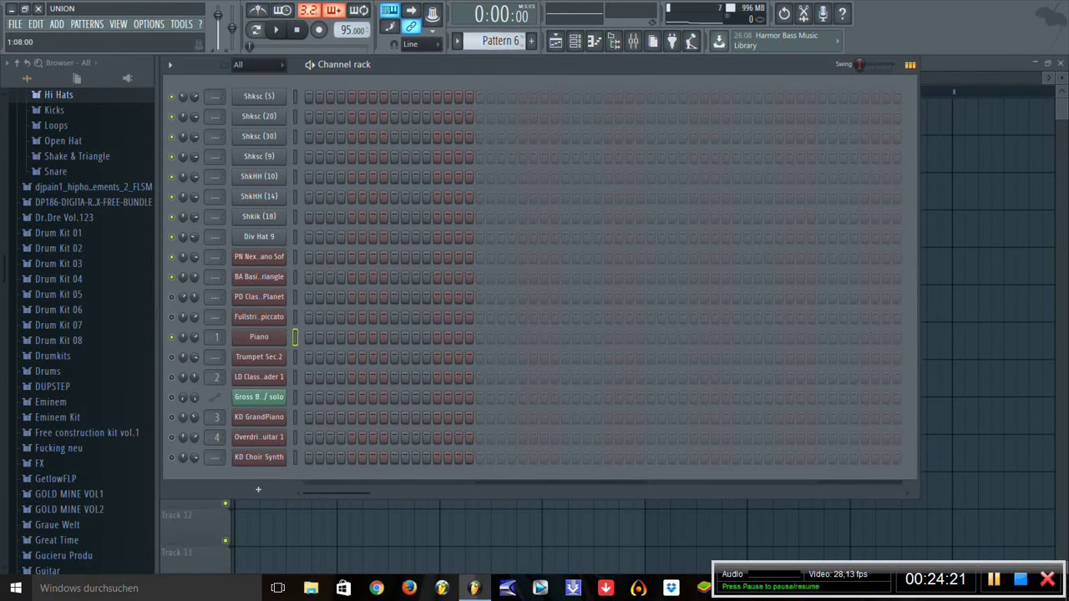
pyautogui.rightClick(262, 331)
pyautogui.click(435, 361)
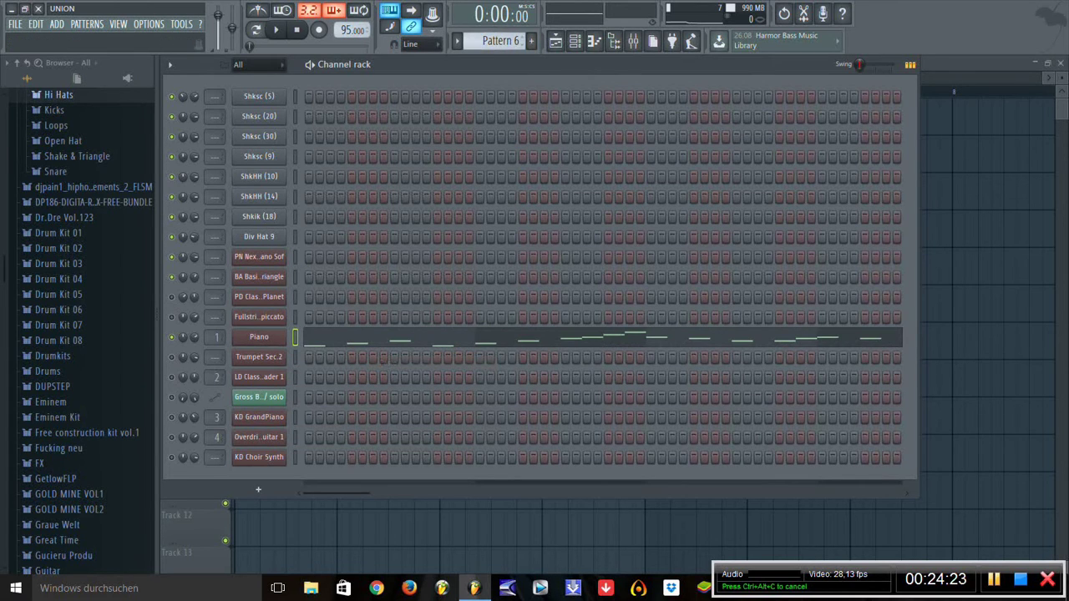
pyautogui.scroll(5, 500, 40)
pyautogui.hotkey('ctrl', 'z')
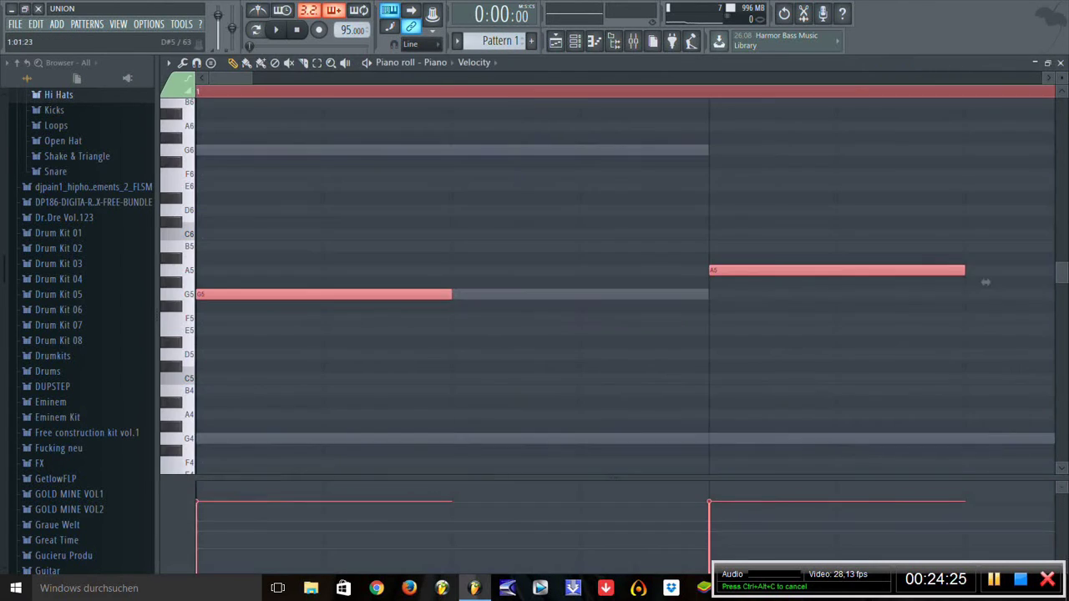
# Step: Copy the Trumpet Sec.2 notes from Pattern 1 into the same channel of the empty Pattern 7
pyautogui.rightClick(288, 354)
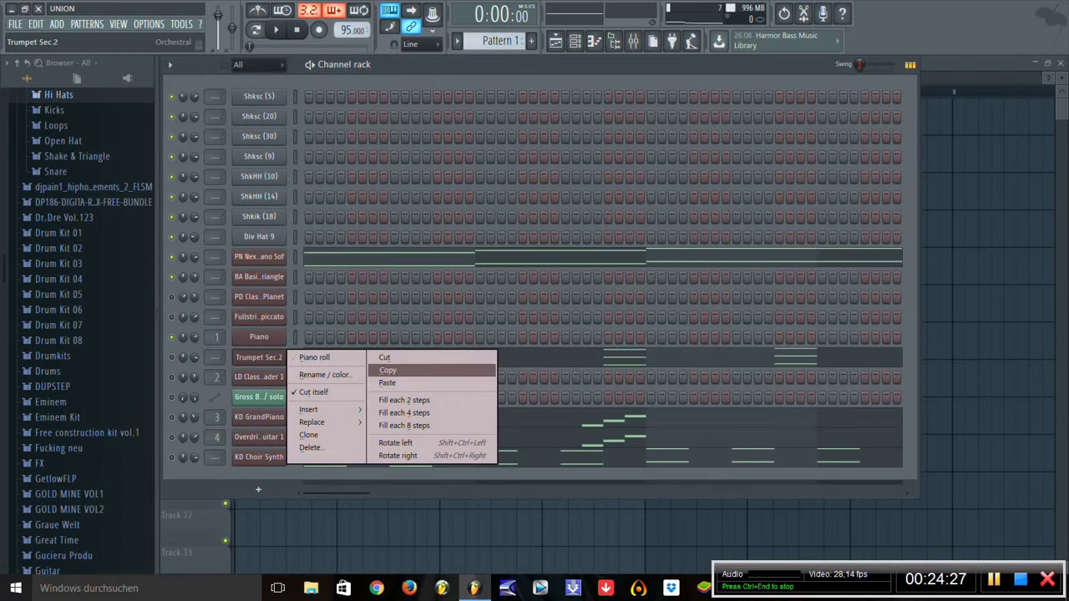
pyautogui.click(482, 371)
pyautogui.press('KP_Add')
pyautogui.press('KP_Add')
pyautogui.press('KP_Add')
pyautogui.press('KP_Add')
pyautogui.press('KP_Add')
pyautogui.press('KP_Add')
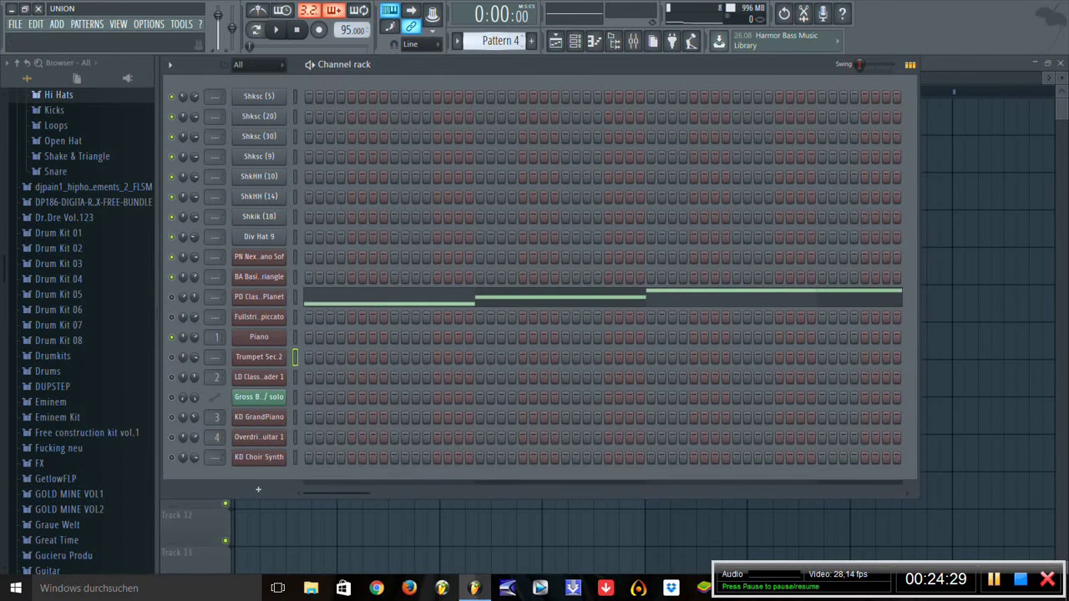
pyautogui.rightClick(288, 354)
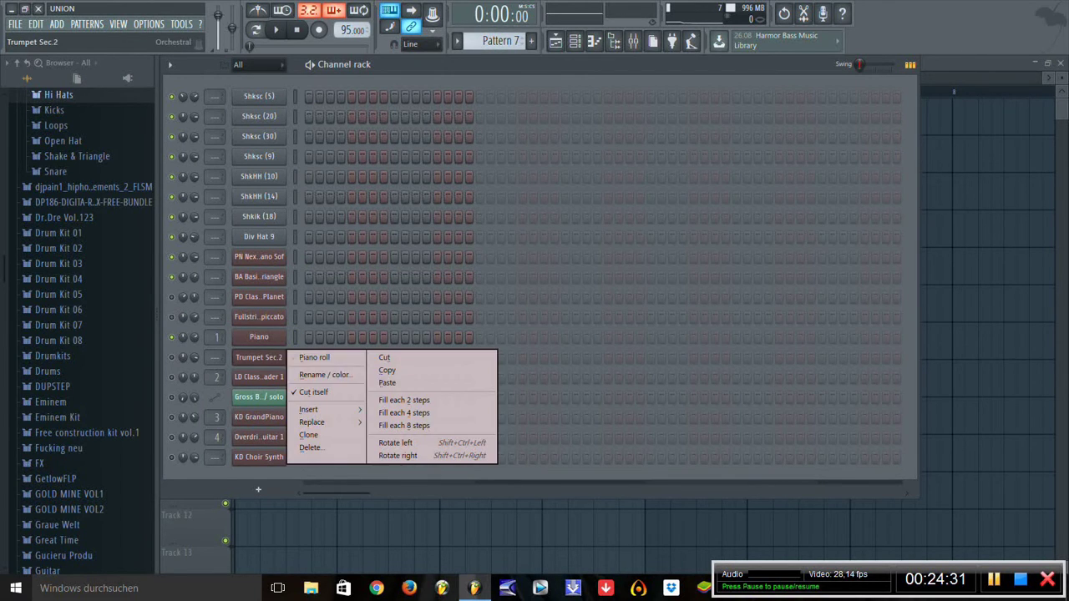
pyautogui.click(435, 383)
# Step: Delete all Trumpet Sec.2 notes from Pattern 1, keeping the copy in Pattern 7
pyautogui.press('KP_Subtract')
pyautogui.press('KP_Subtract')
pyautogui.press('KP_Subtract')
pyautogui.press('KP_Subtract')
pyautogui.press('KP_Subtract')
pyautogui.press('KP_Subtract')
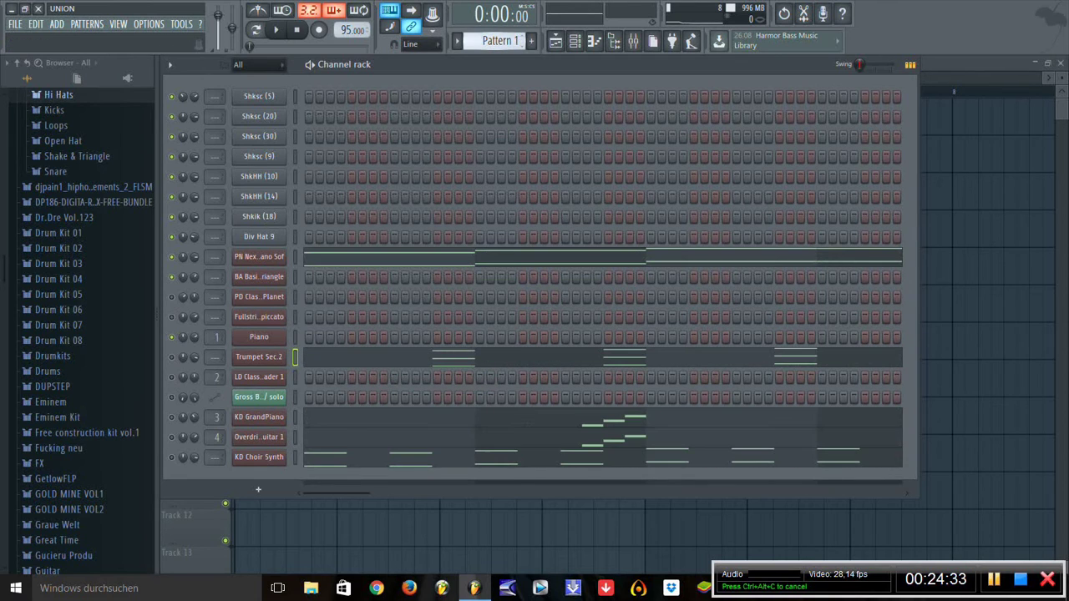
pyautogui.press('F7')
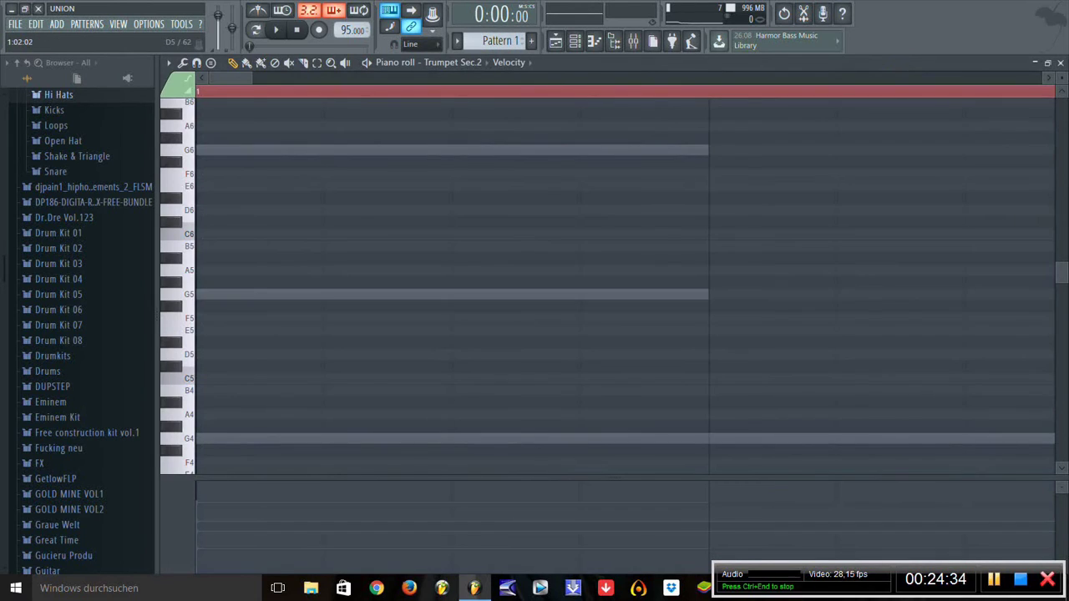
pyautogui.press('F6')
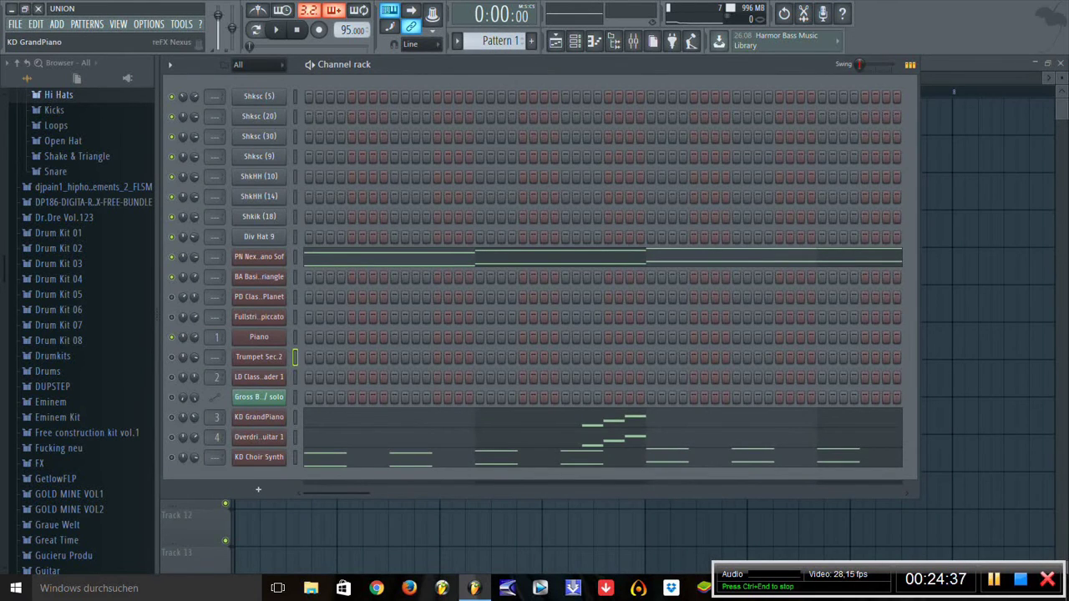
# Step: Try to copy the KD GrandPiano notes from Pattern 1 into the empty Pattern 8
pyautogui.rightClick(236, 414)
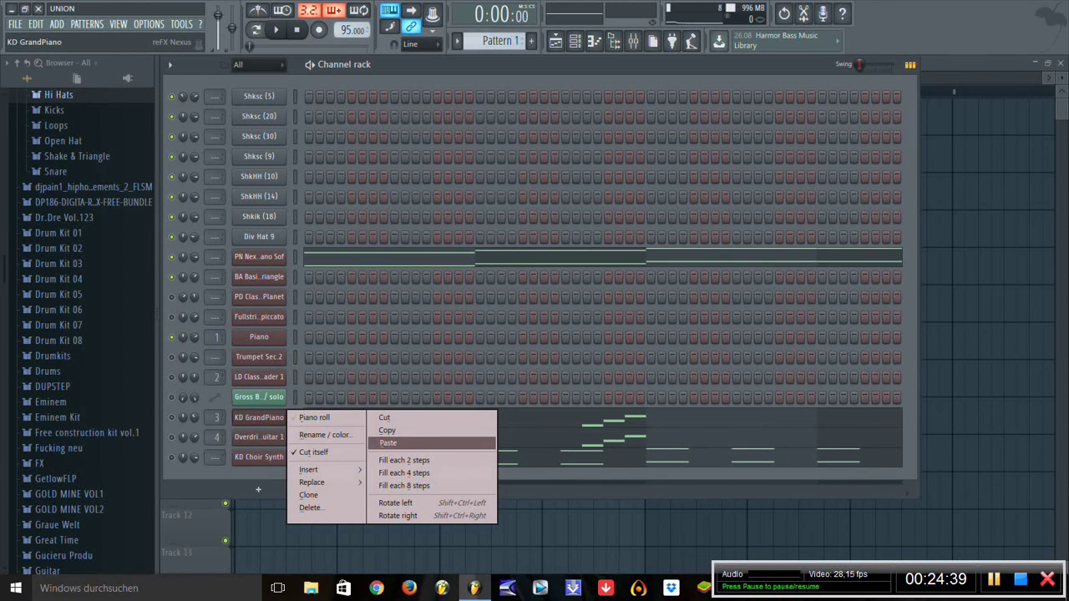
pyautogui.click(393, 431)
pyautogui.press('KP_Add')
pyautogui.press('KP_Add')
pyautogui.press('KP_Add')
pyautogui.press('KP_Add')
pyautogui.press('KP_Add')
pyautogui.press('KP_Add')
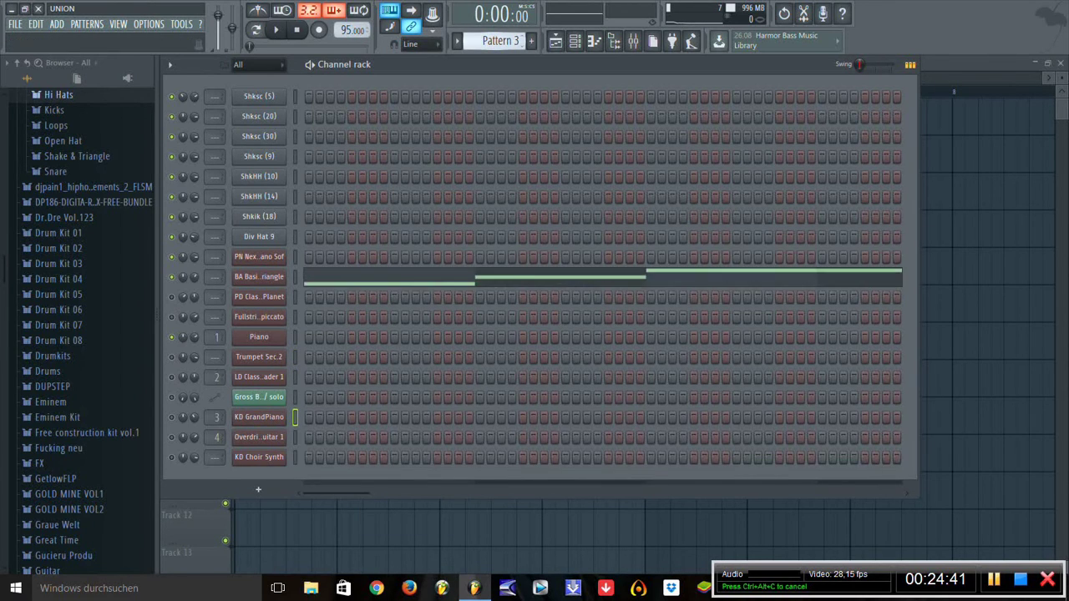
pyautogui.press('KP_Add')
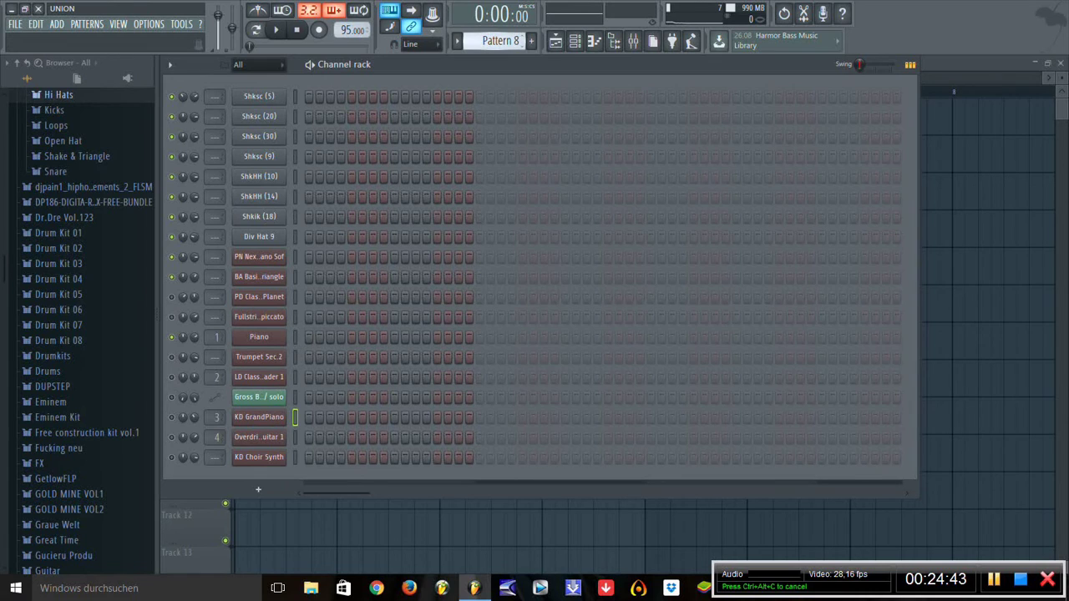
pyautogui.rightClick(236, 414)
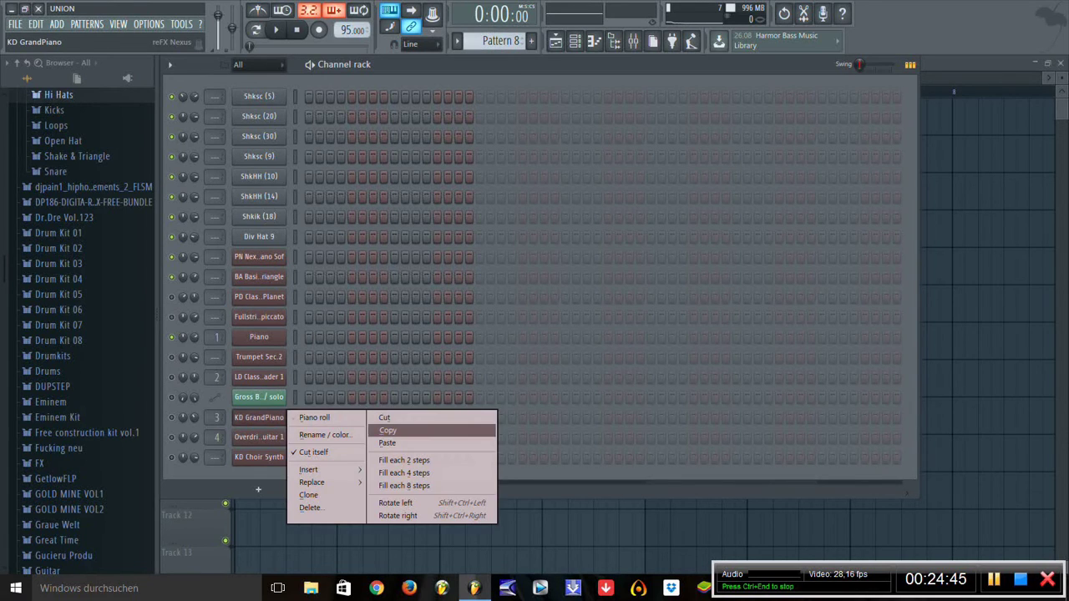
pyautogui.click(390, 432)
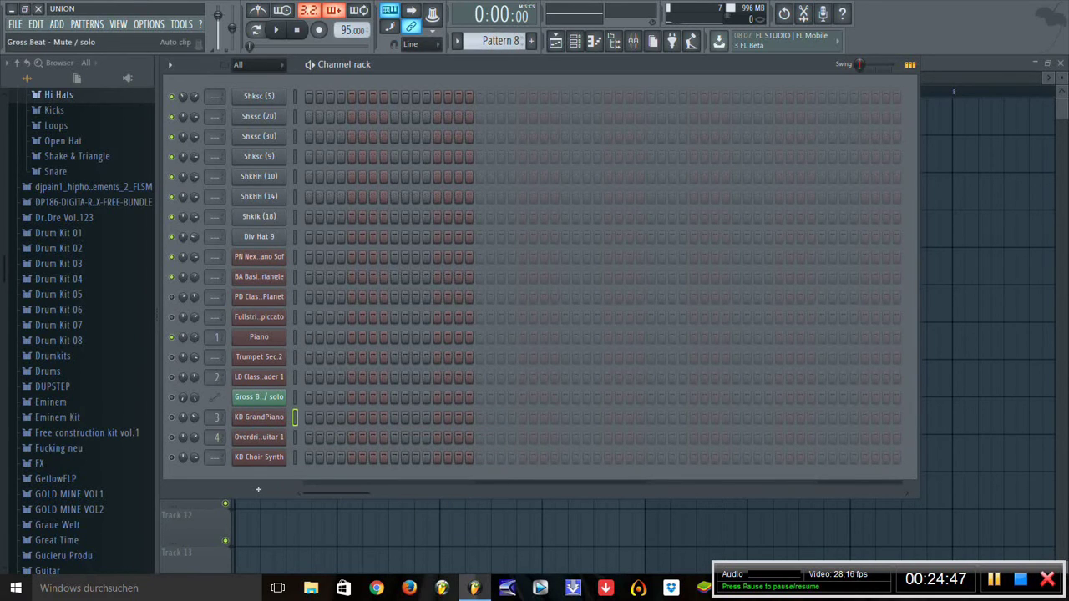
pyautogui.rightClick(235, 410)
pyautogui.click(390, 443)
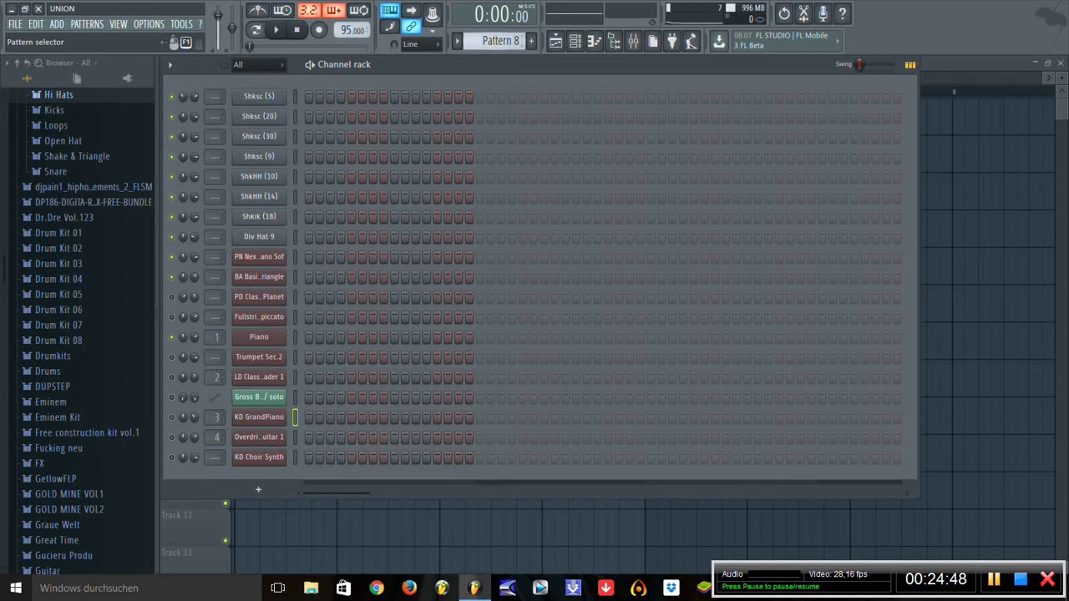
# Step: Copy the KD GrandPiano notes from Pattern 1 again and paste them into the KD GrandPiano channel of Pattern 8
pyautogui.scroll(7, 500, 40)
pyautogui.rightClick(235, 415)
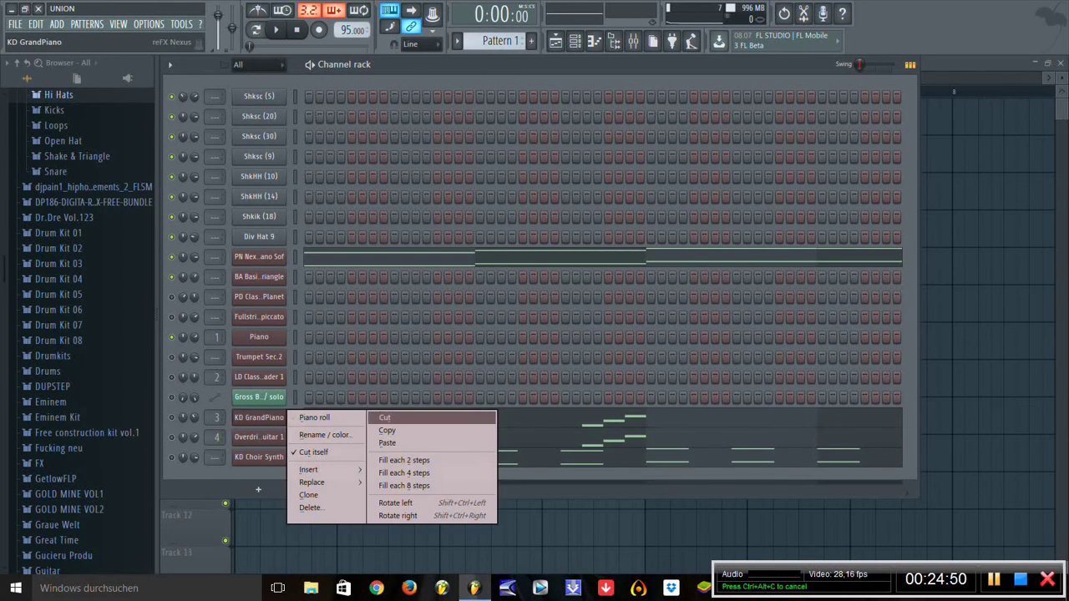
pyautogui.click(390, 431)
pyautogui.scroll(-3, 499, 40)
pyautogui.scroll(-4, 499, 40)
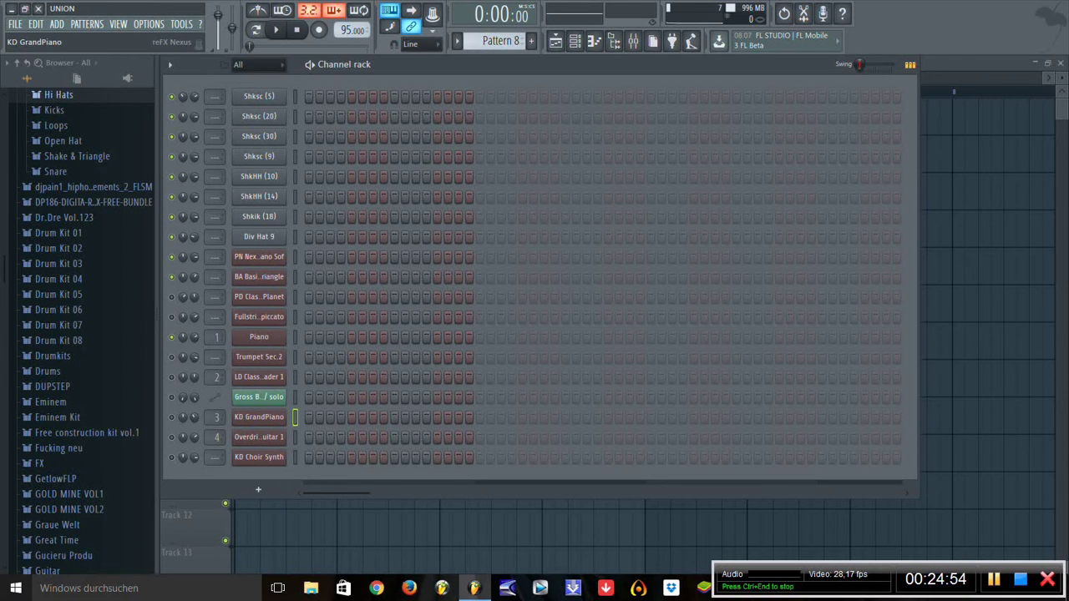
pyautogui.rightClick(235, 415)
pyautogui.click(390, 444)
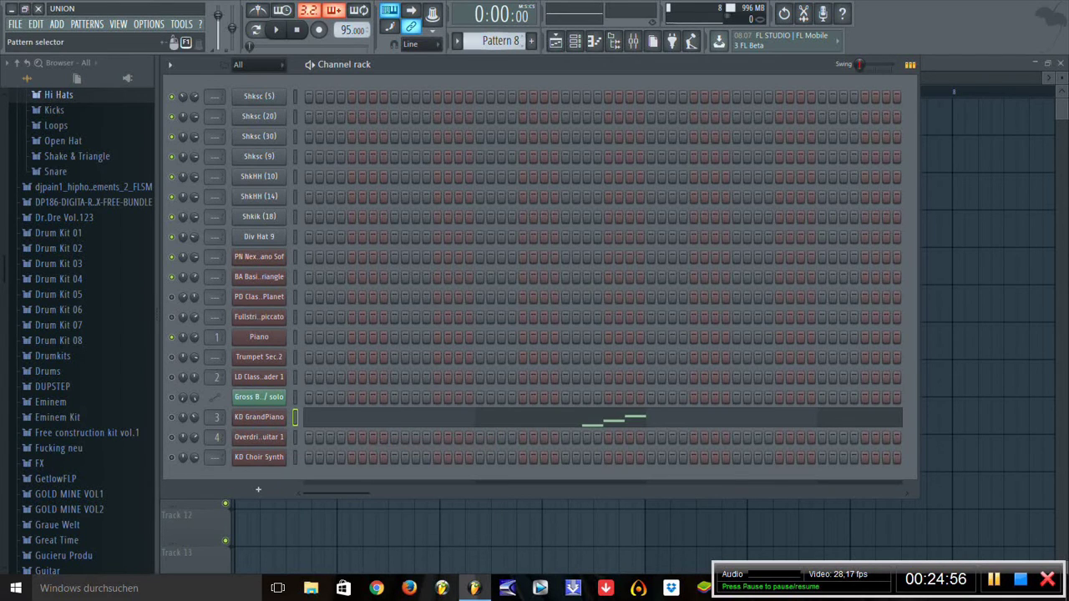
# Step: Paste the copied KD GrandPiano notes onto the Overdrive Guitar 1 channel in Pattern 9
pyautogui.scroll(-1, 499, 40)
pyautogui.rightClick(259, 437)
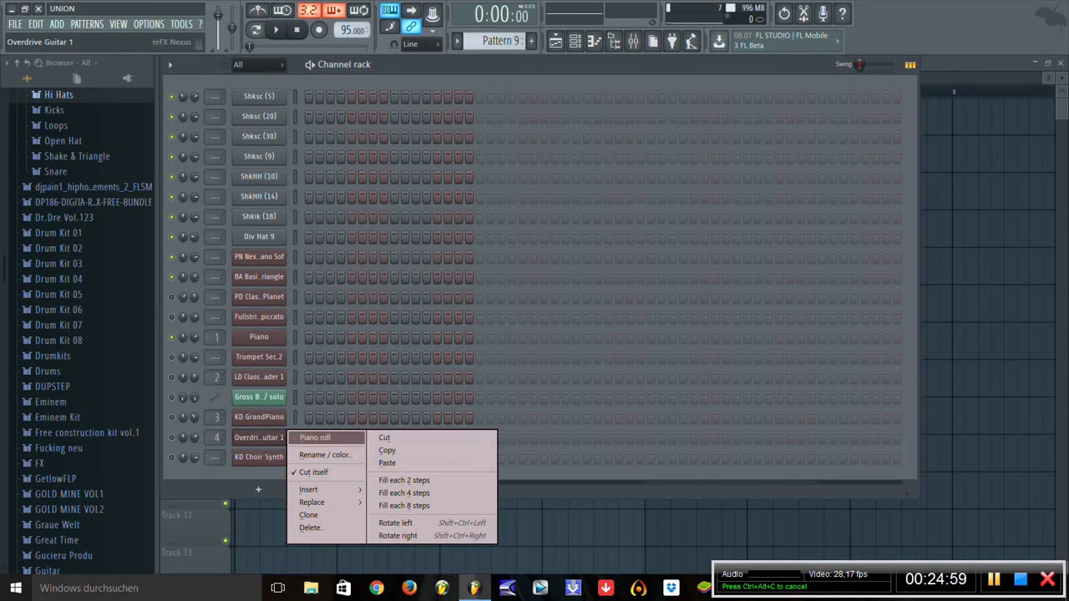
pyautogui.click(390, 464)
# Step: Delete all KD GrandPiano notes from Pattern 1, keeping the copy in Pattern 8
pyautogui.scroll(8, 500, 40)
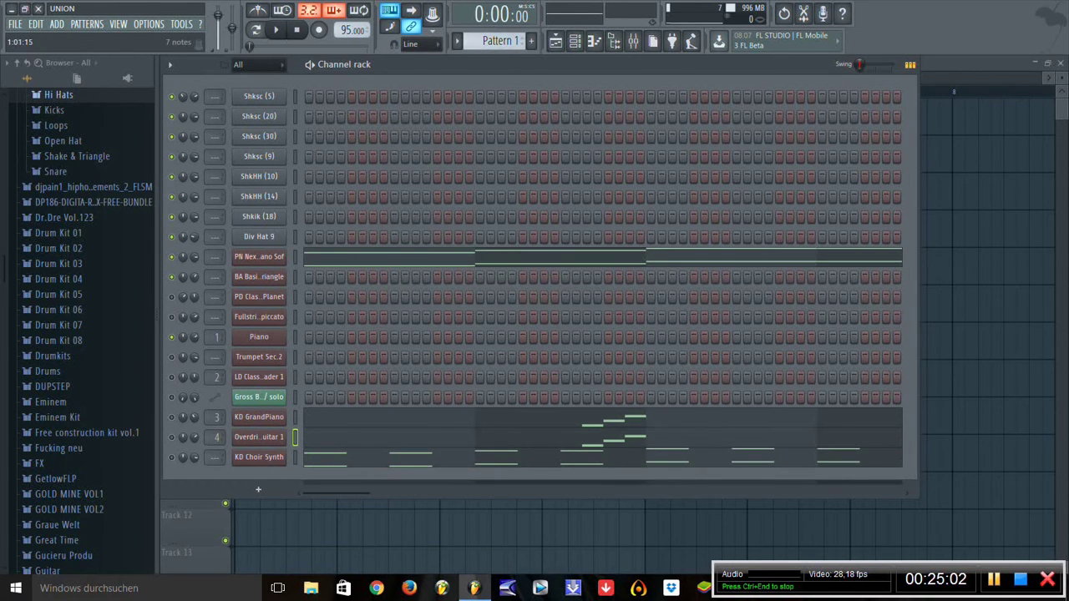
pyautogui.press('F7')
pyautogui.press('F6')
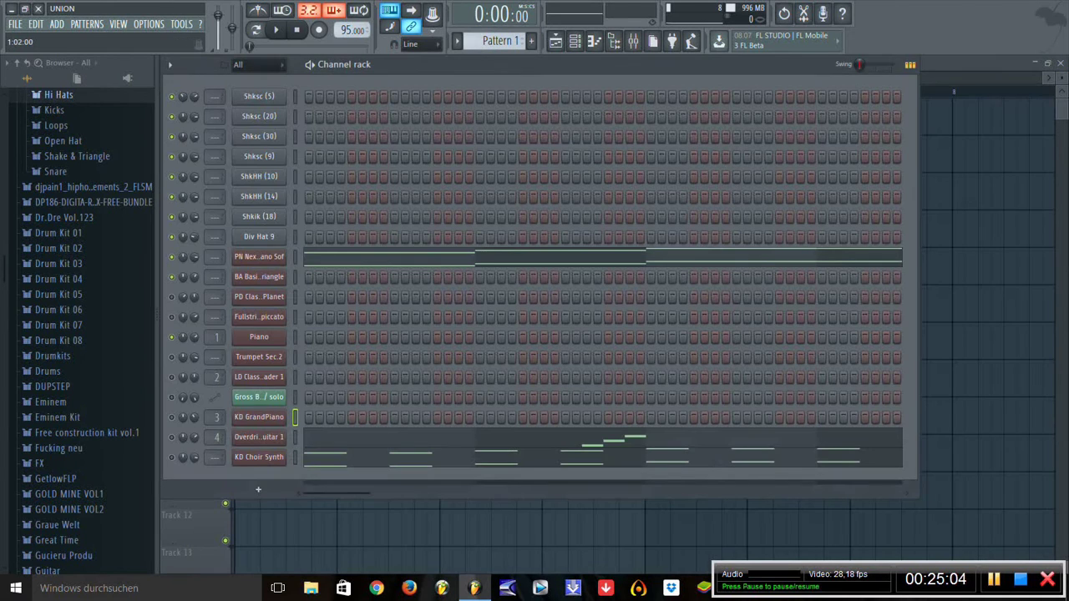
# Step: Copy the Overdrive Guitar 1 notes from Pattern 1 into the same channel of Pattern 9
pyautogui.rightClick(282, 435)
pyautogui.click(401, 451)
pyautogui.scroll(-3, 499, 40)
pyautogui.scroll(-6, 499, 40)
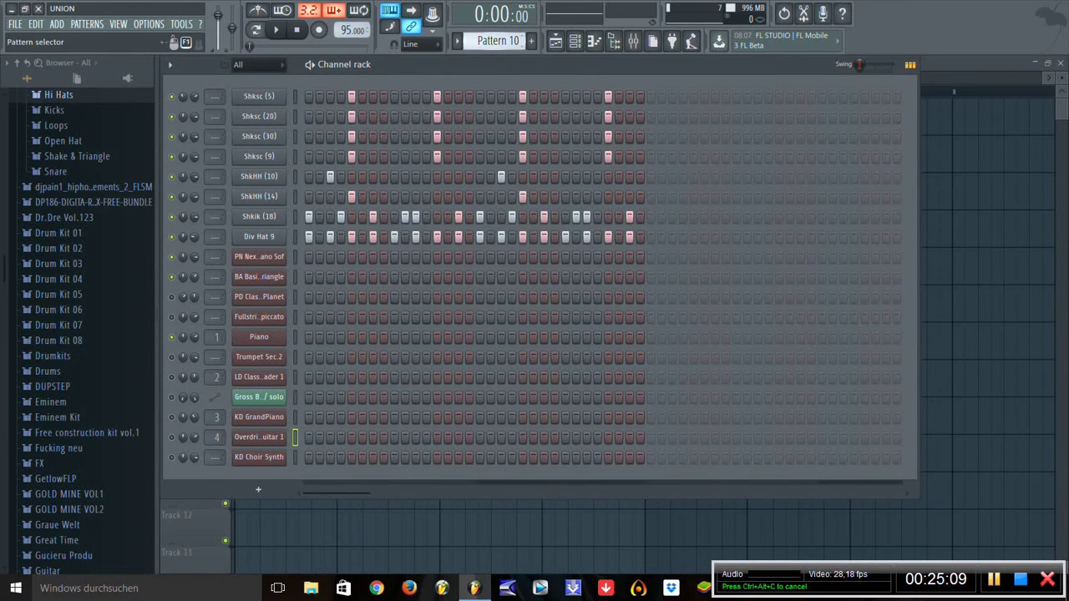
pyautogui.scroll(1, 500, 40)
pyautogui.rightClick(284, 436)
pyautogui.click(393, 463)
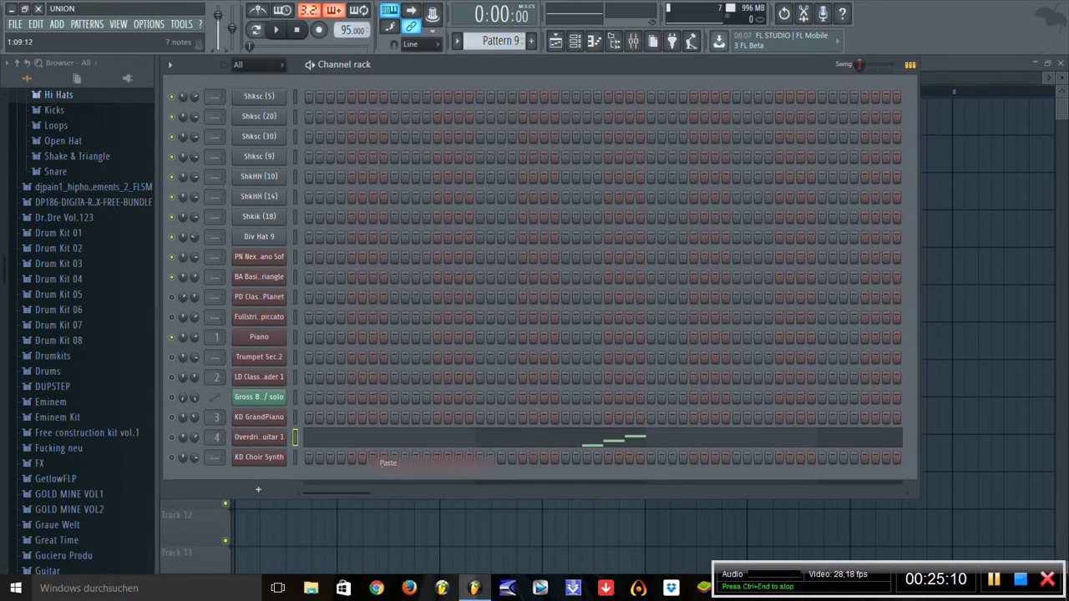
# Step: Delete all Overdrive Guitar 1 notes from Pattern 1, keeping the copy in Pattern 9
pyautogui.scroll(-2, 499, 40)
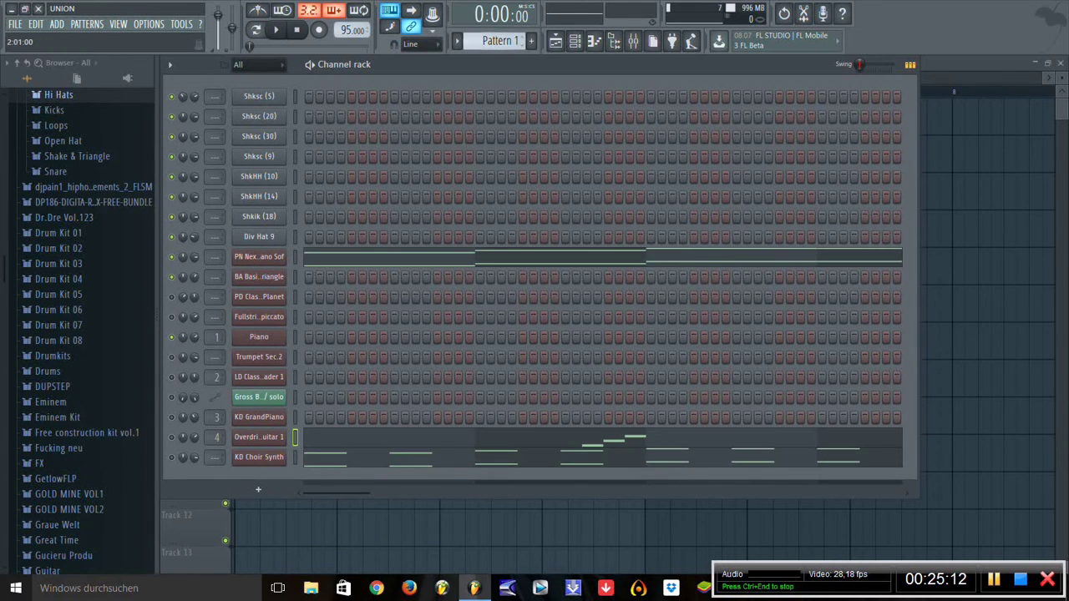
pyautogui.press('F7')
pyautogui.hotkey('ctrl', 'a')
pyautogui.press('Delete')
pyautogui.press('F7')
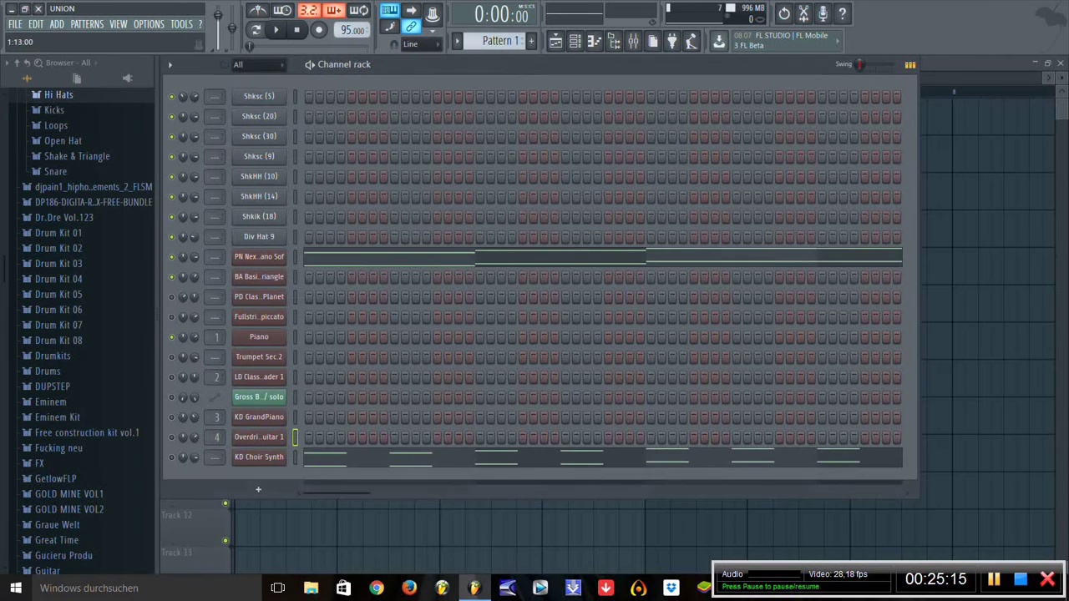
# Step: Copy the KD Choir Synth notes from Pattern 1 into the empty Pattern 11, skipping the Pattern 10 drums
pyautogui.rightClick(284, 455)
pyautogui.click(389, 469)
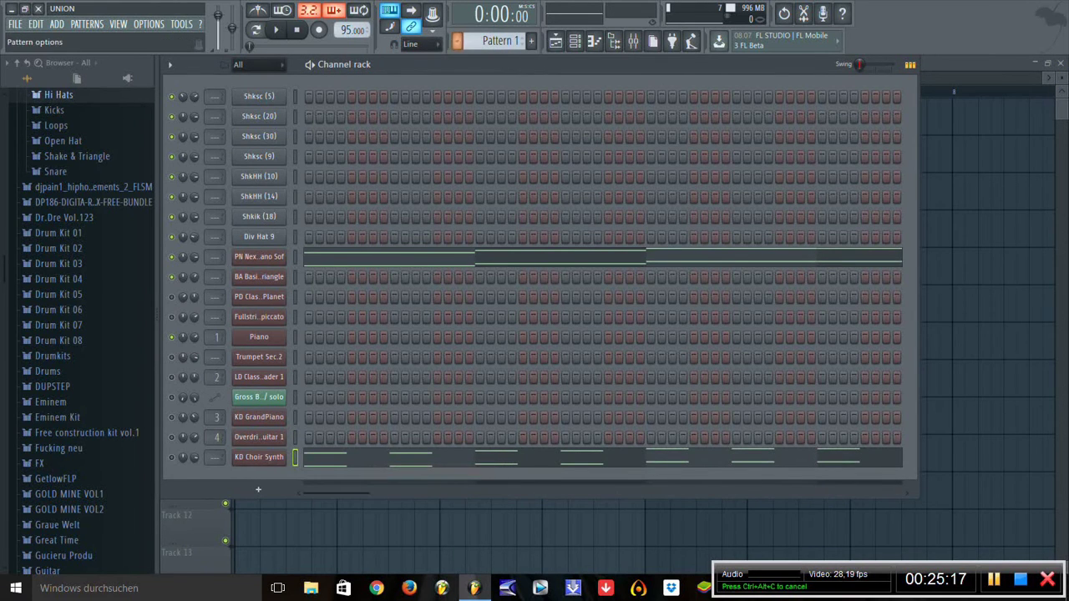
pyautogui.scroll(-9, 499, 40)
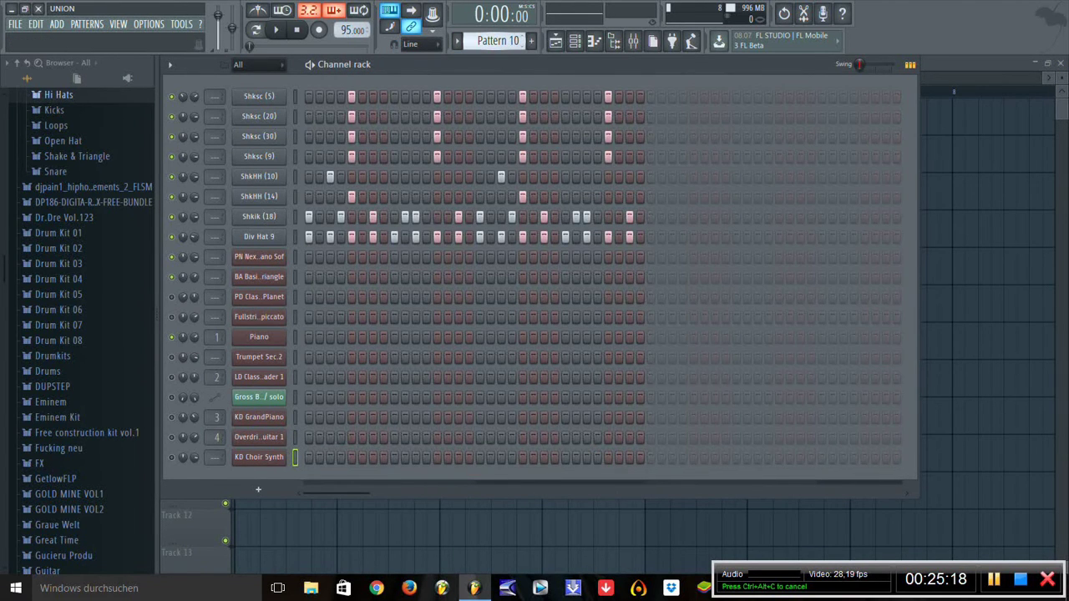
pyautogui.scroll(-1, 500, 40)
pyautogui.rightClick(284, 457)
pyautogui.moveTo(322, 482)
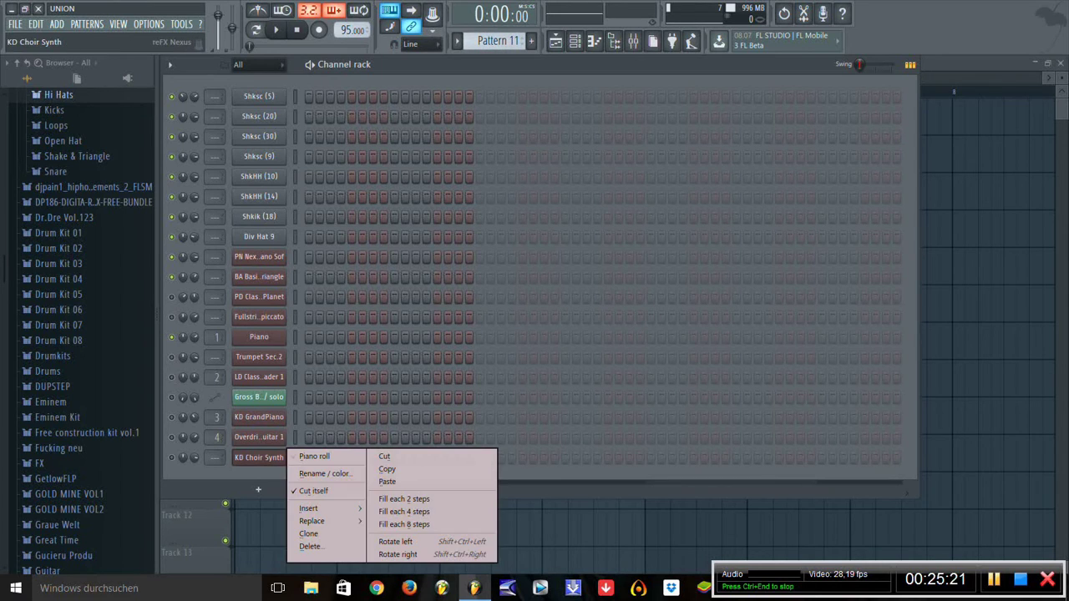
pyautogui.click(393, 482)
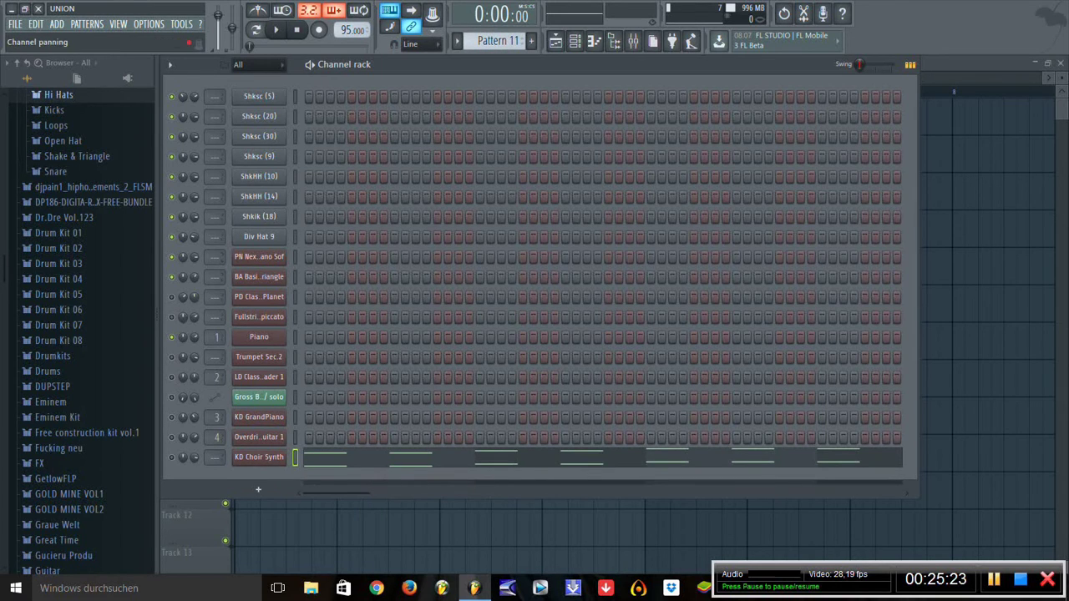
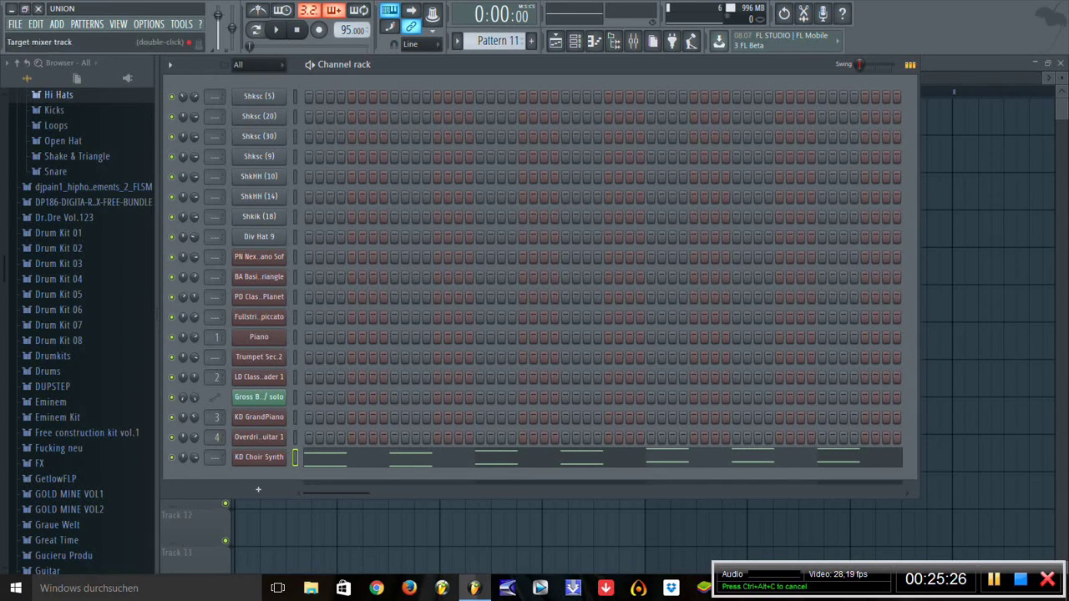
# Step: Delete all KD Choir Synth notes from Pattern 1, keeping the copy in Pattern 11
pyautogui.scroll(10, 500, 40)
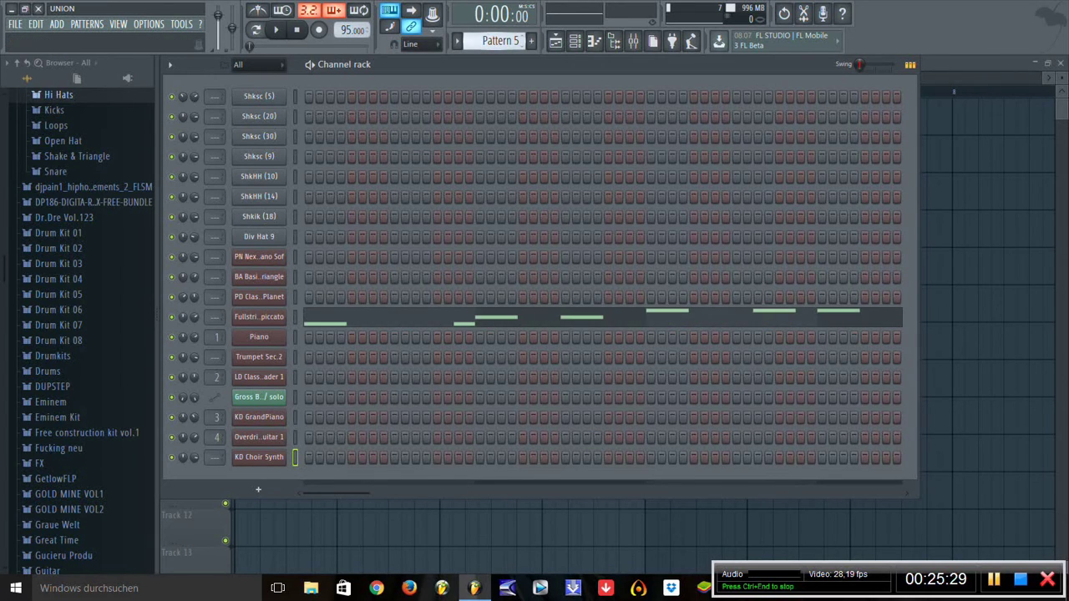
pyautogui.scroll(-1, 500, 40)
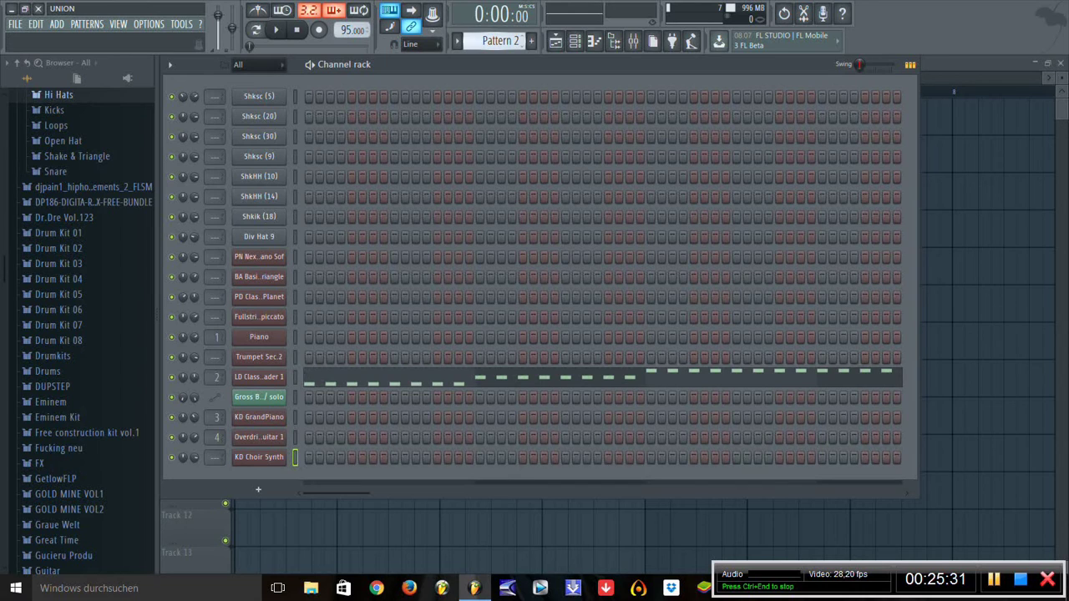
pyautogui.scroll(1, 500, 40)
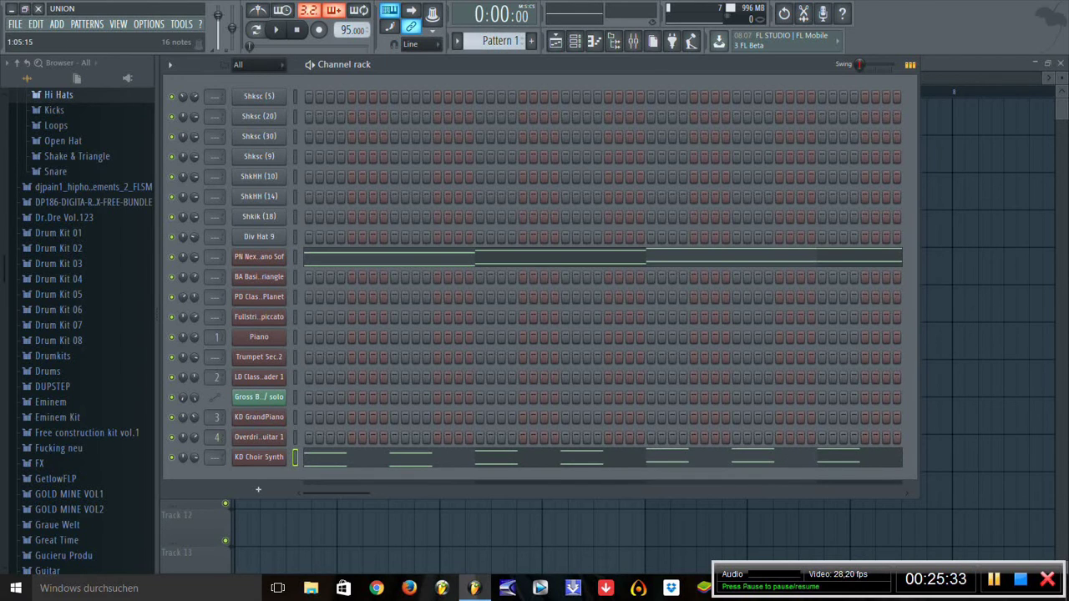
pyautogui.press('F7')
pyautogui.hotkey('ctrl', 'a')
pyautogui.press('Delete')
pyautogui.press('F7')
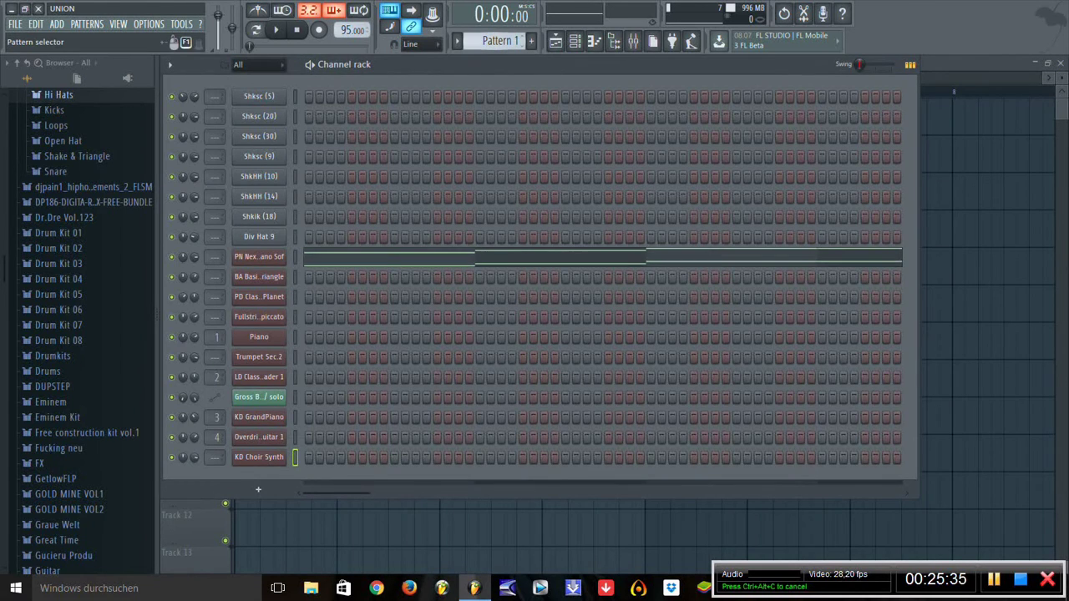
# Step: Look through Patterns 1 to 5 to check which instrument's notes each one holds
pyautogui.scroll(-1, 499, 40)
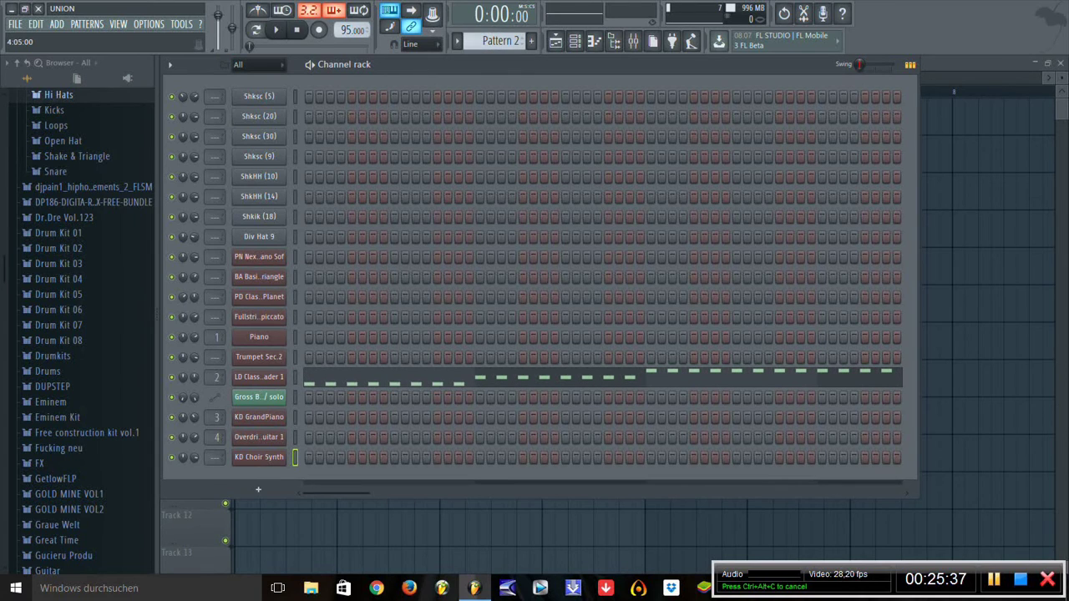
pyautogui.scroll(-2, 499, 40)
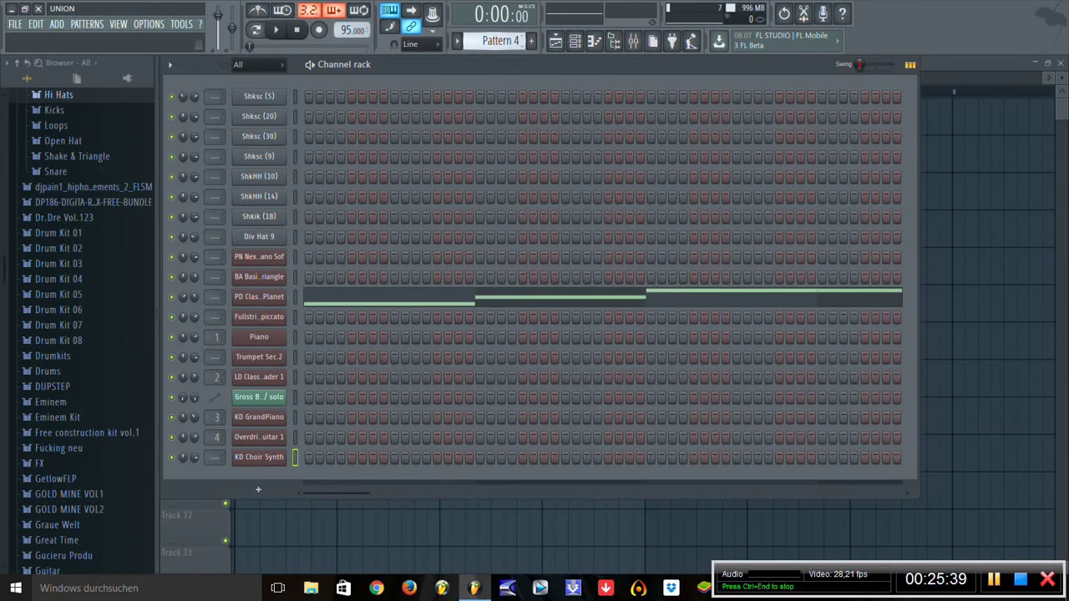
pyautogui.scroll(3, 500, 40)
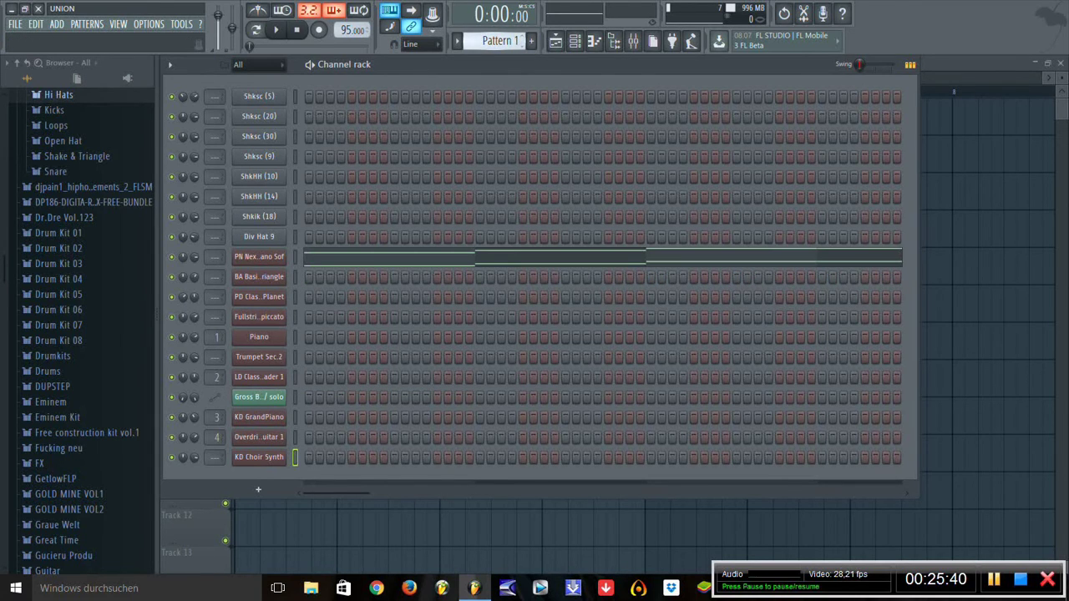
pyautogui.scroll(-4, 499, 40)
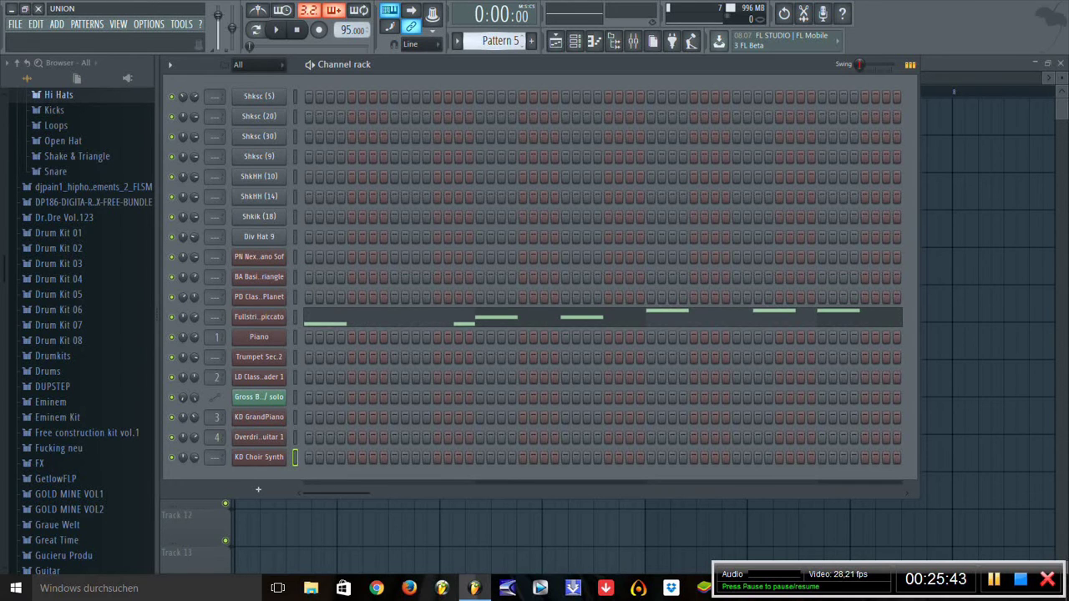
# Step: Place a Pattern 6 clip on Track 5 at bar 1 of the playlist
pyautogui.scroll(-1, 499, 41)
pyautogui.press('F6')
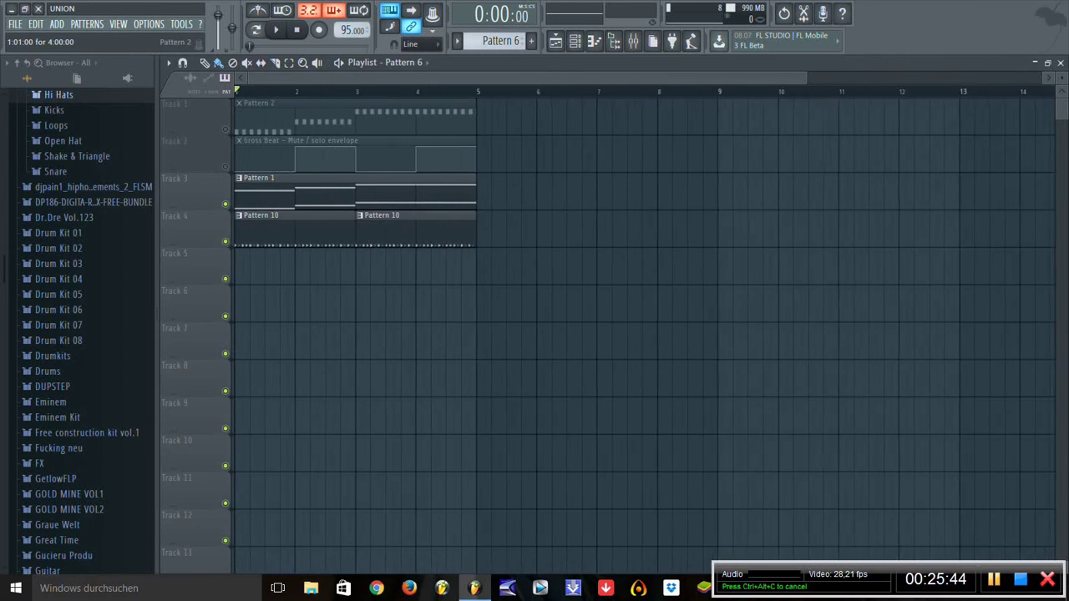
pyautogui.click(301, 140)
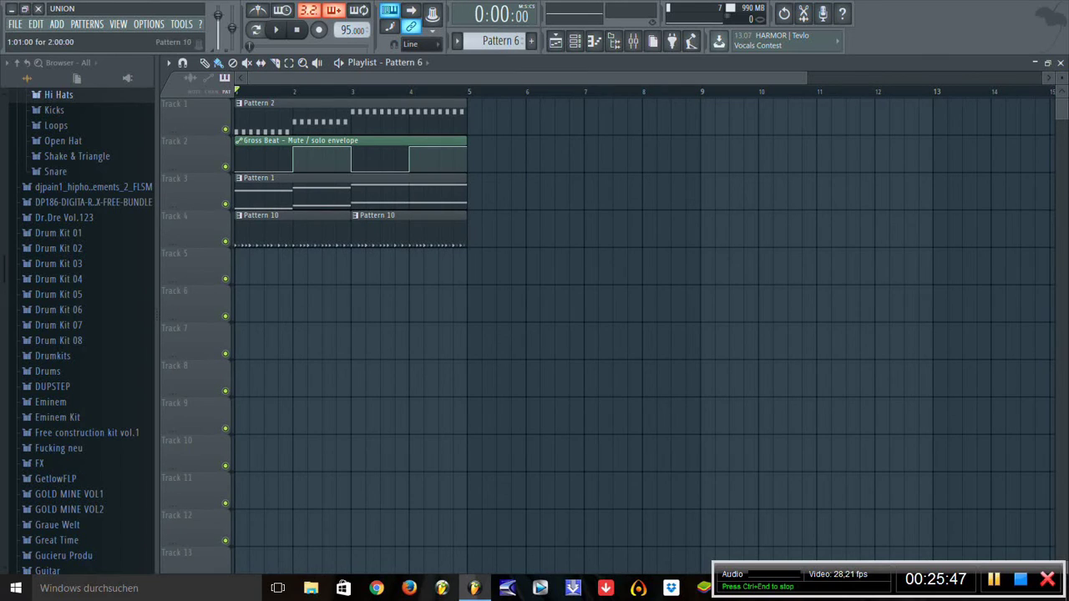
pyautogui.click(237, 266)
# Step: Move both Pattern 10 drum clips to Track 12 so that they start at bar 9
pyautogui.moveTo(296, 240); pyautogui.dragTo(297, 543)
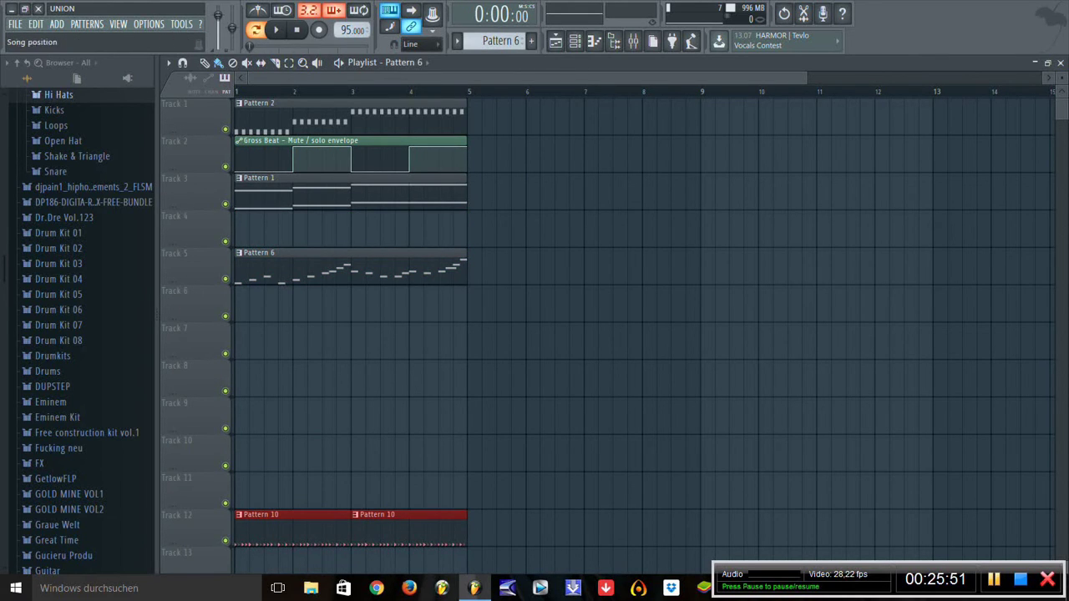
pyautogui.press('space')
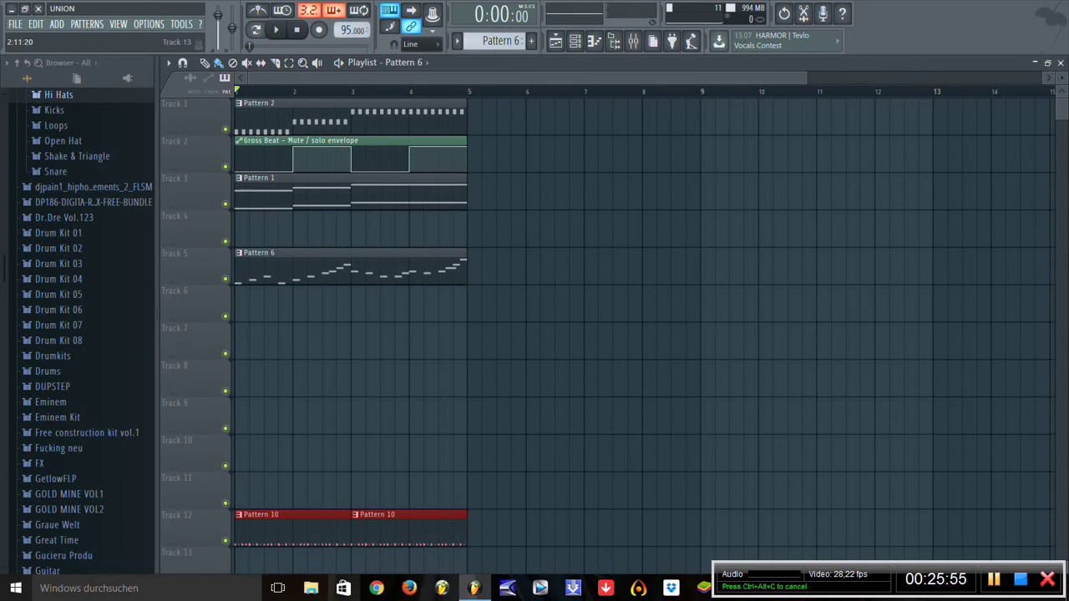
pyautogui.moveTo(293, 528); pyautogui.dragTo(498, 528)
# Step: Duplicate the Pattern 6 clip along Track 5 so that six back-to-back clips run up to bar 25
pyautogui.scroll(-2, 808, 528)
pyautogui.click(293, 253)
pyautogui.hotkey('ctrl', 'b')
pyautogui.hotkey('ctrl', 'b')
pyautogui.hotkey('ctrl', 'b')
pyautogui.hotkey('ctrl', 'b')
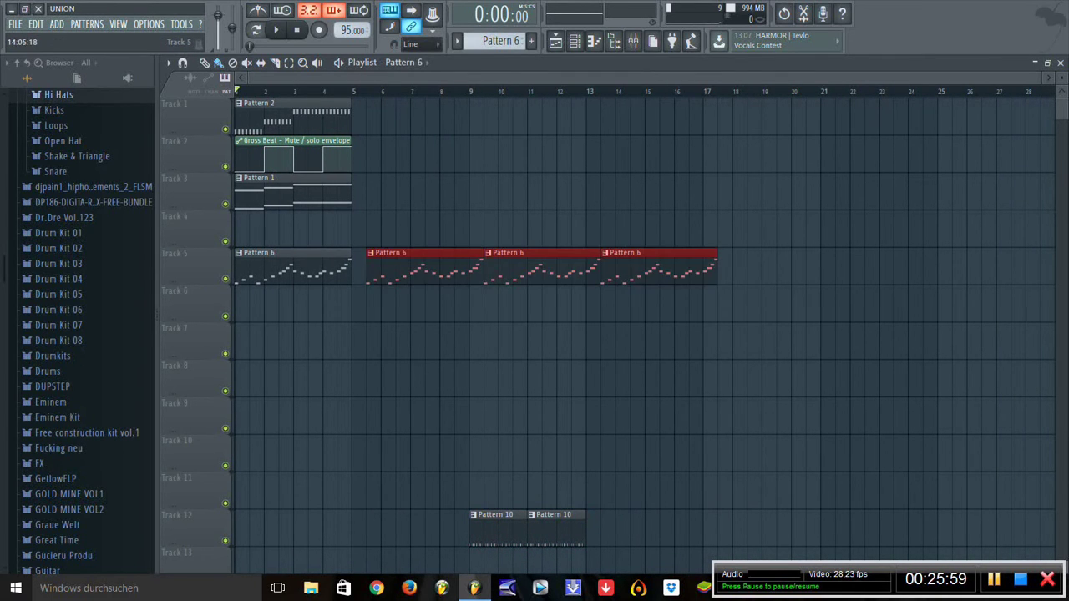
pyautogui.hotkey('ctrl', 'b')
pyautogui.scroll(-3, 644, 326)
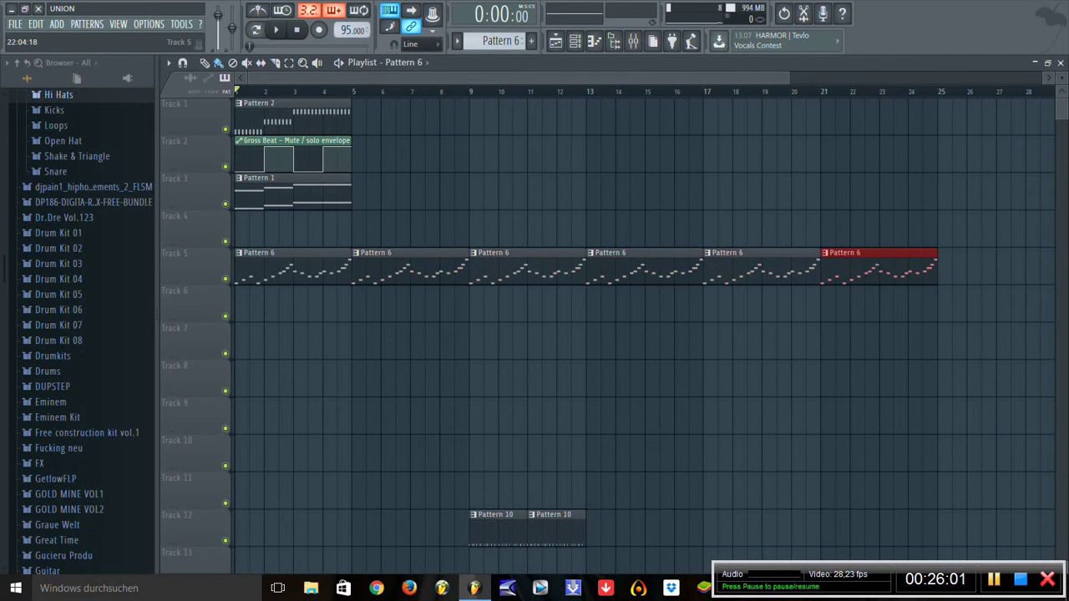
# Step: Duplicate the Pattern 1 clip along Track 3 until its copies reach bar 25
pyautogui.click(276, 192)
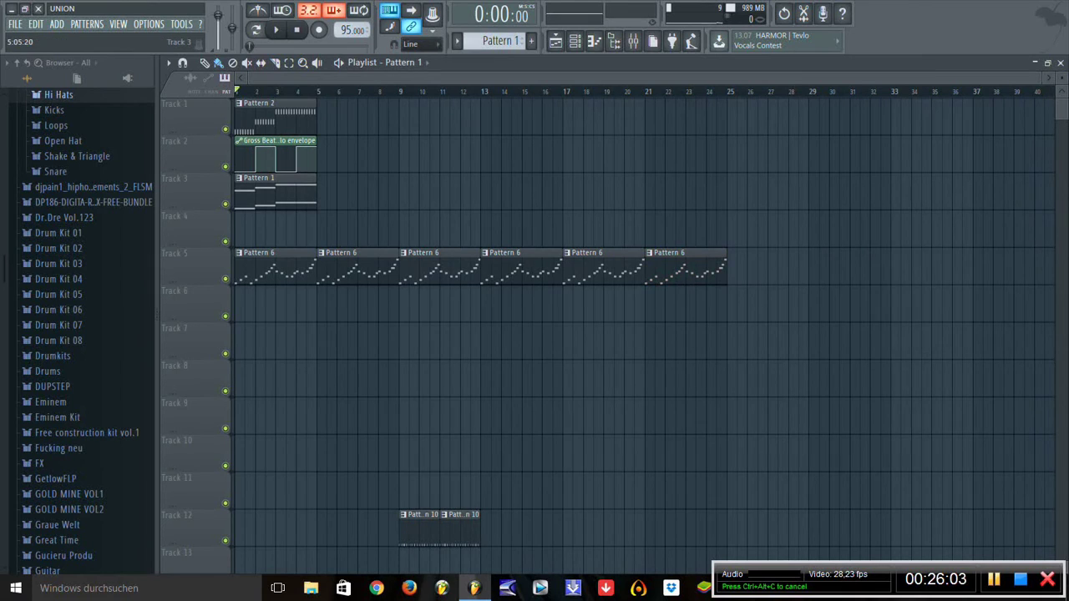
pyautogui.hotkey('ctrl', 'b')
pyautogui.hotkey('ctrl', 'b')
pyautogui.hotkey('ctrl', 'b')
pyautogui.hotkey('ctrl', 'b')
pyautogui.hotkey('ctrl', 'b')
# Step: Move the Pattern 2 clip and its Gross Beat envelope together to bar 21 and start playback
pyautogui.moveTo(237, 99); pyautogui.dragTo(313, 169)
pyautogui.moveTo(276, 117); pyautogui.dragTo(675, 116)
pyautogui.press('space')
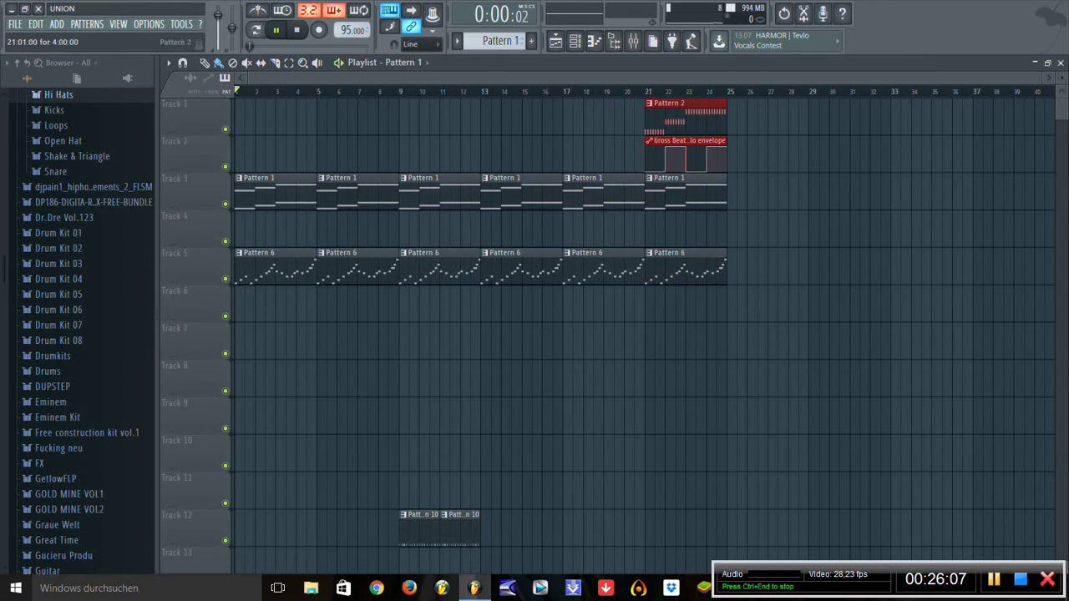
# Step: Place a Pattern 3 clip on Track 4, aligned to bar 1
pyautogui.press('F6')
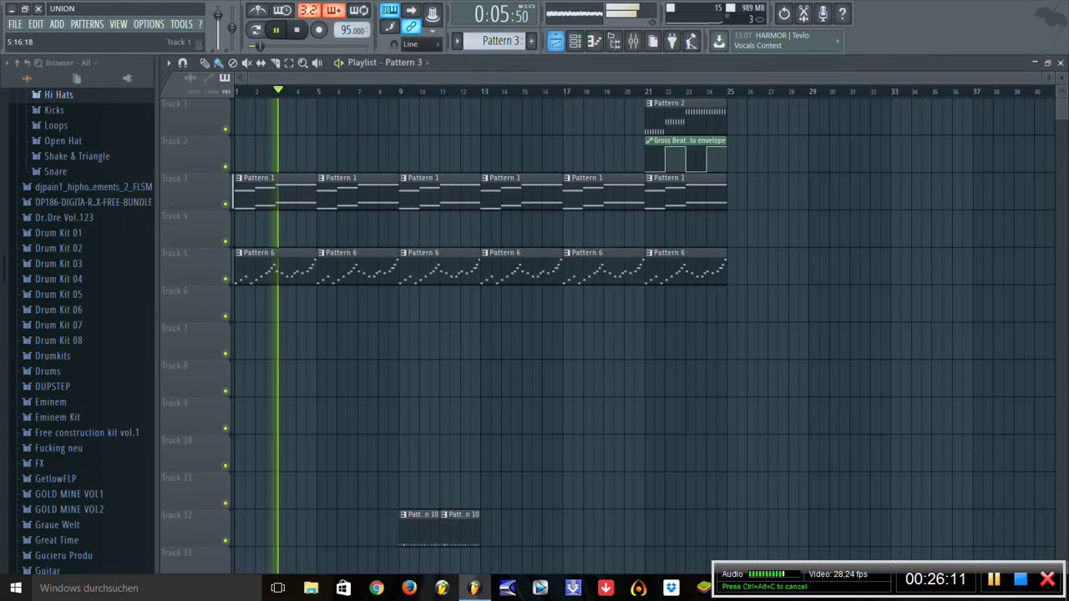
pyautogui.click(556, 40)
pyautogui.click(250, 117)
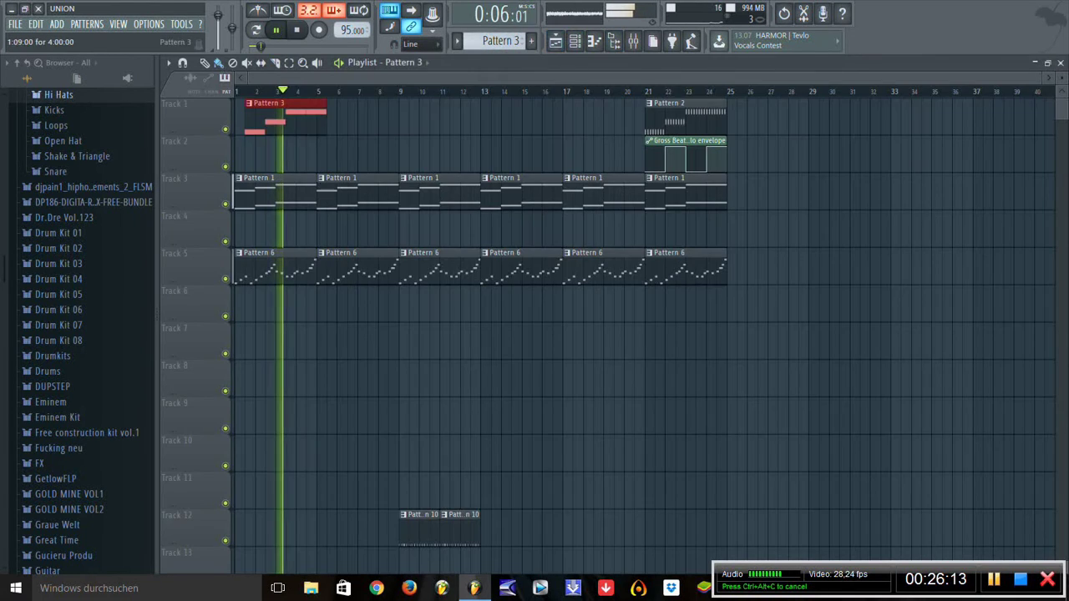
pyautogui.moveTo(251, 117); pyautogui.dragTo(239, 229)
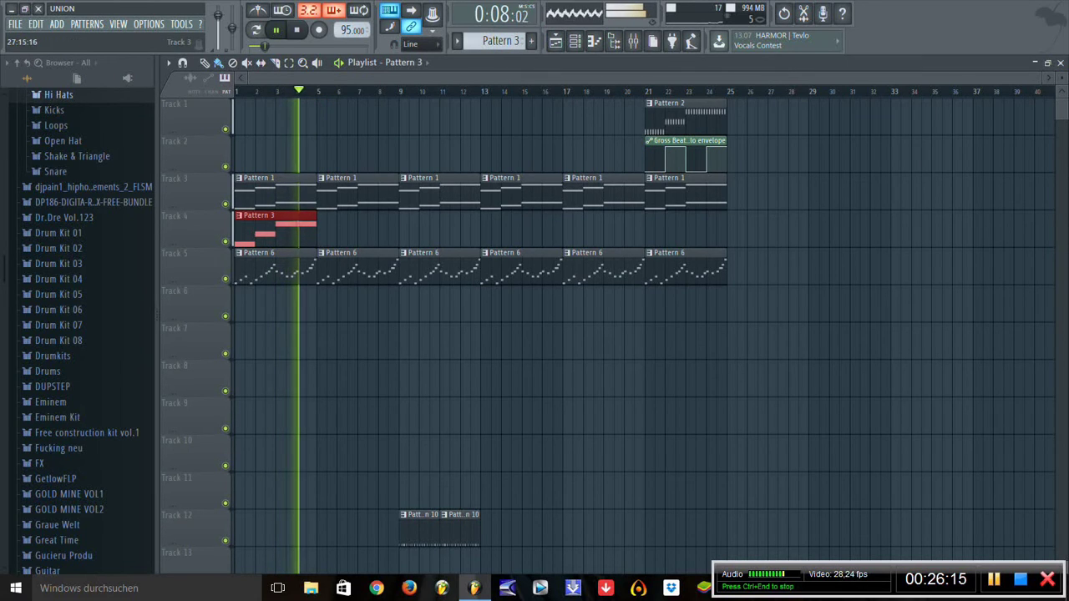
# Step: Rearrange the clips: Pattern 1 on Track 1, Pattern 2 with the Gross Beat envelope on Track 2, Pattern 3 on Track 3, Pattern 6 on Track 6
pyautogui.moveTo(780, 208); pyautogui.dragTo(315, 174)
pyautogui.hotkey('ctrl', 'a')
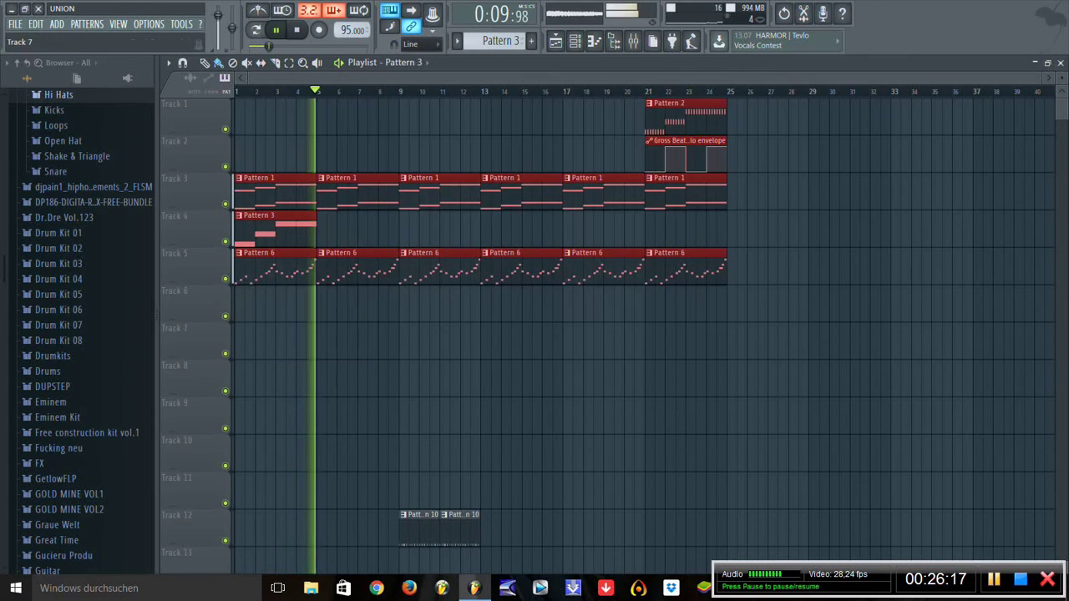
pyautogui.moveTo(697, 158)
pyautogui.mouseDown()
pyautogui.moveTo(697, 197)
pyautogui.moveTo(697, 159)
pyautogui.mouseUp()
pyautogui.click(697, 197)
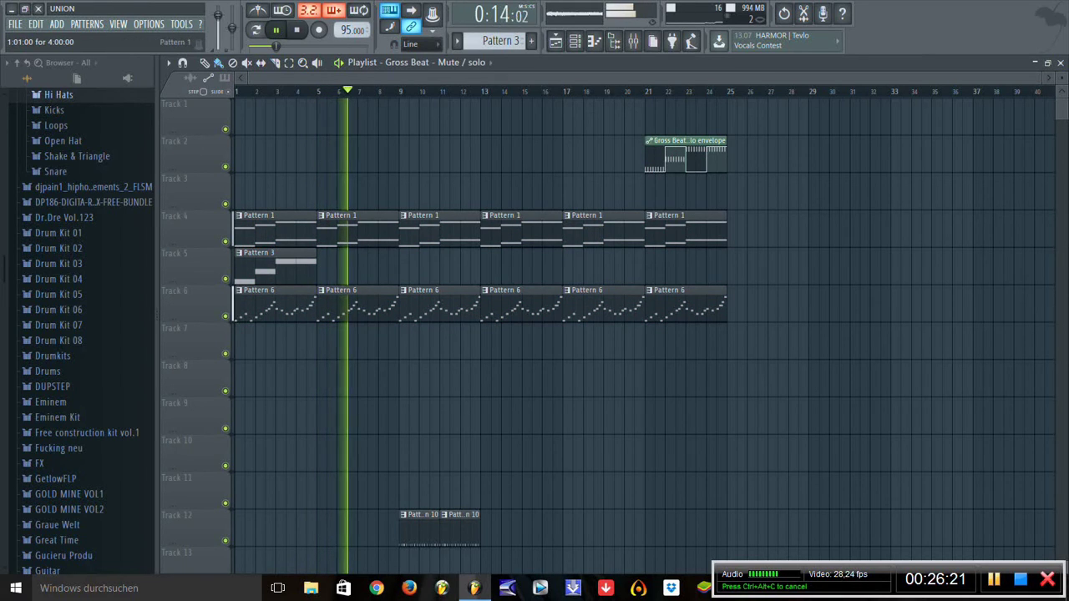
pyautogui.moveTo(275, 267); pyautogui.dragTo(276, 192)
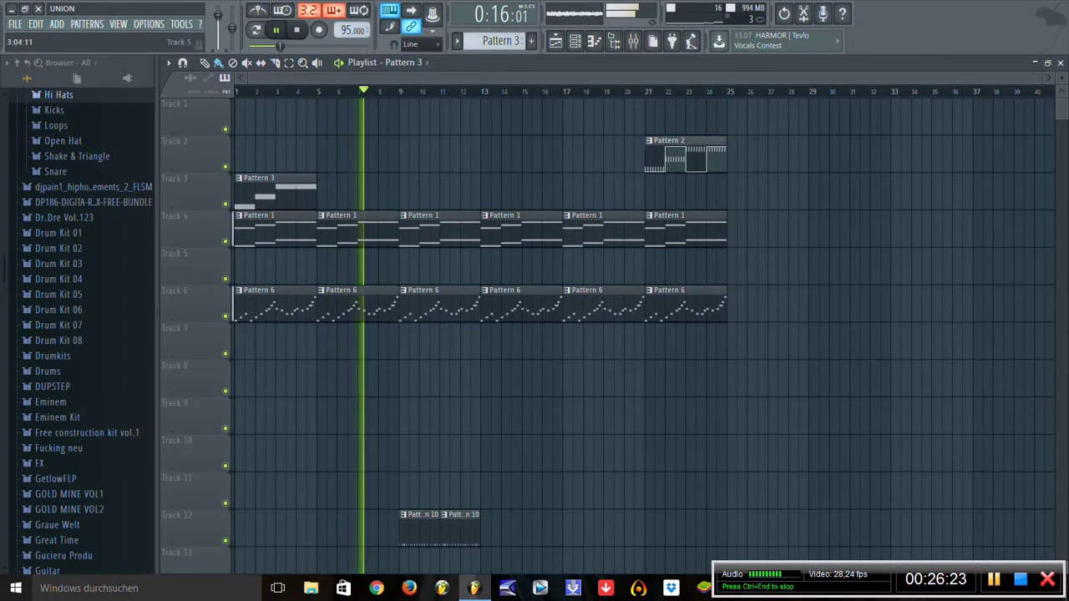
pyautogui.moveTo(275, 230); pyautogui.dragTo(276, 117)
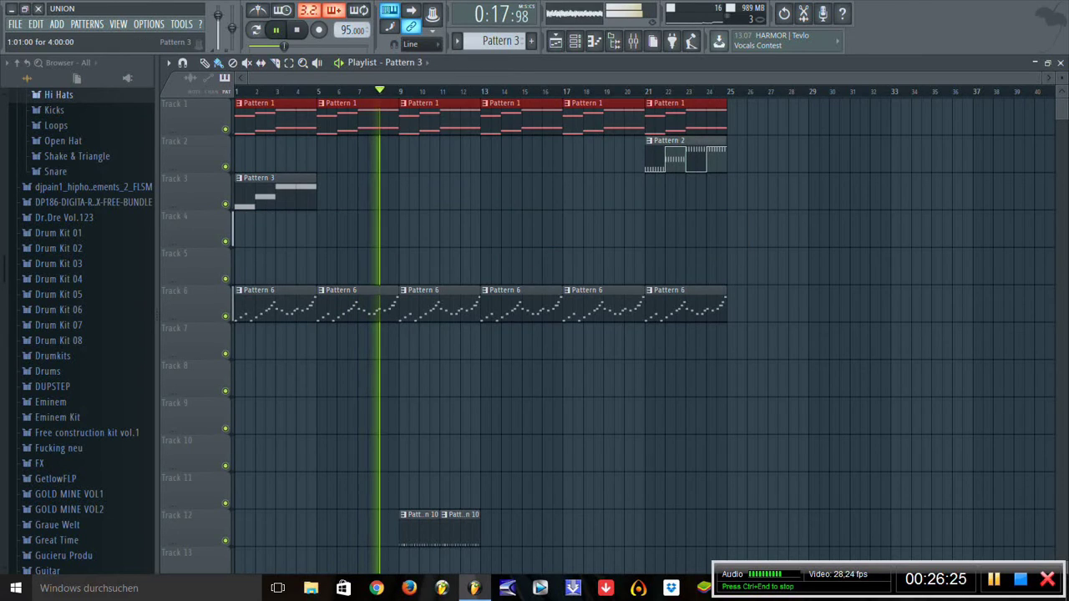
# Step: Duplicate the Pattern 3 clip along Track 3 until its copies reach bar 25
pyautogui.click(275, 117)
pyautogui.hotkey('ctrl', 'b')
pyautogui.hotkey('ctrl', 'b')
pyautogui.hotkey('ctrl', 'b')
pyautogui.hotkey('ctrl', 'b')
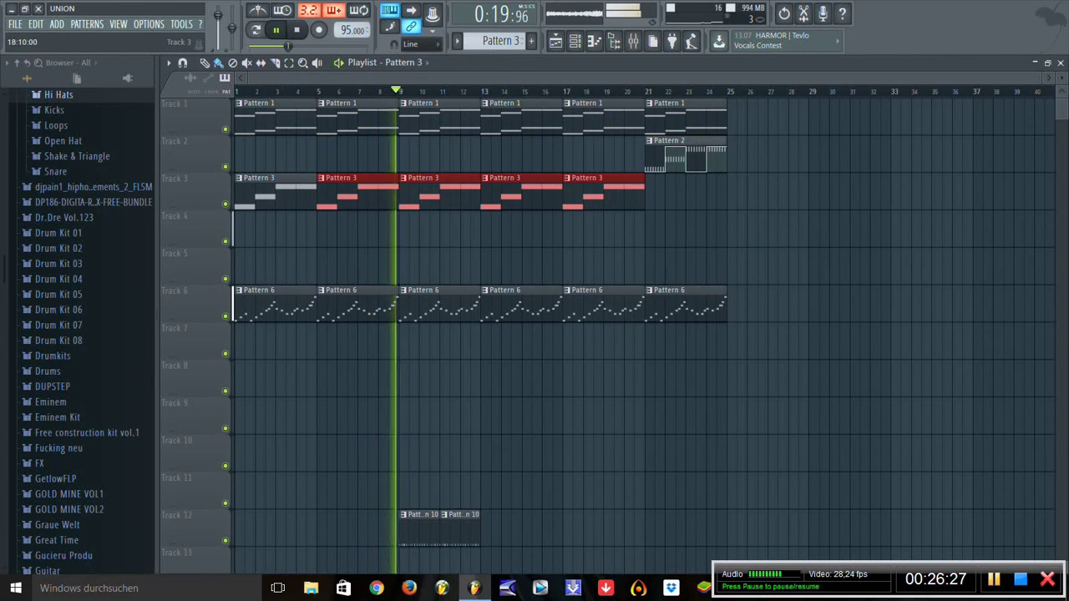
pyautogui.hotkey('ctrl', 'b')
# Step: Duplicate the pair of Pattern 10 drum clips along Track 12 from bar 13 up to bar 25
pyautogui.click(463, 528)
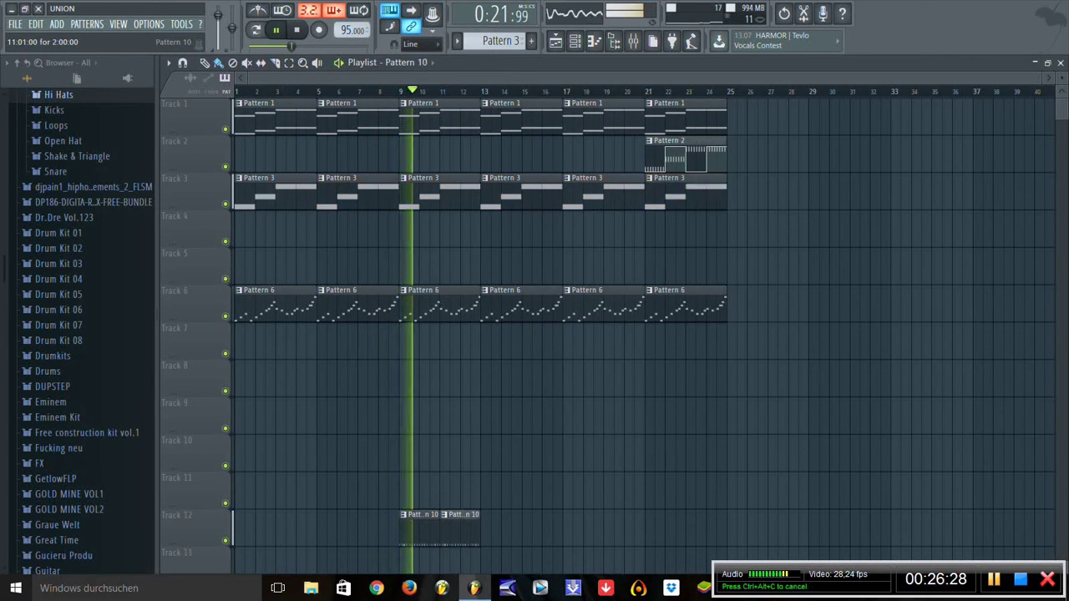
pyautogui.hotkey('ctrl', 'b')
pyautogui.hotkey('ctrl', 'b')
pyautogui.hotkey('ctrl', 'b')
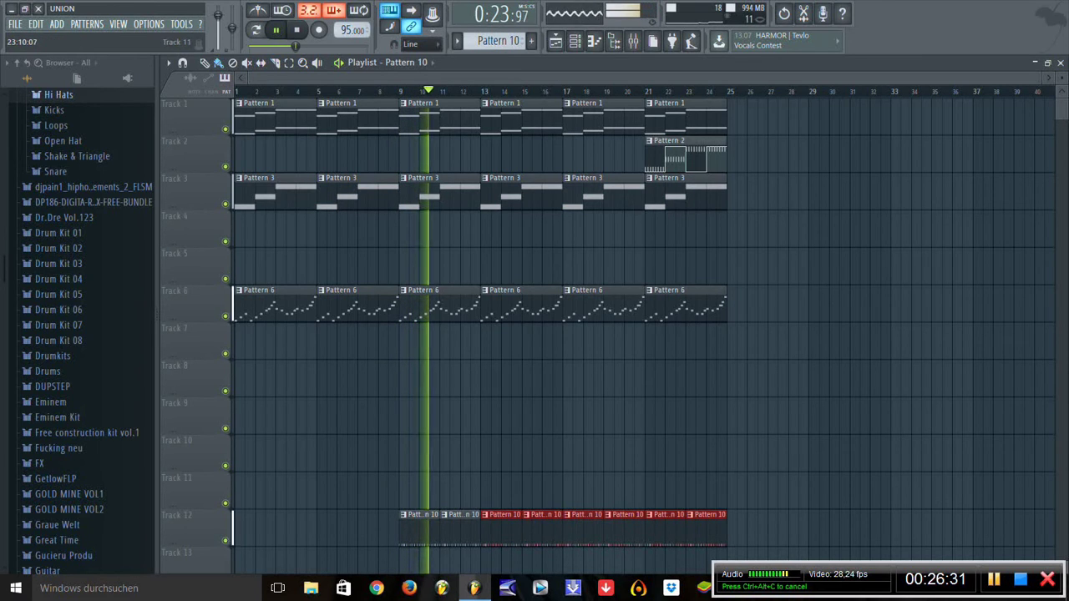
# Step: Select bars 1 to 25 on the playlist timeline as the playback loop
pyautogui.press('F7')
pyautogui.press('F6')
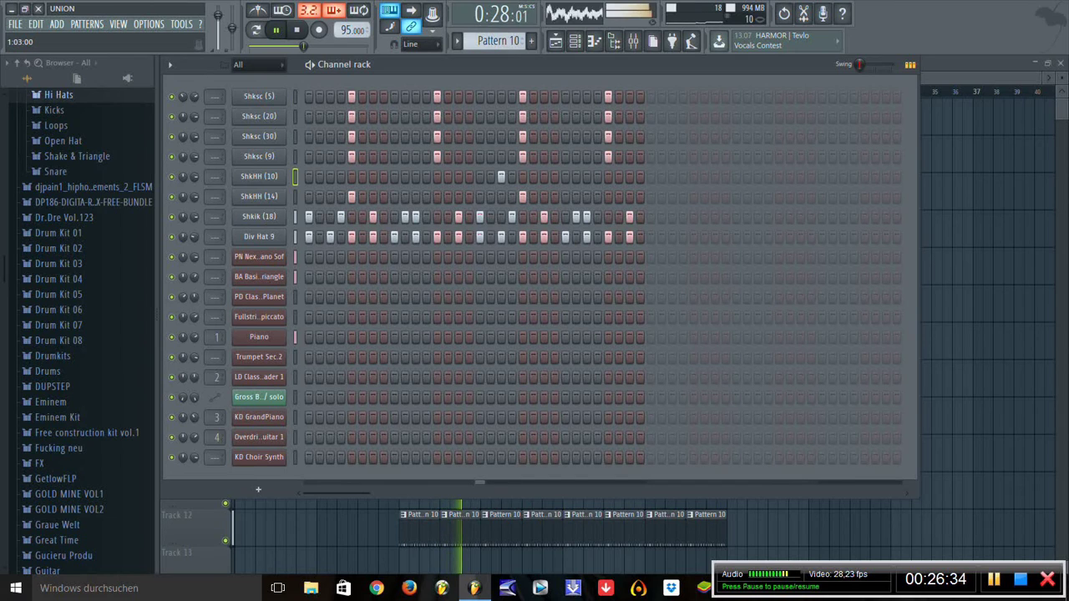
pyautogui.press('F6')
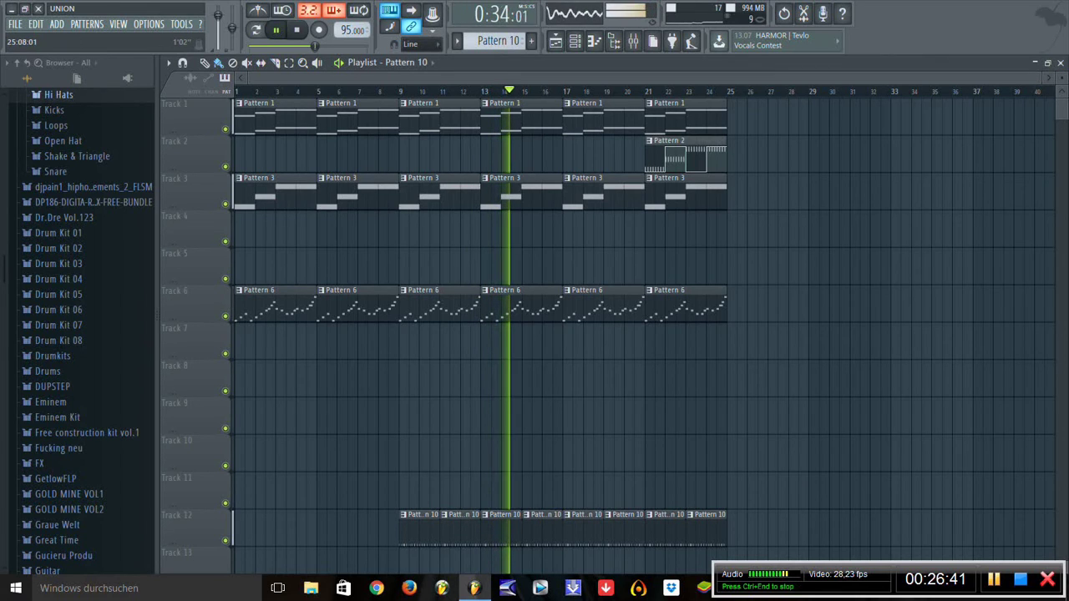
pyautogui.moveTo(359, 90); pyautogui.dragTo(729, 90)
pyautogui.click(297, 266)
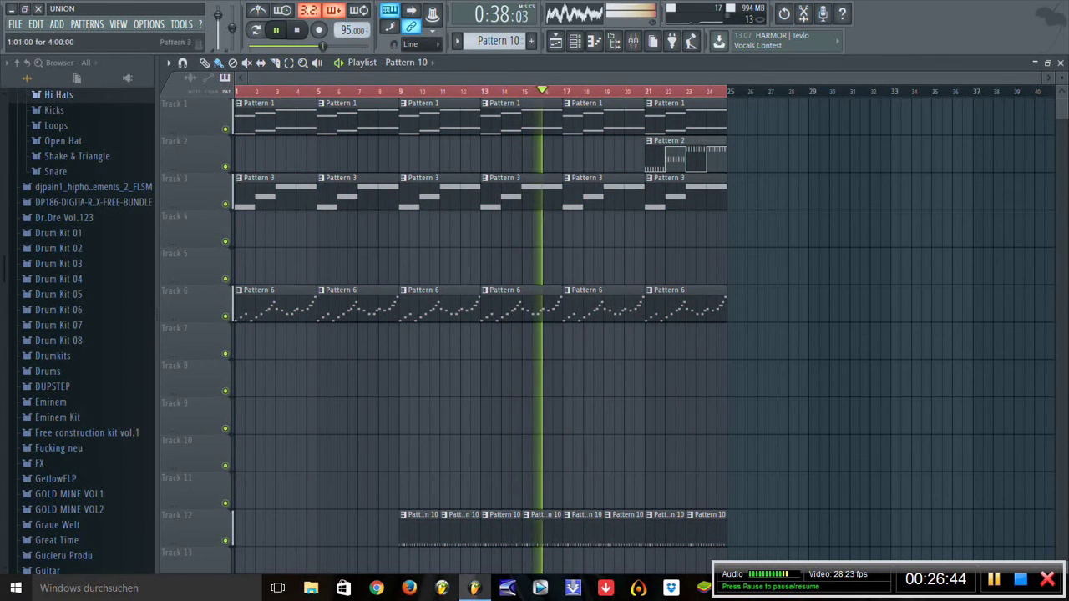
# Step: Look through the lower-numbered patterns in the channel rack to check their instruments and pick Pattern 4
pyautogui.press('F6')
pyautogui.press('KP_Subtract')
pyautogui.press('KP_Subtract')
pyautogui.press('KP_Subtract')
pyautogui.press('KP_Subtract')
pyautogui.press('KP_Subtract')
pyautogui.press('KP_Subtract')
pyautogui.press('KP_Subtract')
pyautogui.press('KP_Subtract')
pyautogui.press('KP_Subtract')
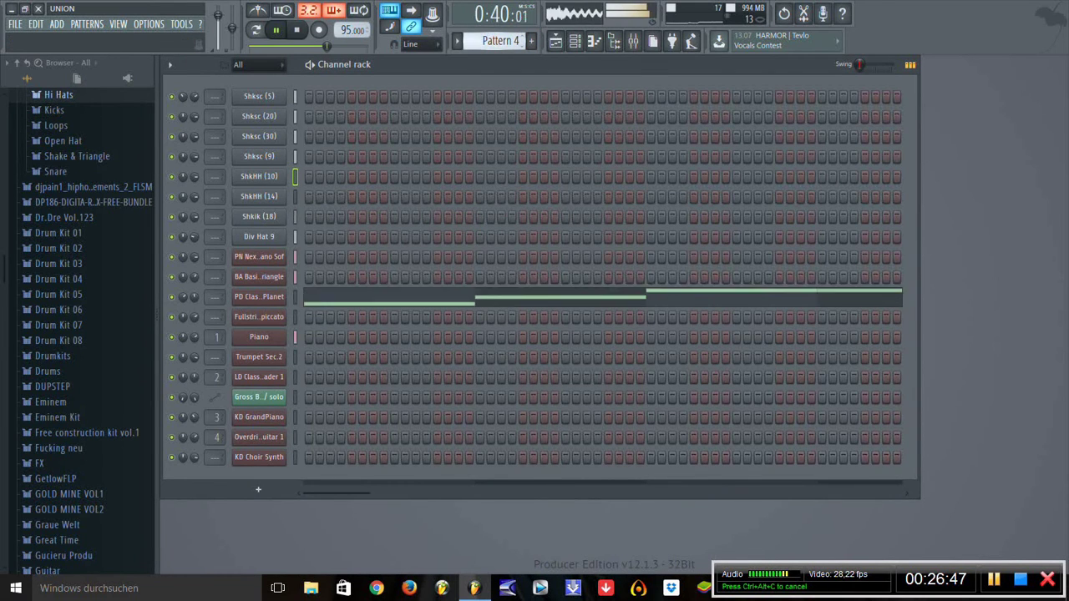
pyautogui.press('KP_Add')
pyautogui.press('KP_Add')
pyautogui.press('KP_Add')
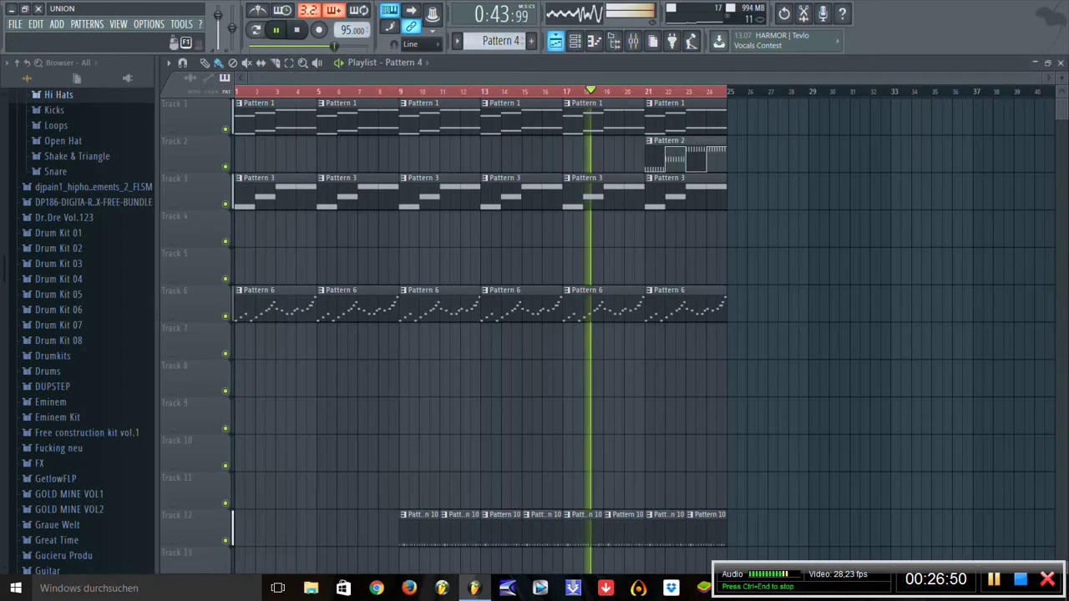
# Step: Place Pattern 4 on Track 4 at bar 1, repeat it up to bar 25, and restart playback
pyautogui.click(555, 41)
pyautogui.click(246, 229)
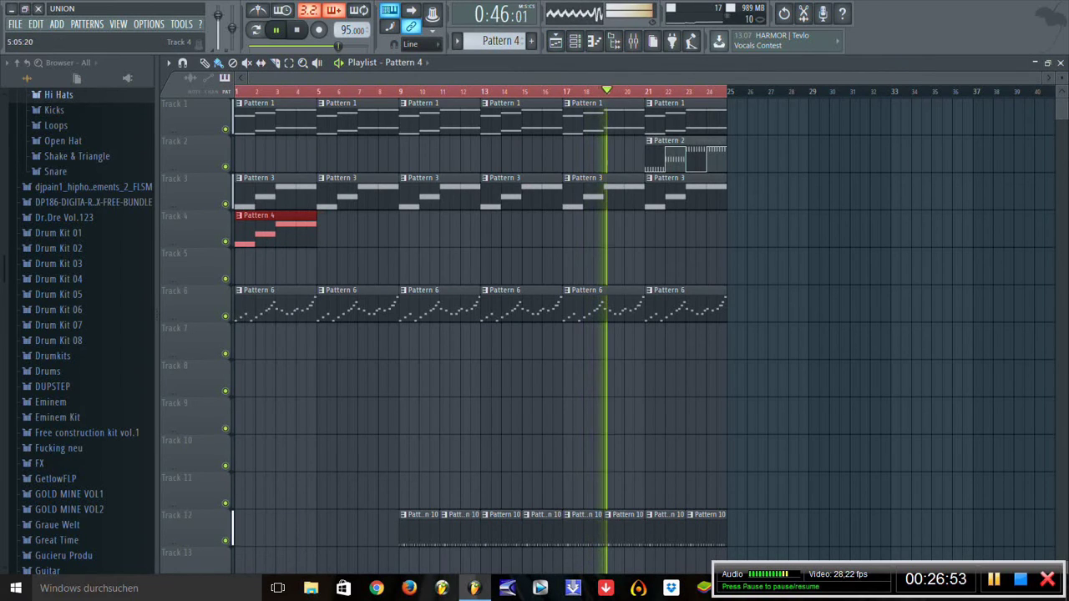
pyautogui.moveTo(342, 225); pyautogui.dragTo(601, 225)
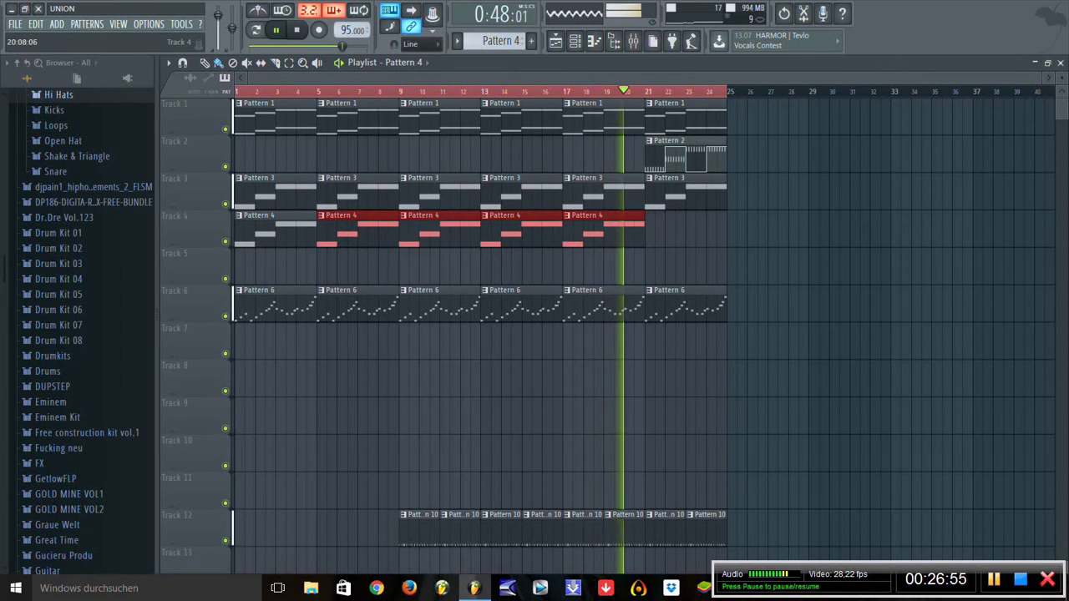
pyautogui.click(656, 225)
pyautogui.press('space')
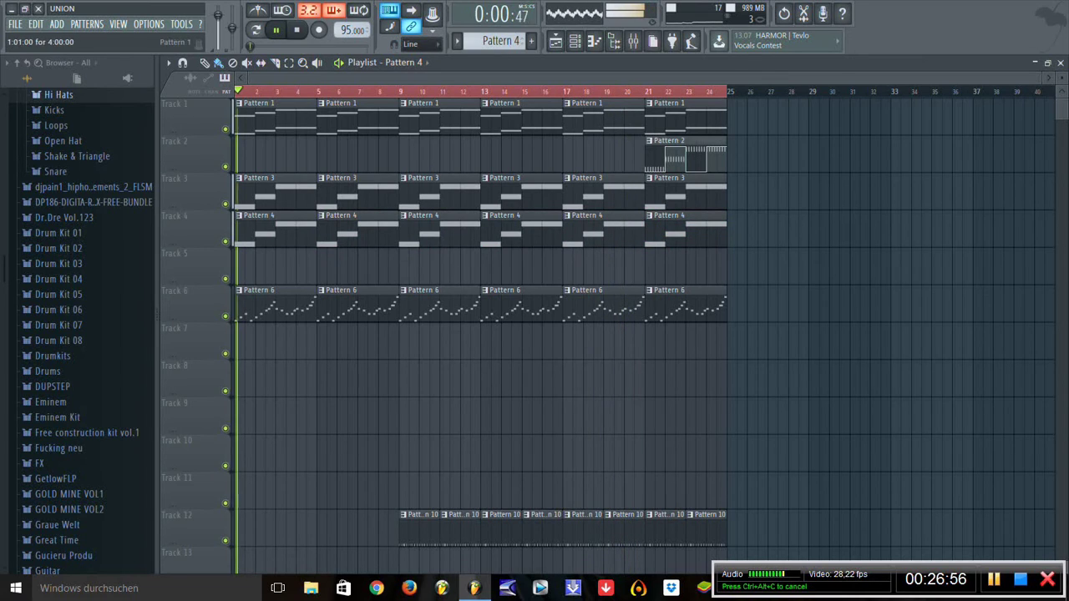
# Step: Place Pattern 5 on Track 5 at bar 1 and duplicate it along the track up to bar 25
pyautogui.scroll(1, 501, 40)
pyautogui.click(335, 266)
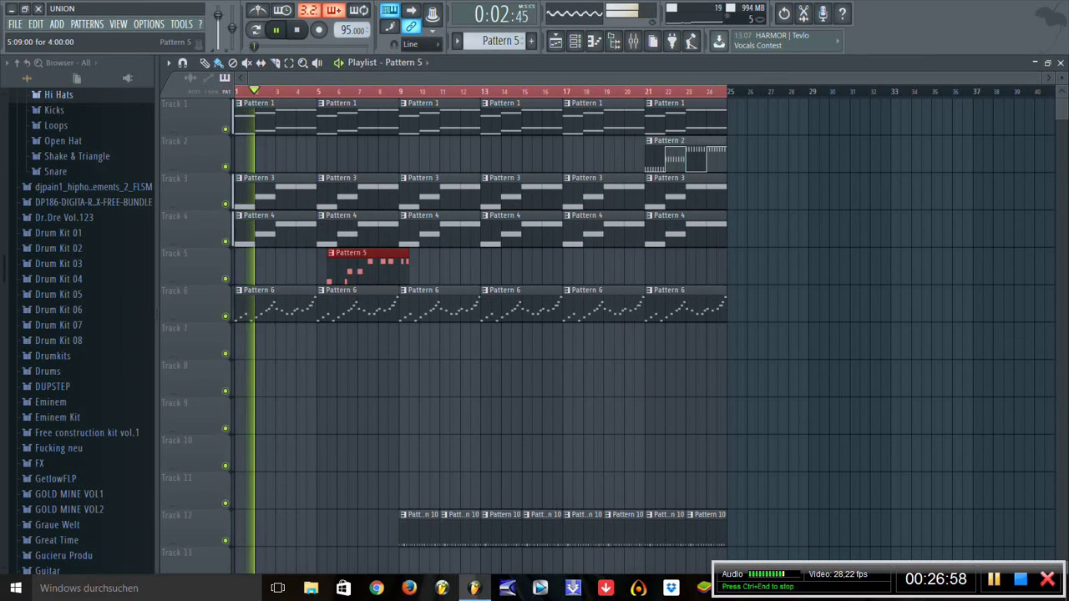
pyautogui.moveTo(334, 266); pyautogui.dragTo(252, 265)
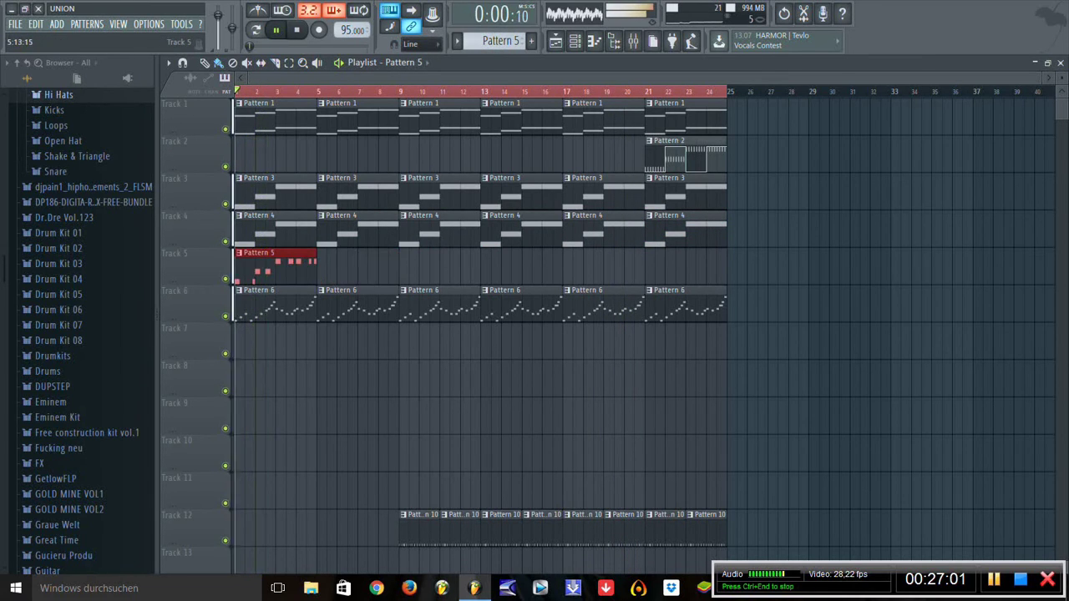
pyautogui.hotkey('ctrl', 'b')
pyautogui.hotkey('ctrl', 'b')
pyautogui.hotkey('ctrl', 'b')
pyautogui.hotkey('ctrl', 'b')
pyautogui.hotkey('ctrl', 'b')
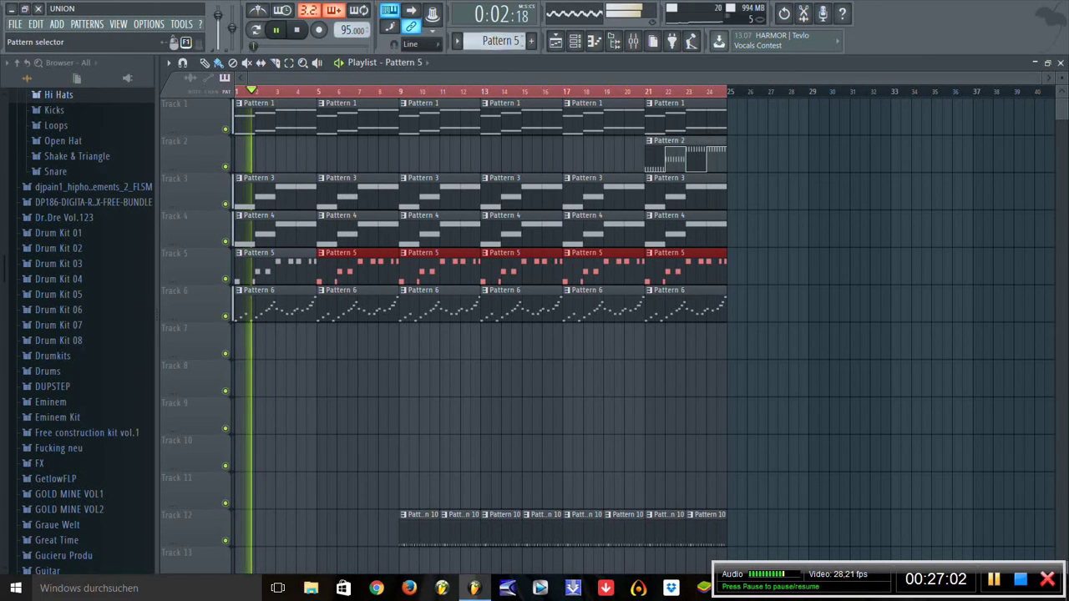
# Step: Place Pattern 7 on Track 7 at bar 5 and repeat it up to bar 25
pyautogui.scroll(1, 502, 40)
pyautogui.click(326, 342)
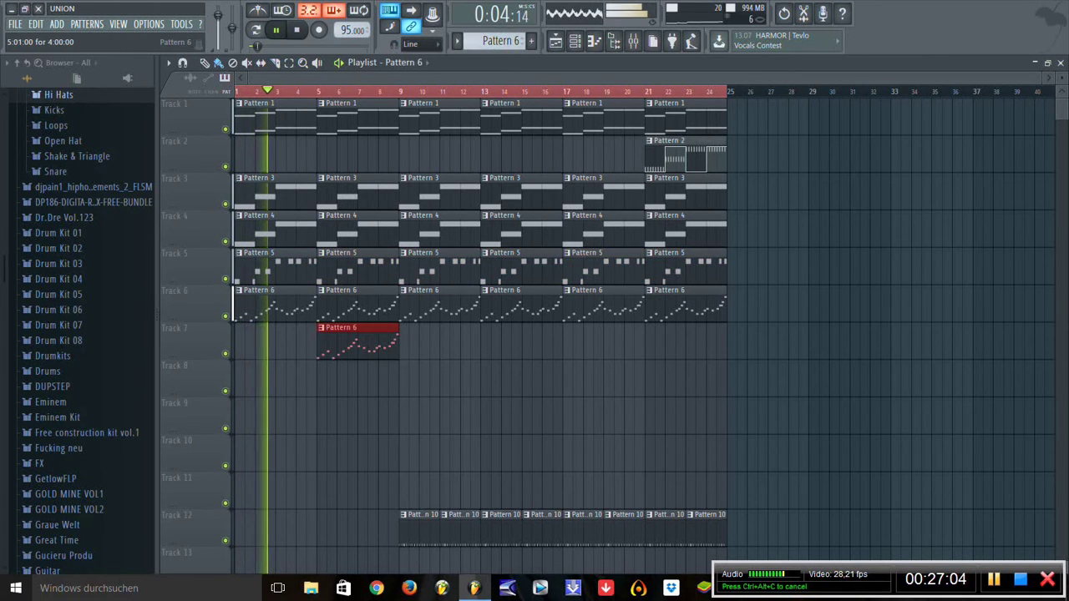
pyautogui.scroll(1, 502, 40)
pyautogui.click(334, 342)
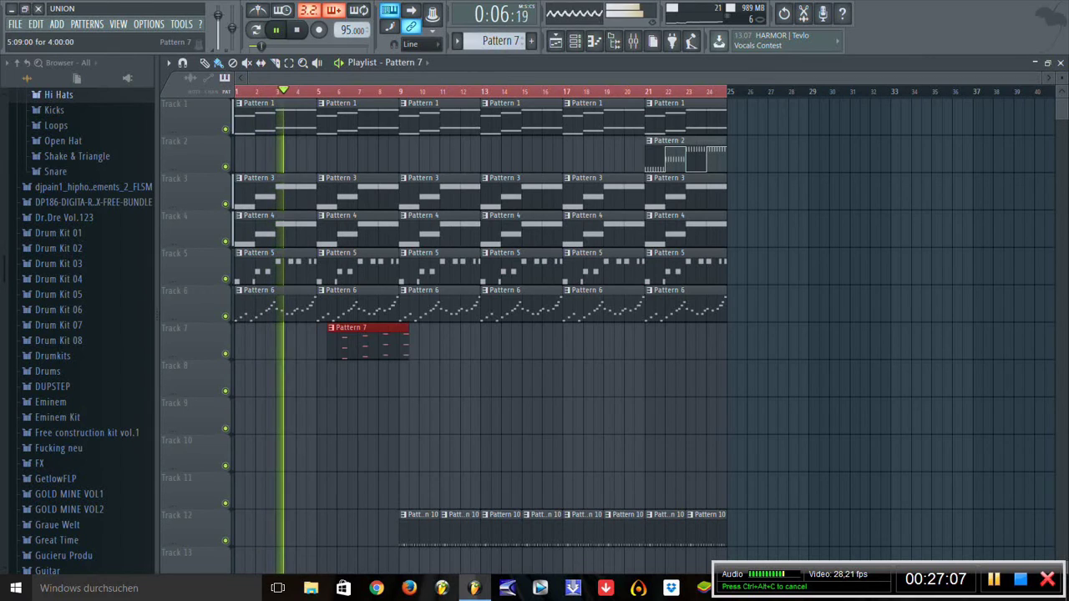
pyautogui.moveTo(334, 342); pyautogui.dragTo(702, 342)
# Step: Place Pattern 8 on Track 8 from bar 9 up to bar 25 and delete the Pattern 7 clip at bar 5
pyautogui.scroll(1, 501, 40)
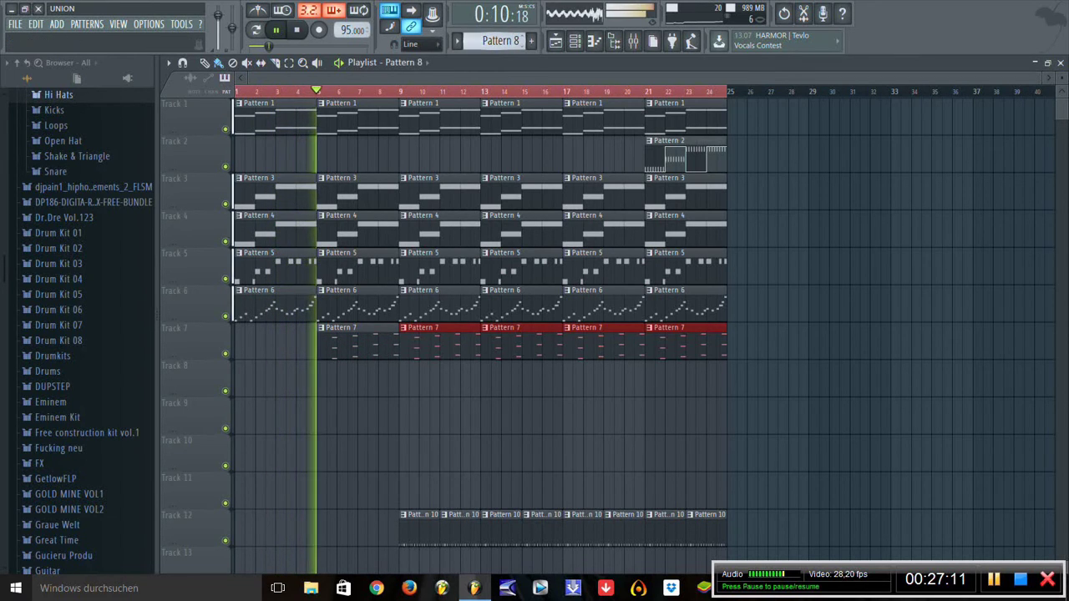
pyautogui.click(426, 380)
pyautogui.moveTo(426, 380); pyautogui.dragTo(416, 380)
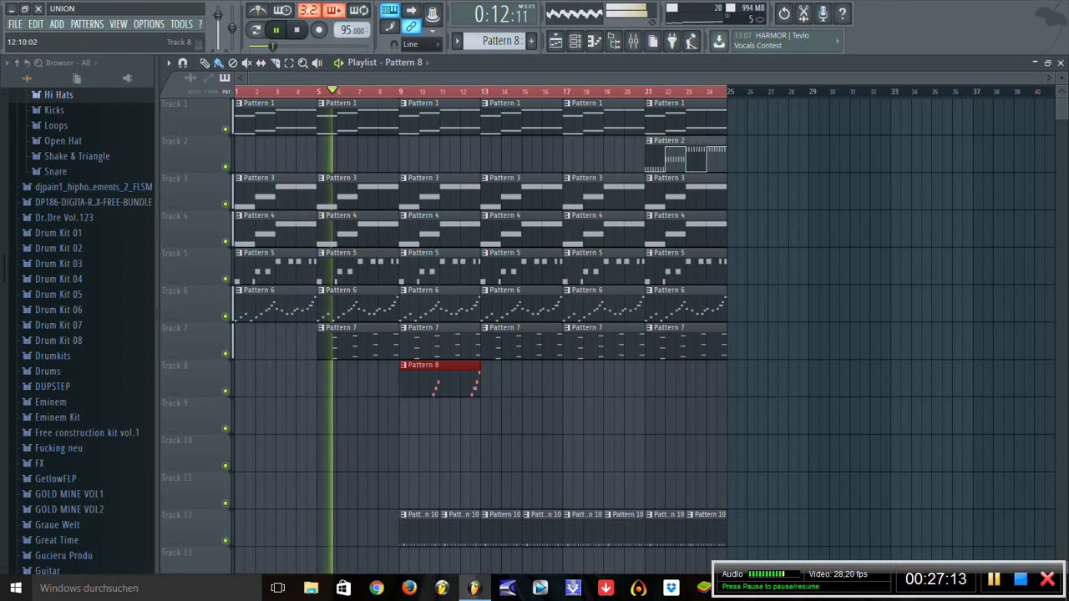
pyautogui.moveTo(502, 380); pyautogui.dragTo(718, 381)
pyautogui.rightClick(355, 342)
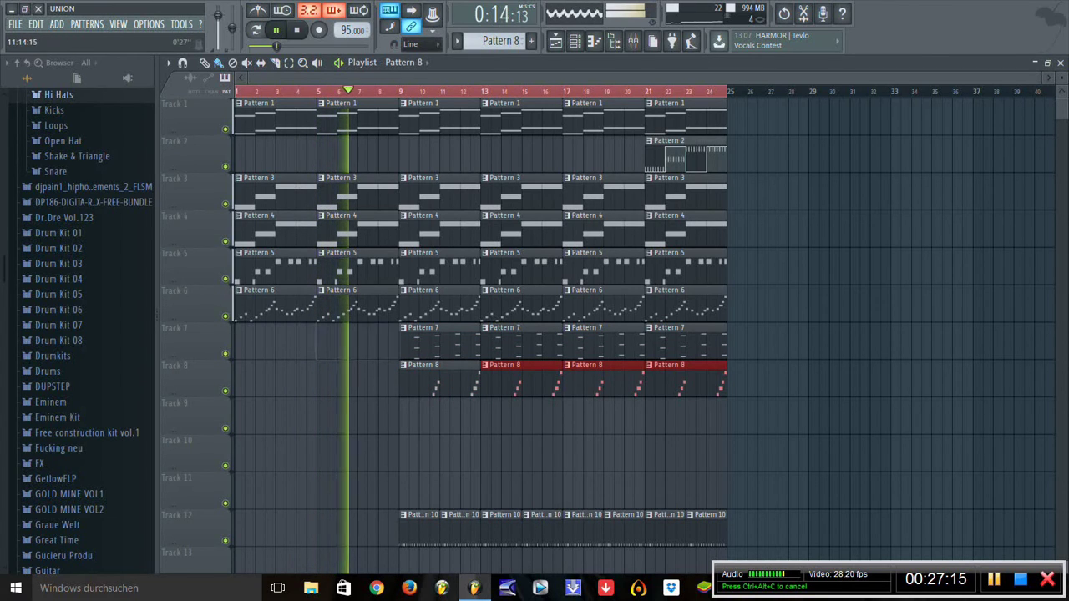
# Step: Place a Pattern 9 clip on Track 9, aligned to bar 13
pyautogui.scroll(1, 502, 40)
pyautogui.click(451, 418)
pyautogui.moveTo(451, 417); pyautogui.dragTo(491, 418)
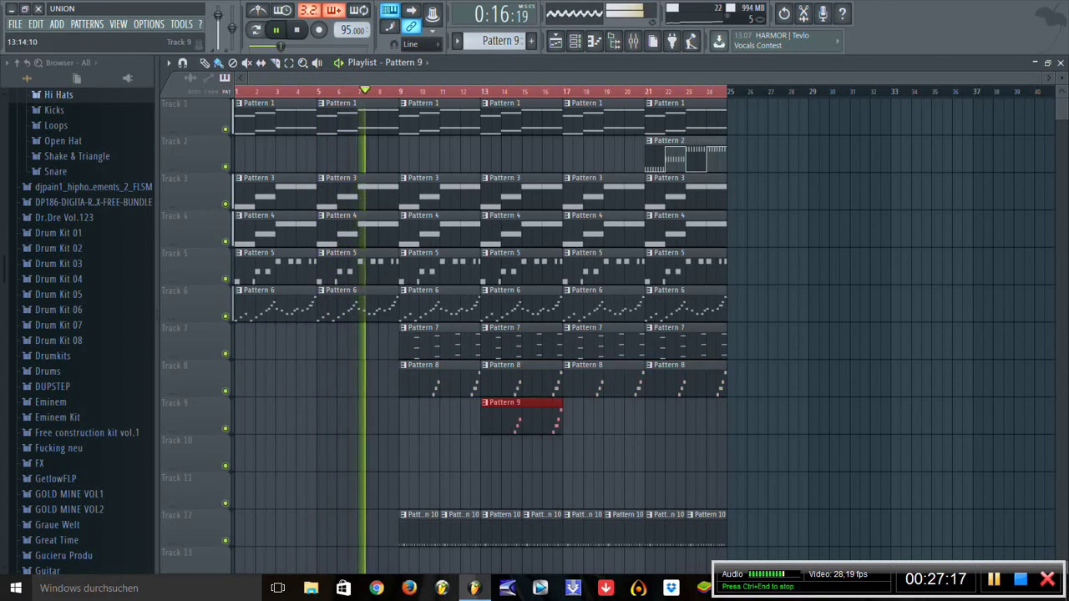
# Step: Delete the Pattern 8 clip at bar 9 and repeat Pattern 9 on Track 9 from bar 17 up to bar 25
pyautogui.rightClick(440, 383)
pyautogui.moveTo(577, 418); pyautogui.dragTo(685, 418)
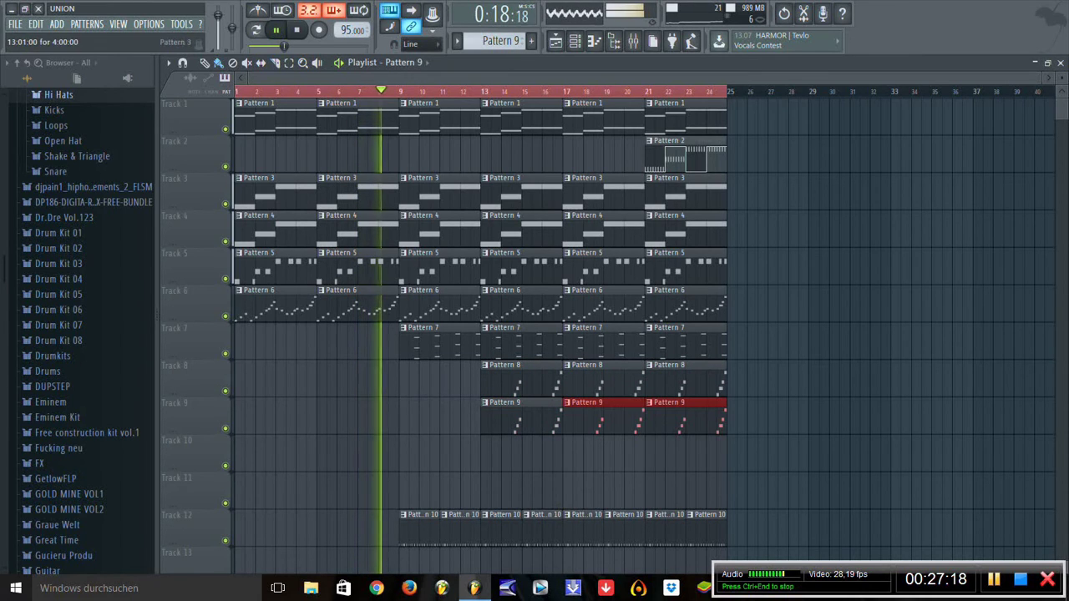
pyautogui.scroll(1, 501, 40)
pyautogui.click(489, 456)
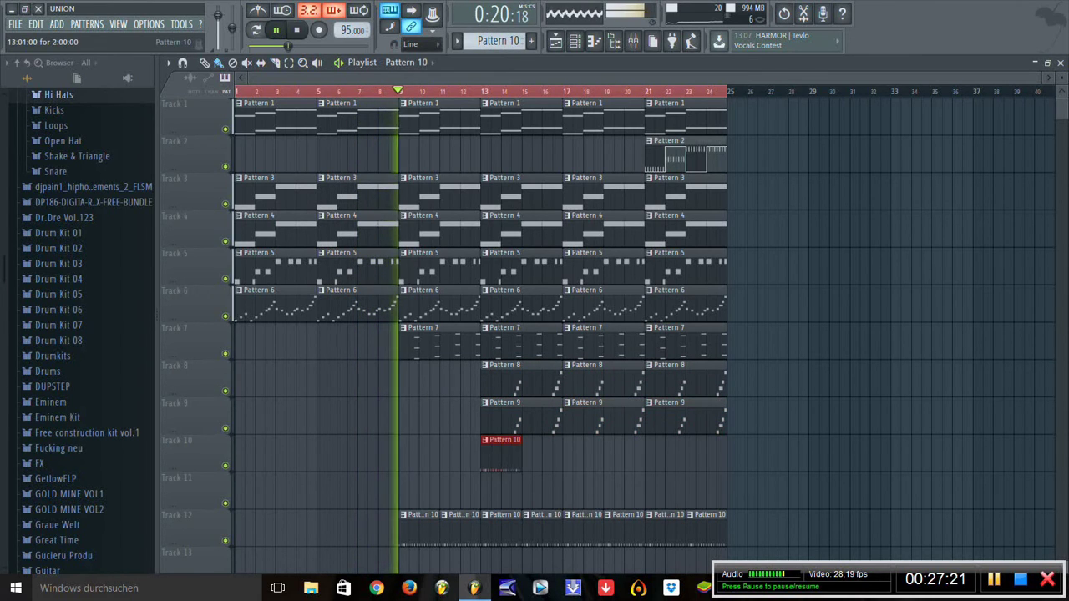
pyautogui.rightClick(489, 456)
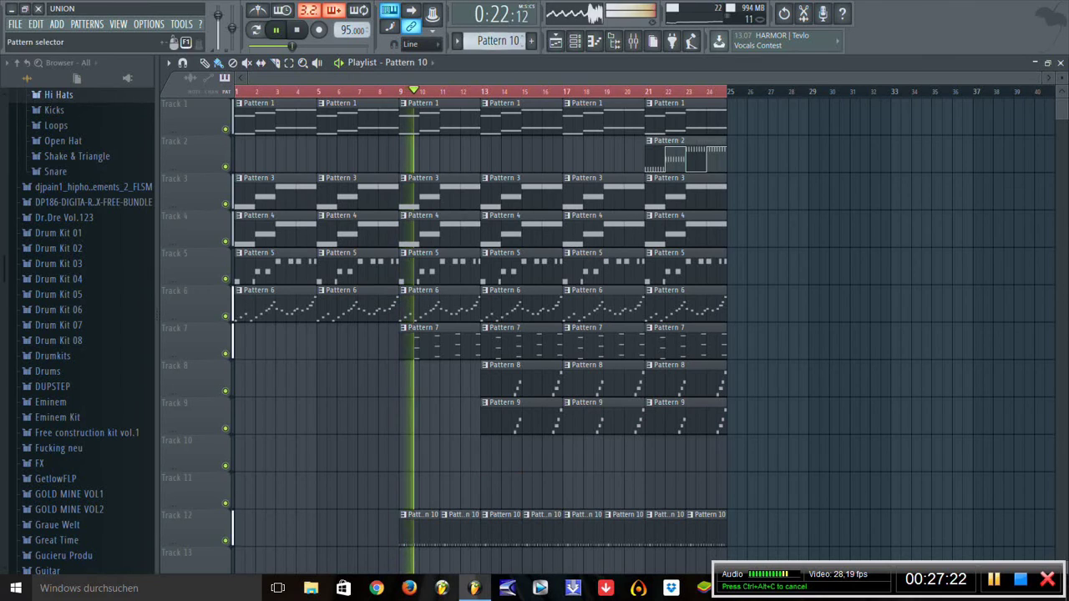
# Step: Place Pattern 11 on Track 10 at bar 9 and delete the Pattern 7 clip at bar 9
pyautogui.scroll(1, 498, 40)
pyautogui.moveTo(526, 456); pyautogui.dragTo(434, 455)
pyautogui.rightClick(438, 343)
pyautogui.scroll(1, 498, 40)
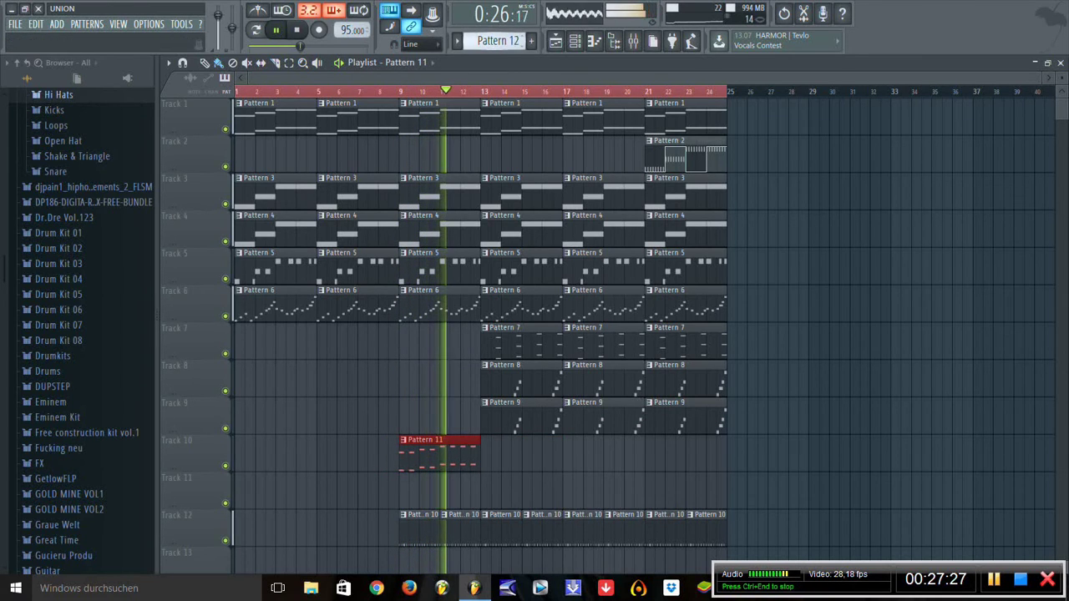
pyautogui.click(519, 455)
pyautogui.rightClick(520, 455)
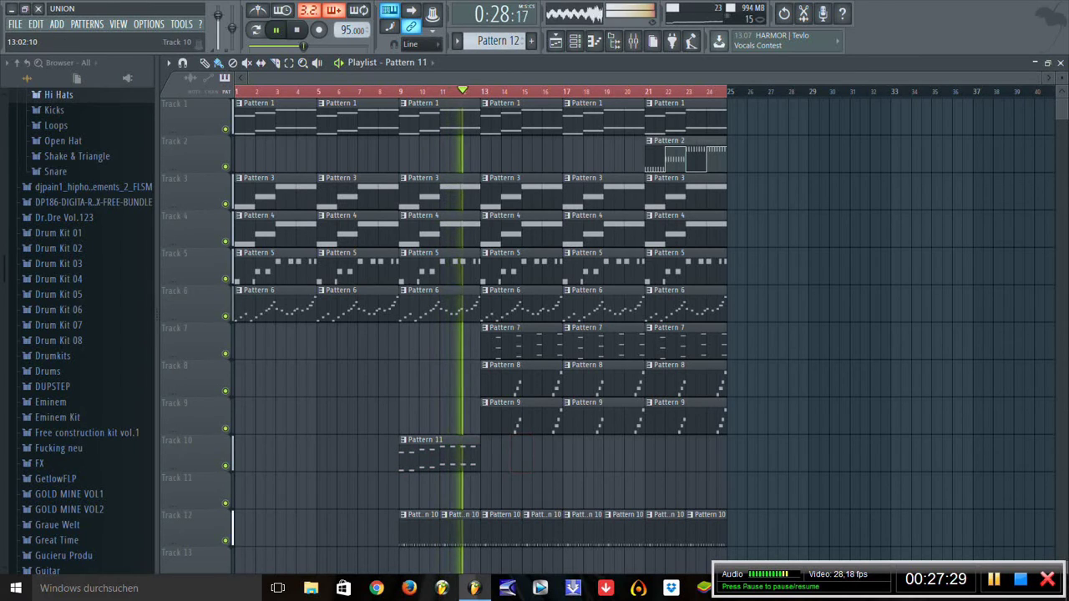
# Step: Repeat Pattern 11 along Track 10 up to bar 25 and delete the Pattern 7, 8 and 9 clips at bar 13
pyautogui.click(488, 455)
pyautogui.click(571, 455)
pyautogui.rightClick(517, 418)
pyautogui.rightClick(517, 381)
pyautogui.rightClick(518, 343)
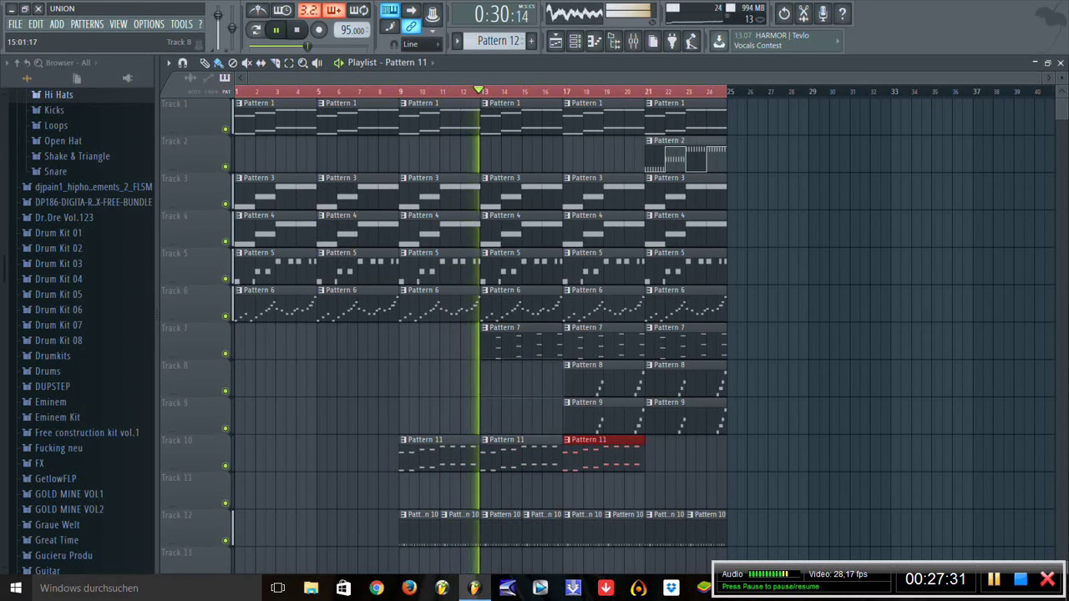
pyautogui.click(656, 455)
# Step: Delete the Pattern 3, 4 and 5 clips at bar 1, plus the Pattern 5 clips at bars 5 and 9
pyautogui.press('space')
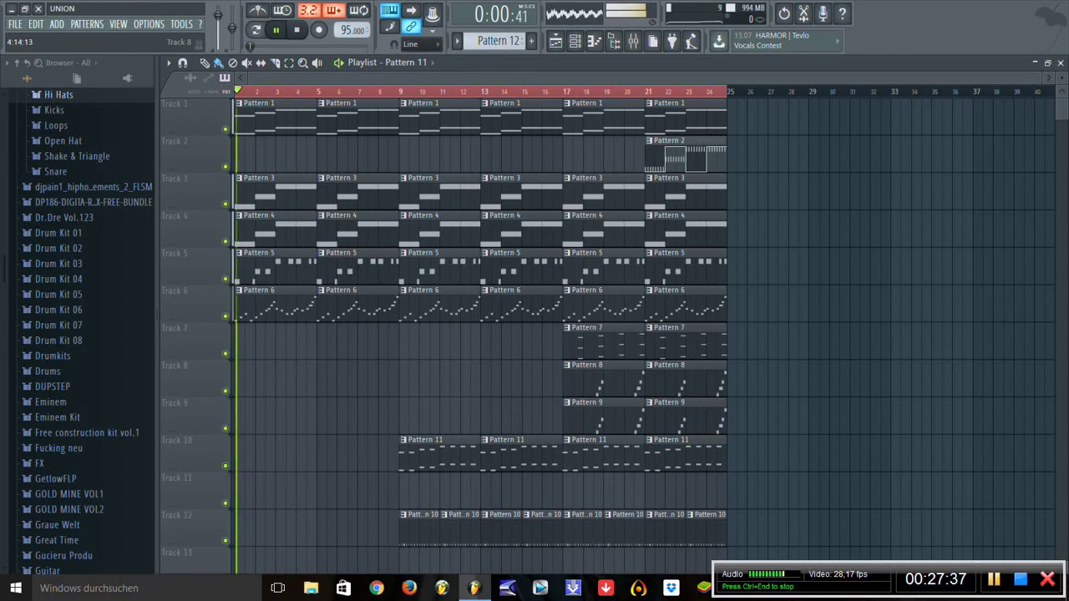
pyautogui.rightClick(276, 305)
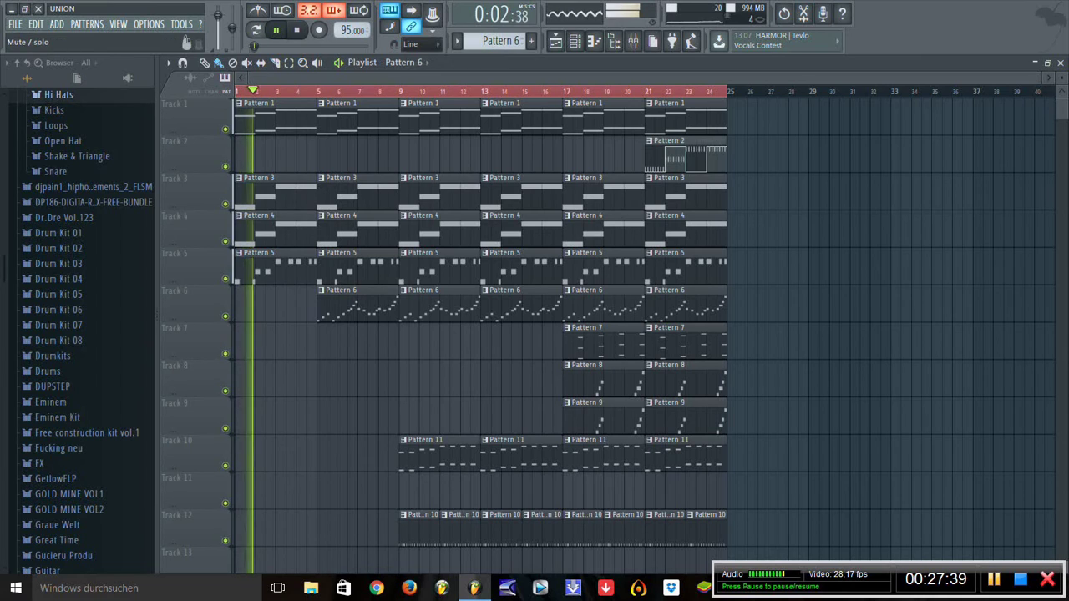
pyautogui.click(275, 305)
pyautogui.rightClick(276, 267)
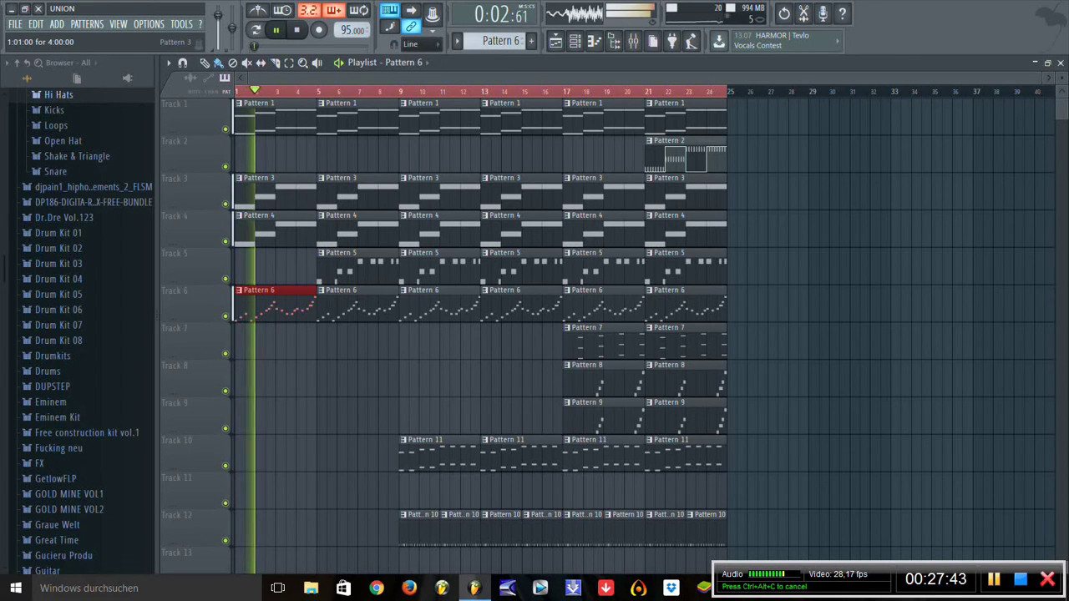
pyautogui.rightClick(275, 230)
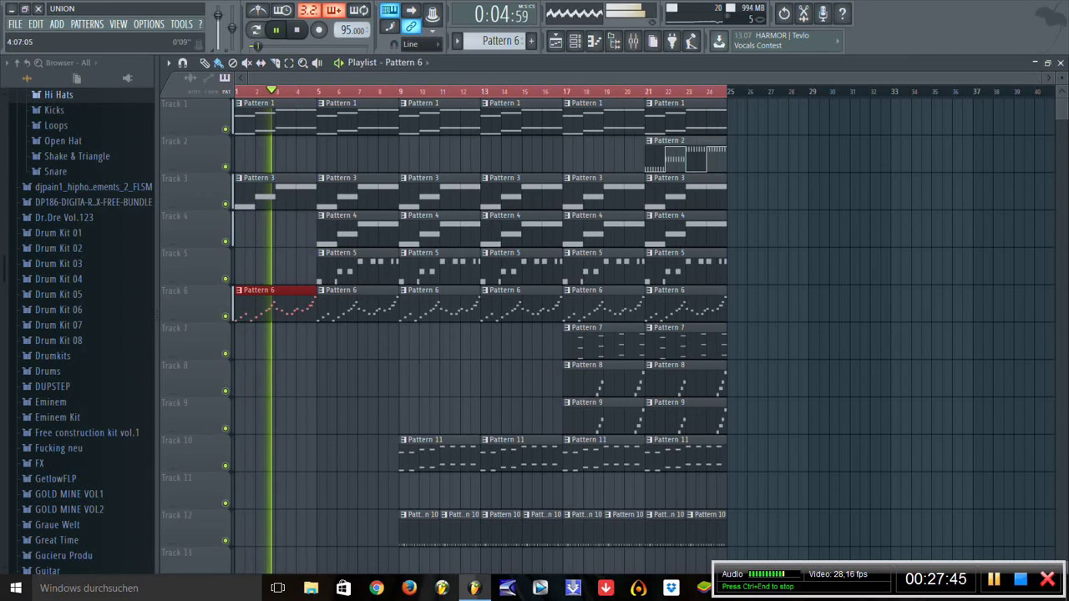
pyautogui.rightClick(276, 193)
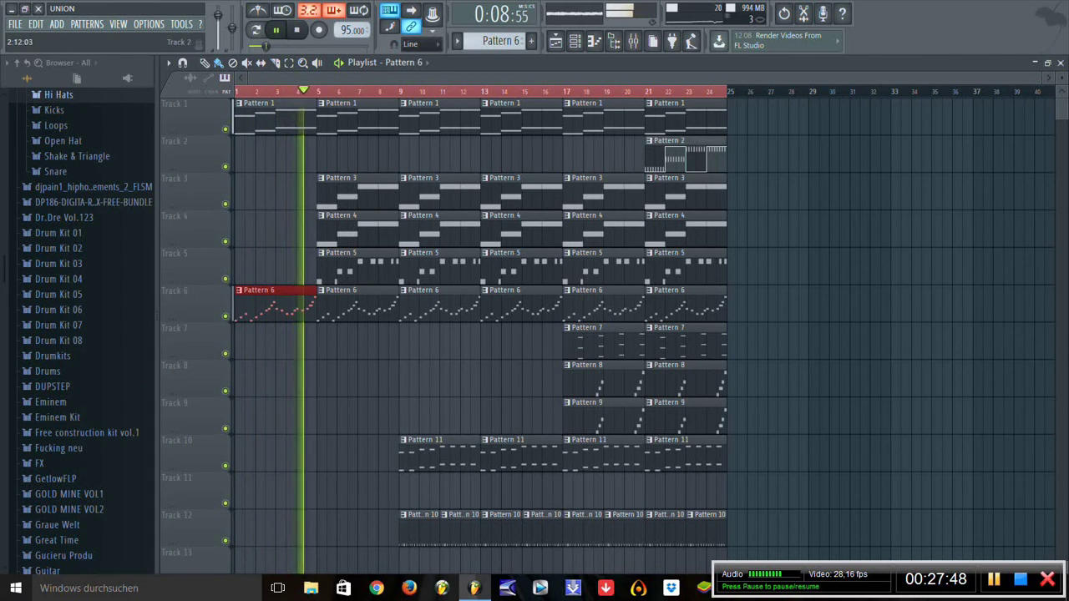
pyautogui.rightClick(359, 268)
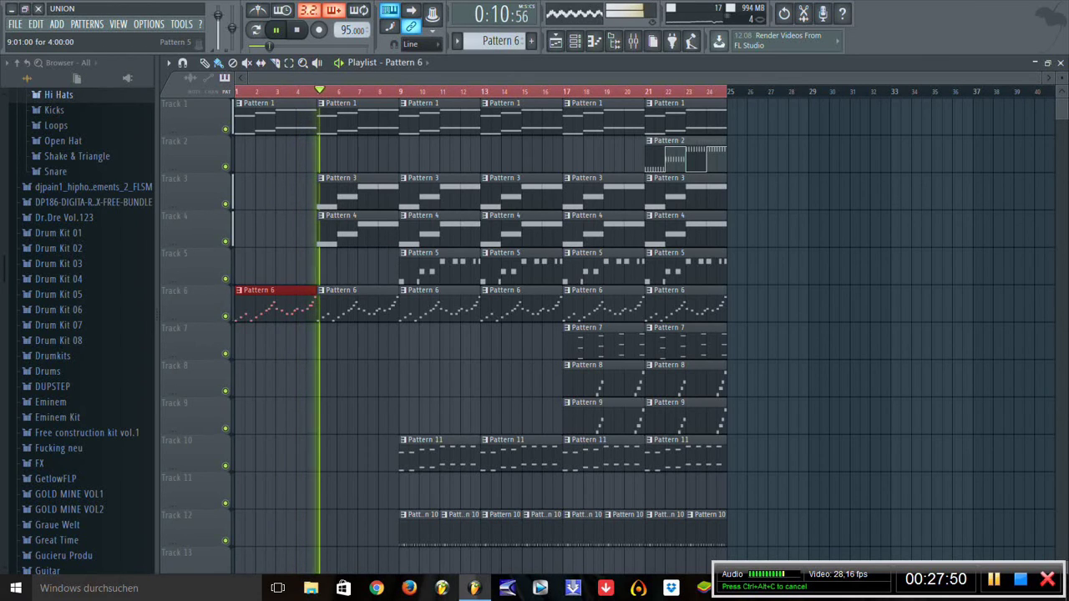
pyautogui.rightClick(439, 268)
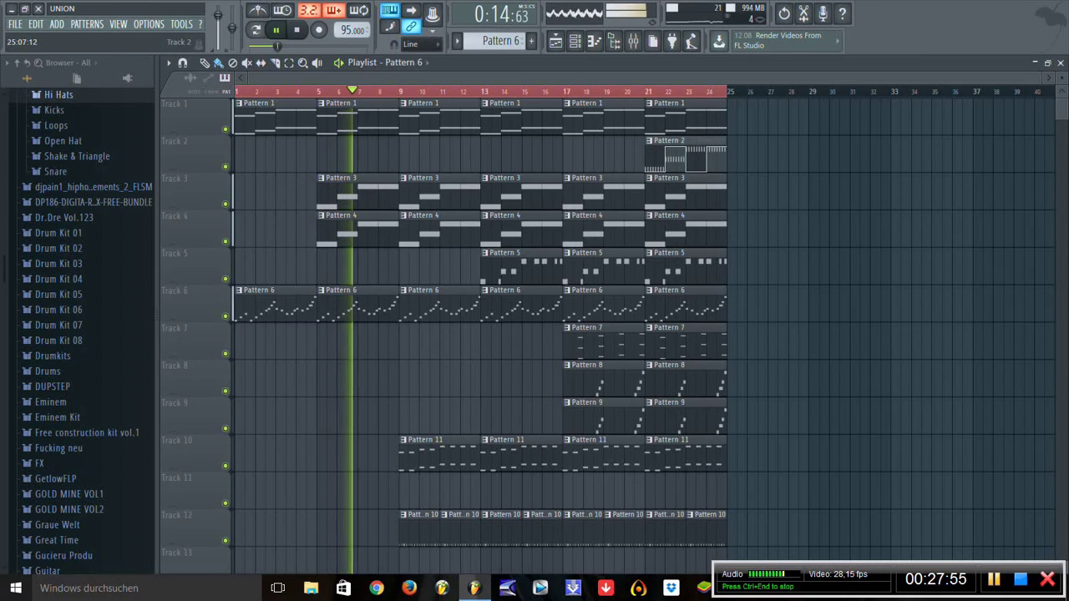
# Step: Copy all clips between bars 17 and 25 and paste them from bar 25 to bar 33
pyautogui.moveTo(728, 133); pyautogui.dragTo(645, 243)
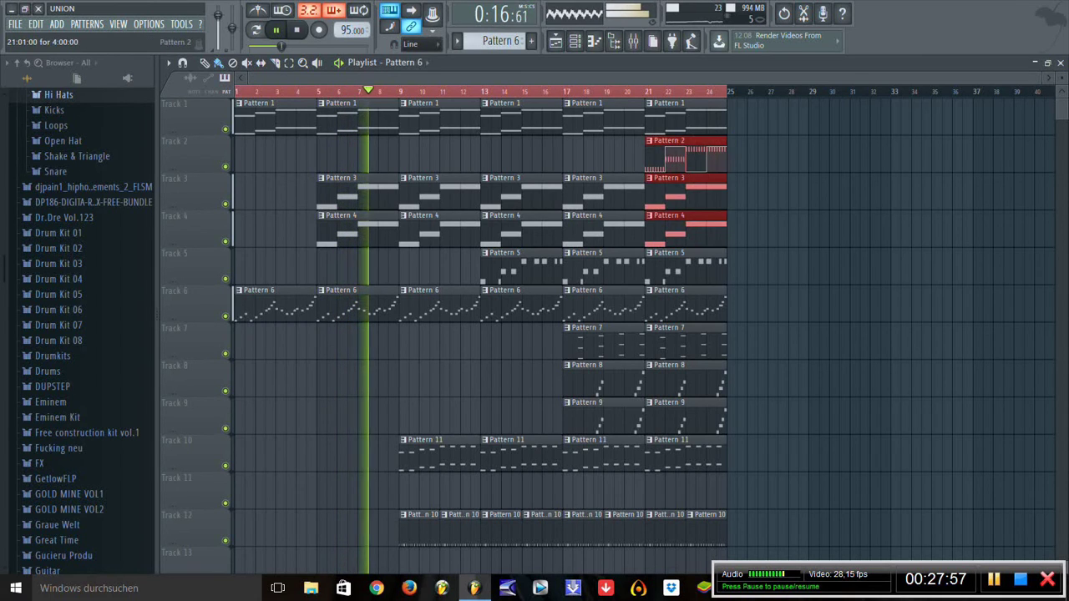
pyautogui.moveTo(757, 99); pyautogui.dragTo(565, 548)
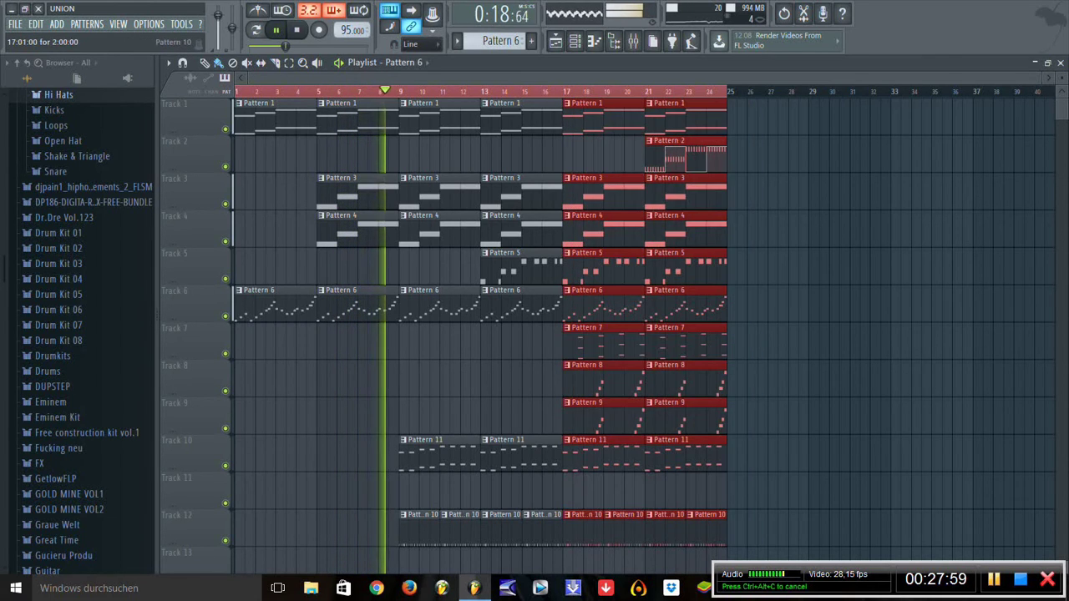
pyautogui.hotkey('ctrl', 'c')
pyautogui.hotkey('ctrl', 'v')
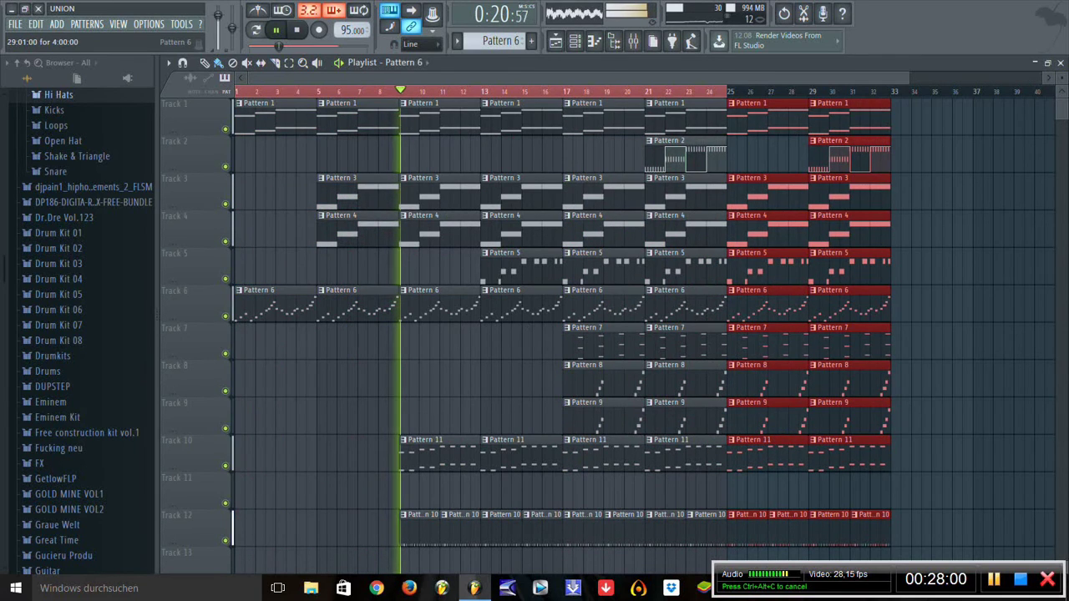
pyautogui.hotkey('ctrl', 'a')
pyautogui.hotkey('ctrl', 'd')
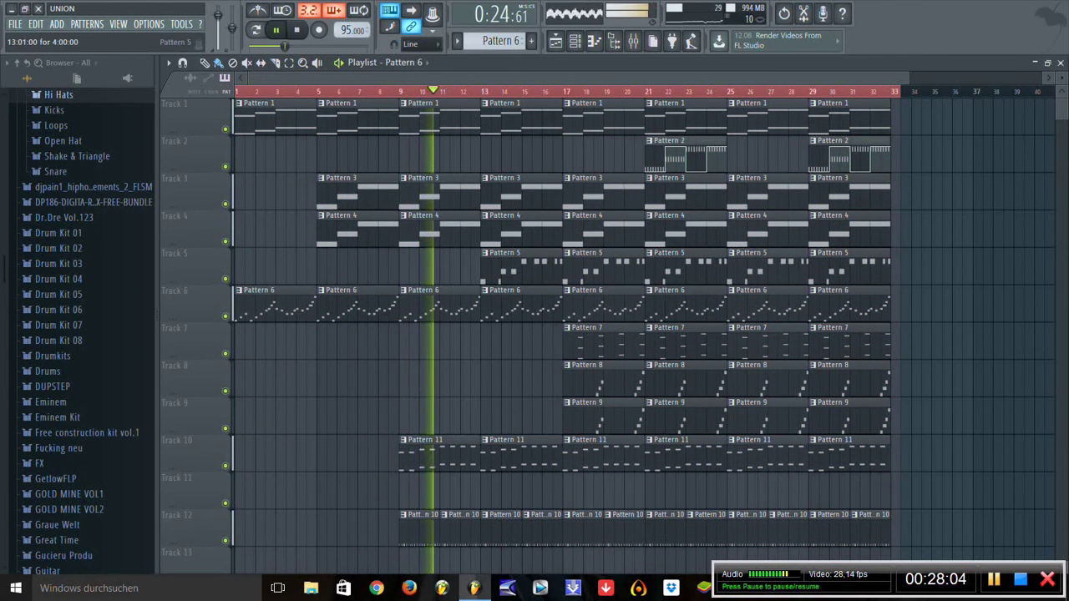
# Step: Delete Pattern 5 at bar 13 and Patterns 8 and 9 at bars 17 and 21, then add Pattern 2 at bars 17 and 25
pyautogui.rightClick(522, 266)
pyautogui.rightClick(568, 385)
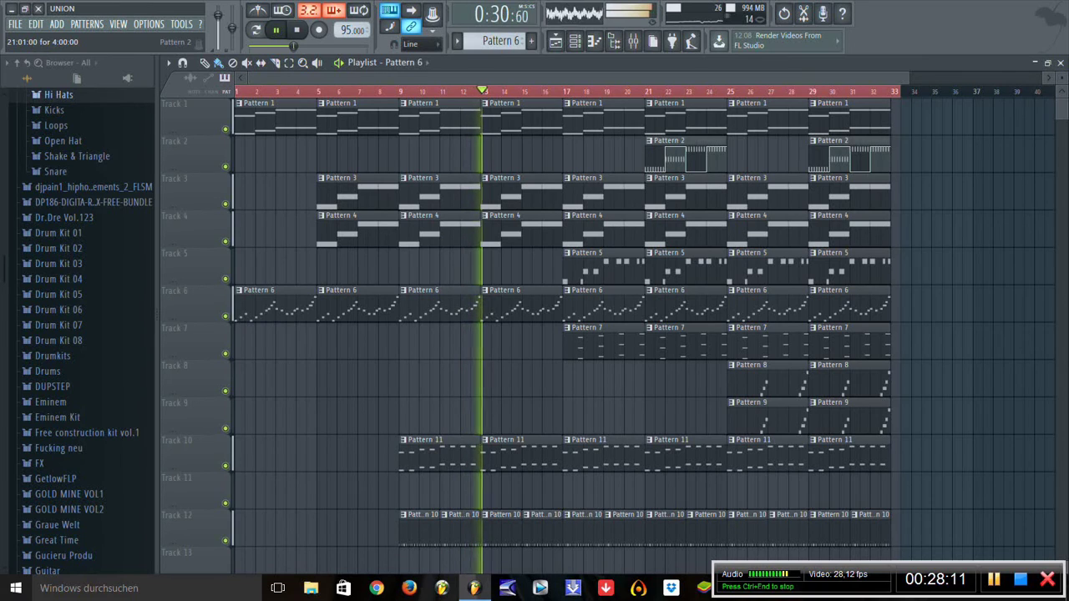
pyautogui.moveTo(669, 157); pyautogui.dragTo(584, 157)
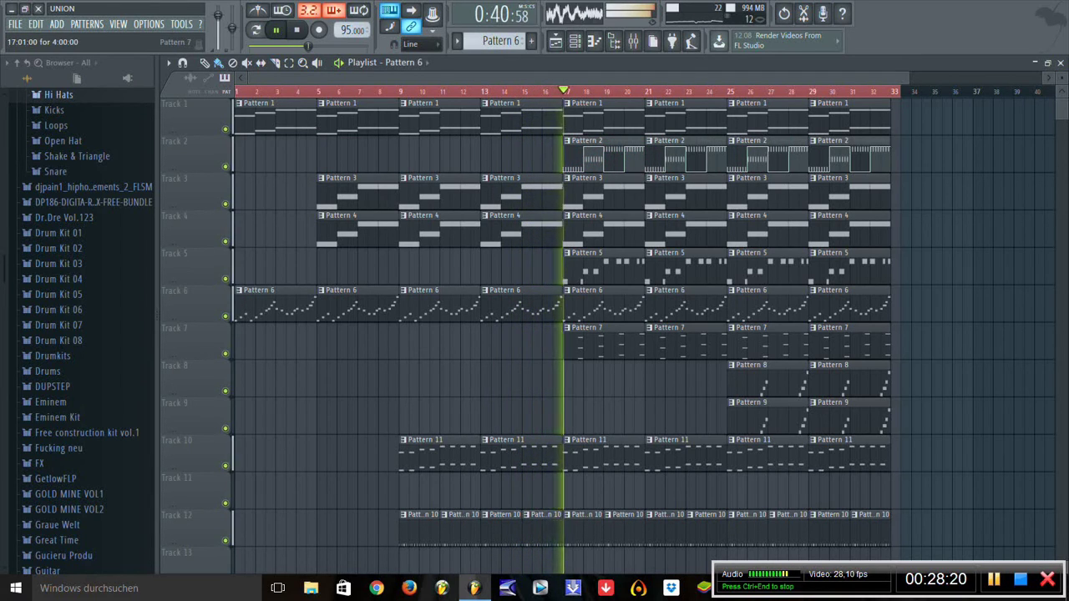
# Step: Delete the Pattern 7 clip at bar 17 and trim the start of the bar 21 clip to bar 23
pyautogui.rightClick(618, 343)
pyautogui.moveTo(656, 342); pyautogui.dragTo(677, 343)
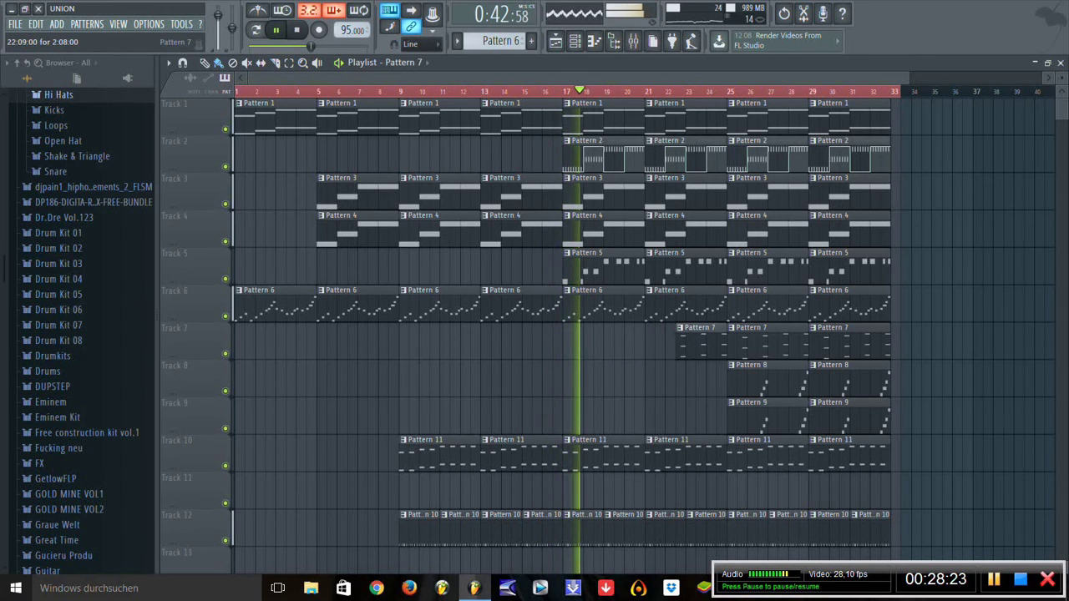
# Step: Open Pattern 2's LD Classic JP Leader 1 notes and set that channel's volume to 68%
pyautogui.press('F7')
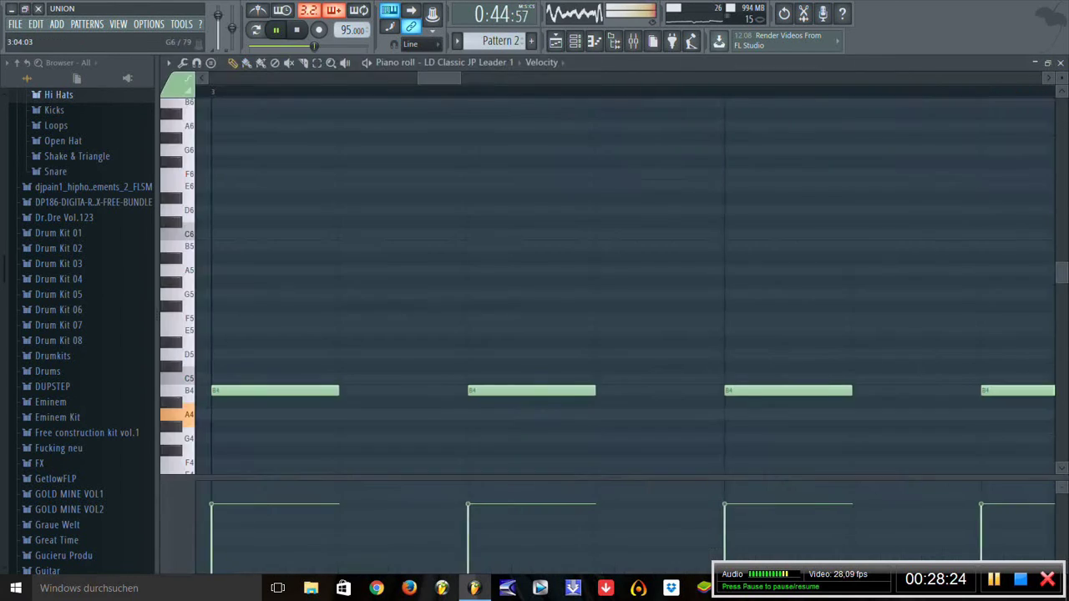
pyautogui.press('F6')
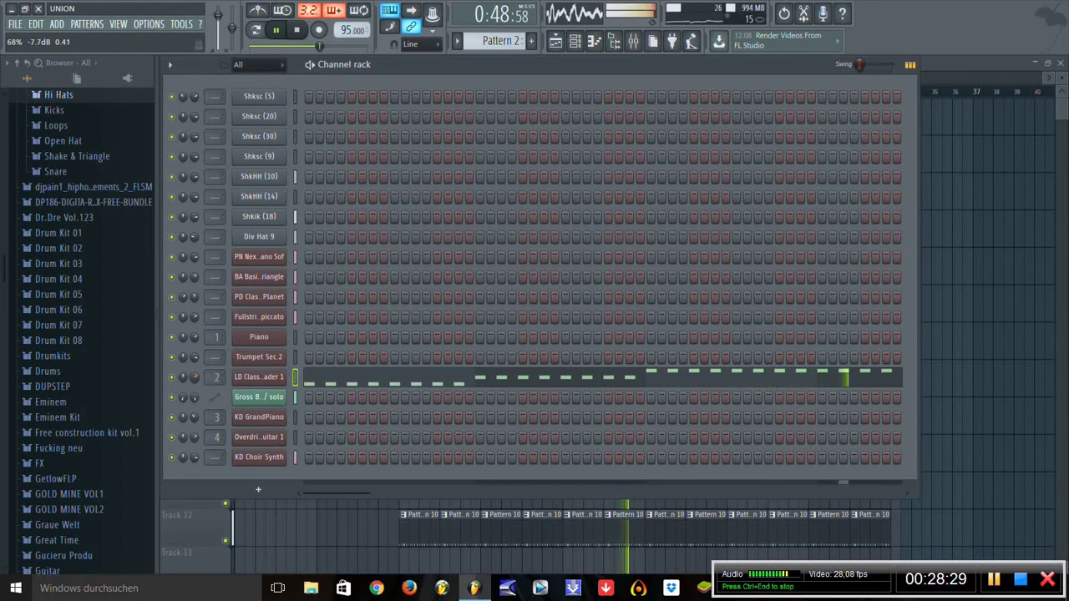
pyautogui.press('F6')
# Step: Move all Pattern 10 clips from Track 12 up to Track 11
pyautogui.scroll(3, 535, 335)
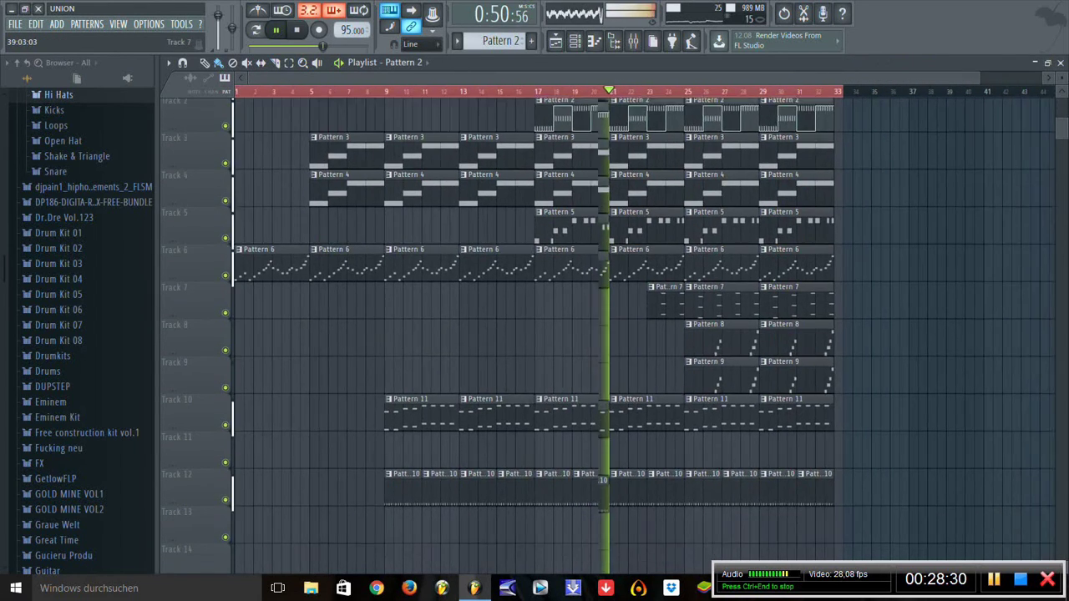
pyautogui.scroll(3, 535, 334)
pyautogui.click(179, 515)
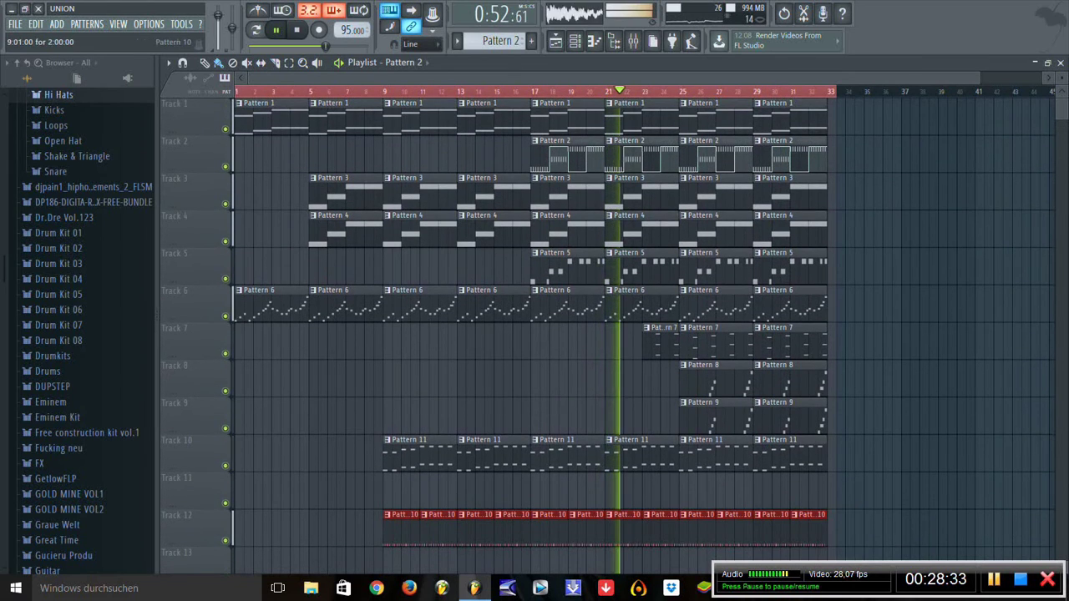
pyautogui.hotkey('shift', 'Up')
pyautogui.hotkey('ctrl', 'd')
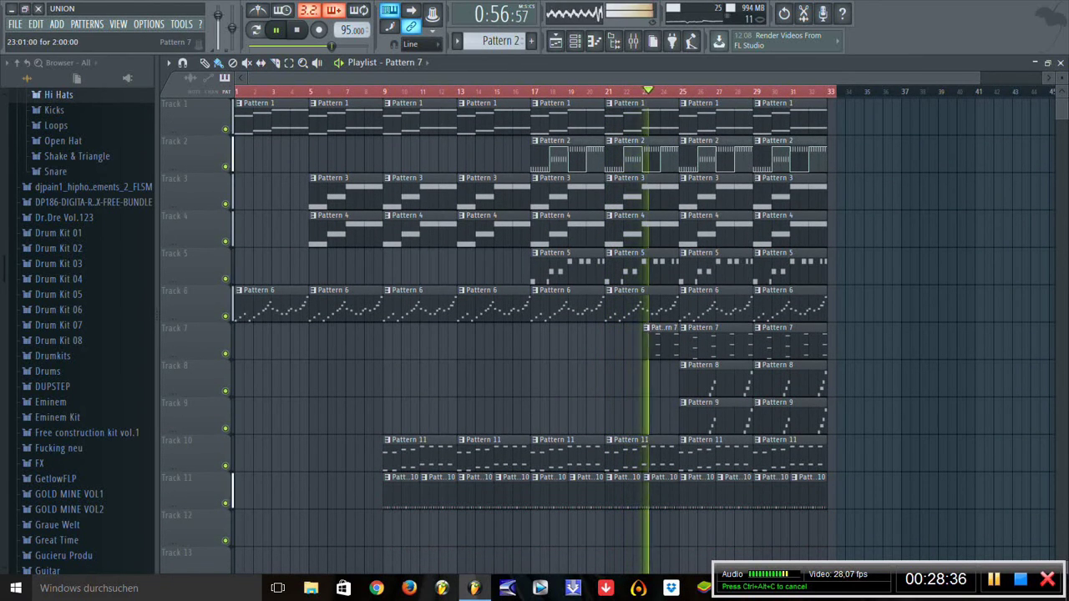
# Step: Trim the shortened Pattern 7 clip to start at bar 24 and shorten the Pattern 10 clip at bar 23 to 1:14:00
pyautogui.scroll(5, 656, 334)
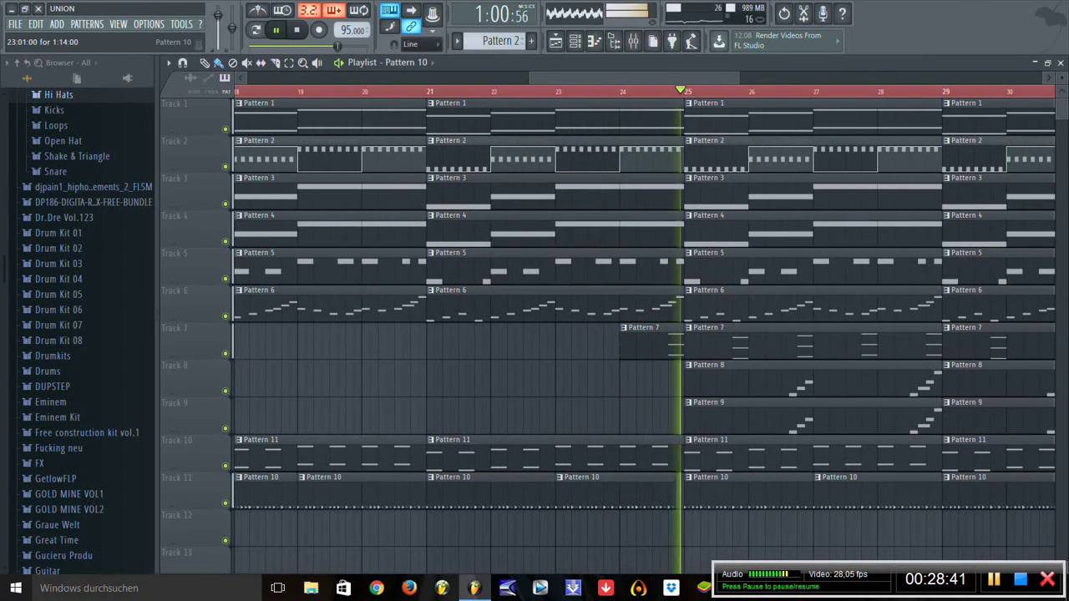
pyautogui.scroll(-6, 656, 334)
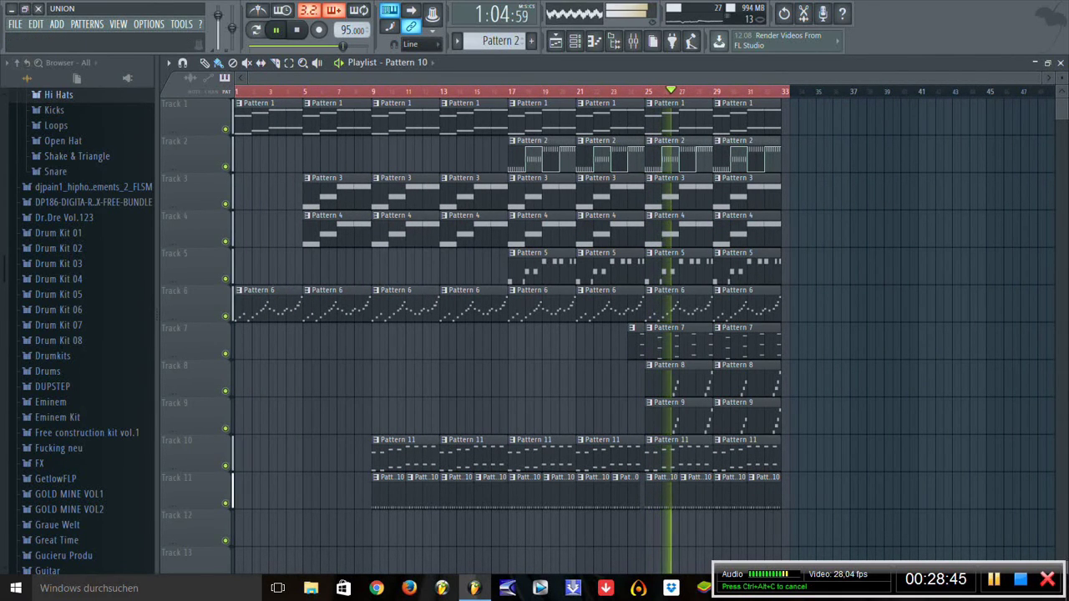
pyautogui.click(15, 23)
pyautogui.click(38, 82)
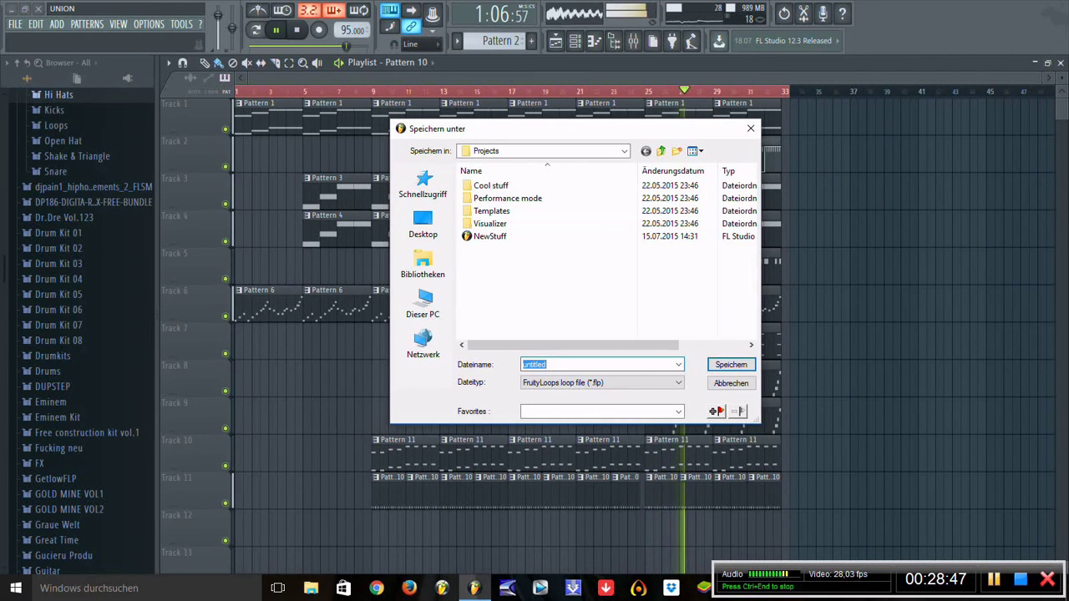
pyautogui.press('Escape')
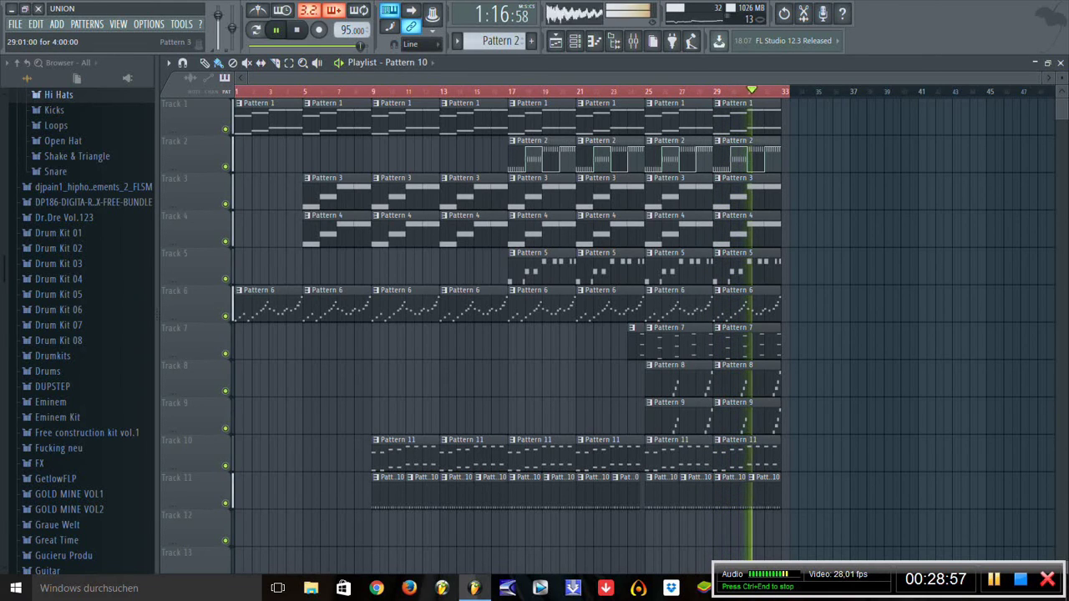
# Step: Set the playback loop range to bars 25 to 33 and deselect the clips
pyautogui.moveTo(782, 90); pyautogui.dragTo(645, 90)
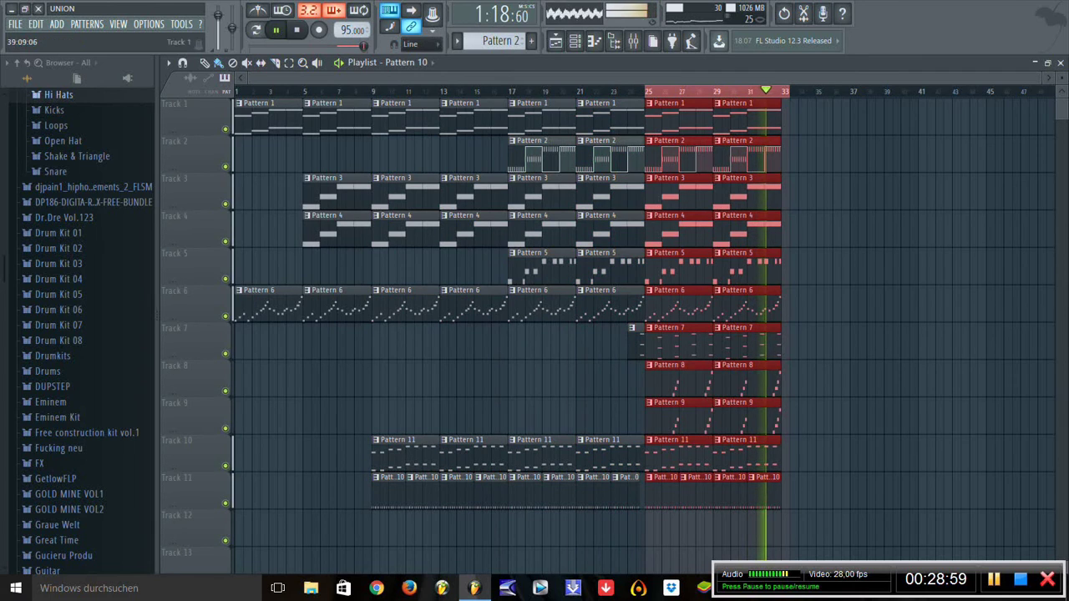
pyautogui.hotkey('ctrl', 'd')
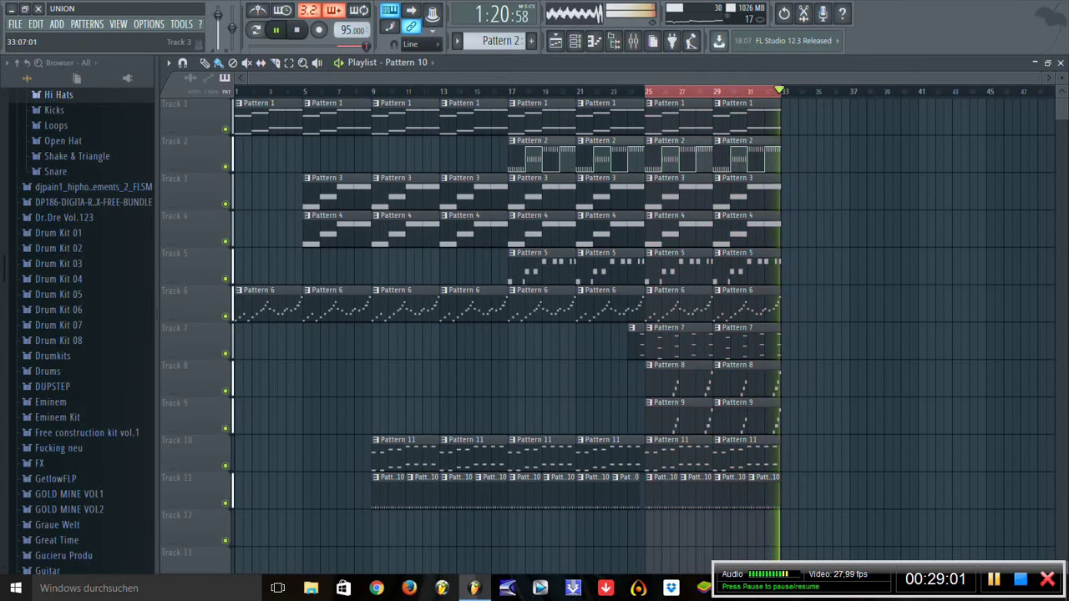
pyautogui.press('F6')
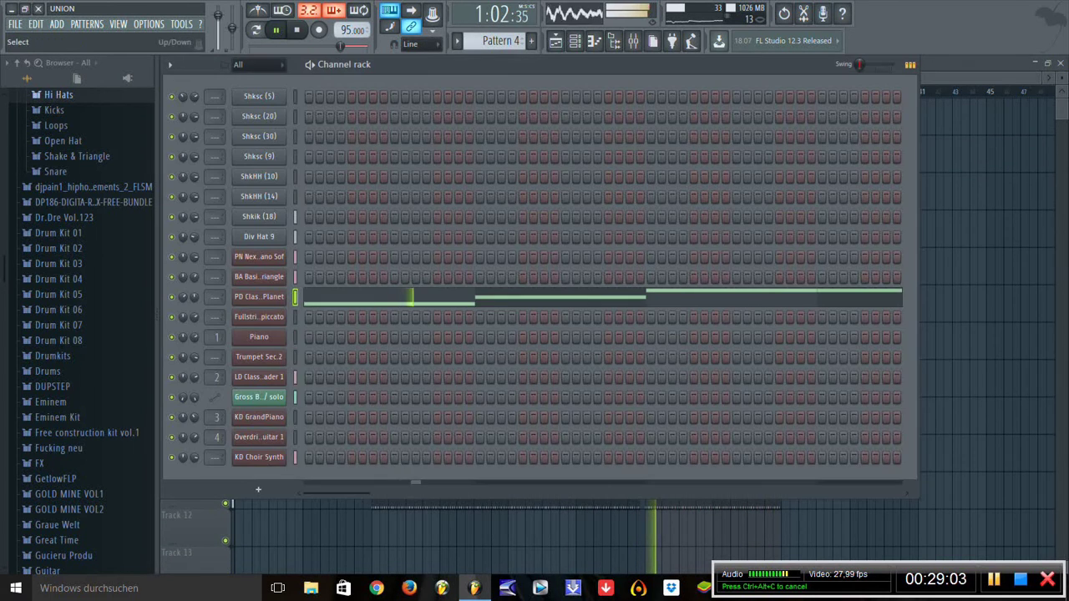
pyautogui.rightClick(288, 291)
pyautogui.press('Escape')
pyautogui.click(35, 23)
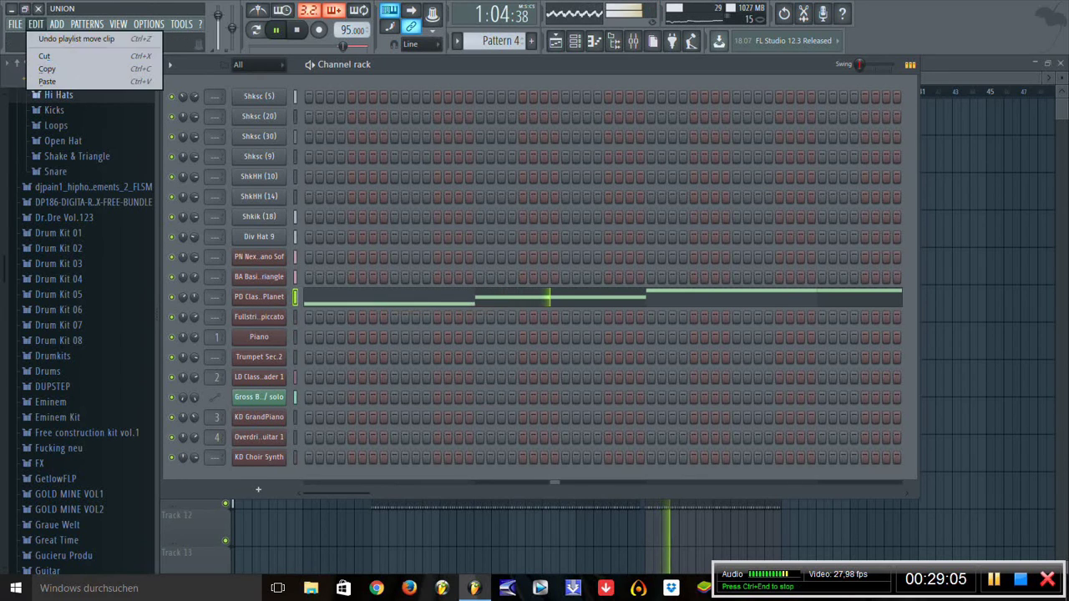
pyautogui.press('Escape')
pyautogui.press('F6')
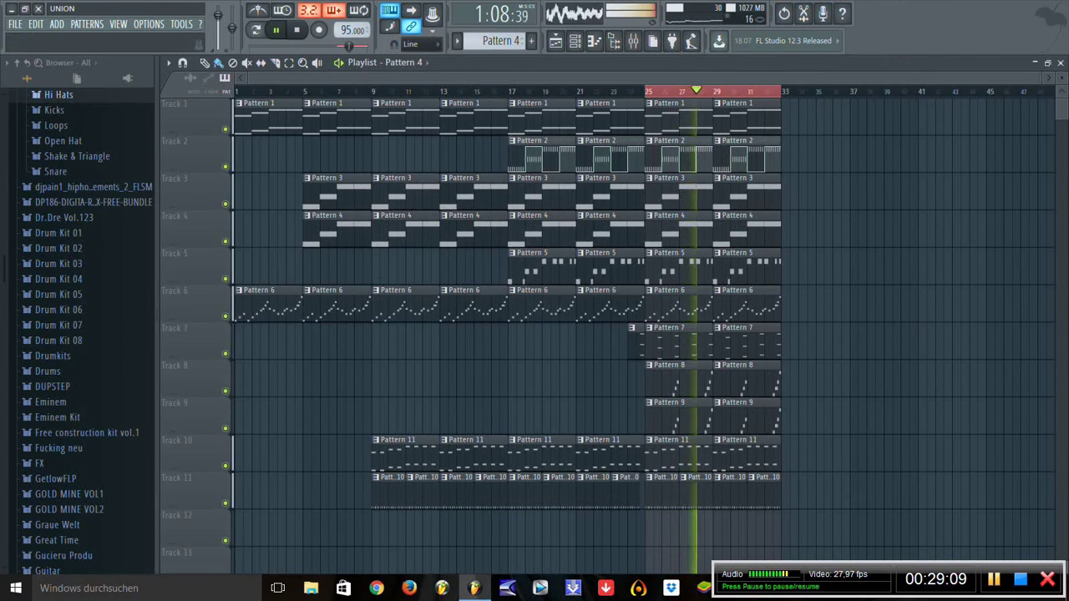
# Step: Add a new Nexus channel and load the Singin Diva preset from the XP Dance Orchestra category
pyautogui.press('F6')
pyautogui.click(35, 23)
pyautogui.moveTo(56, 23)
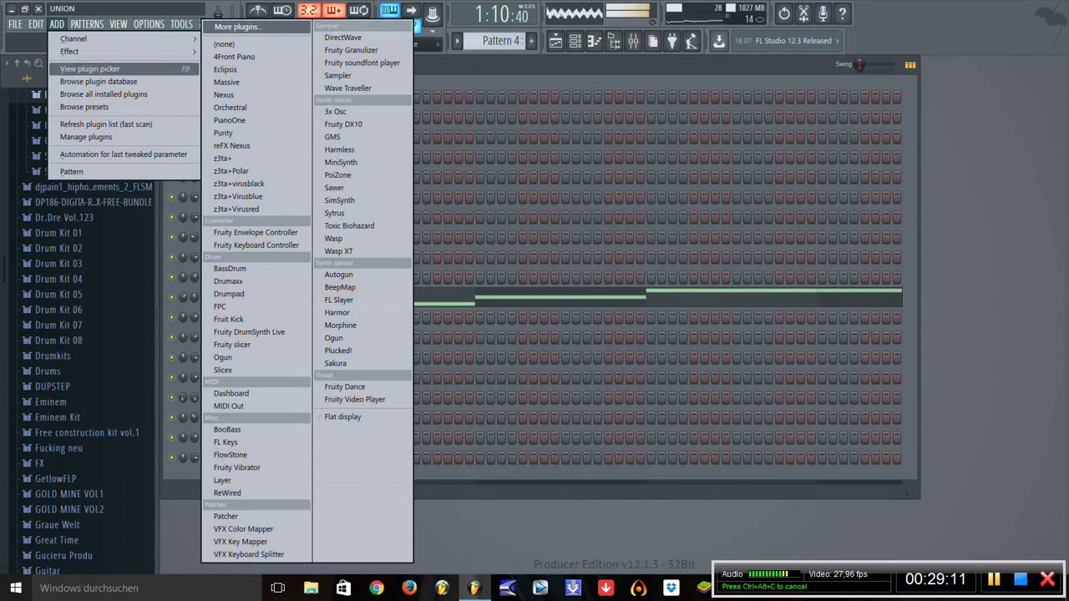
pyautogui.click(224, 94)
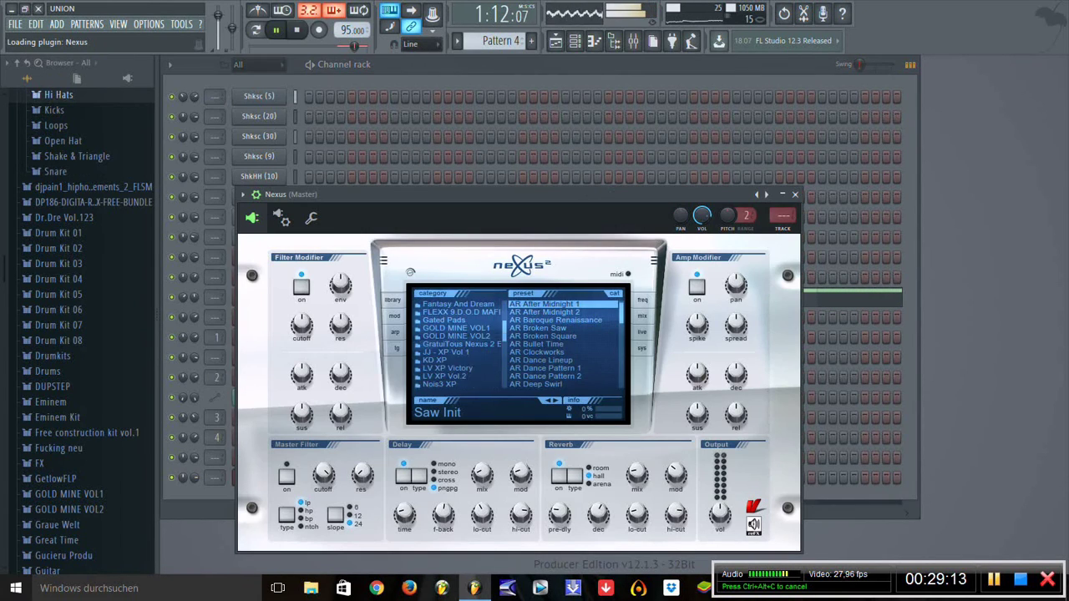
pyautogui.scroll(-10, 458, 344)
pyautogui.scroll(-5, 458, 344)
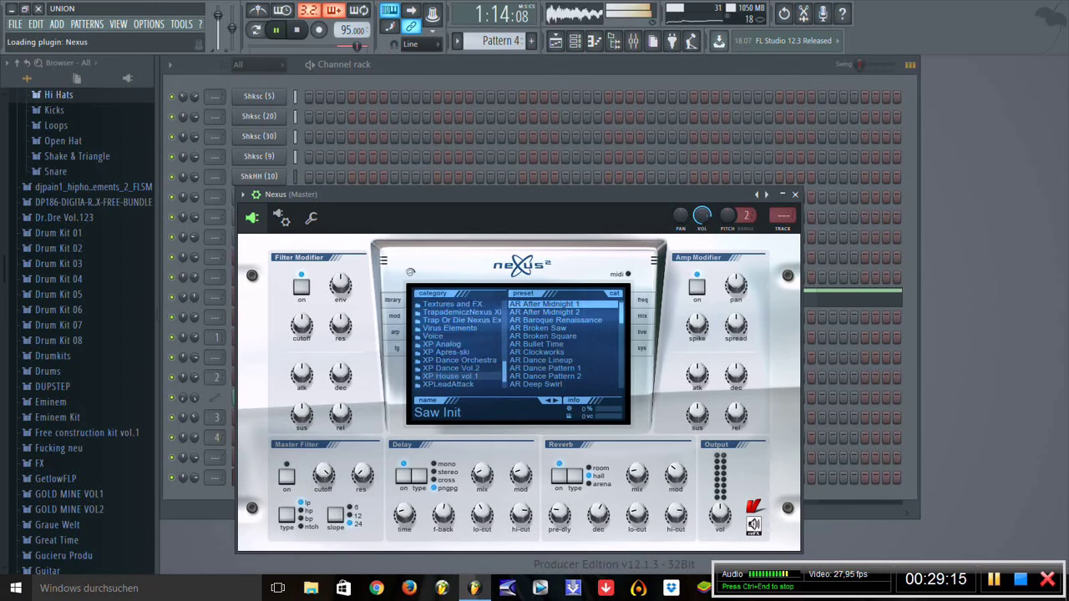
pyautogui.click(459, 344)
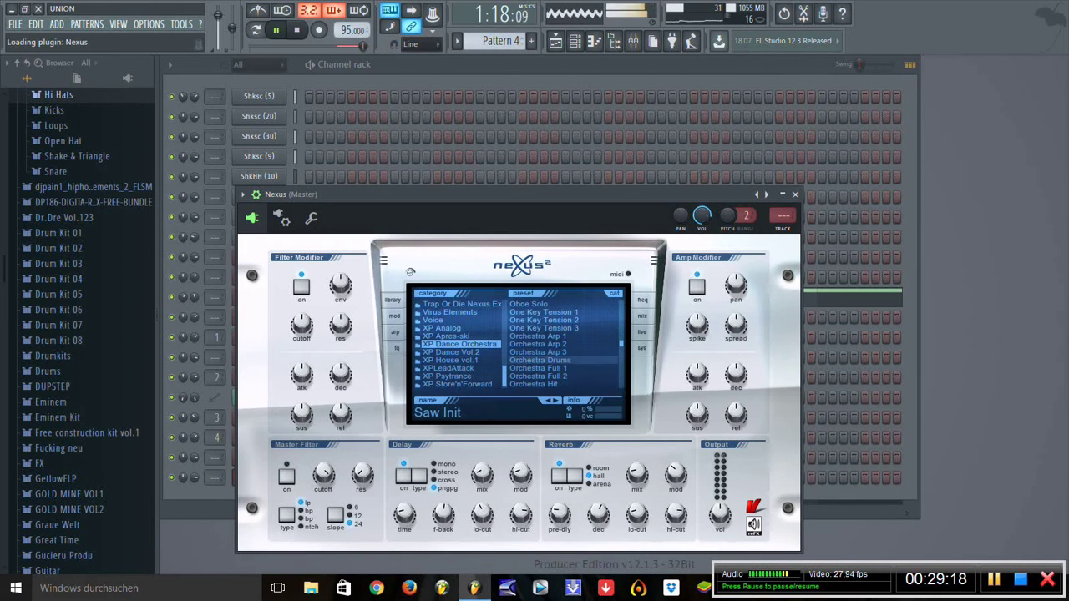
pyautogui.scroll(-12, 565, 344)
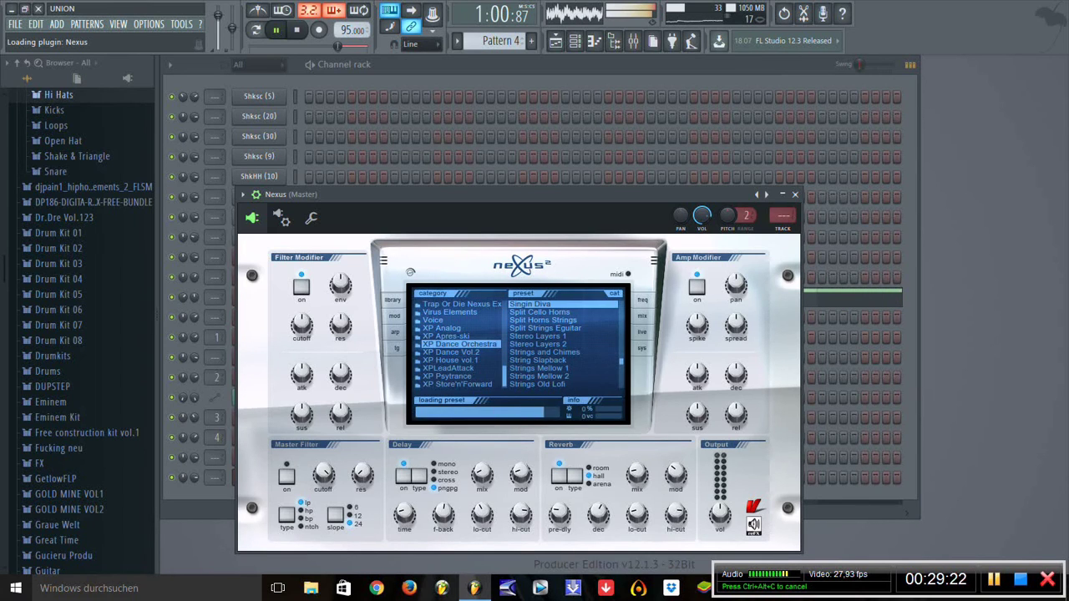
pyautogui.press('Escape')
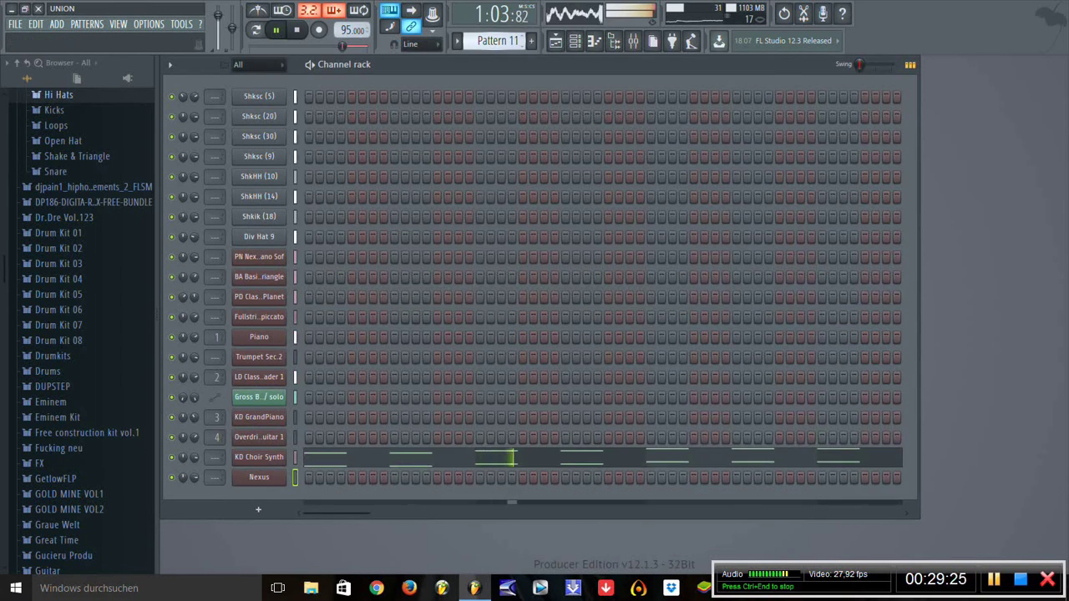
# Step: Paste the copied notes into the new Nexus channel in Pattern 12 and place that pattern on Track 12 from bar 25 to 33
pyautogui.press('F4')
pyautogui.rightClick(279, 477)
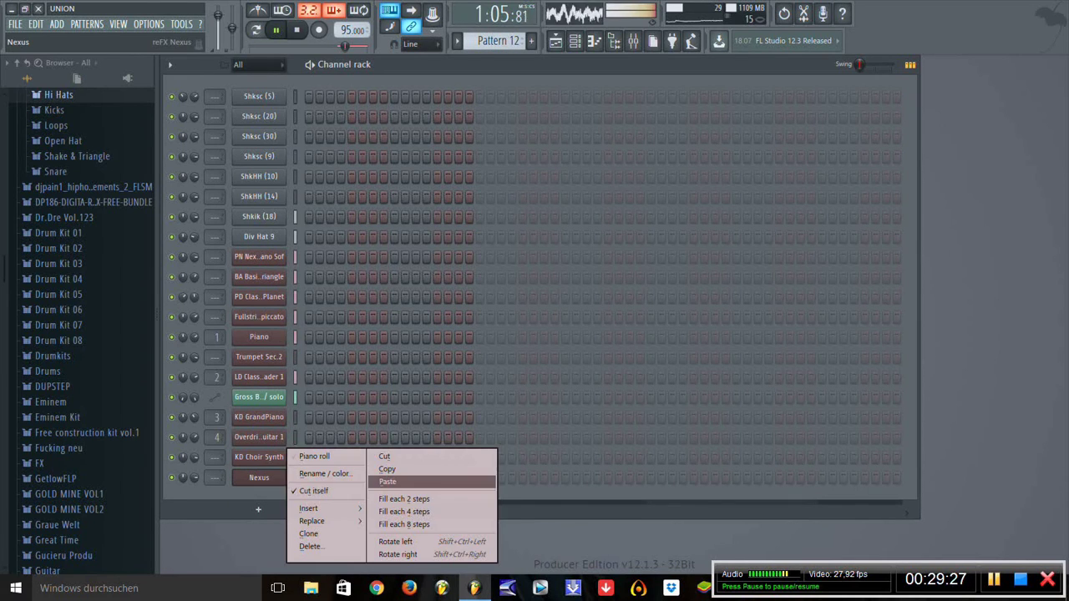
pyautogui.click(387, 482)
pyautogui.click(555, 41)
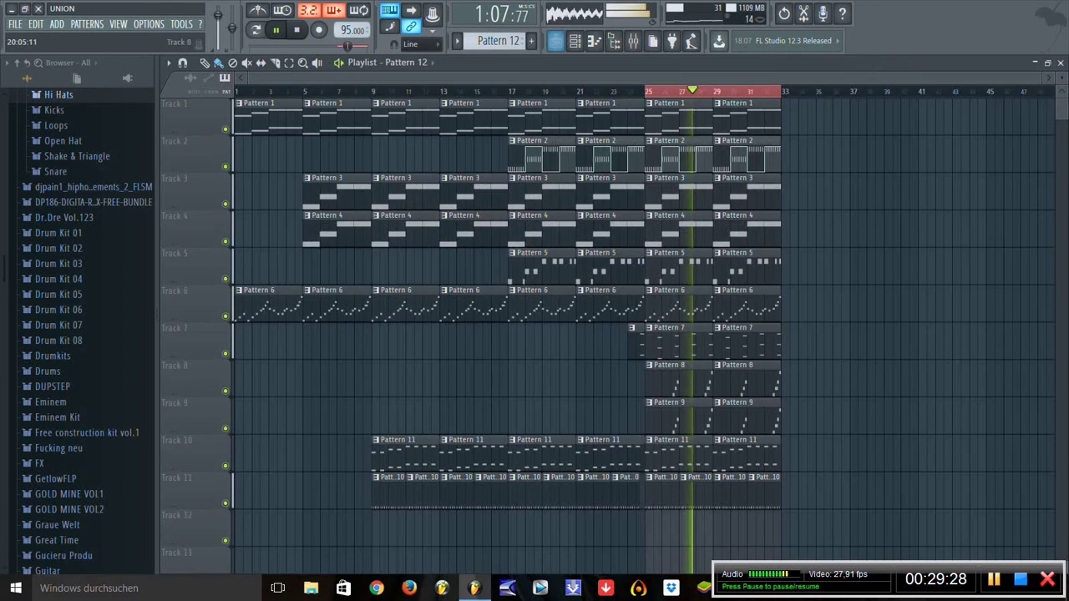
pyautogui.click(656, 526)
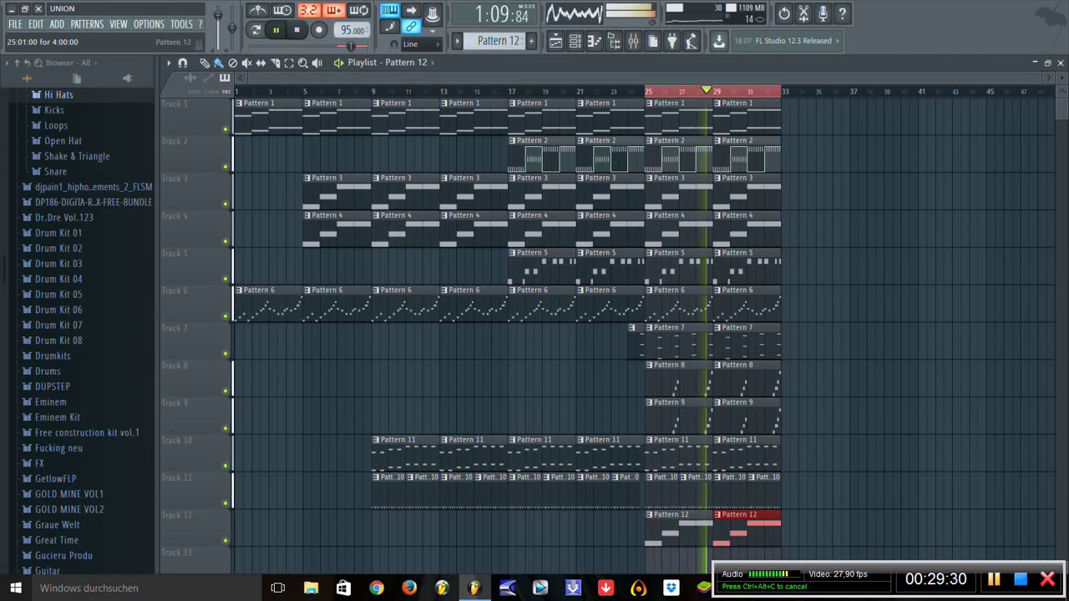
# Step: Move all Pattern 12 Nexus notes up two octaves to G6, A6 and B6
pyautogui.press('F7')
pyautogui.hotkey('ctrl', 'a')
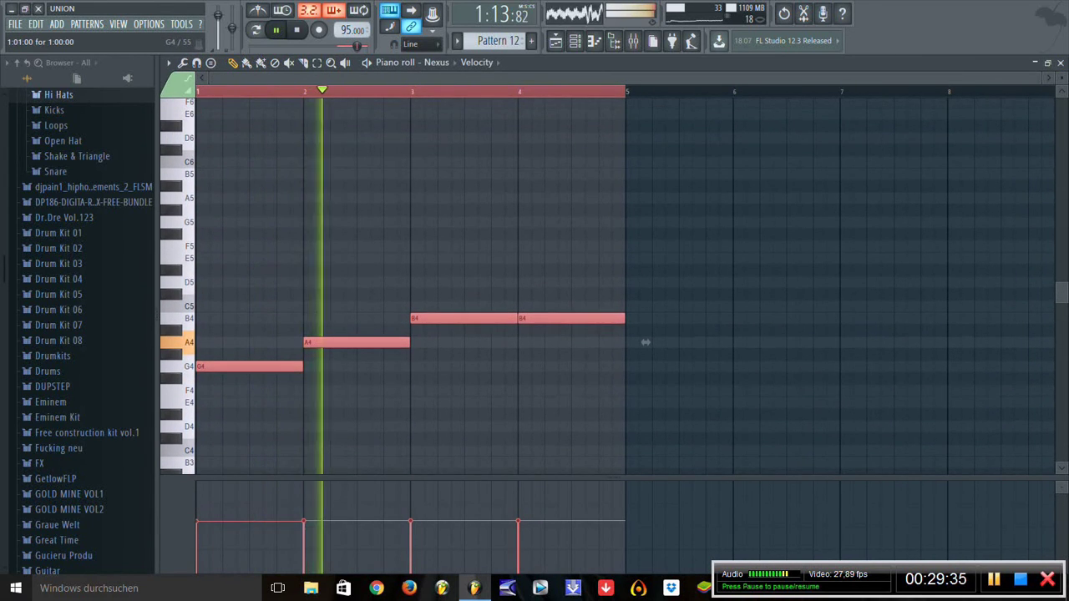
pyautogui.press('space')
pyautogui.moveTo(645, 337); pyautogui.dragTo(646, 234)
pyautogui.press('space')
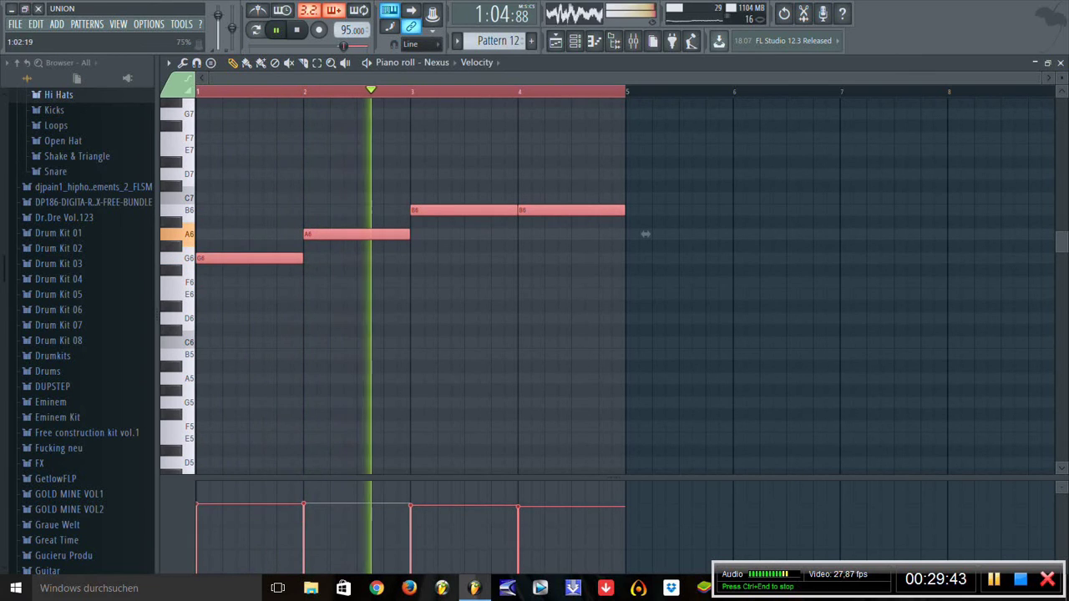
# Step: Set the new Nexus channel's volume to 65% and check its loaded preset
pyautogui.press('F6')
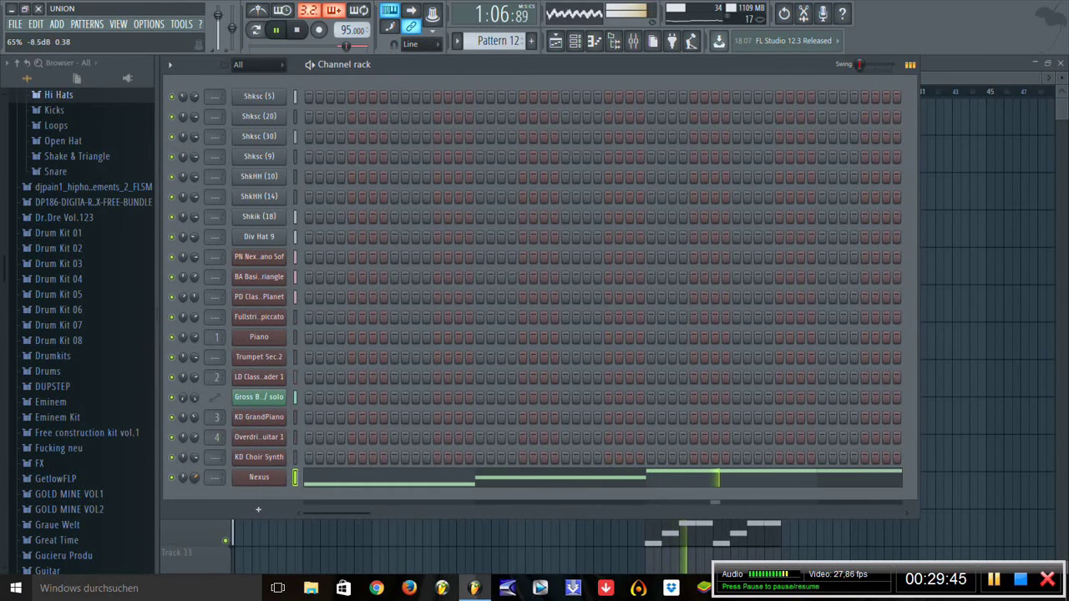
pyautogui.click(259, 477)
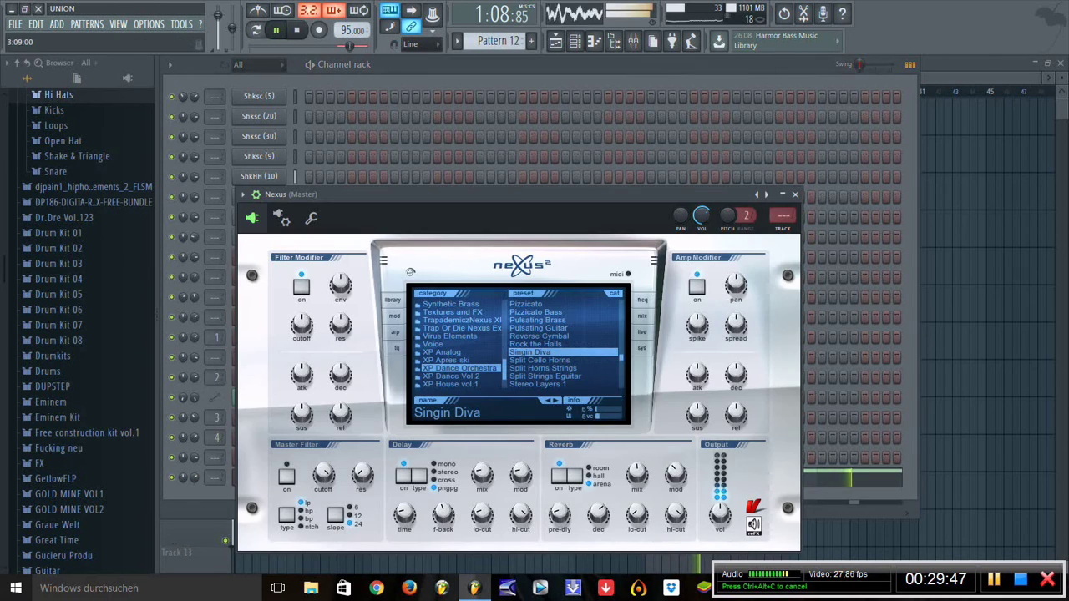
pyautogui.press('Escape')
pyautogui.press('F6')
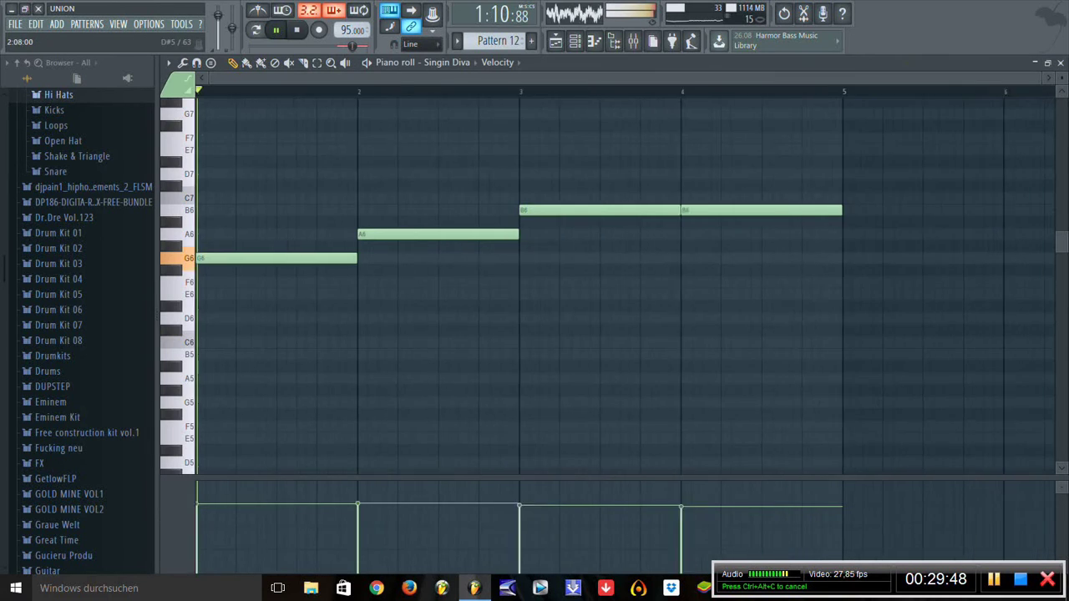
# Step: Duplicate the Singin Diva notes in Pattern 12 and move the copies one octave lower to G5, A5 and B5
pyautogui.hotkey('ctrl', 'a')
pyautogui.scroll(-3, 645, 234)
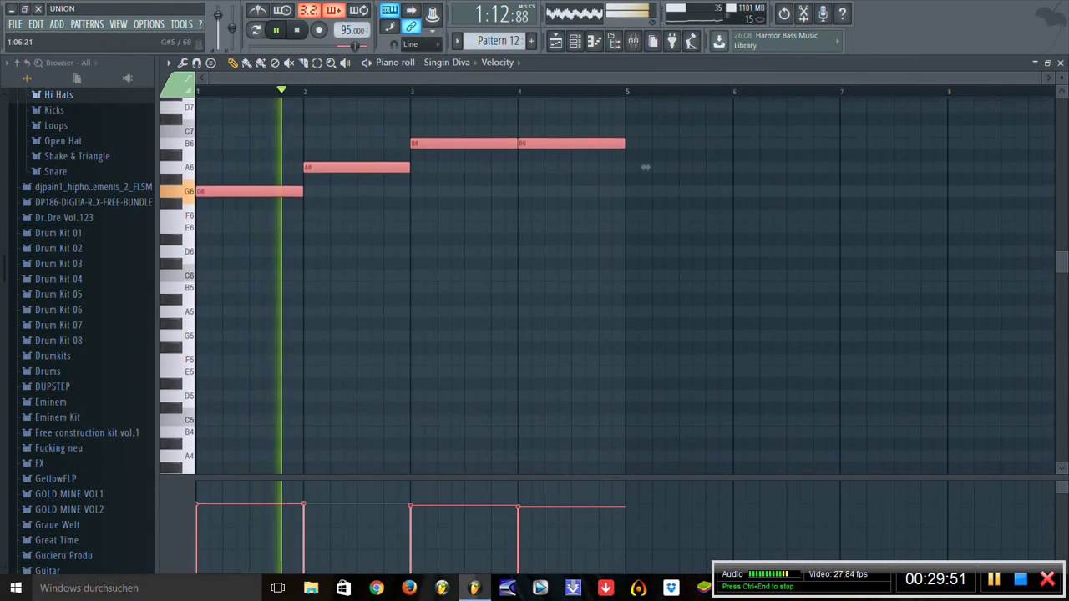
pyautogui.press('space')
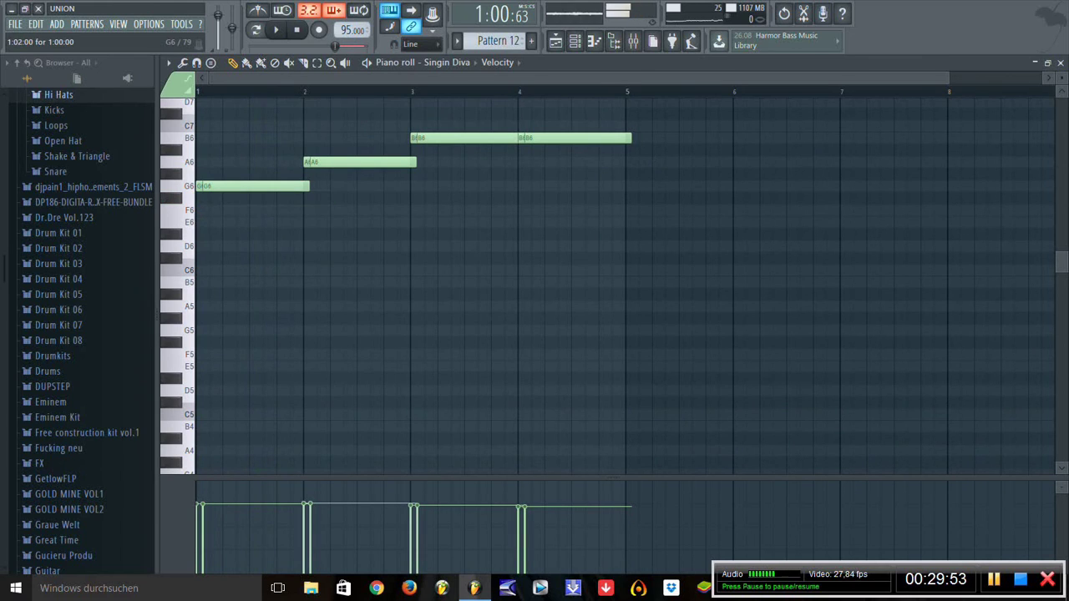
pyautogui.hotkey('alt', 'e')
pyautogui.press('Return')
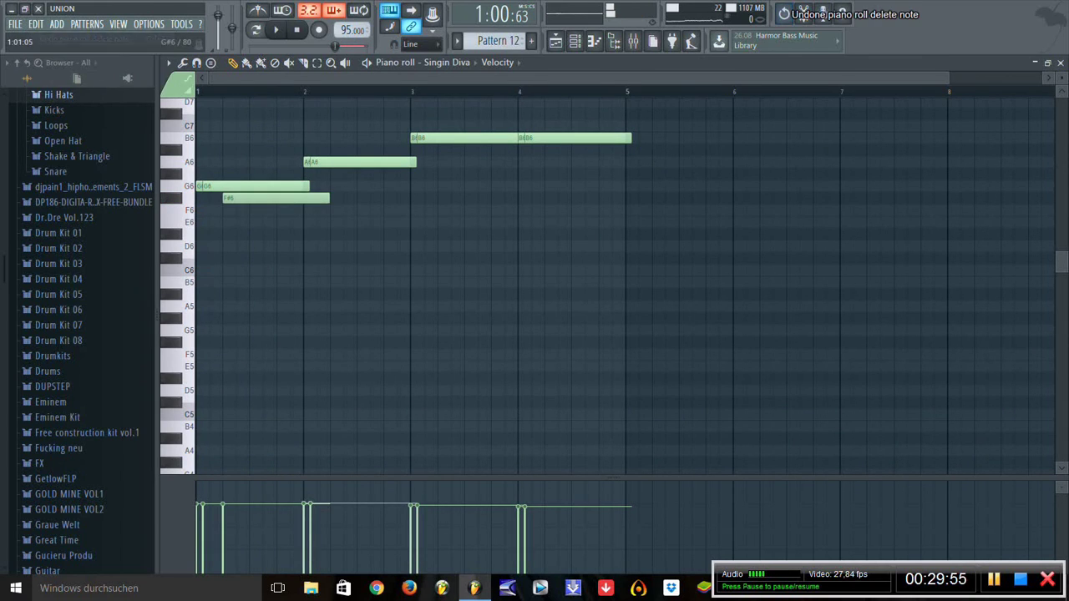
pyautogui.hotkey('alt', 'e')
pyautogui.press('Return')
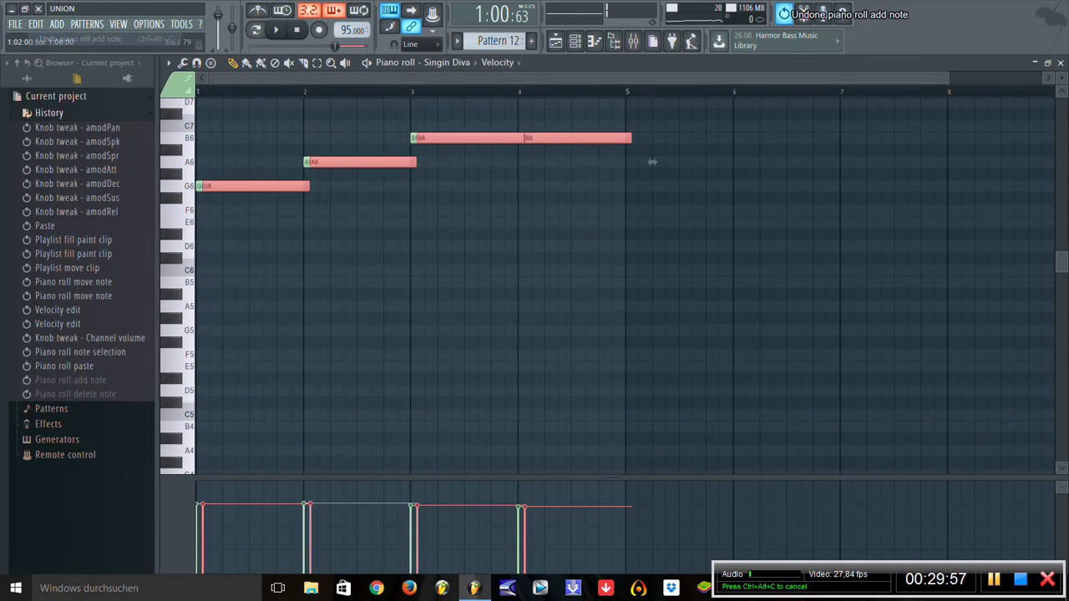
pyautogui.moveTo(646, 162); pyautogui.dragTo(646, 306)
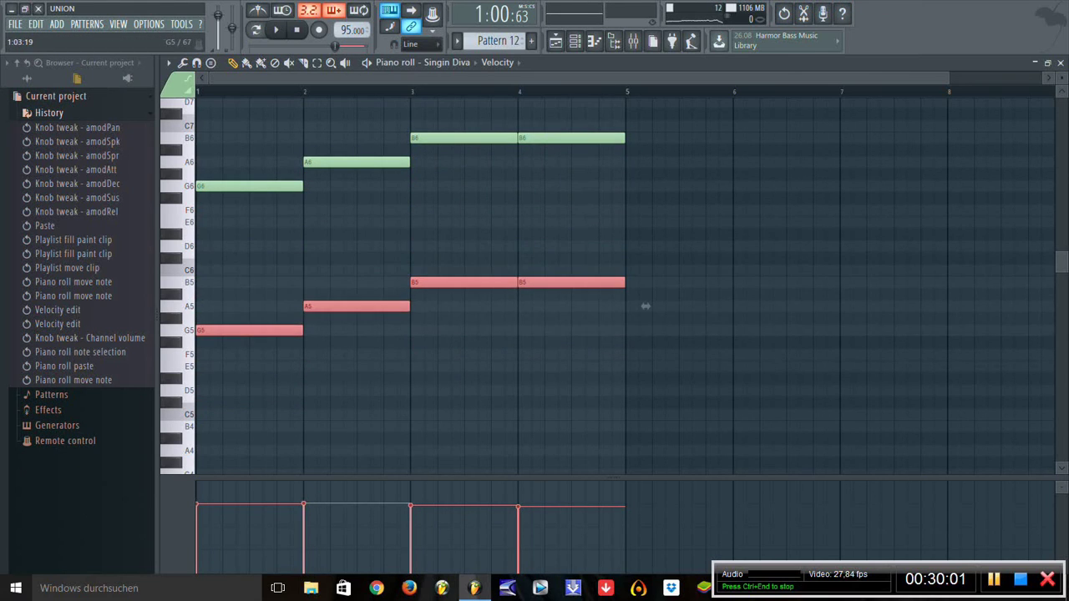
# Step: Lower the velocity of the G5, A5 and B5 notes to 38% and adjust the Singin Diva channel's volume
pyautogui.scroll(-6, 646, 307)
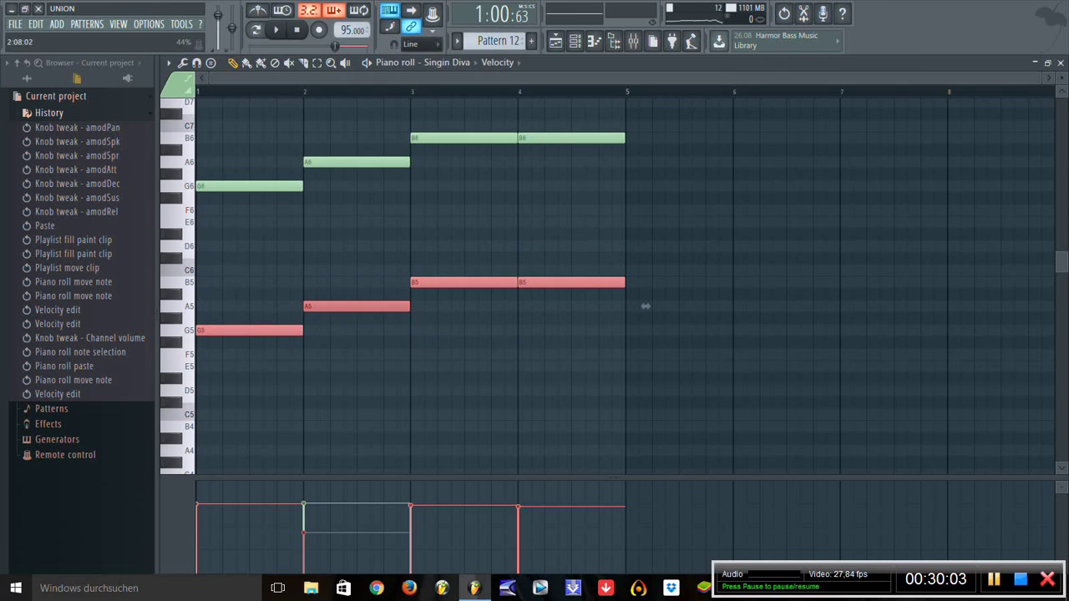
pyautogui.scroll(-2, 645, 307)
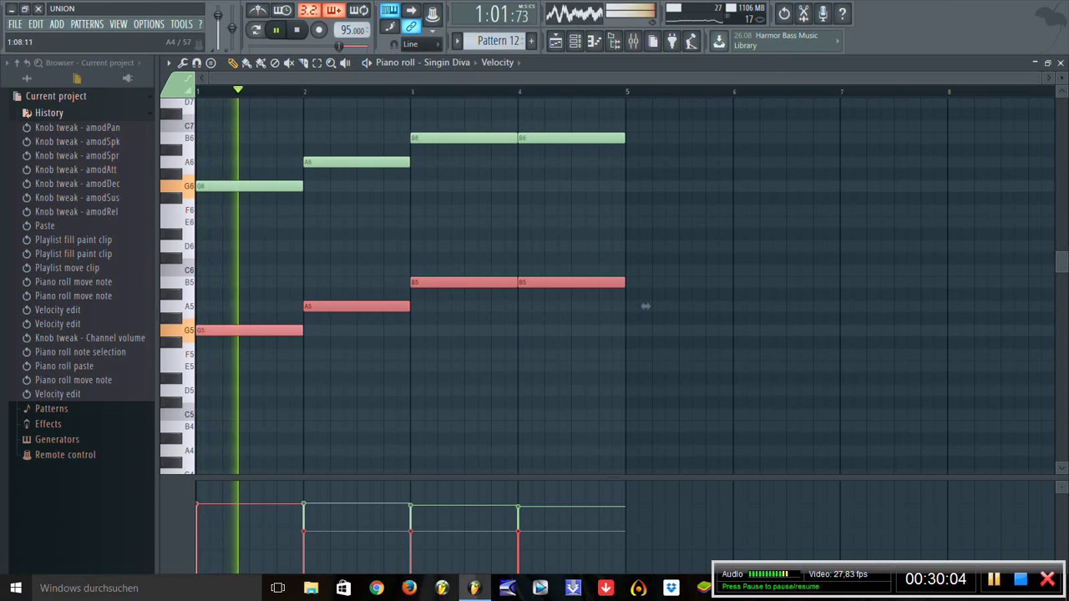
pyautogui.scroll(-2, 646, 307)
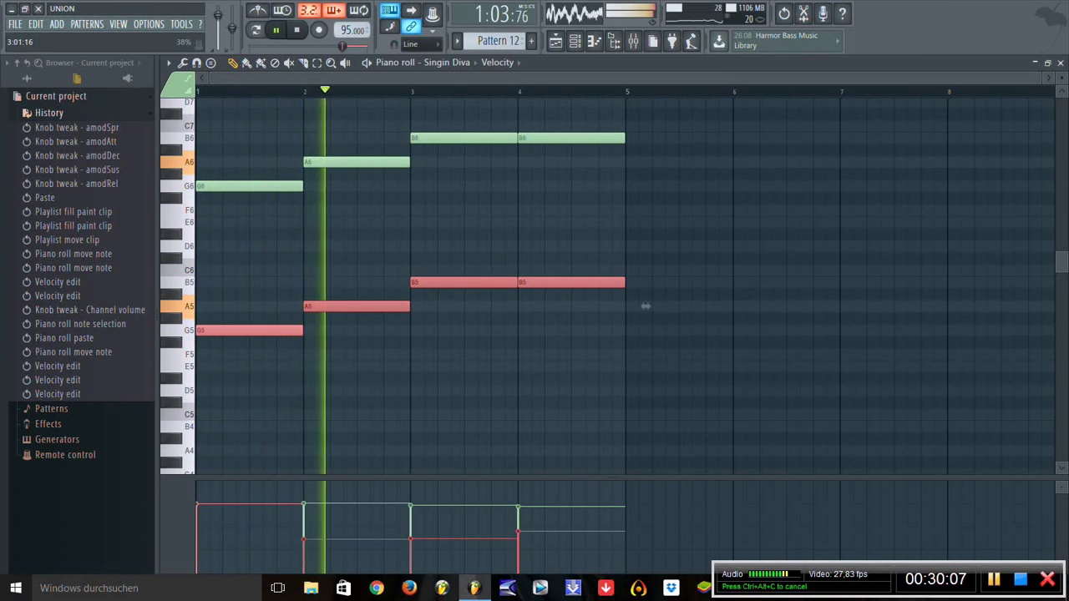
pyautogui.scroll(-2, 646, 307)
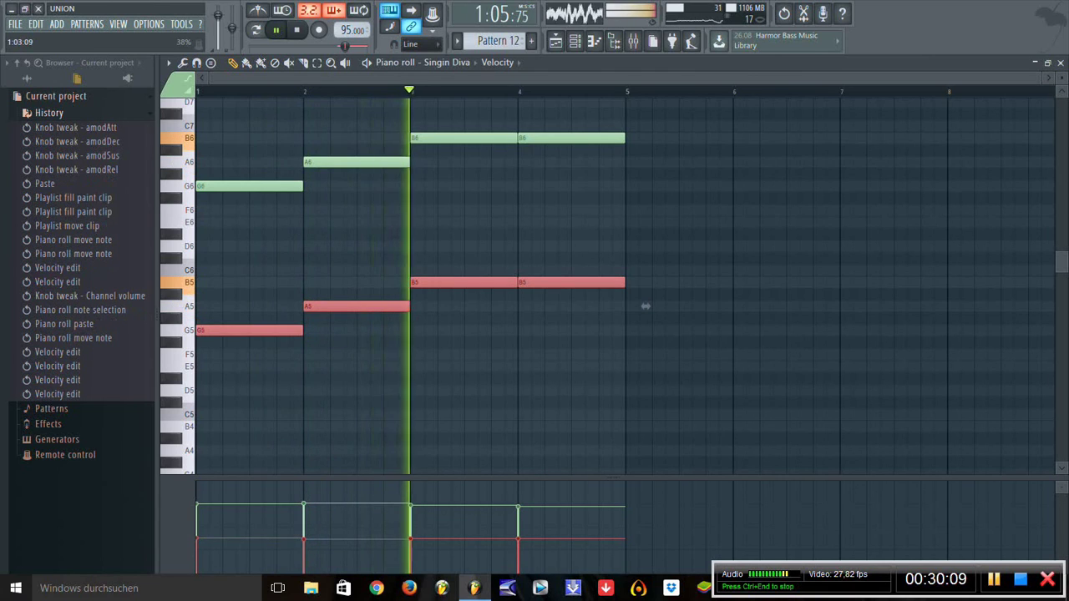
pyautogui.press('F6')
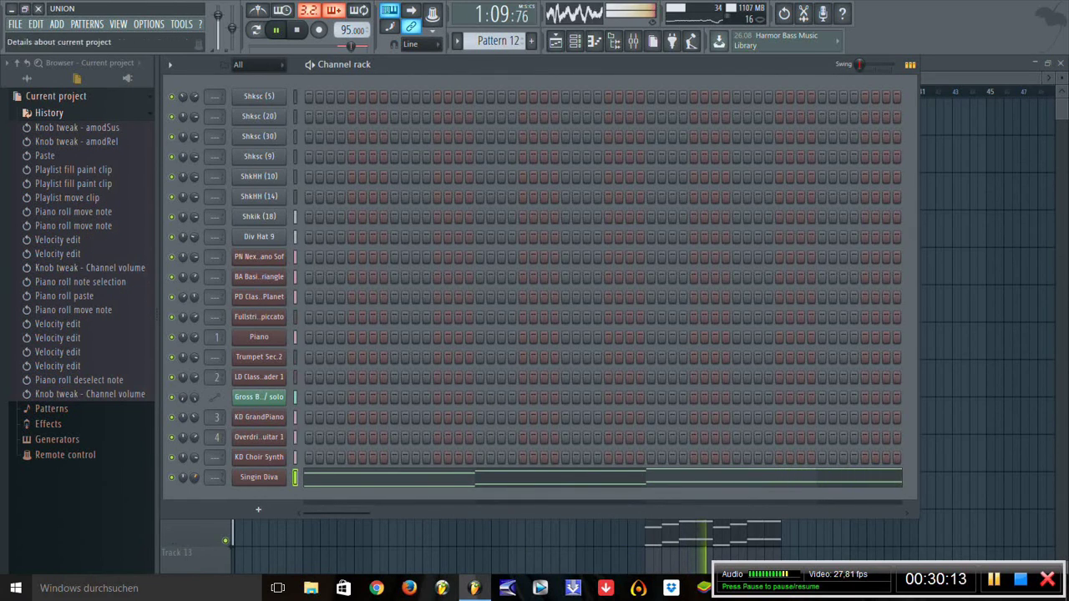
pyautogui.press('F6')
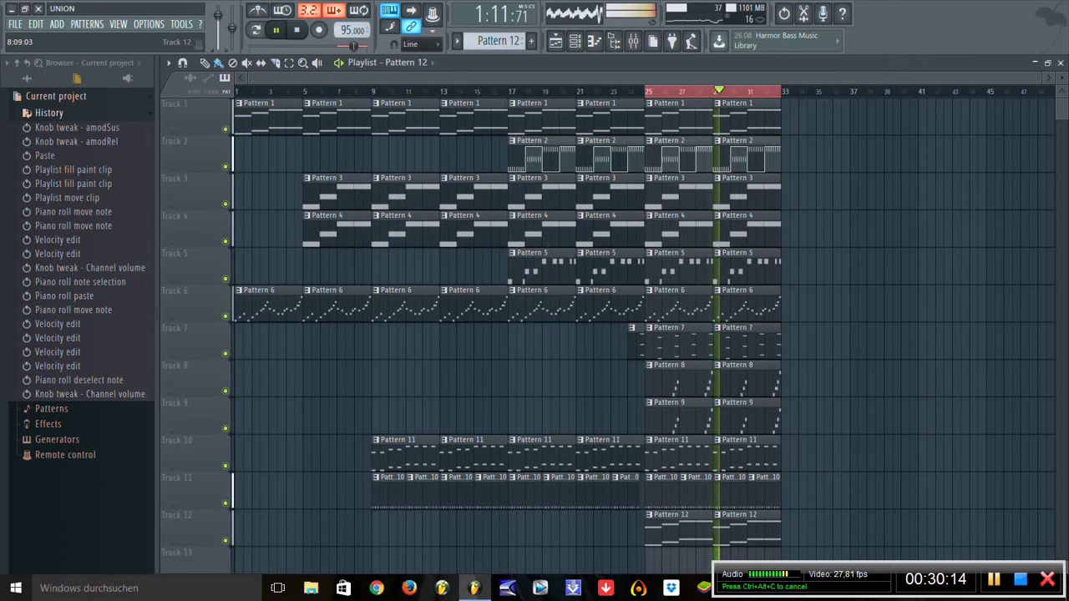
# Step: Set the playback range to bars 1 to 33, deselect all clips and stop playback
pyautogui.hotkey('ctrl', 'a')
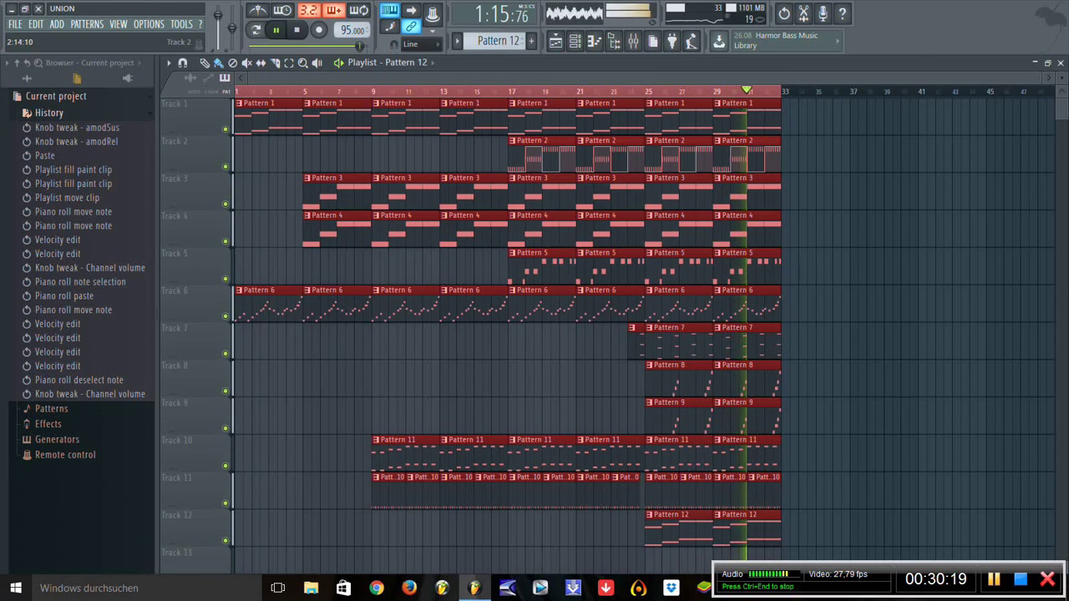
pyautogui.hotkey('ctrl', 'd')
pyautogui.hotkey('ctrl', 'a')
pyautogui.hotkey('ctrl', 'd')
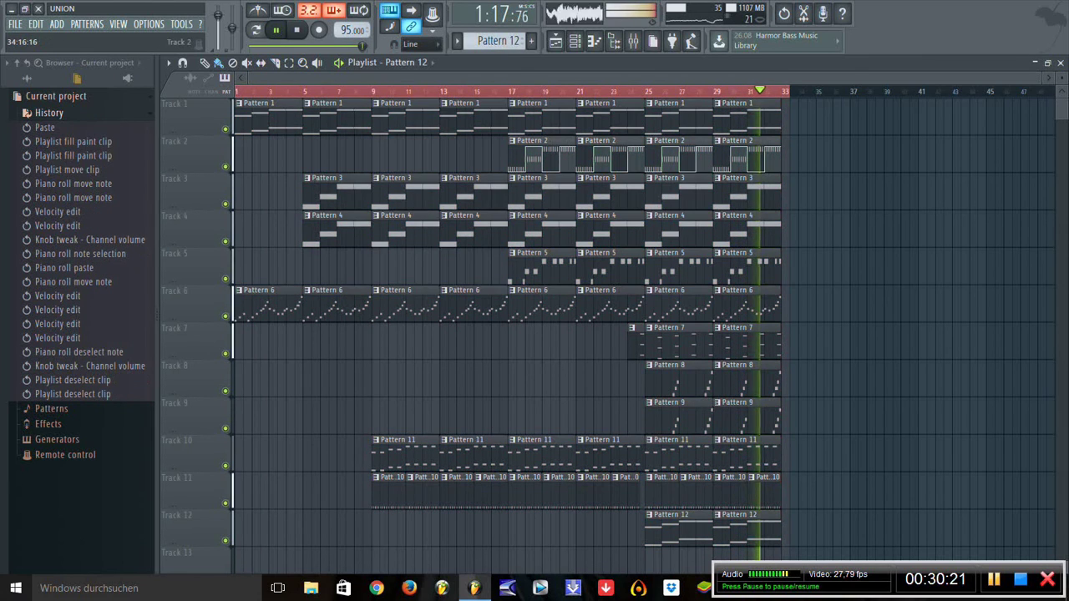
pyautogui.scroll(-2, 608, 331)
pyautogui.scroll(2, 609, 331)
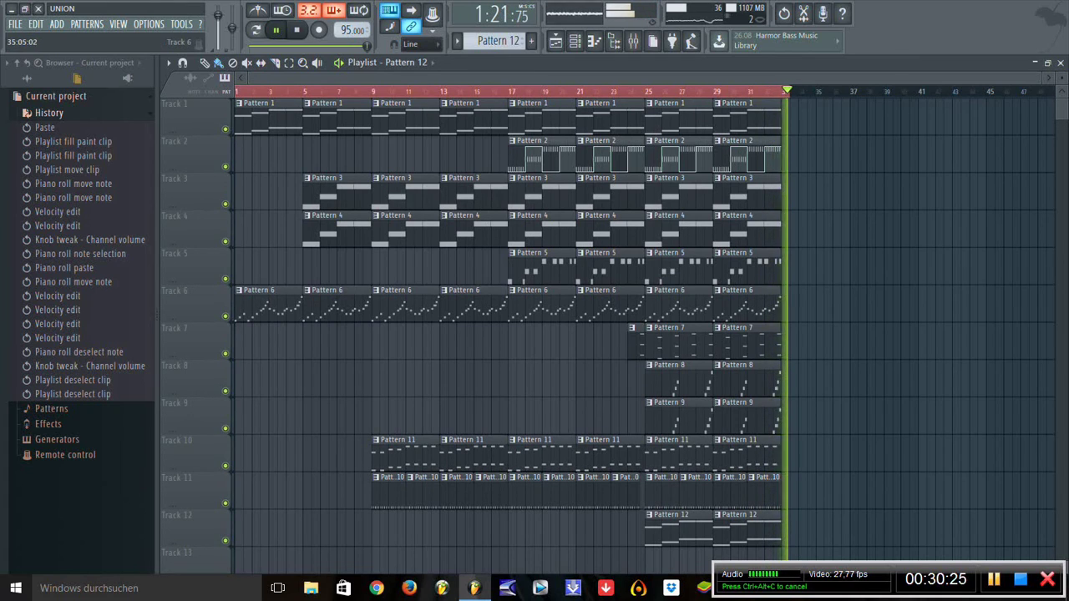
pyautogui.press('space')
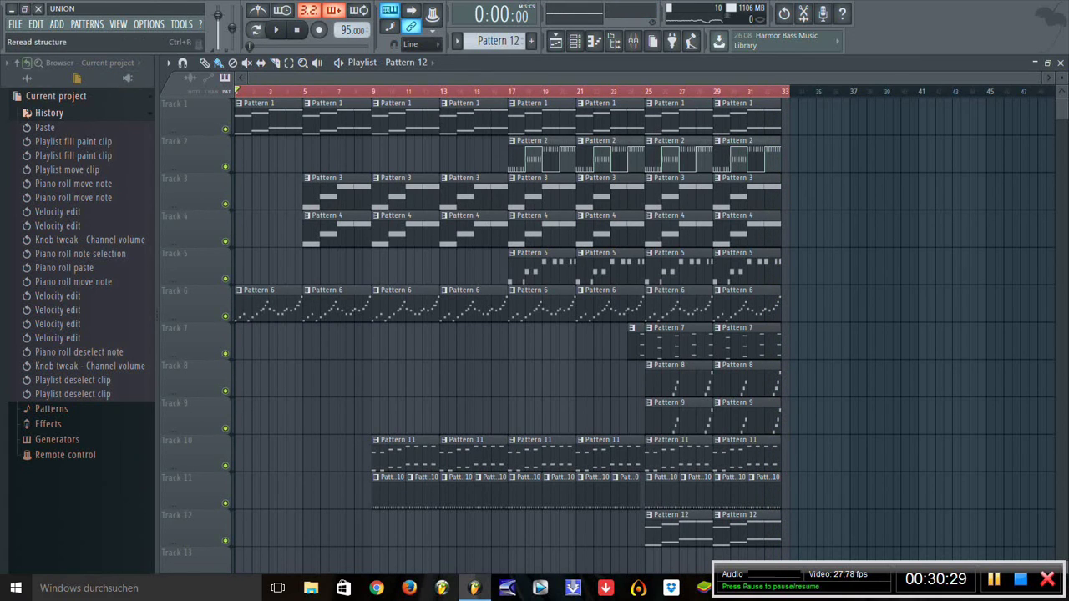
# Step: Examine the MIDI files in the ALL IN ONE and More subfolders of the ALL MIDIS folder
pyautogui.click(27, 78)
pyautogui.scroll(5, 81, 276)
pyautogui.click(80, 284)
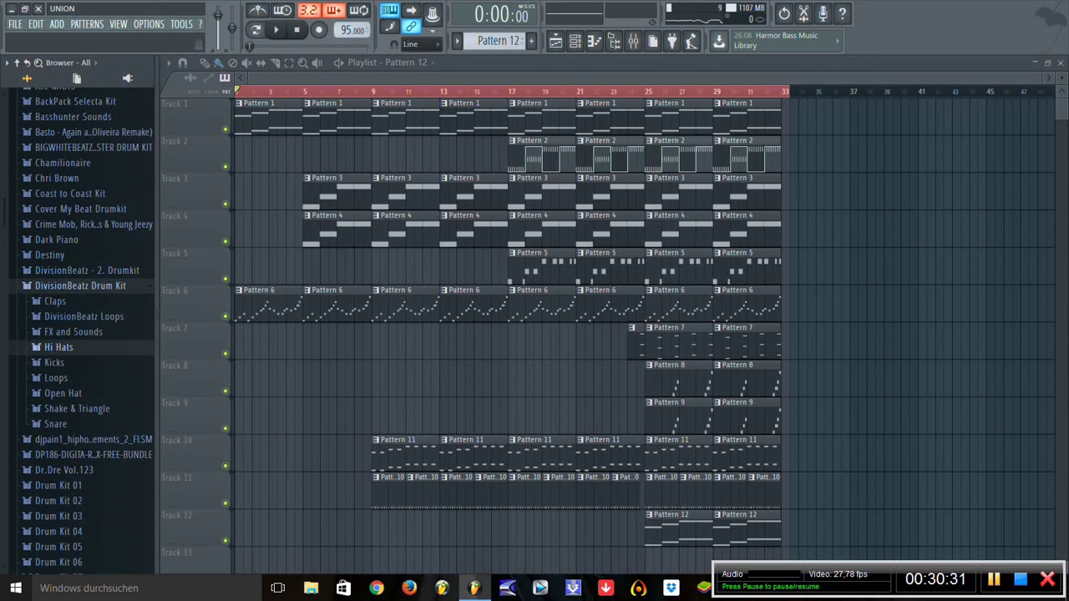
pyautogui.scroll(5, 81, 275)
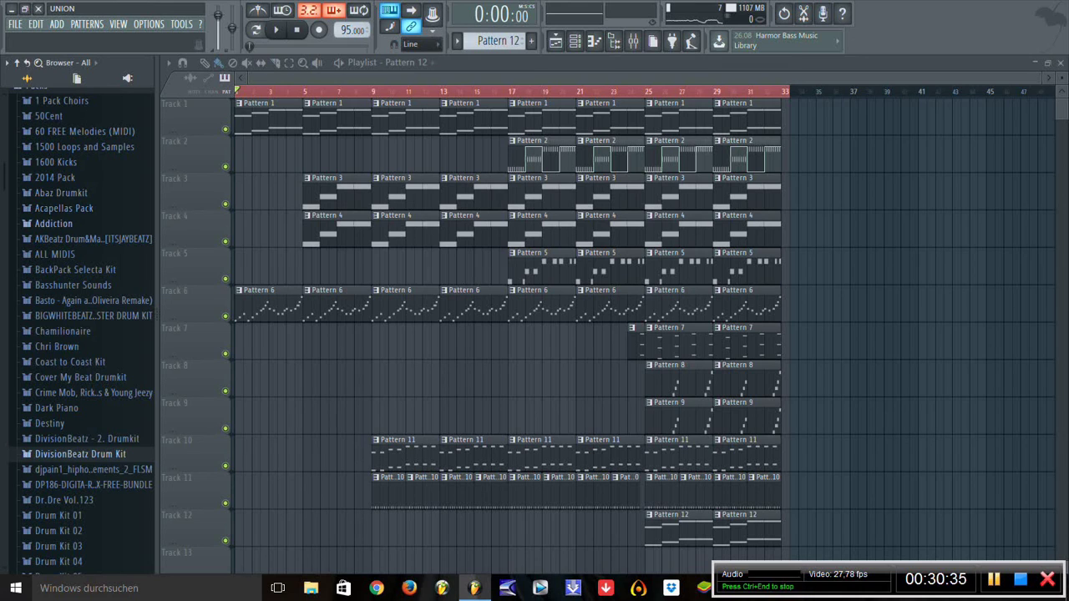
pyautogui.click(54, 254)
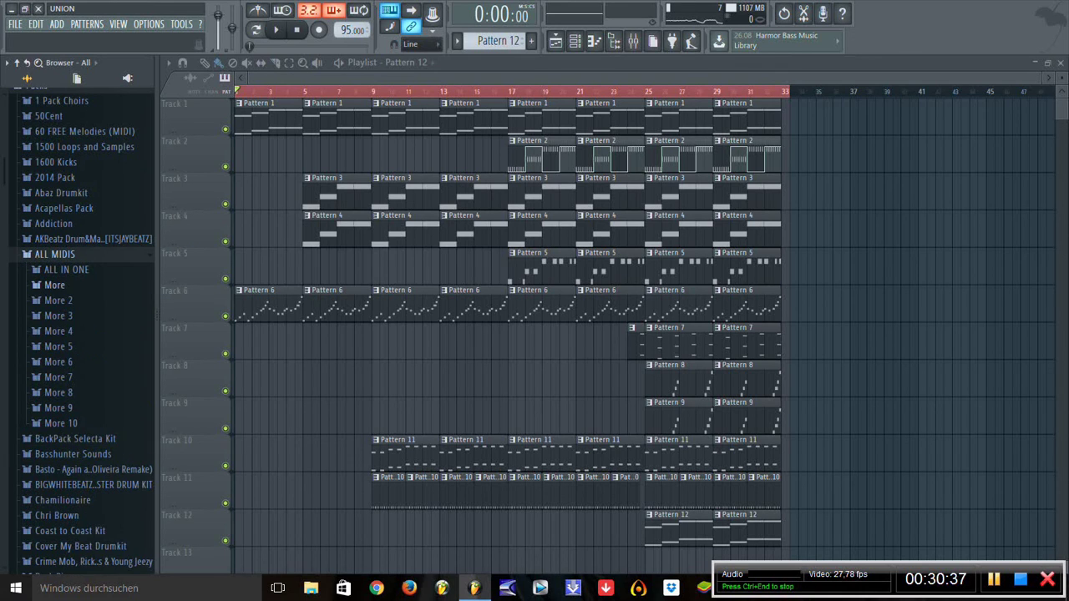
pyautogui.click(59, 300)
pyautogui.click(67, 251)
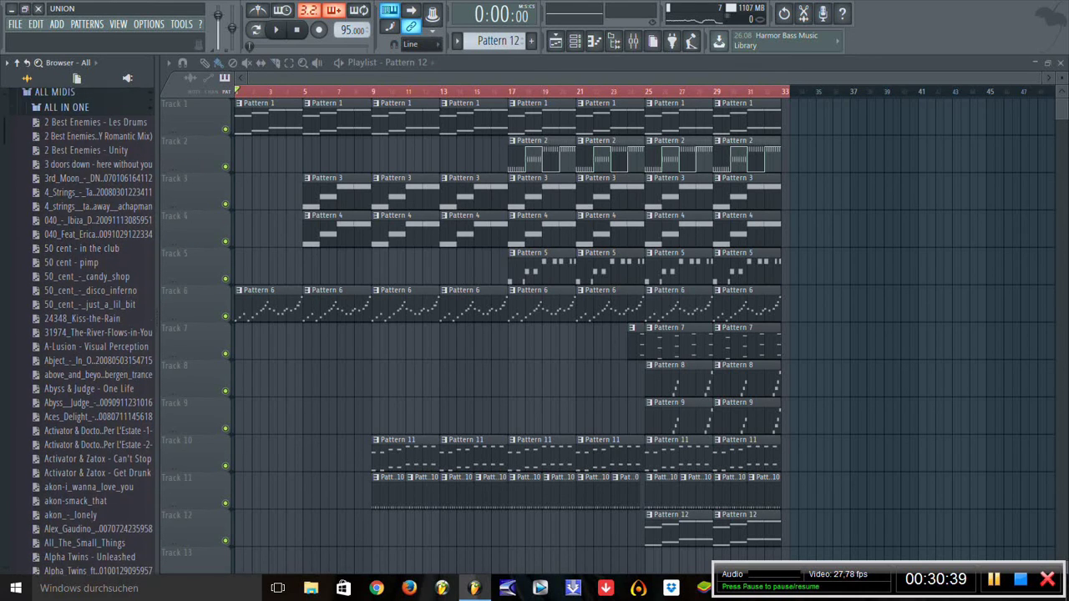
pyautogui.scroll(3, 67, 184)
pyautogui.click(67, 179)
pyautogui.click(54, 194)
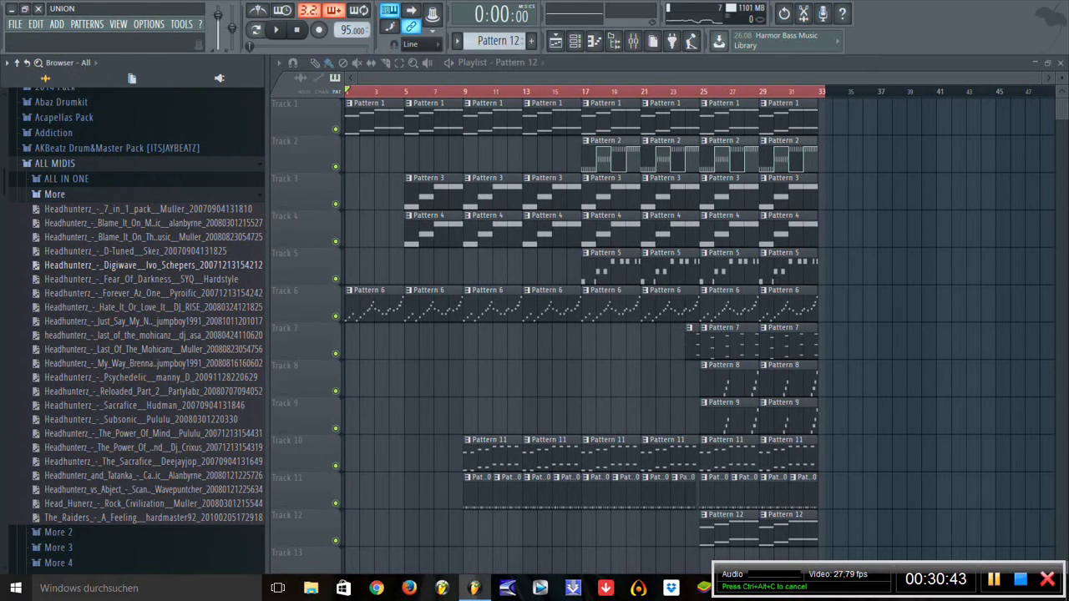
# Step: Start saving the project as a FruityLoops loop file in the Projects folder
pyautogui.click(15, 24)
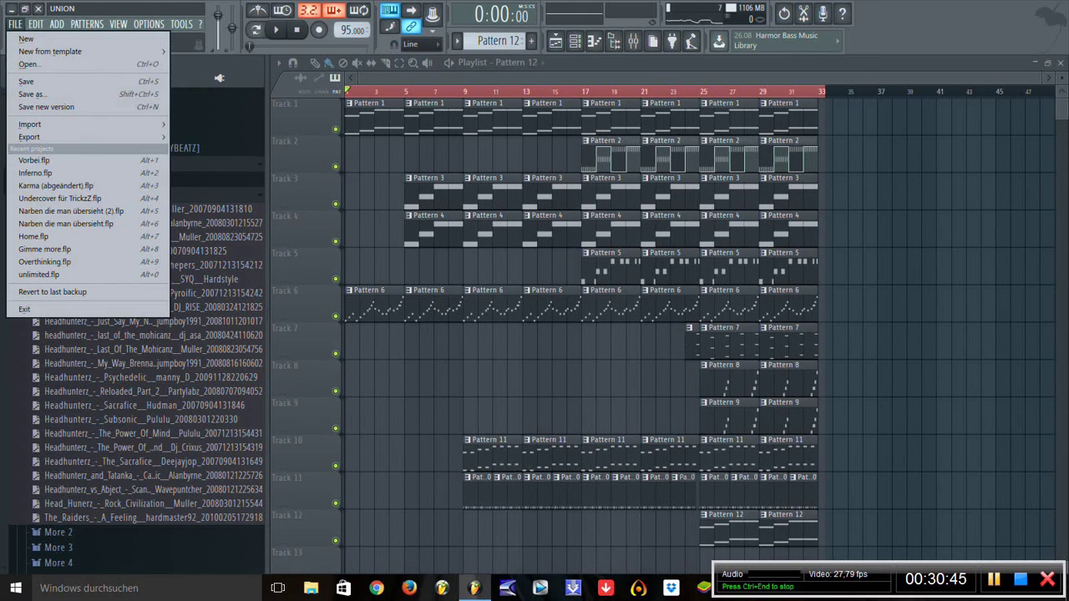
pyautogui.click(27, 81)
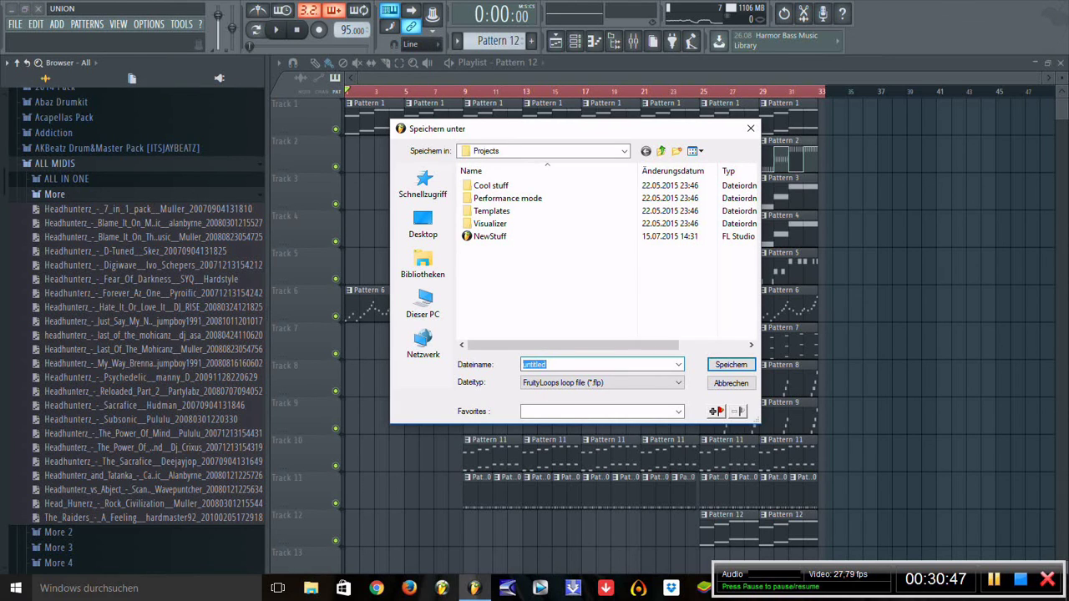